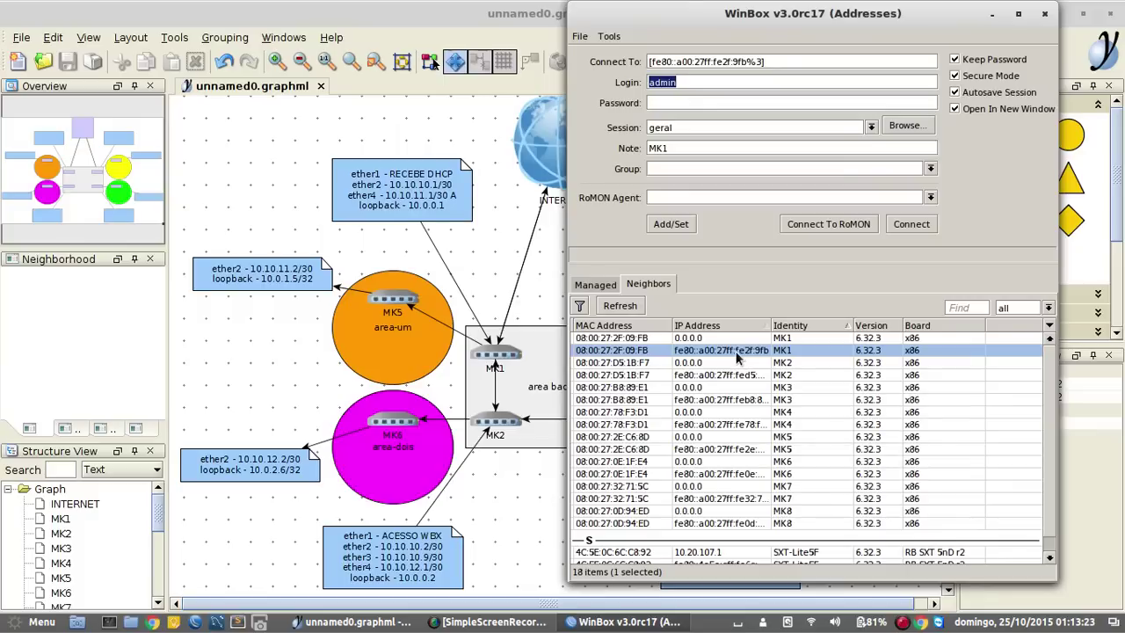
Connect to router MK1 through its IPv6 link-local neighbor entry as admin and dismiss the RouterOS welcome notice.
{"action": "left_click", "coordinate": [737, 339]}
{"action": "left_click", "coordinate": [736, 351]}
{"action": "left_click", "coordinate": [711, 362]}
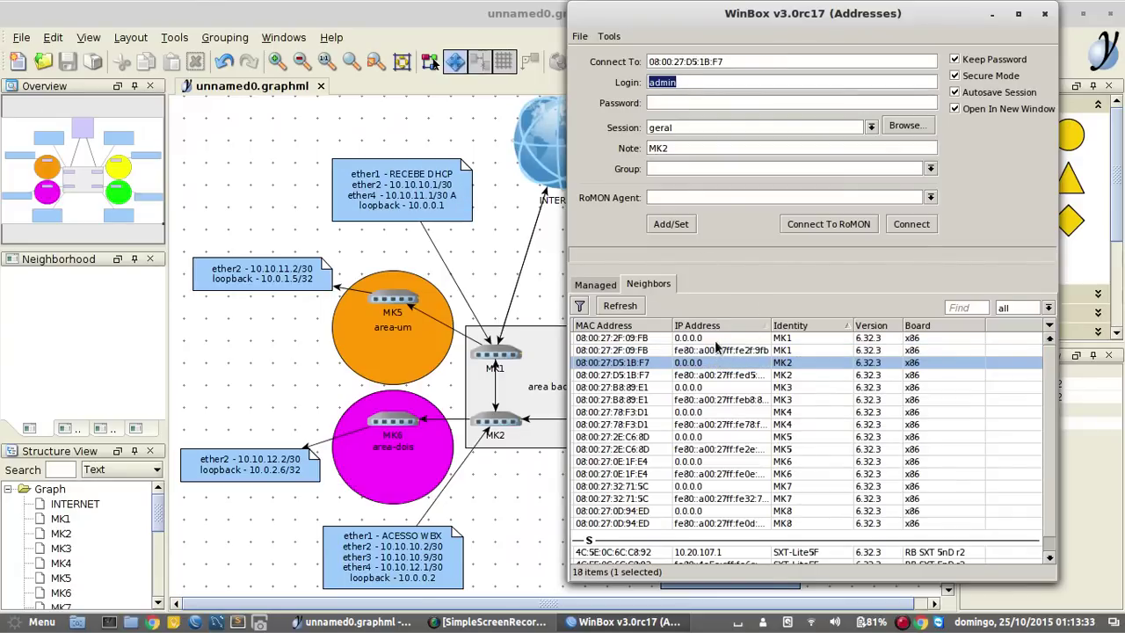
{"action": "left_click", "coordinate": [737, 351]}
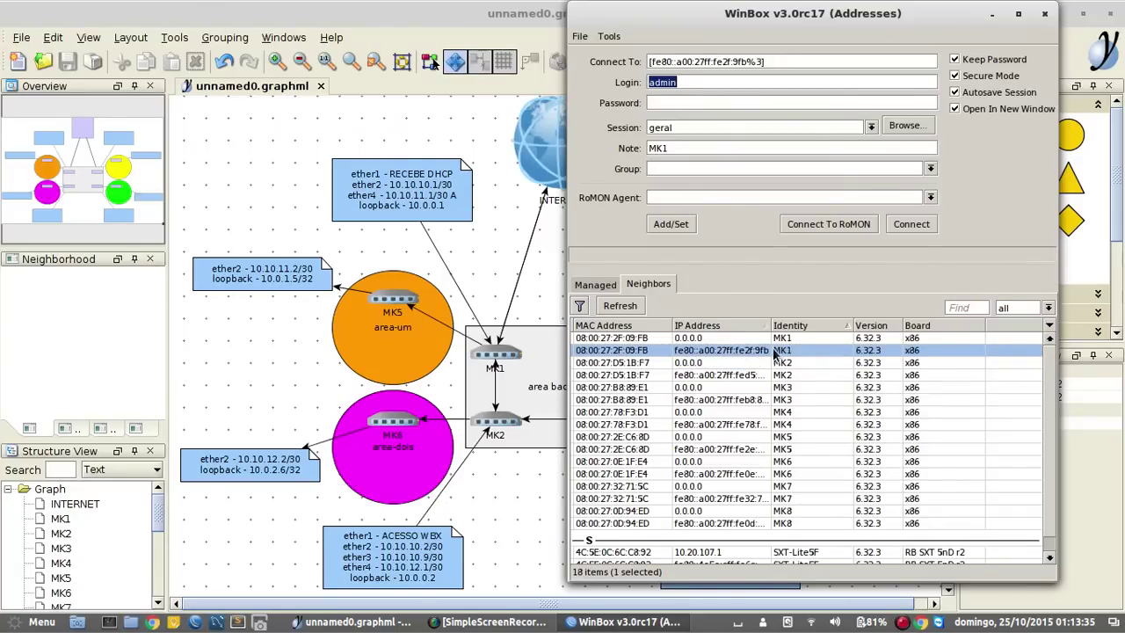
{"action": "left_click", "coordinate": [723, 362]}
{"action": "left_click", "coordinate": [719, 351]}
{"action": "left_click", "coordinate": [911, 225]}
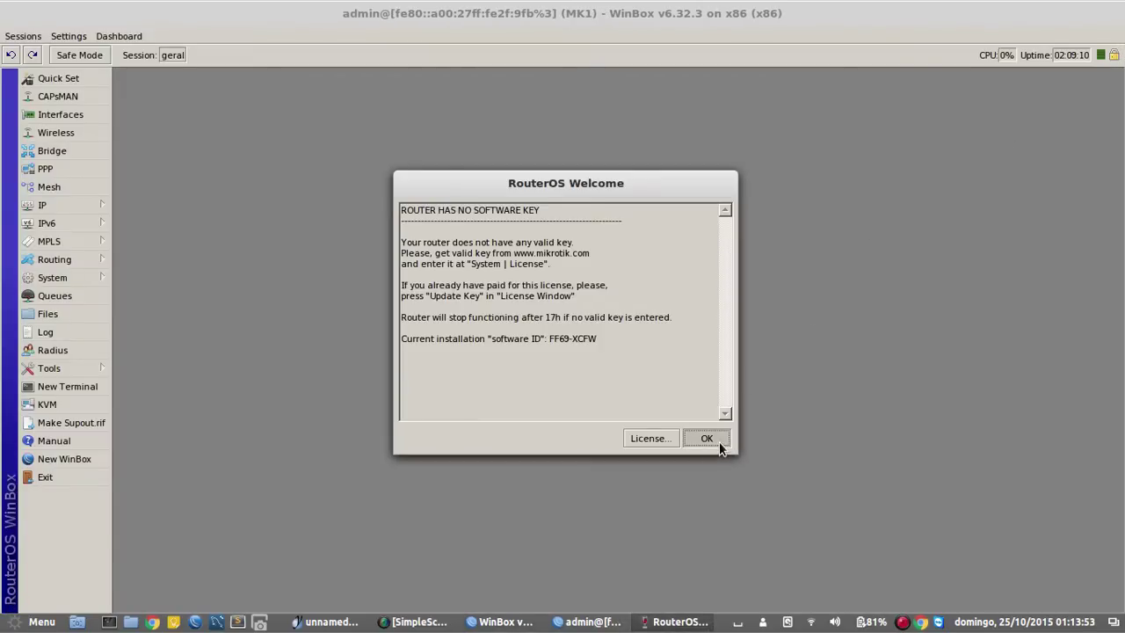
{"action": "left_click", "coordinate": [718, 442]}
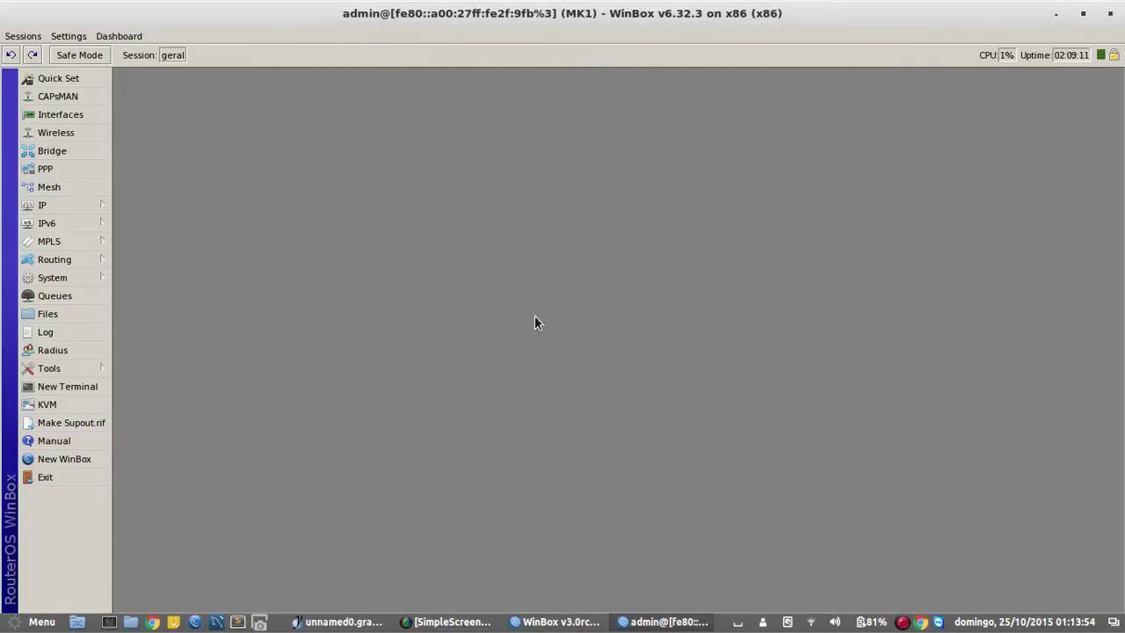
Create a bridge interface named loopback on MK1 and check the bridge's port list.
{"action": "left_click", "coordinate": [81, 153]}
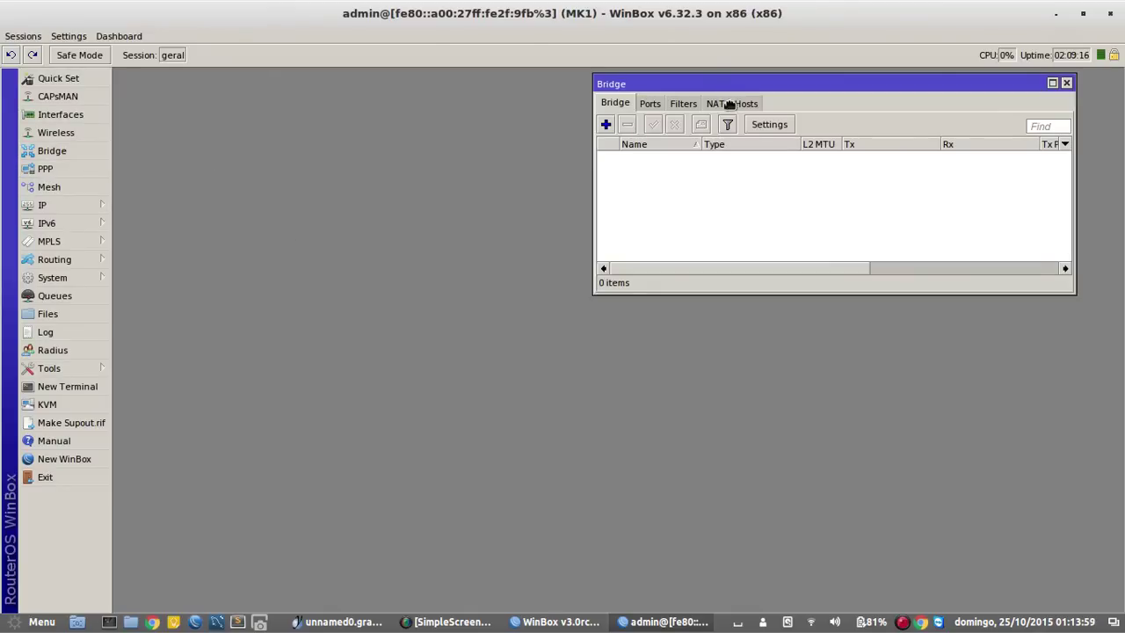
{"action": "left_click_drag", "start_coordinate": [723, 88], "coordinate": [749, 107]}
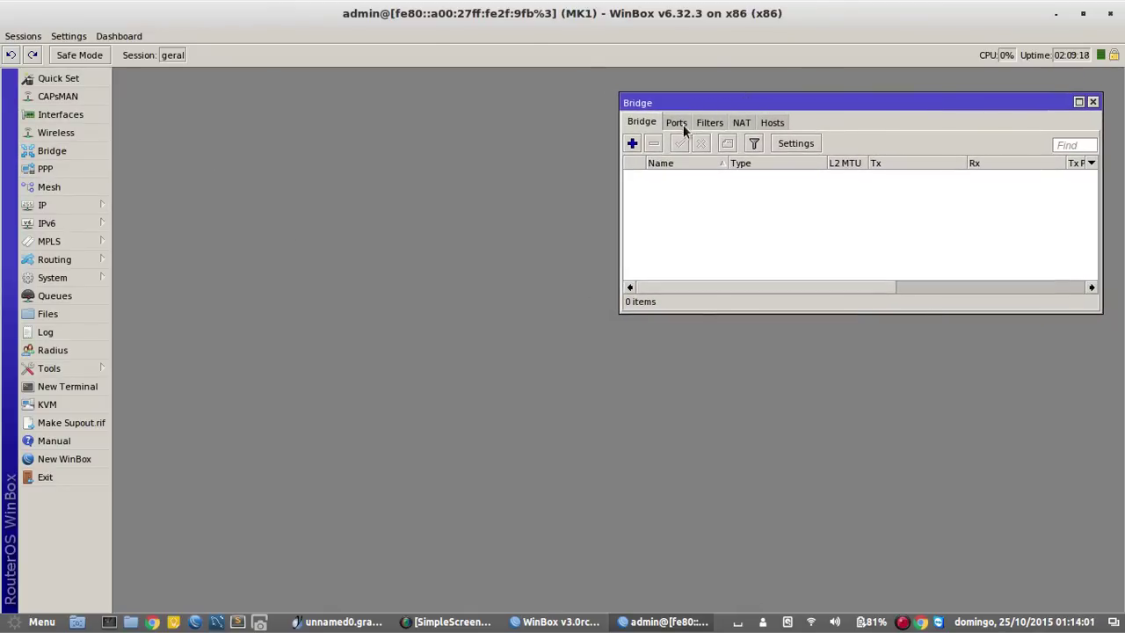
{"action": "left_click", "coordinate": [634, 143]}
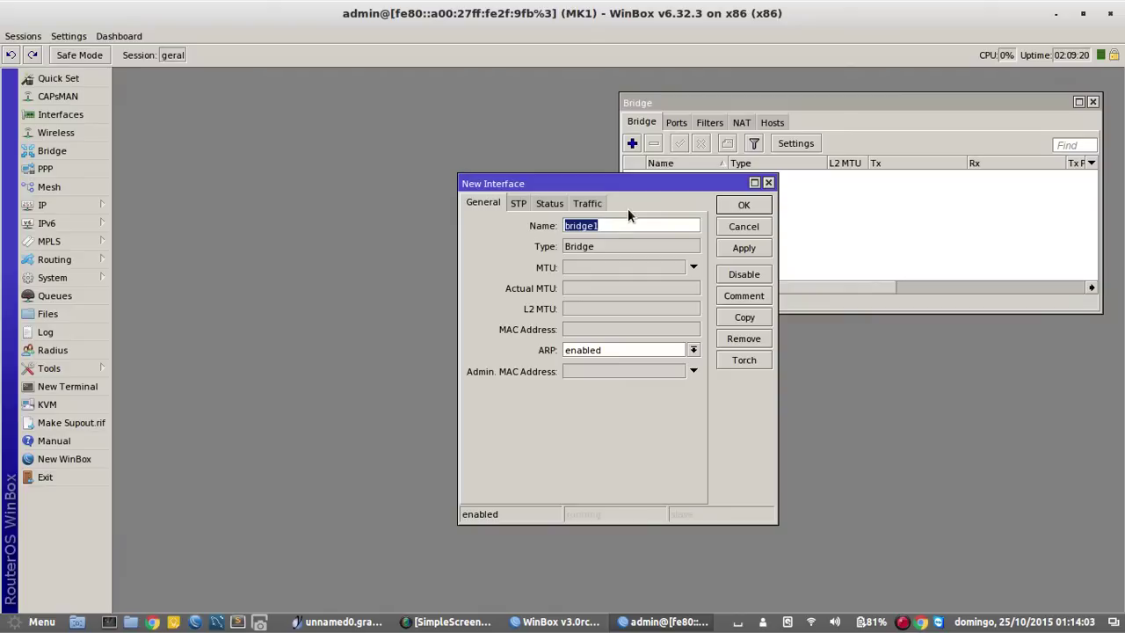
{"action": "type", "text": "loopback"}
{"action": "left_click", "coordinate": [738, 204]}
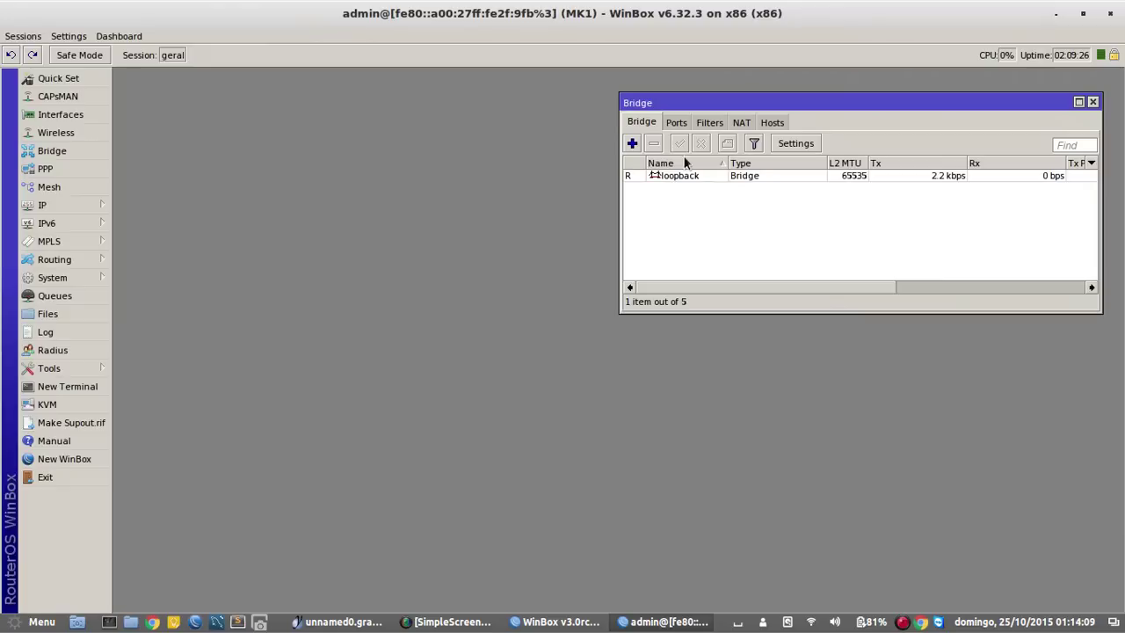
{"action": "left_click", "coordinate": [676, 122]}
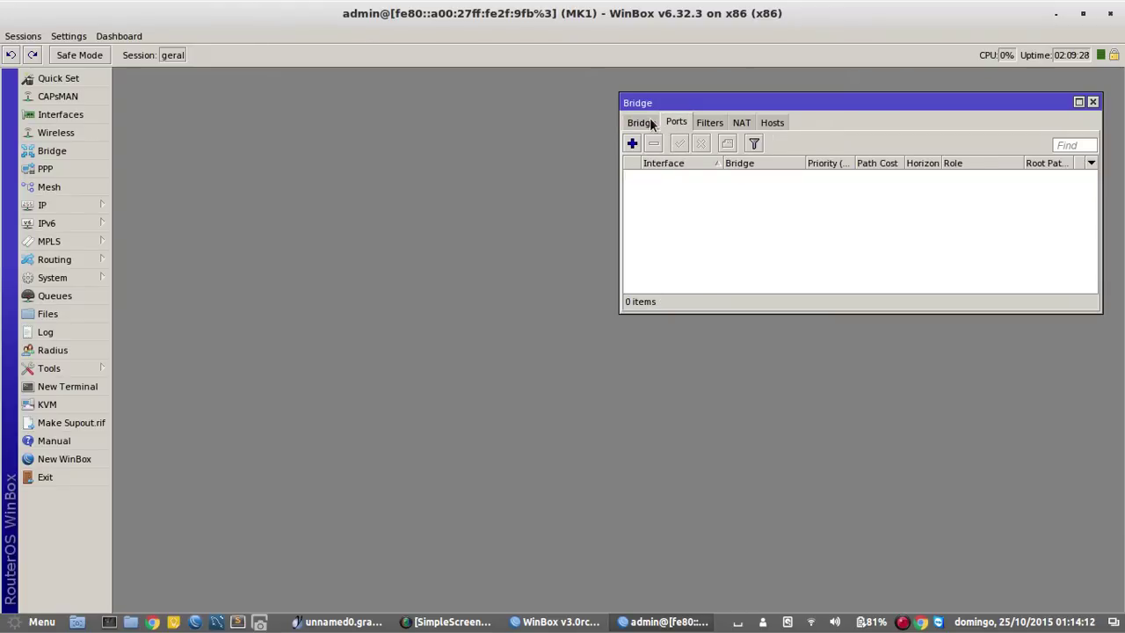
{"action": "left_click", "coordinate": [650, 123]}
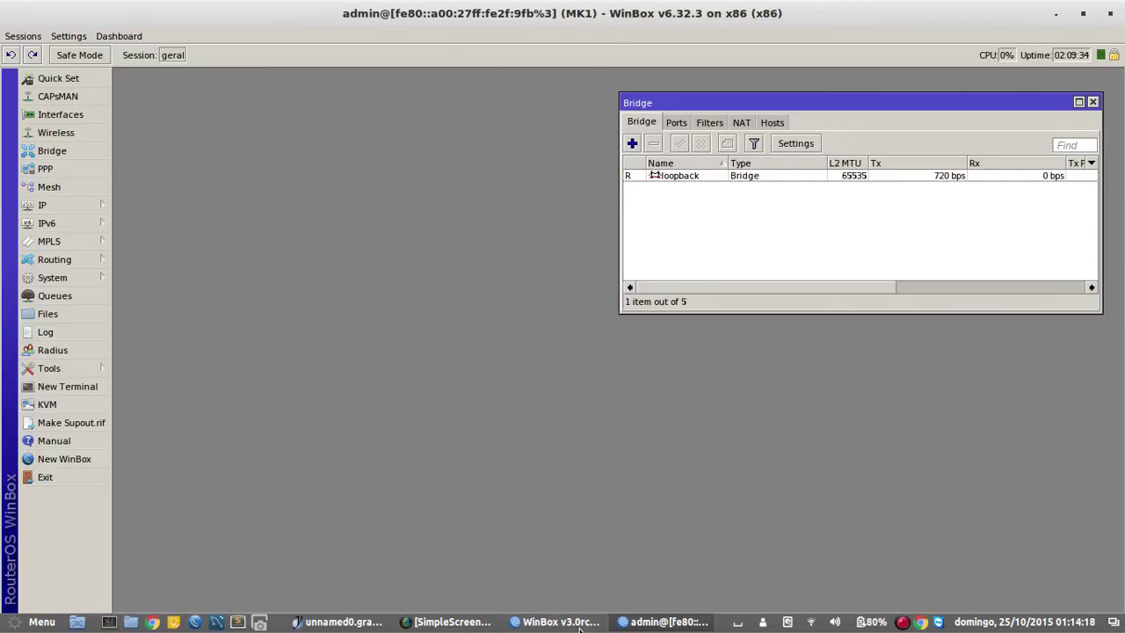
Consult MK1's planned addresses in the yEd diagram, return to WinBox and move the screen recorder window to the left workspace.
{"action": "left_click", "coordinate": [372, 628]}
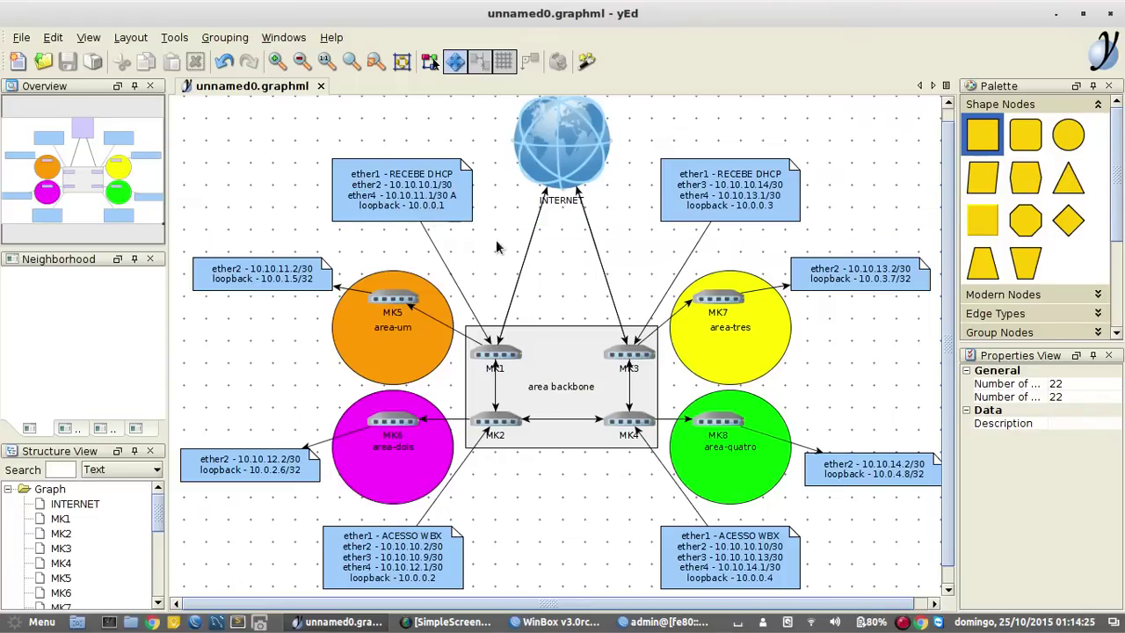
{"action": "left_click", "coordinate": [666, 621]}
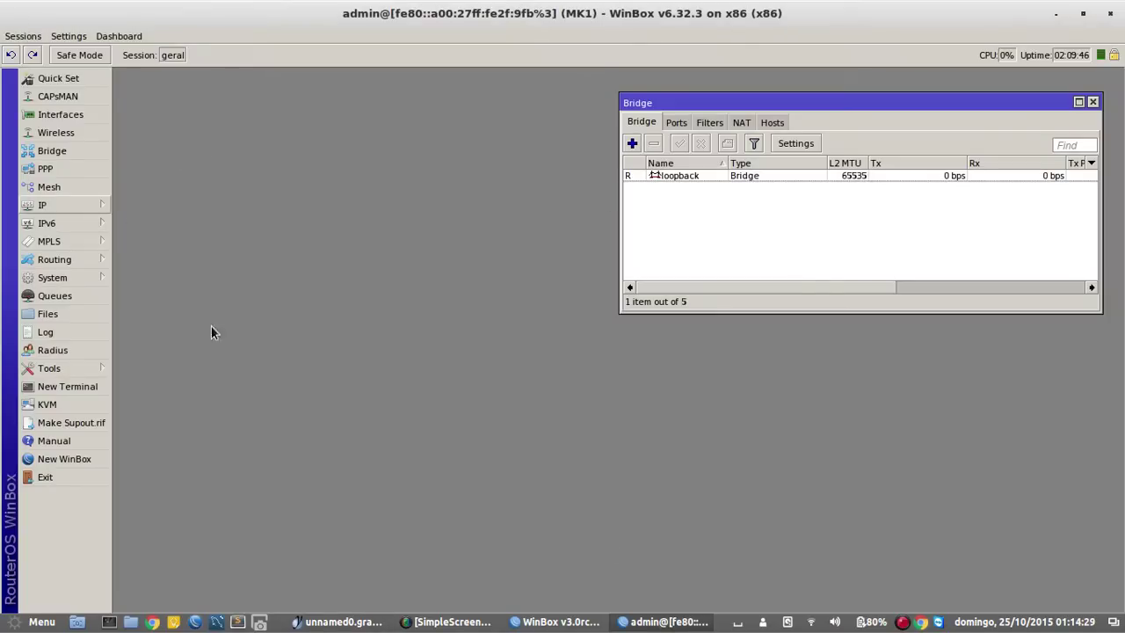
{"action": "right_click", "coordinate": [453, 621]}
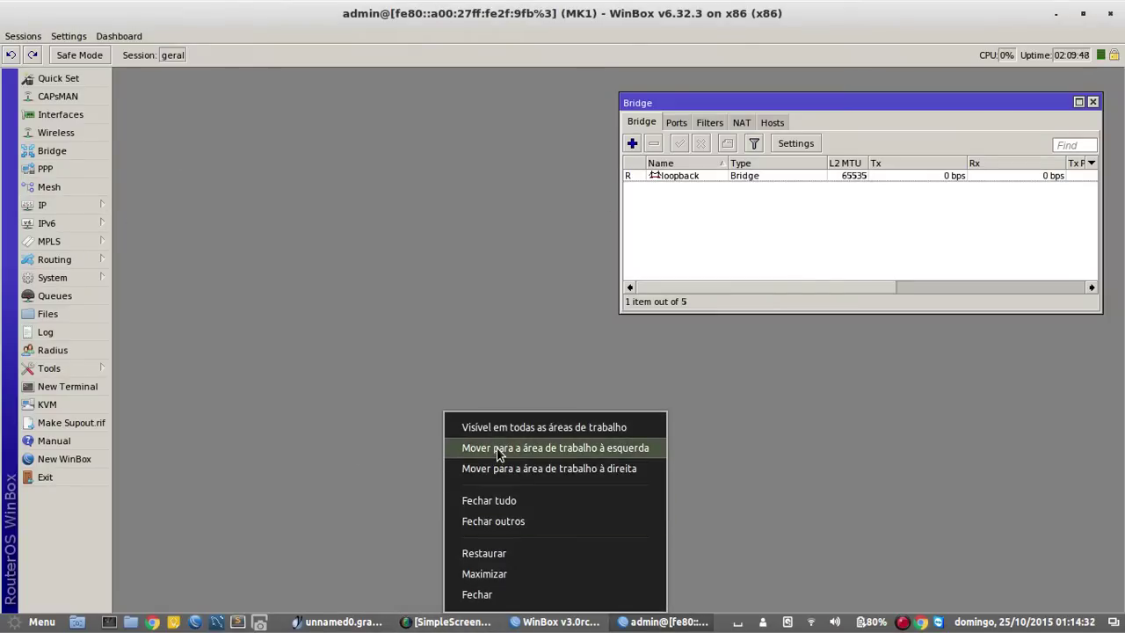
{"action": "left_click", "coordinate": [497, 448]}
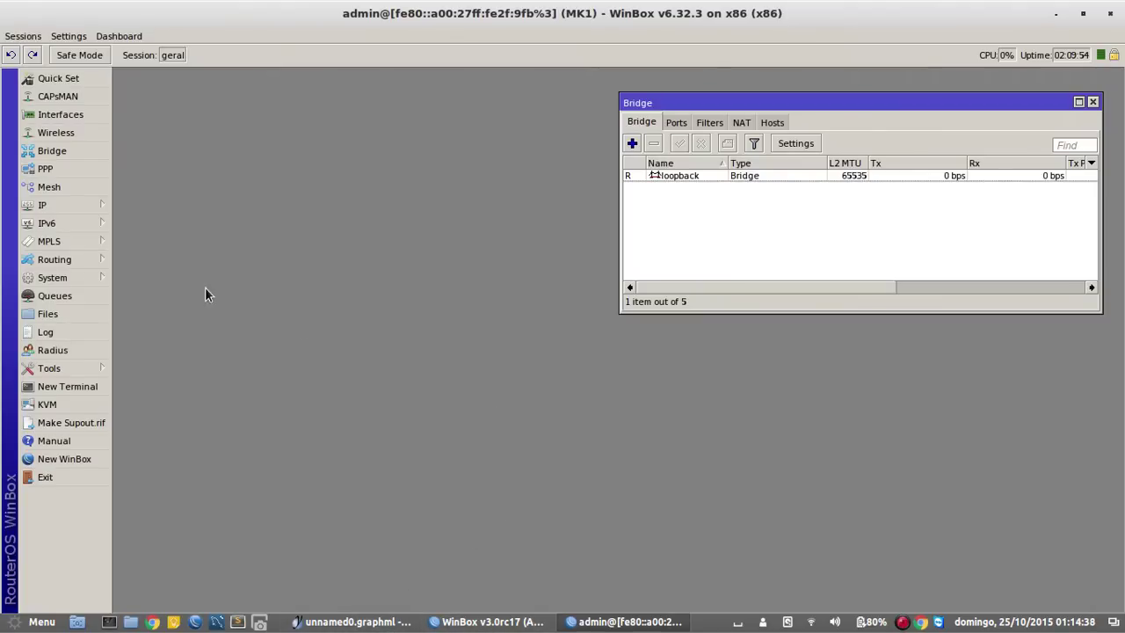
Add the IP address 10.0.0.1 without a prefix to the loopback interface and move the address list clear of the bridge list.
{"action": "left_click", "coordinate": [82, 209]}
{"action": "left_click", "coordinate": [173, 235]}
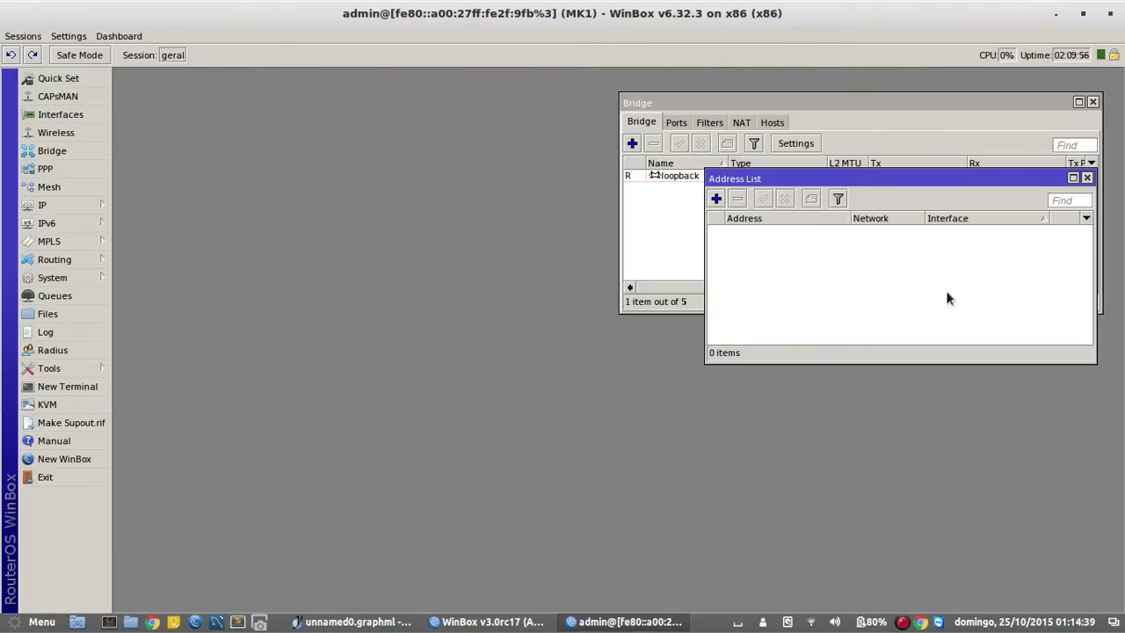
{"action": "left_click", "coordinate": [718, 200]}
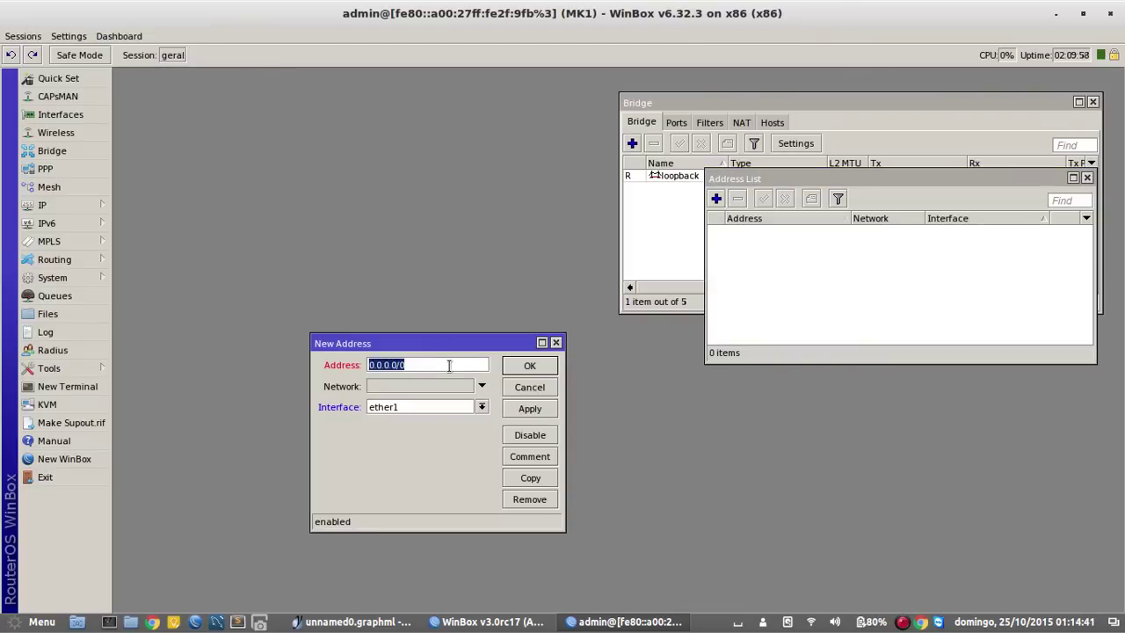
{"action": "type", "text": "10.0.0."}
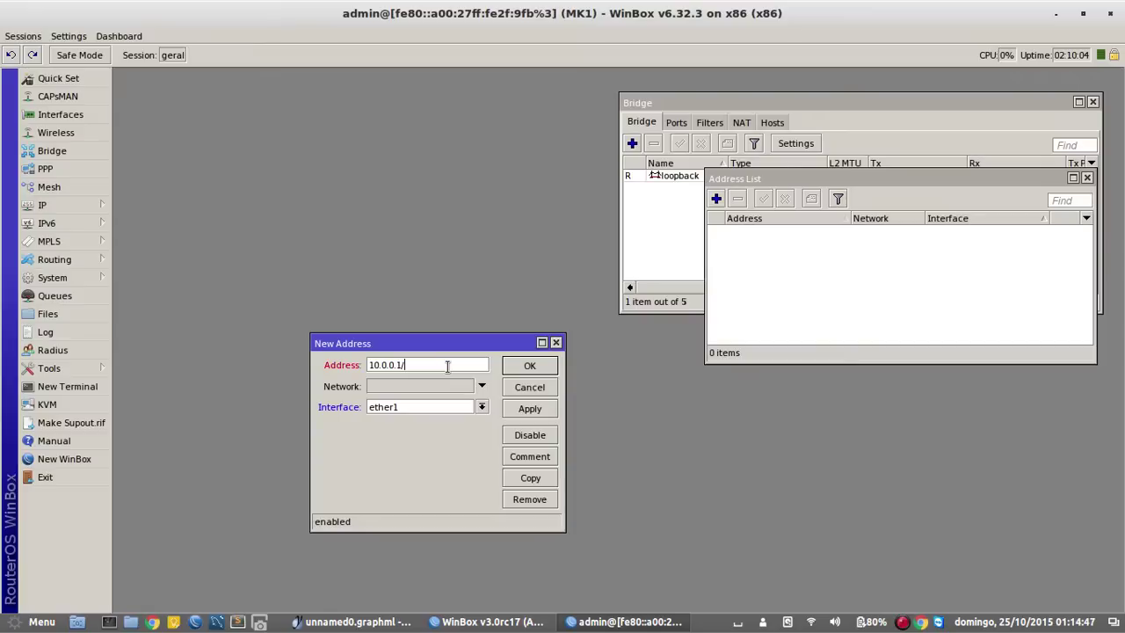
{"action": "type", "text": "1"}
{"action": "left_click_drag", "start_coordinate": [417, 366], "coordinate": [301, 365]}
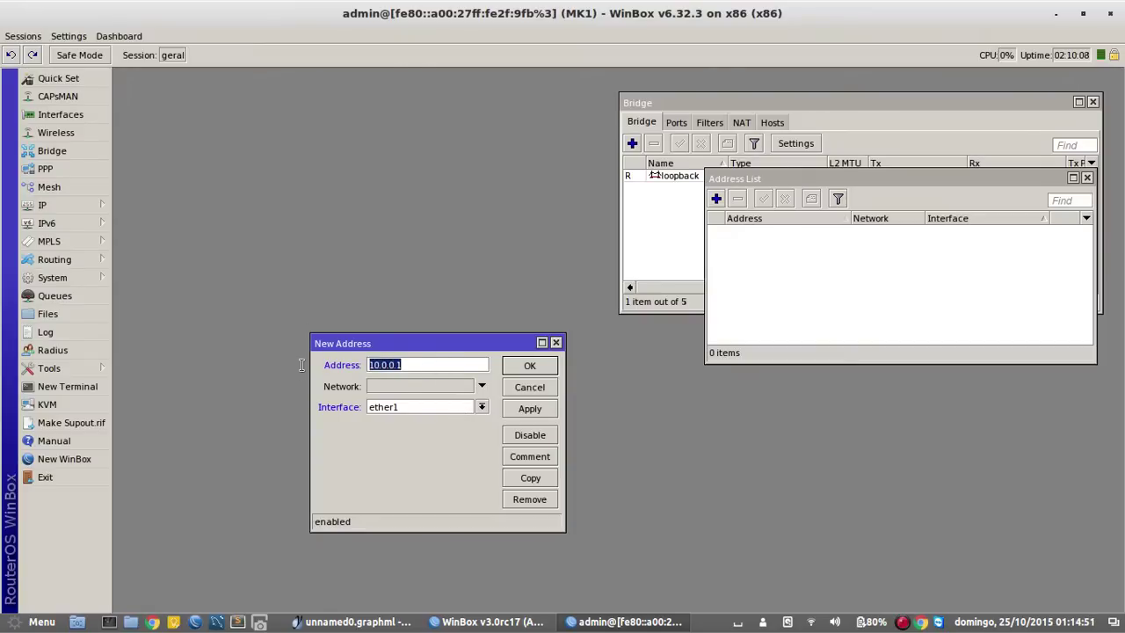
{"action": "left_click", "coordinate": [397, 407]}
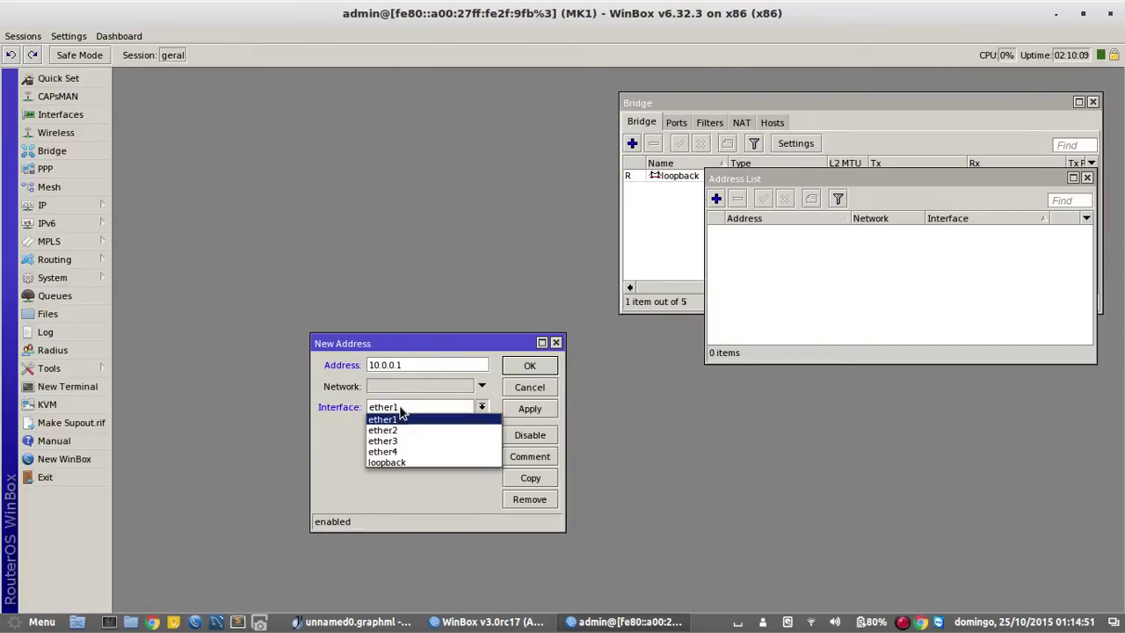
{"action": "left_click", "coordinate": [428, 463]}
{"action": "left_click", "coordinate": [530, 367]}
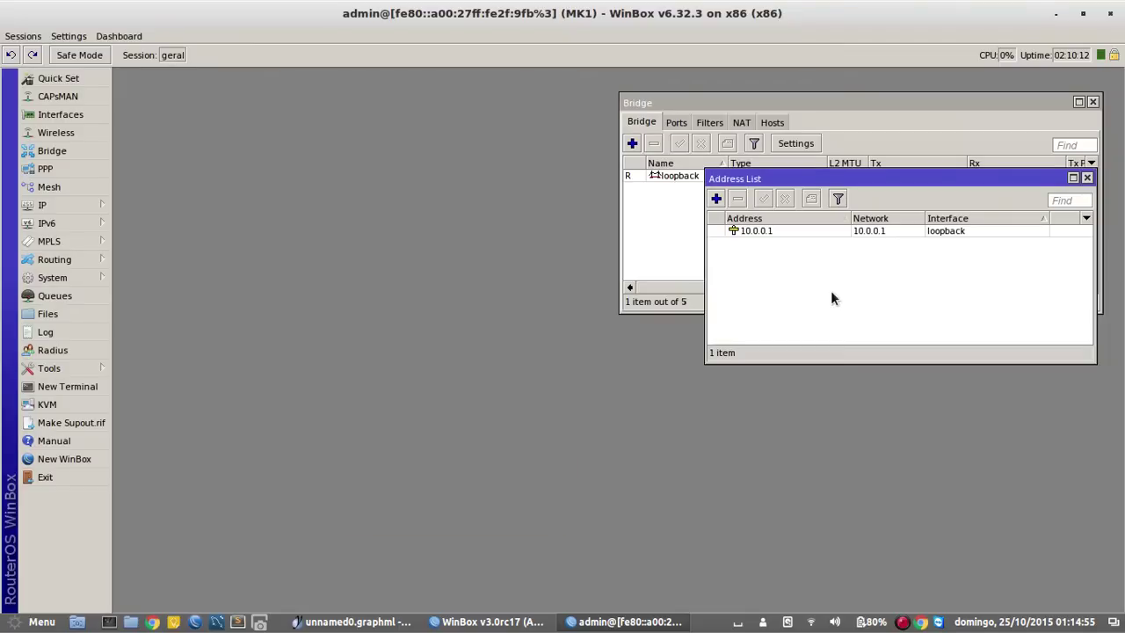
{"action": "left_click_drag", "start_coordinate": [891, 218], "coordinate": [897, 261]}
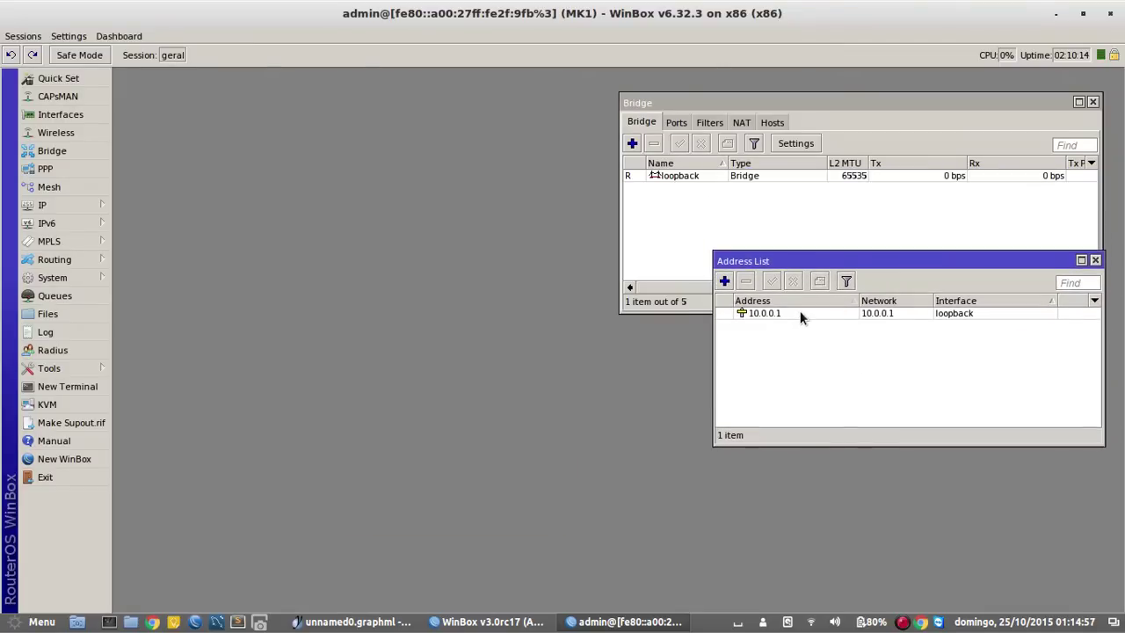
{"action": "left_click", "coordinate": [774, 313]}
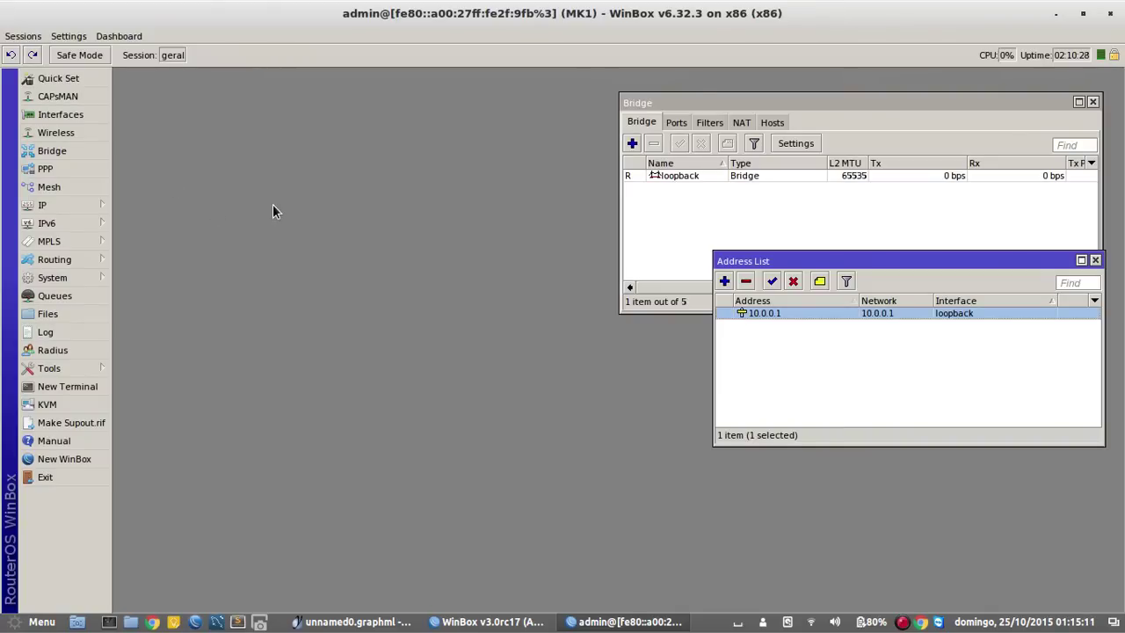
Rename the ether1 interface as ether1-INTERNET.
{"action": "left_click", "coordinate": [83, 118]}
{"action": "left_click_drag", "start_coordinate": [384, 89], "coordinate": [438, 99]}
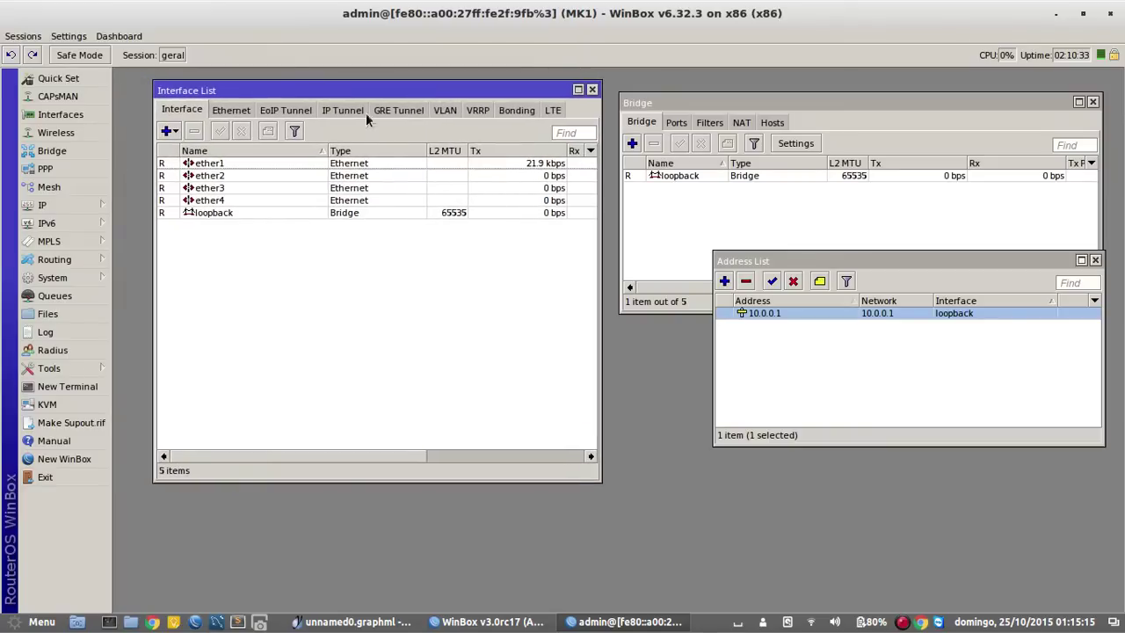
{"action": "left_click", "coordinate": [243, 165]}
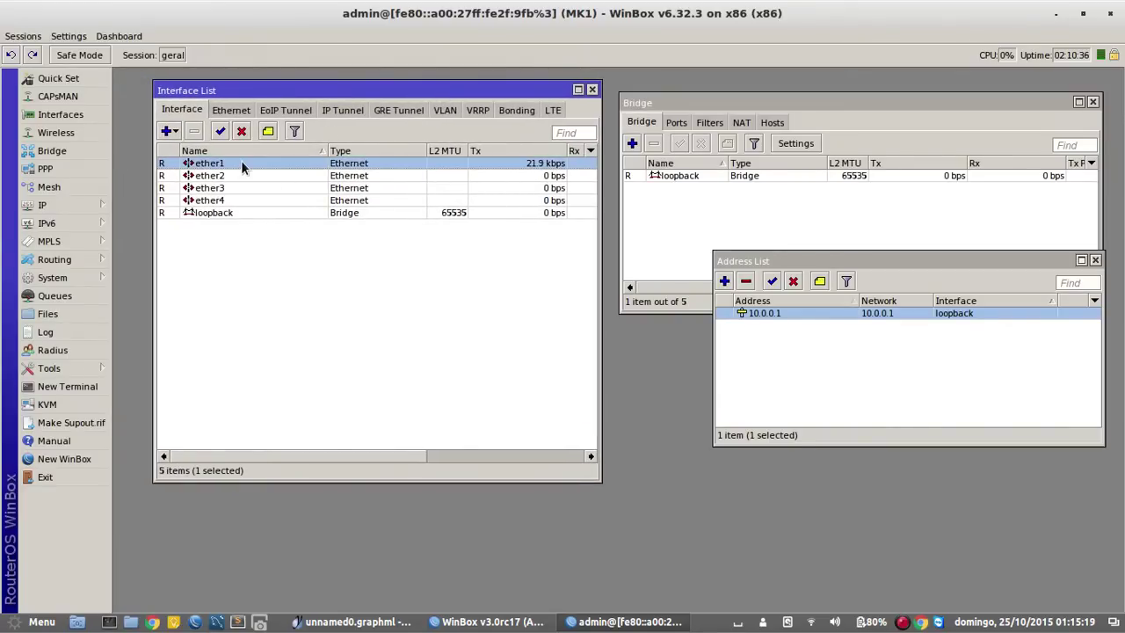
{"action": "double_click", "coordinate": [234, 158]}
{"action": "left_click", "coordinate": [320, 137]}
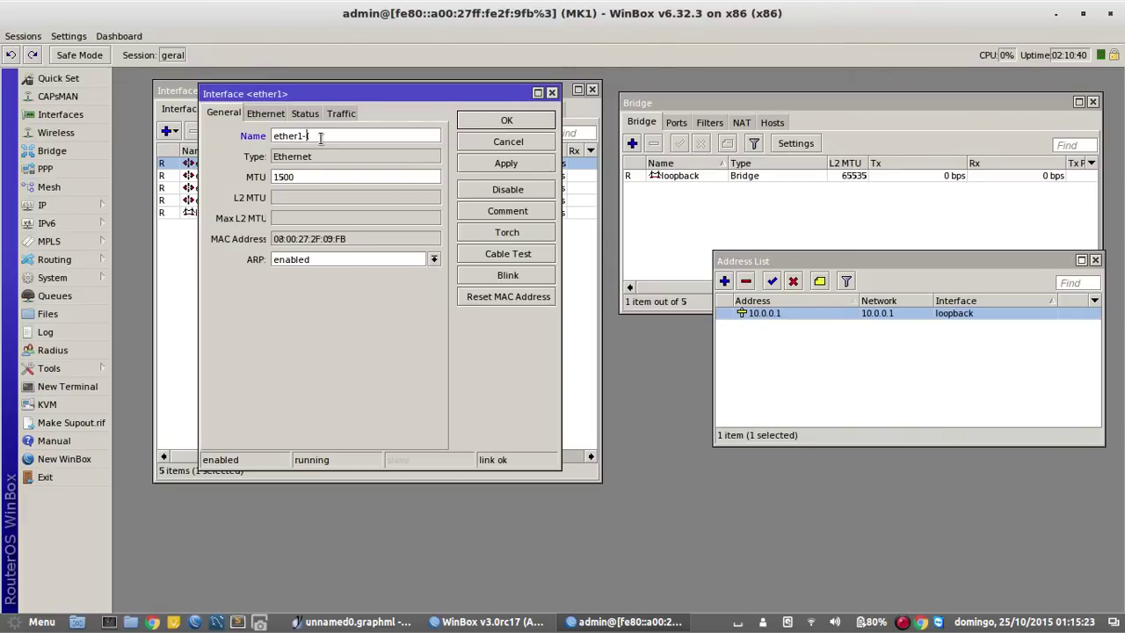
{"action": "type", "text": "-INTERNET"}
{"action": "left_click", "coordinate": [497, 120]}
{"action": "left_click", "coordinate": [437, 326]}
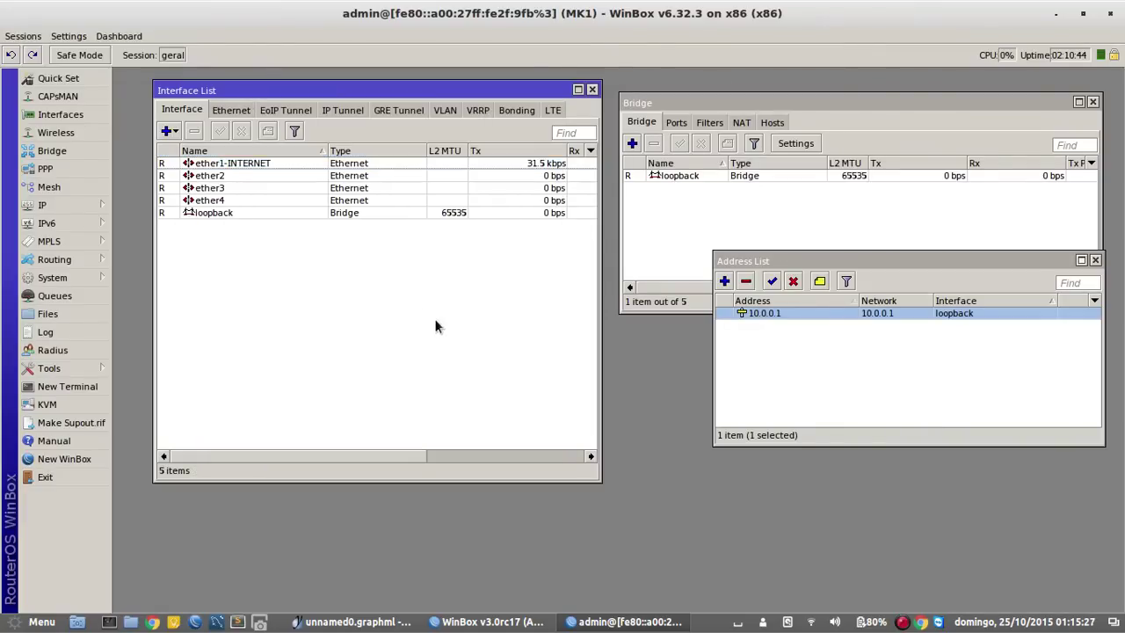
Add a DHCP client on ether1-INTERNET, keeping peer DNS, peer NTP and the default route enabled.
{"action": "left_click", "coordinate": [81, 204]}
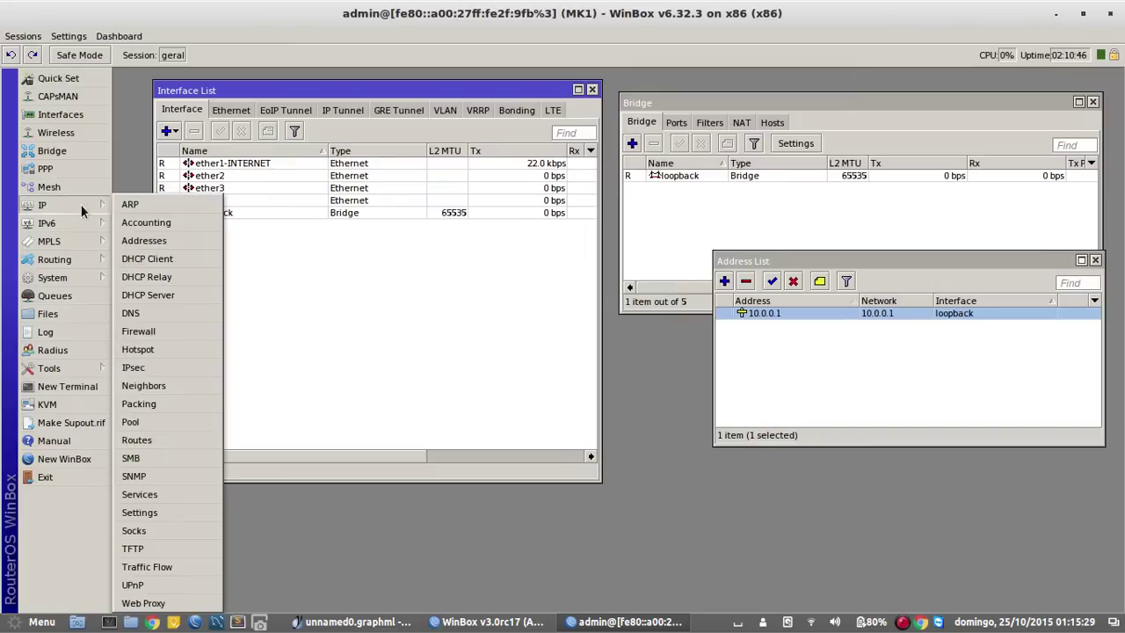
{"action": "left_click", "coordinate": [143, 256]}
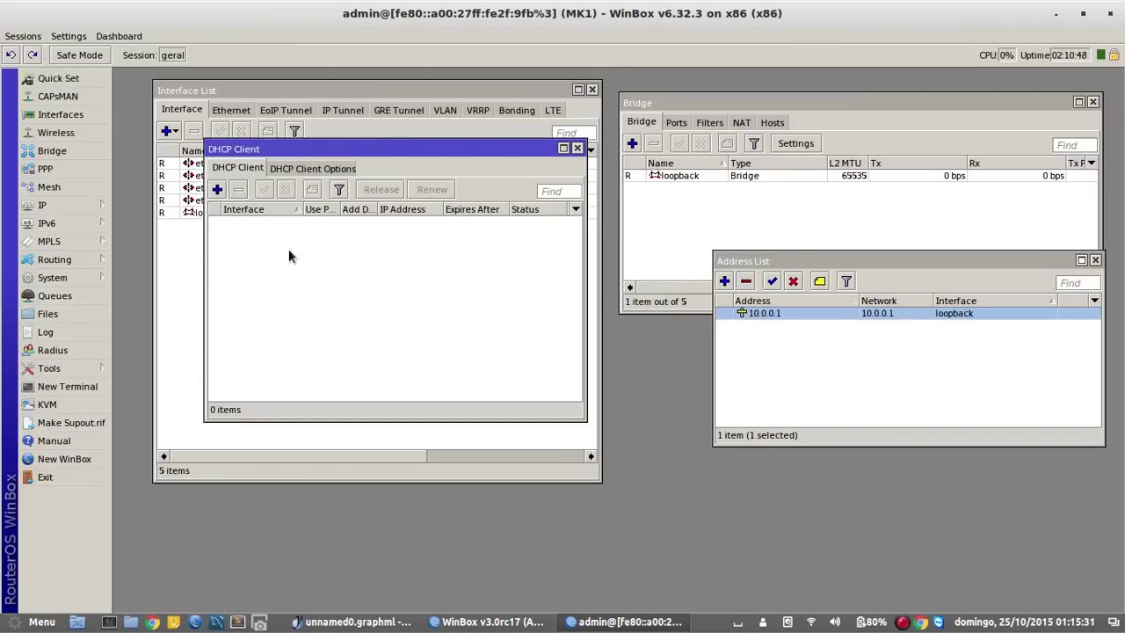
{"action": "left_click", "coordinate": [217, 189]}
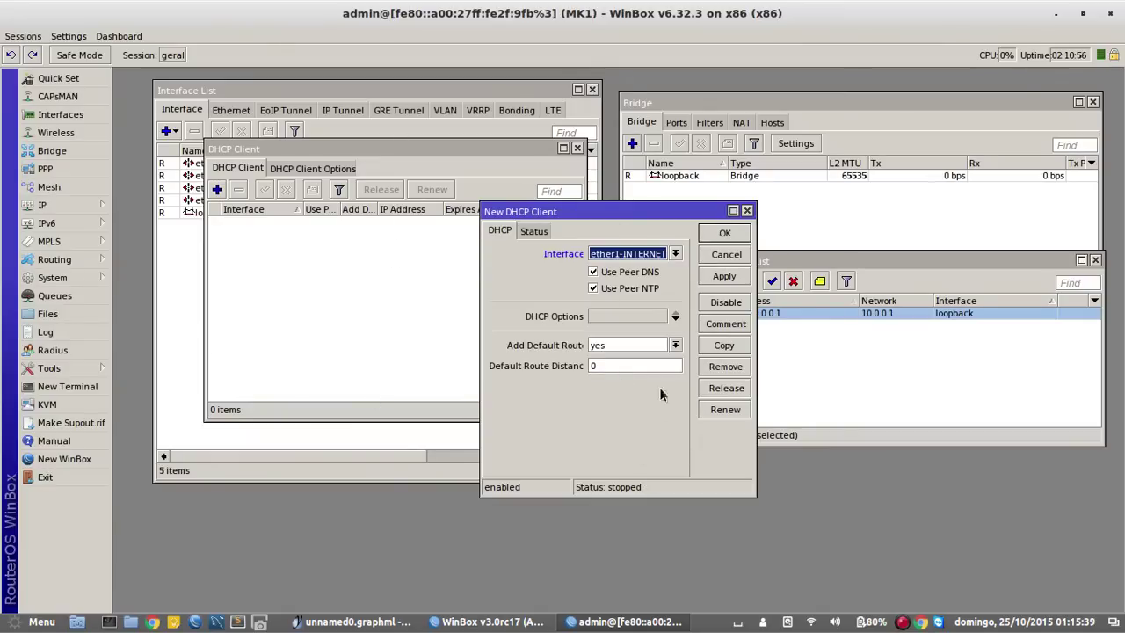
{"action": "left_click", "coordinate": [726, 238]}
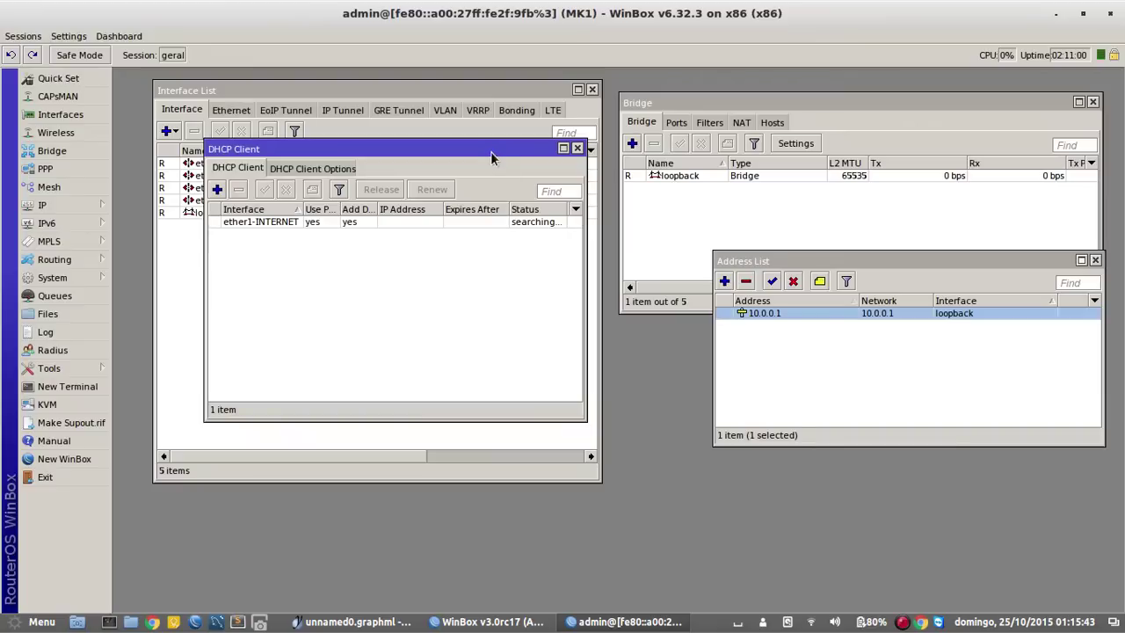
Check the DHCP lease on ether1-INTERNET against the address list and close the DHCP client list.
{"action": "left_click_drag", "start_coordinate": [490, 151], "coordinate": [565, 248]}
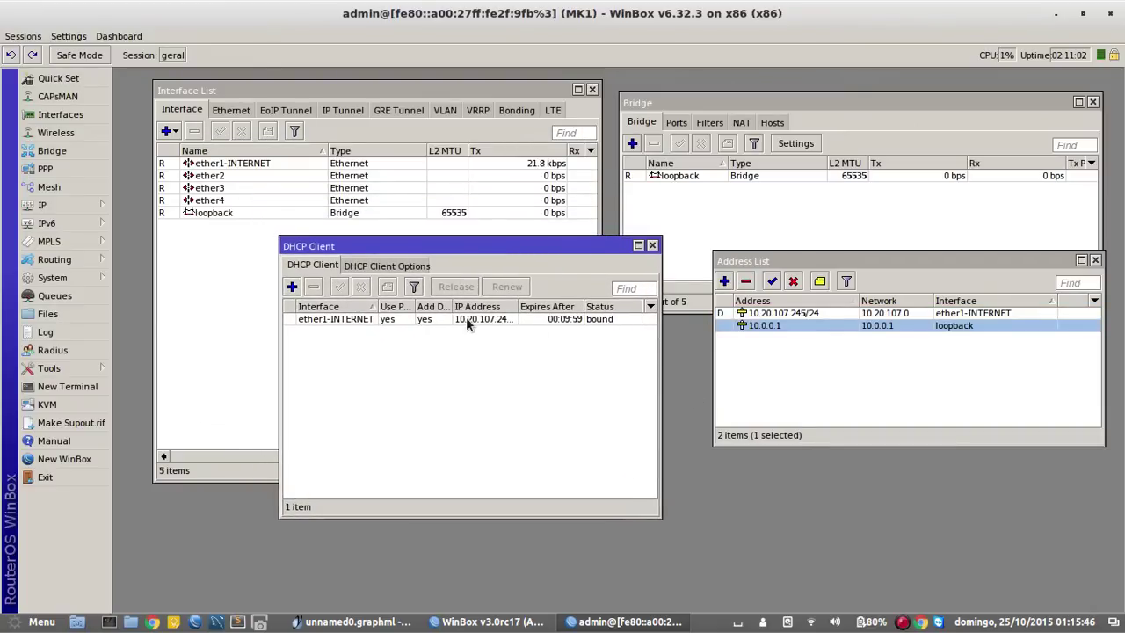
{"action": "left_click", "coordinate": [395, 319]}
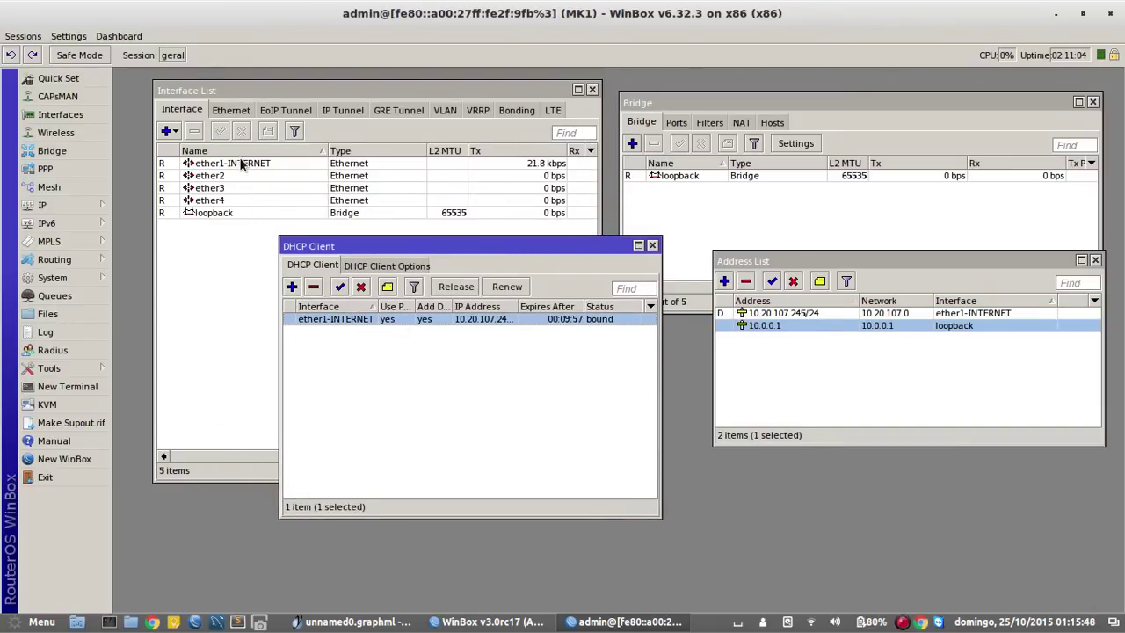
{"action": "left_click", "coordinate": [786, 313]}
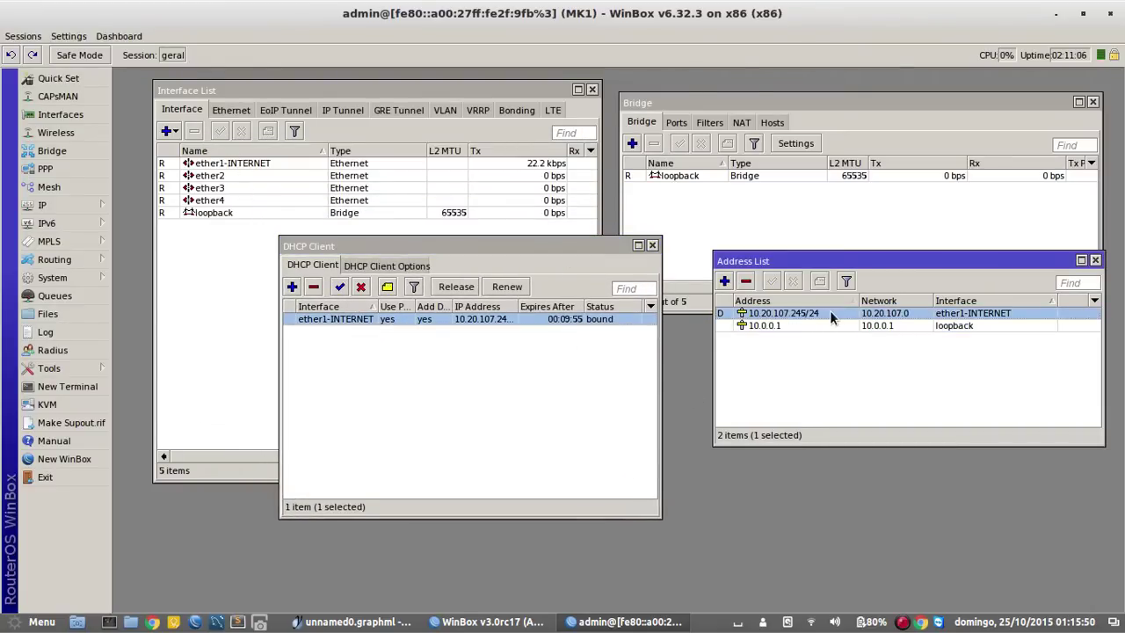
{"action": "left_click", "coordinate": [490, 380]}
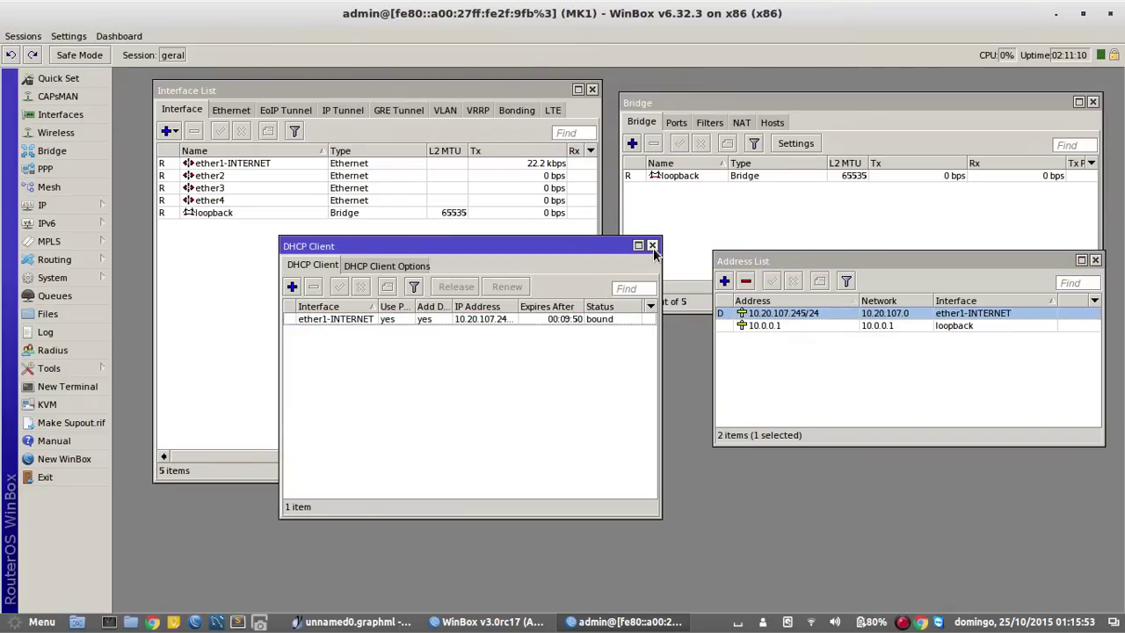
{"action": "left_click", "coordinate": [652, 246]}
{"action": "left_click", "coordinate": [226, 176]}
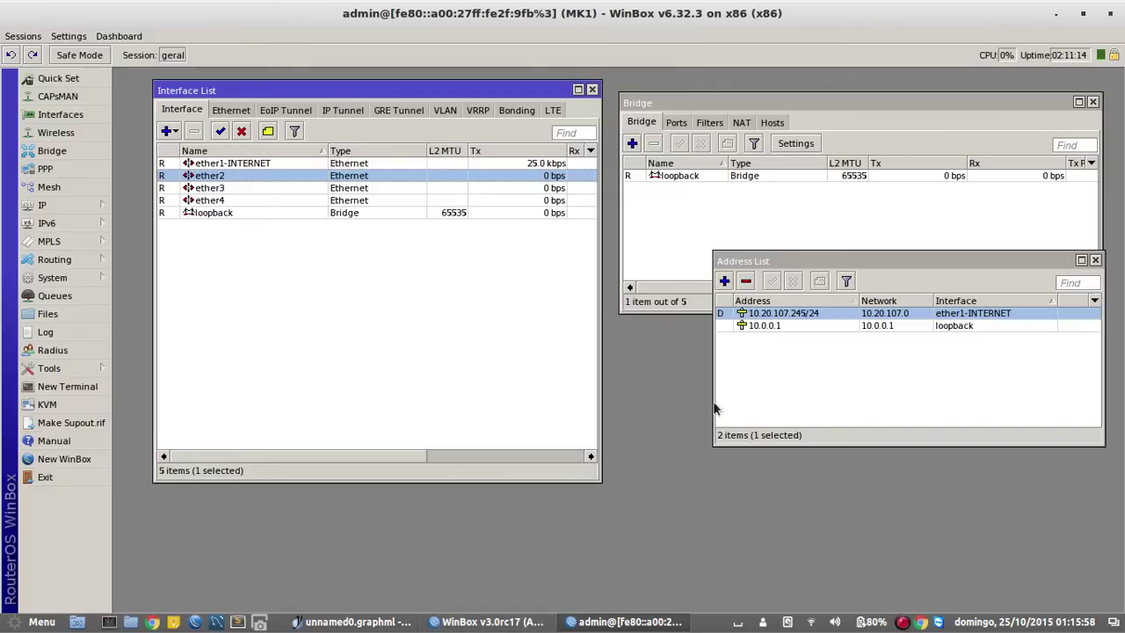
{"action": "left_click", "coordinate": [813, 389]}
{"action": "left_click", "coordinate": [788, 316]}
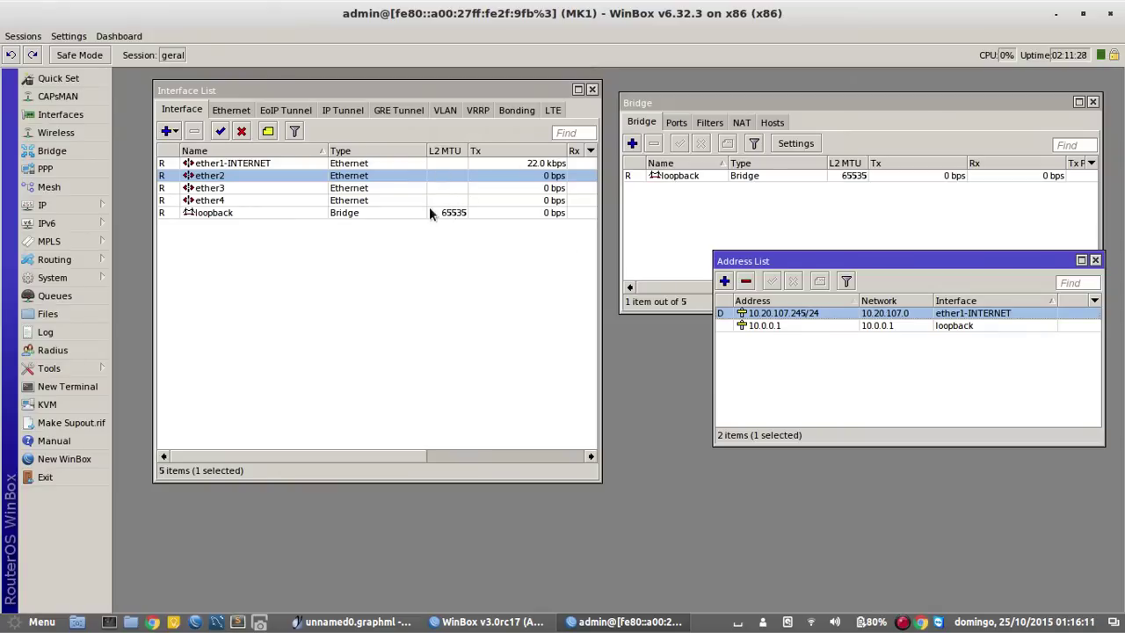
Test internet connectivity by pinging uol.com.br from a new router terminal, stop the ping and close the terminal.
{"action": "left_click", "coordinate": [67, 386]}
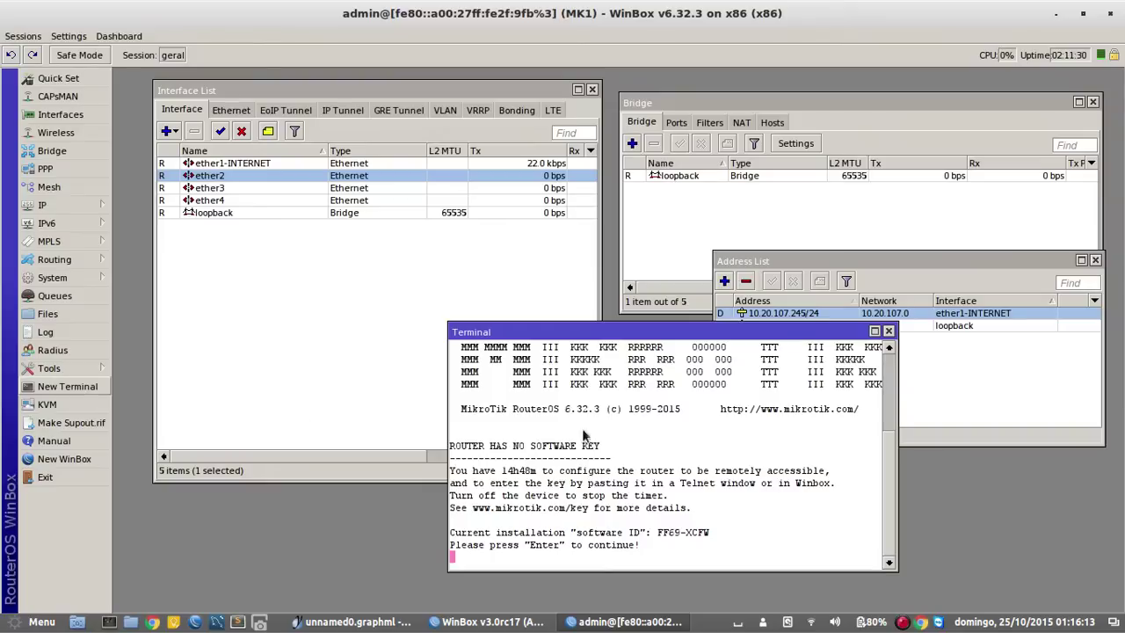
{"action": "key", "text": "Return"}
{"action": "type", "text": "p"}
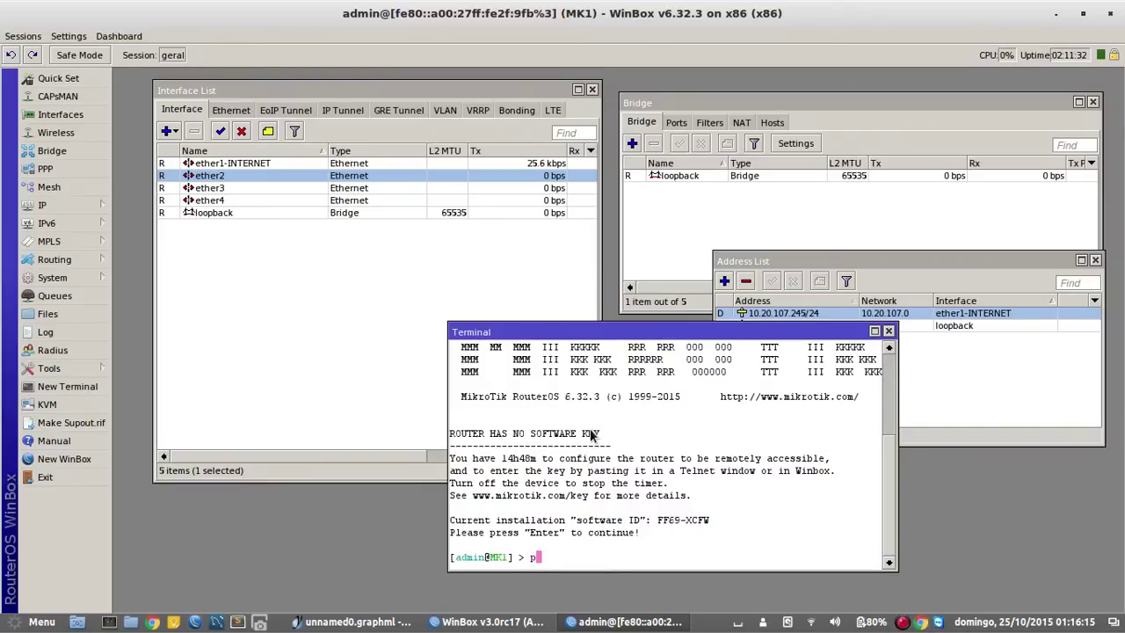
{"action": "type", "text": "ing uol.com.br"}
{"action": "key", "text": "Return"}
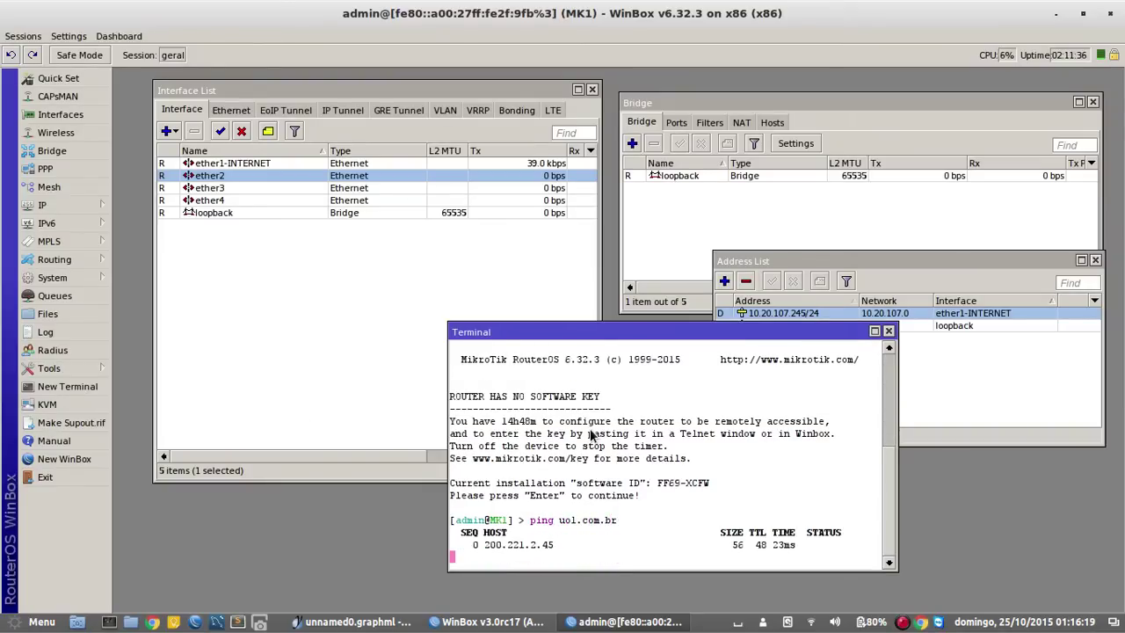
{"action": "key", "text": "ctrl+c"}
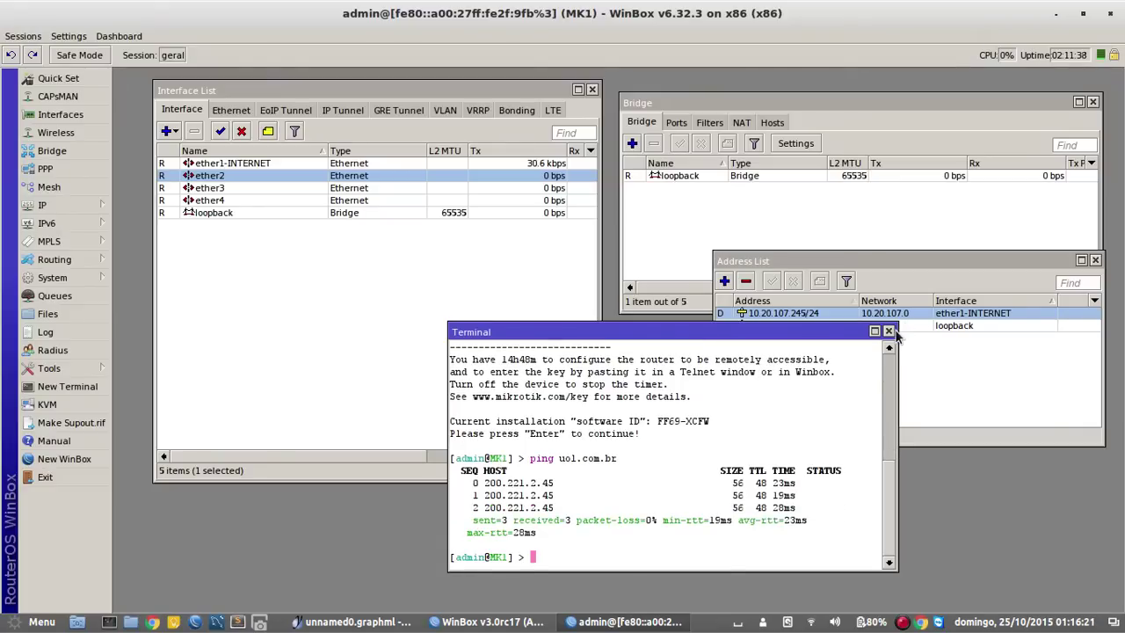
{"action": "left_click", "coordinate": [890, 331]}
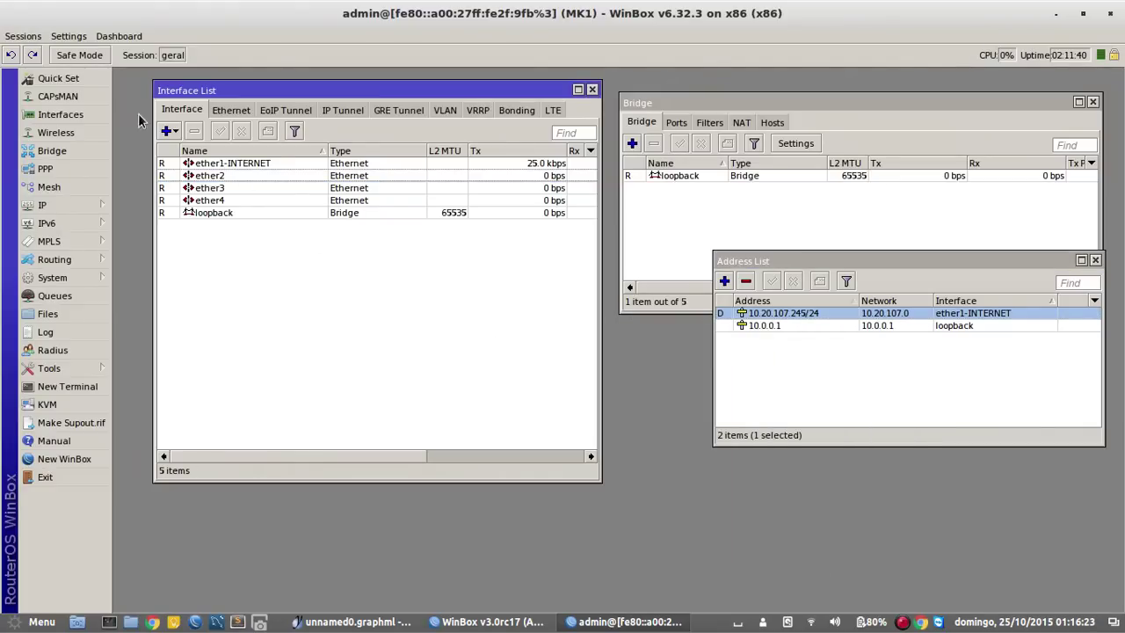
Consult MK1's links in the yEd network diagram and rename the router's ether2 interface in WinBox as ether2-LK-MK2.
{"action": "left_click", "coordinate": [393, 624]}
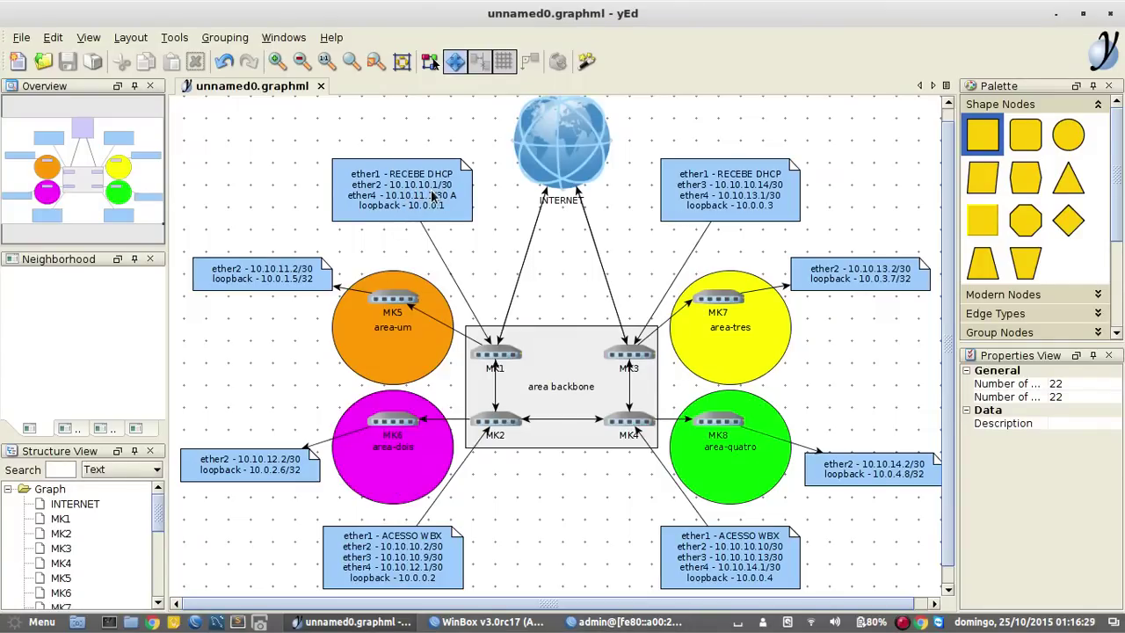
{"action": "left_click", "coordinate": [579, 623]}
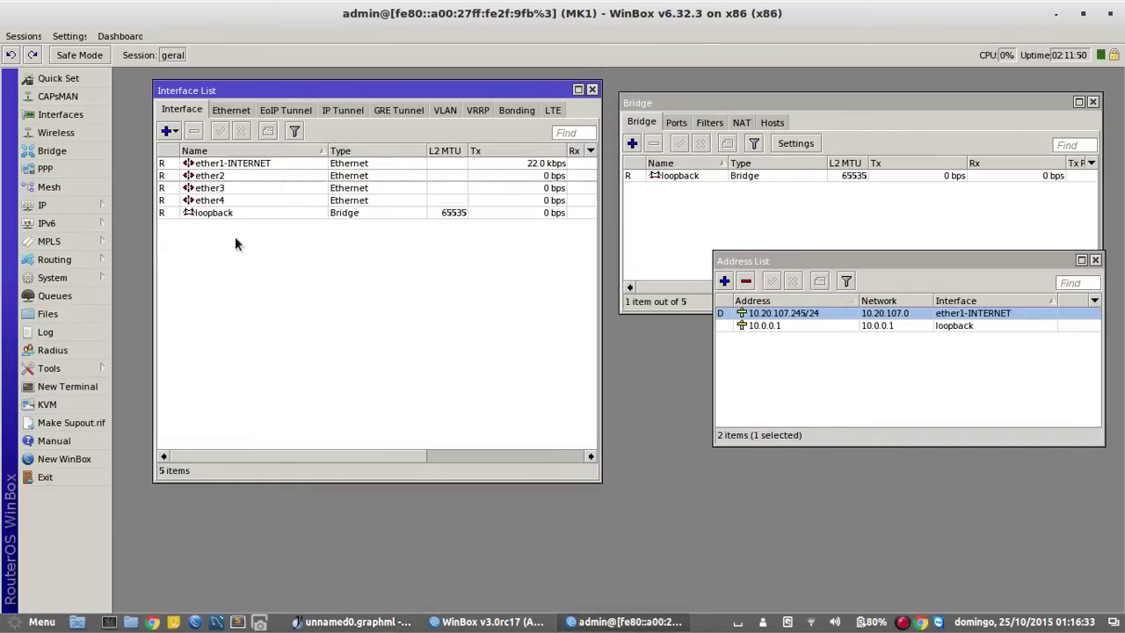
{"action": "left_click", "coordinate": [351, 622]}
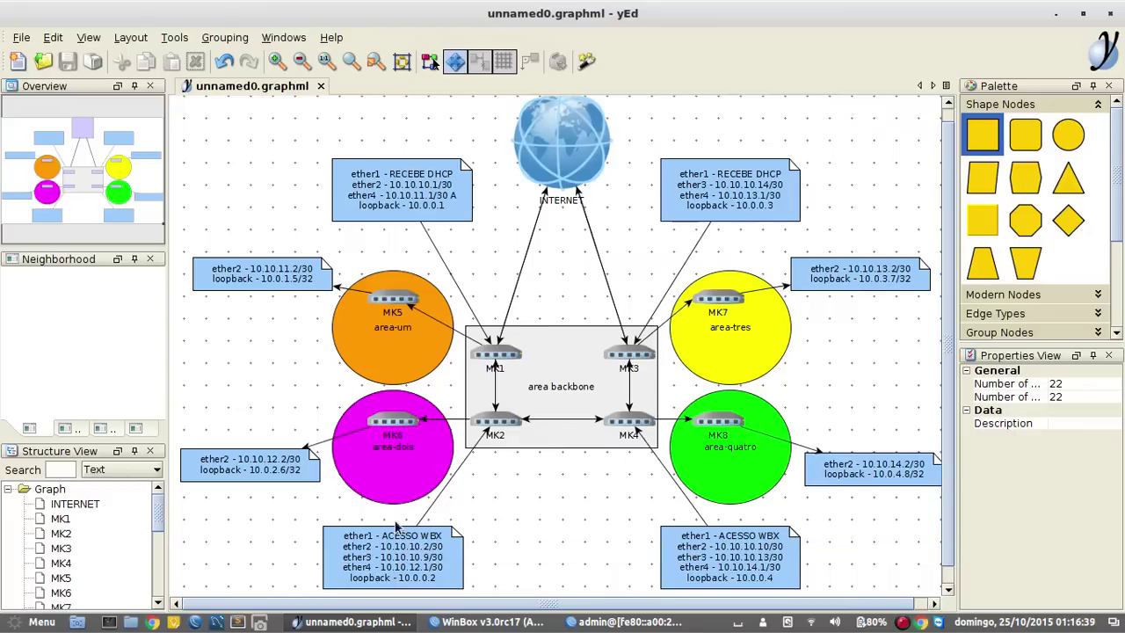
{"action": "left_click", "coordinate": [570, 621]}
{"action": "double_click", "coordinate": [260, 180]}
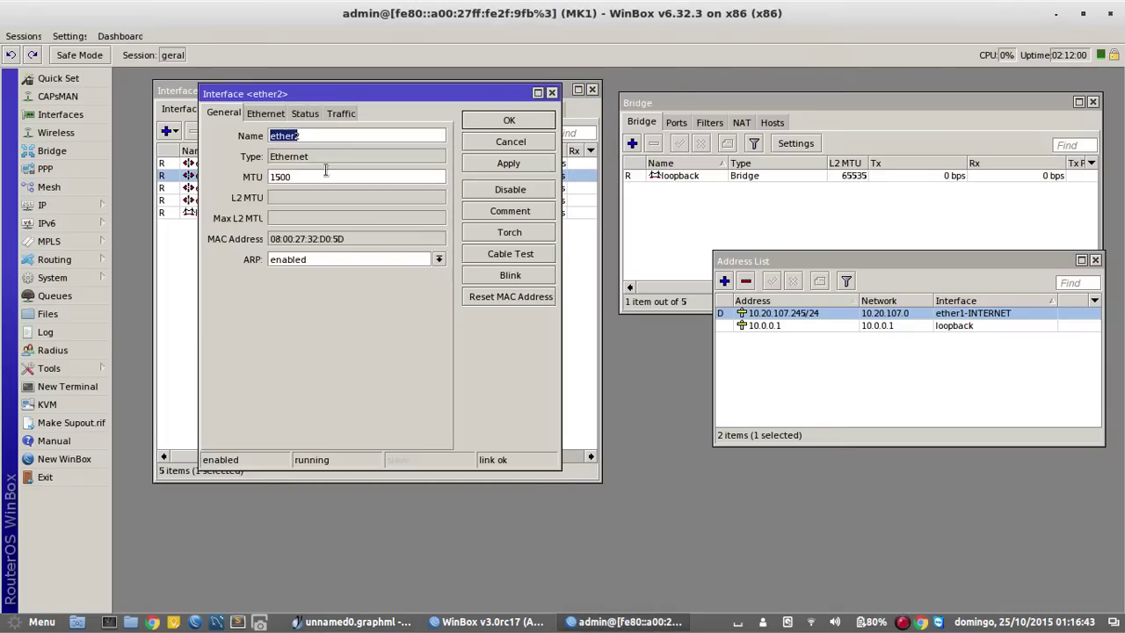
{"action": "left_click", "coordinate": [332, 135]}
{"action": "type", "text": "-LA-M"}
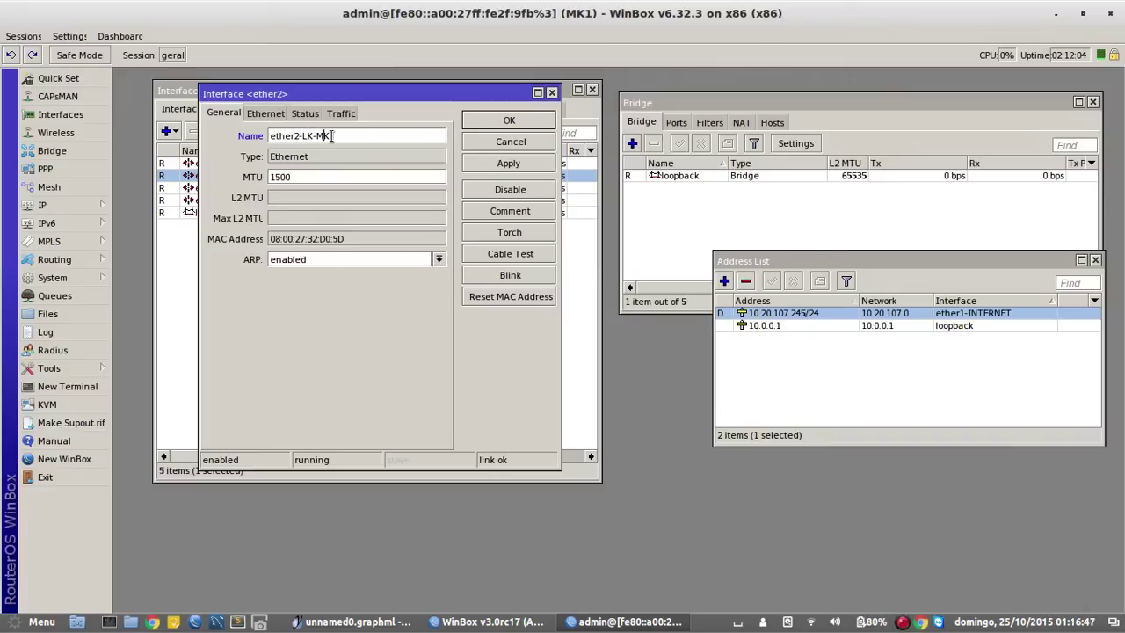
{"action": "type", "text": "K2"}
{"action": "left_click", "coordinate": [489, 123]}
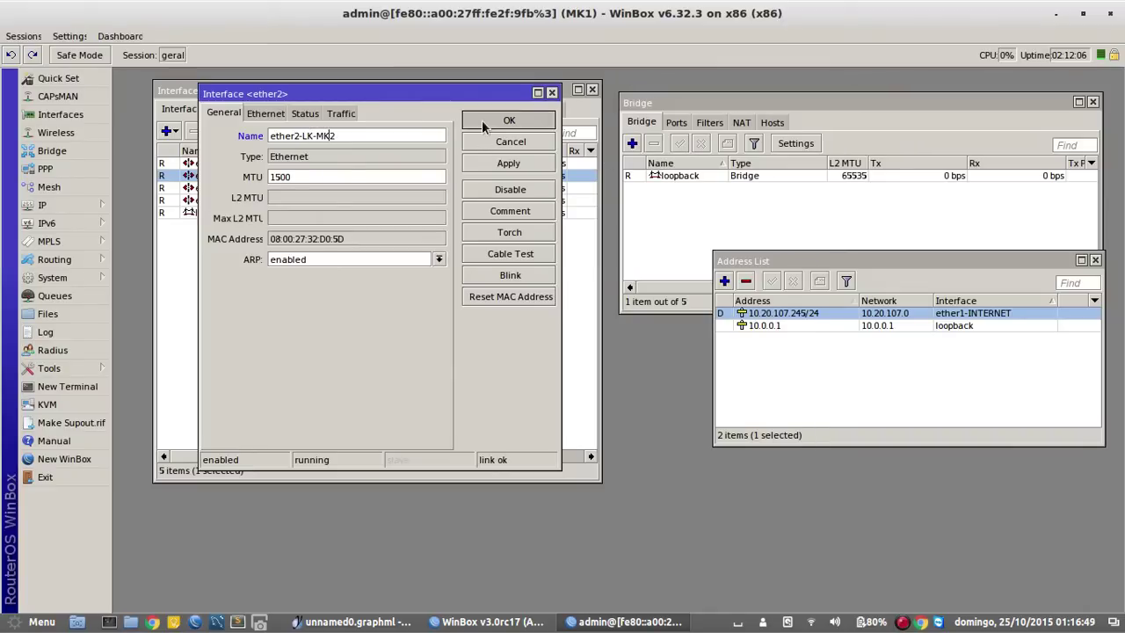
{"action": "left_click", "coordinate": [450, 338]}
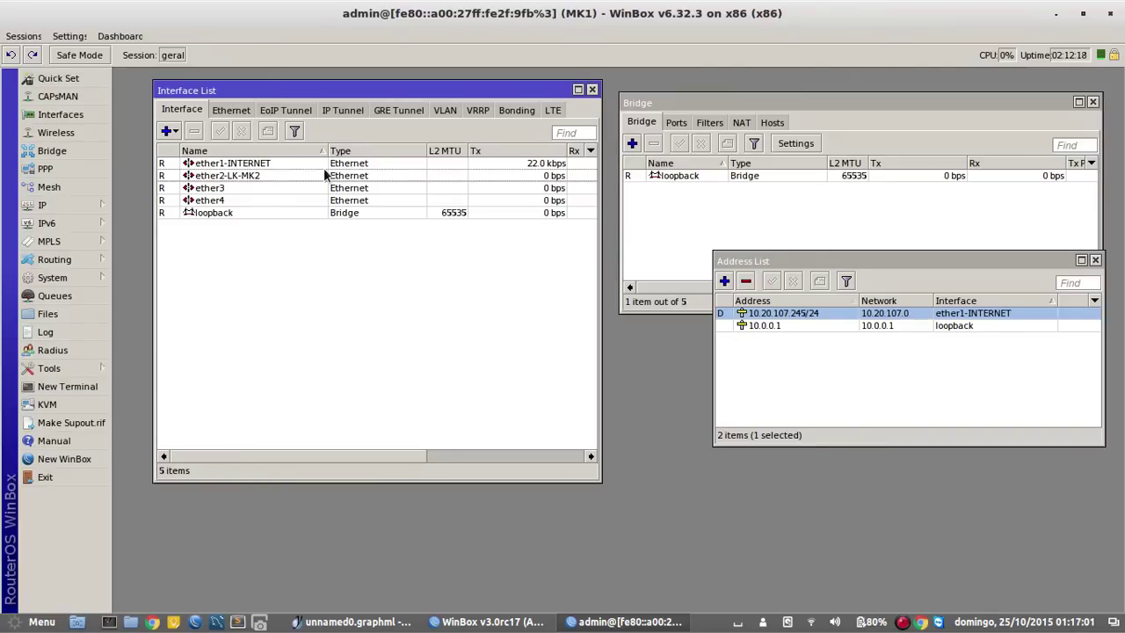
Add the IP address 10.10.10.1/30 to the ether2-LK-MK2 interface.
{"action": "left_click", "coordinate": [224, 176]}
{"action": "left_click", "coordinate": [258, 165]}
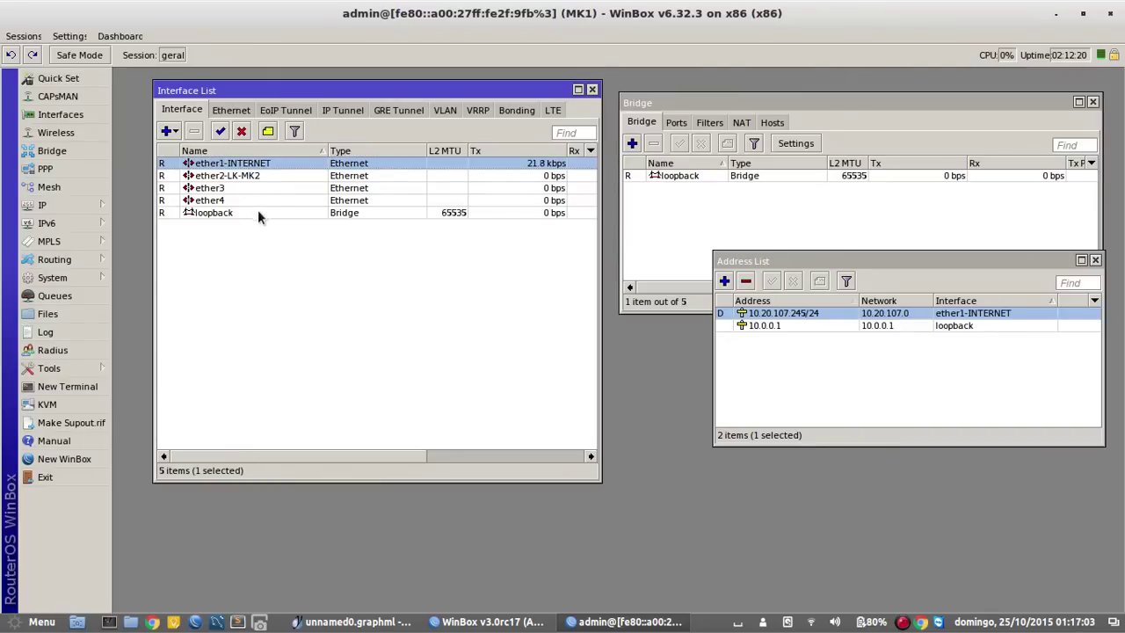
{"action": "left_click", "coordinate": [256, 175]}
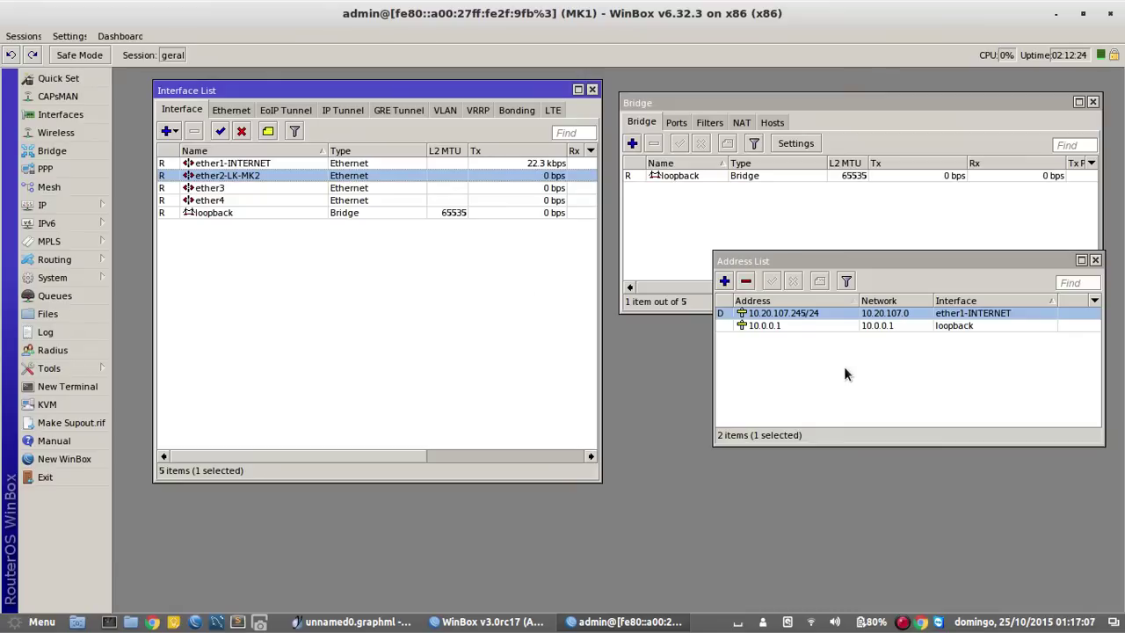
{"action": "left_click", "coordinate": [725, 281]}
{"action": "left_click", "coordinate": [436, 407]}
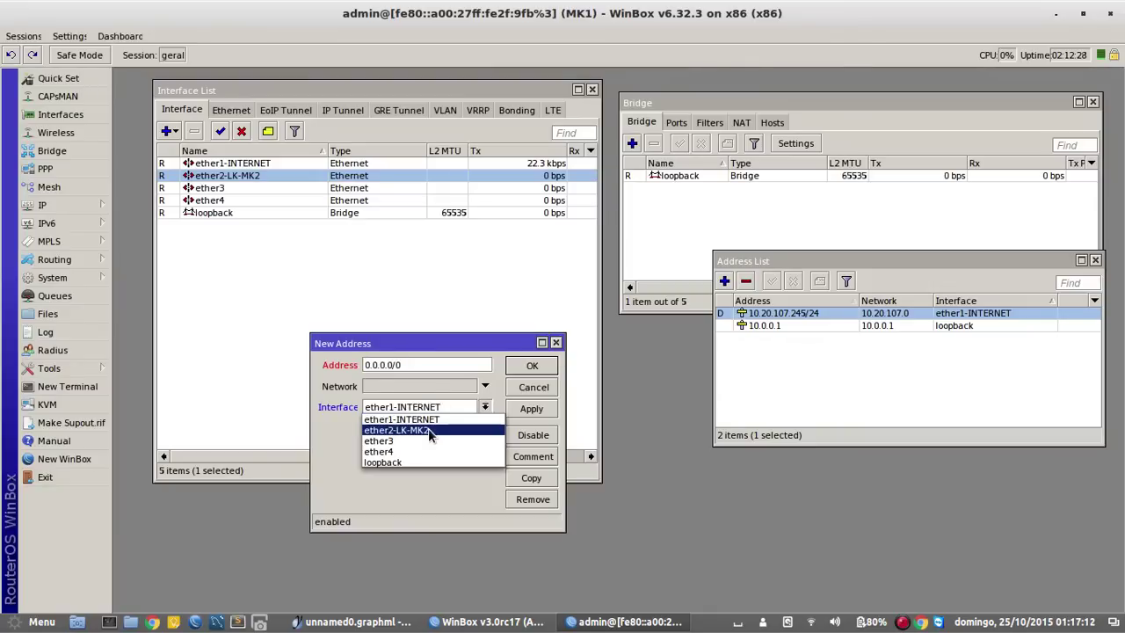
{"action": "left_click", "coordinate": [430, 431]}
{"action": "left_click", "coordinate": [428, 364]}
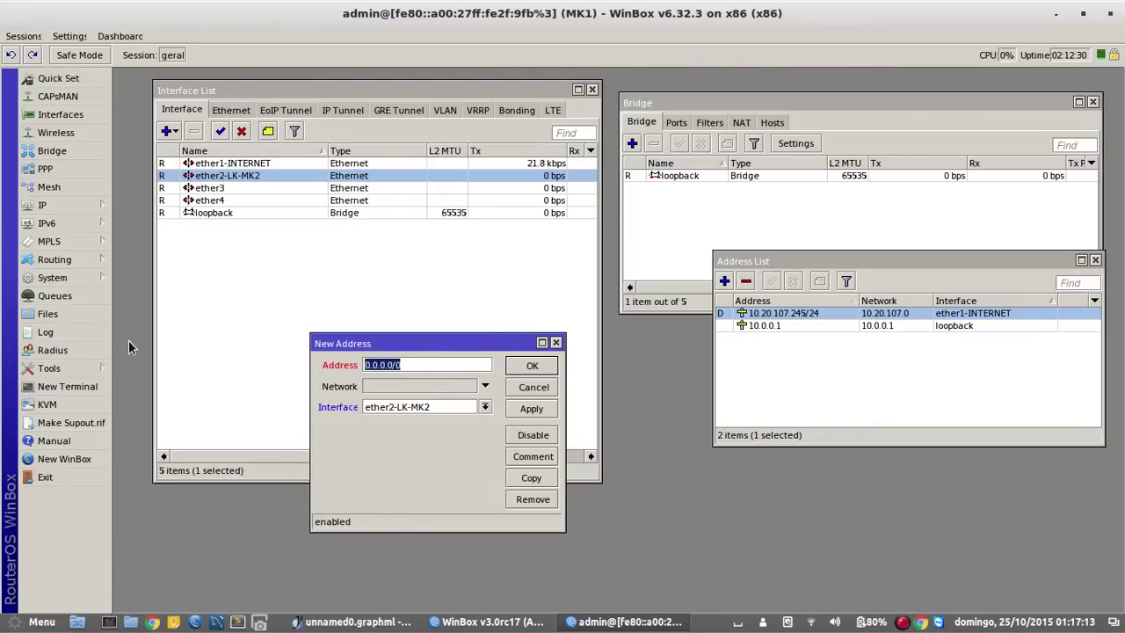
{"action": "type", "text": "10.10.10.1/30"}
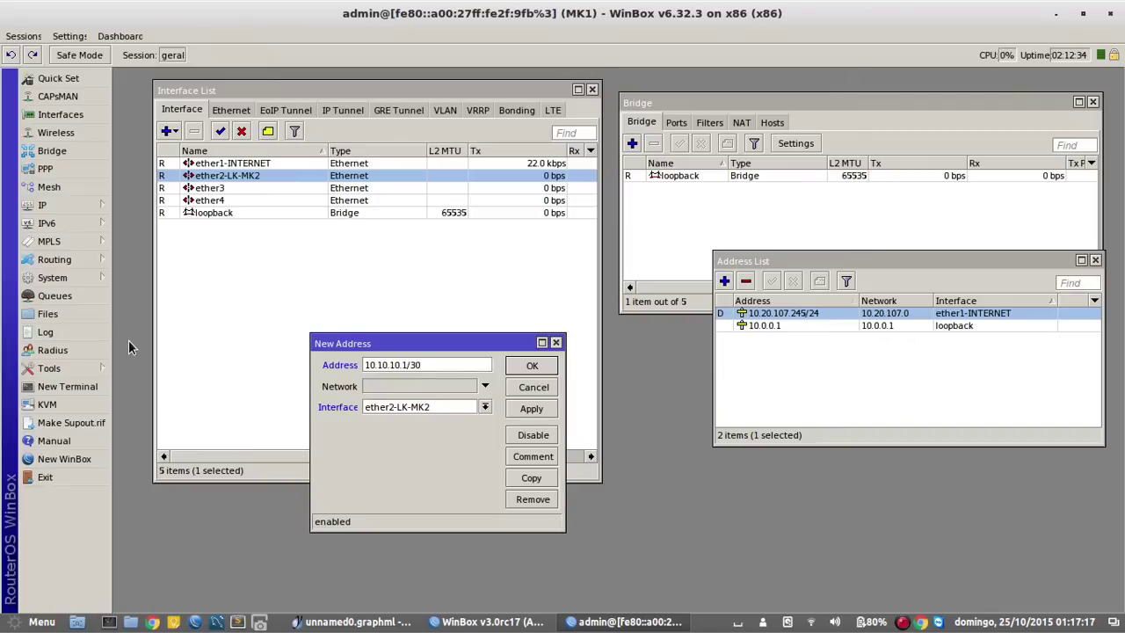
{"action": "left_click", "coordinate": [528, 364]}
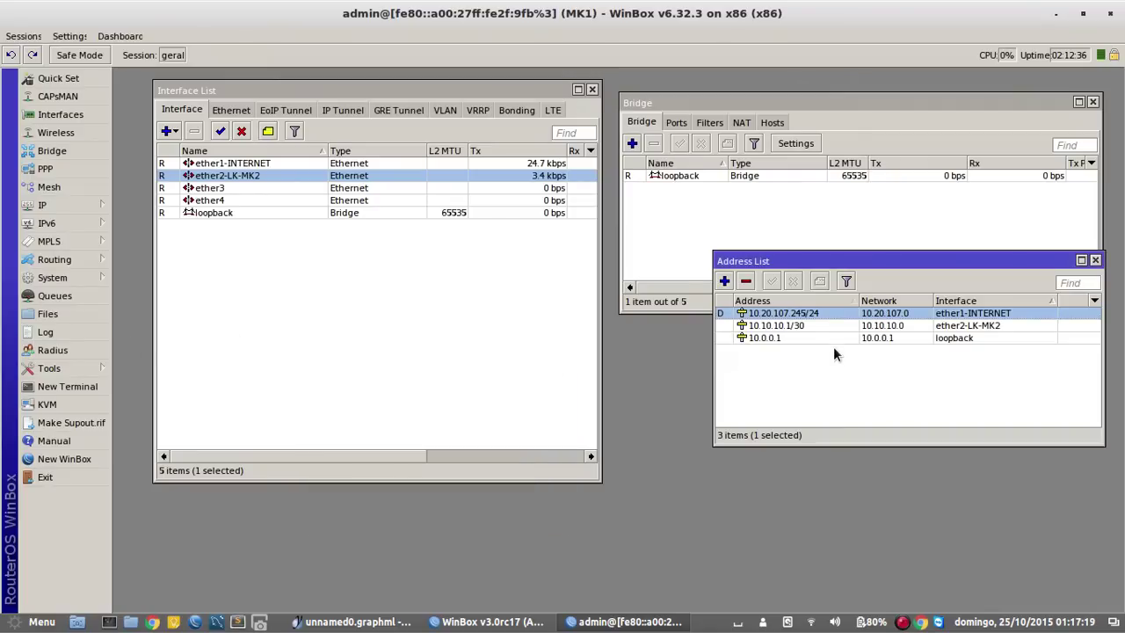
{"action": "left_click", "coordinate": [819, 324]}
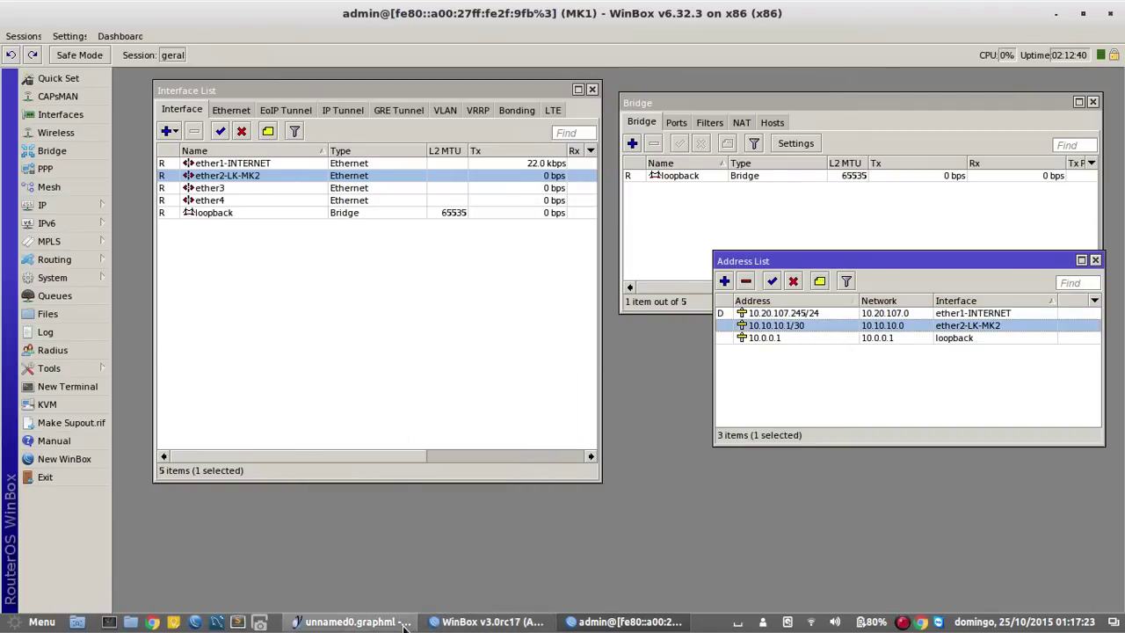
Consult the yEd diagram for MK1's link to MK5 and rename the ether4 interface in WinBox as ether4-LK-MK5.
{"action": "left_click", "coordinate": [352, 622]}
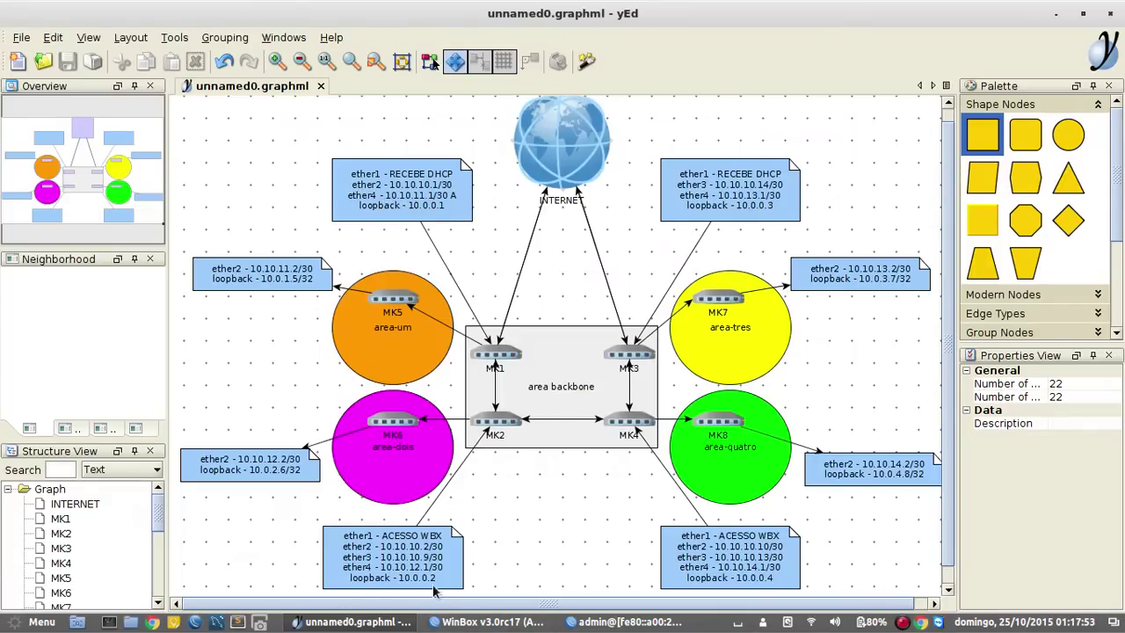
{"action": "left_click", "coordinate": [626, 621]}
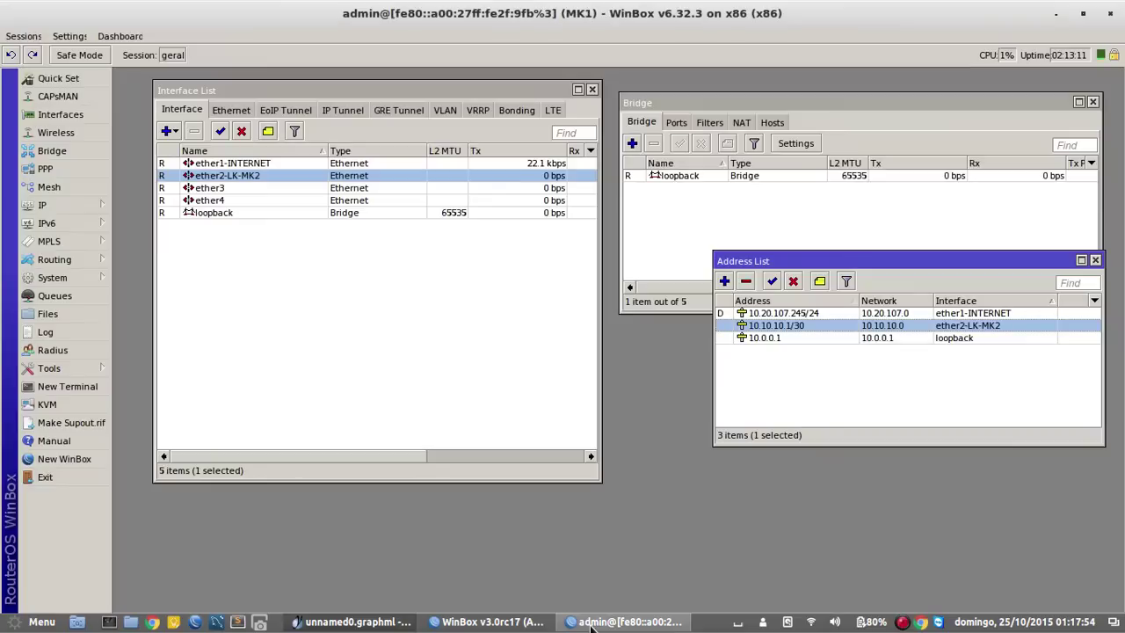
{"action": "double_click", "coordinate": [216, 200]}
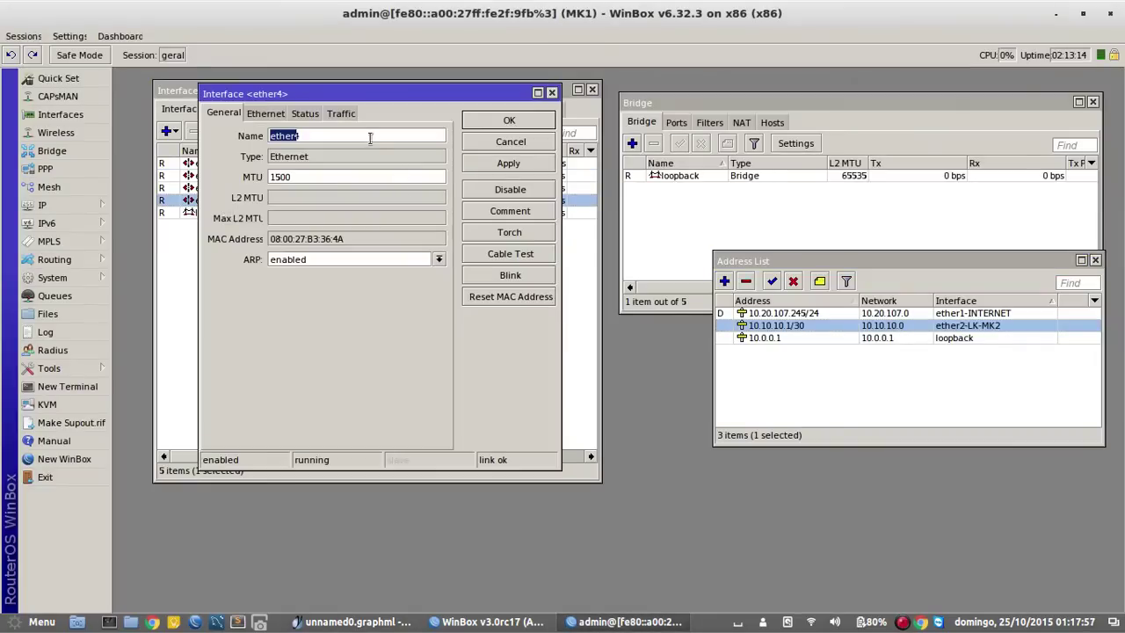
{"action": "left_click", "coordinate": [369, 137]}
{"action": "type", "text": "-Lk"}
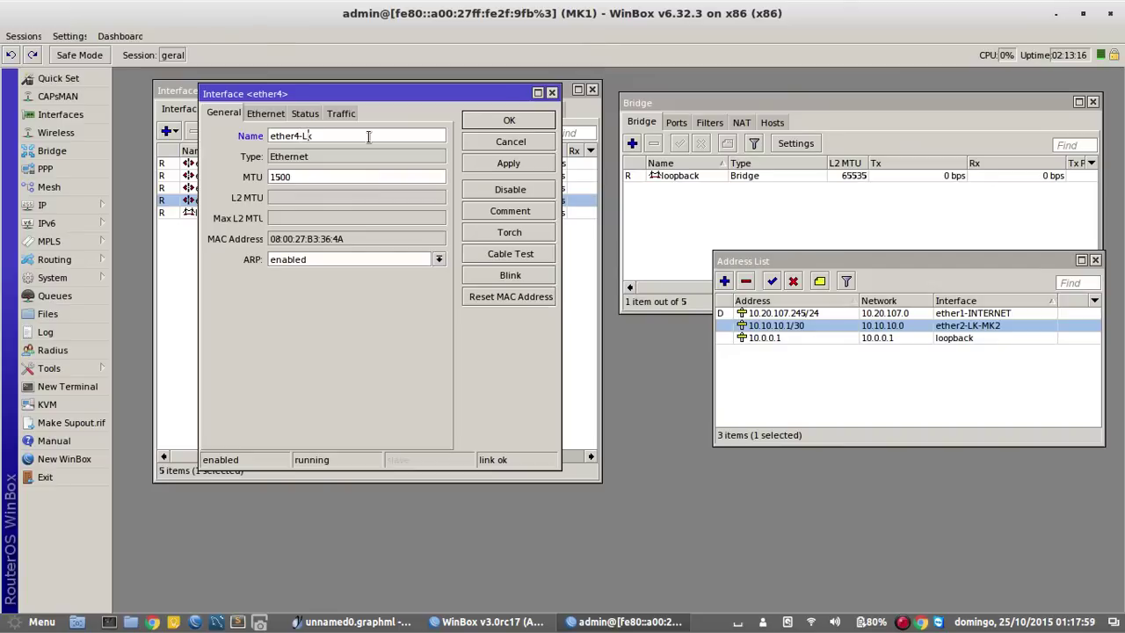
{"action": "type", "text": "-MK5"}
{"action": "left_click", "coordinate": [533, 121]}
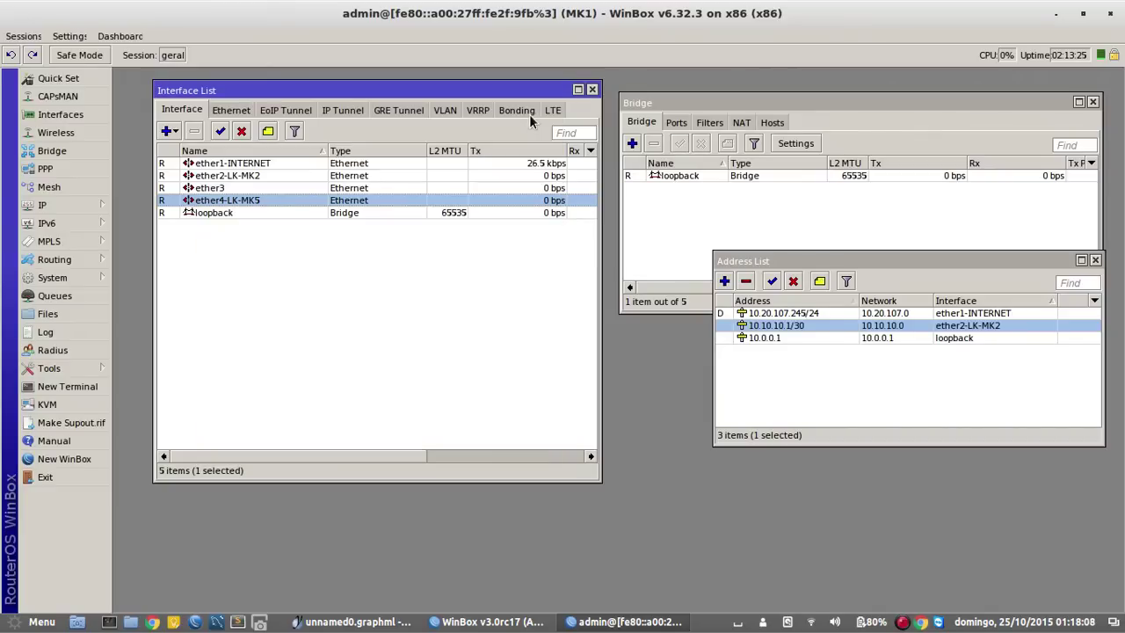
Add the IP address 10.10.11.1/30 to the ether4-LK-MK5 interface.
{"action": "left_click", "coordinate": [725, 281]}
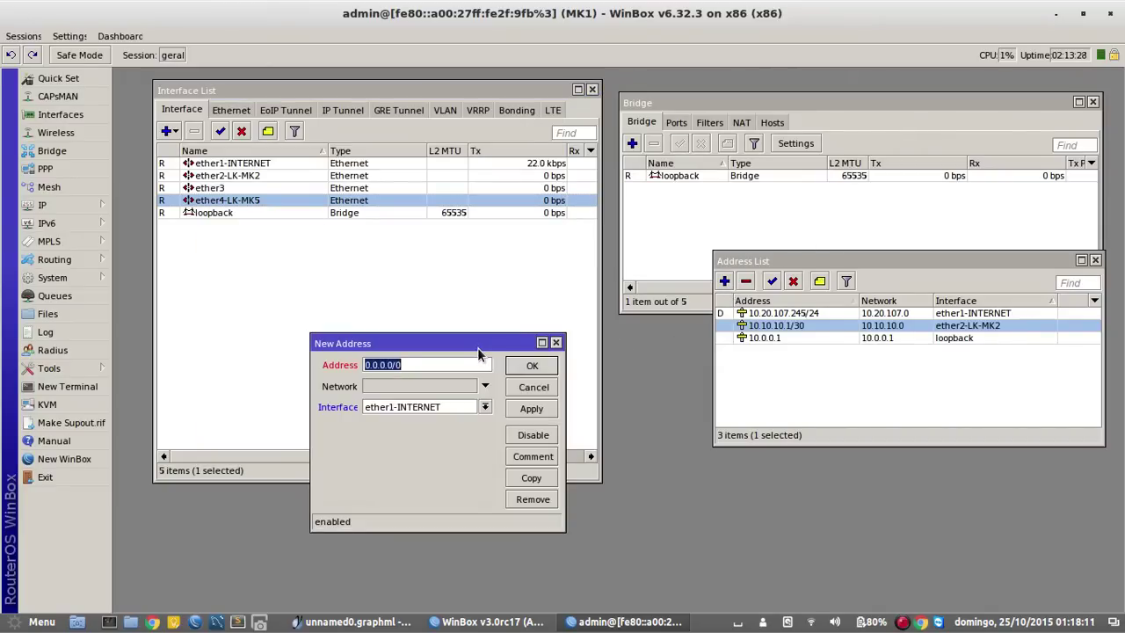
{"action": "type", "text": "10.10.11.1/3"}
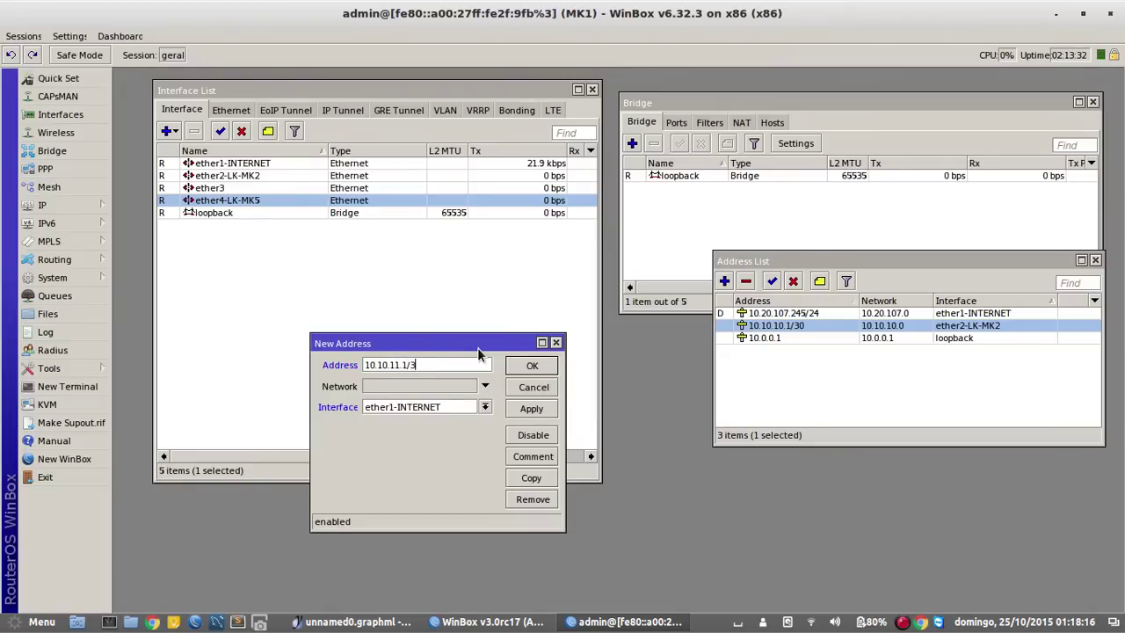
{"action": "type", "text": "0"}
{"action": "left_click", "coordinate": [442, 406]}
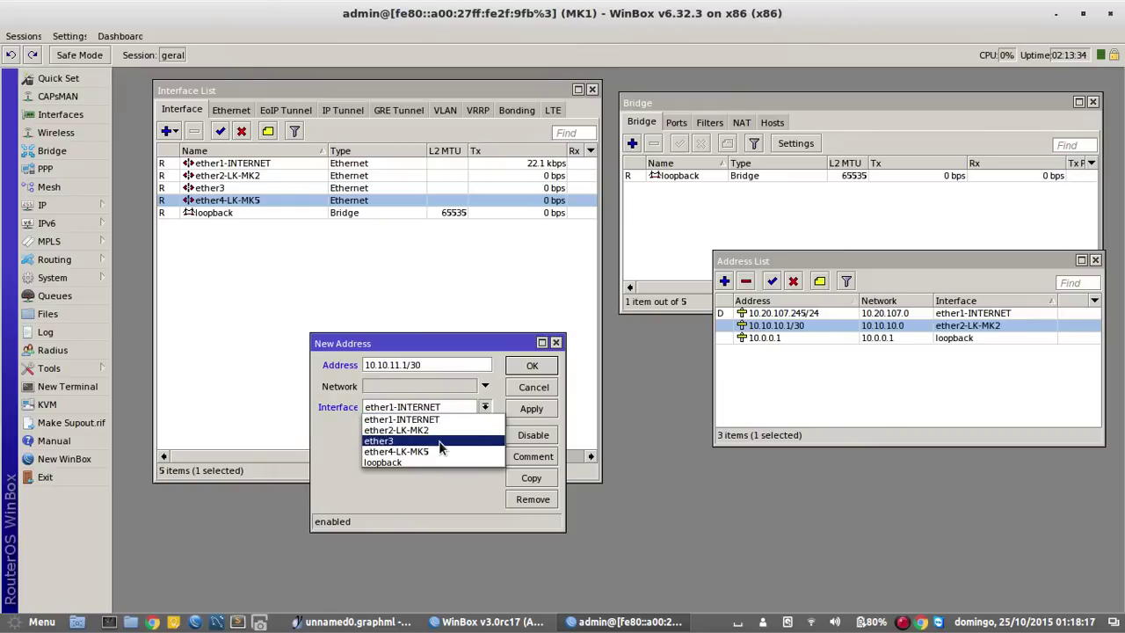
{"action": "left_click", "coordinate": [437, 451]}
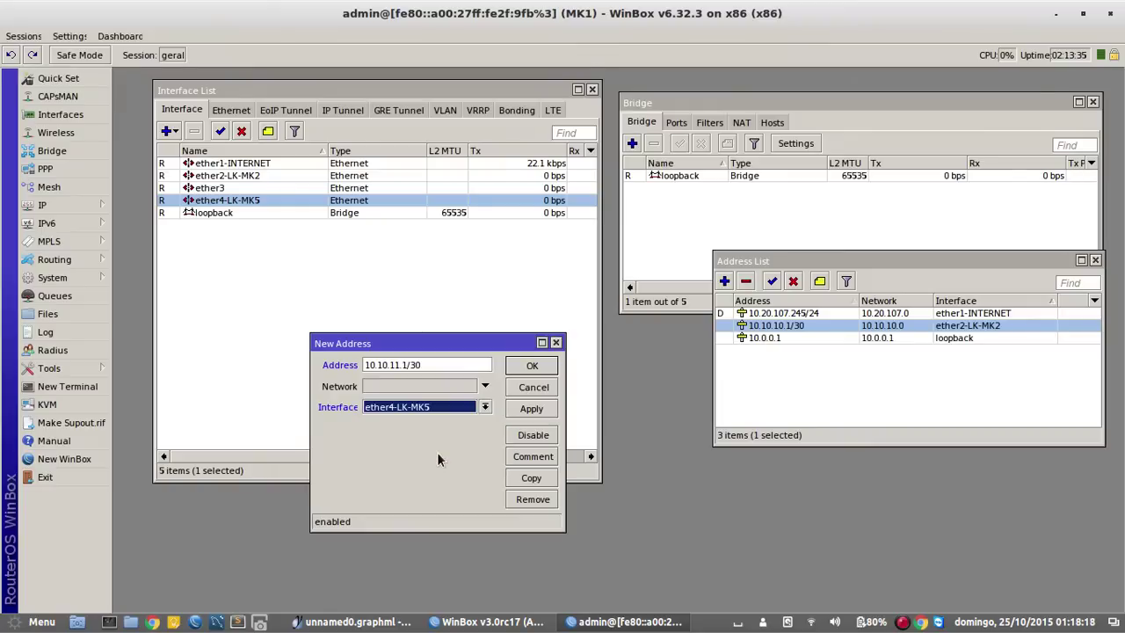
{"action": "left_click", "coordinate": [531, 366]}
{"action": "left_click", "coordinate": [835, 369]}
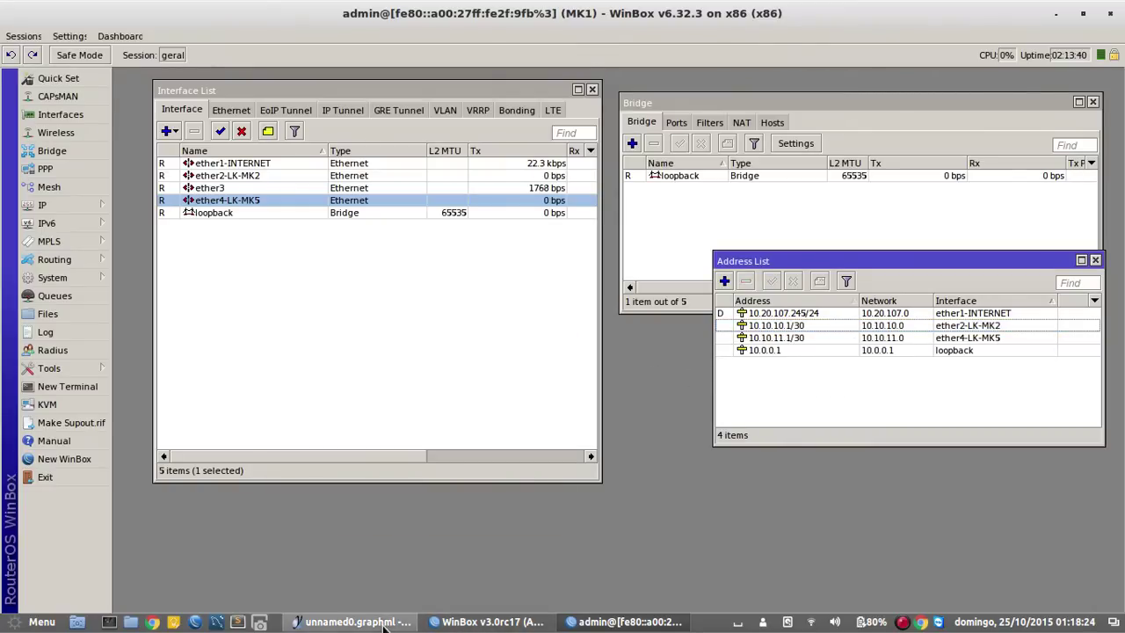
Compare MK1's address list in WinBox with its ether1, ether2, ether4 and loopback entries in the yEd diagram.
{"action": "left_click", "coordinate": [351, 621]}
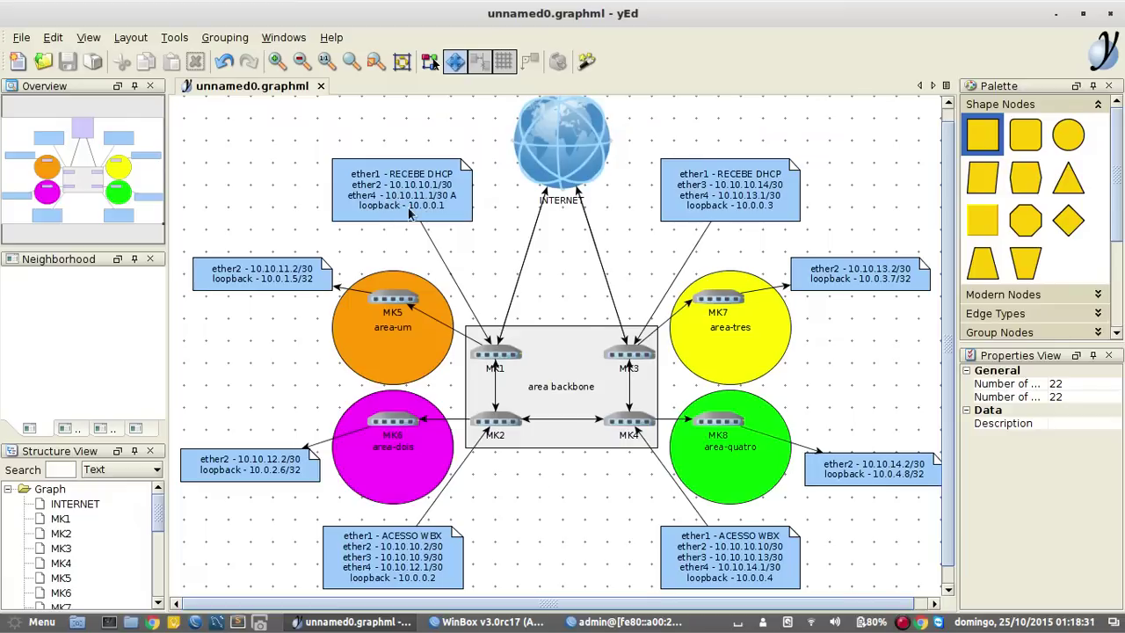
{"action": "left_click", "coordinate": [622, 623]}
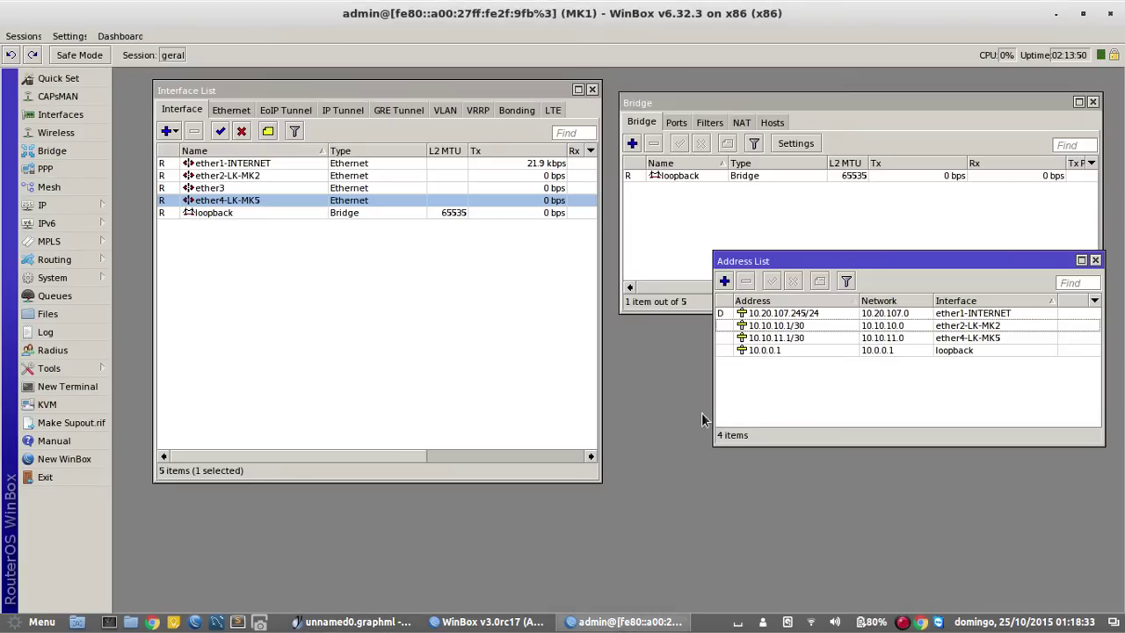
{"action": "left_click", "coordinate": [394, 621]}
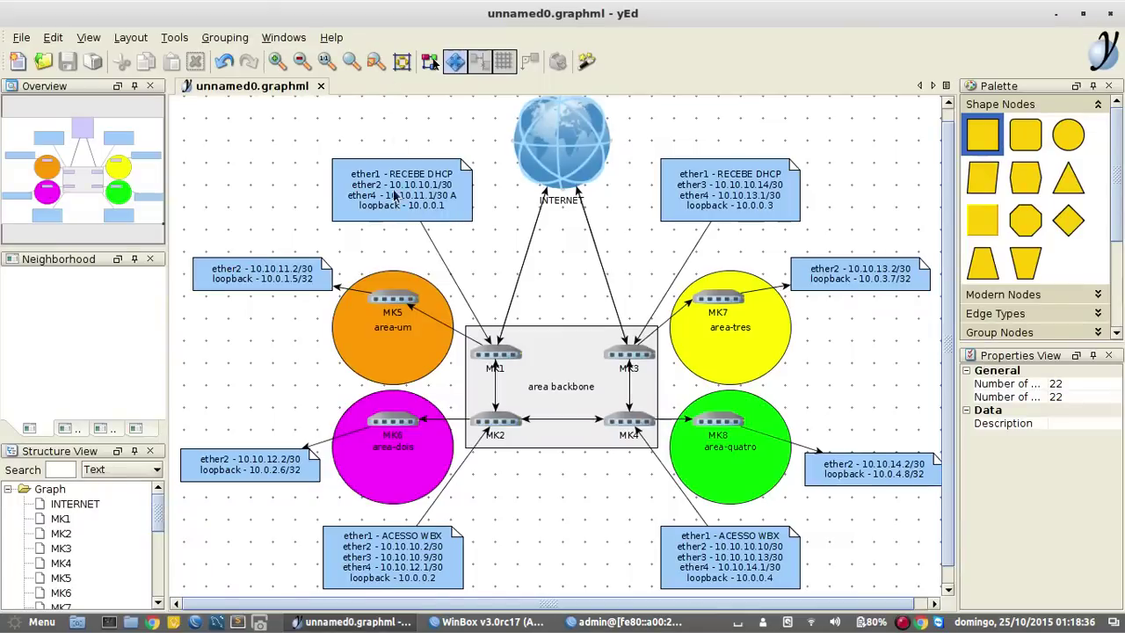
{"action": "left_click", "coordinate": [598, 622]}
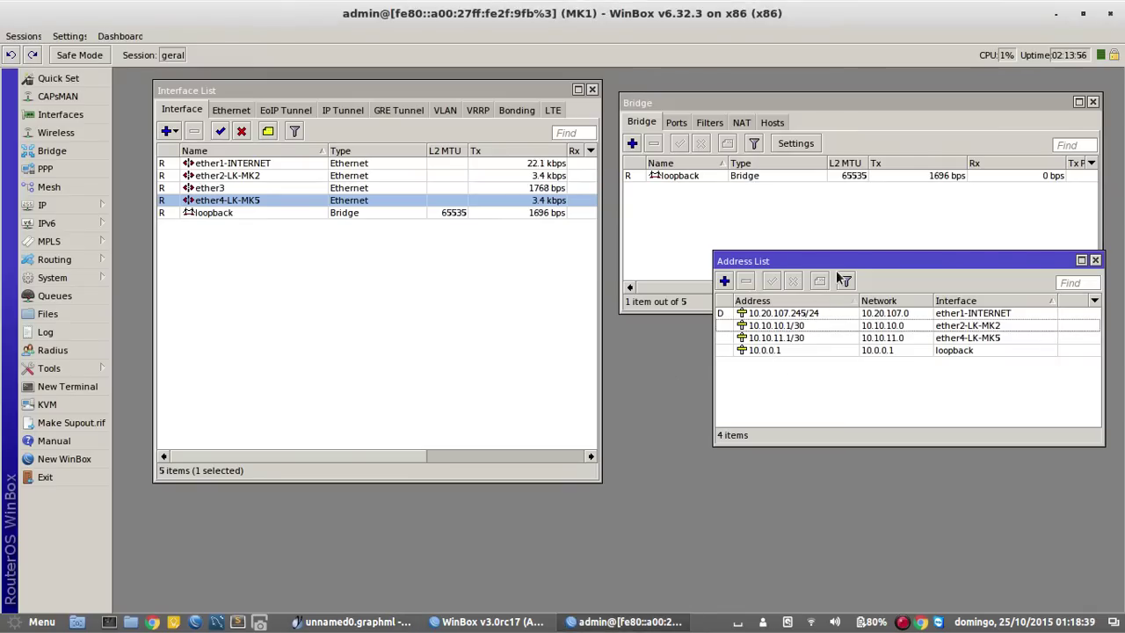
Reposition the Address List window and review its ether1-INTERNET and ether4-LK-MK5 entries.
{"action": "left_click_drag", "start_coordinate": [840, 261], "coordinate": [836, 207]}
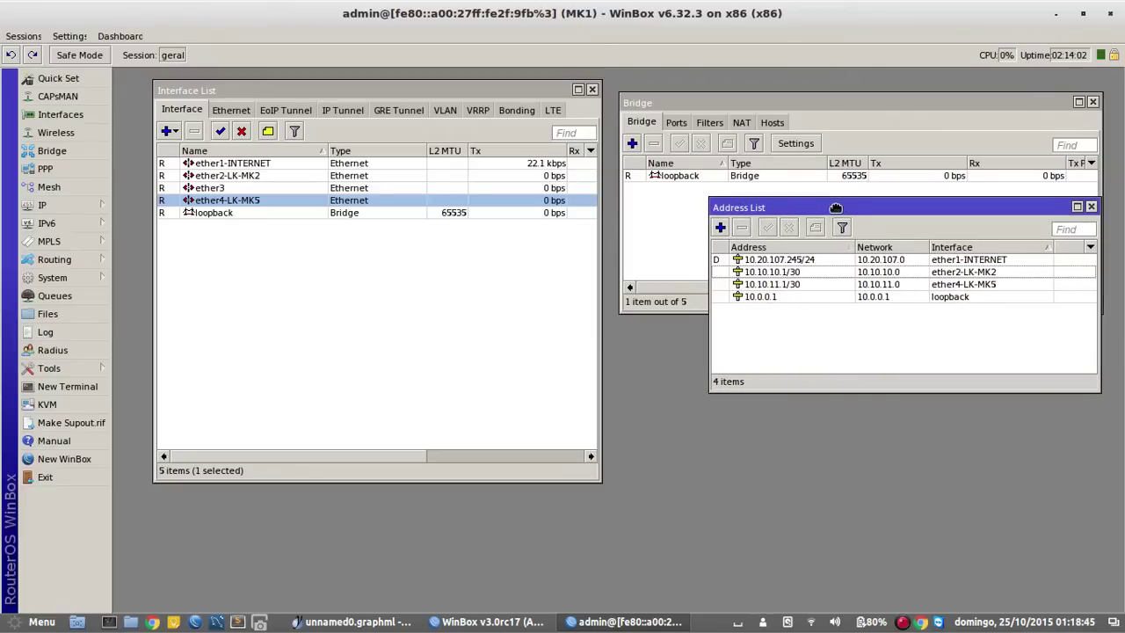
{"action": "left_click", "coordinate": [766, 261]}
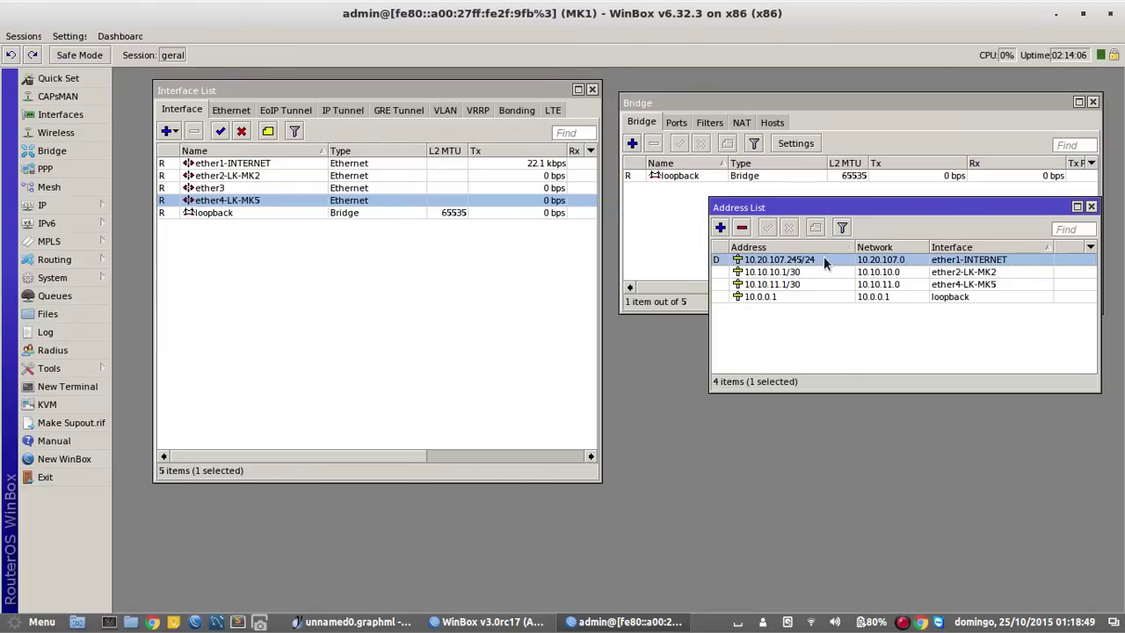
{"action": "left_click", "coordinate": [791, 285]}
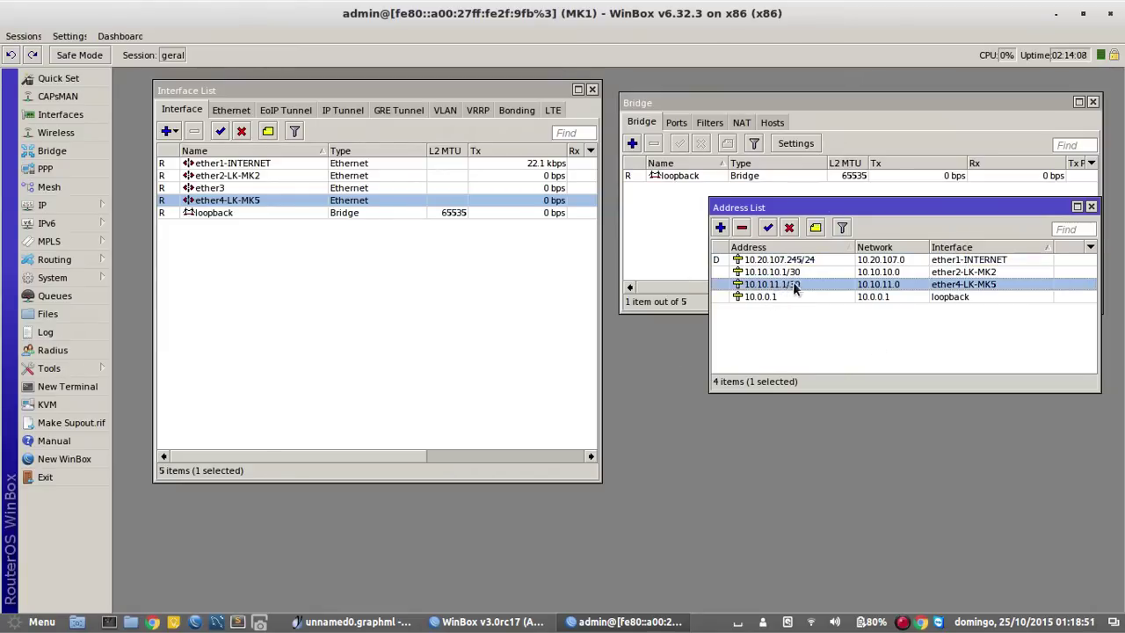
{"action": "left_click", "coordinate": [390, 361]}
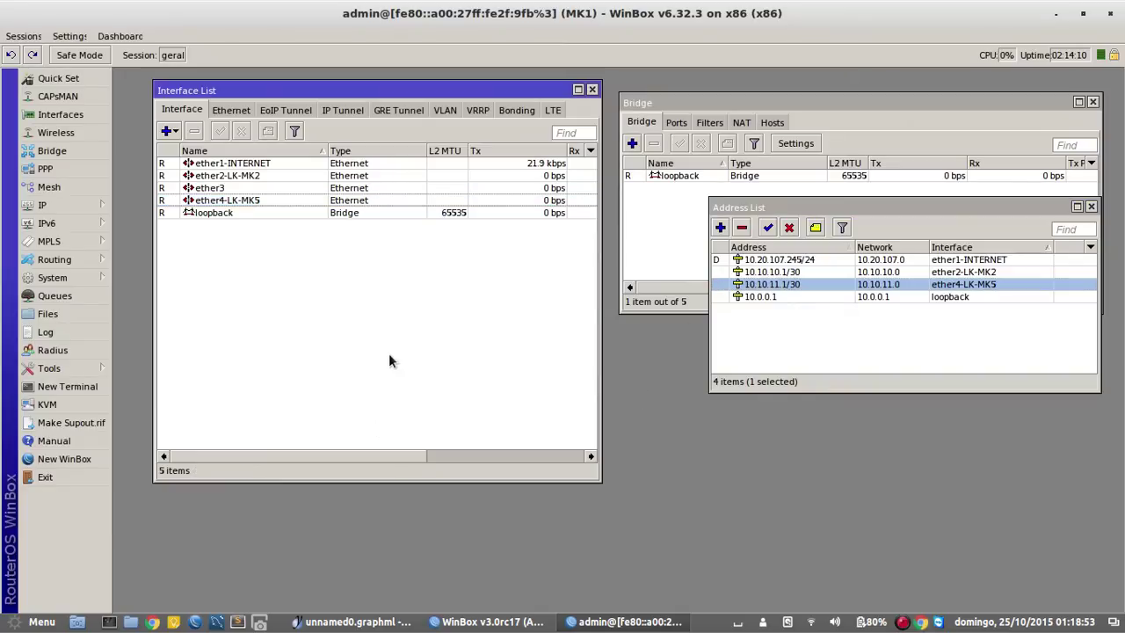
{"action": "left_click", "coordinate": [824, 345]}
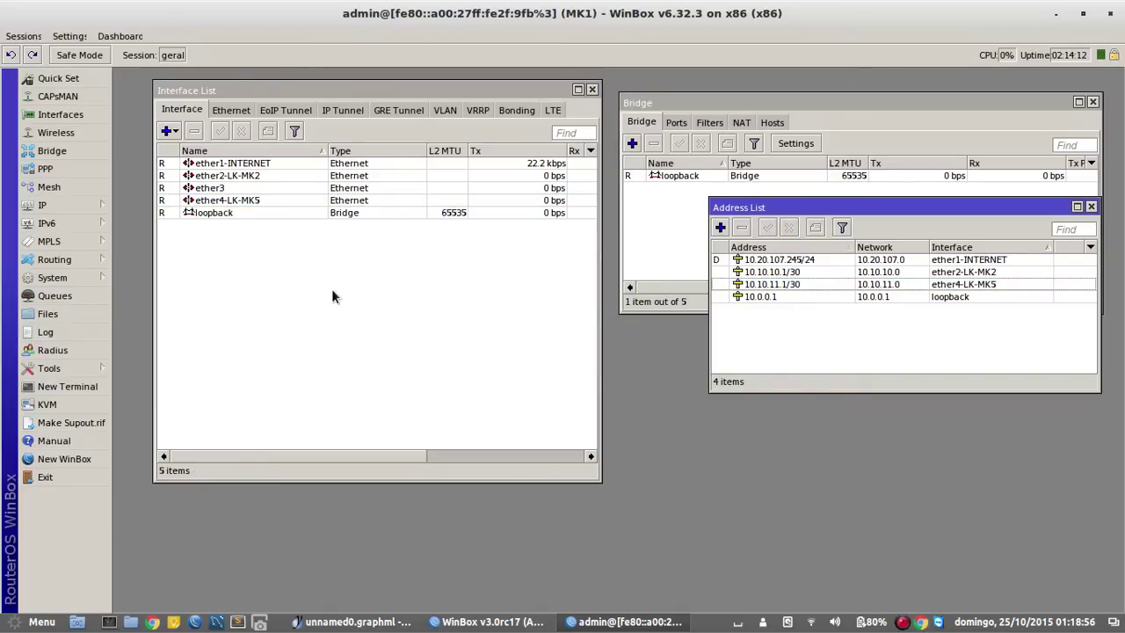
Open the OSPF routing settings and move the Address List window so both stay readable.
{"action": "left_click", "coordinate": [84, 257]}
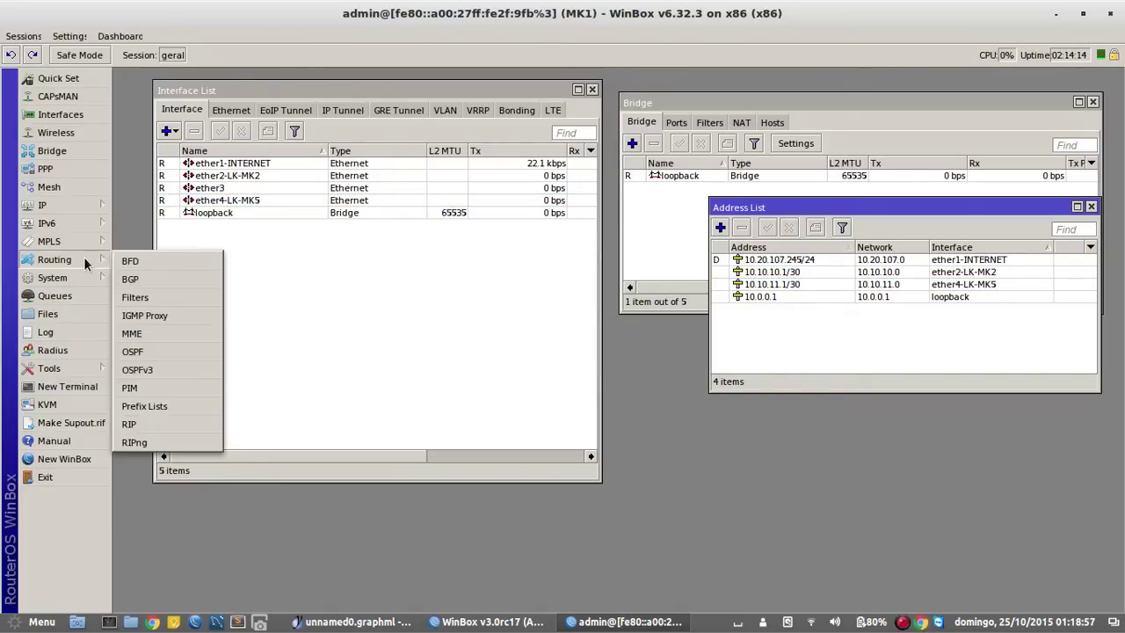
{"action": "left_click", "coordinate": [371, 284]}
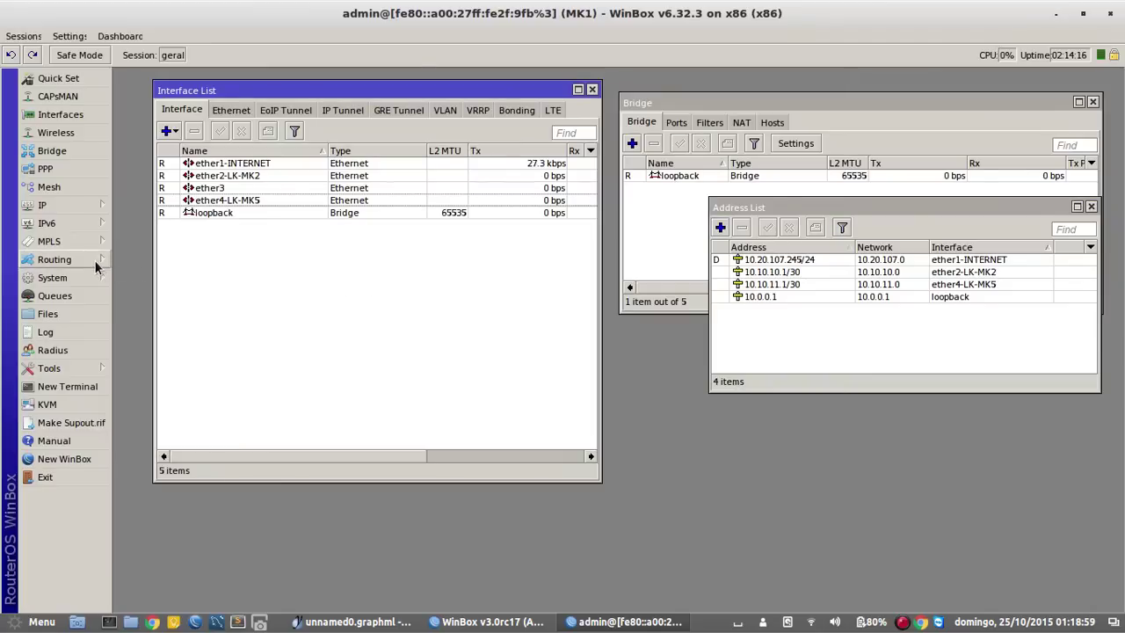
{"action": "left_click", "coordinate": [96, 266]}
{"action": "left_click", "coordinate": [146, 351]}
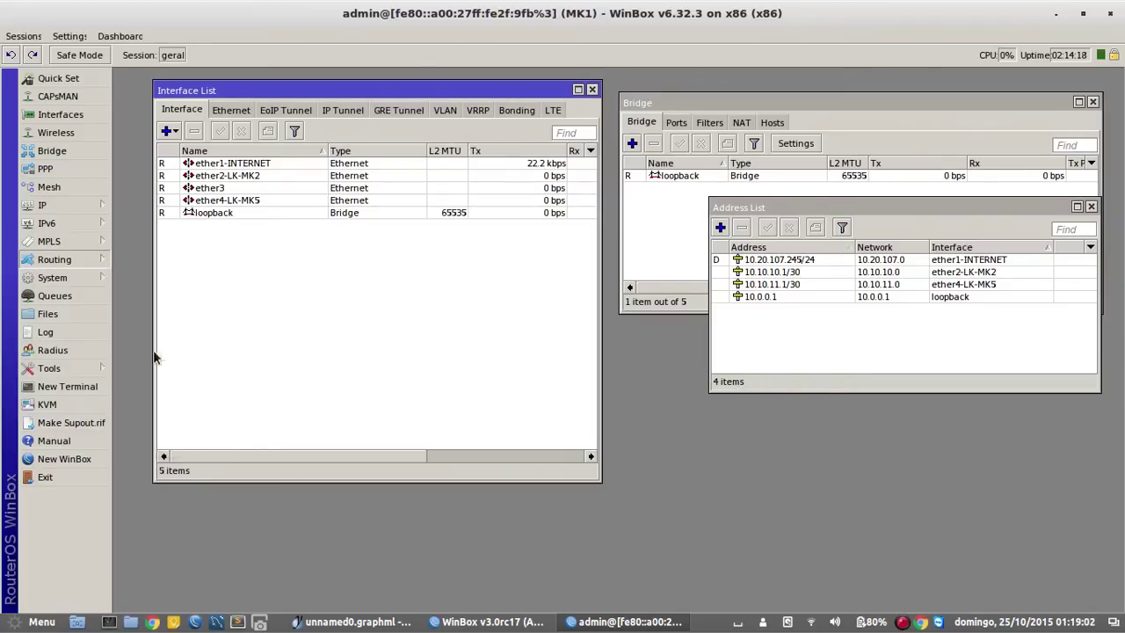
{"action": "left_click_drag", "start_coordinate": [377, 327], "coordinate": [390, 312]}
{"action": "left_click_drag", "start_coordinate": [775, 207], "coordinate": [789, 122]}
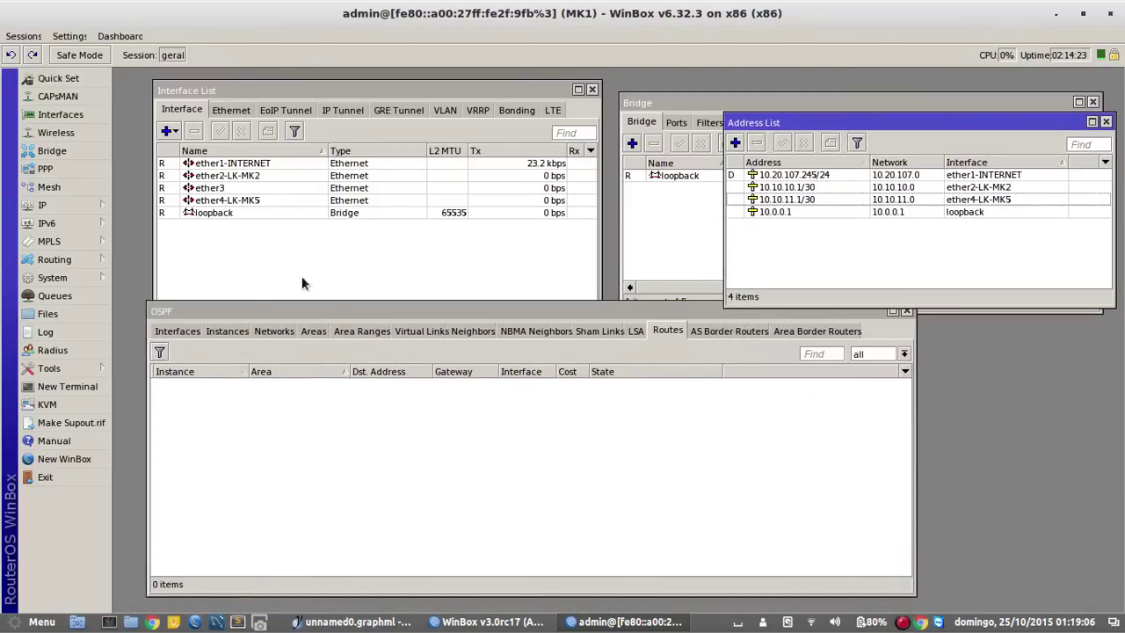
Set the router ID of the default OSPF instance to MK1's loopback address, 10.0.0.1.
{"action": "left_click", "coordinate": [226, 332]}
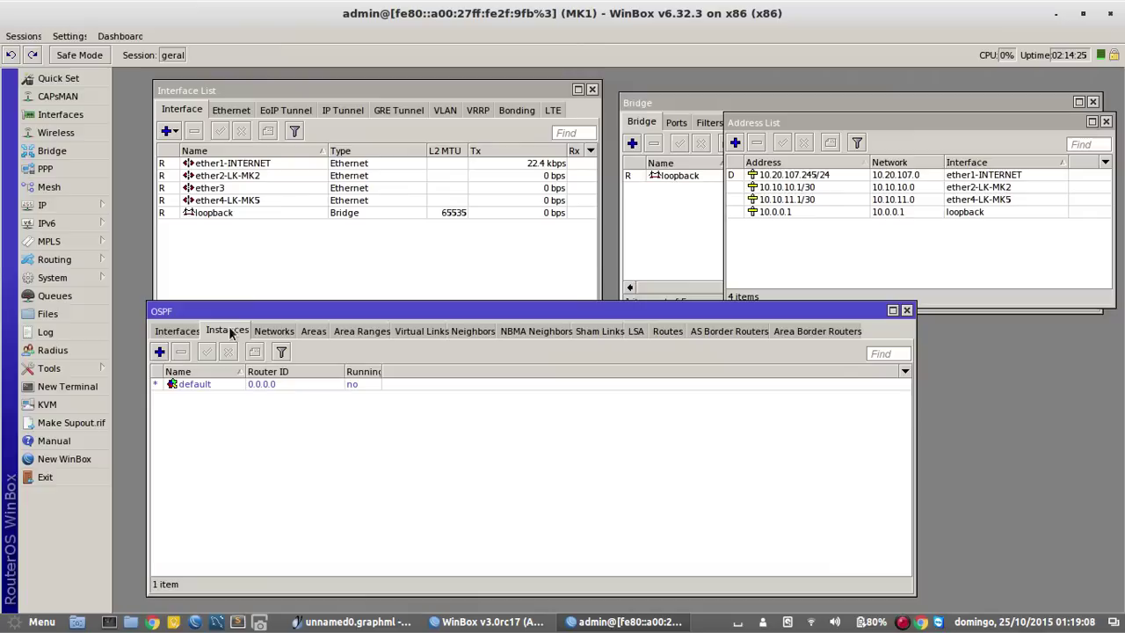
{"action": "left_click", "coordinate": [255, 384]}
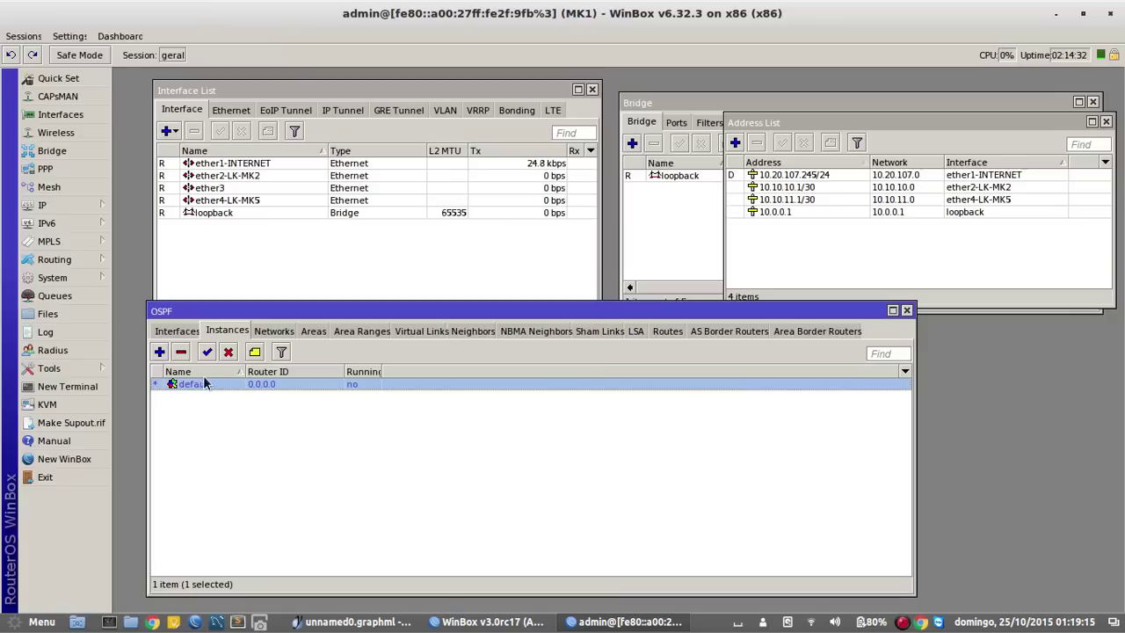
{"action": "double_click", "coordinate": [286, 384]}
{"action": "left_click", "coordinate": [810, 244]}
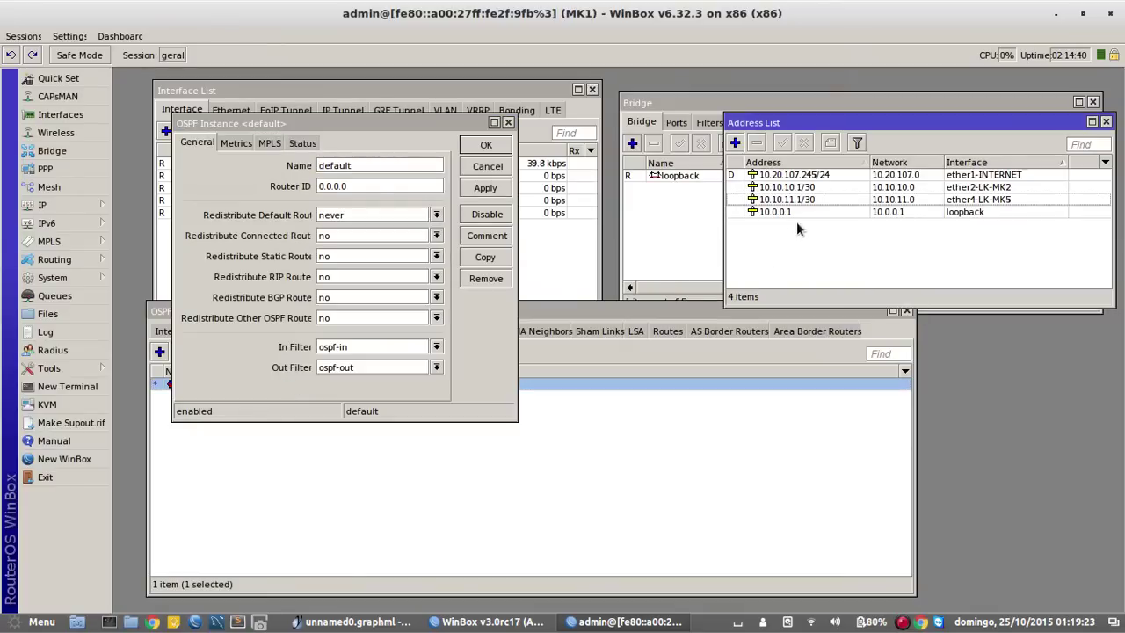
{"action": "left_click", "coordinate": [785, 213]}
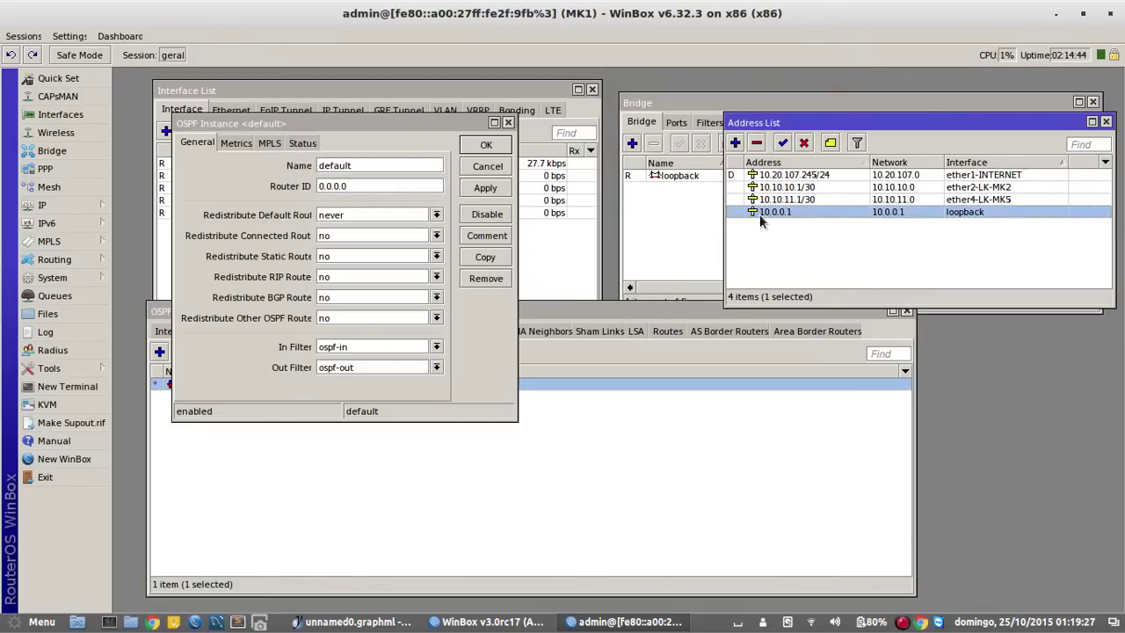
{"action": "left_click", "coordinate": [362, 183]}
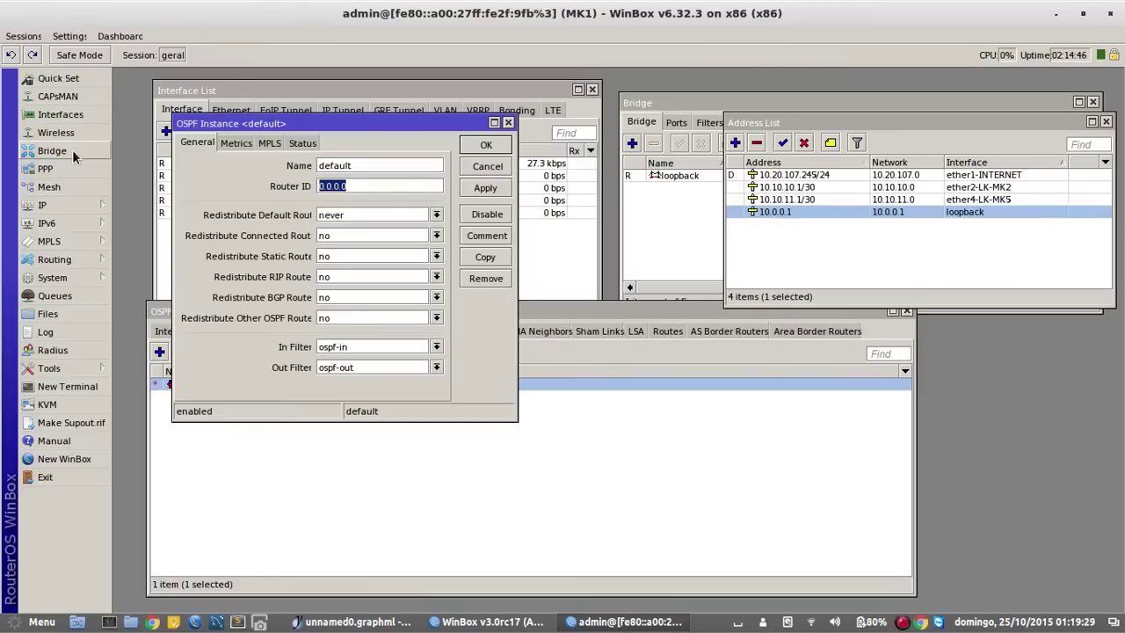
{"action": "type", "text": "10.0.0"}
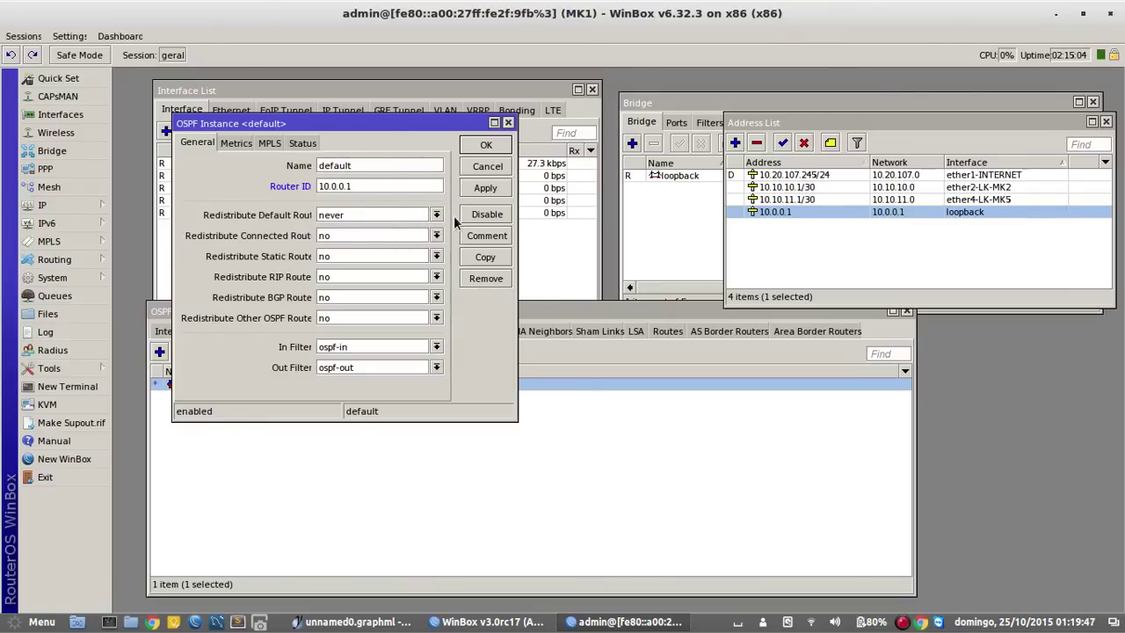
Set the default OSPF instance to redistribute the default route if installed (as type 1).
{"action": "left_click", "coordinate": [374, 215]}
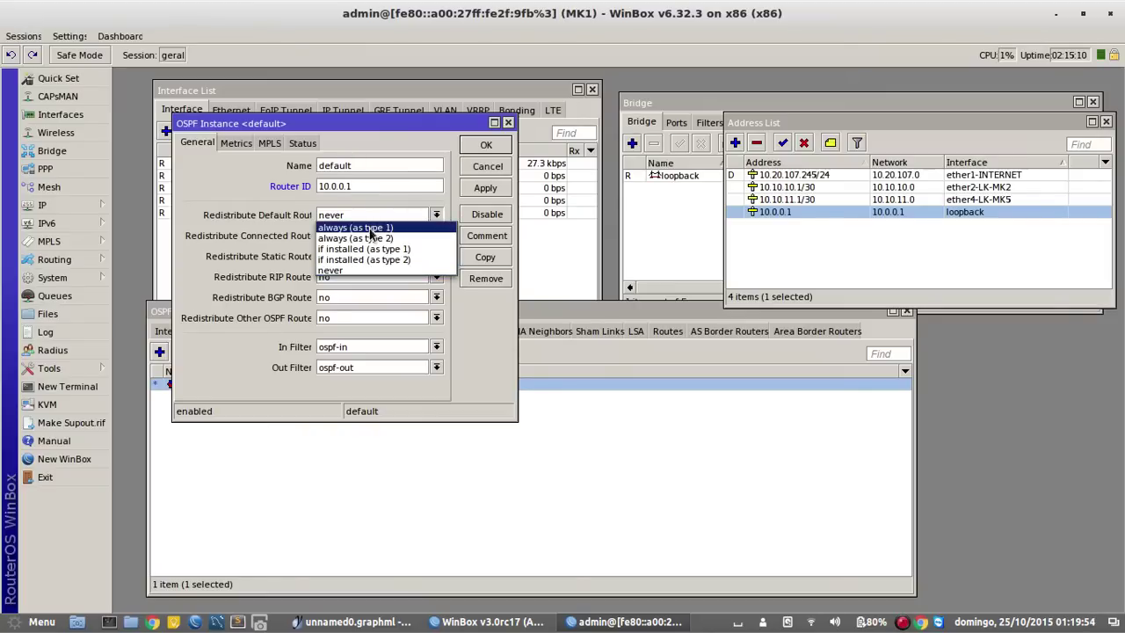
{"action": "left_click", "coordinate": [371, 226]}
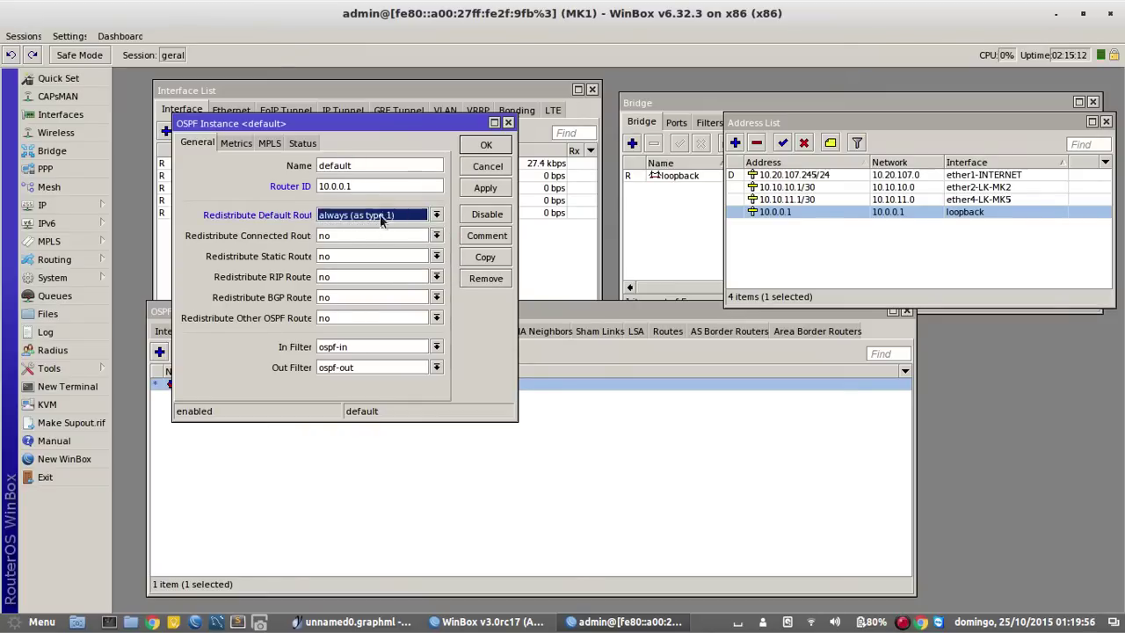
{"action": "left_click", "coordinate": [392, 218]}
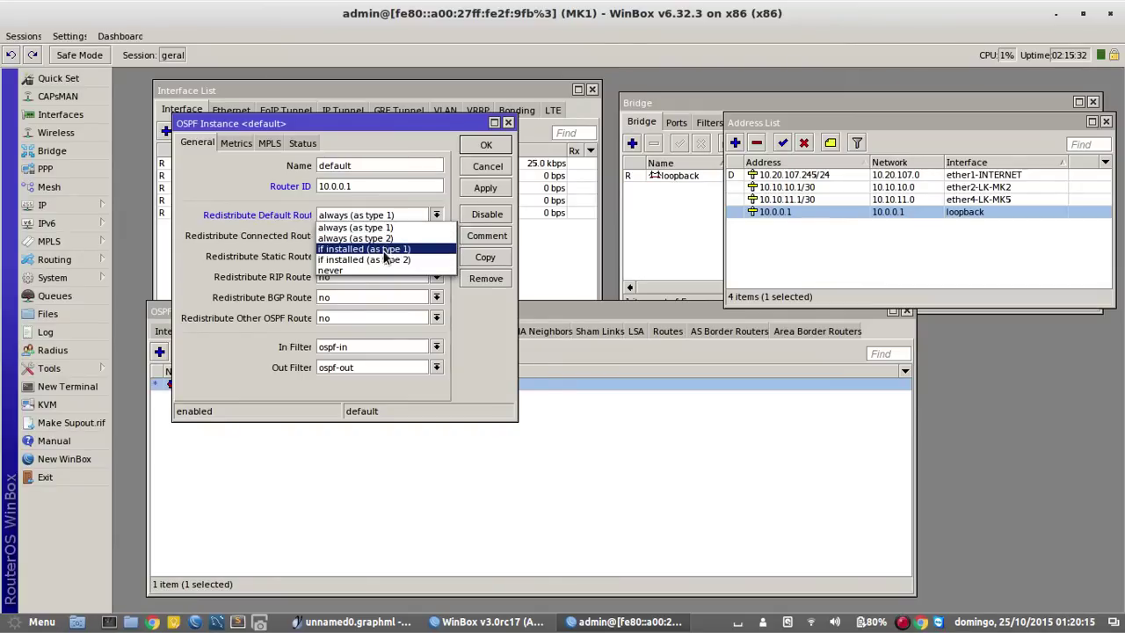
{"action": "left_click", "coordinate": [363, 250]}
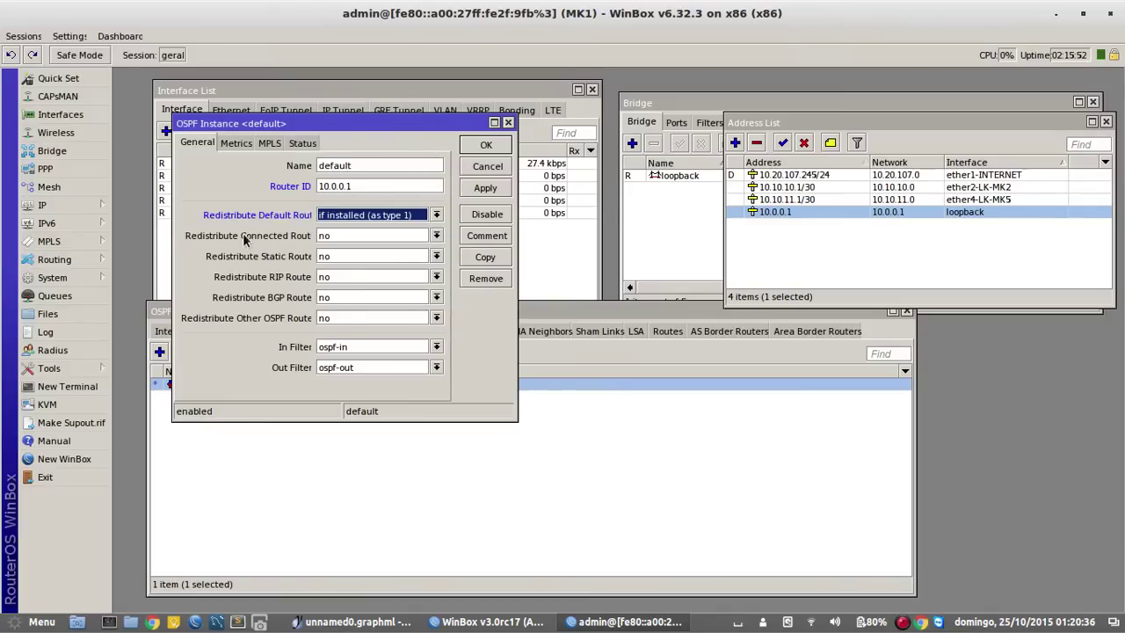
Check the redistribution options for connected and static routes, leave both at no, and save the default OSPF instance.
{"action": "left_click", "coordinate": [392, 234]}
{"action": "left_click", "coordinate": [393, 232]}
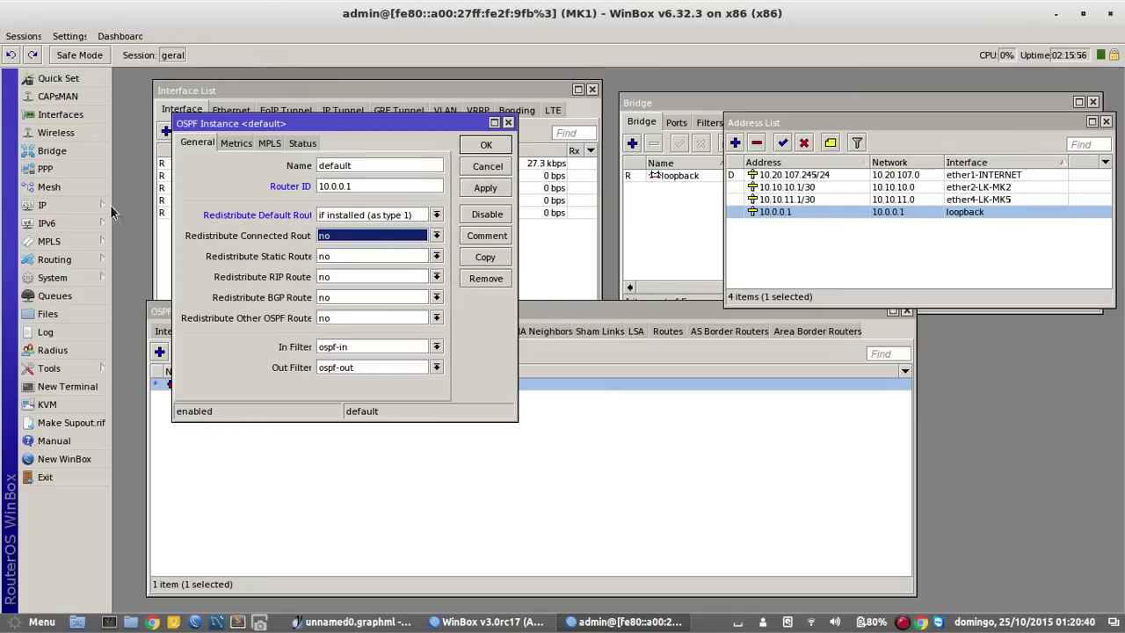
{"action": "left_click", "coordinate": [371, 238]}
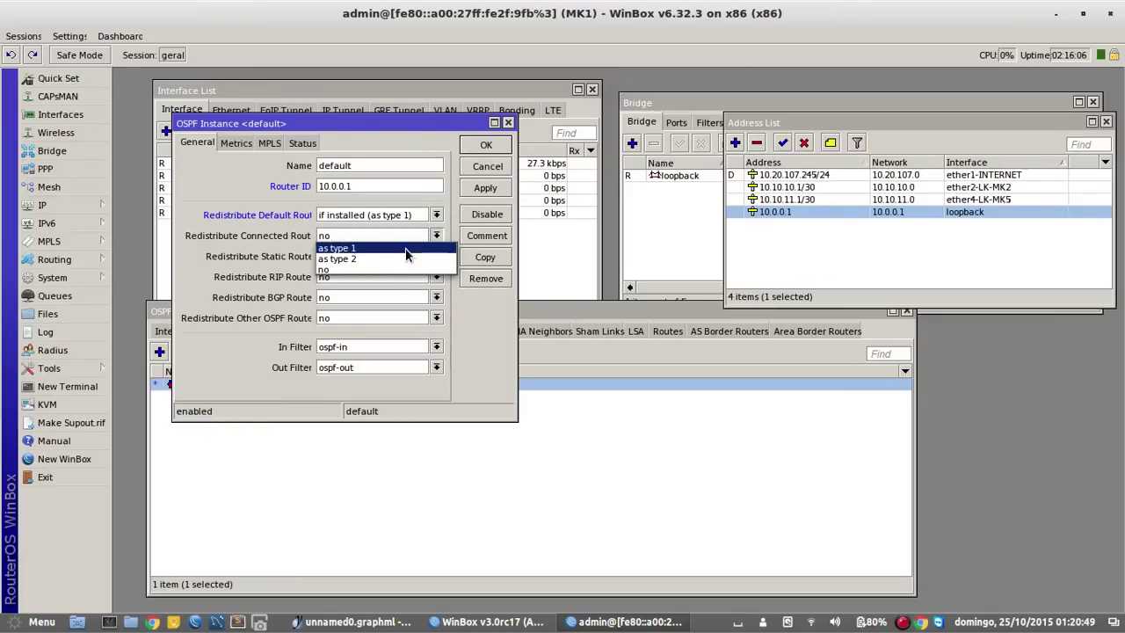
{"action": "left_click", "coordinate": [282, 252]}
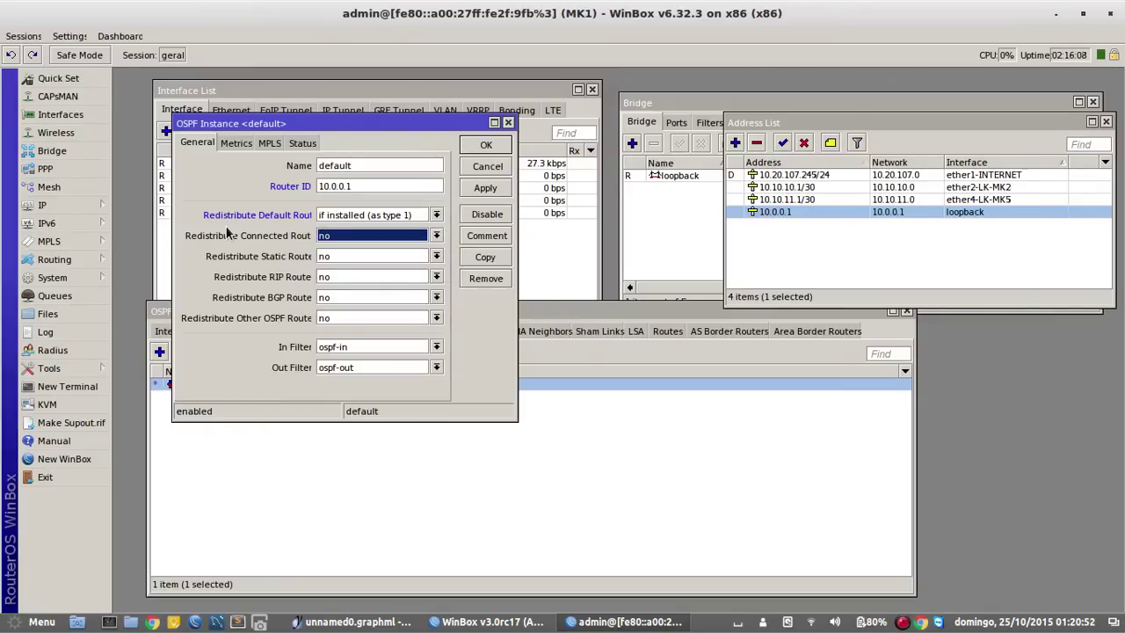
{"action": "left_click", "coordinate": [373, 259]}
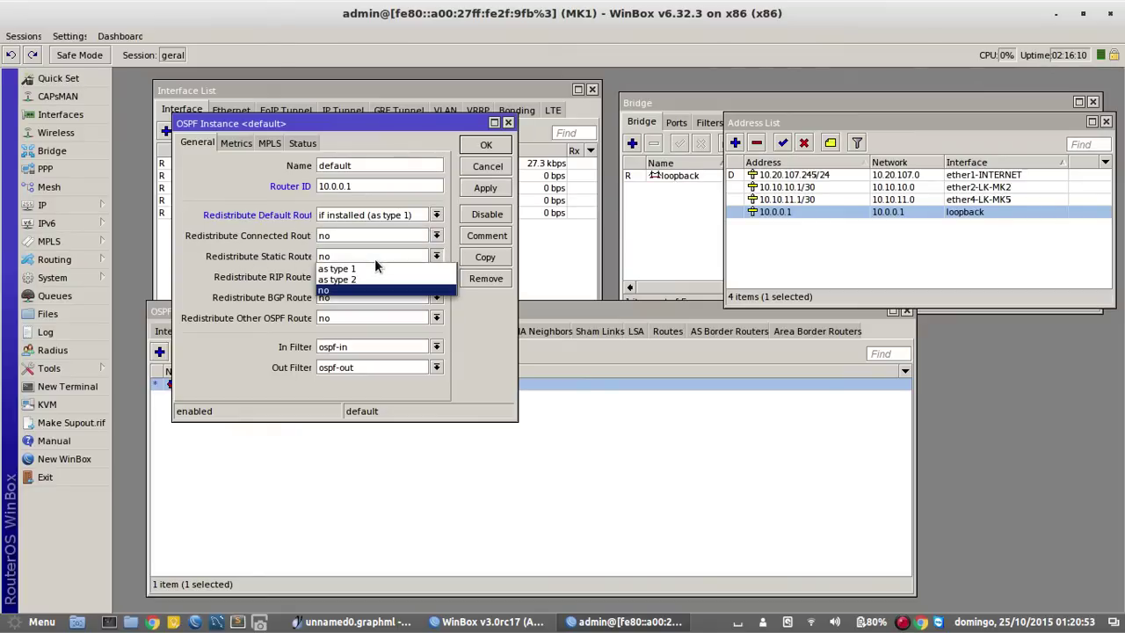
{"action": "left_click", "coordinate": [286, 282]}
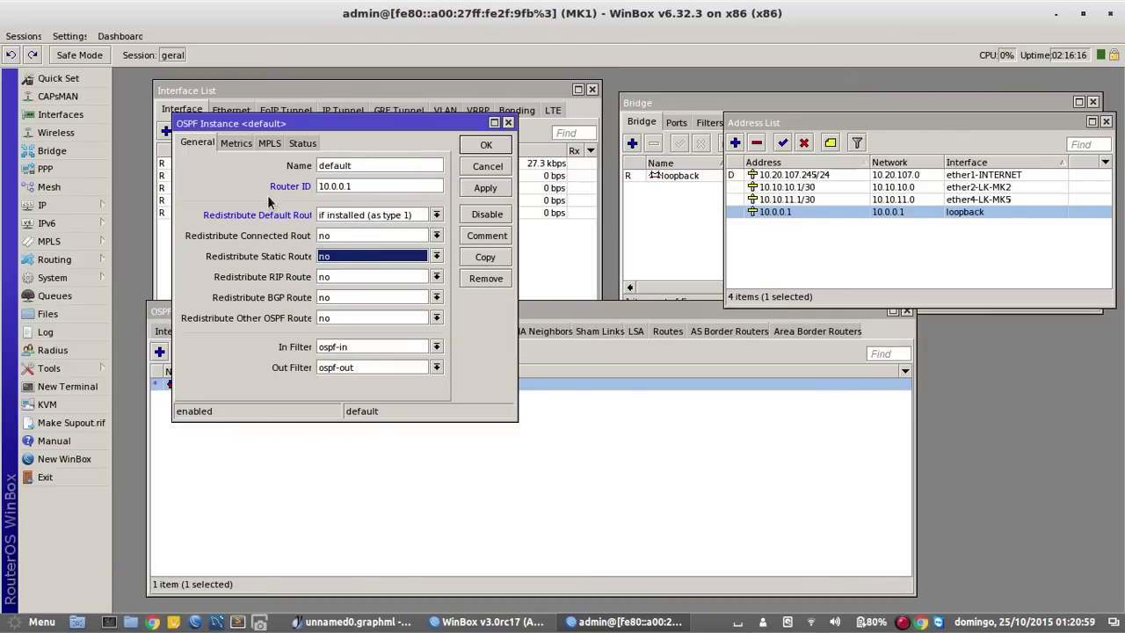
{"action": "left_click", "coordinate": [484, 147]}
{"action": "left_click", "coordinate": [297, 436]}
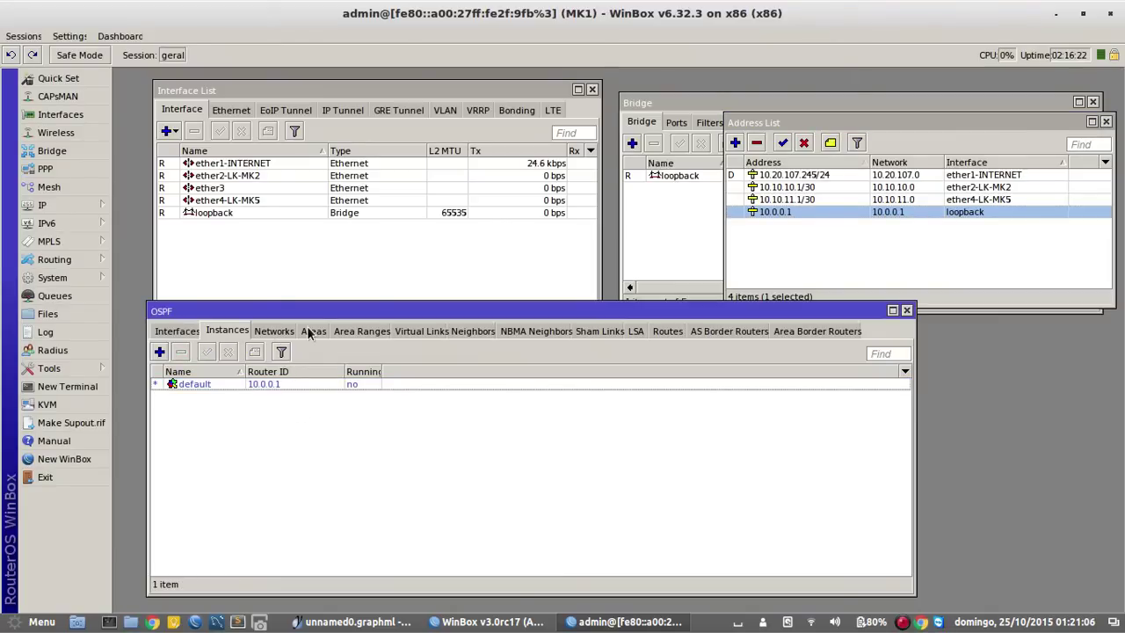
Look through the OSPF networks and areas, and consult the yEd diagram for MK1's areas before returning to WinBox.
{"action": "left_click", "coordinate": [278, 336]}
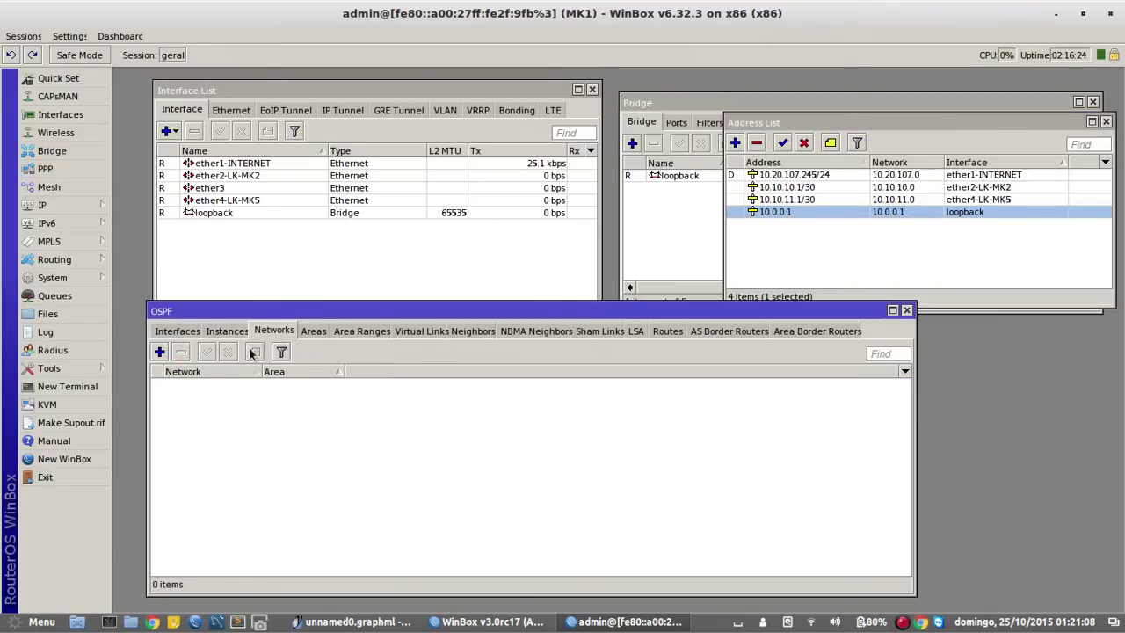
{"action": "left_click", "coordinate": [309, 330]}
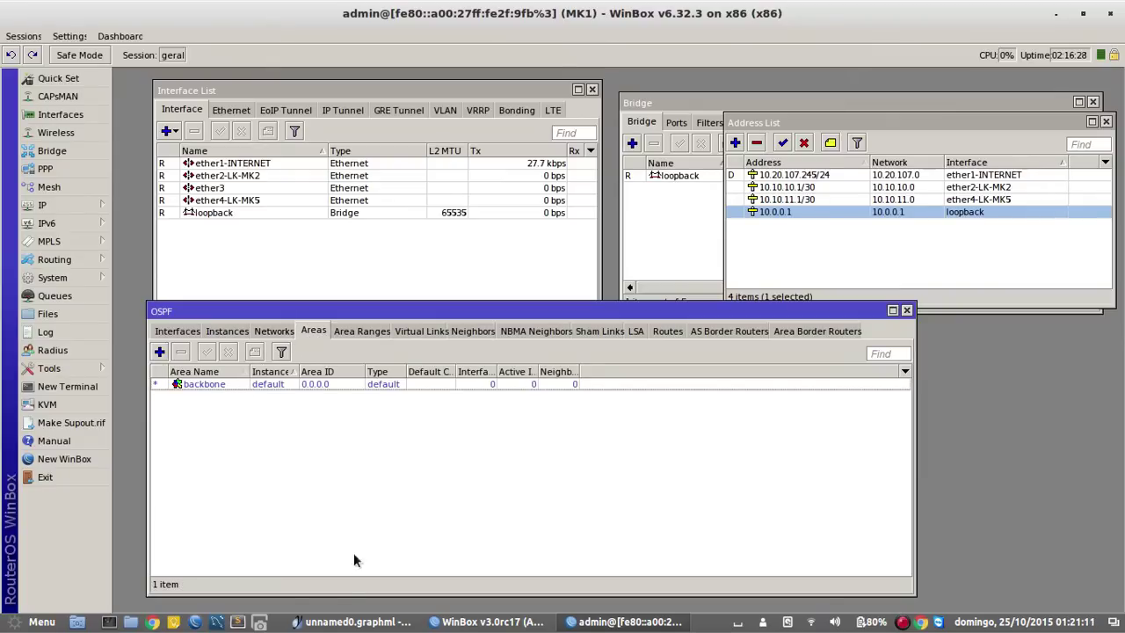
{"action": "left_click", "coordinate": [352, 622]}
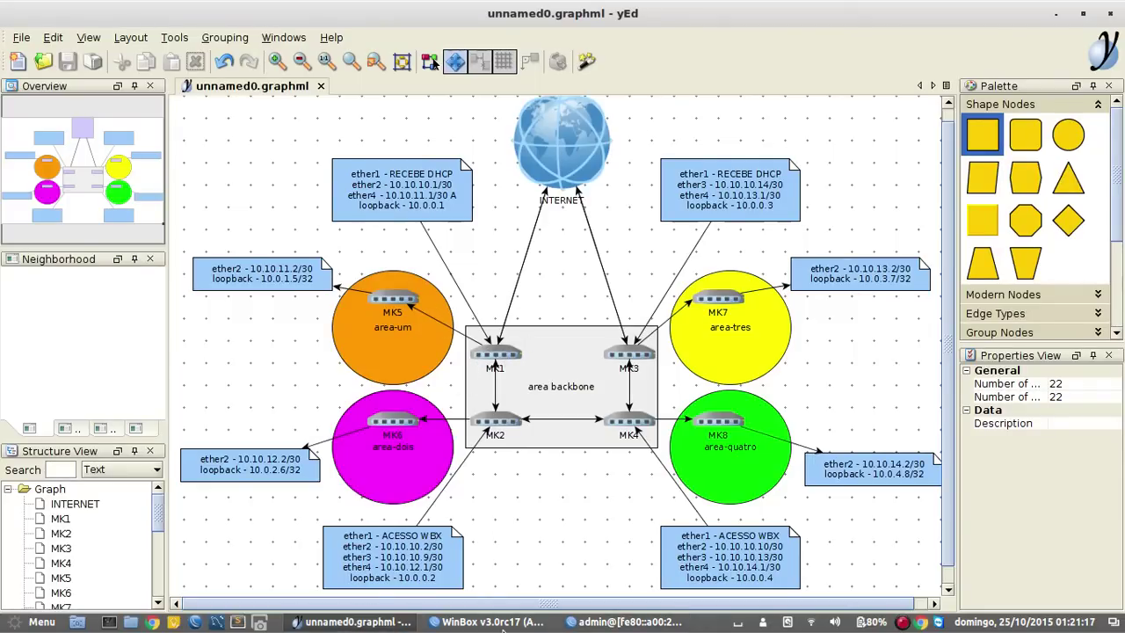
{"action": "left_click", "coordinate": [626, 622]}
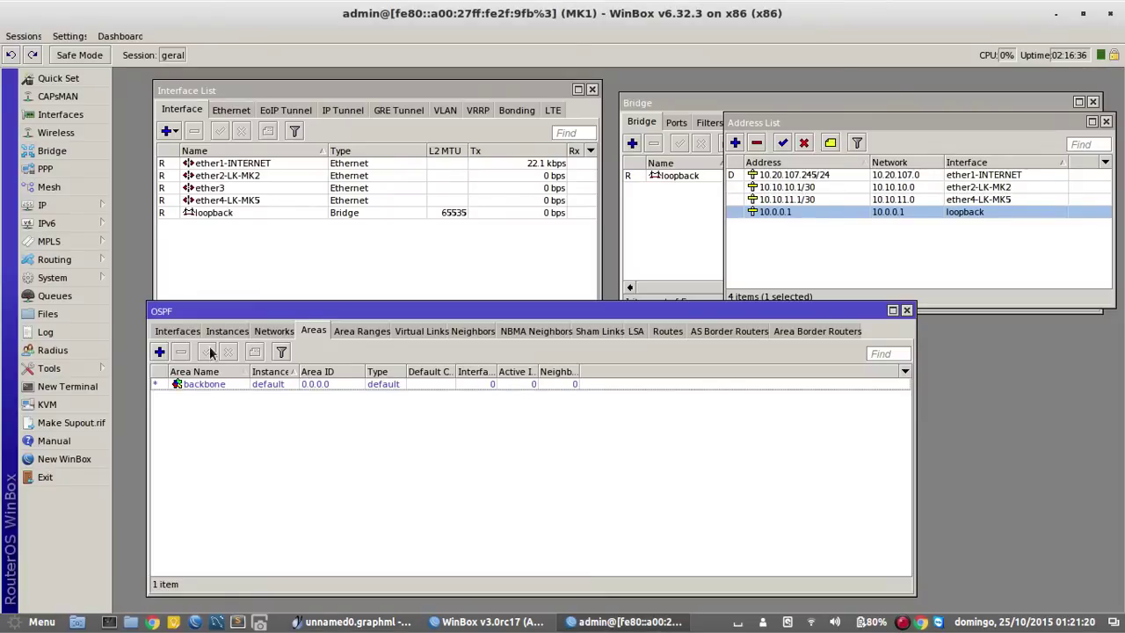
Start a new OSPF area named area-um, checking the name against the yEd network diagram before returning to WinBox.
{"action": "left_click", "coordinate": [160, 352]}
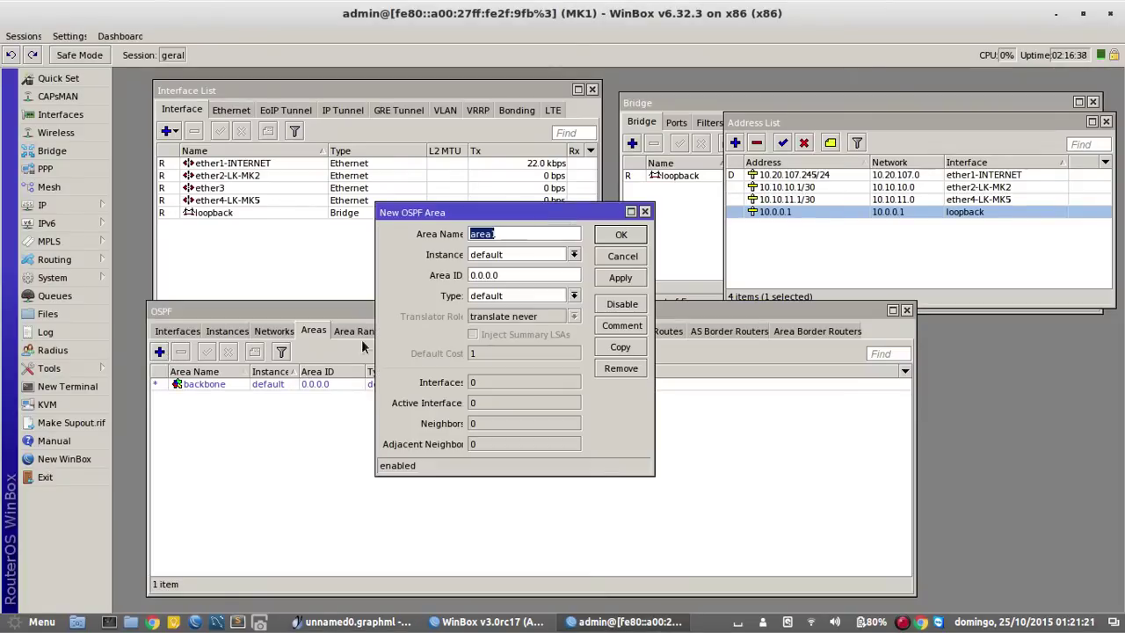
{"action": "left_click", "coordinate": [520, 232]}
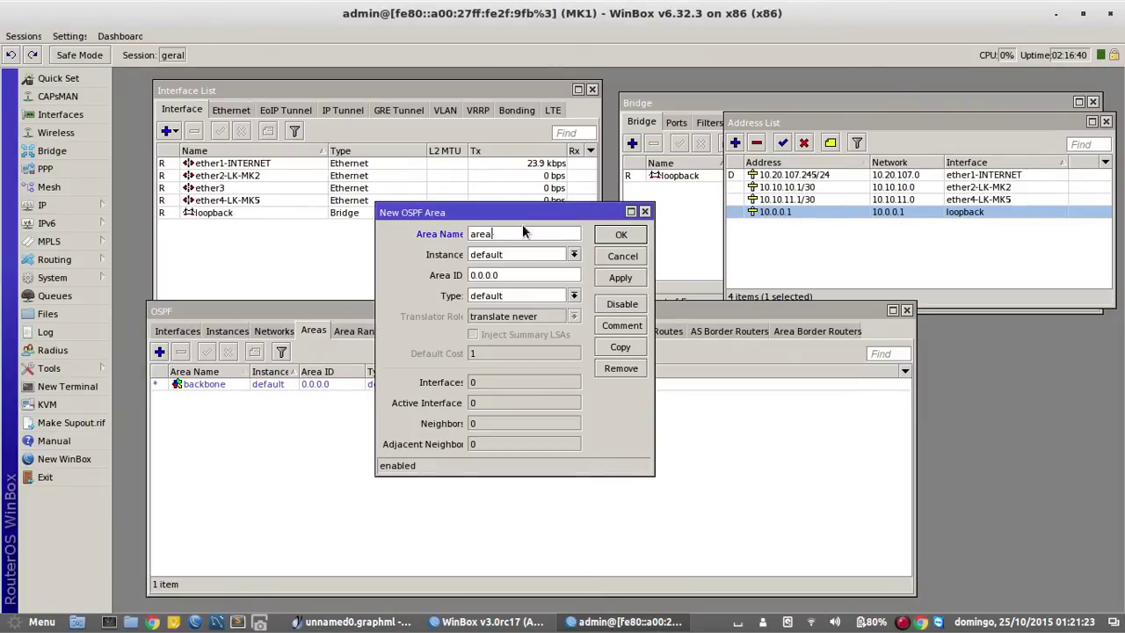
{"action": "type", "text": "-um"}
{"action": "left_click", "coordinate": [352, 621]}
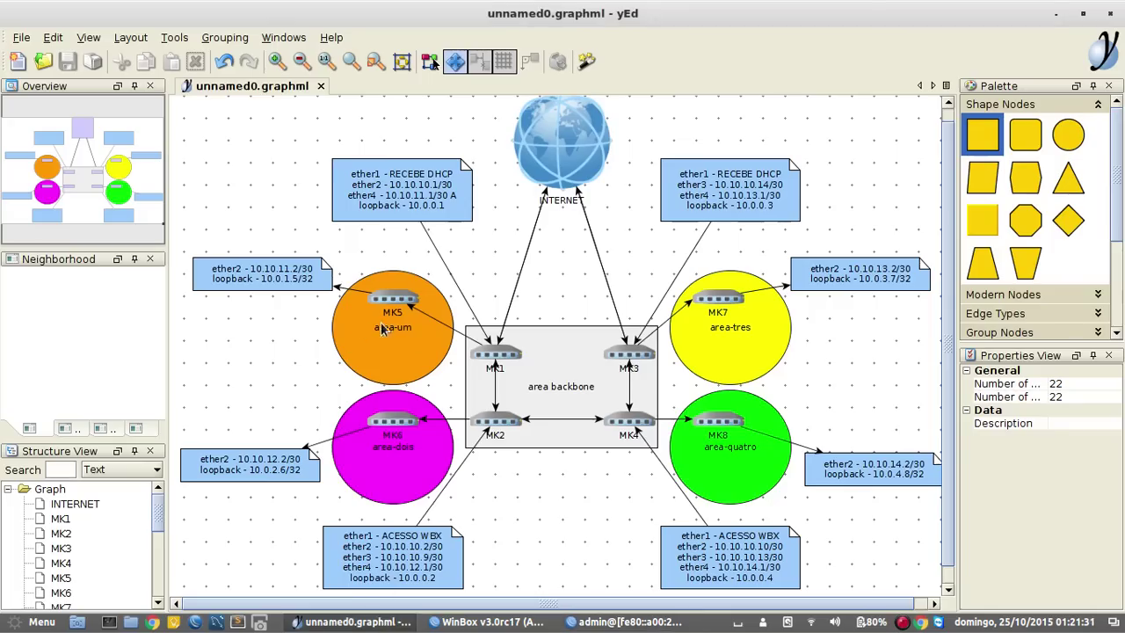
{"action": "left_click", "coordinate": [613, 624]}
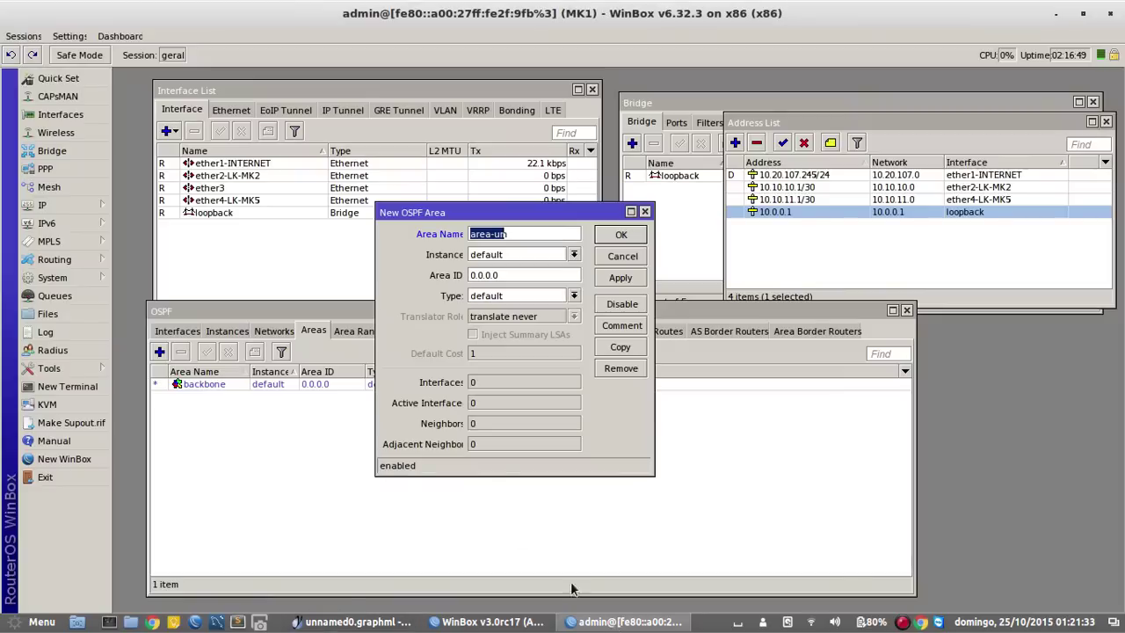
Give area-um the area ID 0.0.0.1, make it a stub area, and save it.
{"action": "left_click", "coordinate": [523, 275]}
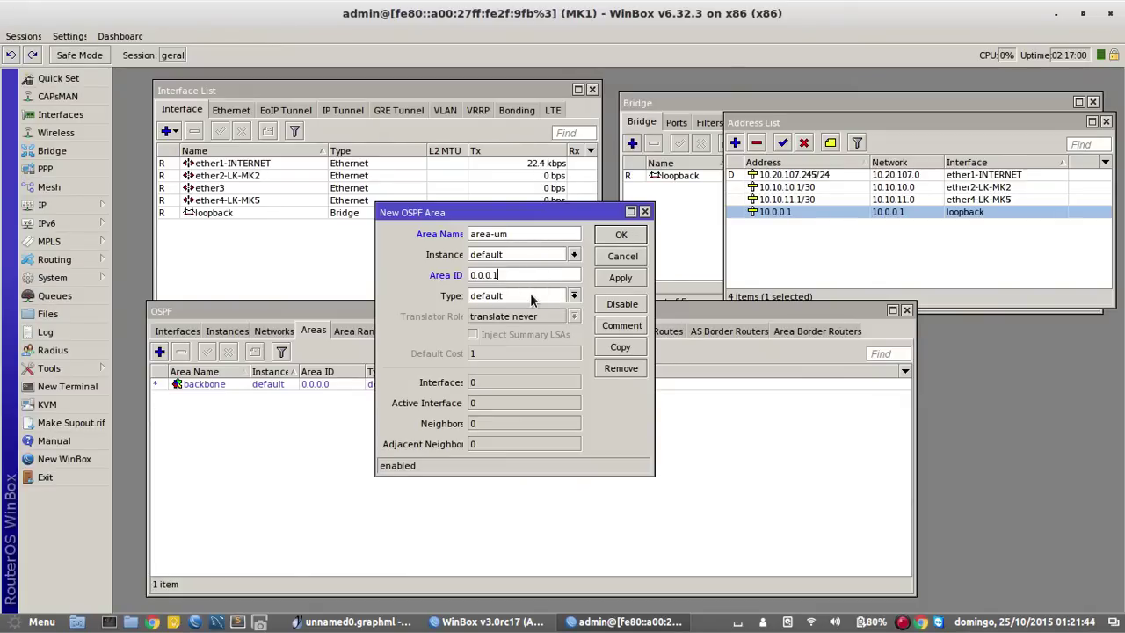
{"action": "left_click", "coordinate": [489, 299]}
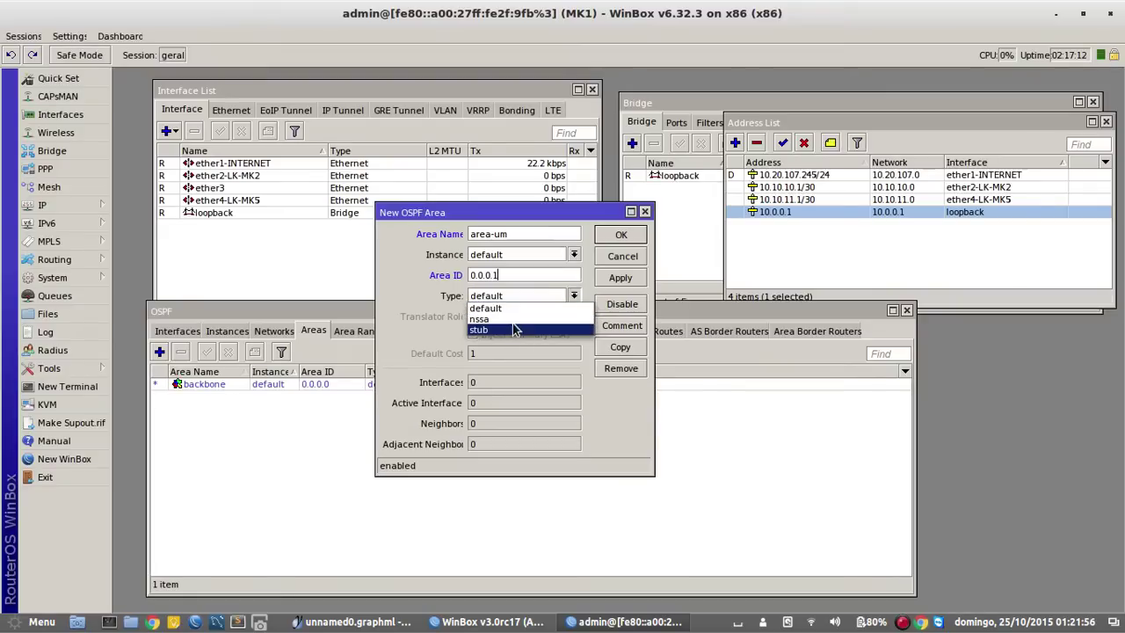
{"action": "left_click", "coordinate": [513, 329]}
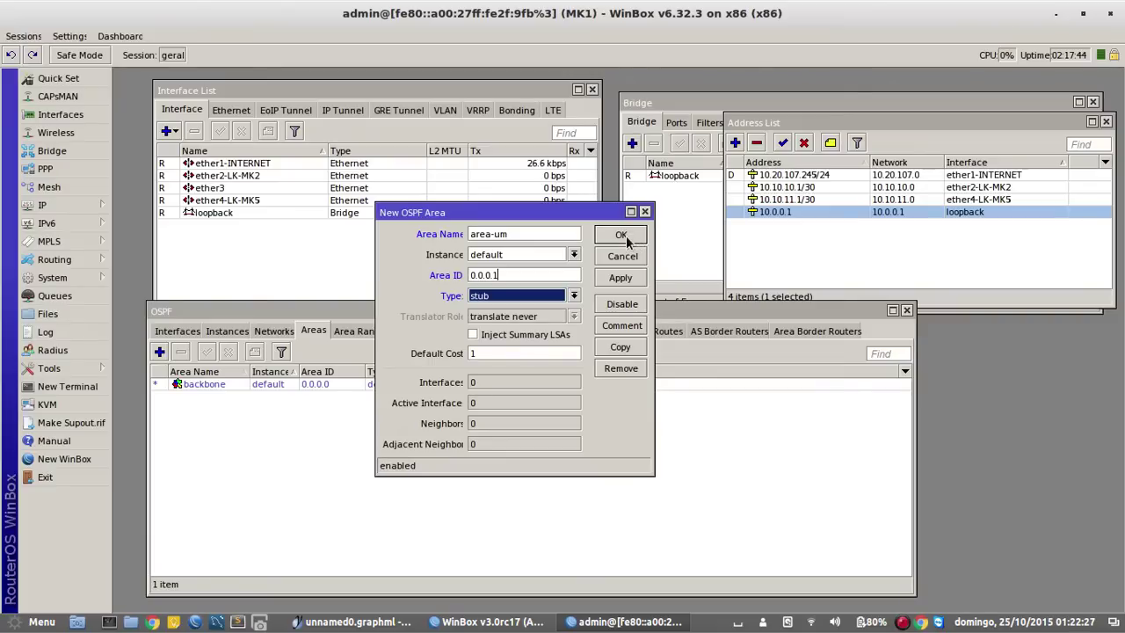
{"action": "left_click", "coordinate": [624, 236]}
{"action": "left_click", "coordinate": [282, 385]}
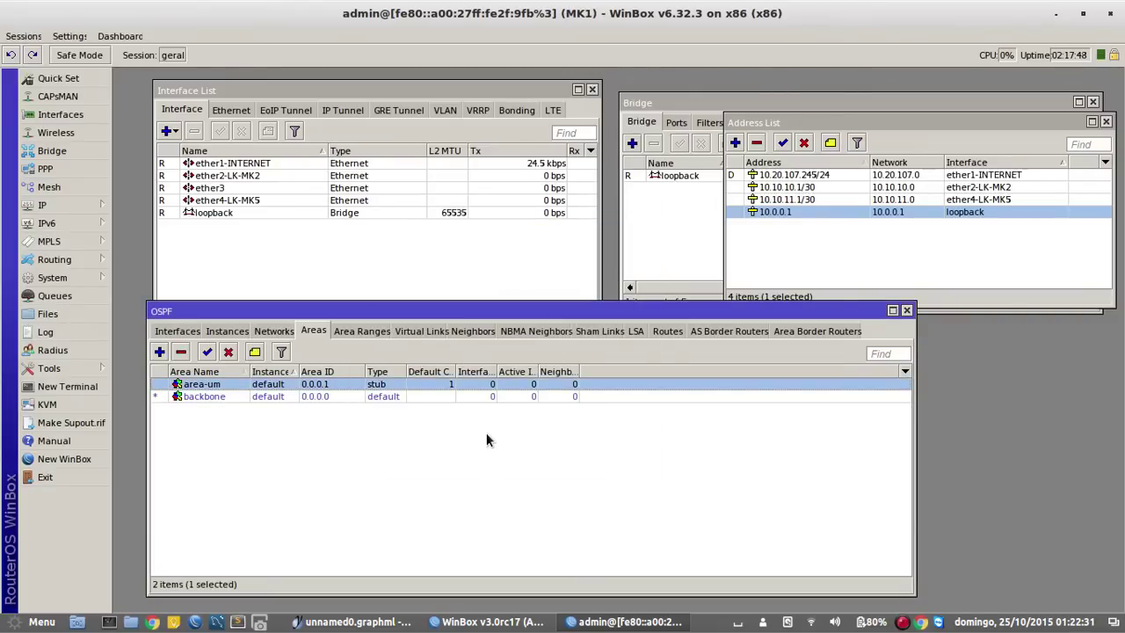
Check the address of the link to MK5 and start a new OSPF area range assigned to area-um.
{"action": "left_click", "coordinate": [376, 334]}
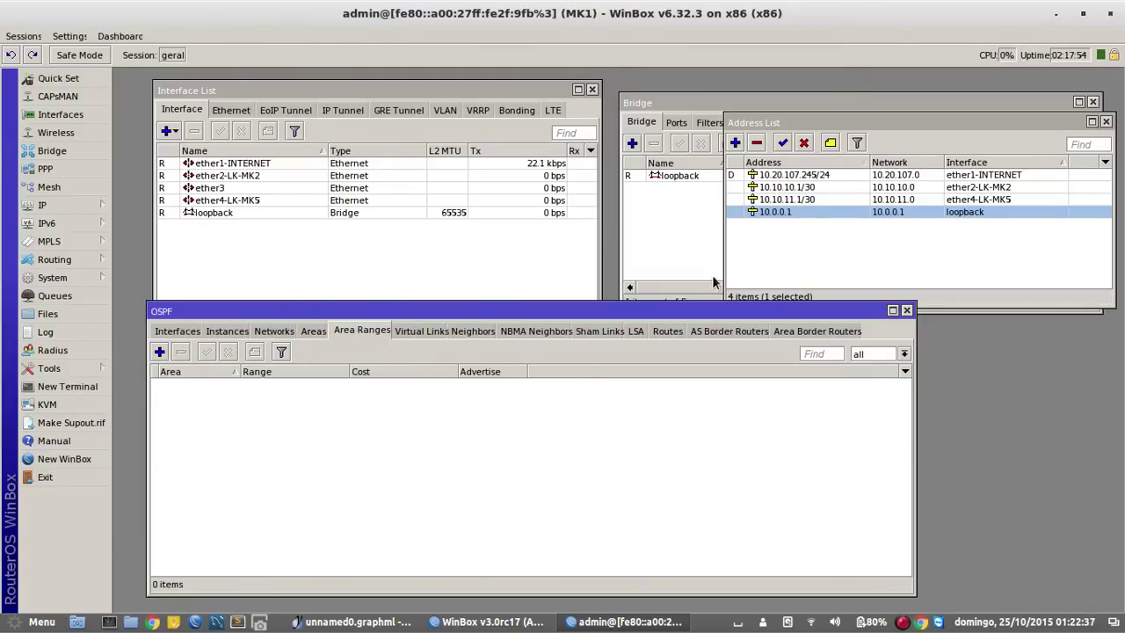
{"action": "left_click", "coordinate": [820, 190]}
{"action": "left_click", "coordinate": [822, 199]}
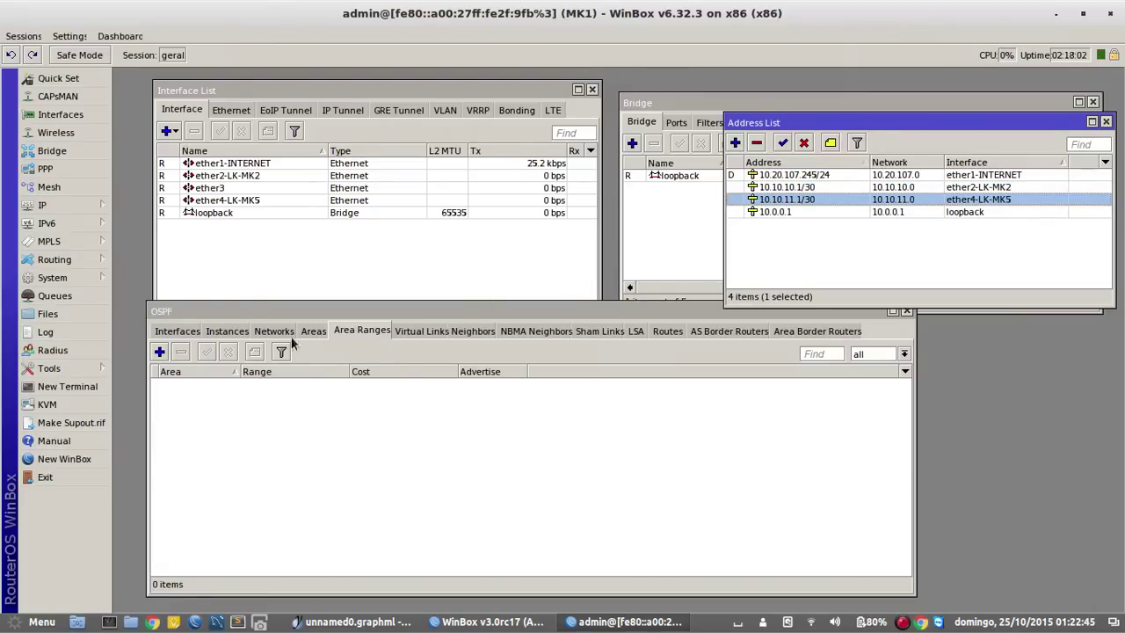
{"action": "left_click", "coordinate": [161, 353]}
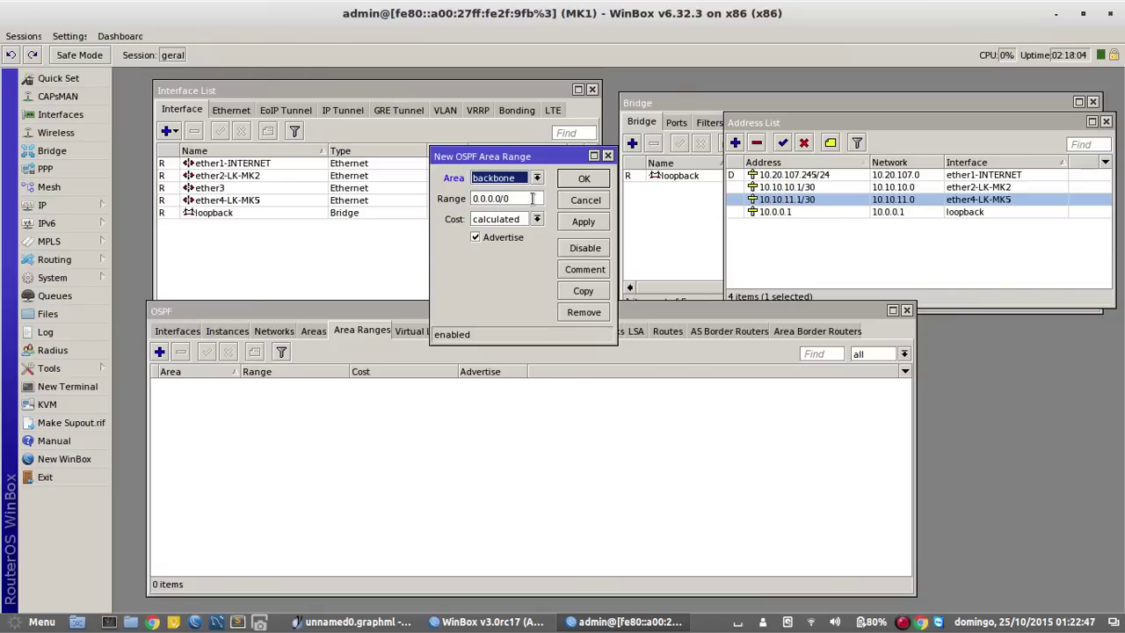
{"action": "left_click", "coordinate": [536, 178]}
{"action": "left_click", "coordinate": [519, 190]}
{"action": "key", "text": "Tab"}
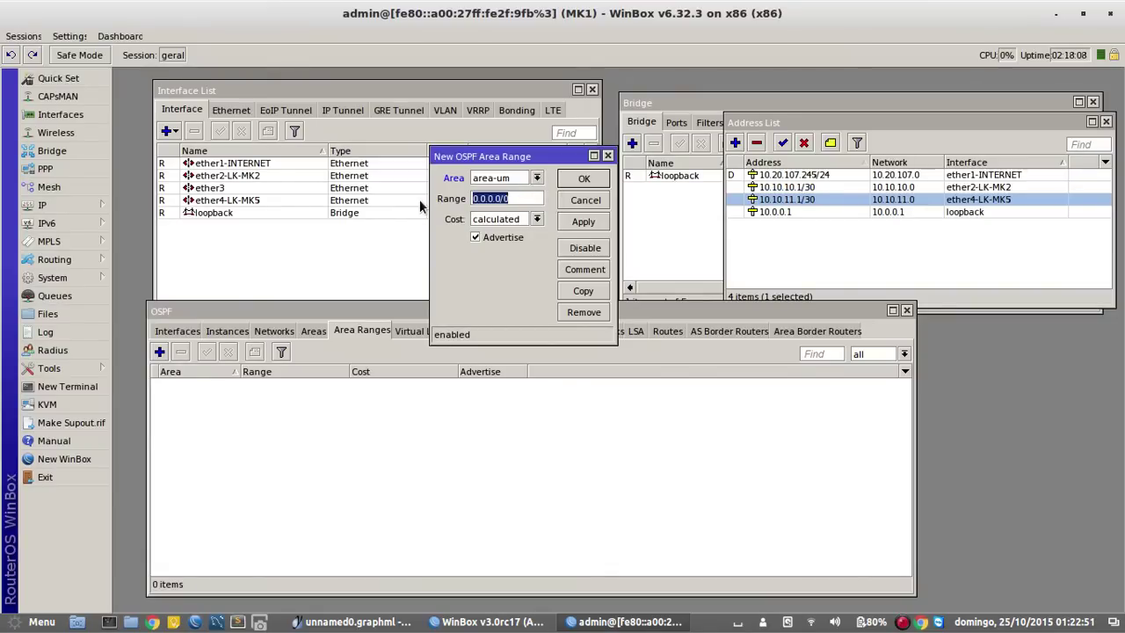
Set the area-um range to 10.10.11.0/24 and save it.
{"action": "type", "text": "1"}
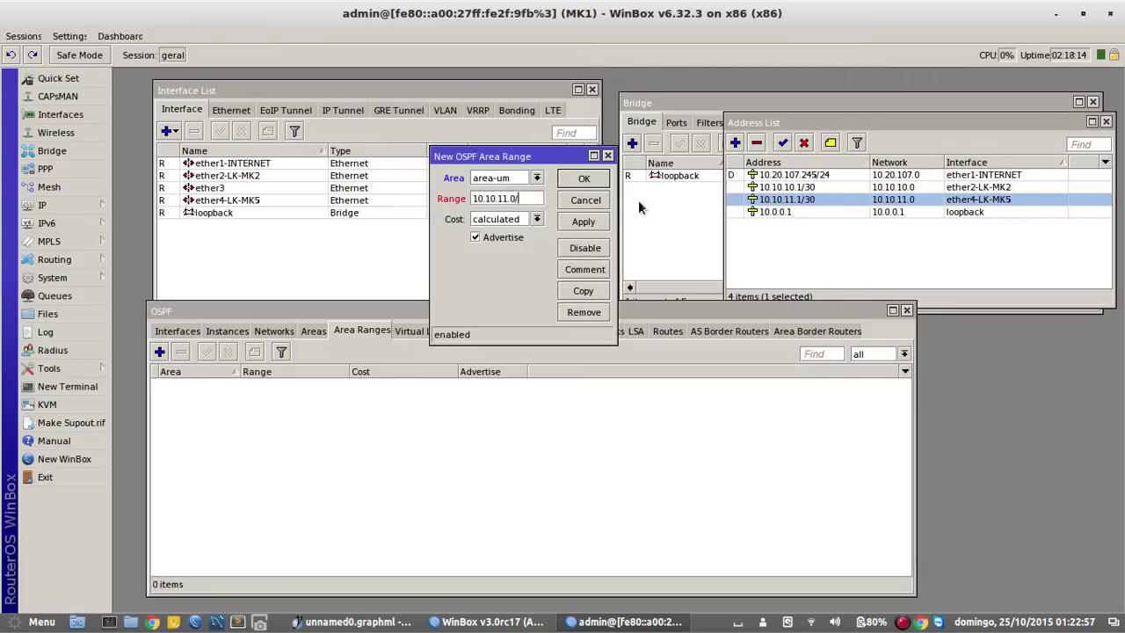
{"action": "type", "text": "0.10.11.0/24"}
{"action": "left_click_drag", "start_coordinate": [533, 199], "coordinate": [442, 197]}
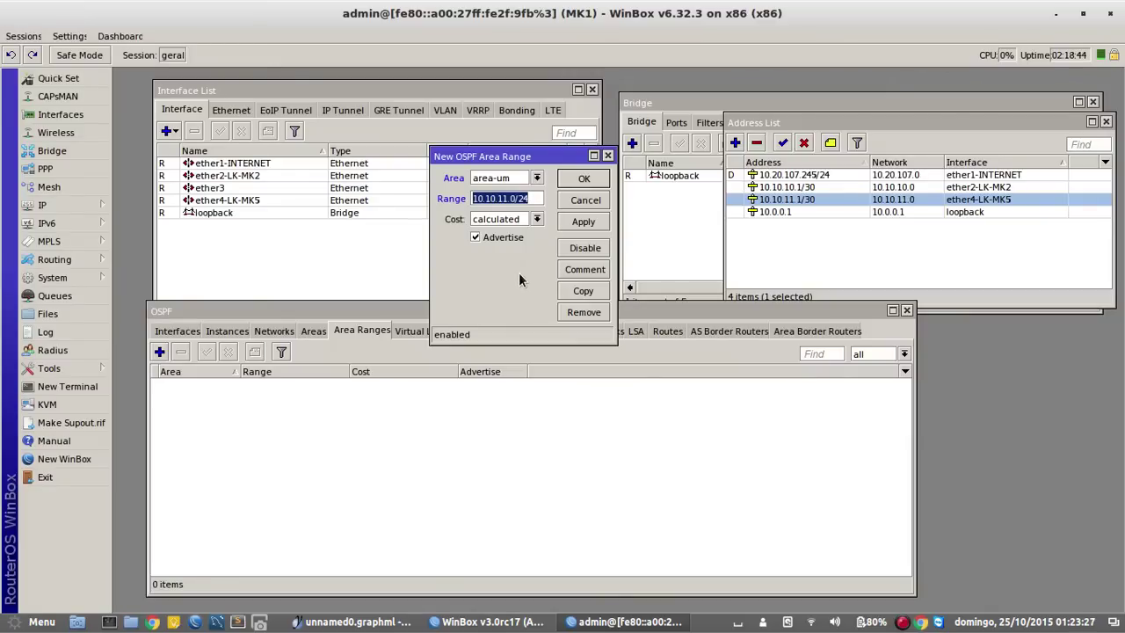
{"action": "left_click", "coordinate": [581, 180]}
{"action": "left_click", "coordinate": [288, 382]}
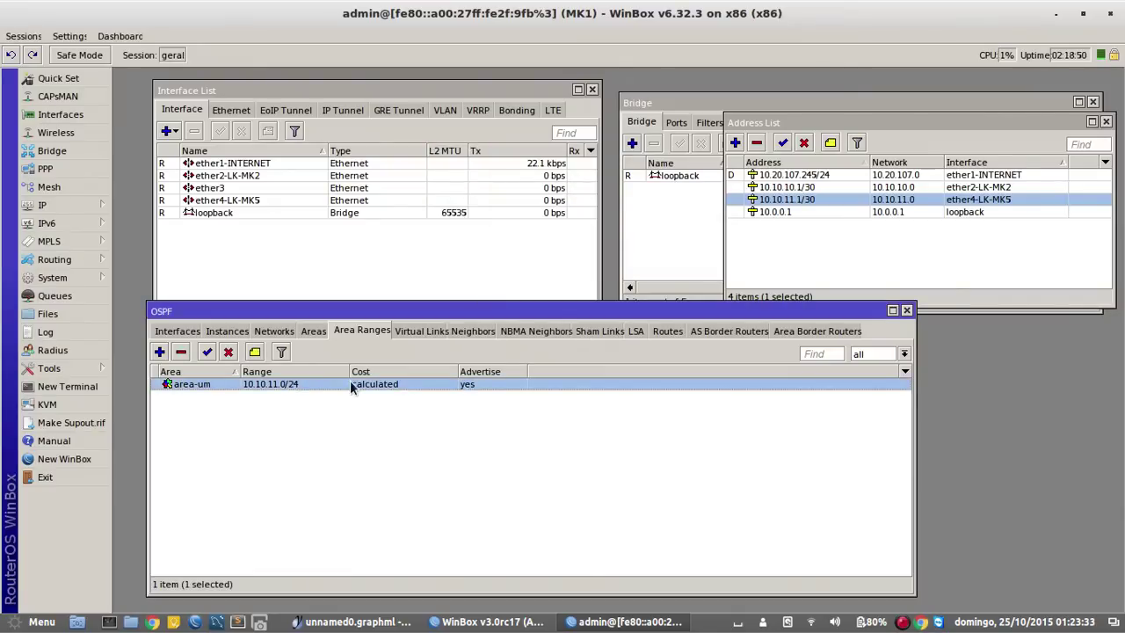
Start a second area range for area-um and consult the yEd diagram for MK5's loopback address before returning to WinBox.
{"action": "left_click", "coordinate": [160, 352]}
{"action": "left_click", "coordinate": [525, 179]}
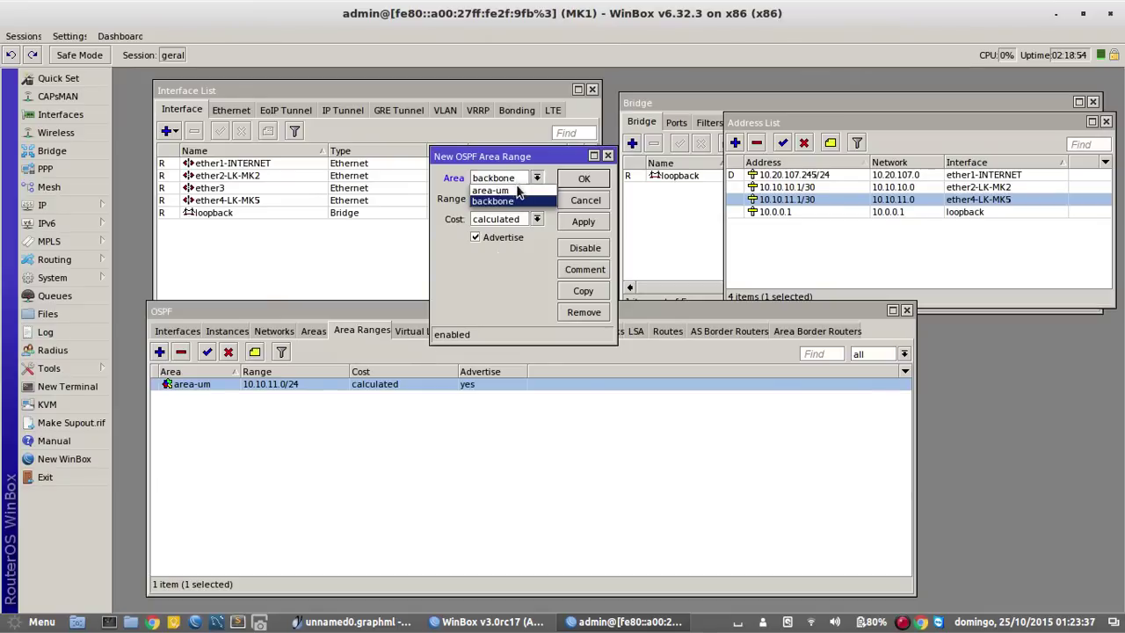
{"action": "left_click", "coordinate": [516, 204]}
{"action": "left_click", "coordinate": [514, 199]}
{"action": "double_click", "coordinate": [473, 204]}
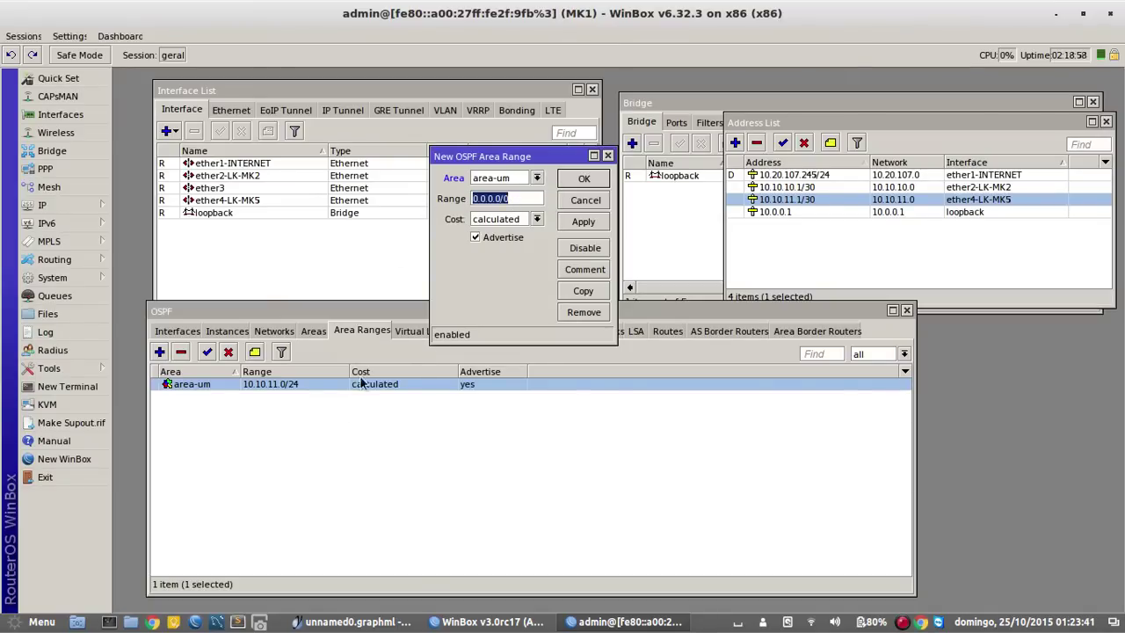
{"action": "left_click", "coordinate": [347, 621]}
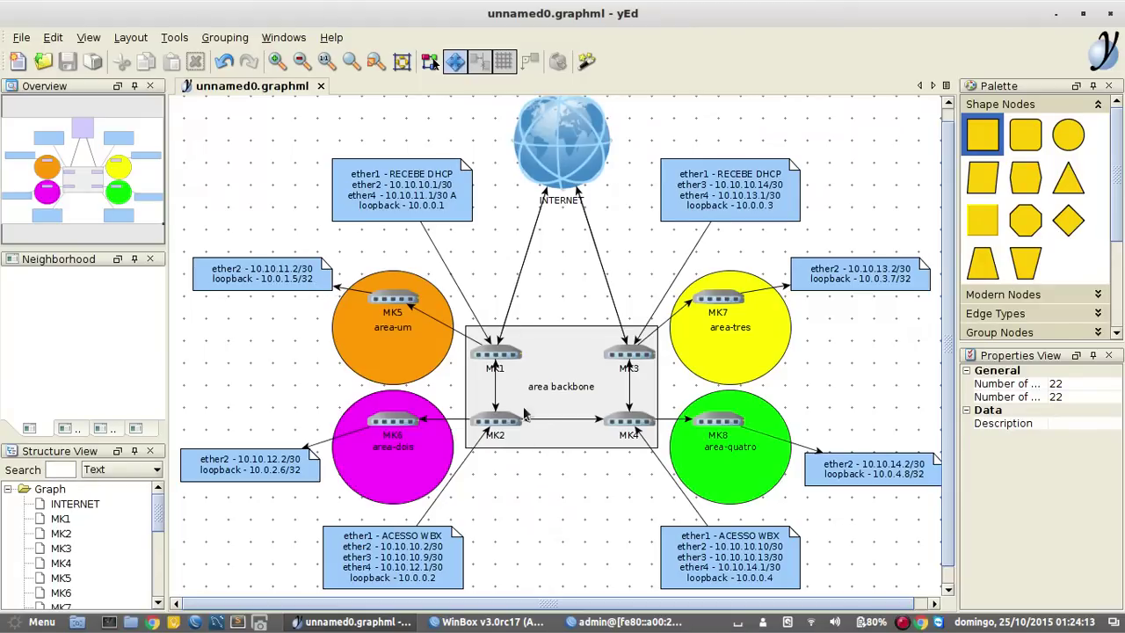
{"action": "left_click", "coordinate": [625, 621]}
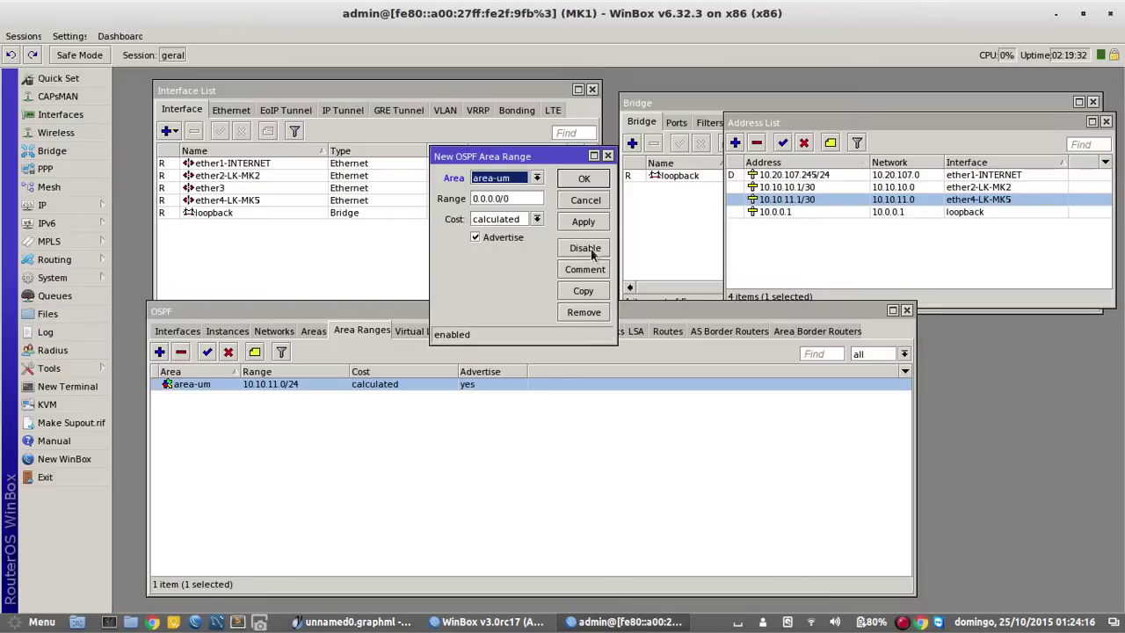
Set the second area-um range to 10.0.1.0/24 and save it.
{"action": "key", "text": "Tab"}
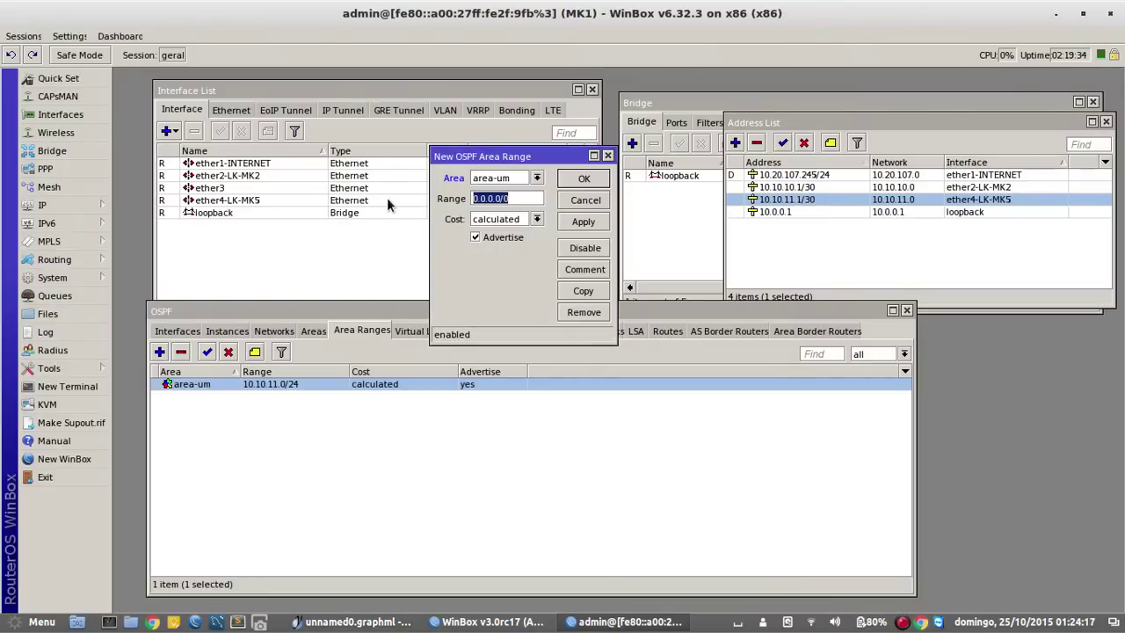
{"action": "type", "text": "10.0"}
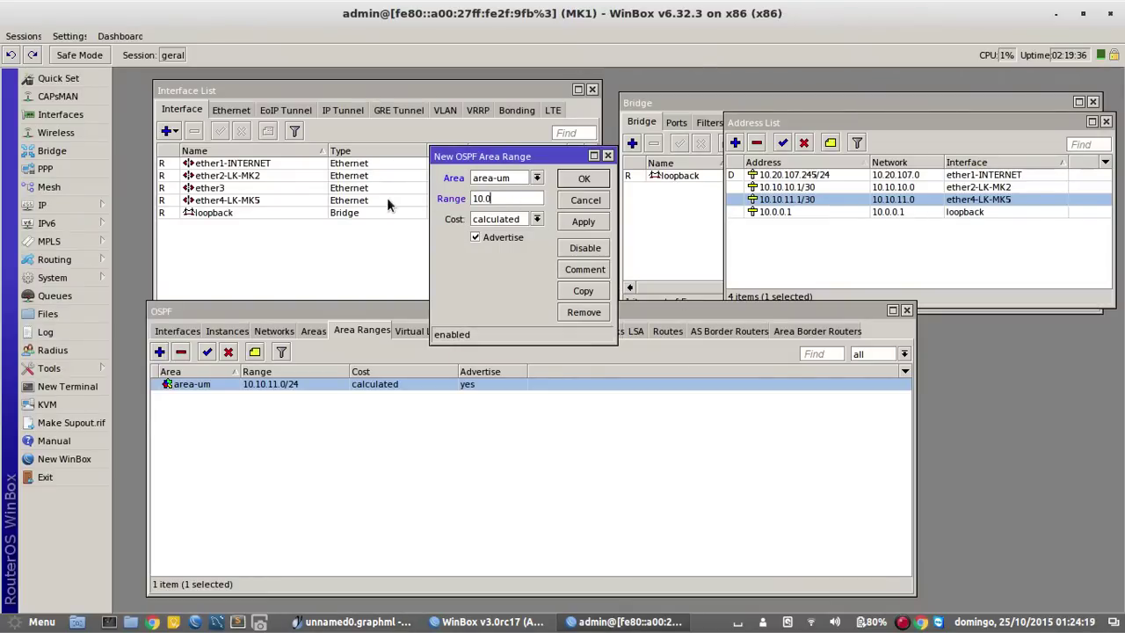
{"action": "type", "text": ".1.0/24"}
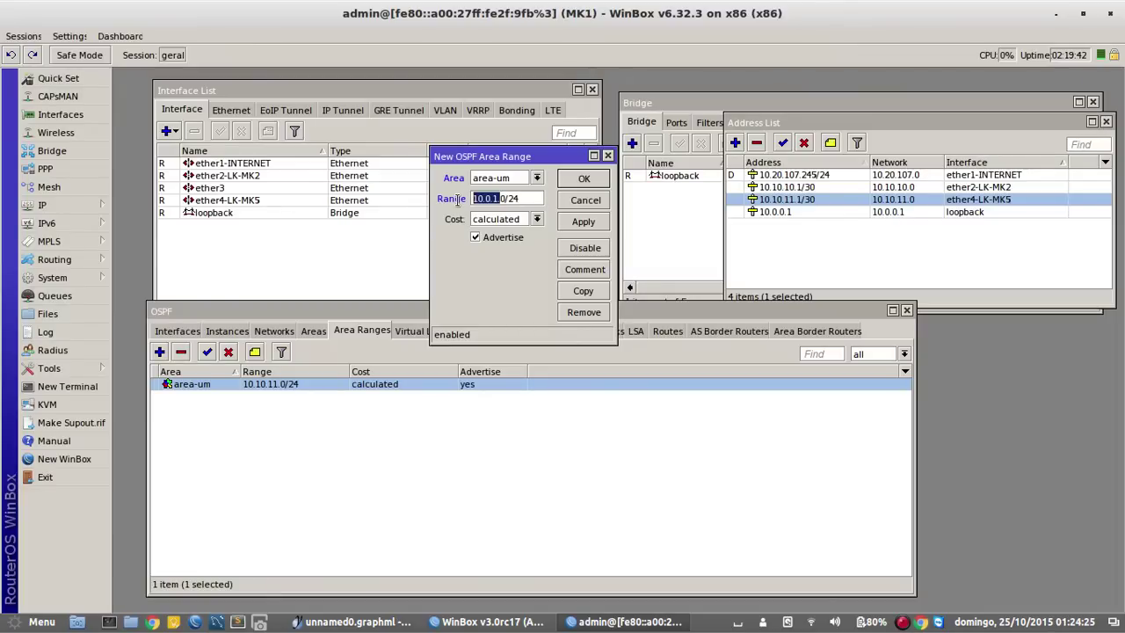
{"action": "left_click_drag", "start_coordinate": [464, 202], "coordinate": [495, 201]}
{"action": "left_click_drag", "start_coordinate": [527, 198], "coordinate": [437, 195]}
{"action": "left_click", "coordinate": [569, 181]}
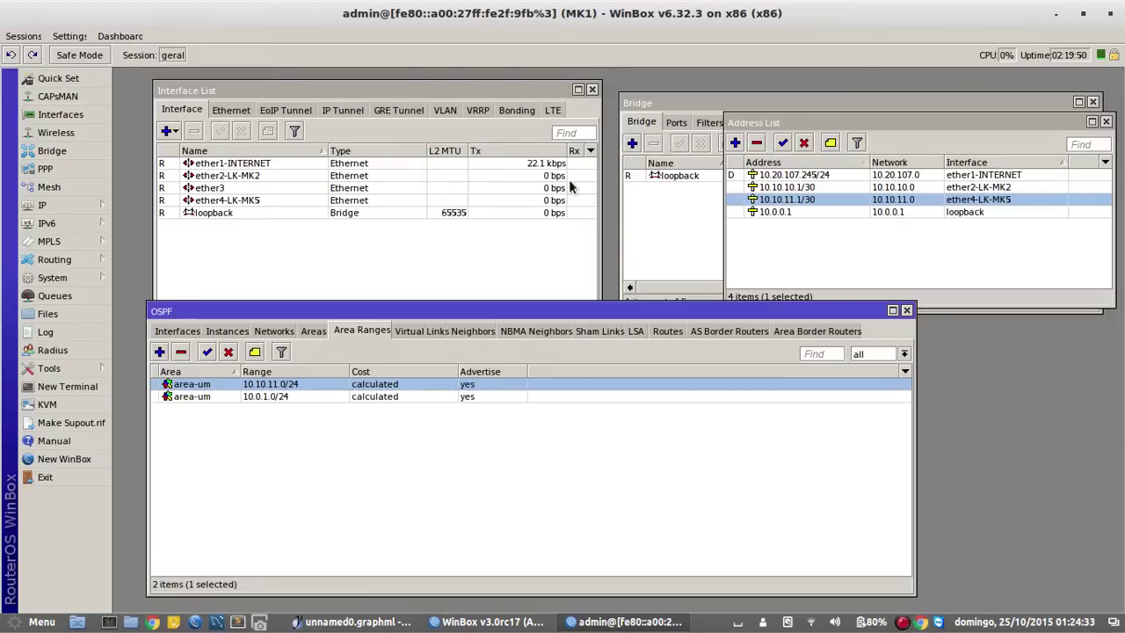
Review the two area-um ranges and compare them with the addresses in the yEd network diagram, then return to WinBox.
{"action": "left_click", "coordinate": [281, 397]}
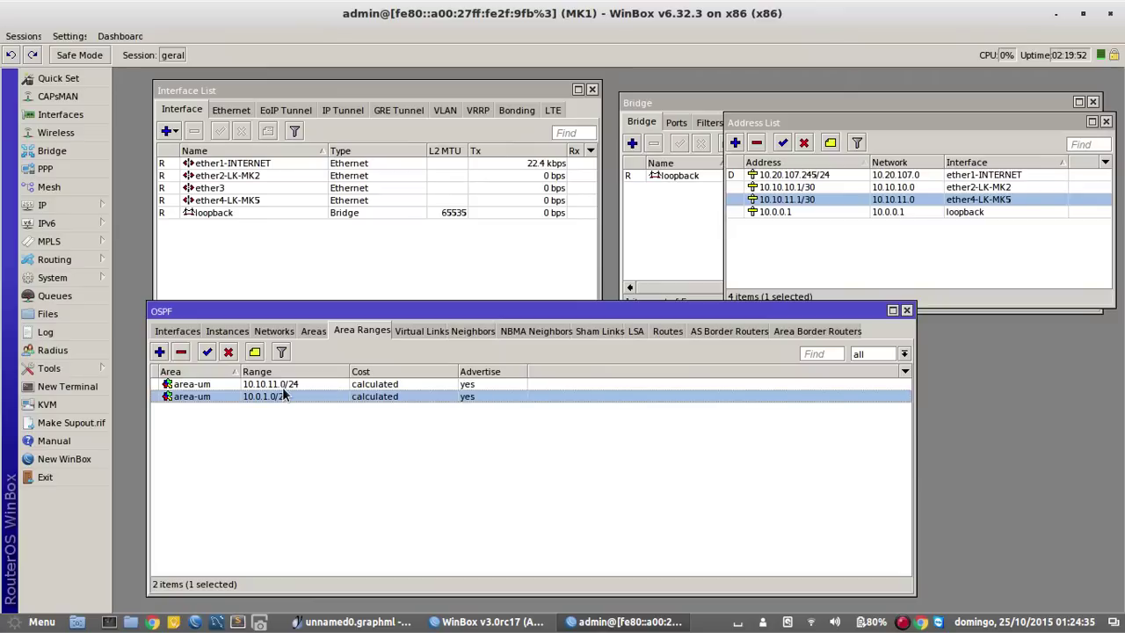
{"action": "left_click", "coordinate": [278, 385]}
{"action": "left_click", "coordinate": [271, 396]}
{"action": "left_click", "coordinate": [314, 425]}
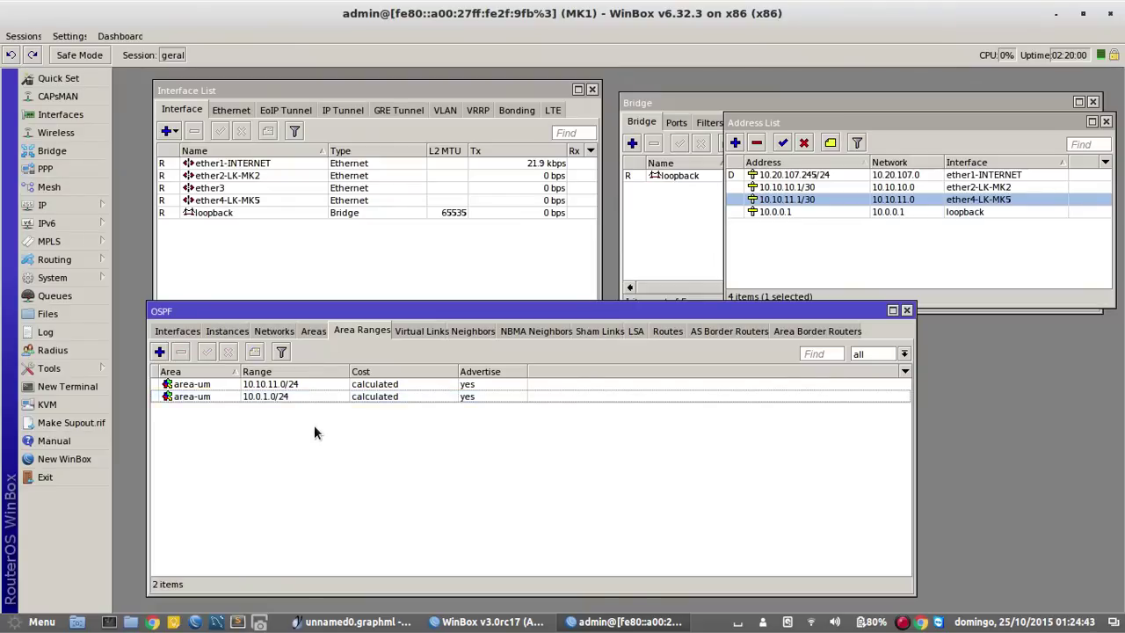
{"action": "left_click", "coordinate": [286, 396]}
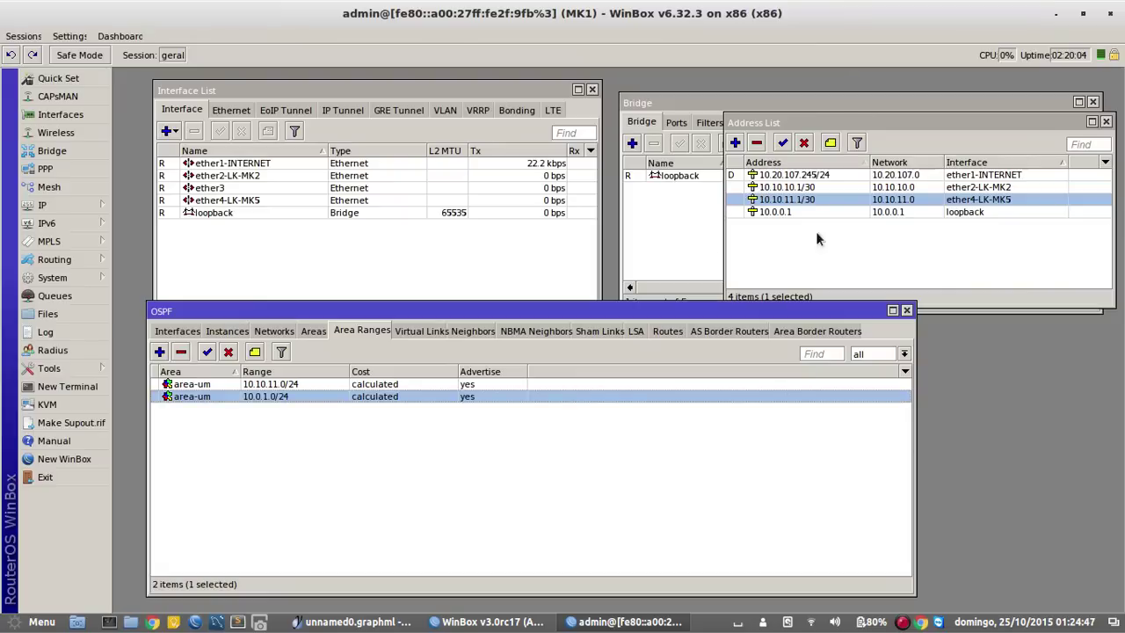
{"action": "left_click", "coordinate": [545, 445]}
{"action": "left_click", "coordinate": [344, 398]}
{"action": "left_click", "coordinate": [350, 621]}
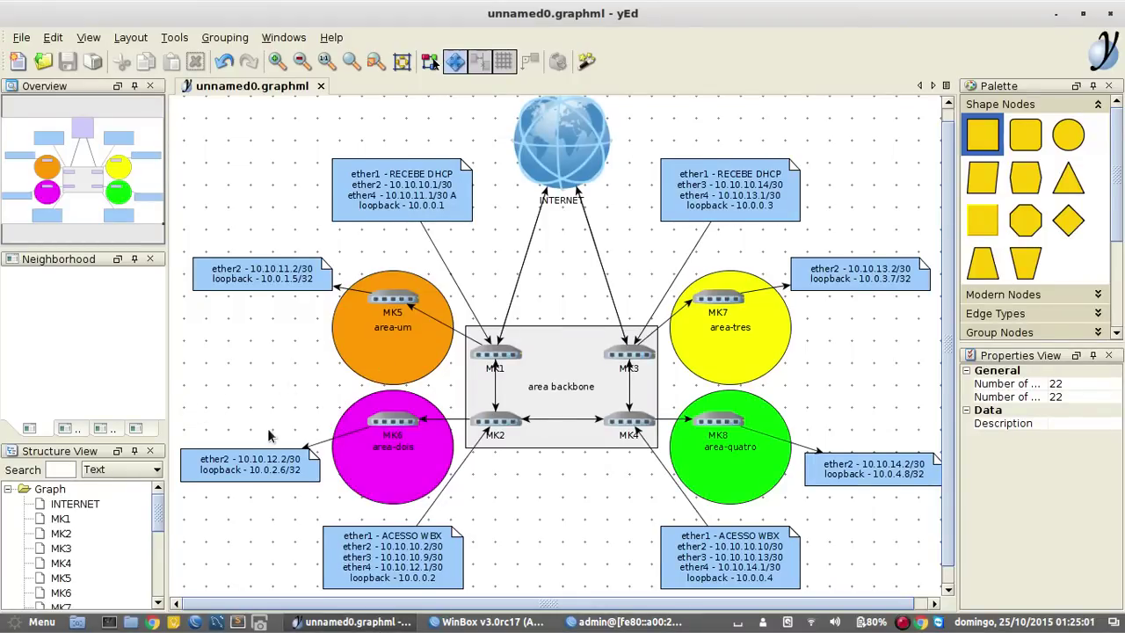
{"action": "left_click_drag", "start_coordinate": [377, 468], "coordinate": [277, 440]}
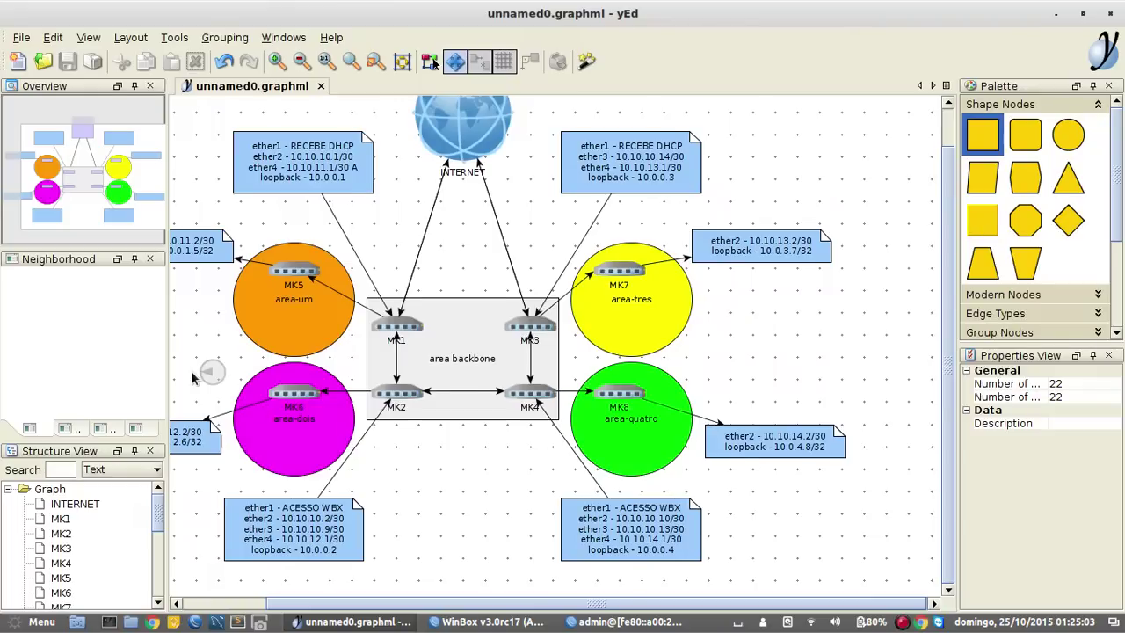
{"action": "left_click_drag", "start_coordinate": [192, 378], "coordinate": [165, 384]}
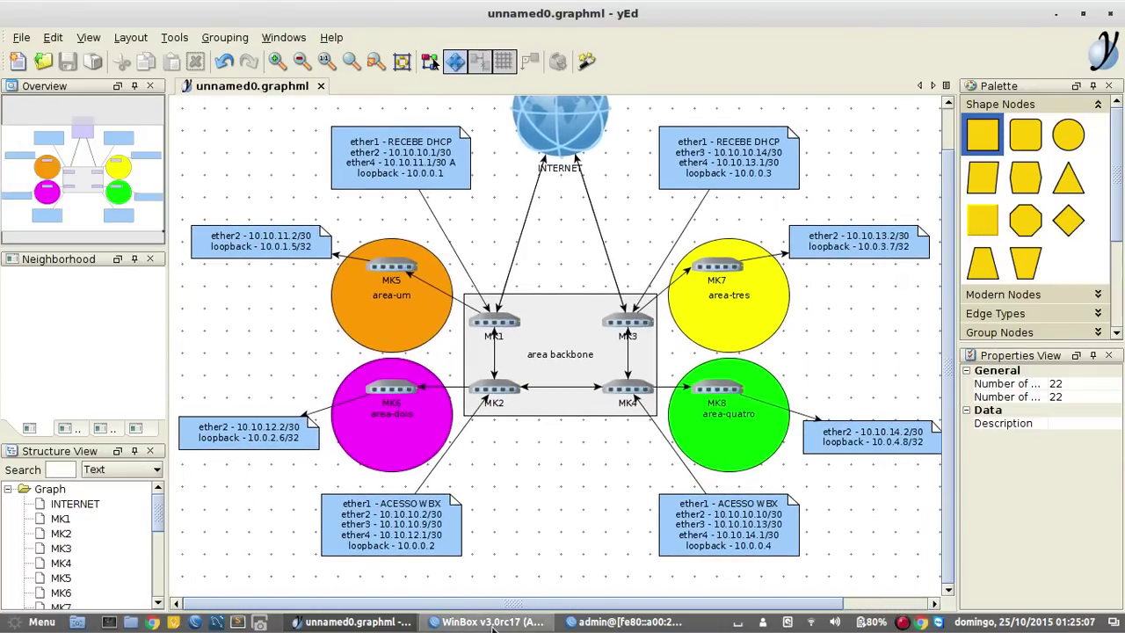
{"action": "left_click", "coordinate": [626, 622]}
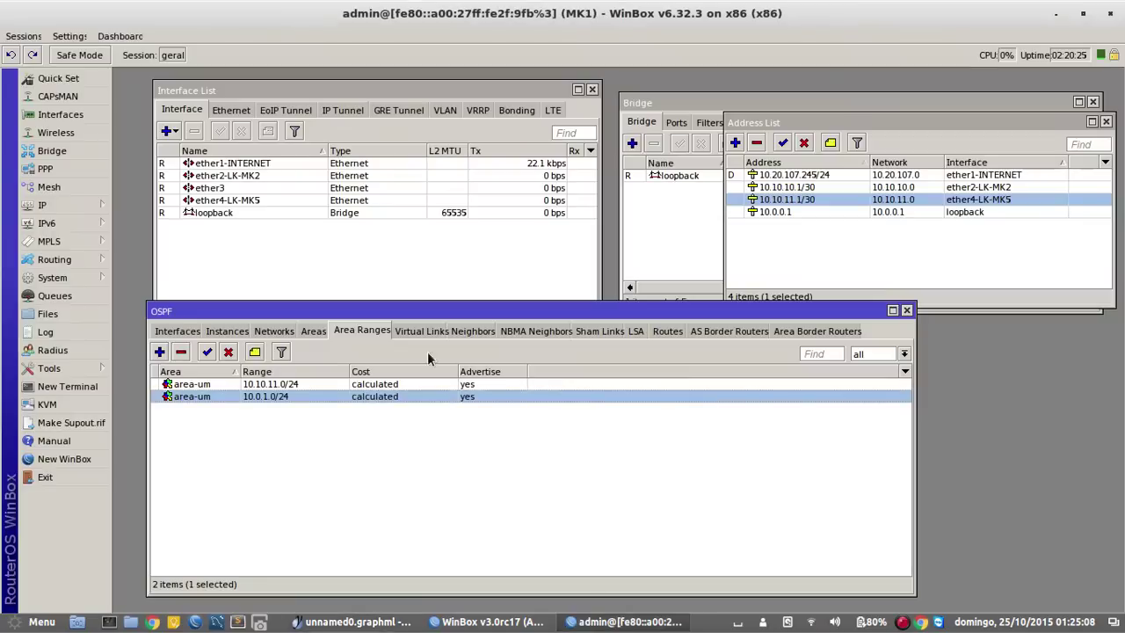
Check the OSPF areas, area ranges and instance, and start a new OSPF network entry.
{"action": "left_click", "coordinate": [314, 332]}
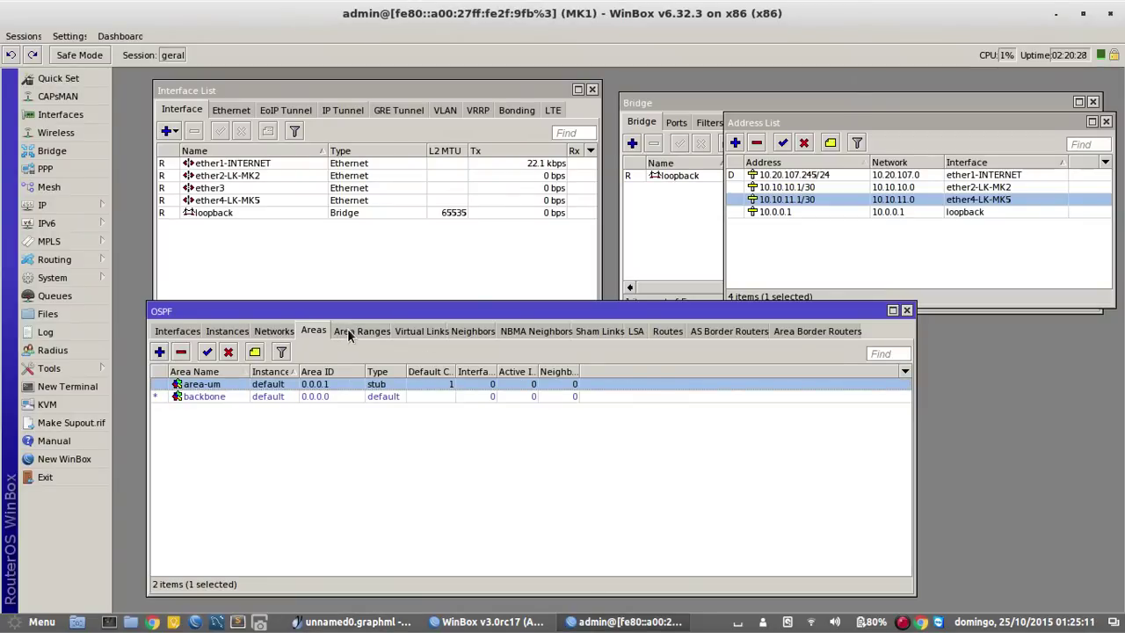
{"action": "left_click", "coordinate": [351, 333]}
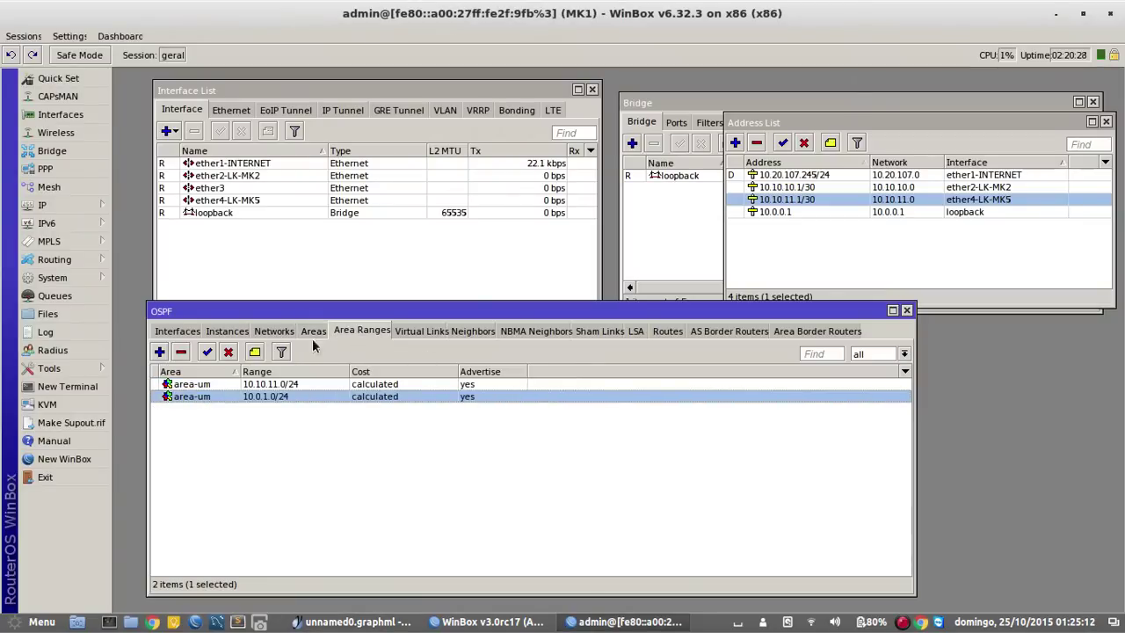
{"action": "left_click", "coordinate": [227, 334]}
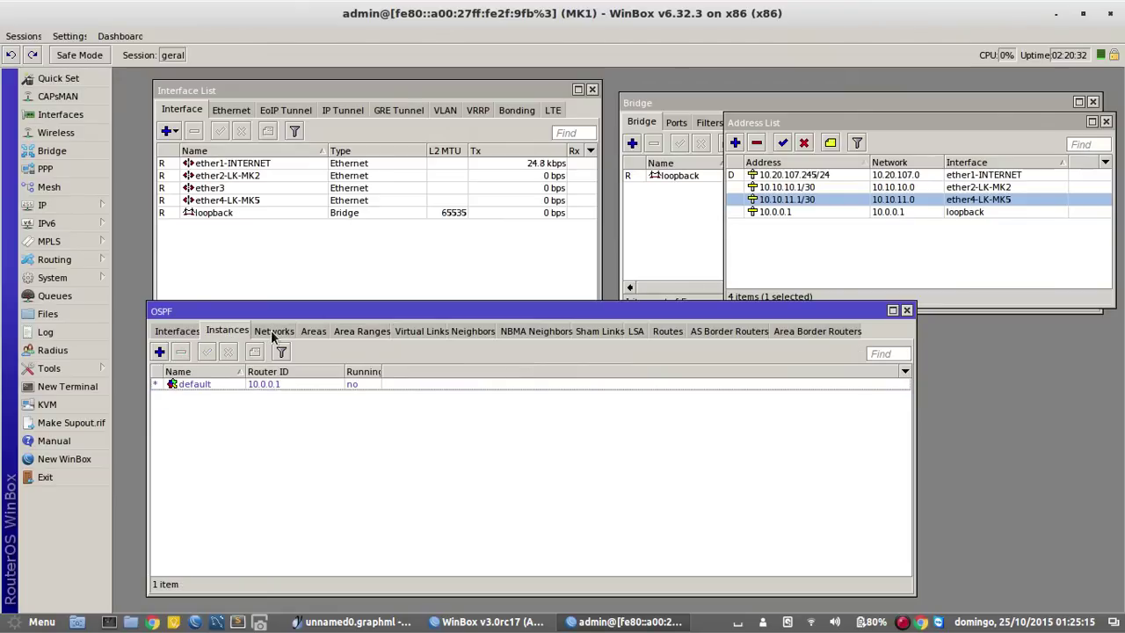
{"action": "left_click", "coordinate": [275, 334]}
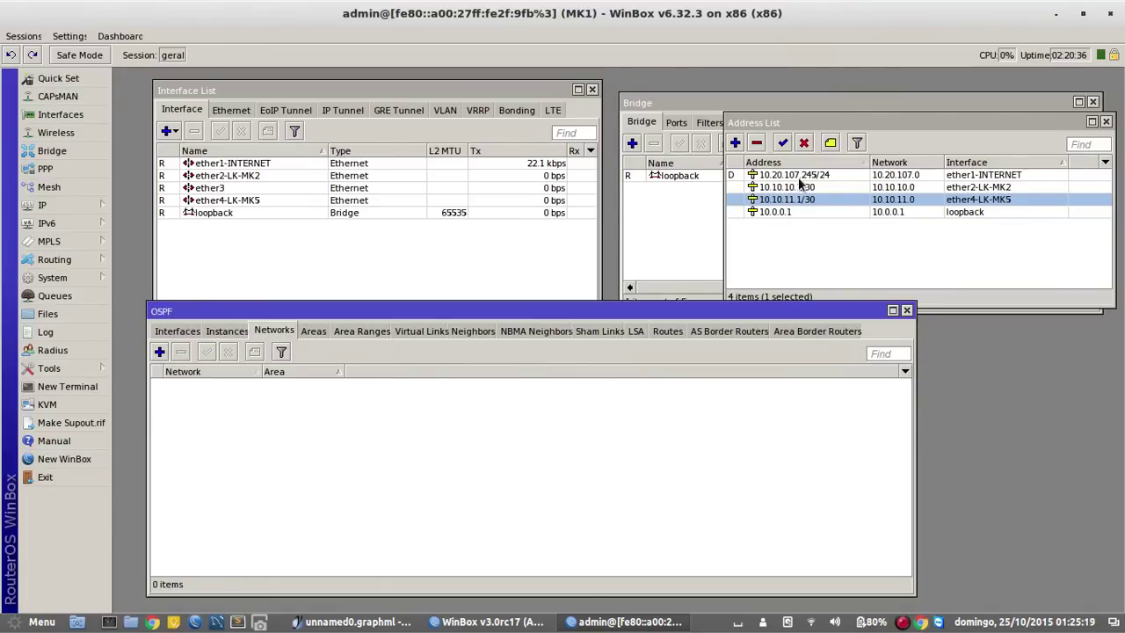
{"action": "left_click", "coordinate": [160, 352]}
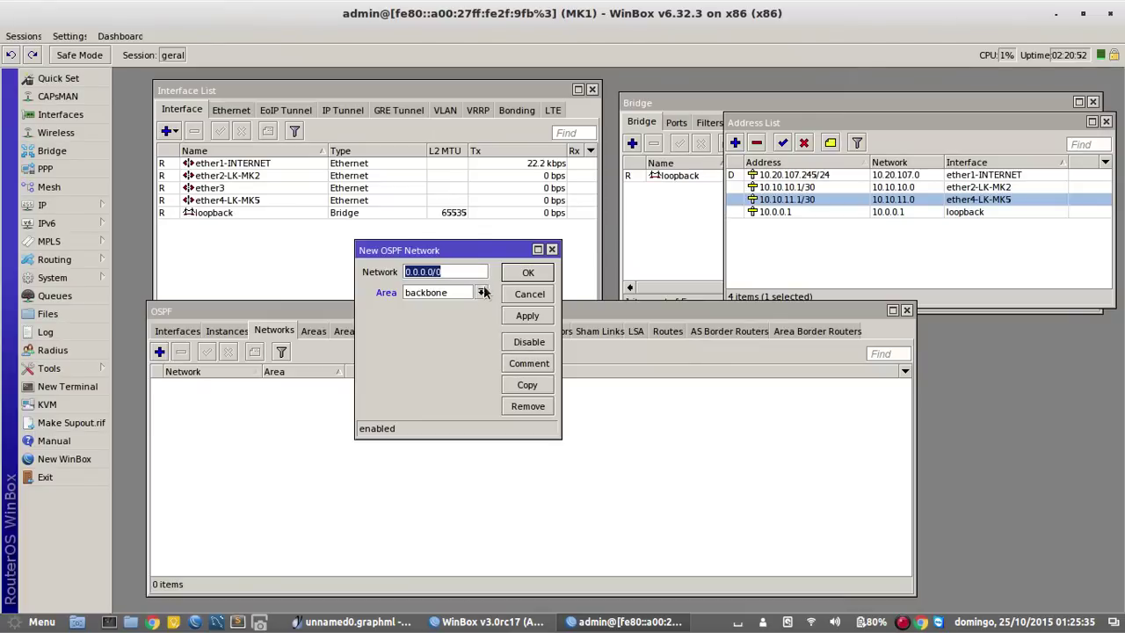
Examine the area-um and backbone choices for the new network's area, leaving backbone selected.
{"action": "left_click", "coordinate": [450, 296]}
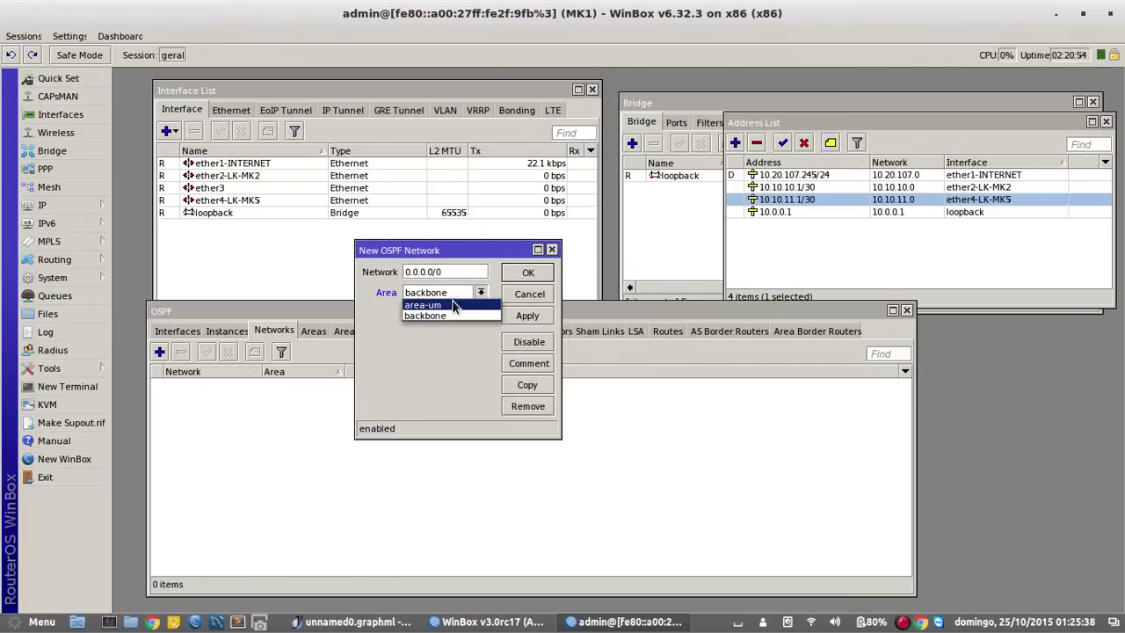
{"action": "left_click", "coordinate": [454, 305]}
{"action": "left_click", "coordinate": [452, 294]}
{"action": "left_click", "coordinate": [452, 317]}
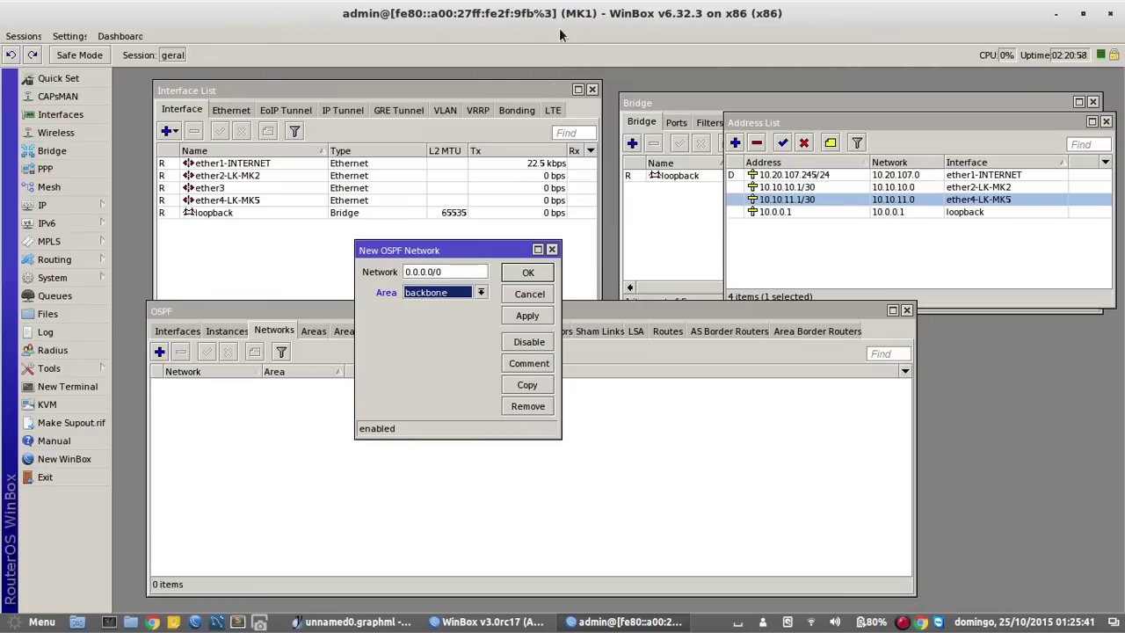
{"action": "left_click", "coordinate": [464, 299]}
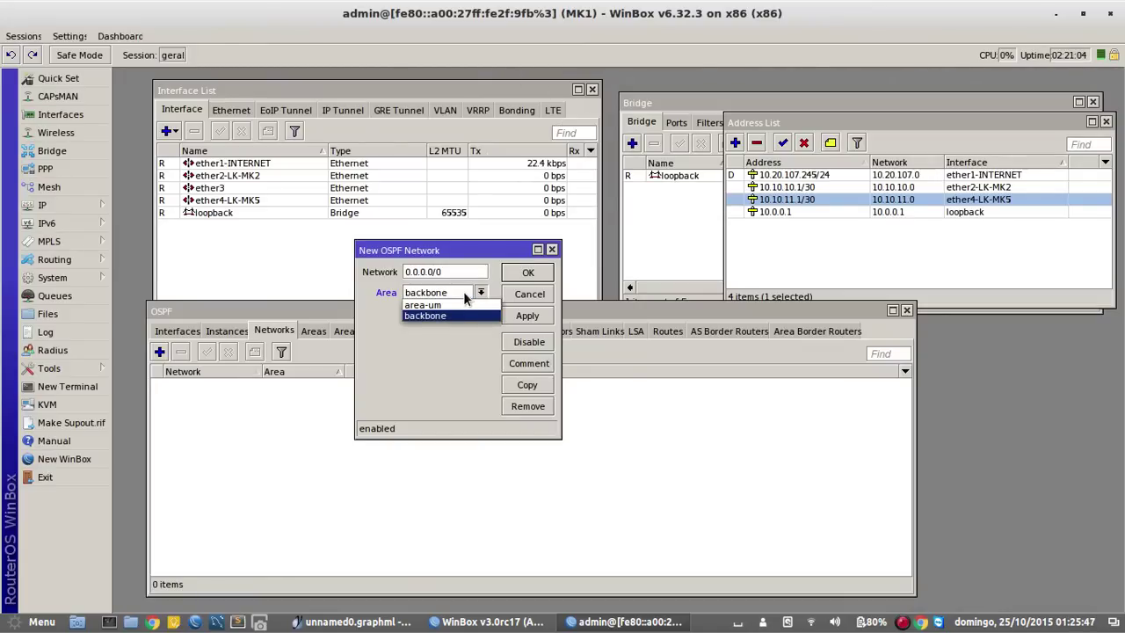
{"action": "left_click", "coordinate": [457, 305]}
{"action": "left_click", "coordinate": [463, 294]}
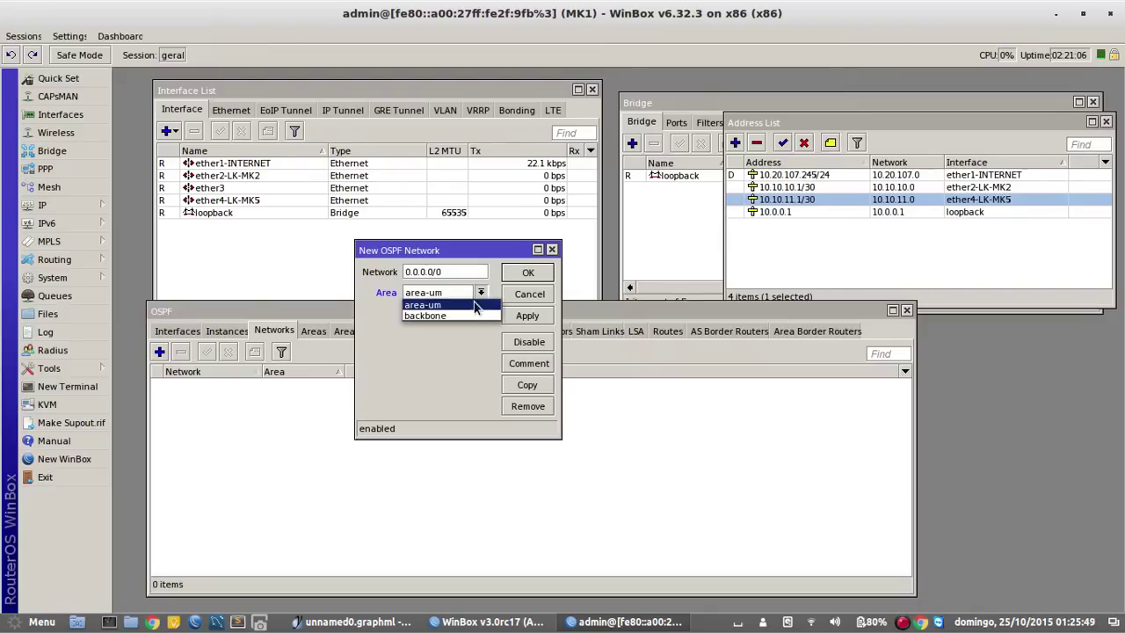
{"action": "left_click", "coordinate": [467, 316]}
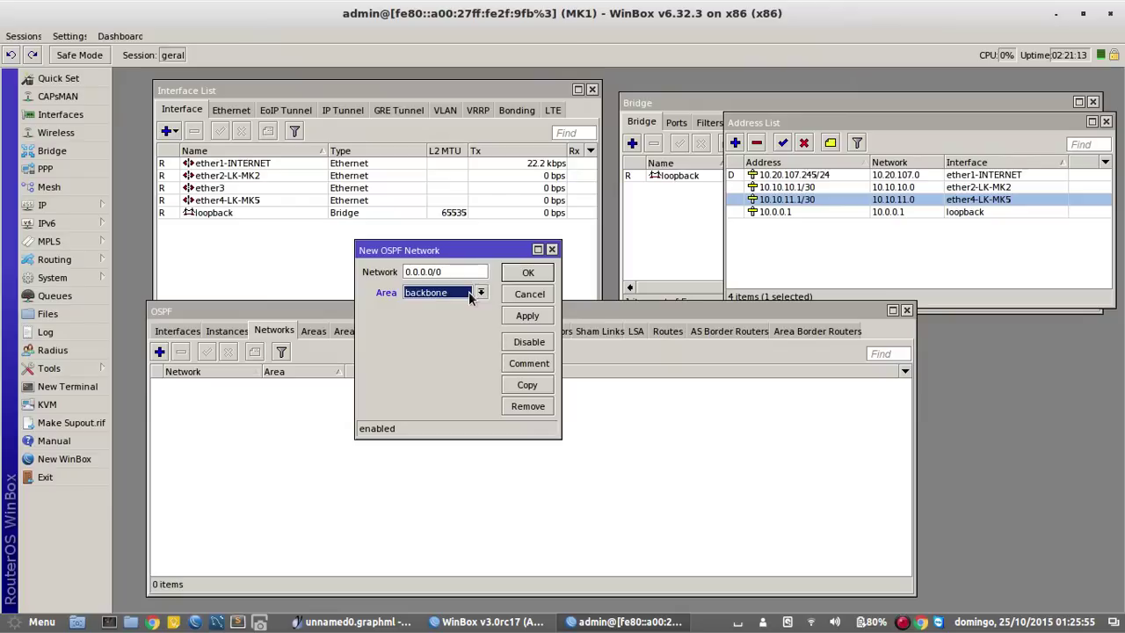
{"action": "left_click", "coordinate": [471, 293]}
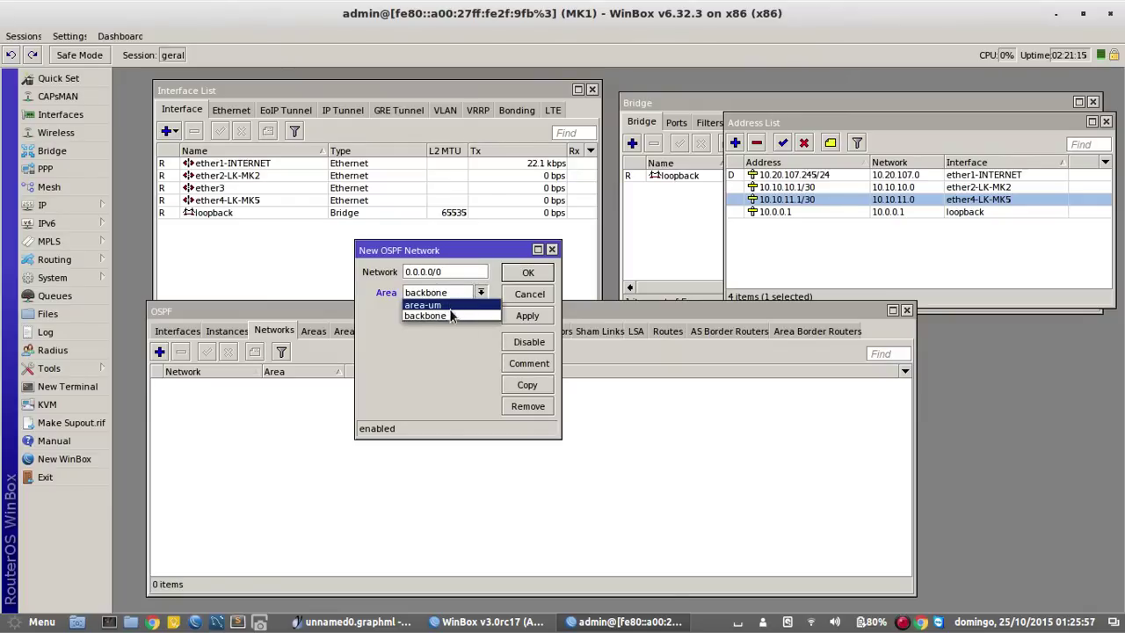
{"action": "left_click", "coordinate": [439, 348]}
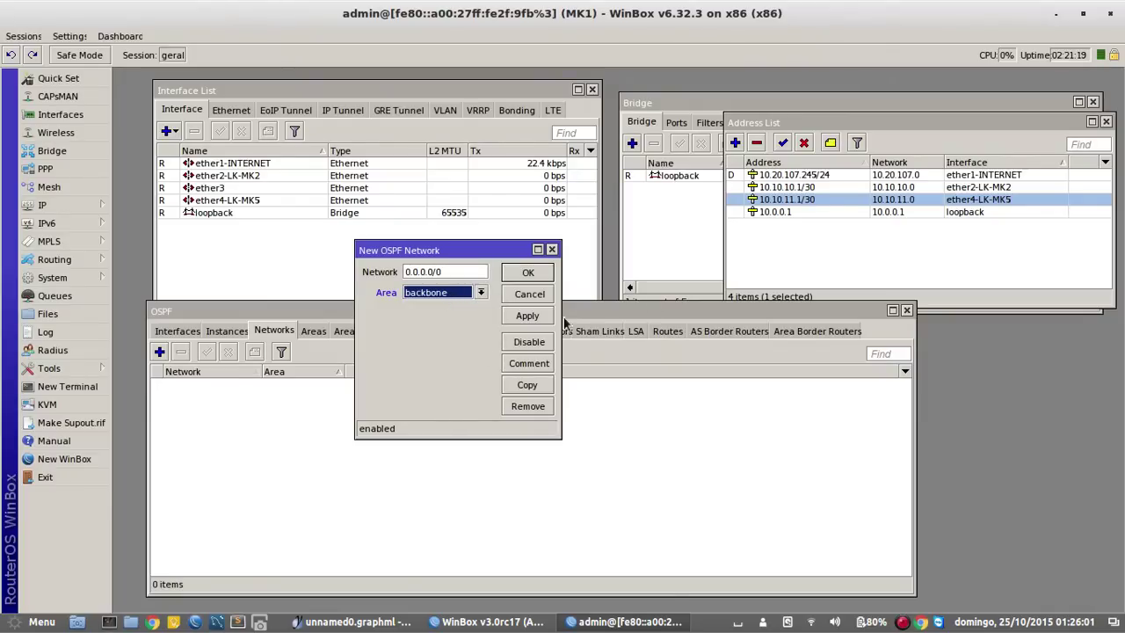
Set the new OSPF network to ether1-INTERNET's network, 10.20.107.0/24, in the backbone area and save it.
{"action": "left_click", "coordinate": [792, 242]}
{"action": "left_click", "coordinate": [802, 176]}
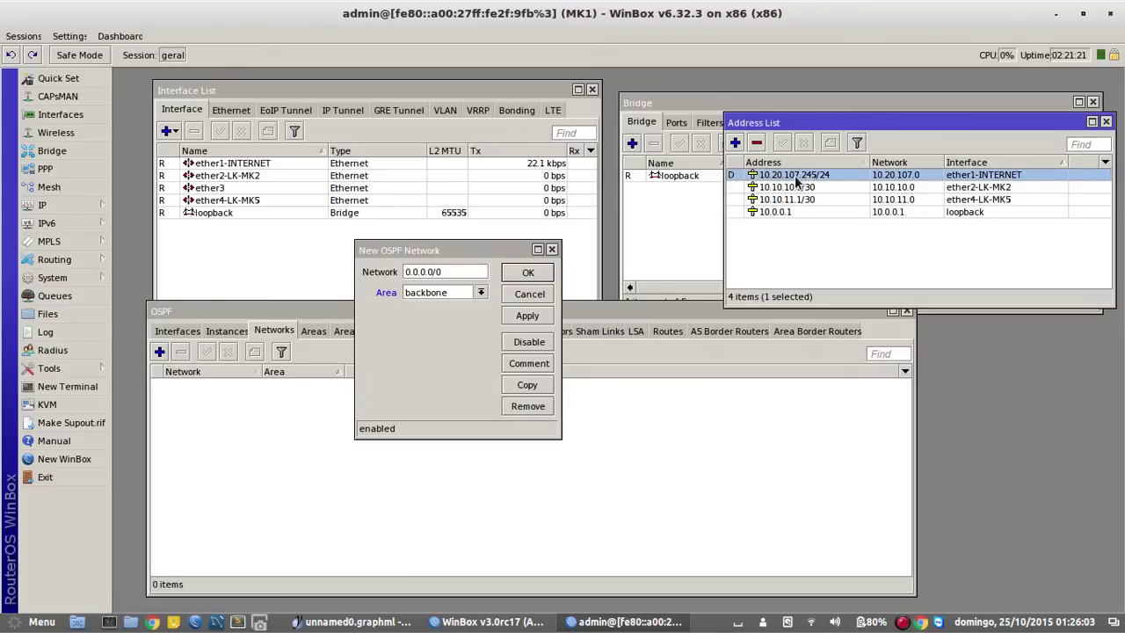
{"action": "left_click", "coordinate": [481, 276]}
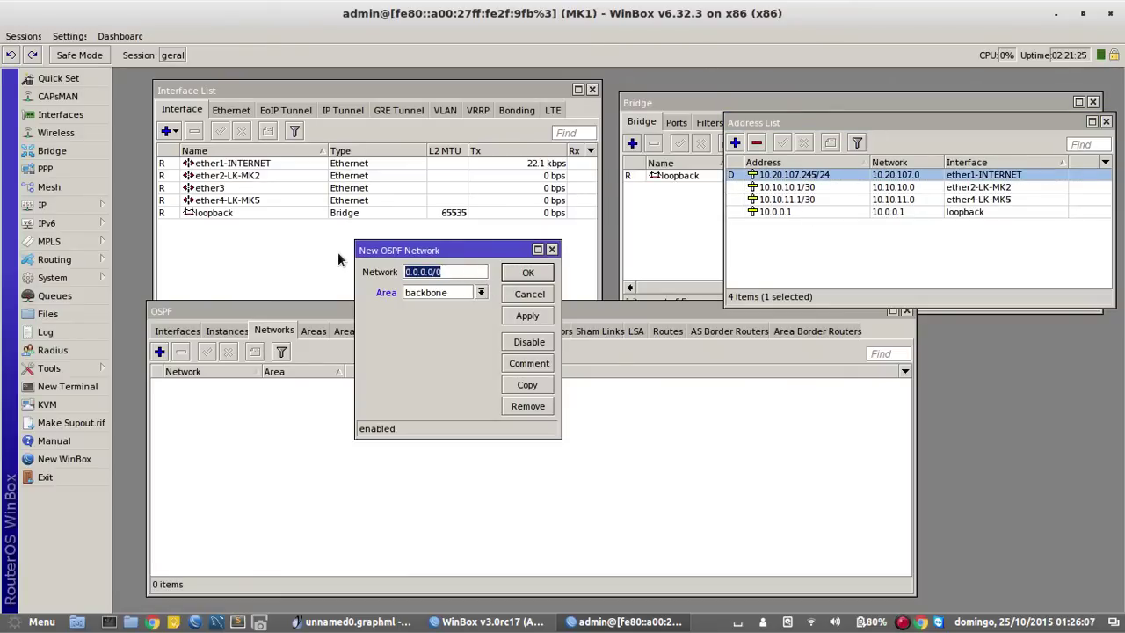
{"action": "type", "text": "10.20.107.0/24"}
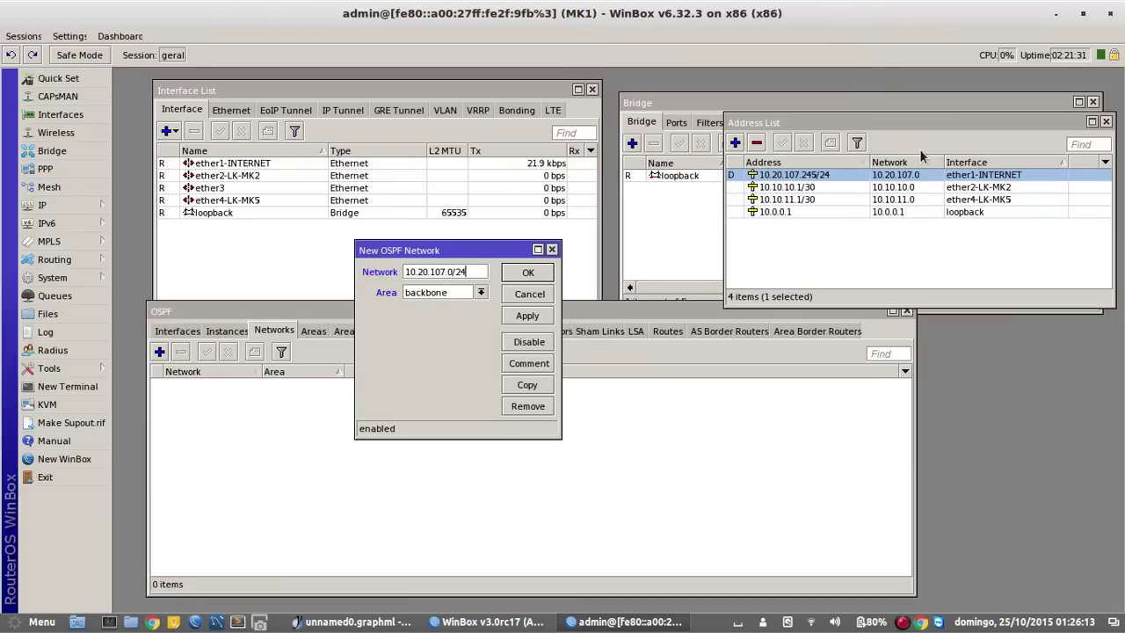
{"action": "left_click", "coordinate": [916, 174]}
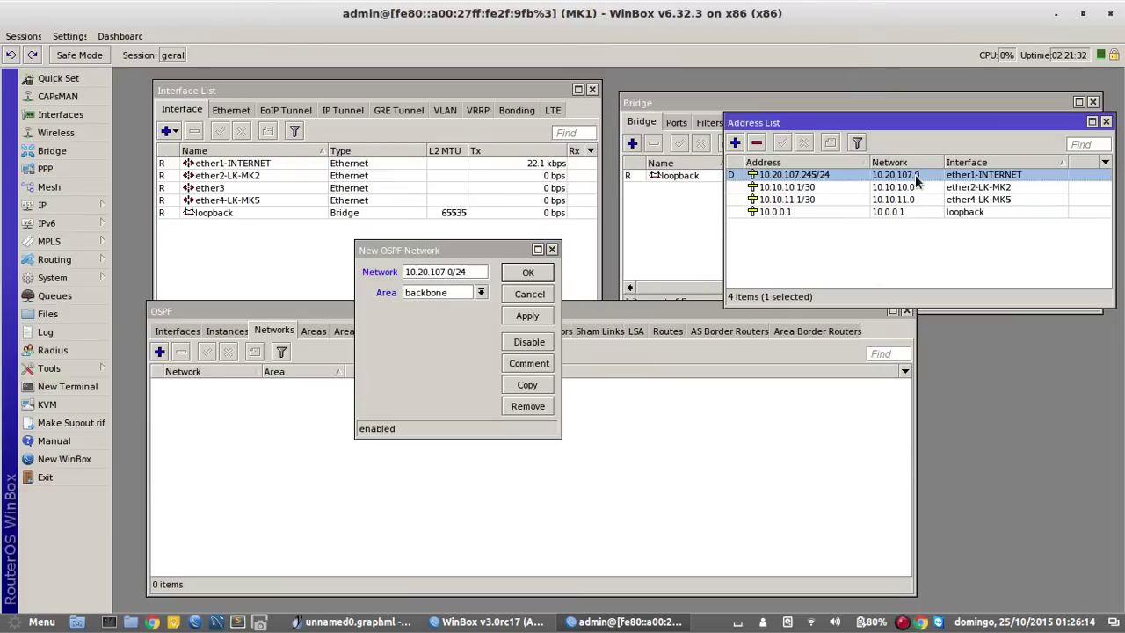
{"action": "left_click", "coordinate": [526, 276]}
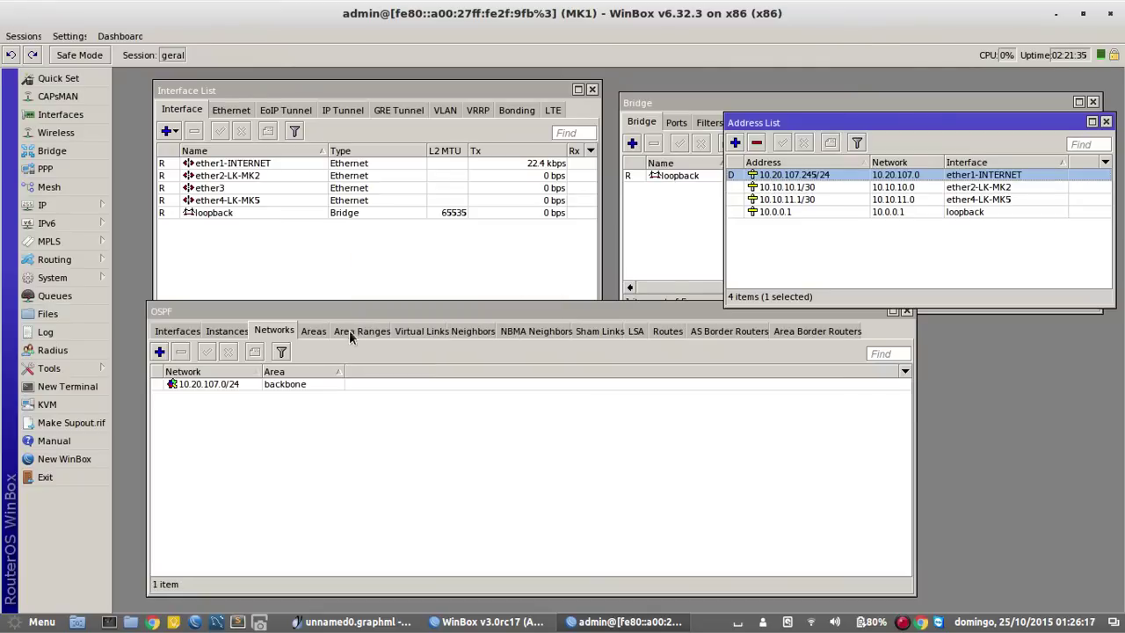
Add ether2-LK-MK2's network, 10.10.10.0/30, to the OSPF networks in the backbone area.
{"action": "left_click", "coordinate": [817, 188]}
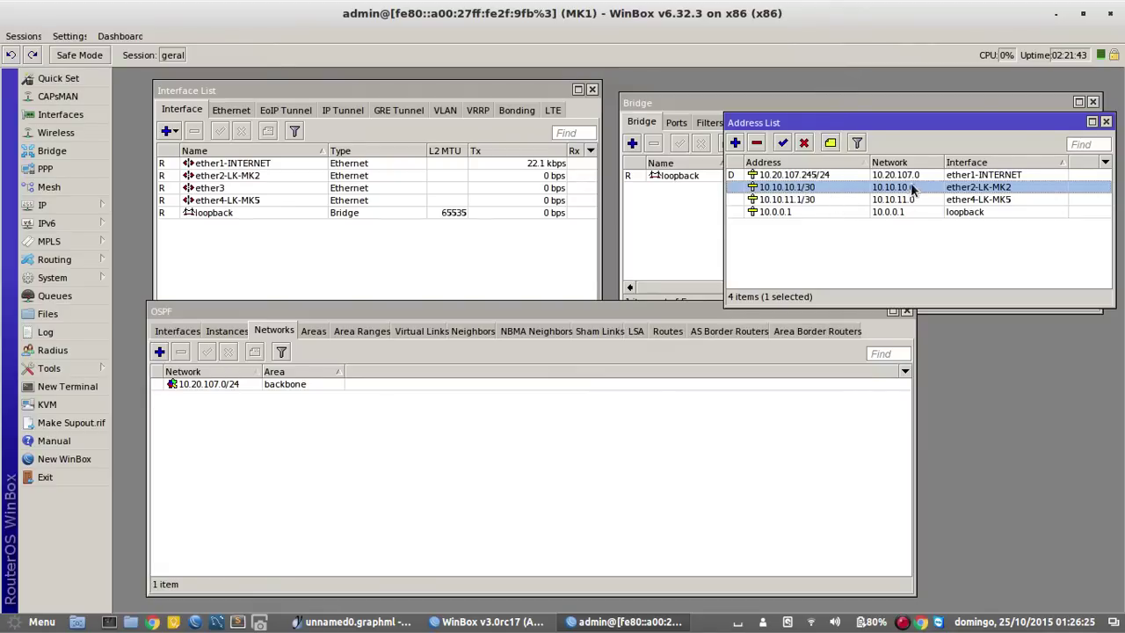
{"action": "left_click", "coordinate": [159, 352]}
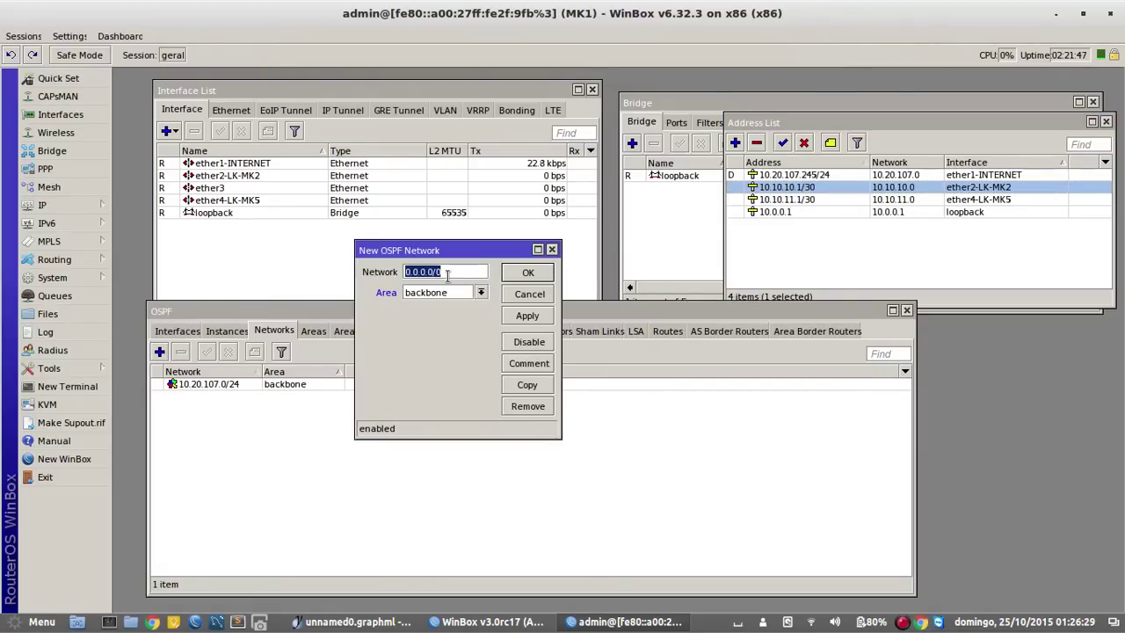
{"action": "type", "text": "10.10."}
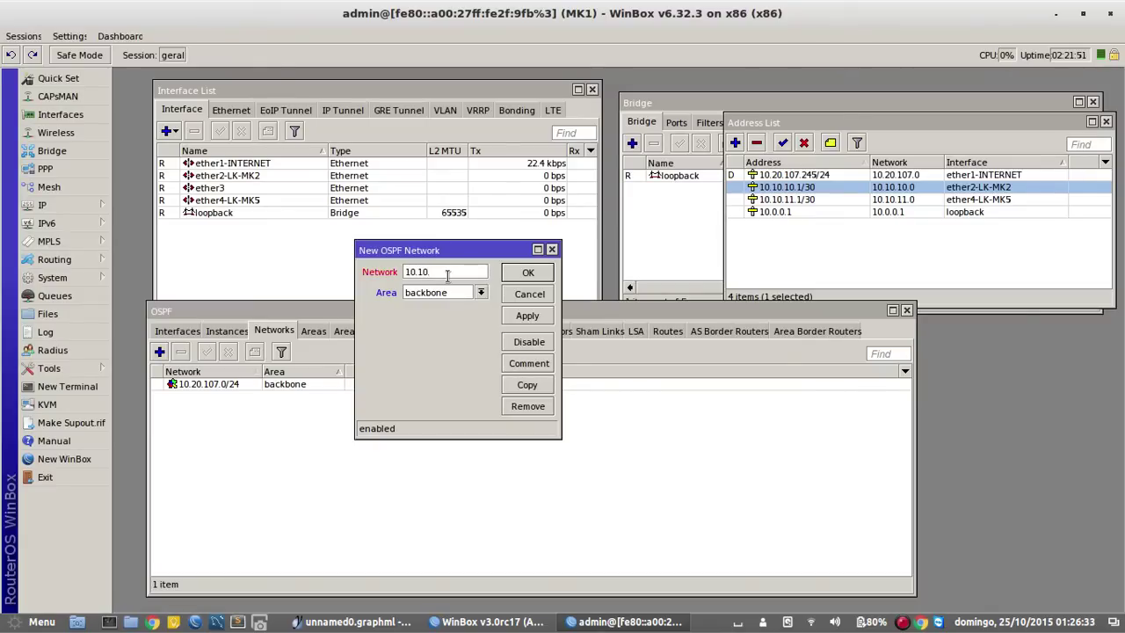
{"action": "type", "text": "10.0/30"}
{"action": "left_click", "coordinate": [528, 272]}
Add the loopback address 10.0.0.1/32 to the OSPF networks in the backbone area.
{"action": "left_click", "coordinate": [812, 200]}
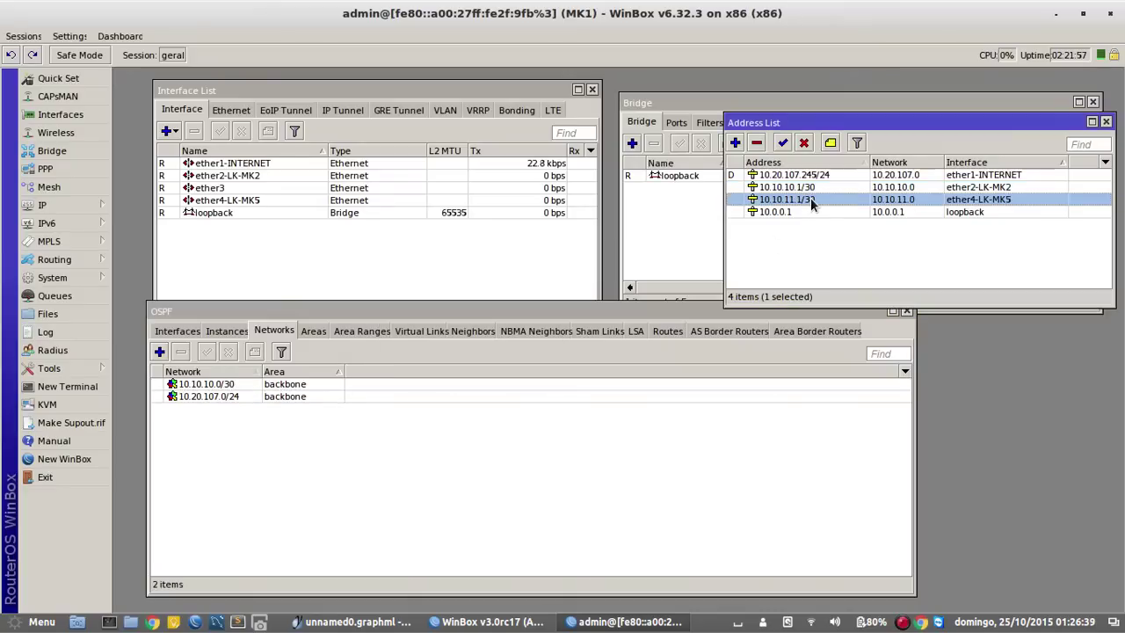
{"action": "left_click", "coordinate": [794, 208]}
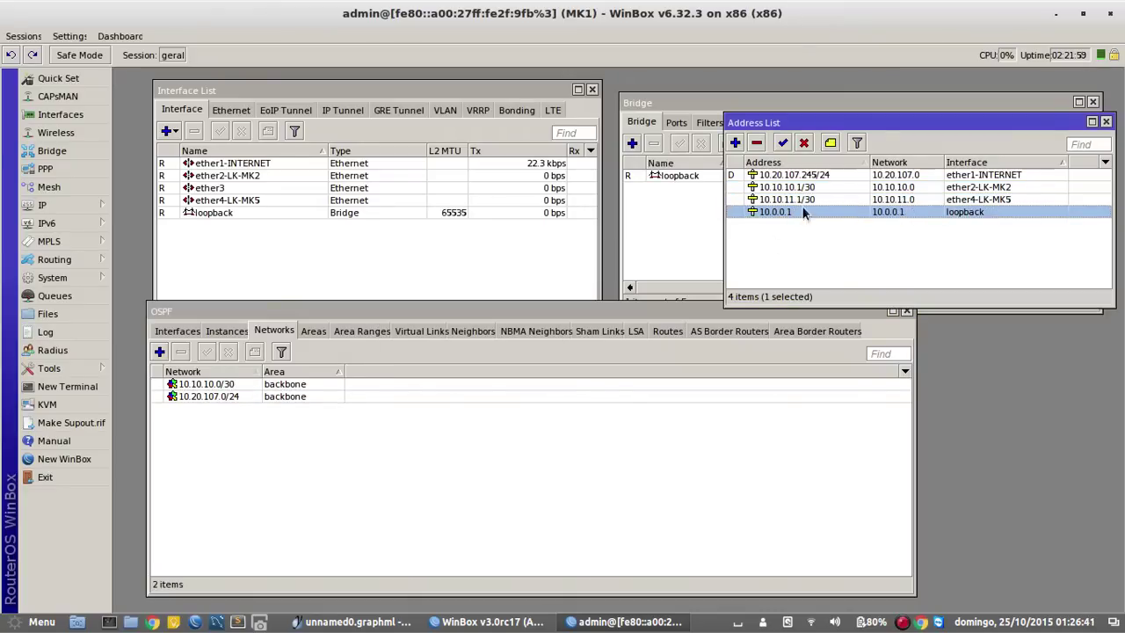
{"action": "left_click", "coordinate": [159, 352]}
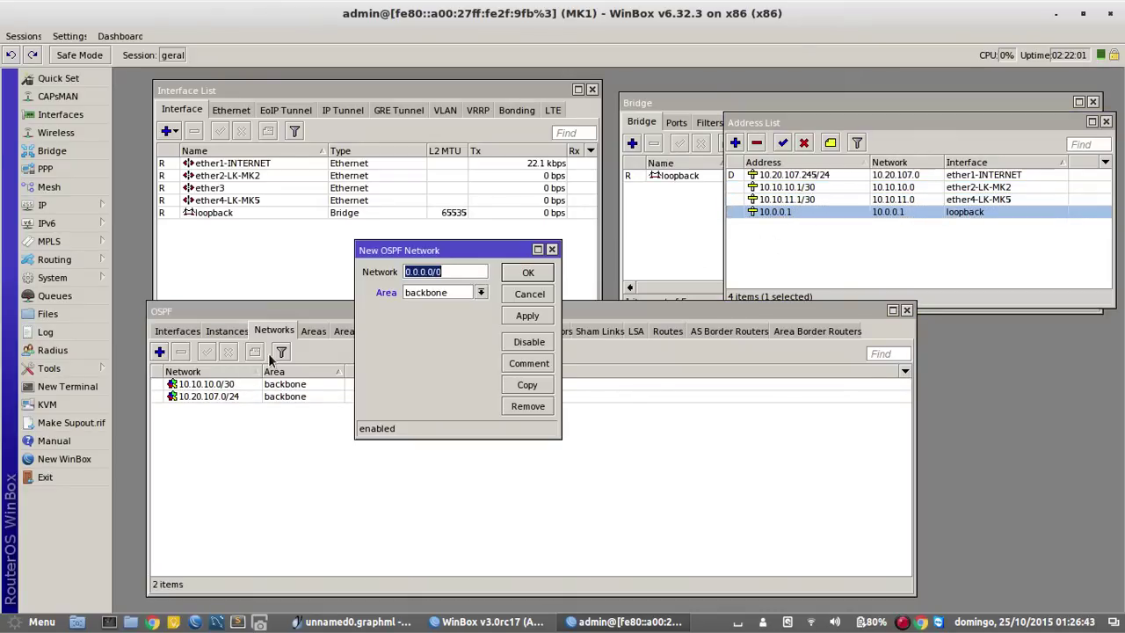
{"action": "type", "text": "10.0.0.1/"}
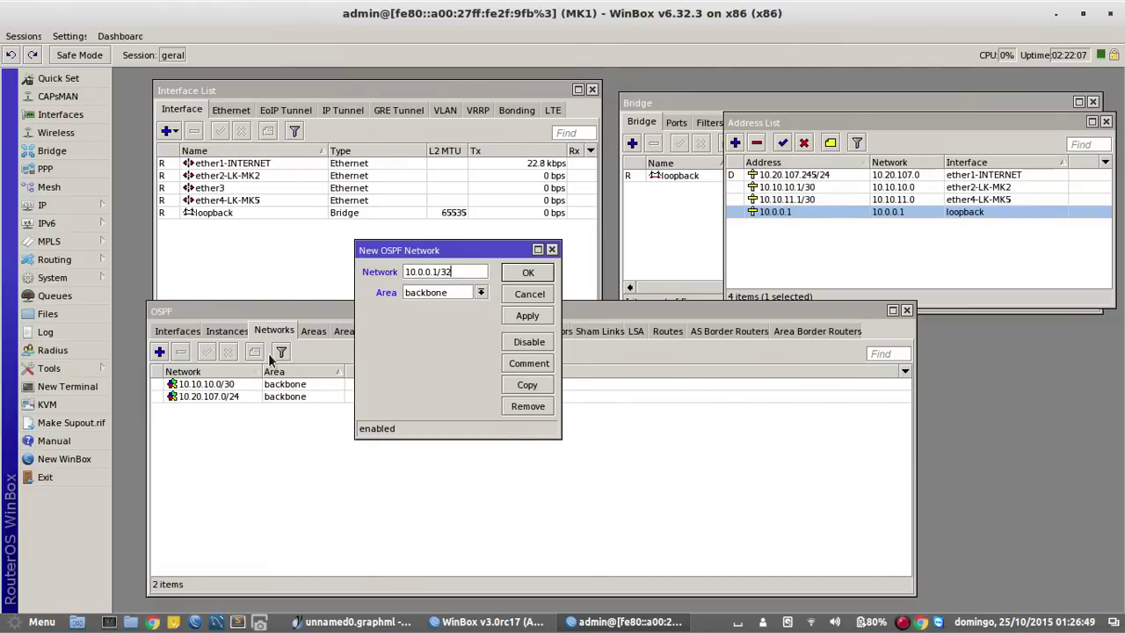
{"action": "left_click", "coordinate": [528, 274]}
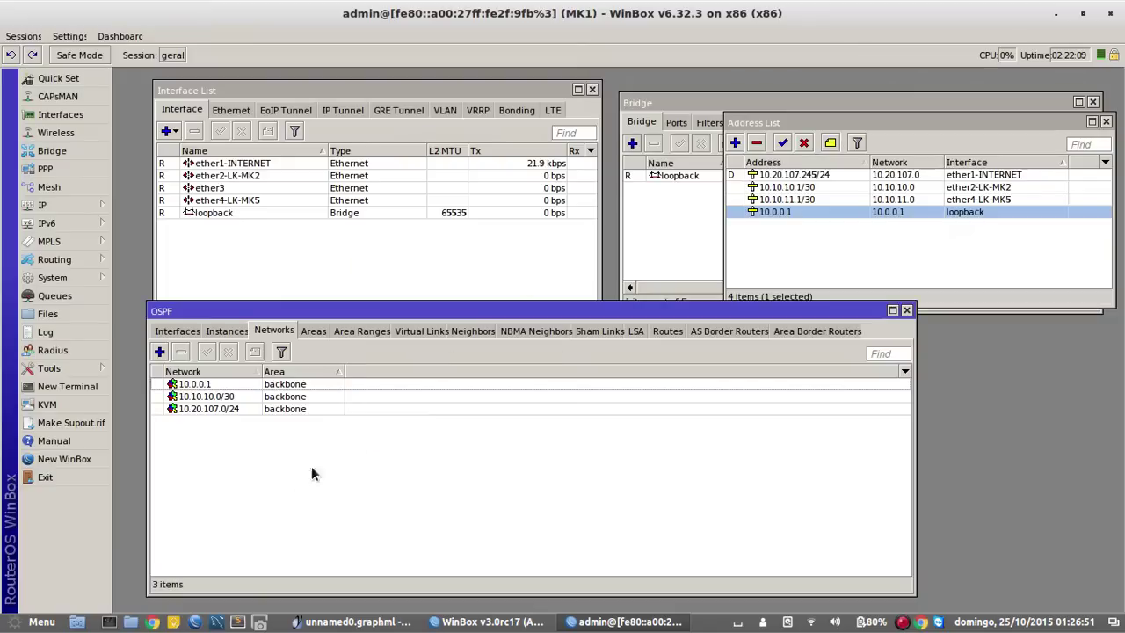
Check the MK1–MK5 link in the yEd diagram, return to WinBox and add OSPF network 10.10.11.0/30 in area-um.
{"action": "left_click", "coordinate": [810, 201]}
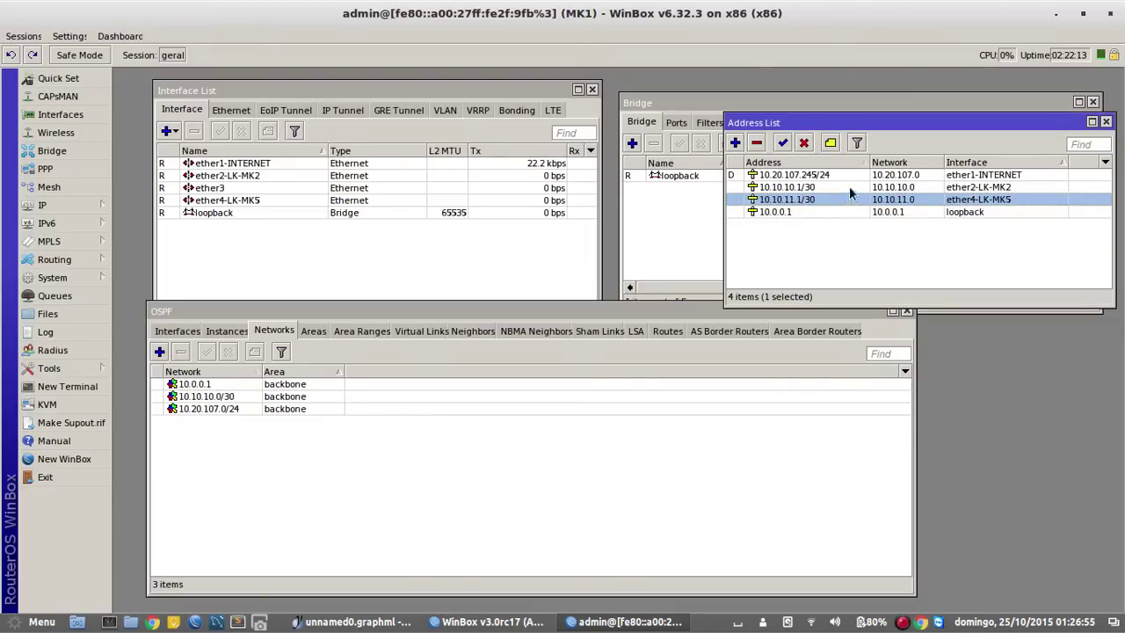
{"action": "left_click", "coordinate": [356, 622]}
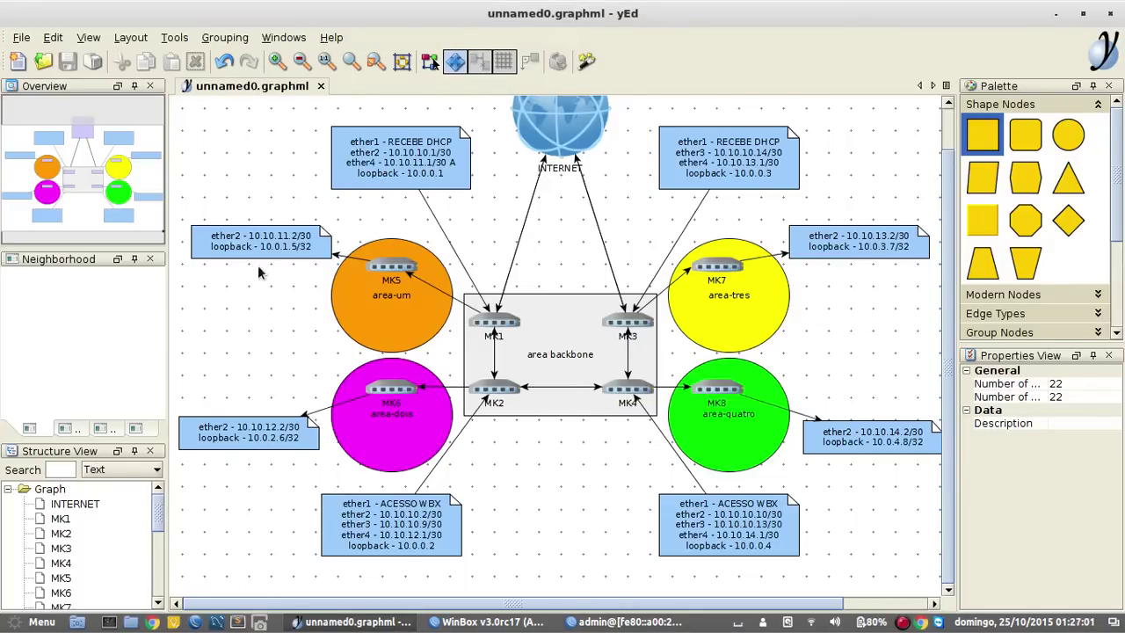
{"action": "left_click", "coordinate": [626, 622]}
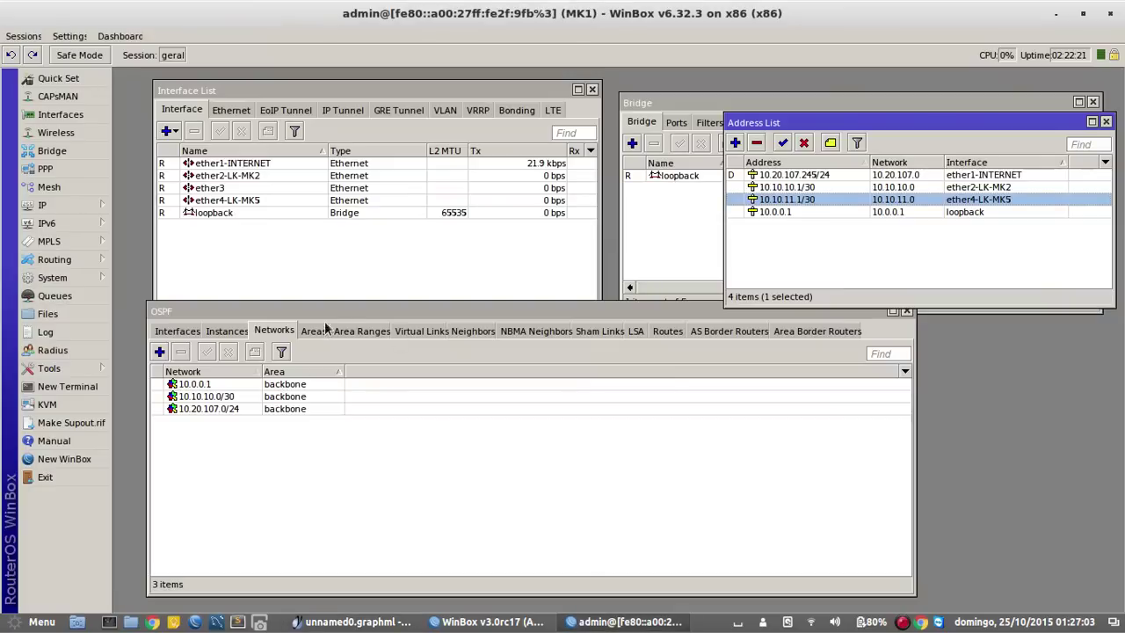
{"action": "left_click", "coordinate": [159, 352]}
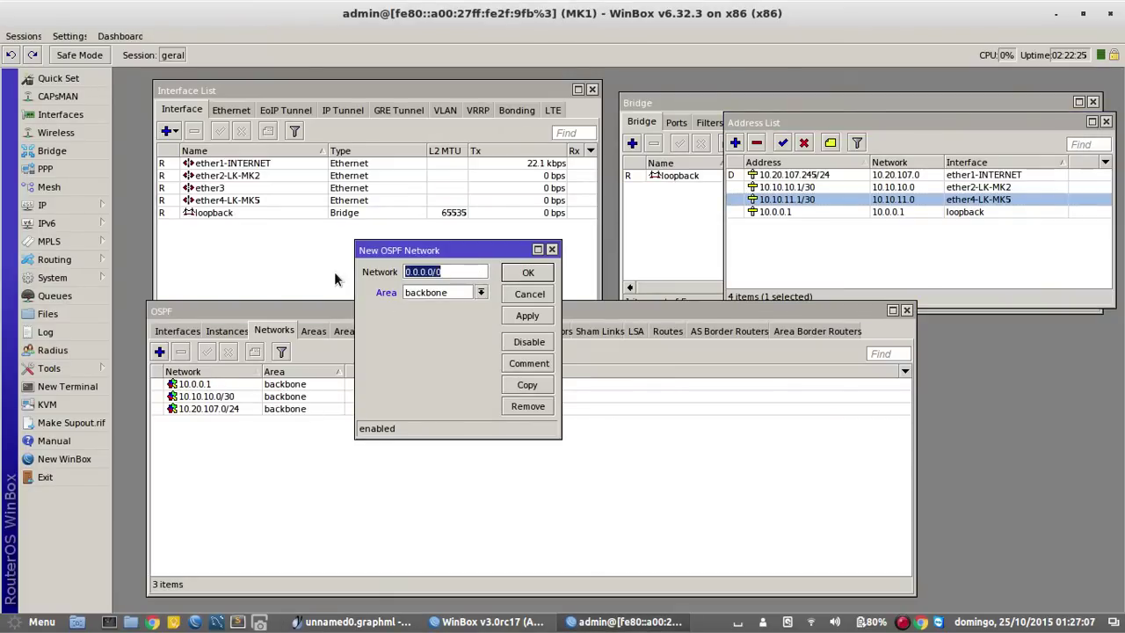
{"action": "type", "text": "10.10.11.0/30"}
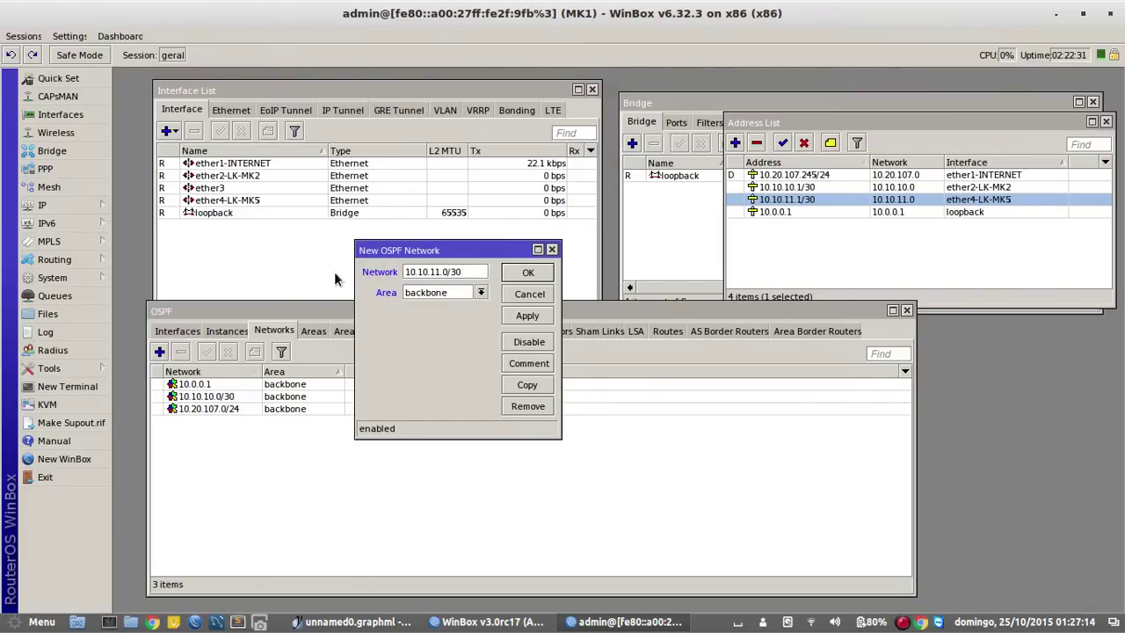
{"action": "left_click", "coordinate": [481, 291]}
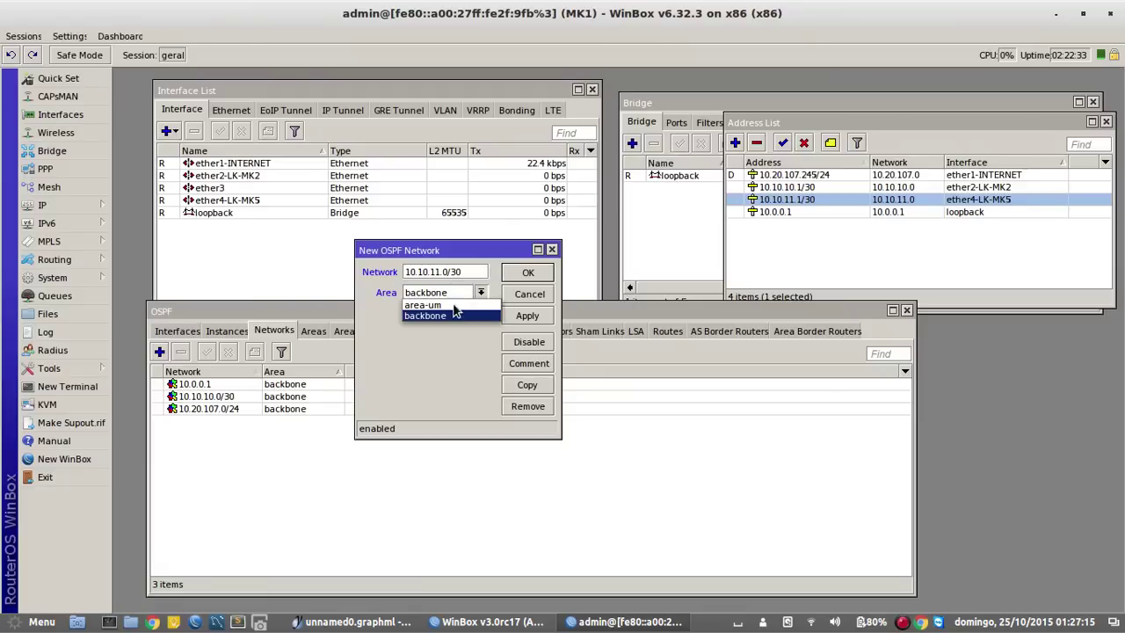
{"action": "left_click", "coordinate": [444, 315]}
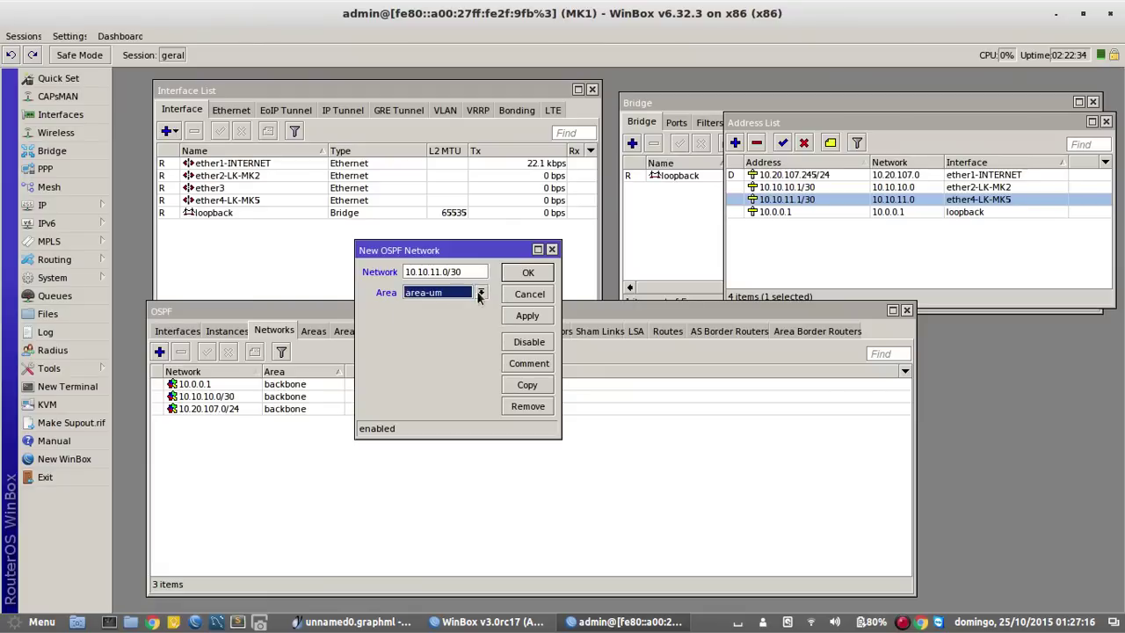
{"action": "left_click", "coordinate": [526, 273]}
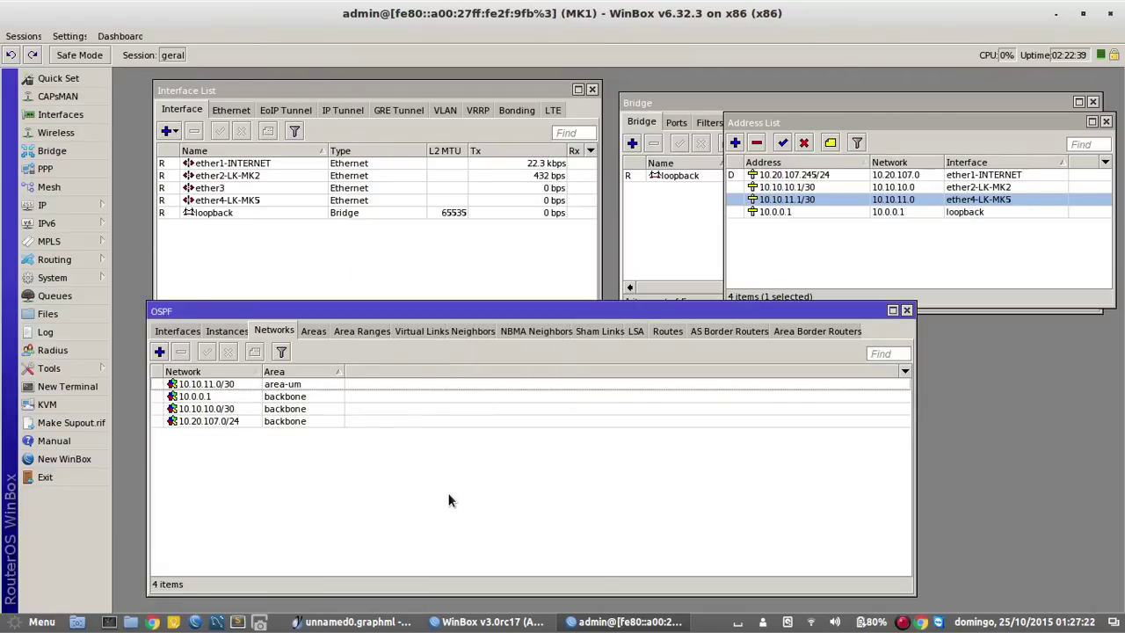
Clear the selection in the Address List and make its window slightly shorter.
{"action": "left_click", "coordinate": [844, 246]}
{"action": "left_click_drag", "start_coordinate": [923, 307], "coordinate": [936, 291]}
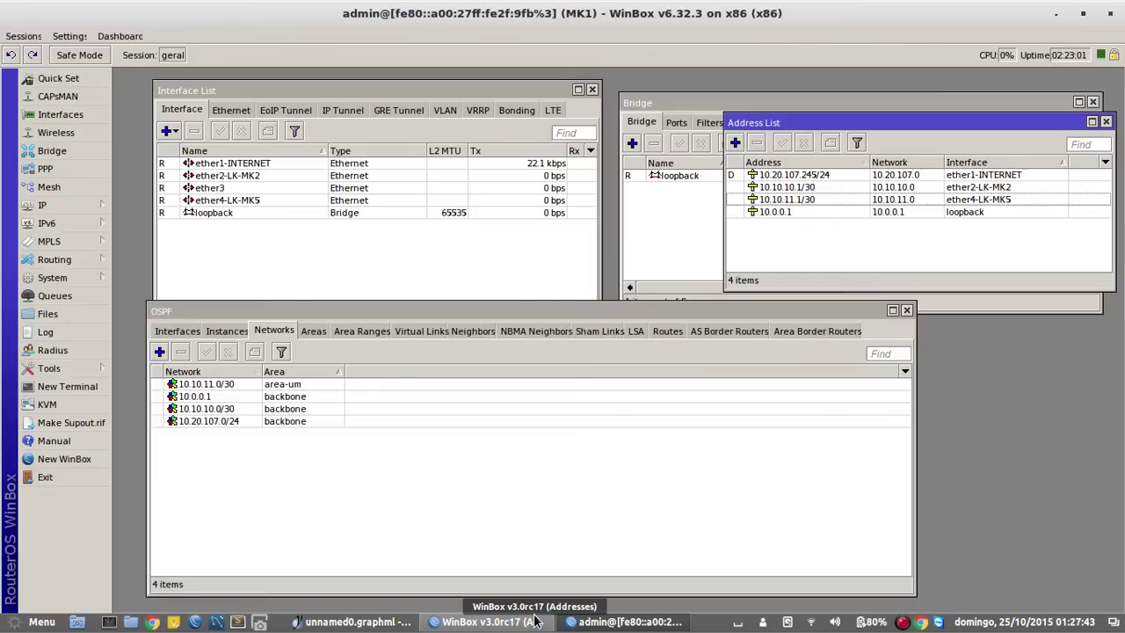
{"action": "left_click", "coordinate": [904, 624]}
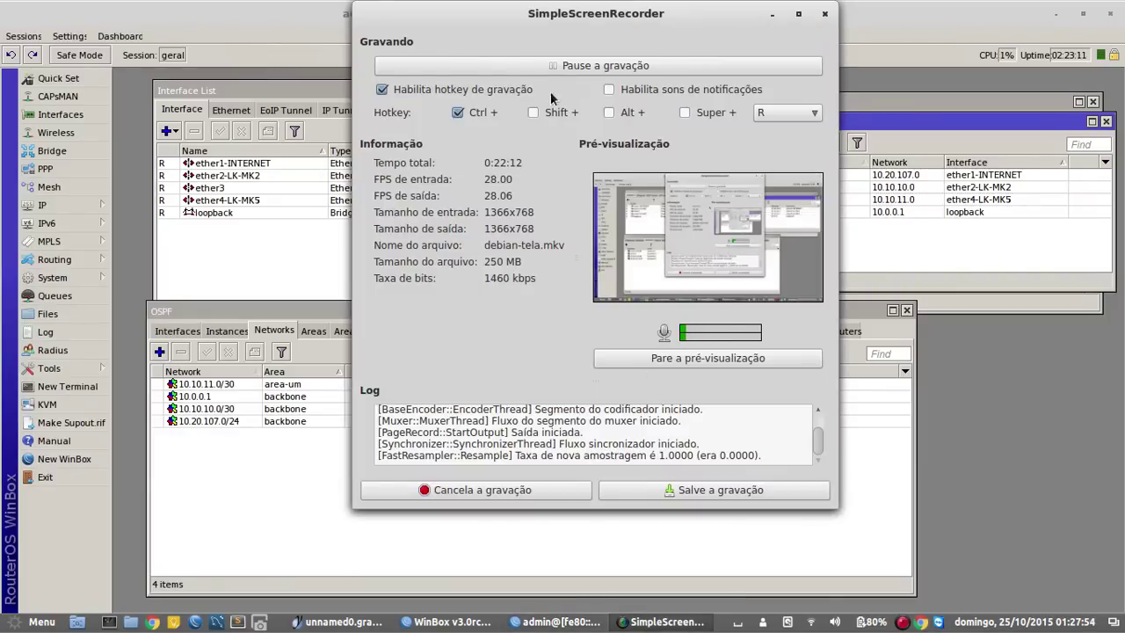
{"action": "left_click", "coordinate": [568, 69]}
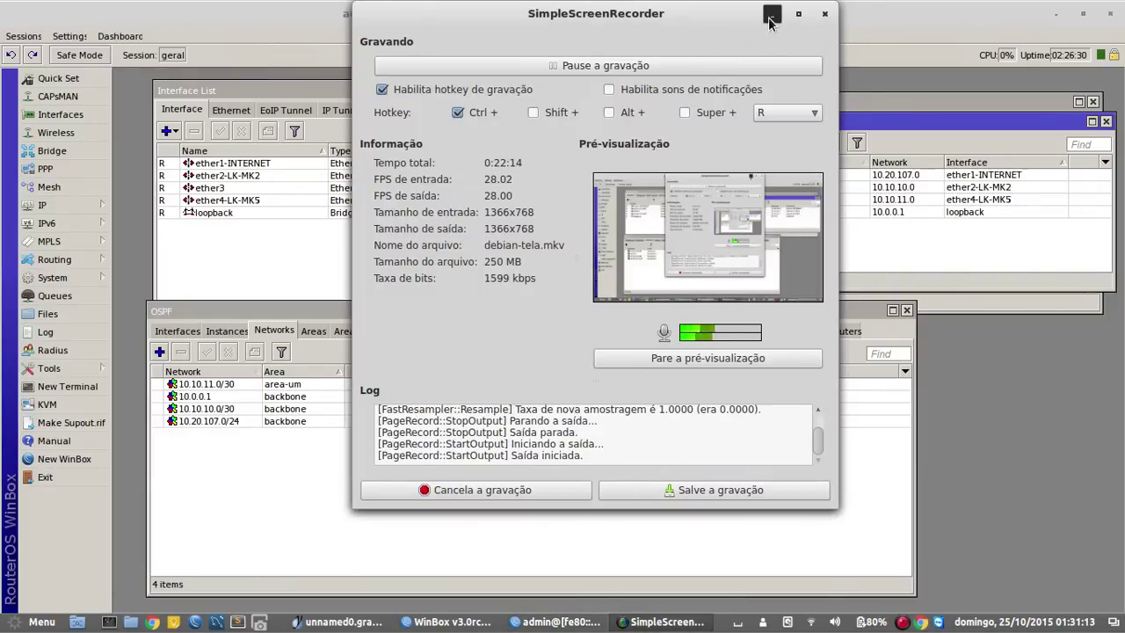
{"action": "left_click", "coordinate": [771, 14]}
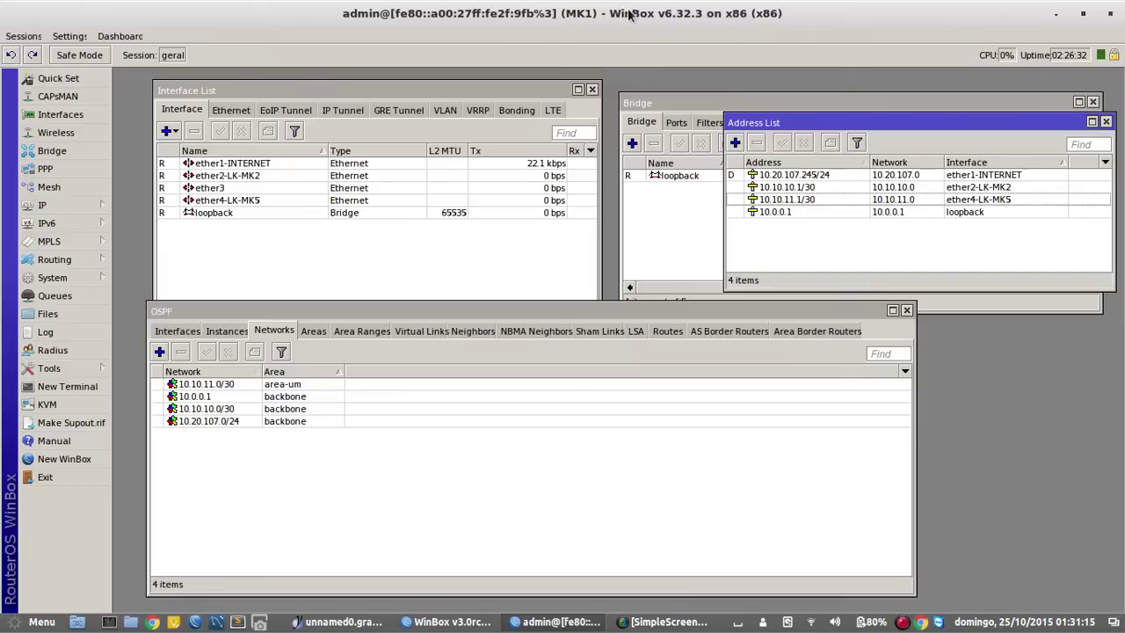
Bring the Interface List in front of the OSPF window and move the Address List lower to uncover the Bridge window.
{"action": "left_click", "coordinate": [583, 488]}
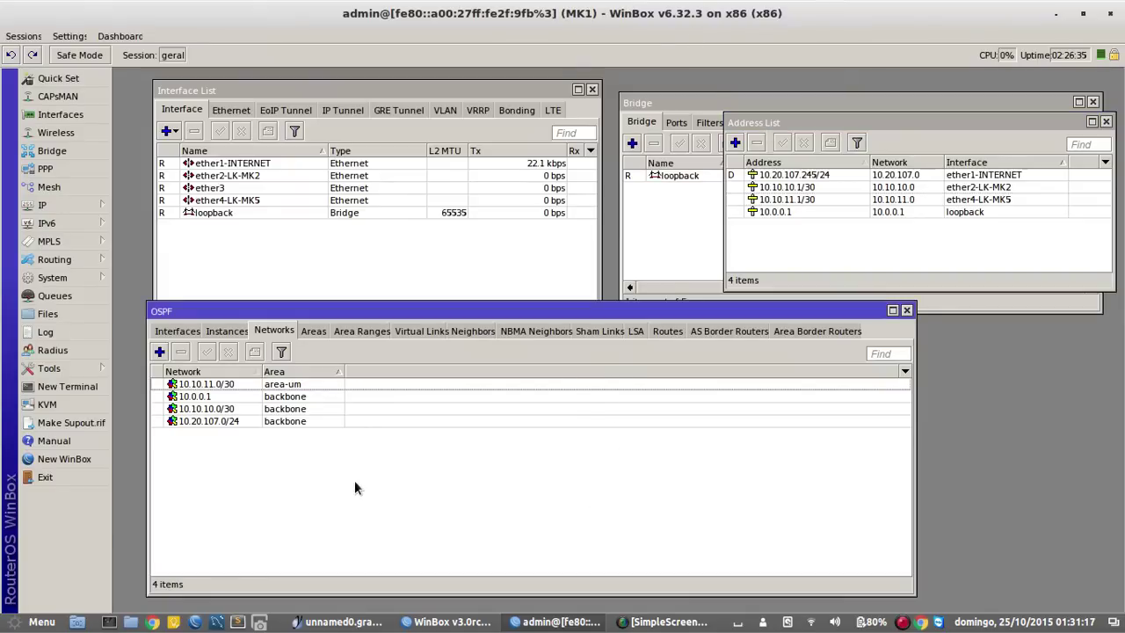
{"action": "left_click", "coordinate": [517, 281]}
{"action": "left_click_drag", "start_coordinate": [475, 478], "coordinate": [495, 299]}
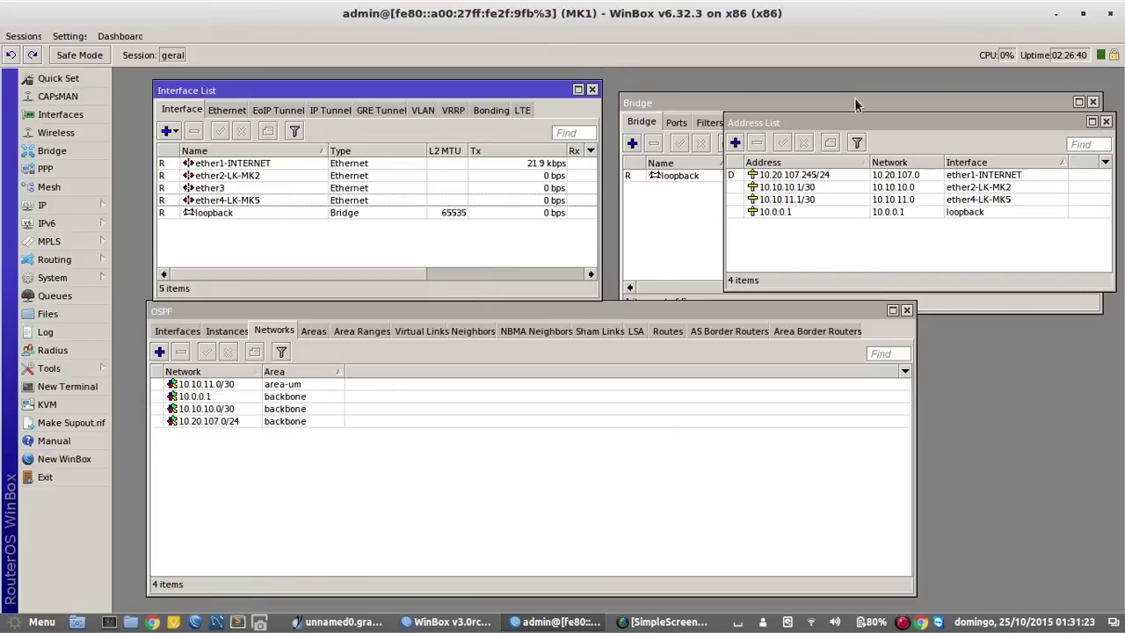
{"action": "left_click_drag", "start_coordinate": [874, 131], "coordinate": [839, 215]}
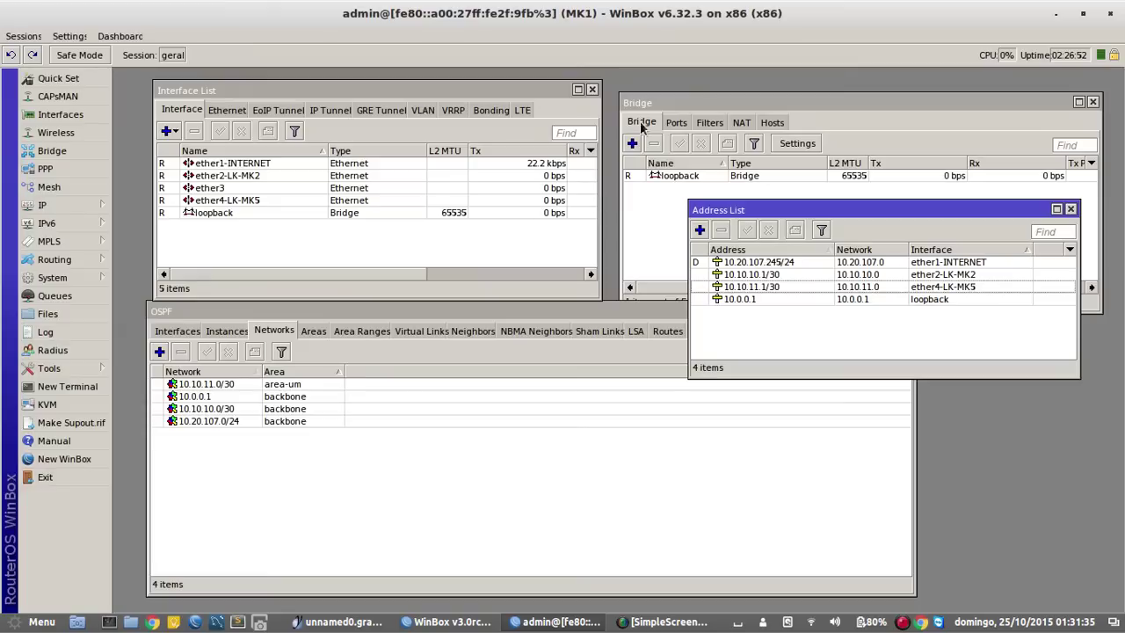
Connect to neighbor MK2 from the WinBox address window and dismiss the RouterOS welcome notice.
{"action": "left_click", "coordinate": [448, 621]}
{"action": "left_click", "coordinate": [719, 401]}
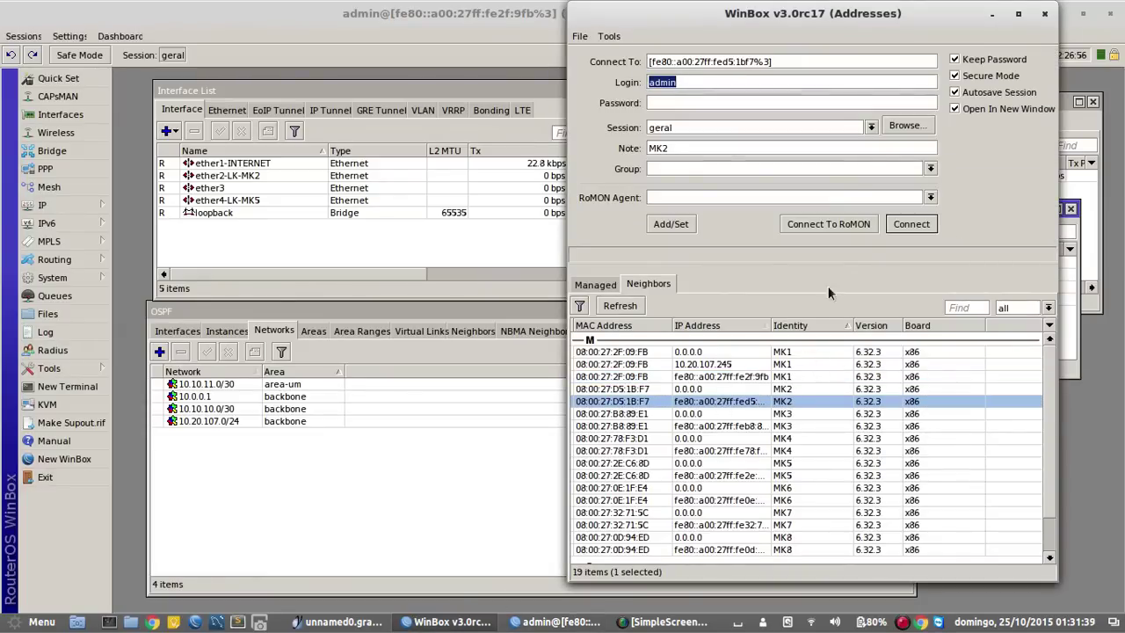
{"action": "left_click", "coordinate": [911, 225]}
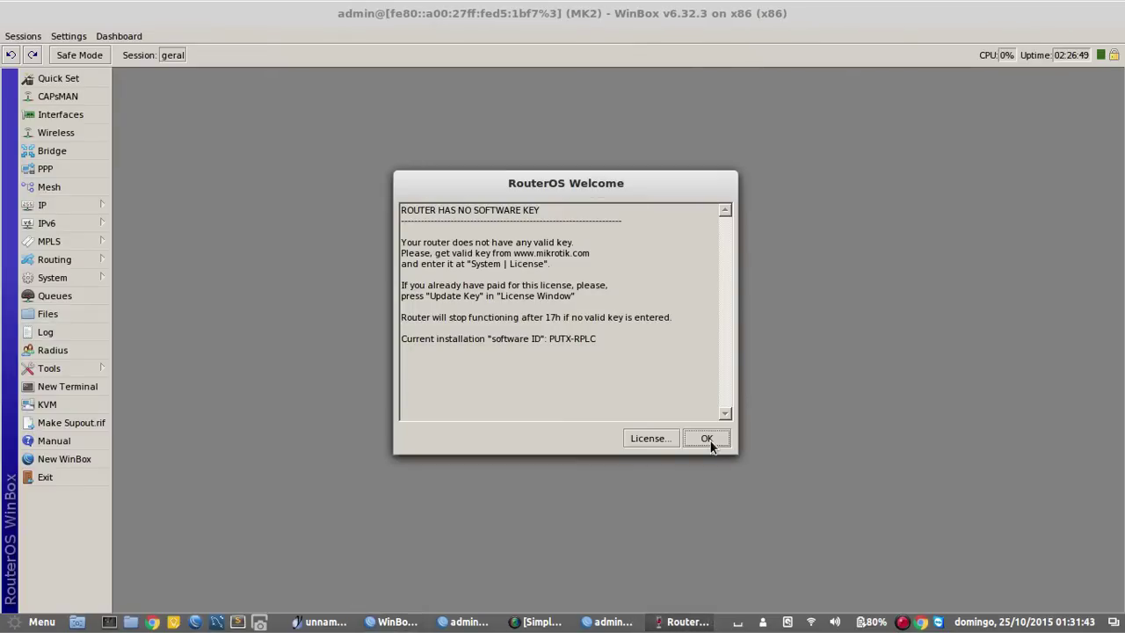
{"action": "left_click", "coordinate": [708, 437]}
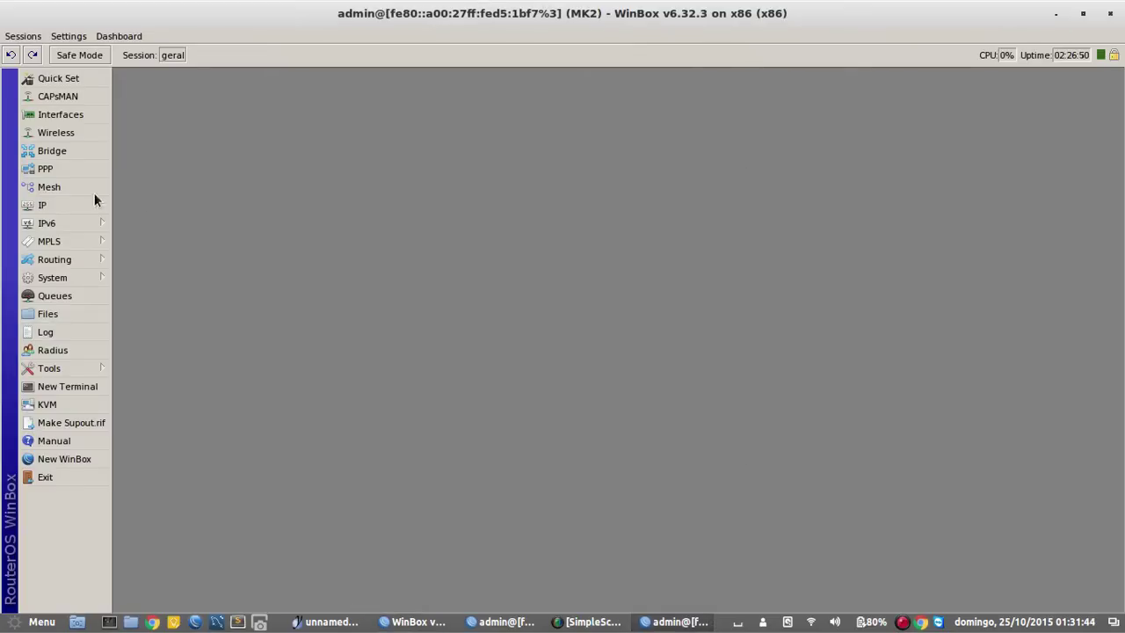
Create a bridge interface named loopback on MK2.
{"action": "left_click", "coordinate": [75, 155]}
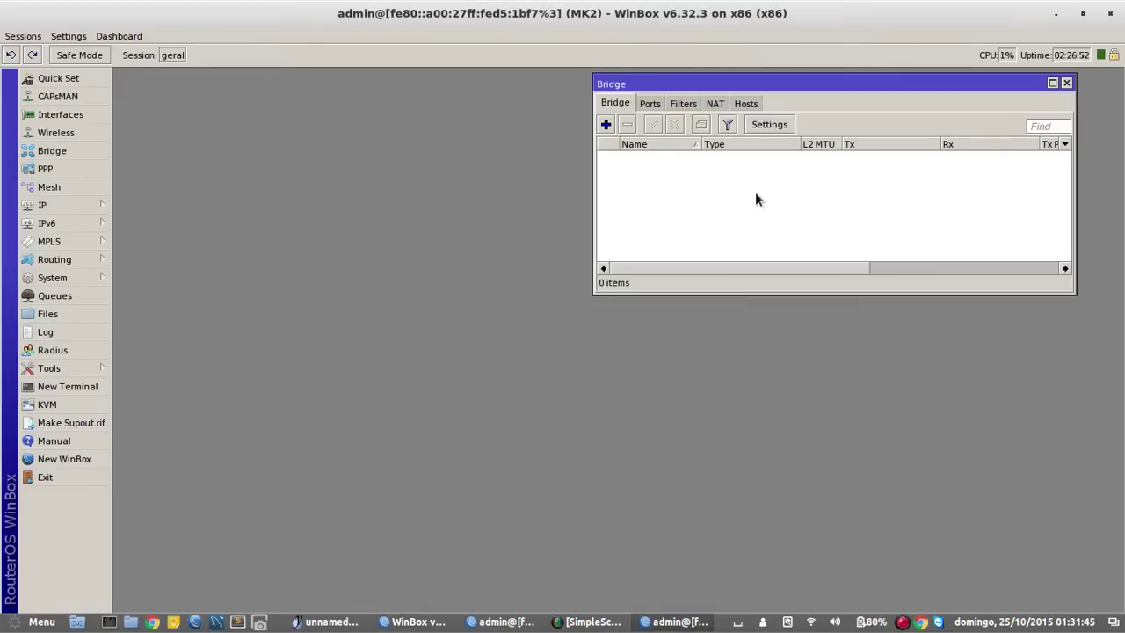
{"action": "left_click", "coordinate": [606, 124]}
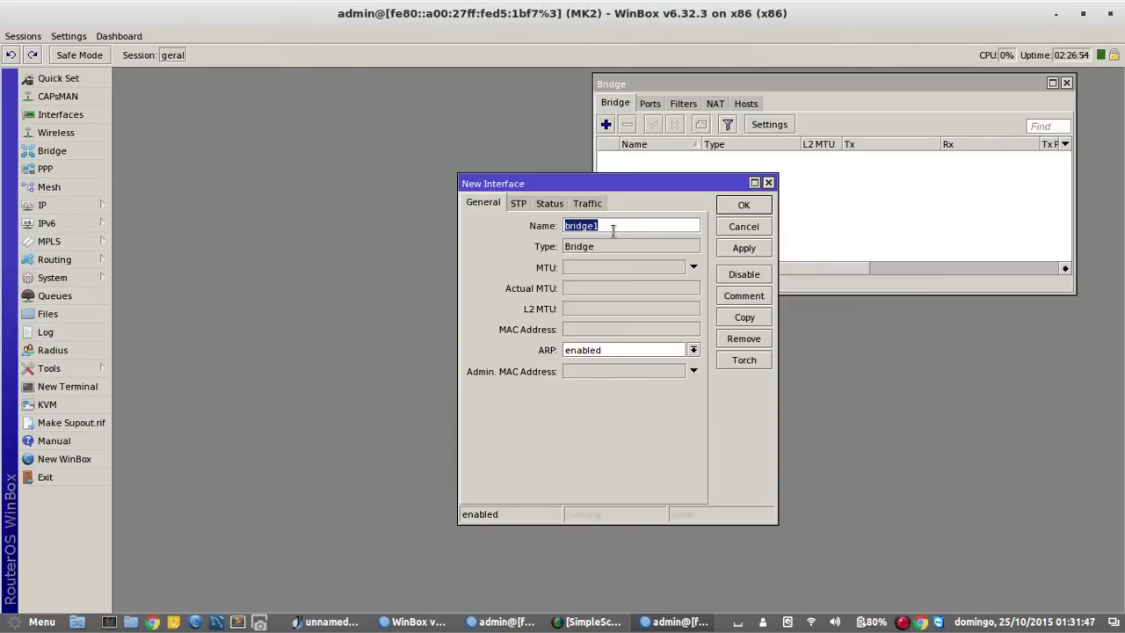
{"action": "type", "text": "loopback"}
{"action": "left_click", "coordinate": [744, 204]}
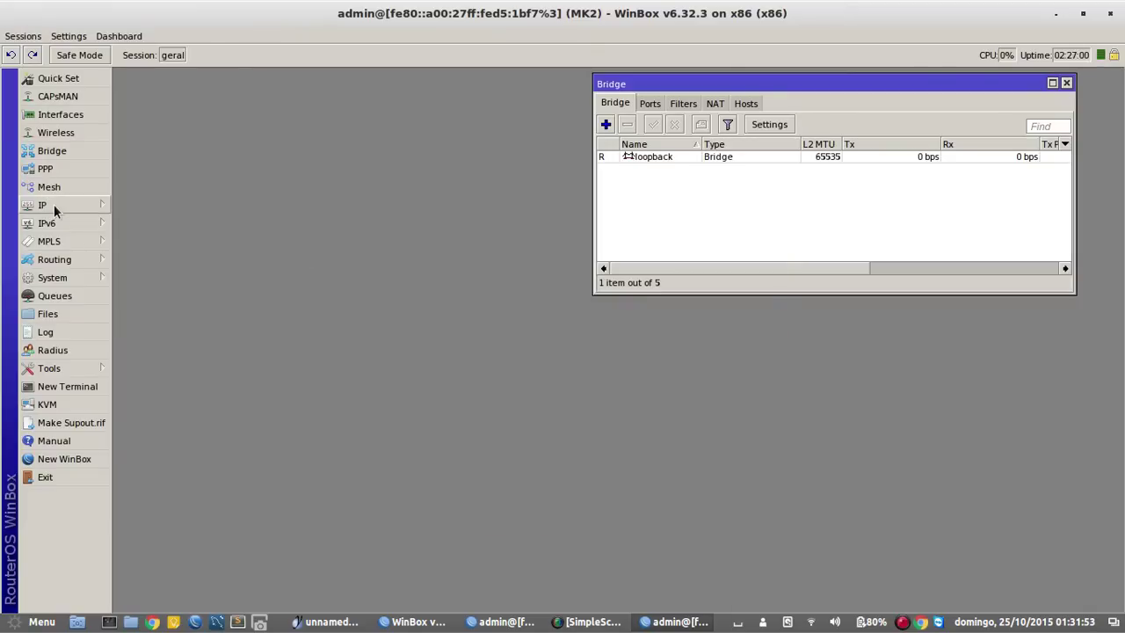
Check MK2's links in the yEd diagram, return to WinBox and rename interface ether2 to ether2-LK-MK1.
{"action": "left_click", "coordinate": [76, 115]}
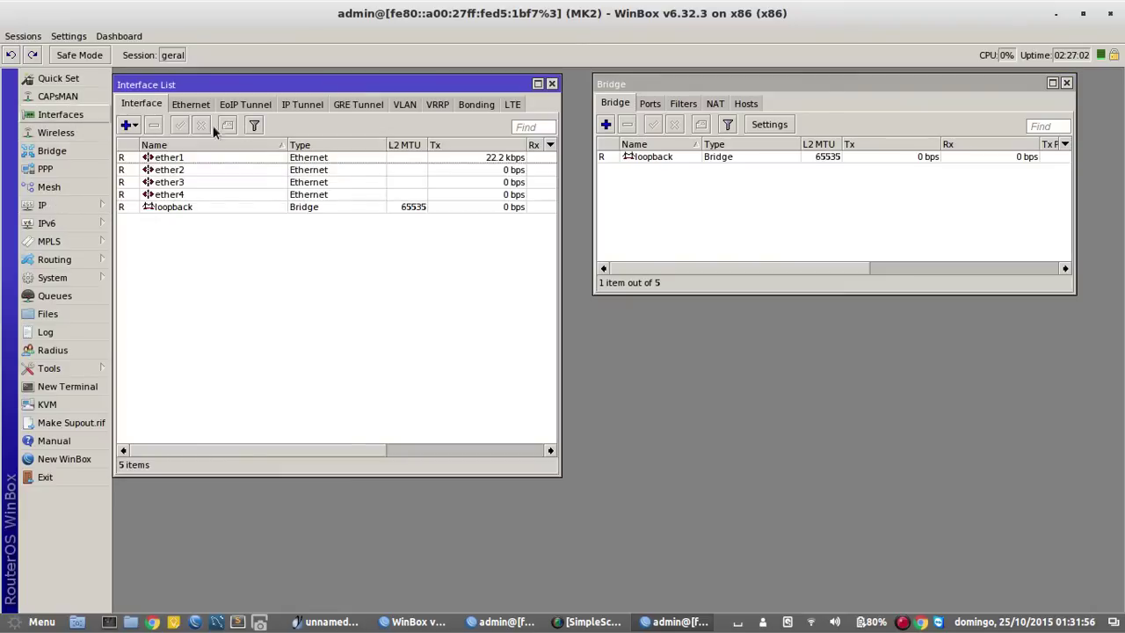
{"action": "left_click_drag", "start_coordinate": [296, 96], "coordinate": [321, 113]}
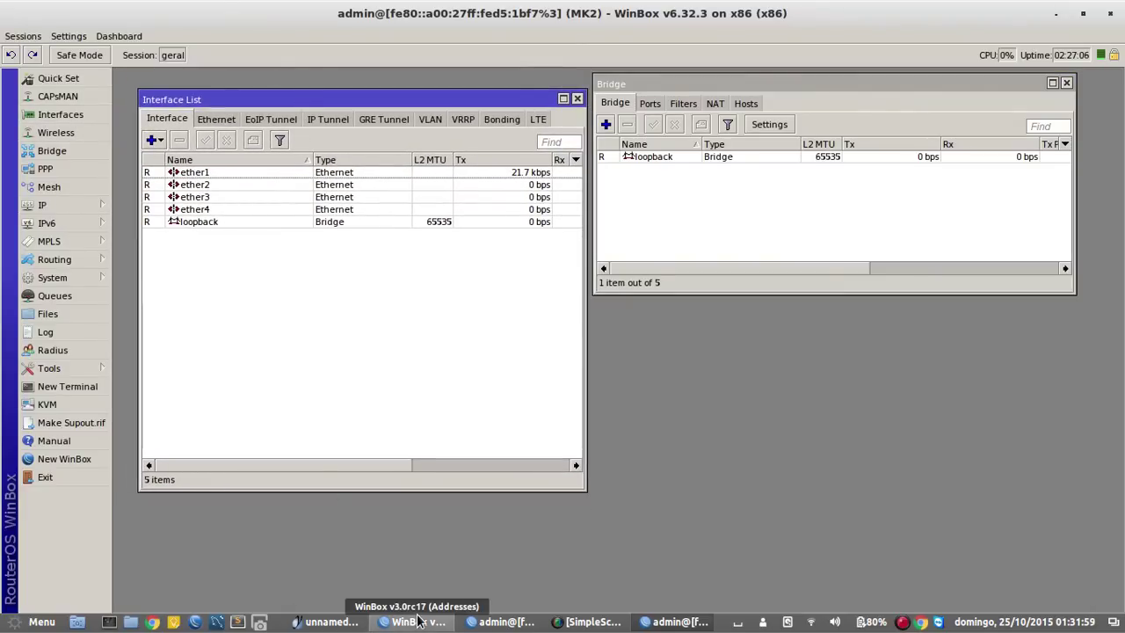
{"action": "left_click", "coordinate": [351, 622]}
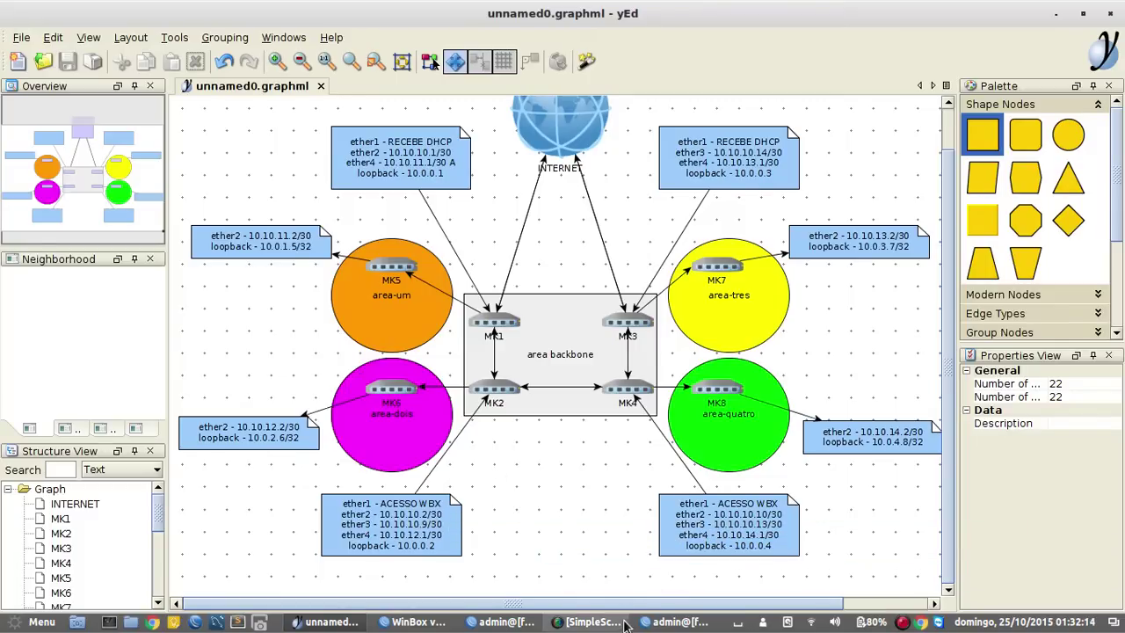
{"action": "left_click", "coordinate": [689, 623]}
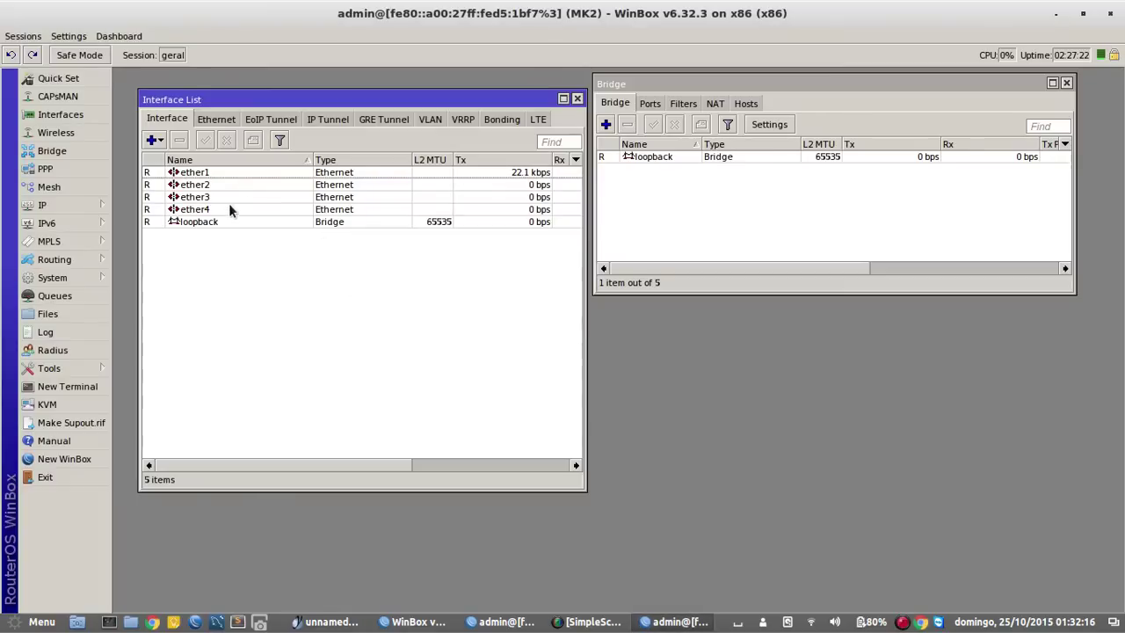
{"action": "double_click", "coordinate": [209, 185]}
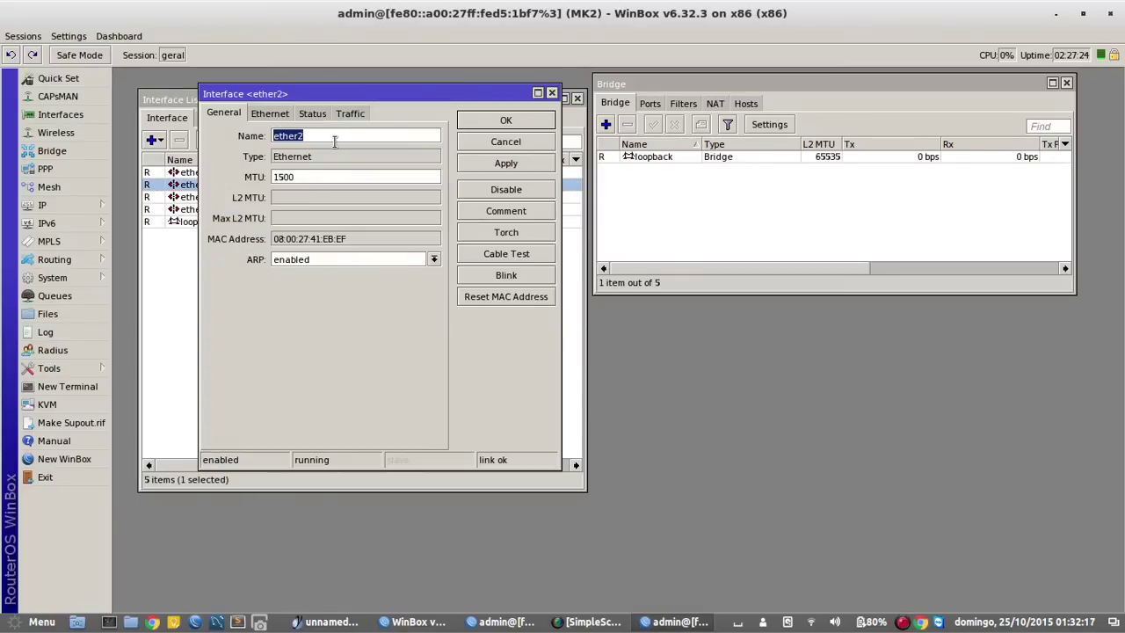
{"action": "left_click", "coordinate": [335, 141]}
{"action": "type", "text": "-LK=-"}
{"action": "key", "text": "BackSpace"}
{"action": "left_click", "coordinate": [478, 118]}
Rename interface ether3 to ether3-LK-MK4 on MK2.
{"action": "double_click", "coordinate": [203, 197]}
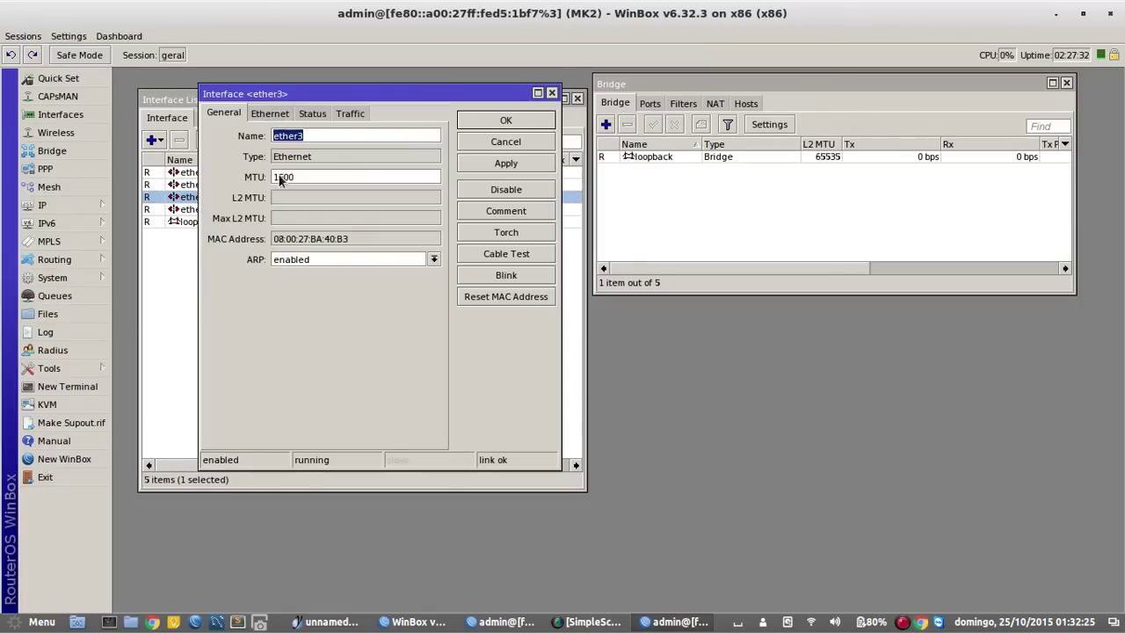
{"action": "left_click", "coordinate": [349, 142]}
{"action": "type", "text": "-LK-MK4"}
{"action": "left_click", "coordinate": [492, 123]}
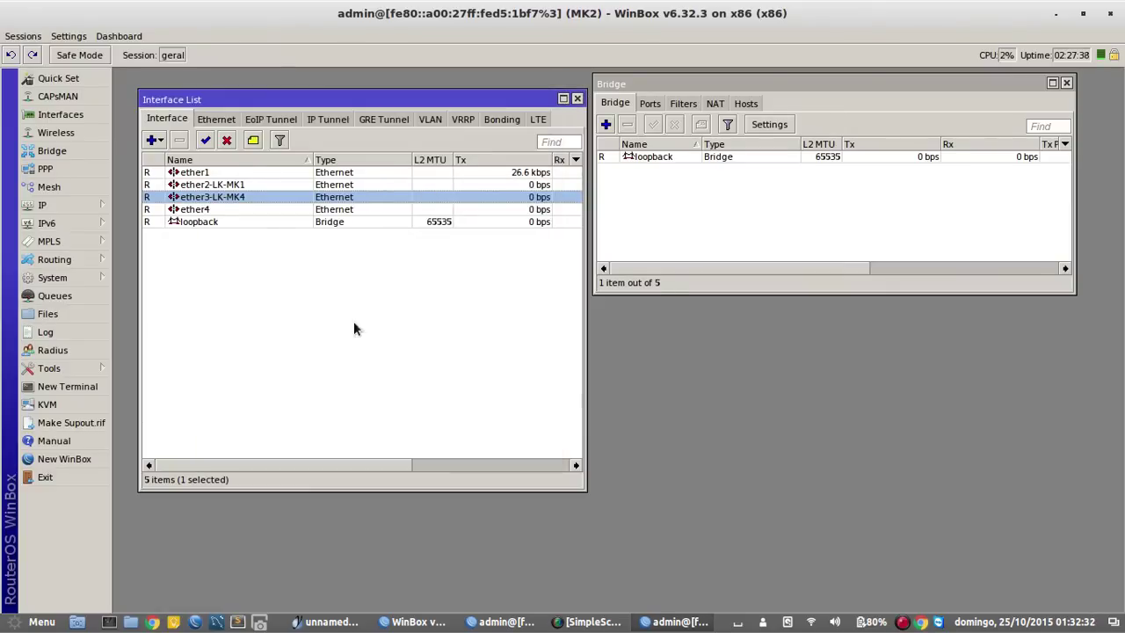
Check MK2's remaining link in the yEd diagram, return to WinBox and rename interface ether4 to ether4-LK-MK6.
{"action": "left_click", "coordinate": [326, 622]}
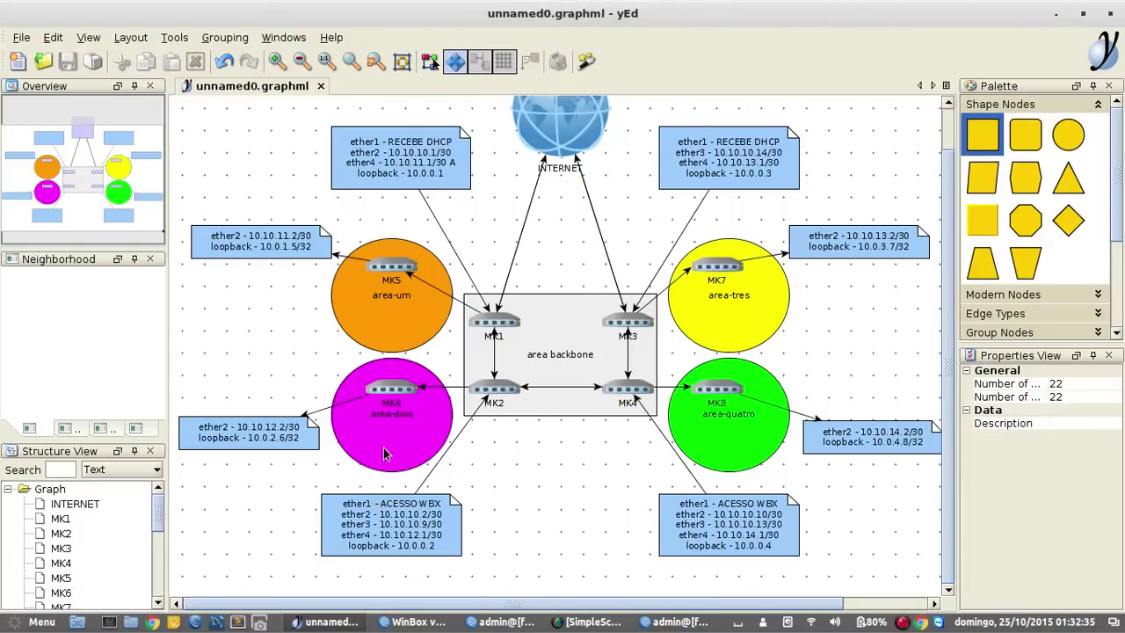
{"action": "left_click", "coordinate": [665, 625]}
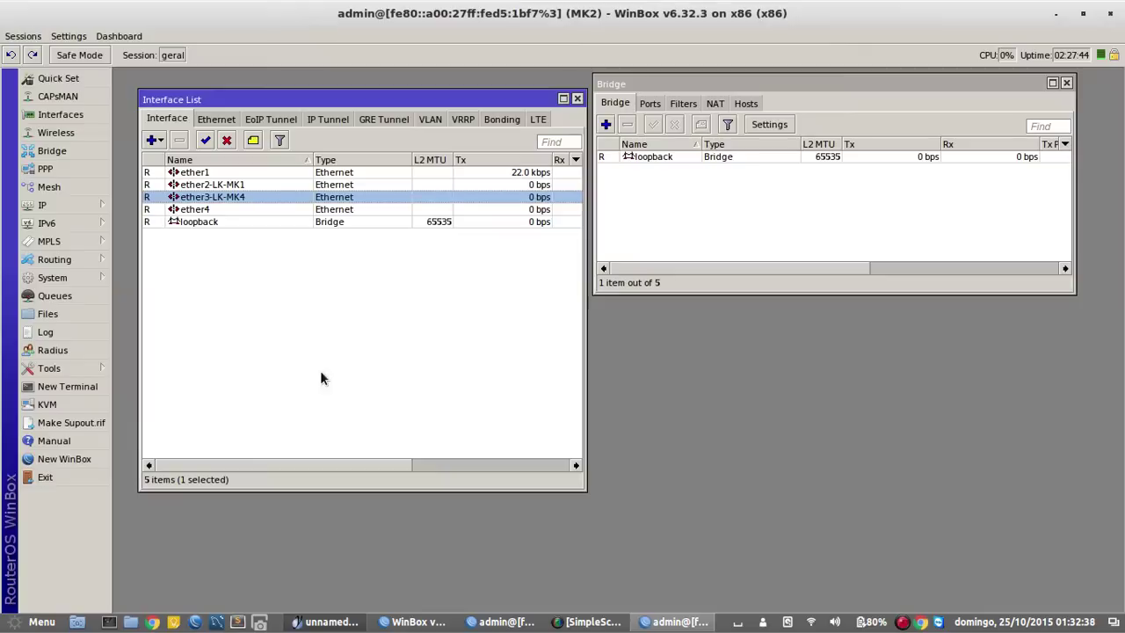
{"action": "double_click", "coordinate": [218, 208]}
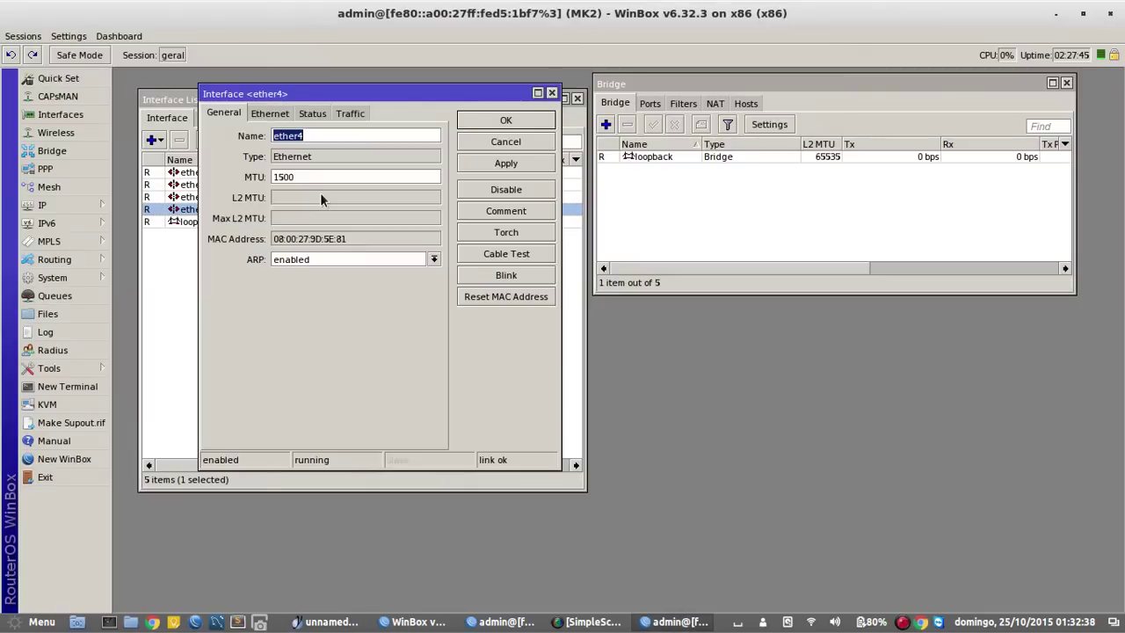
{"action": "left_click", "coordinate": [339, 133]}
{"action": "type", "text": "-LK"}
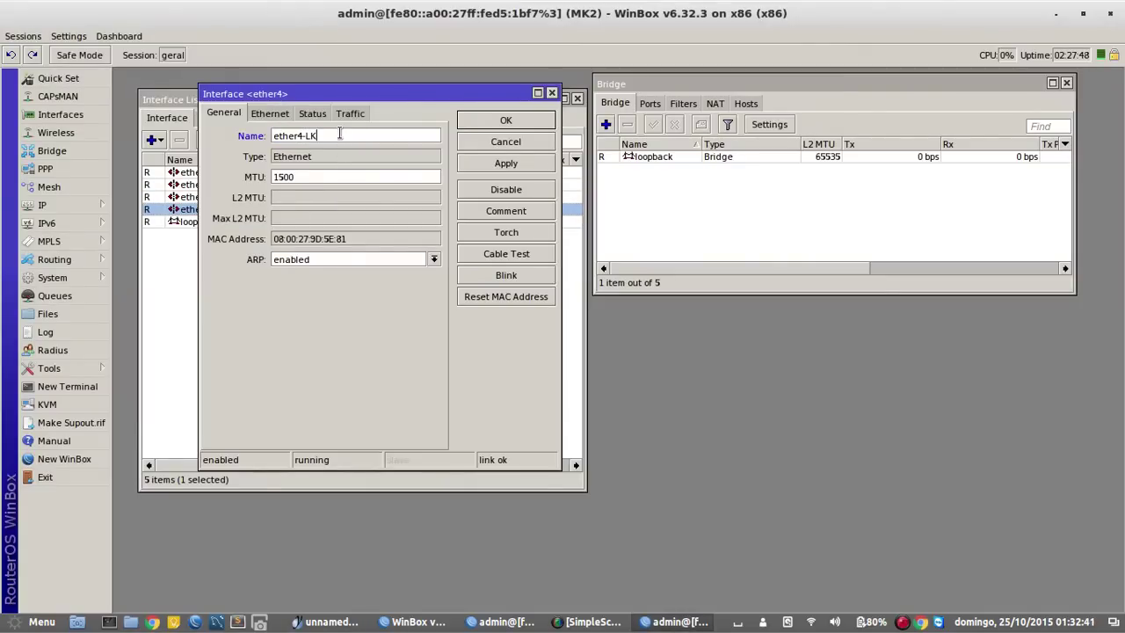
{"action": "type", "text": "-MK6"}
{"action": "left_click", "coordinate": [506, 120]}
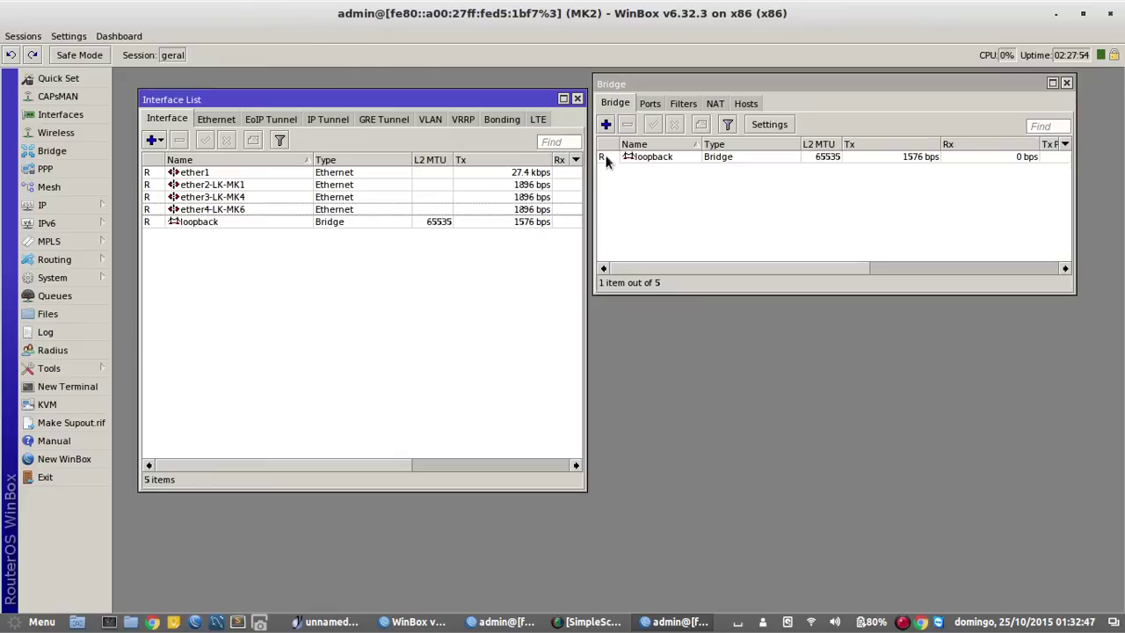
Open MK2's IP address list and assign address 10.0.0.2 to the loopback interface.
{"action": "left_click", "coordinate": [606, 124]}
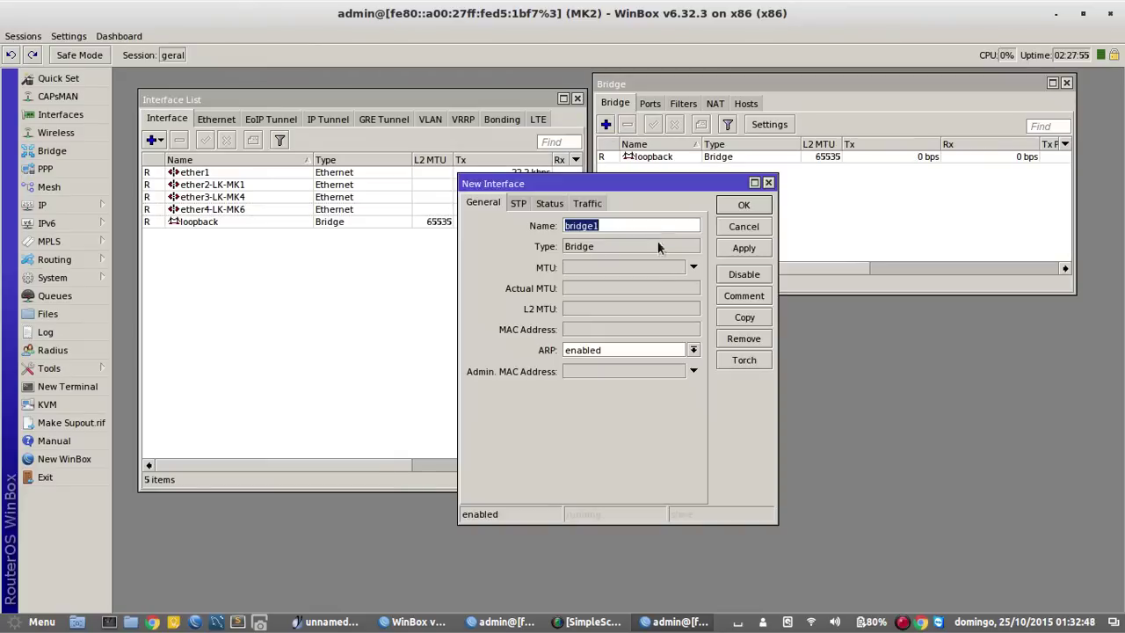
{"action": "left_click", "coordinate": [739, 227]}
{"action": "left_click", "coordinate": [78, 206]}
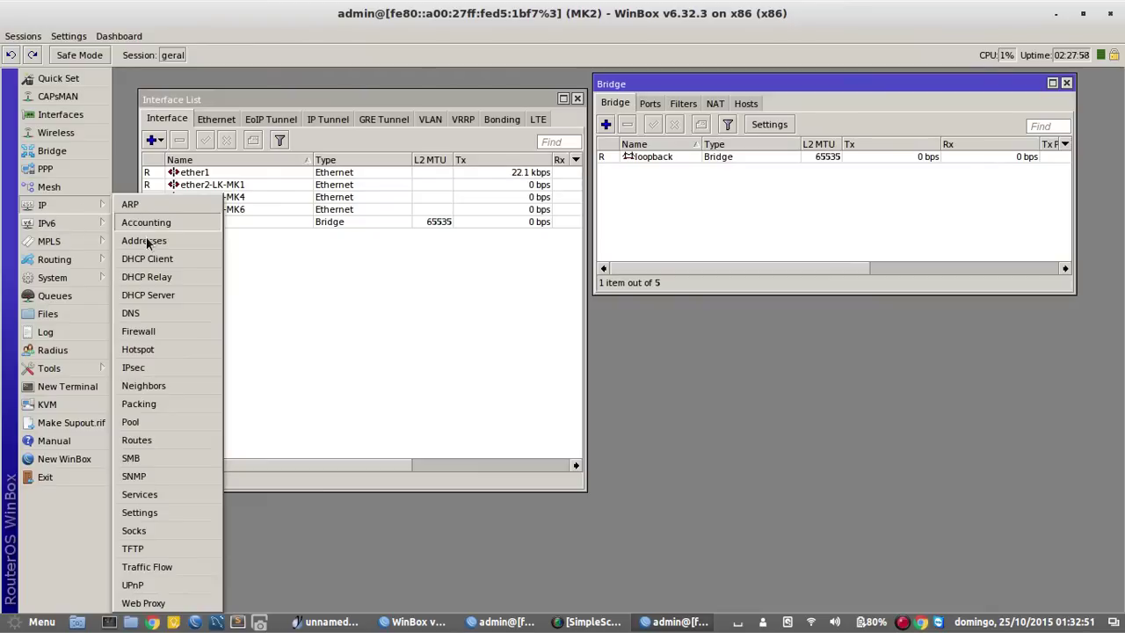
{"action": "left_click", "coordinate": [146, 237]}
{"action": "left_click", "coordinate": [716, 199]}
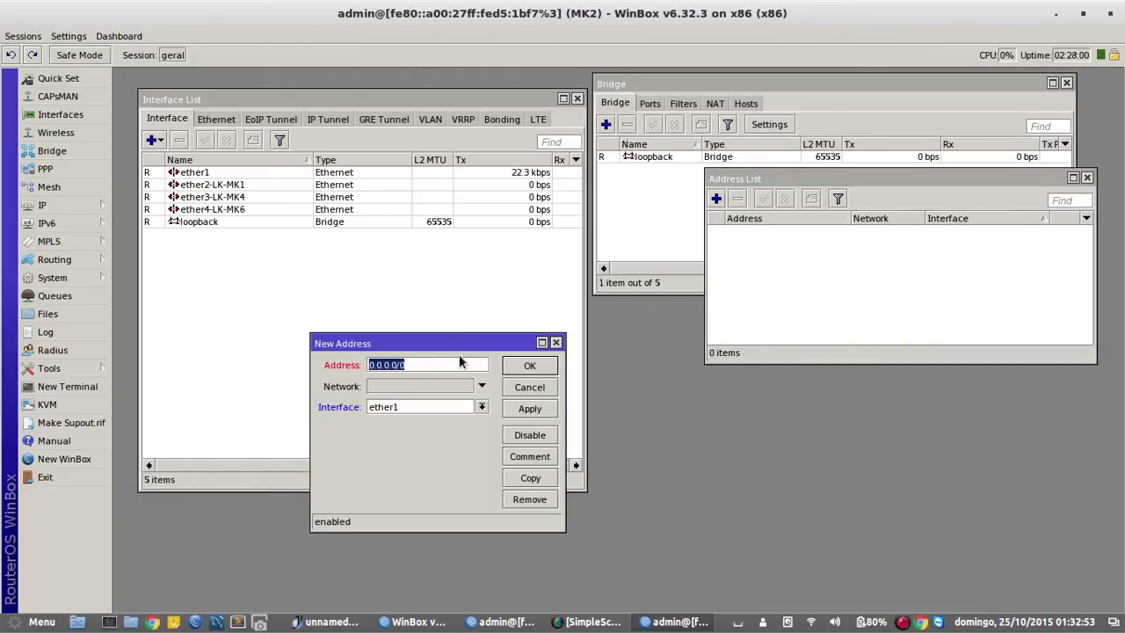
{"action": "left_click_drag", "start_coordinate": [484, 343], "coordinate": [877, 224]}
{"action": "left_click", "coordinate": [796, 287]}
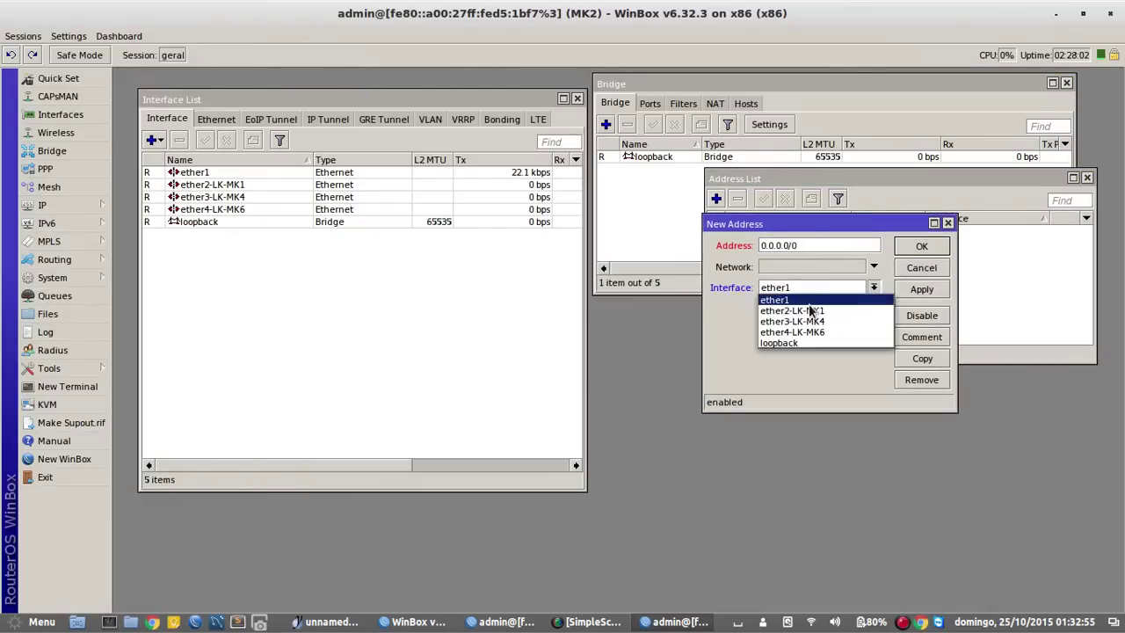
{"action": "left_click", "coordinate": [809, 336]}
{"action": "left_click", "coordinate": [817, 246]}
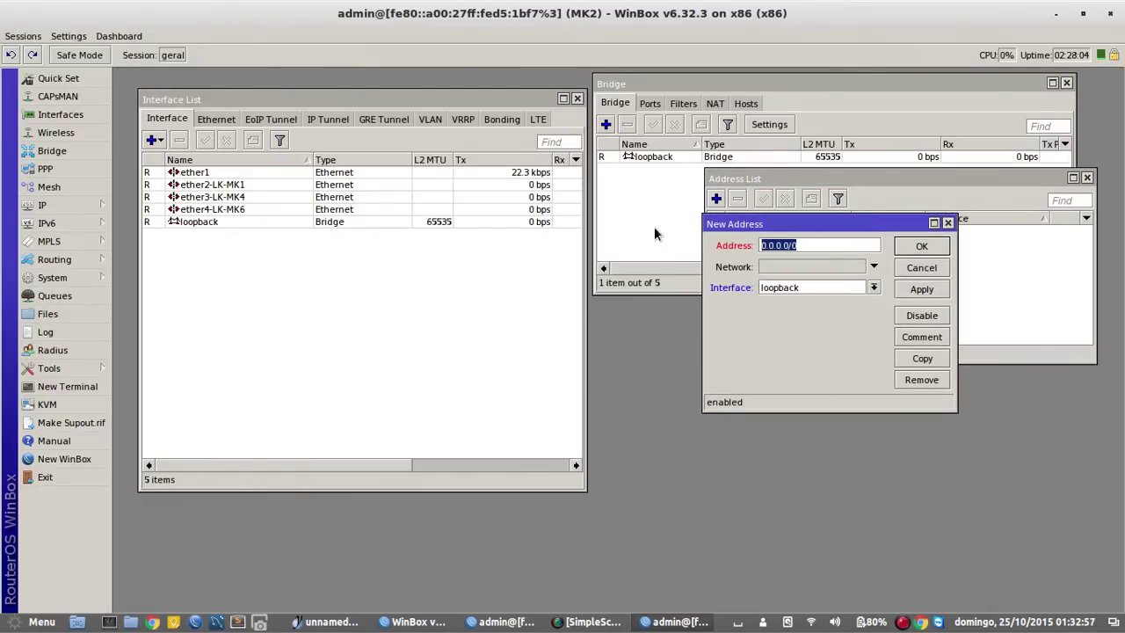
{"action": "type", "text": "10.0.0"}
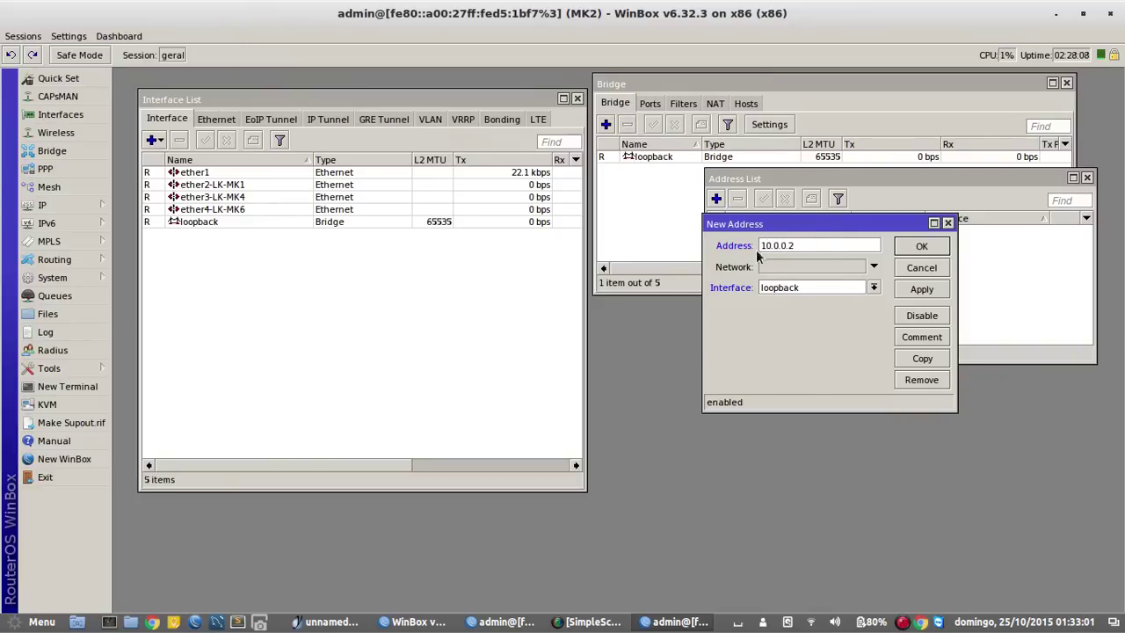
{"action": "left_click", "coordinate": [920, 247]}
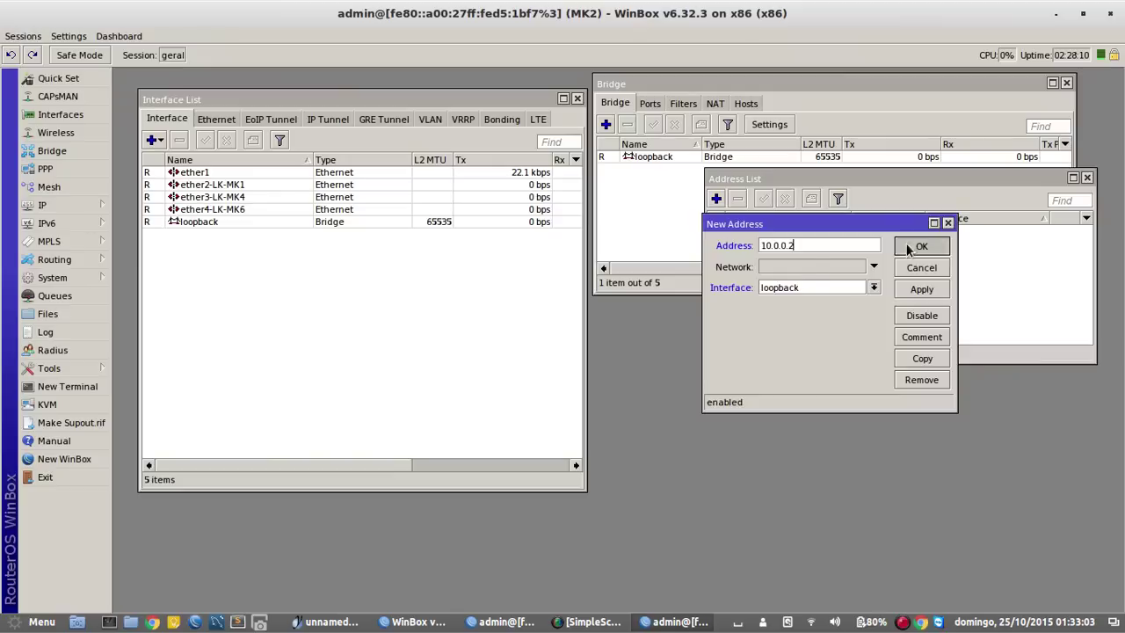
Assign address 10.10.10.2/30 to interface ether2-LK-MK1 on MK2.
{"action": "left_click", "coordinate": [265, 187]}
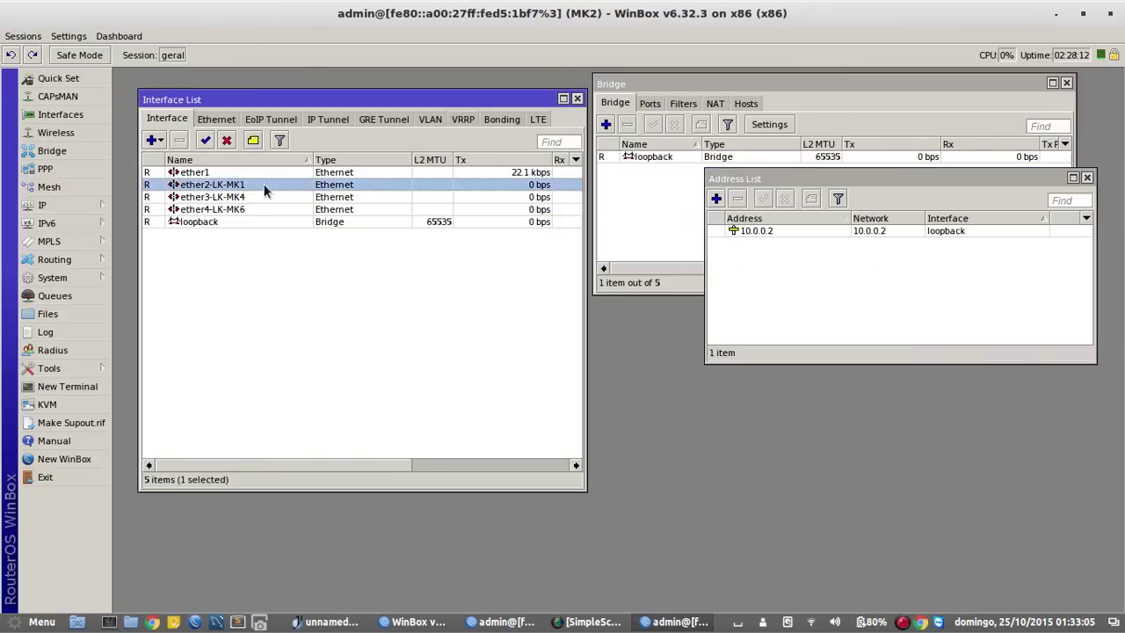
{"action": "left_click", "coordinate": [717, 198]}
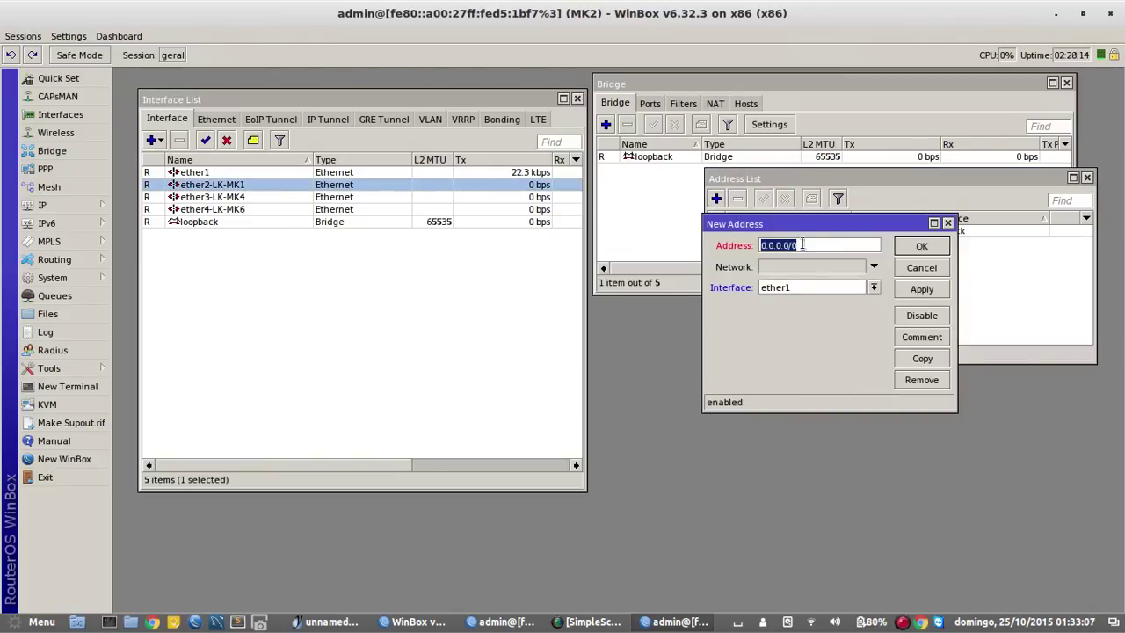
{"action": "left_click", "coordinate": [791, 288]}
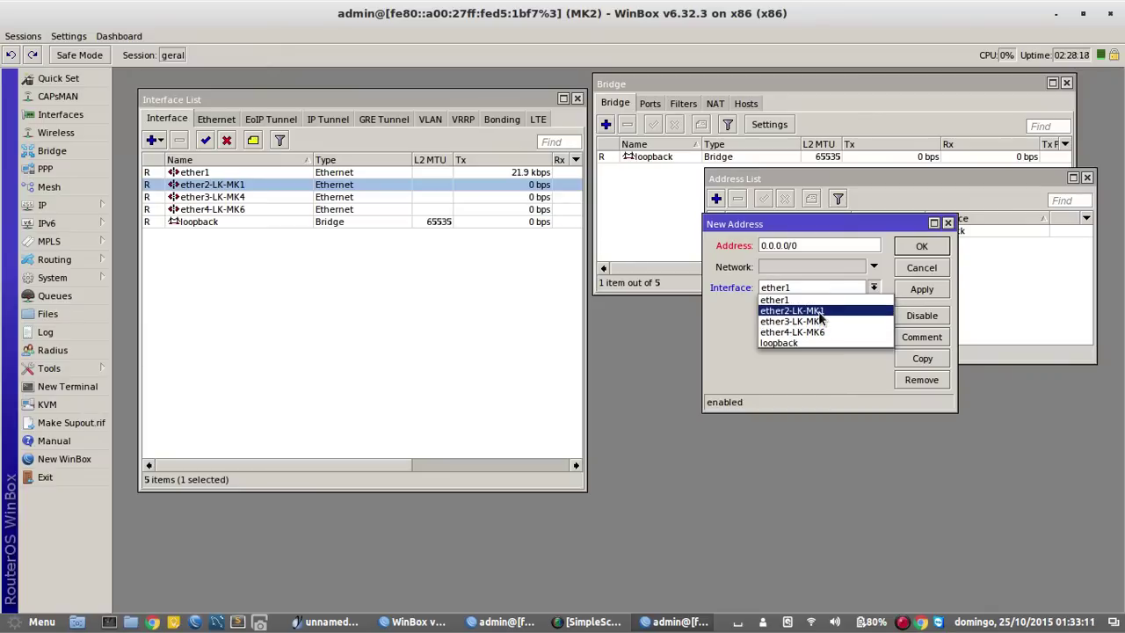
{"action": "left_click", "coordinate": [809, 311]}
{"action": "type", "text": "10"}
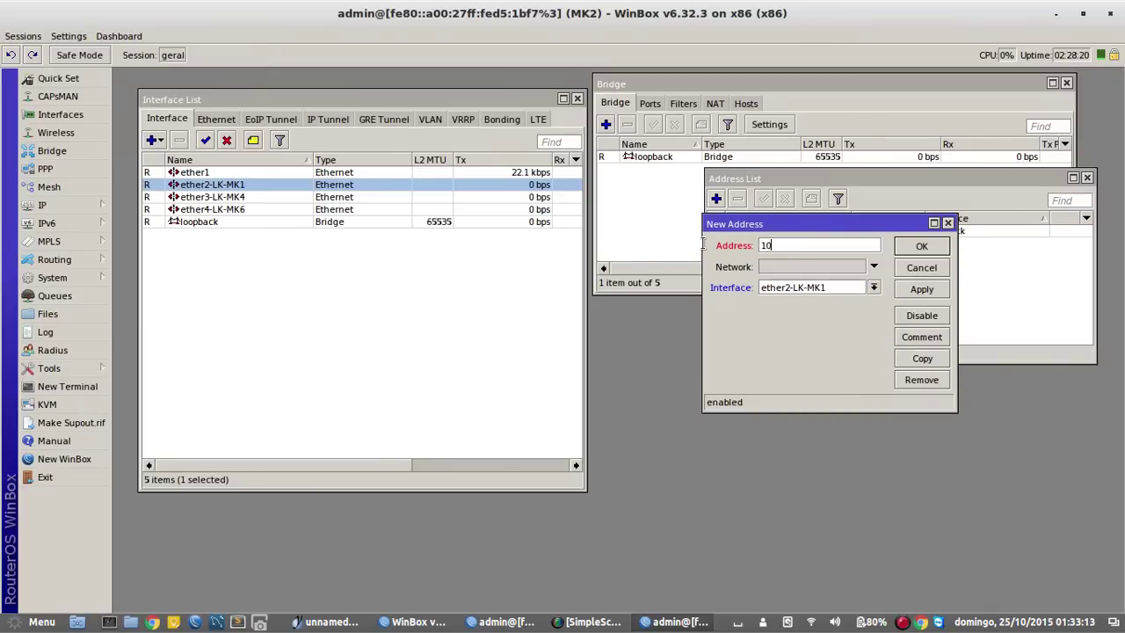
{"action": "type", "text": ".10.10.2/30"}
{"action": "left_click", "coordinate": [922, 249]}
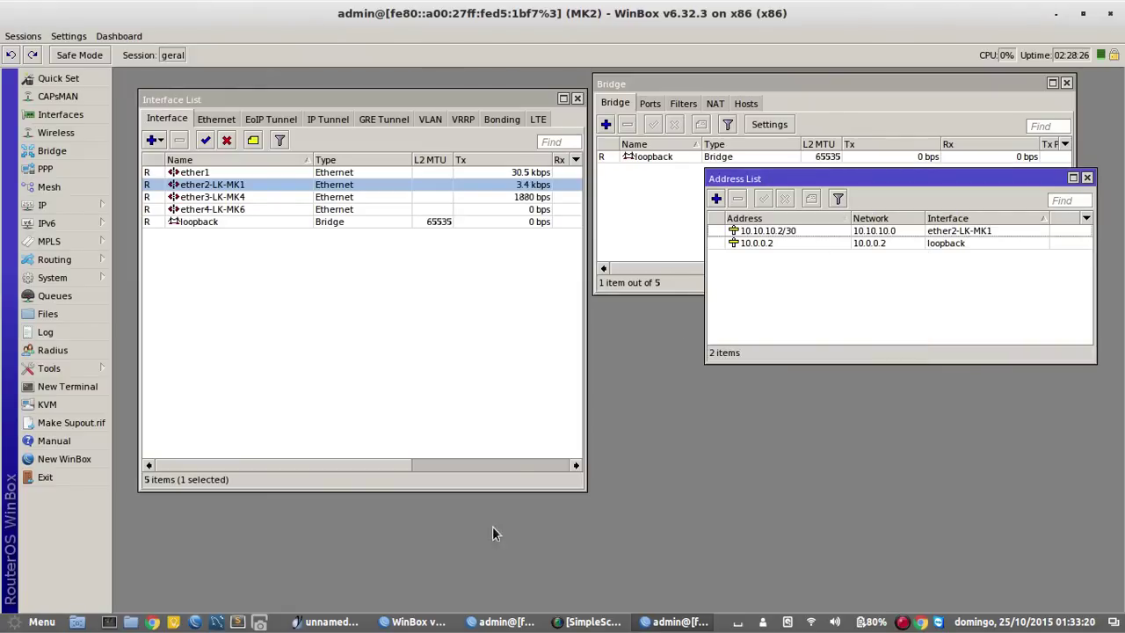
Check MK2's ether3 address in the yEd diagram, return to WinBox and assign 10.10.10.9/30 to interface ether3-LK-MK4.
{"action": "left_click", "coordinate": [351, 624]}
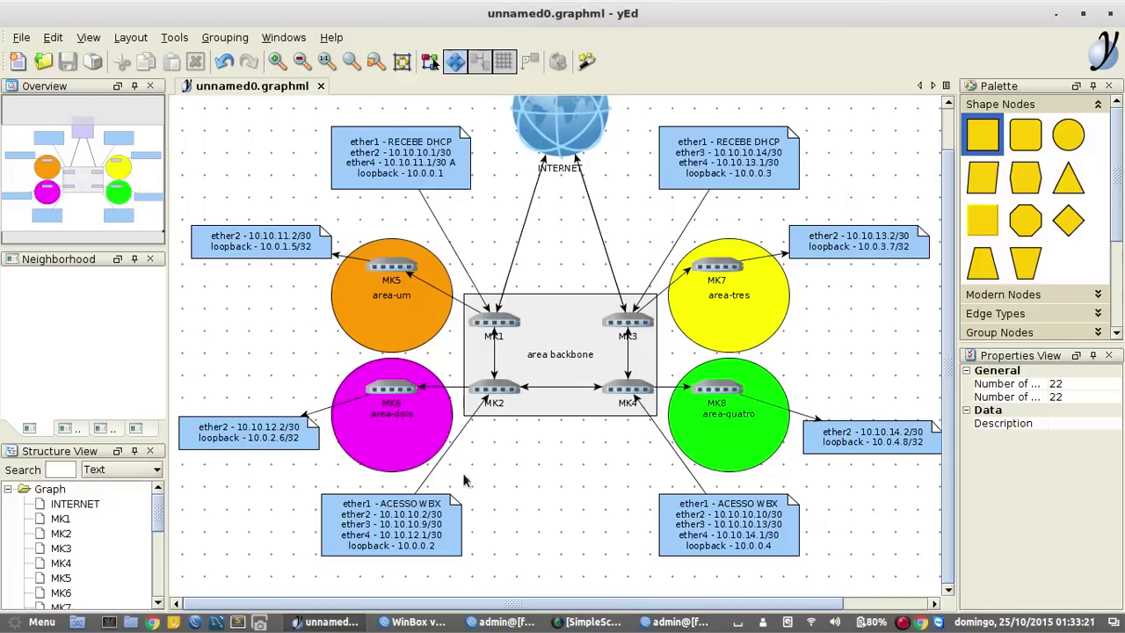
{"action": "left_click", "coordinate": [661, 625]}
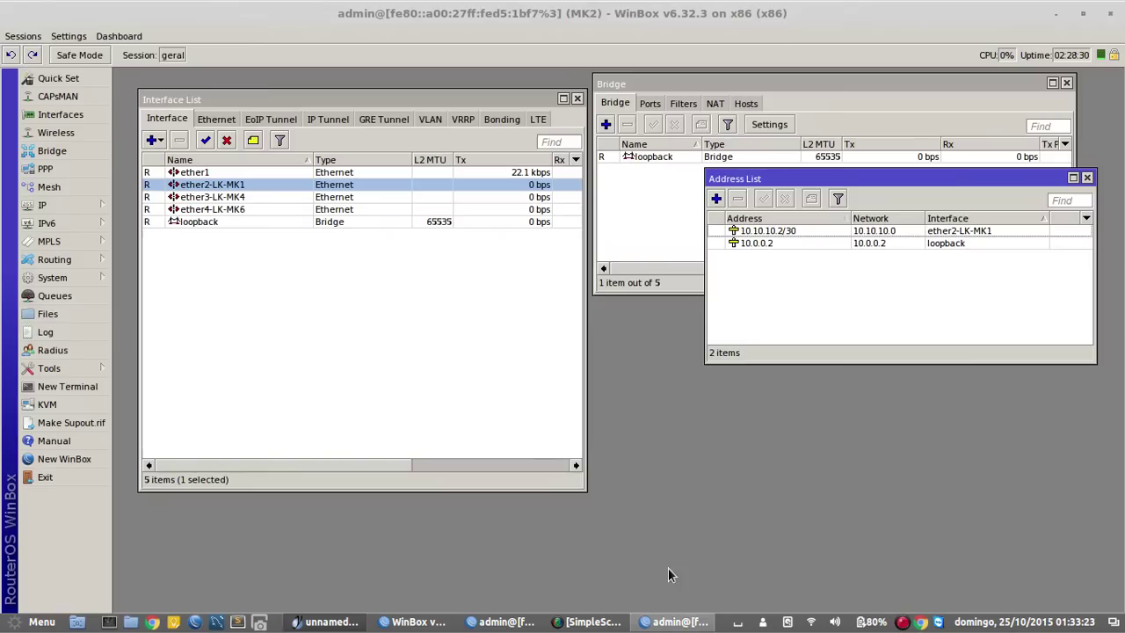
{"action": "left_click", "coordinate": [718, 198]}
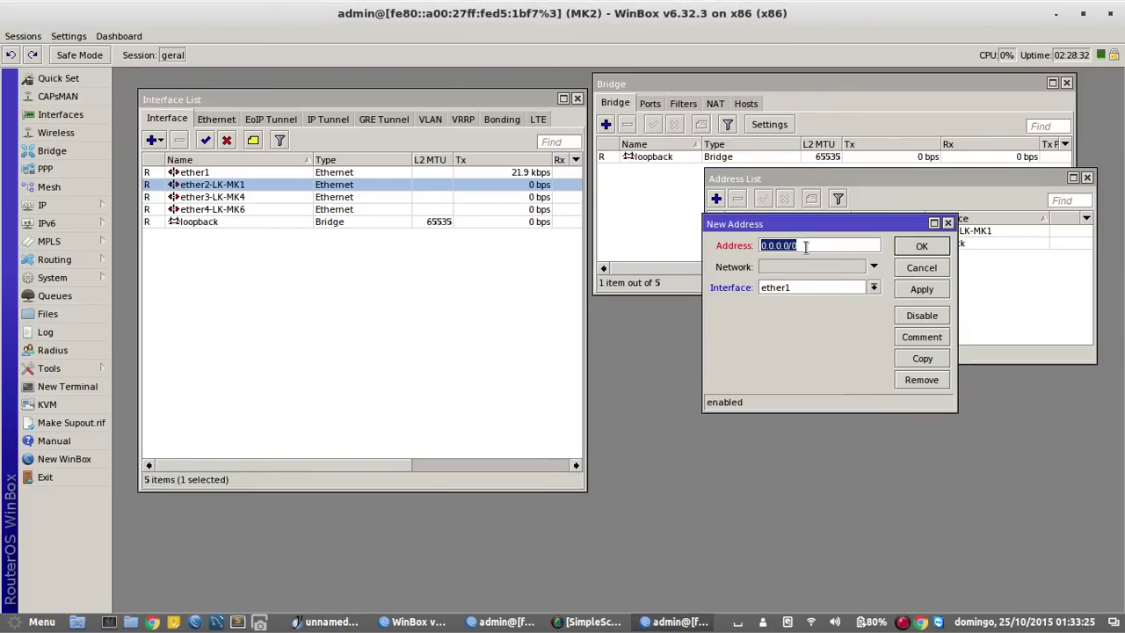
{"action": "type", "text": "10.10.10.9/3"}
{"action": "left_click", "coordinate": [805, 290]}
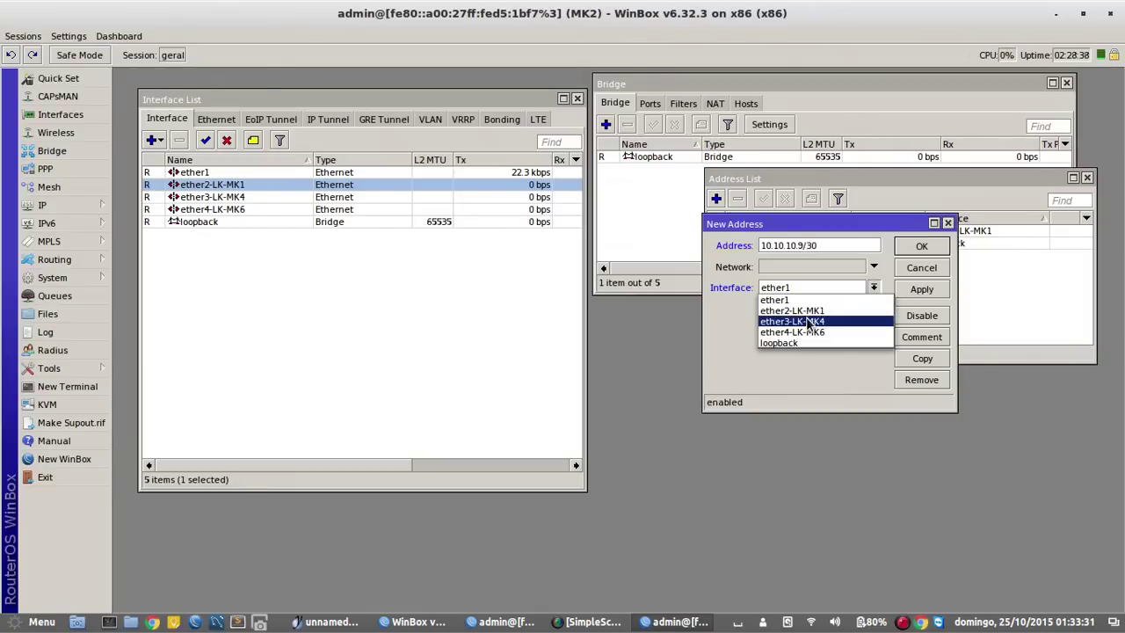
{"action": "left_click", "coordinate": [802, 320]}
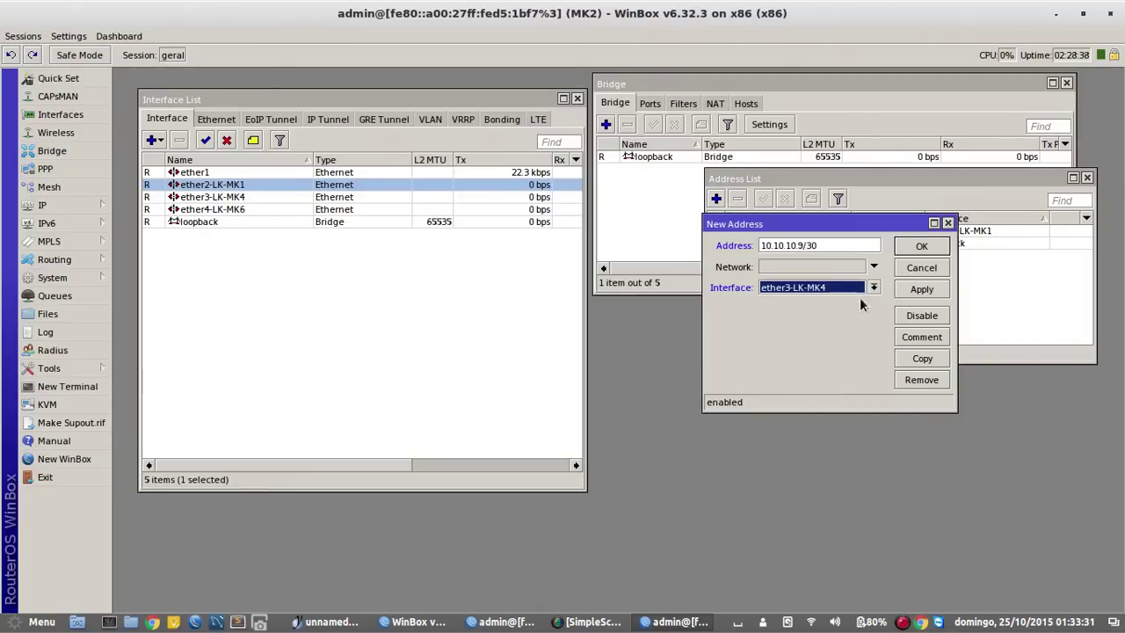
{"action": "left_click", "coordinate": [919, 247]}
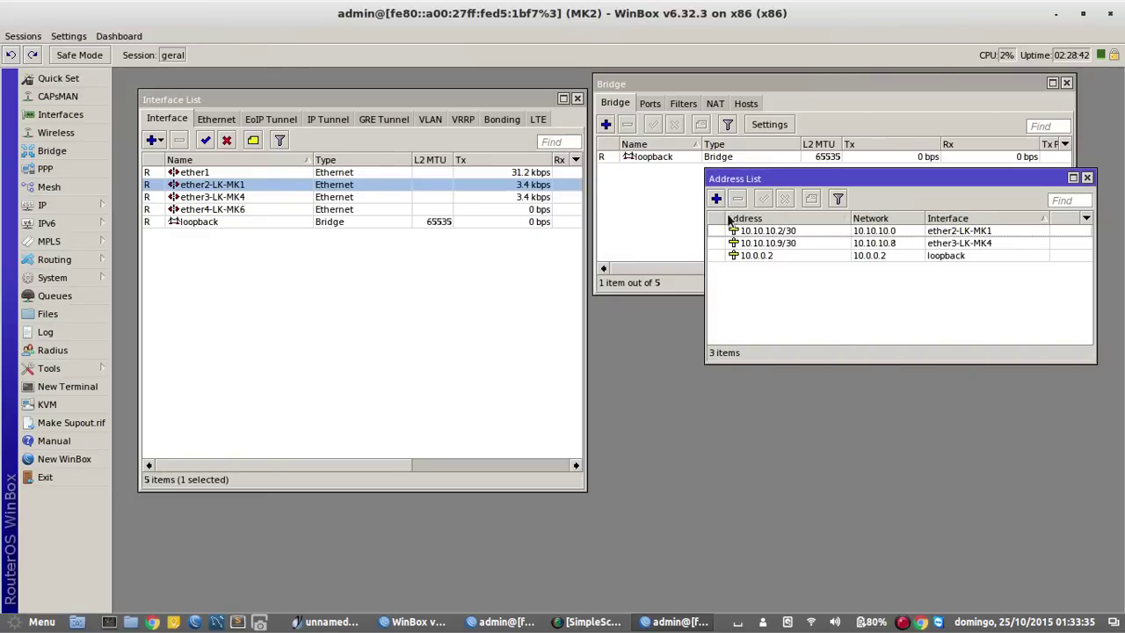
Check MK2's ether4 address in the yEd diagram, return to WinBox and assign 10.10.12.1/30 to interface ether4-LK-MK6.
{"action": "left_click", "coordinate": [345, 624]}
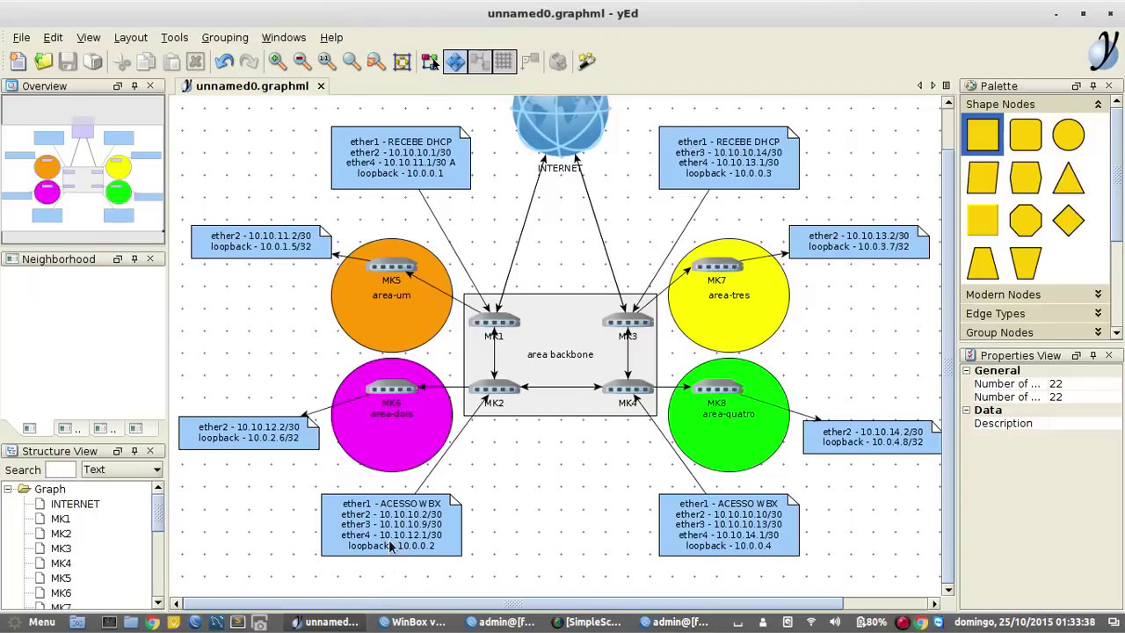
{"action": "left_click", "coordinate": [677, 622]}
{"action": "left_click", "coordinate": [715, 198]}
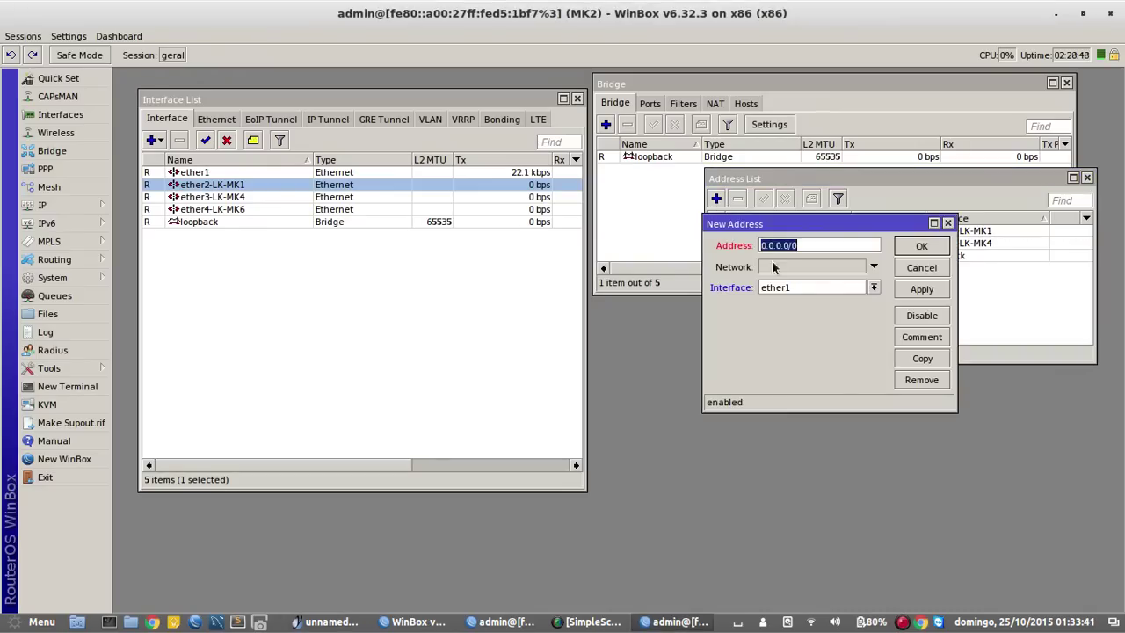
{"action": "type", "text": "10.10.10.12"}
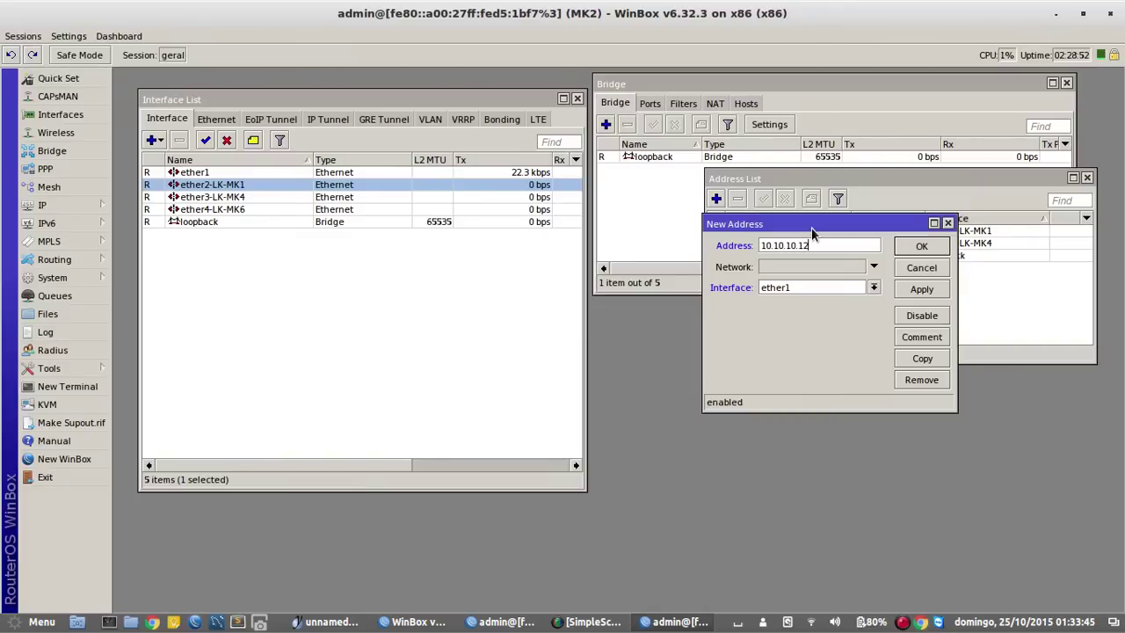
{"action": "key", "text": "BackSpace"}
{"action": "key", "text": "BackSpace"}
{"action": "key", "text": "BackSpace"}
{"action": "key", "text": "BackSpace"}
{"action": "key", "text": "BackSpace"}
{"action": "type", "text": "12.1"}
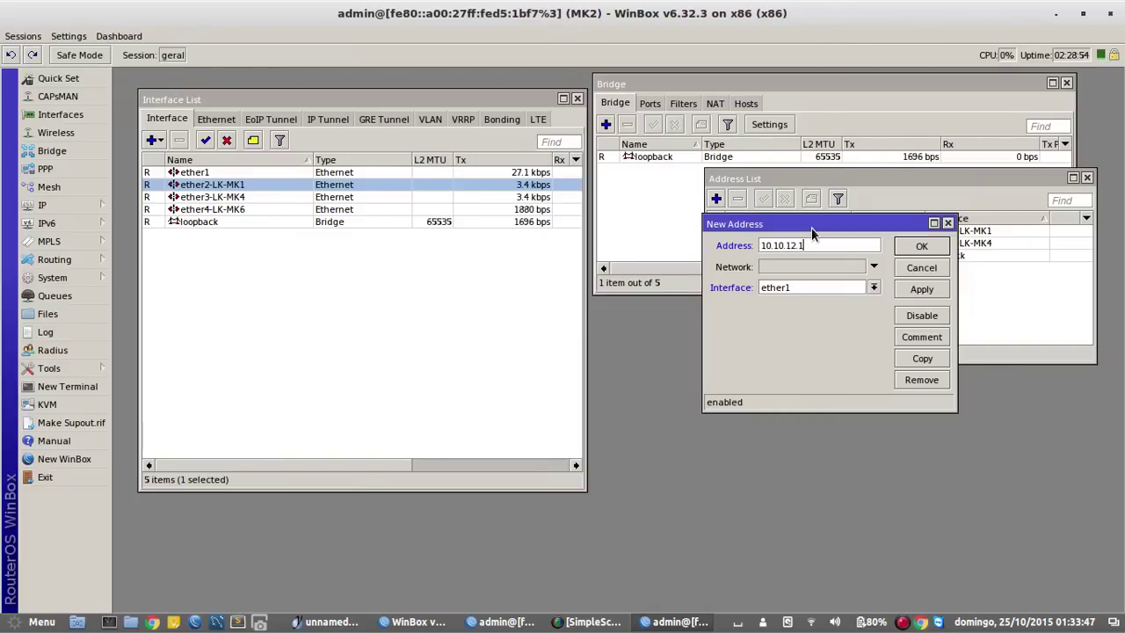
{"action": "type", "text": "/30"}
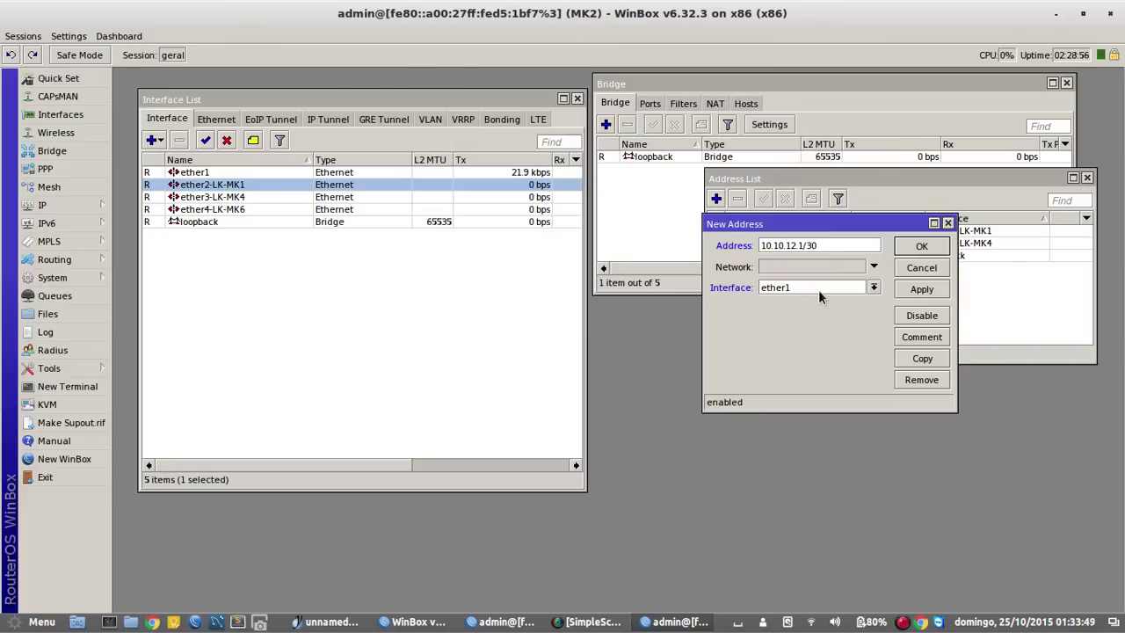
{"action": "left_click", "coordinate": [874, 288]}
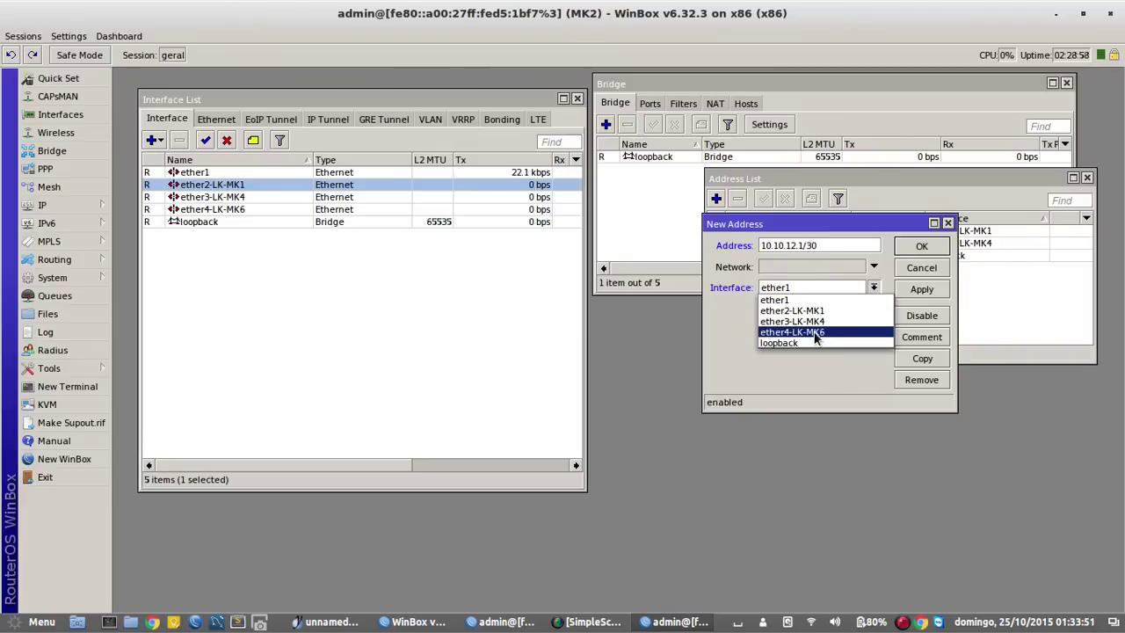
{"action": "left_click", "coordinate": [816, 339]}
{"action": "left_click", "coordinate": [918, 246]}
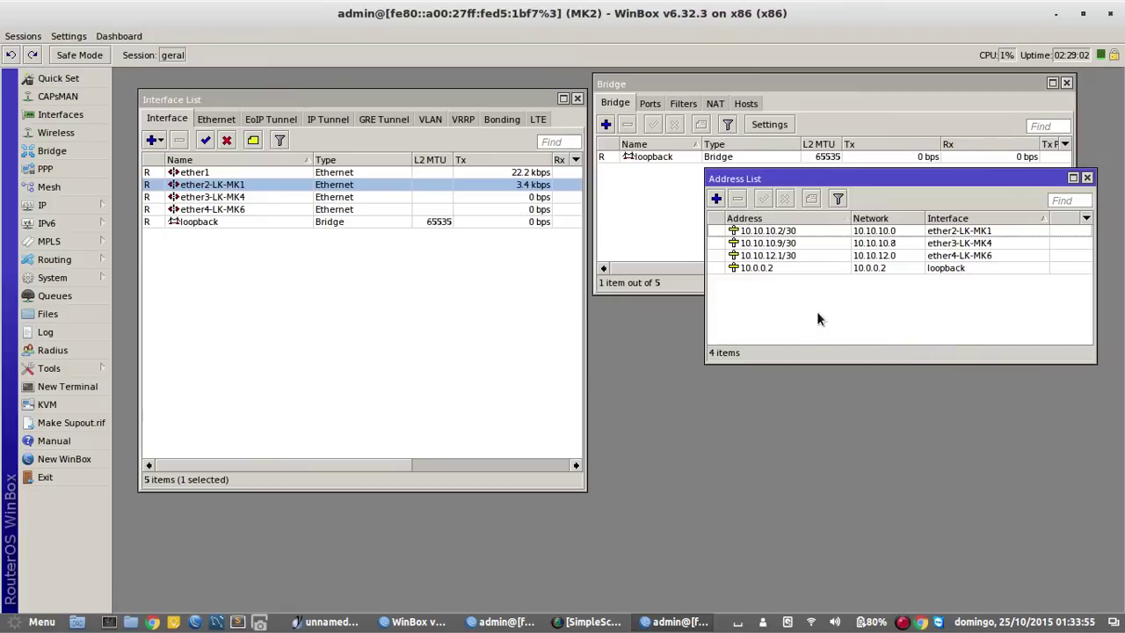
Rename interface ether1 to ether1-ACESSO on MK2.
{"action": "left_click", "coordinate": [354, 296]}
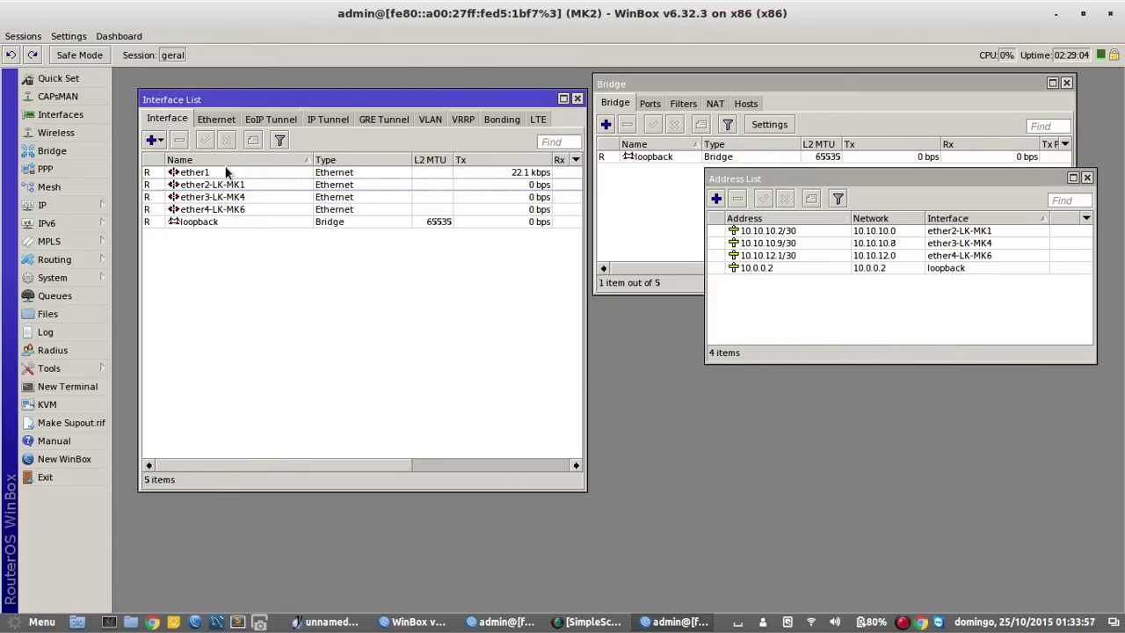
{"action": "double_click", "coordinate": [223, 172]}
{"action": "left_click", "coordinate": [349, 134]}
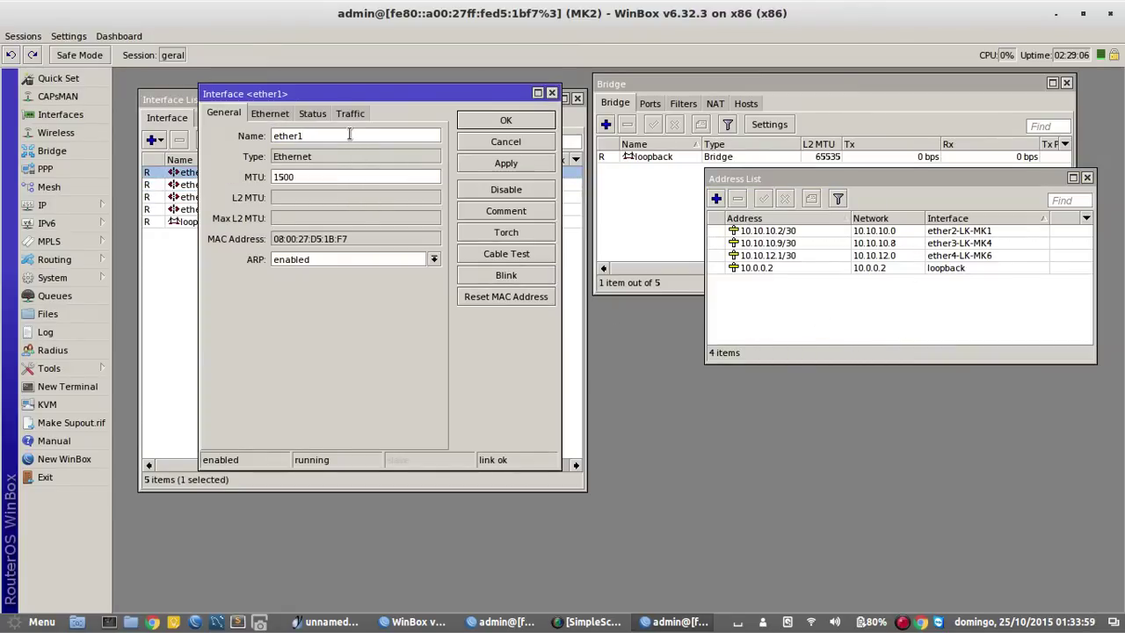
{"action": "type", "text": "-ACESSO"}
{"action": "left_click", "coordinate": [505, 121]}
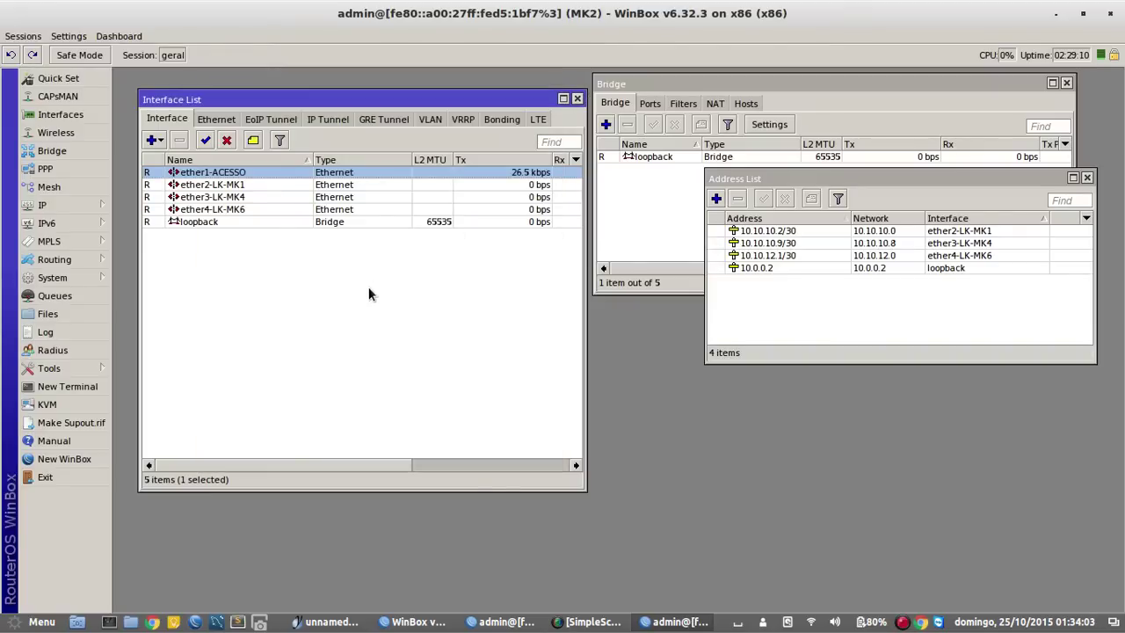
{"action": "left_click", "coordinate": [368, 286]}
Open MK2's OSPF routing settings and arrange the windows so the address list stays readable alongside them.
{"action": "left_click", "coordinate": [786, 323]}
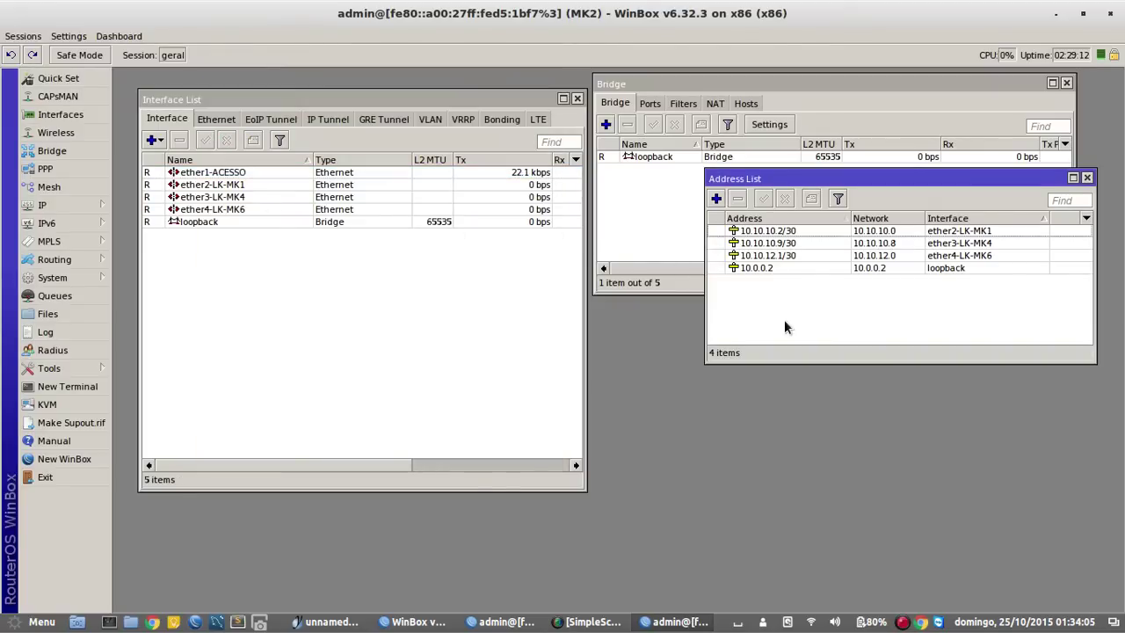
{"action": "left_click_drag", "start_coordinate": [921, 185], "coordinate": [925, 113]}
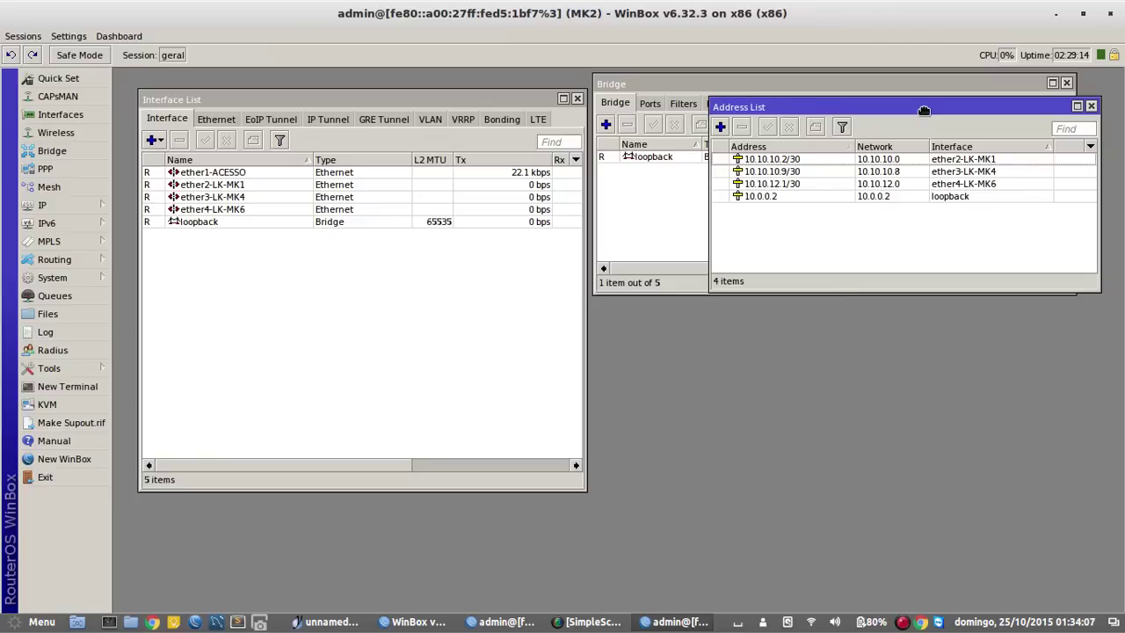
{"action": "left_click", "coordinate": [78, 260]}
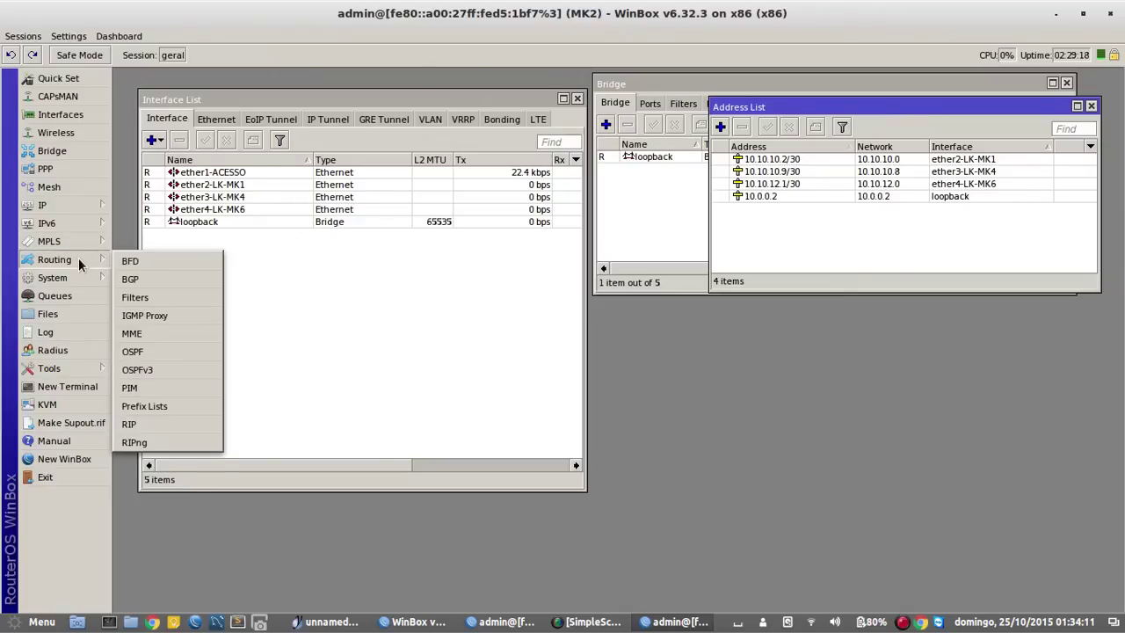
{"action": "left_click", "coordinate": [145, 344]}
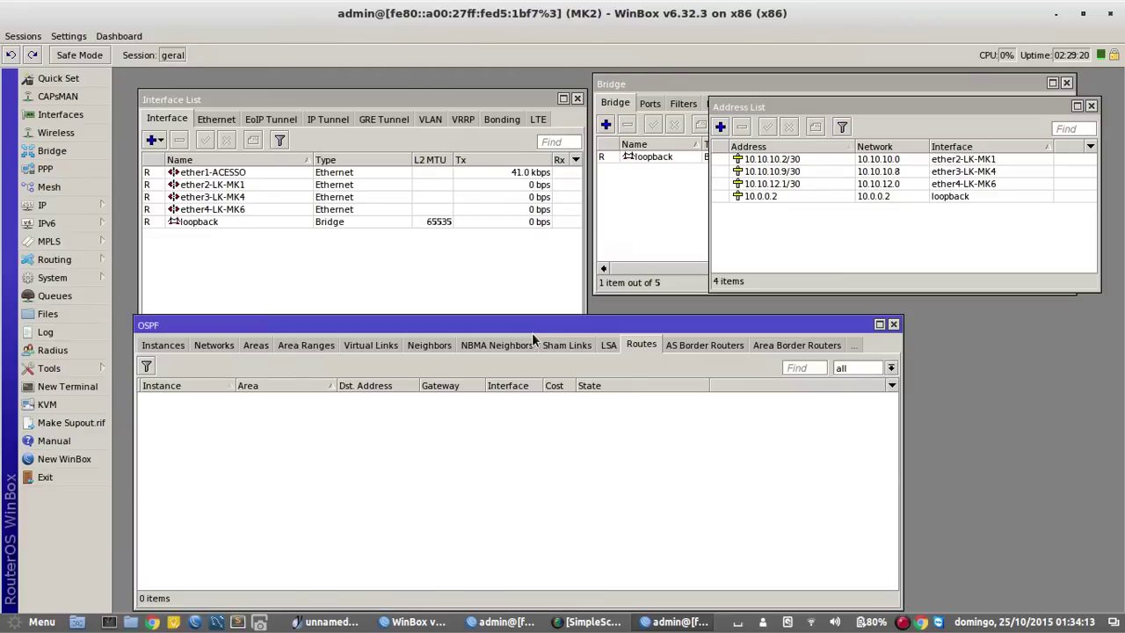
{"action": "left_click_drag", "start_coordinate": [534, 323], "coordinate": [661, 292]}
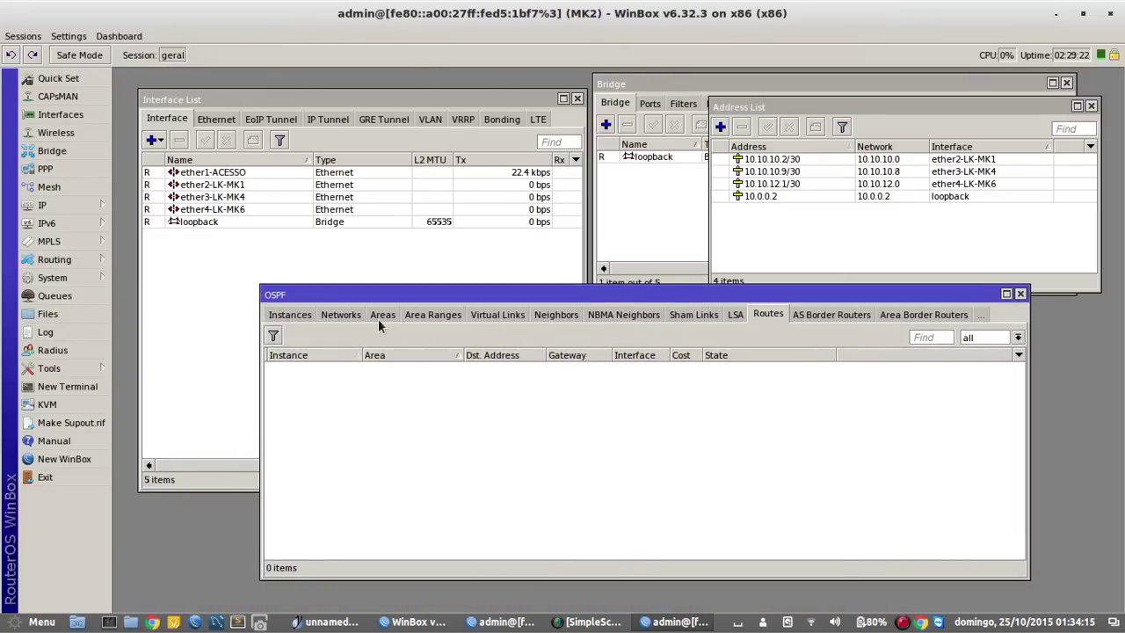
Set the default OSPF instance's router ID to the loopback address 10.0.0.2.
{"action": "left_click", "coordinate": [298, 317]}
{"action": "double_click", "coordinate": [376, 370]}
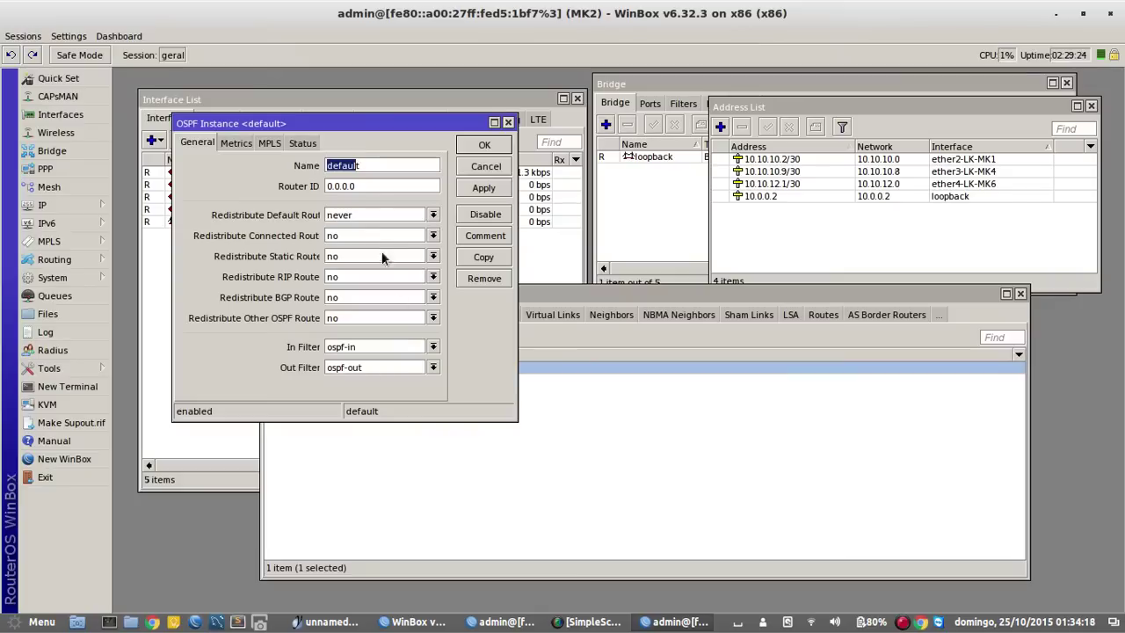
{"action": "key", "text": "Tab"}
{"action": "left_click_drag", "start_coordinate": [377, 126], "coordinate": [530, 273]}
{"action": "type", "text": "10"}
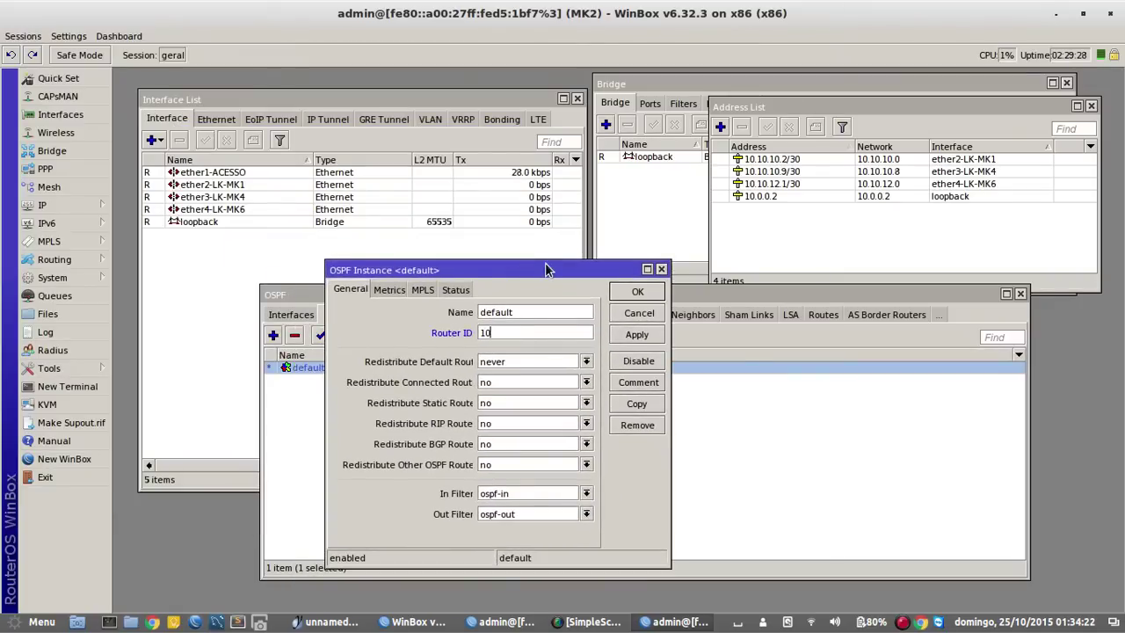
{"action": "type", "text": ".0.0.2"}
{"action": "left_click", "coordinate": [797, 196]}
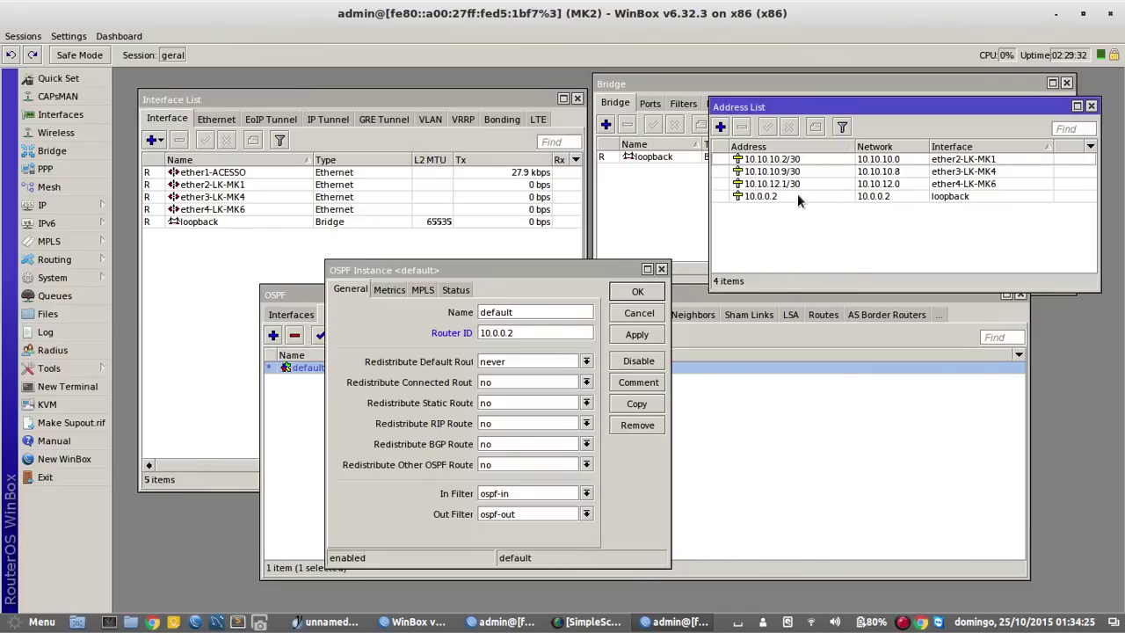
{"action": "left_click", "coordinate": [403, 372]}
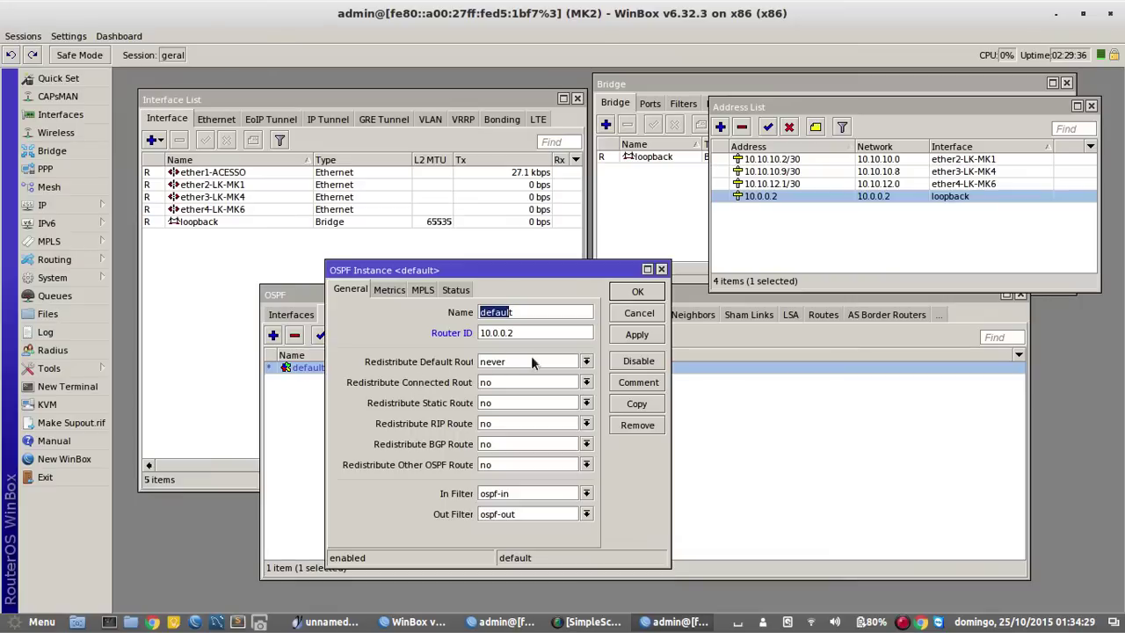
{"action": "left_click", "coordinate": [638, 292]}
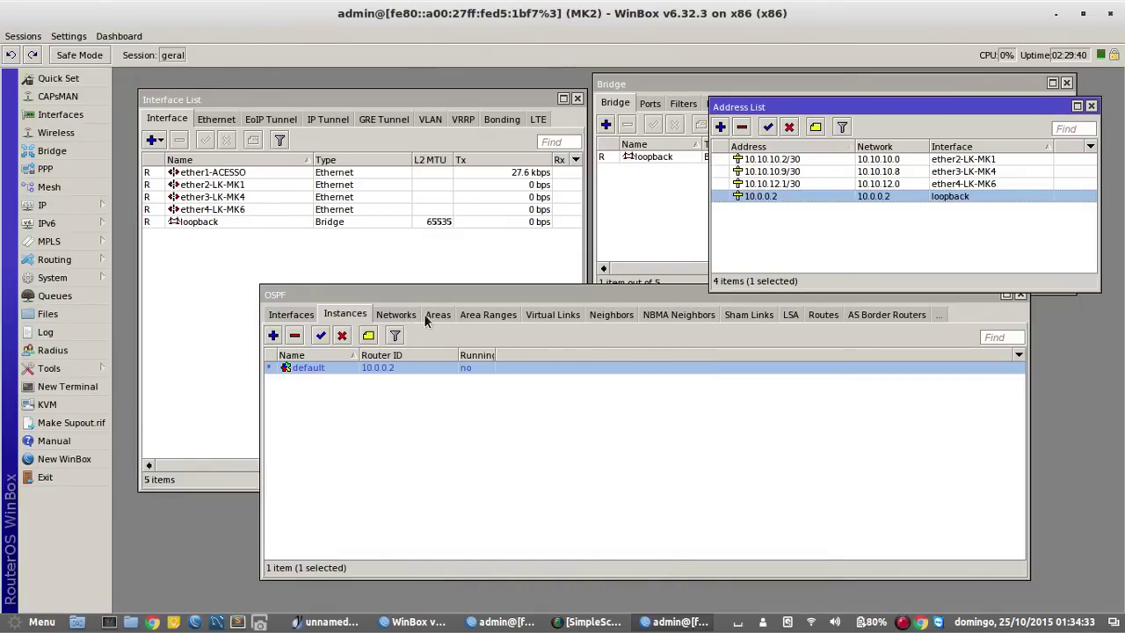
Add an OSPF area named area-dois with area ID 0.0.0.2 and type stub.
{"action": "left_click", "coordinate": [436, 314]}
{"action": "left_click", "coordinate": [274, 335]}
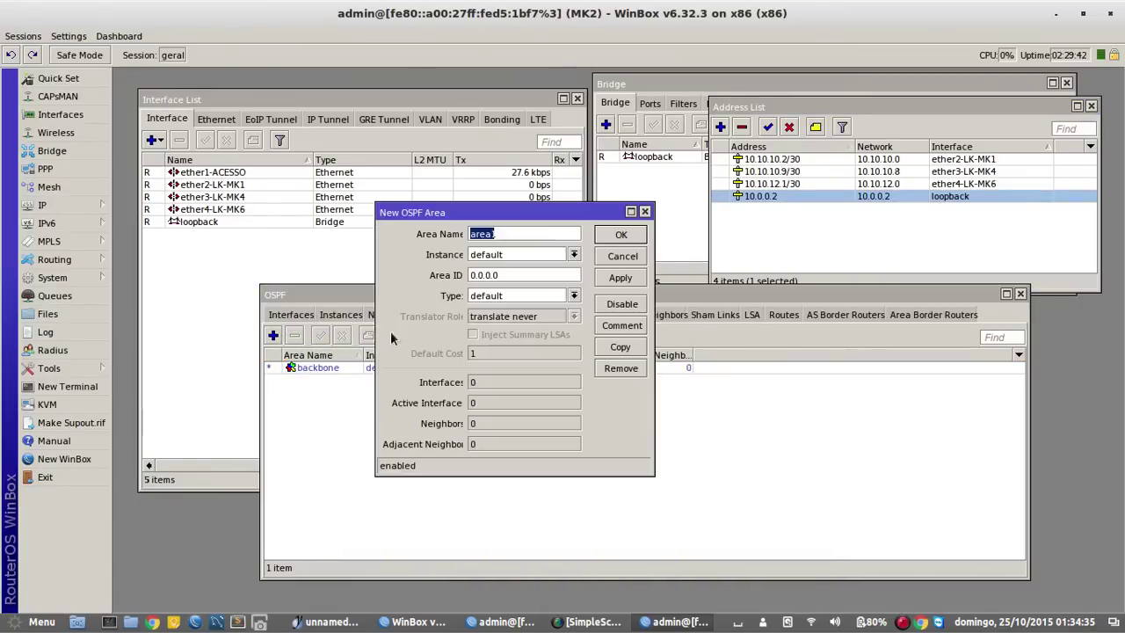
{"action": "left_click", "coordinate": [522, 273]}
{"action": "type", "text": "-dois"}
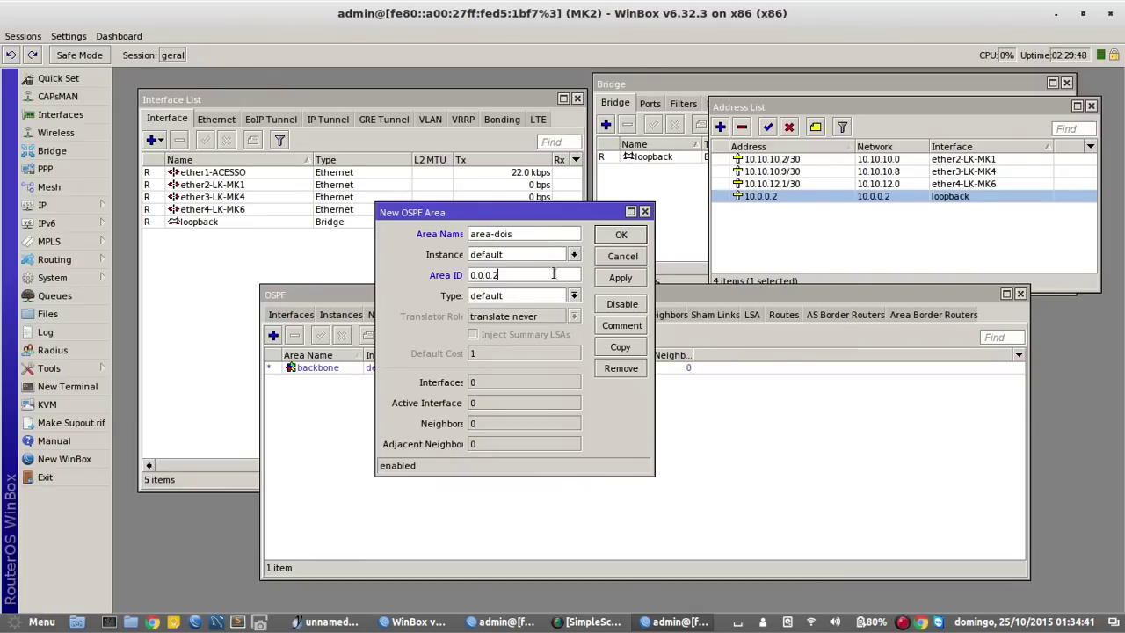
{"action": "left_click", "coordinate": [510, 297]}
{"action": "left_click", "coordinate": [505, 324]}
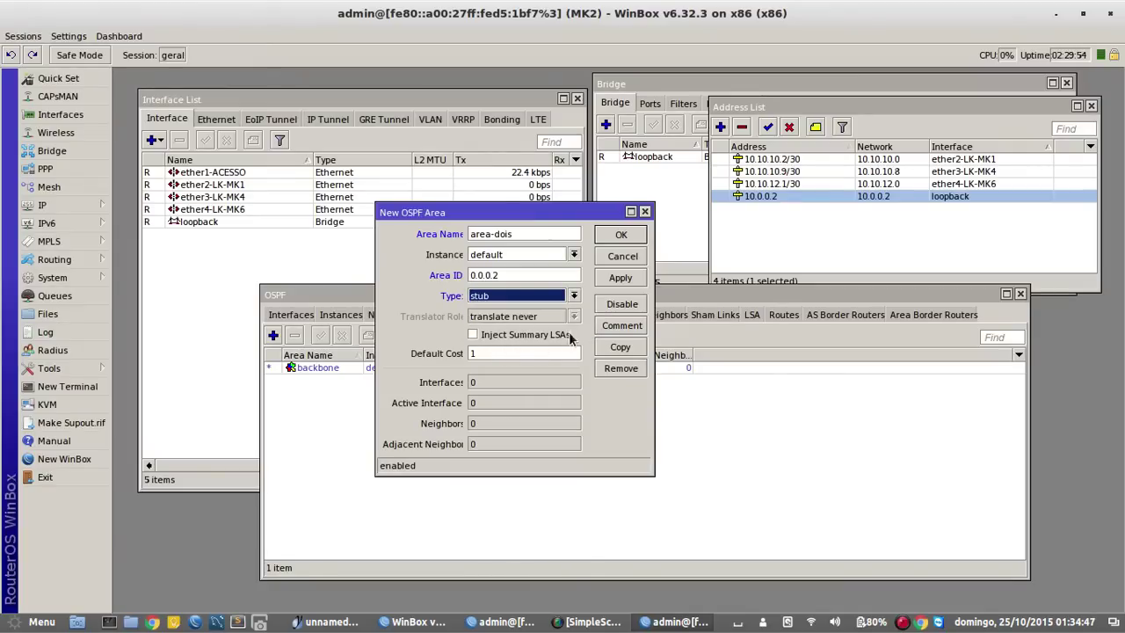
{"action": "left_click", "coordinate": [622, 236]}
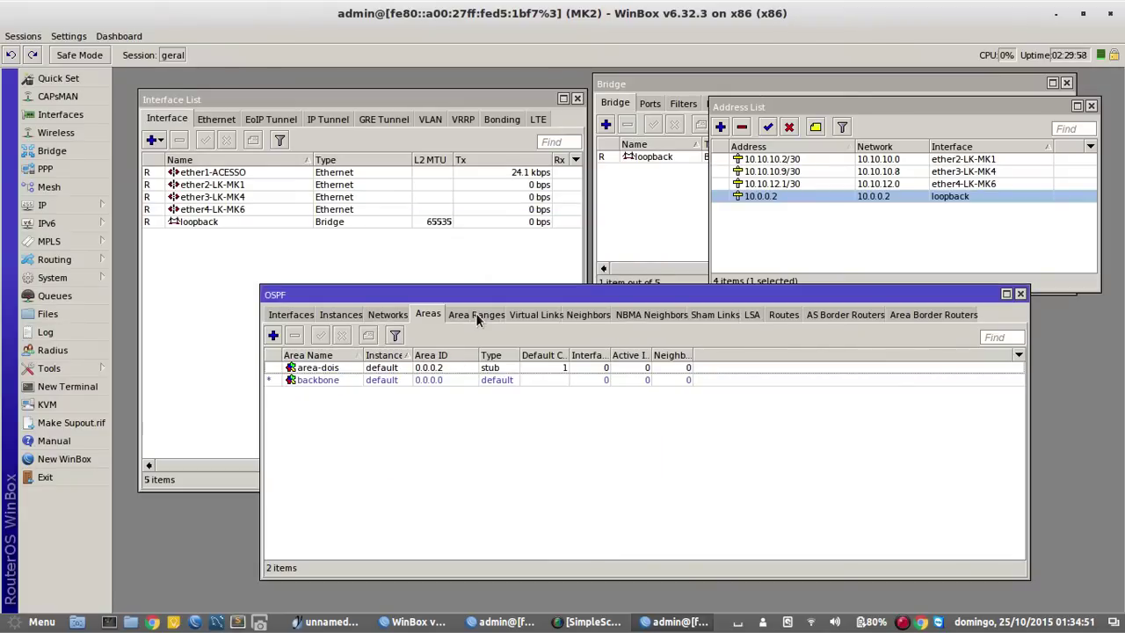
Add an OSPF area range of 10.10.12.0/24 for area-dois on MK2.
{"action": "left_click", "coordinate": [476, 315]}
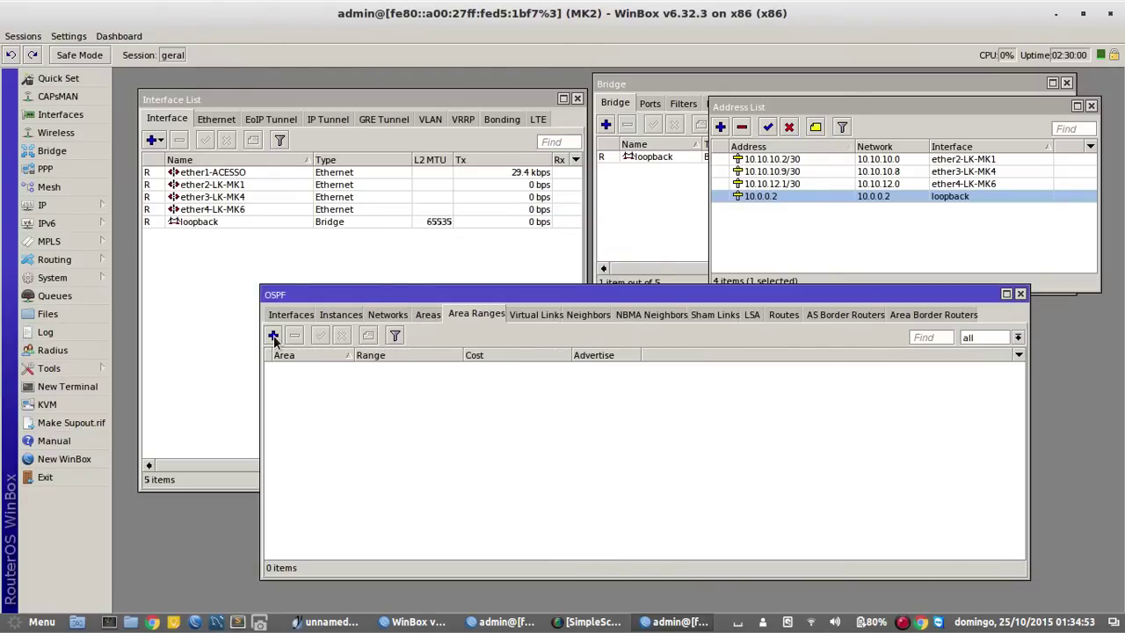
{"action": "left_click", "coordinate": [273, 336]}
{"action": "left_click", "coordinate": [777, 184]}
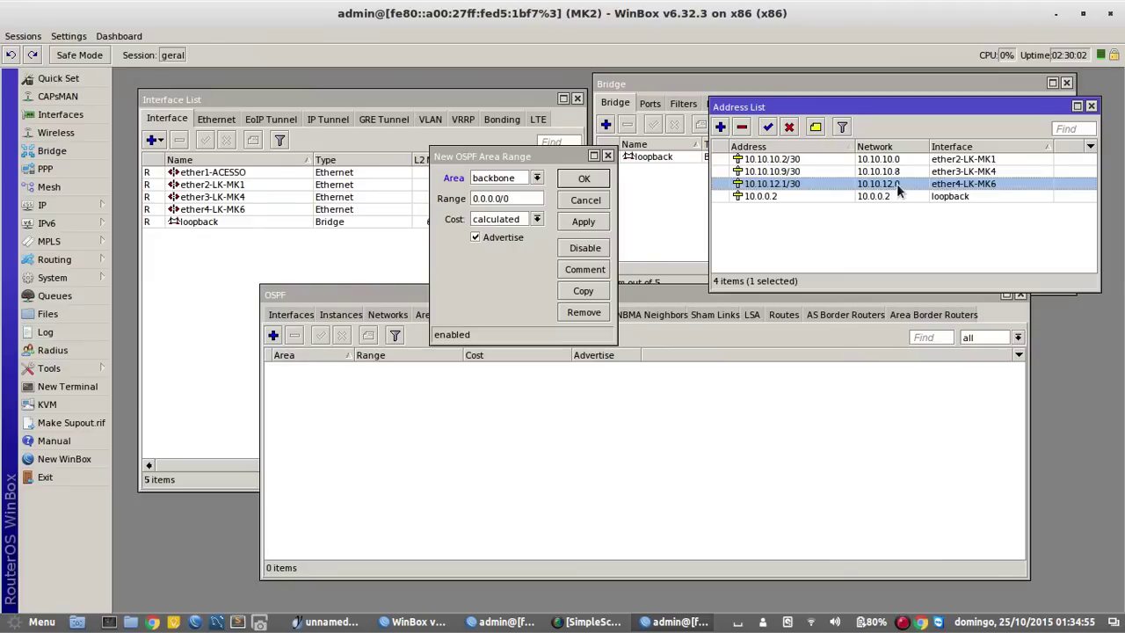
{"action": "double_click", "coordinate": [518, 201]}
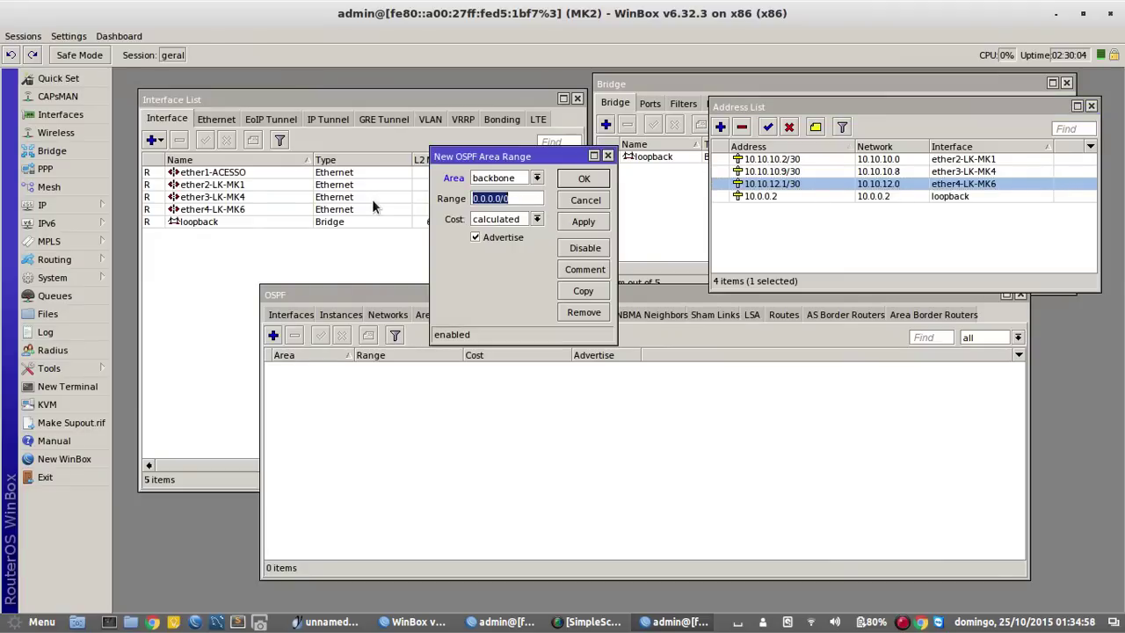
{"action": "type", "text": "10.10.12.0/24"}
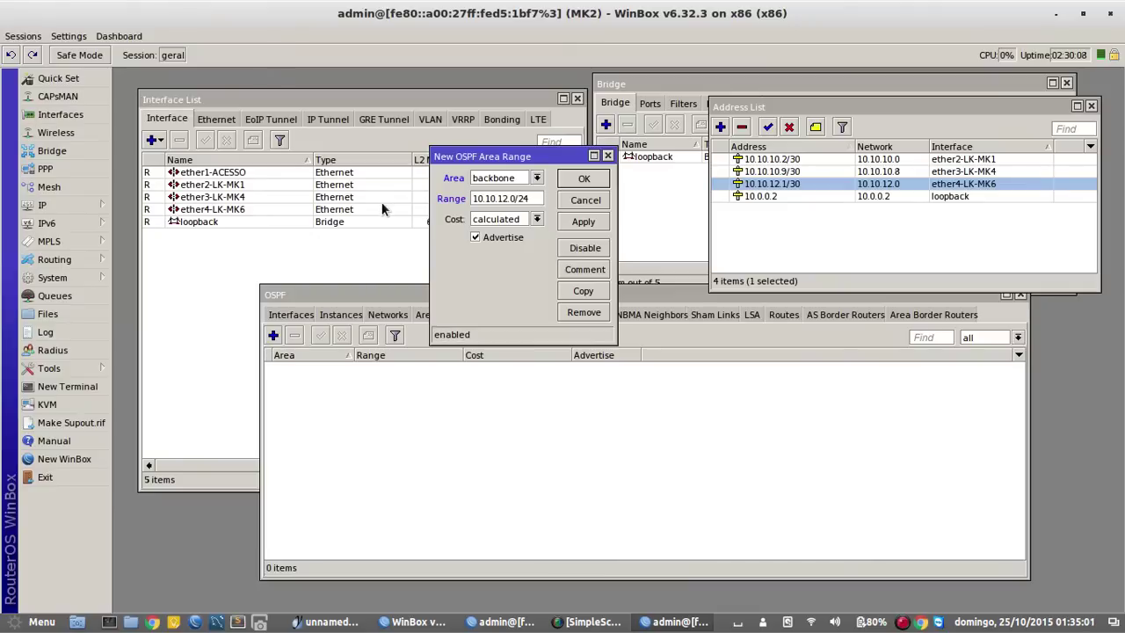
{"action": "left_click", "coordinate": [512, 182]}
{"action": "left_click", "coordinate": [494, 189]}
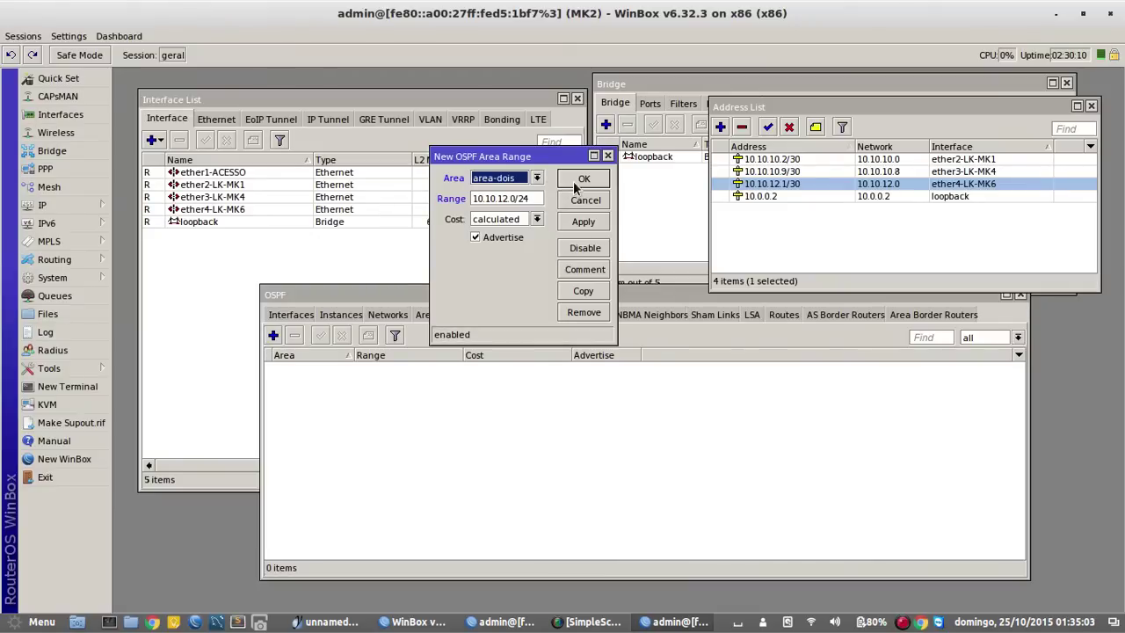
{"action": "left_click", "coordinate": [584, 178]}
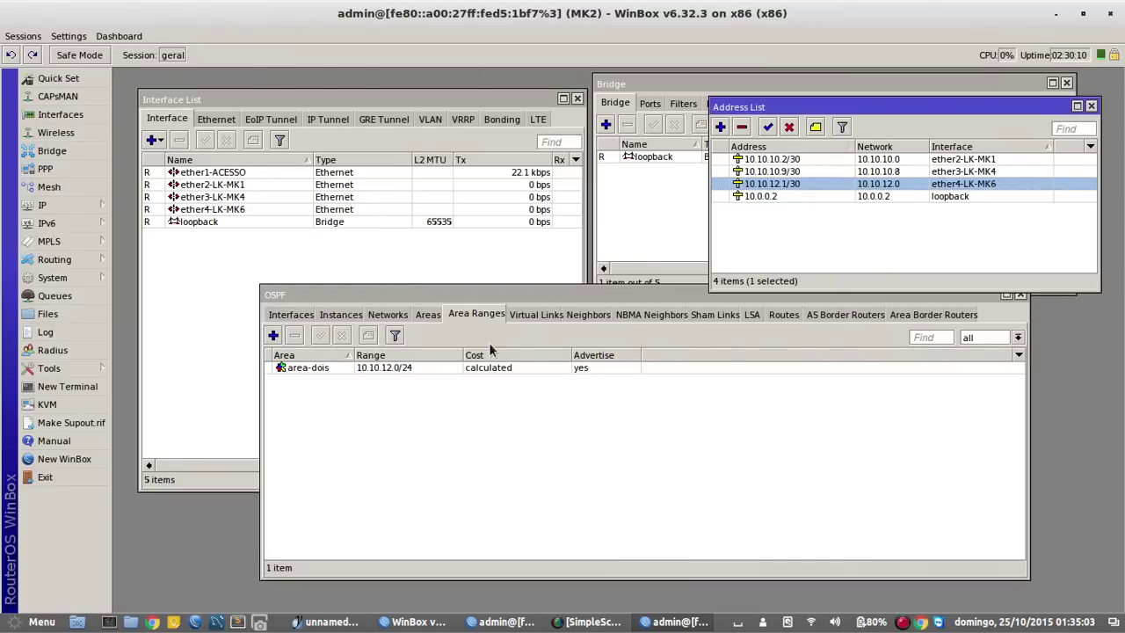
Add a second OSPF area range of 10.0.2.0/24 for area-dois.
{"action": "left_click", "coordinate": [275, 336]}
{"action": "left_click", "coordinate": [525, 179]}
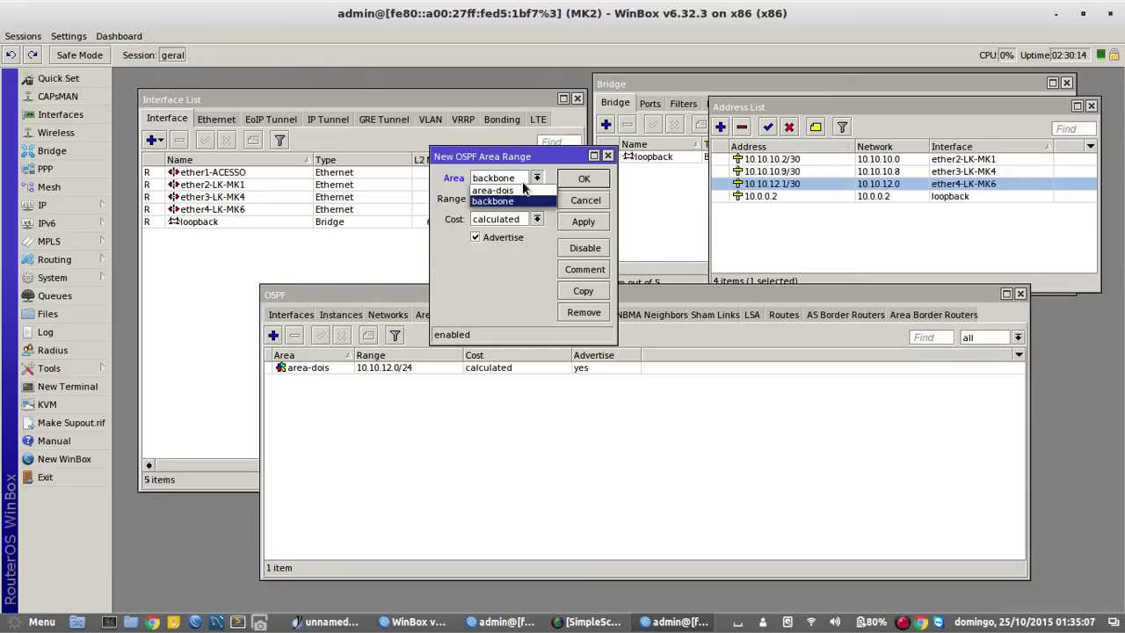
{"action": "left_click", "coordinate": [522, 190]}
{"action": "left_click_drag", "start_coordinate": [526, 201], "coordinate": [396, 205]}
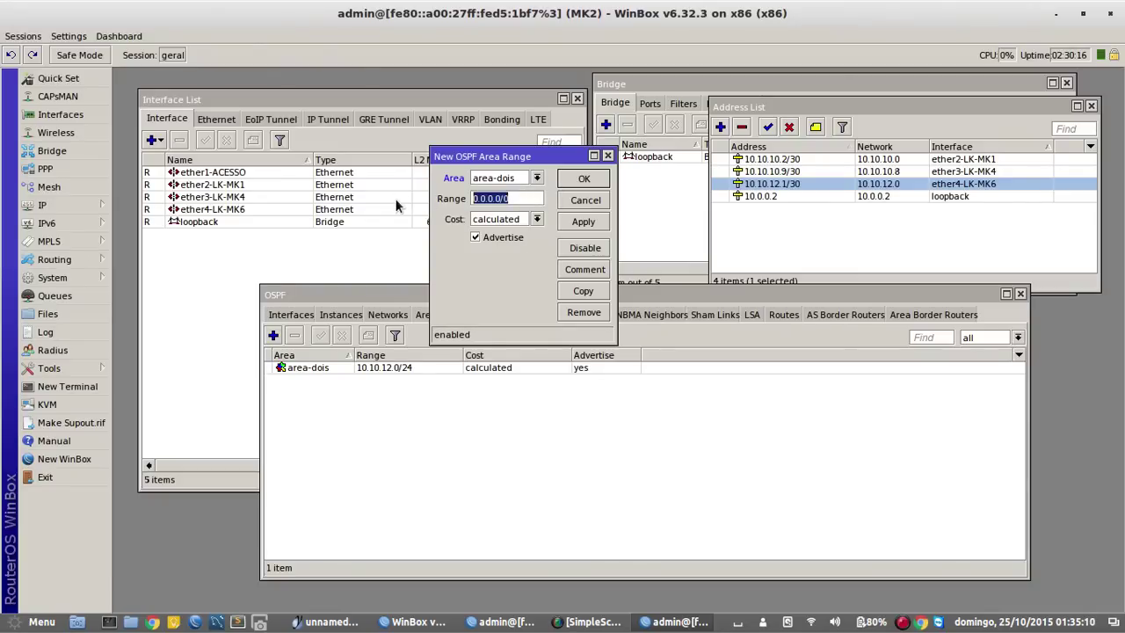
{"action": "type", "text": "10.0.2.0/24"}
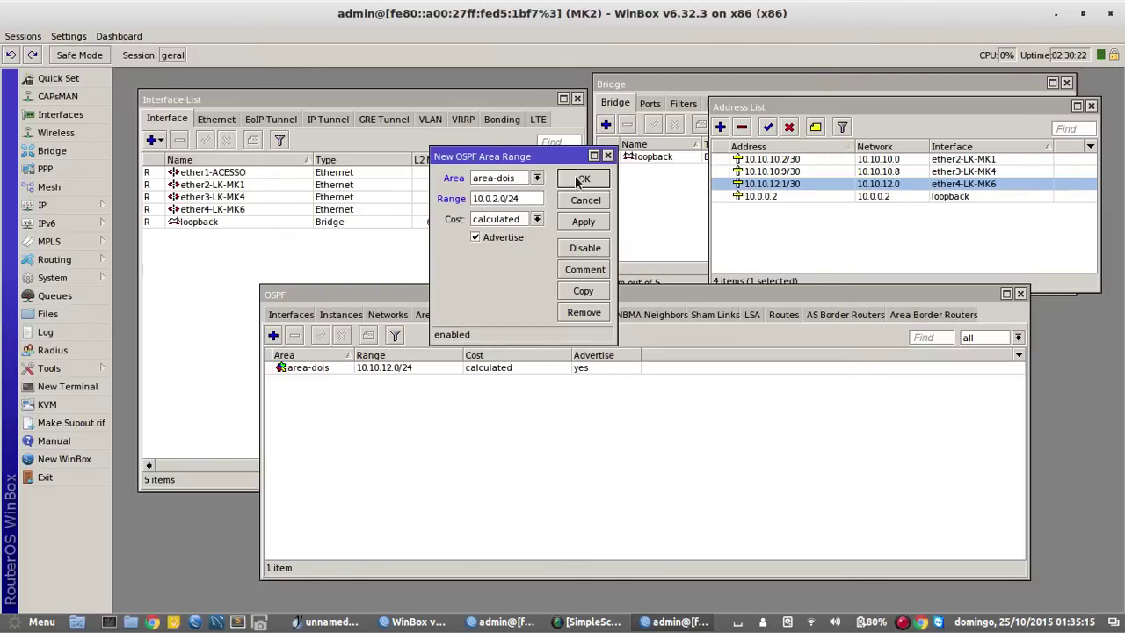
{"action": "left_click", "coordinate": [584, 178]}
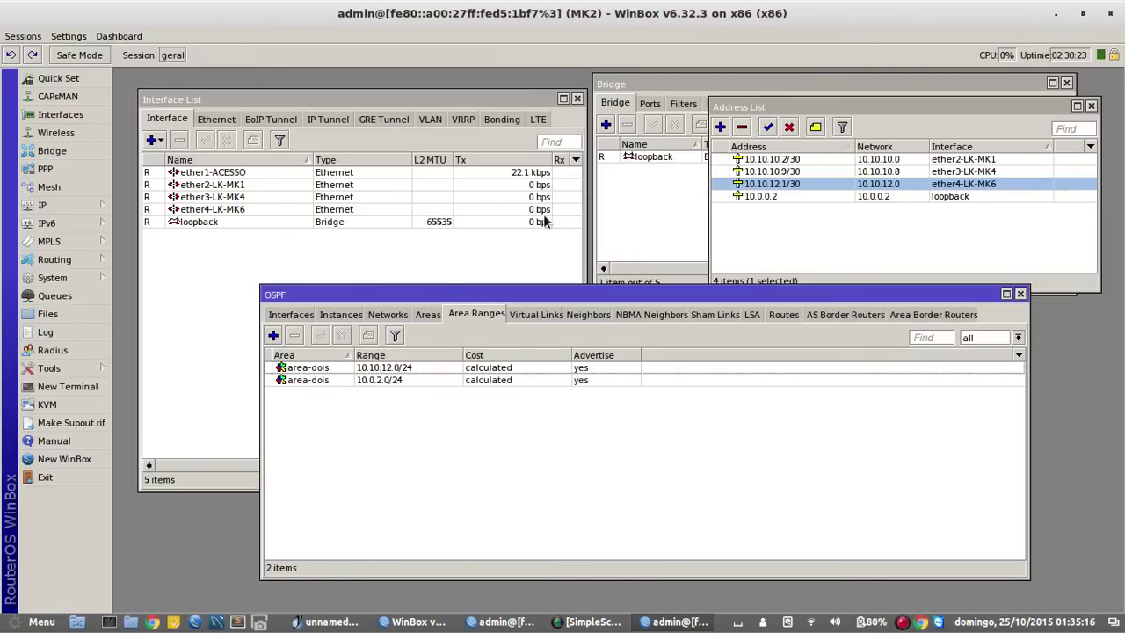
Add the link to MK1, network 10.10.10.0/30, to the OSPF networks in the backbone area.
{"action": "left_click", "coordinate": [390, 316]}
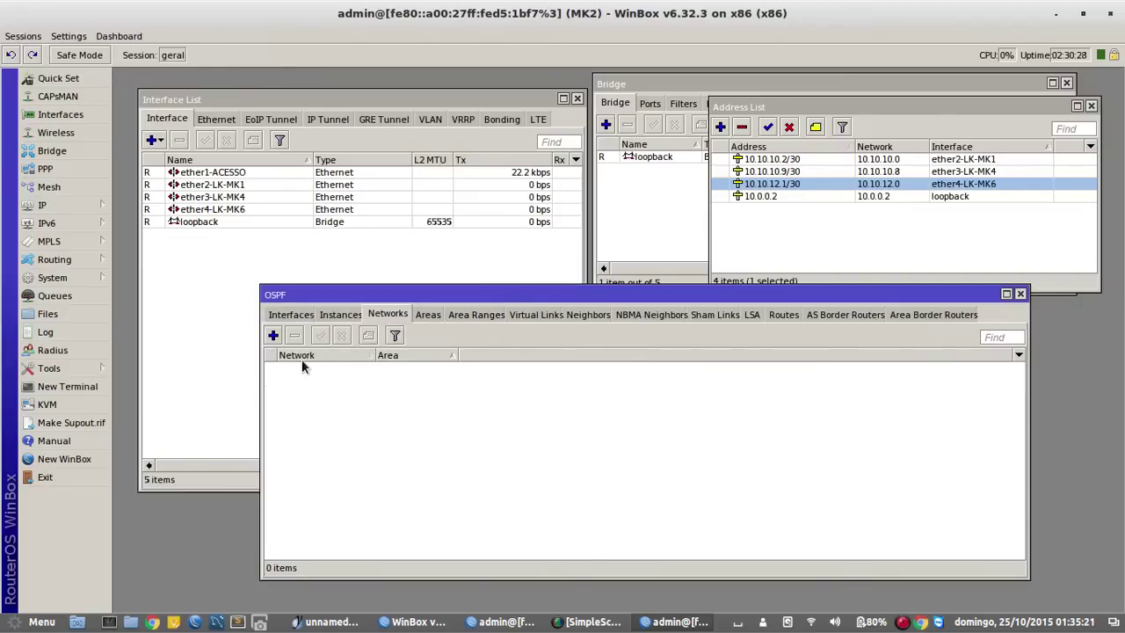
{"action": "left_click", "coordinate": [274, 336]}
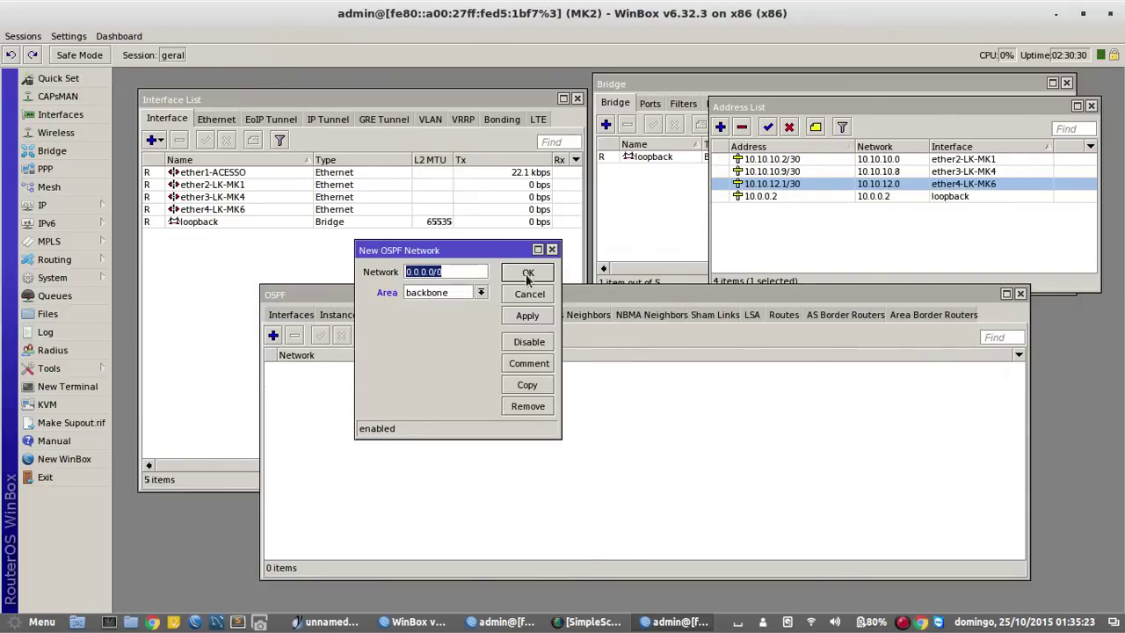
{"action": "left_click", "coordinate": [445, 292]}
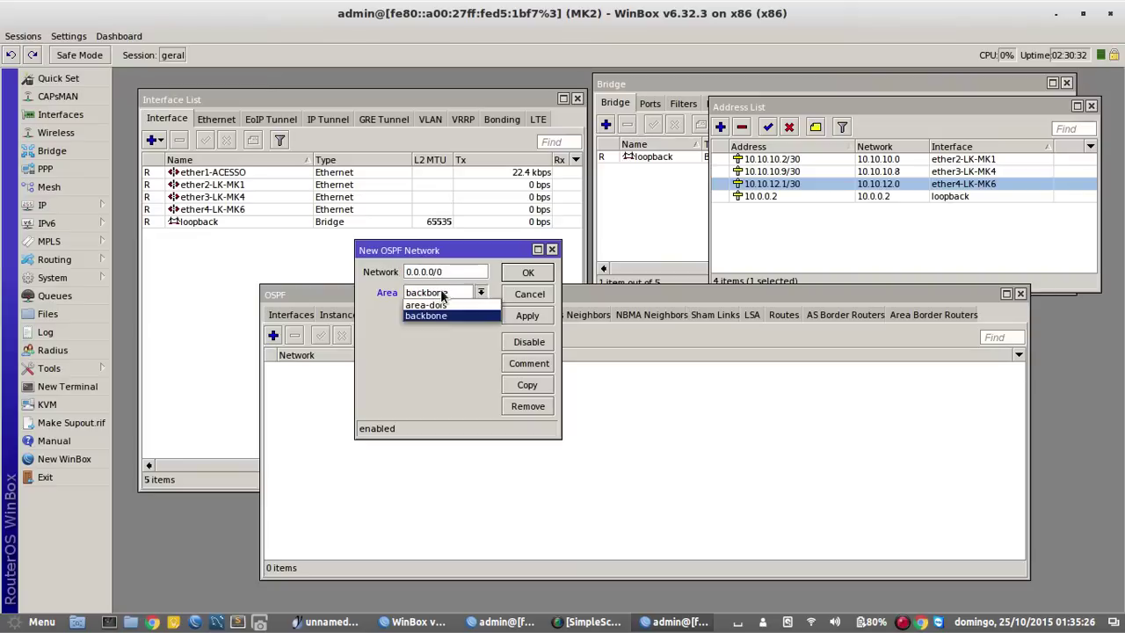
{"action": "left_click", "coordinate": [445, 310]}
{"action": "left_click", "coordinate": [454, 272]}
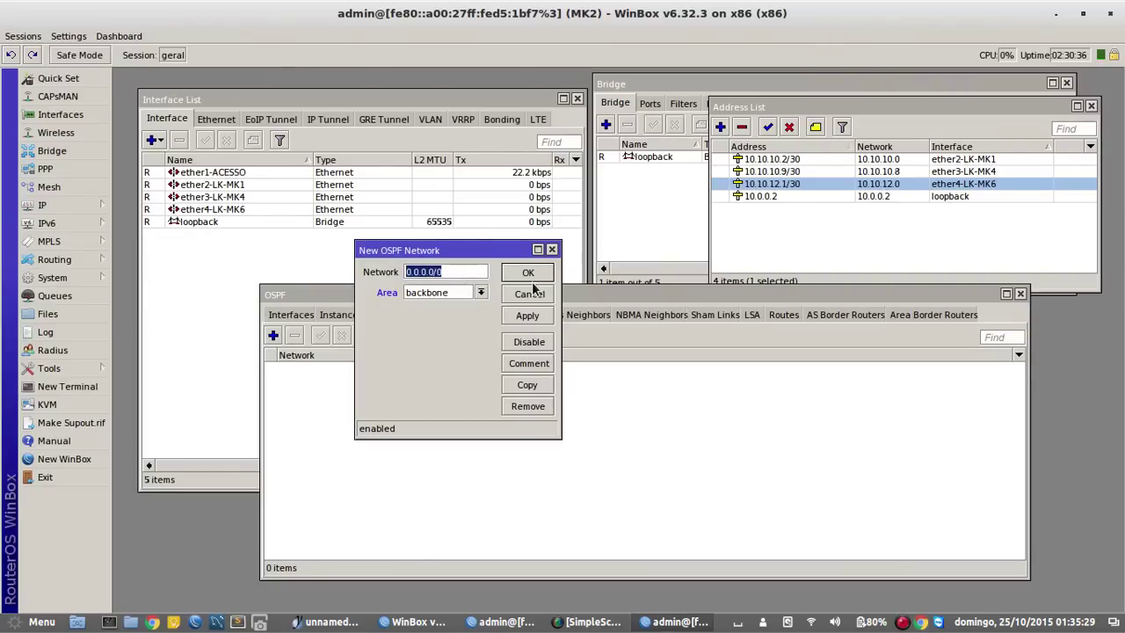
{"action": "type", "text": "10.10.10"}
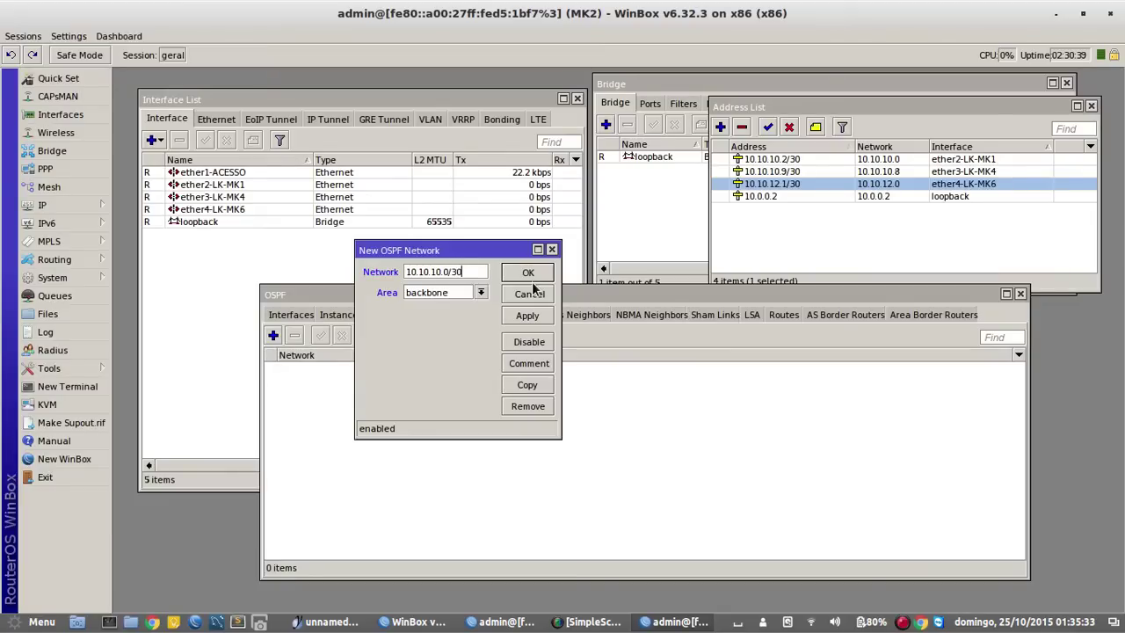
{"action": "left_click", "coordinate": [535, 278]}
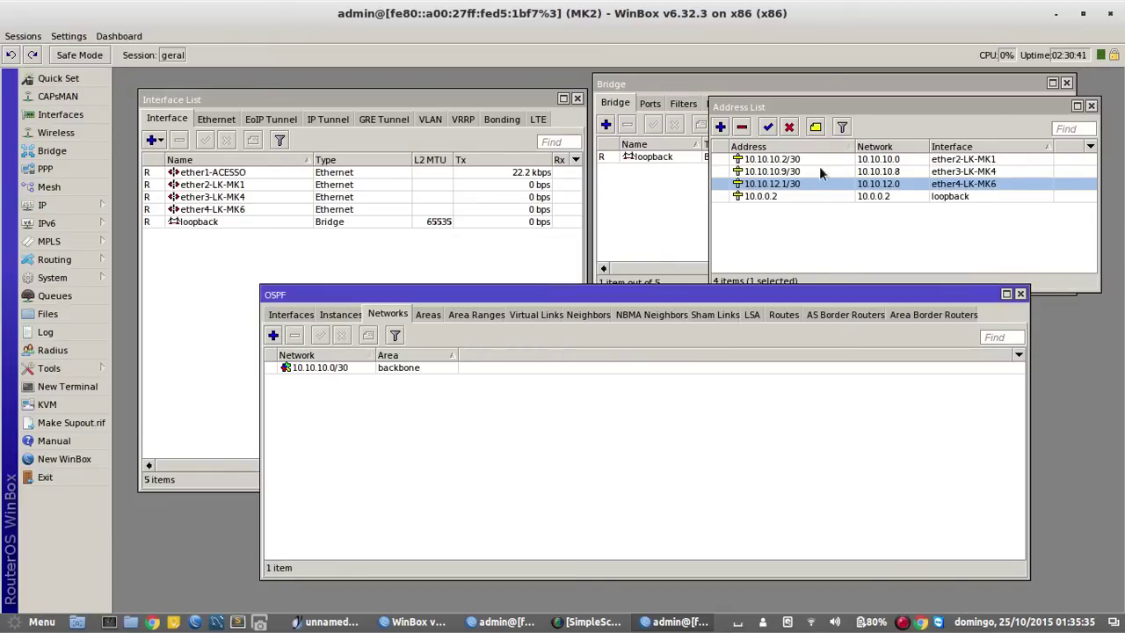
Add the link to MK4, network 10.10.10.8/30, to the OSPF networks in the backbone area.
{"action": "left_click", "coordinate": [907, 162]}
{"action": "left_click", "coordinate": [902, 173]}
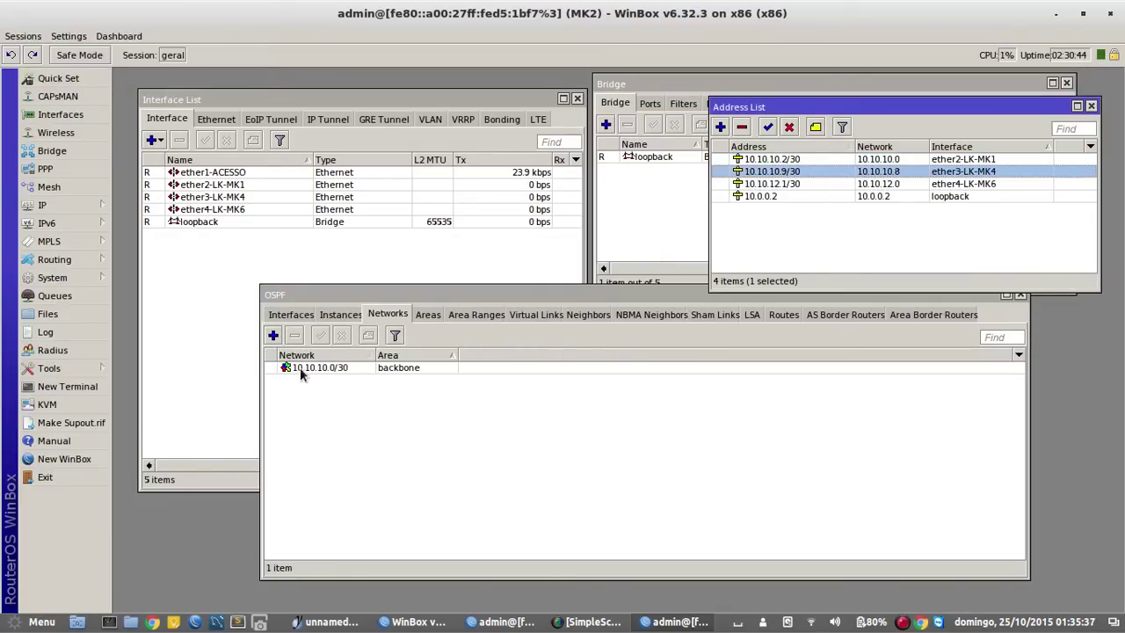
{"action": "left_click", "coordinate": [273, 337]}
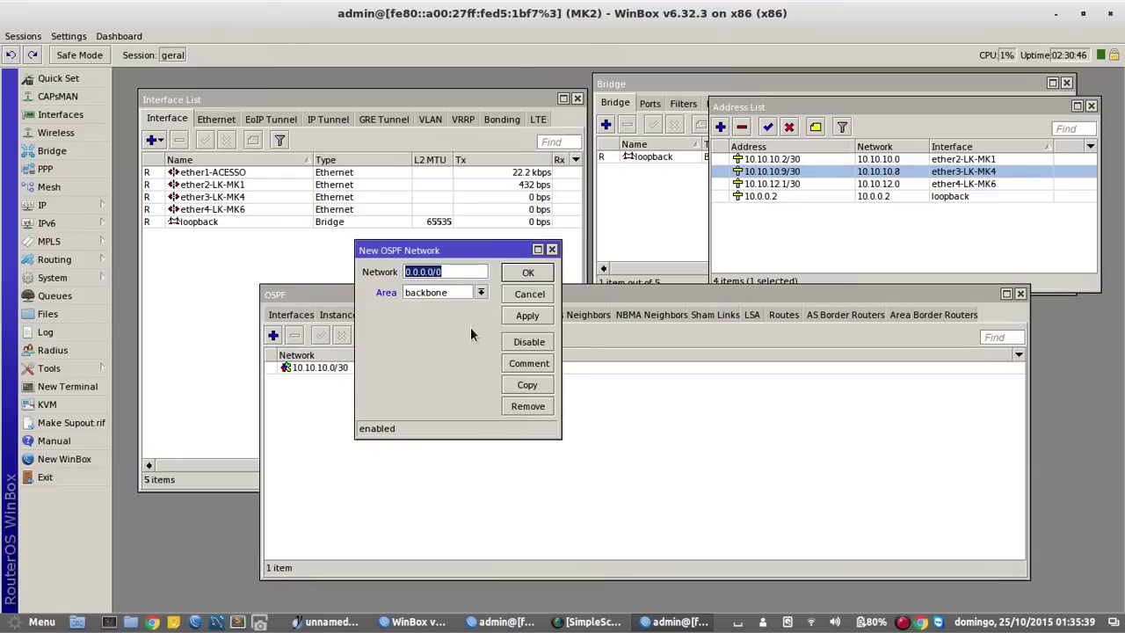
{"action": "type", "text": "10.10.10.8"}
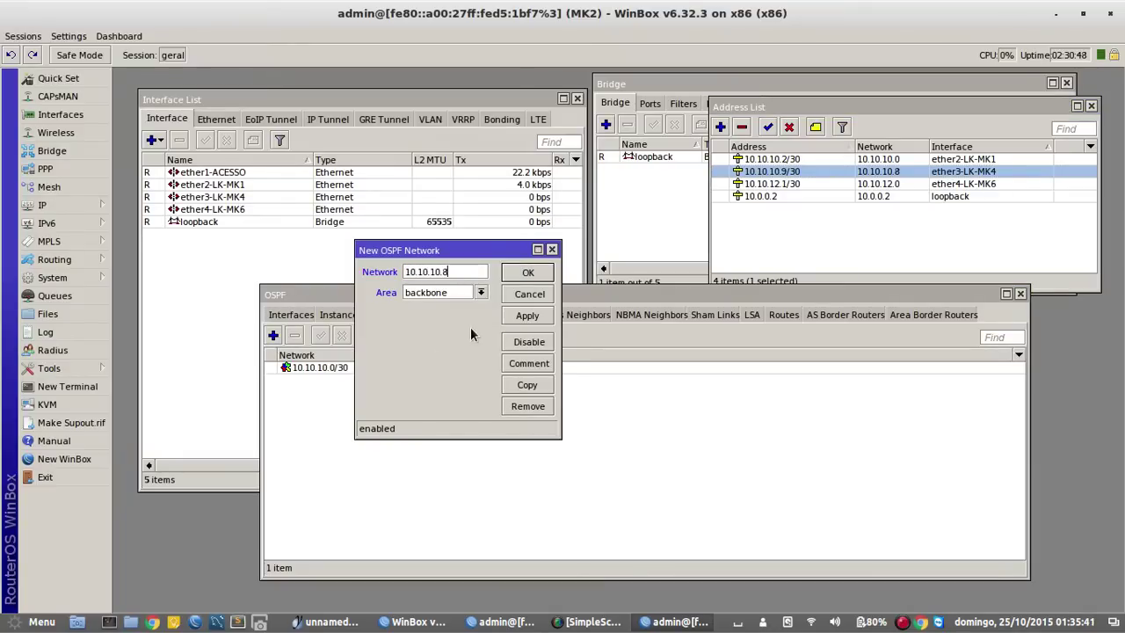
{"action": "type", "text": "/30"}
{"action": "left_click", "coordinate": [525, 272]}
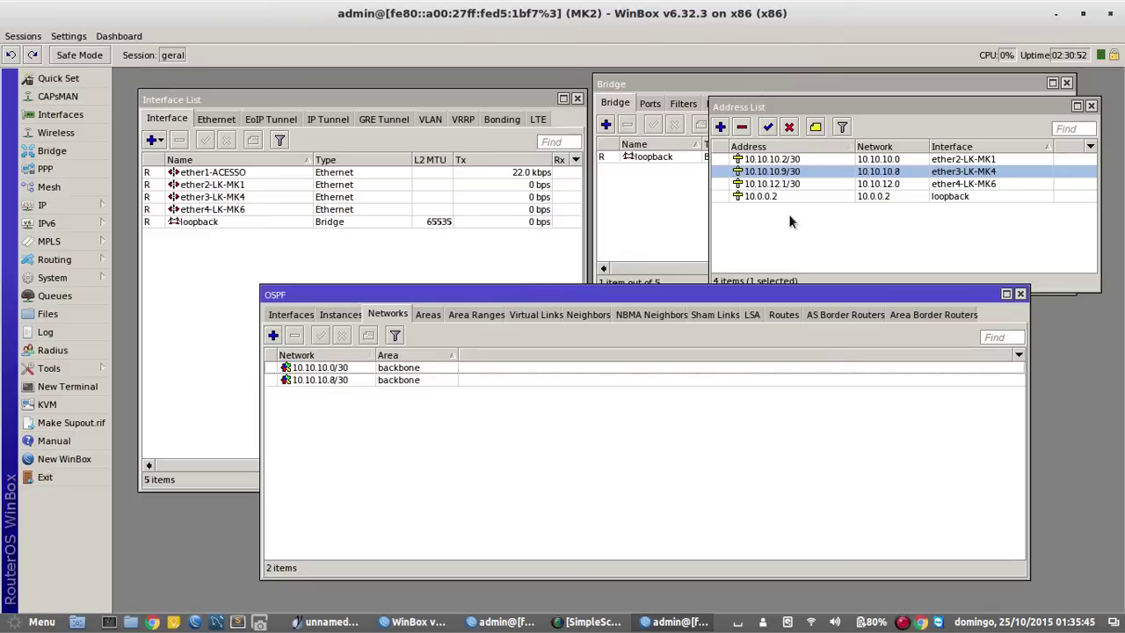
Add the link to MK6, network 10.10.12.0/30, to the OSPF networks in area-dois.
{"action": "left_click", "coordinate": [794, 185]}
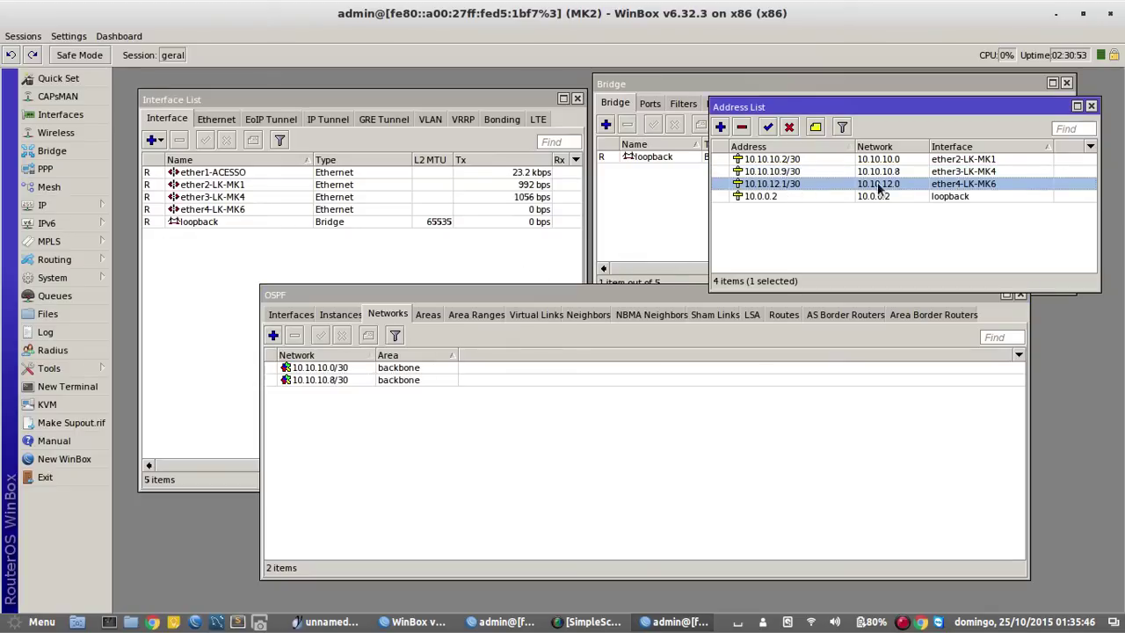
{"action": "left_click", "coordinate": [273, 335]}
{"action": "left_click", "coordinate": [456, 294]}
{"action": "left_click", "coordinate": [454, 289]}
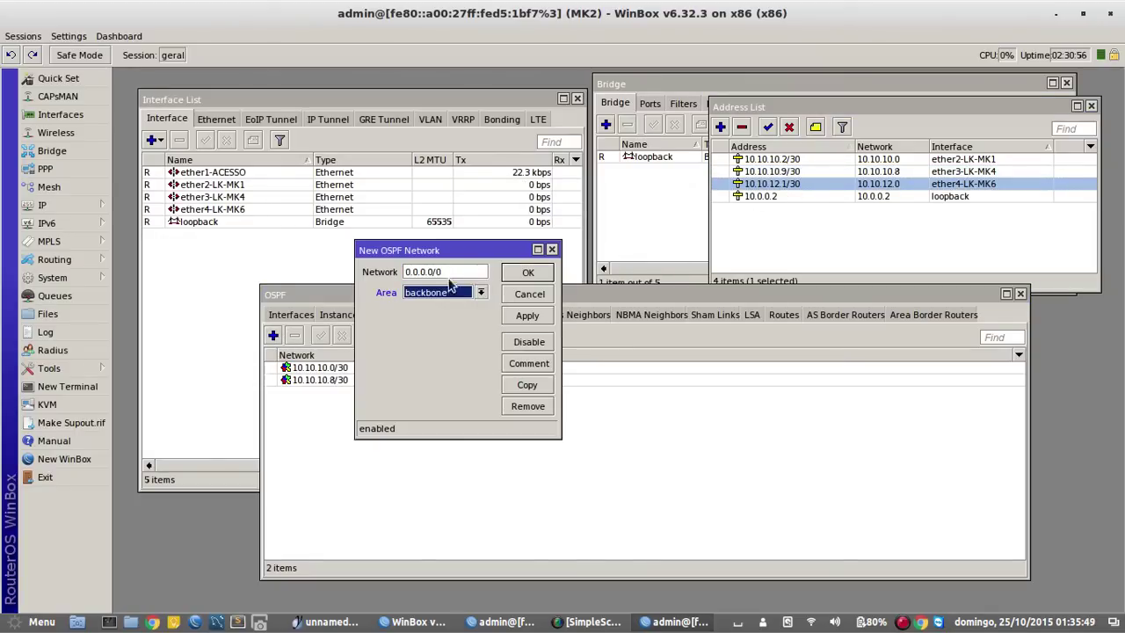
{"action": "left_click_drag", "start_coordinate": [452, 273], "coordinate": [212, 272]}
{"action": "type", "text": "10.1"}
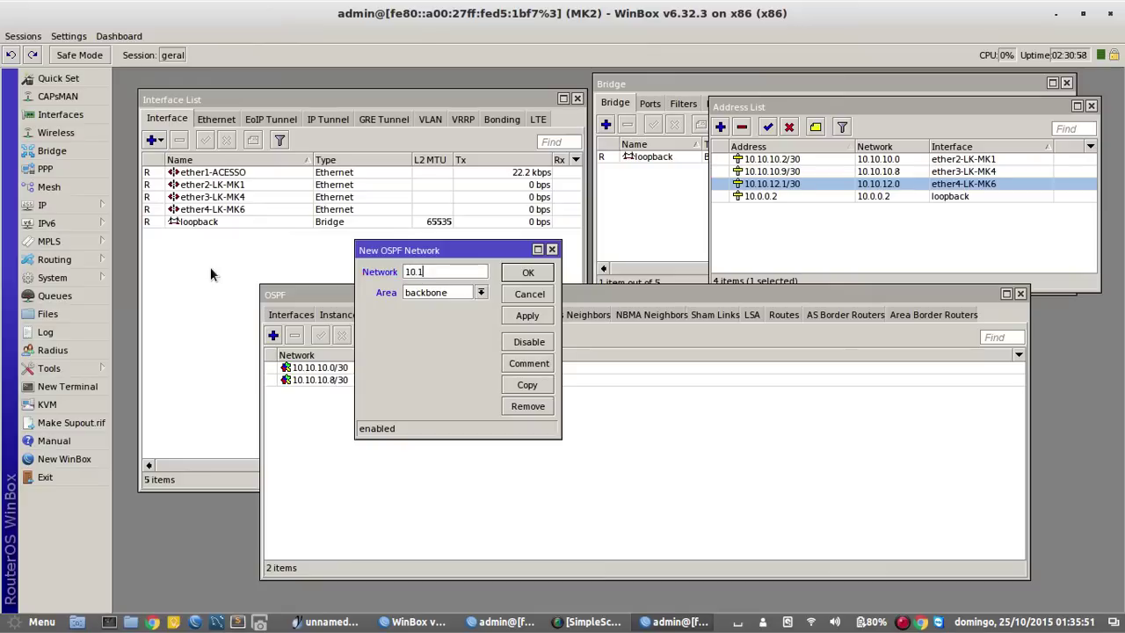
{"action": "type", "text": "0.12.0/30"}
{"action": "left_click", "coordinate": [480, 293]}
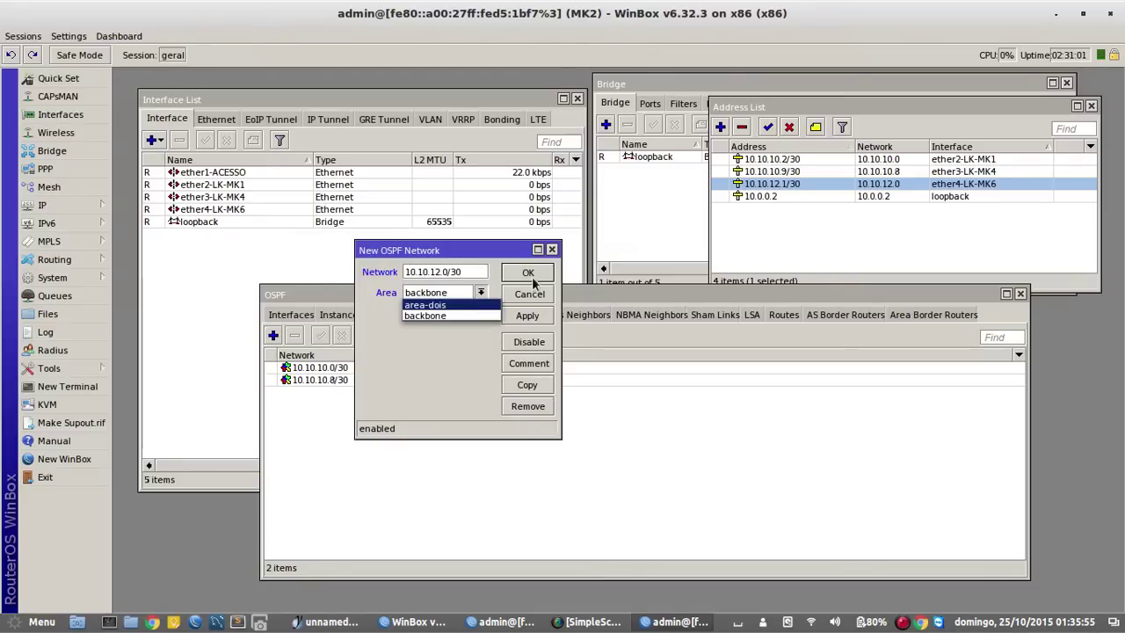
{"action": "left_click", "coordinate": [435, 309]}
{"action": "left_click", "coordinate": [536, 273]}
Add the loopback address 10.0.0.2 to the OSPF networks in the backbone area.
{"action": "left_click", "coordinate": [273, 335]}
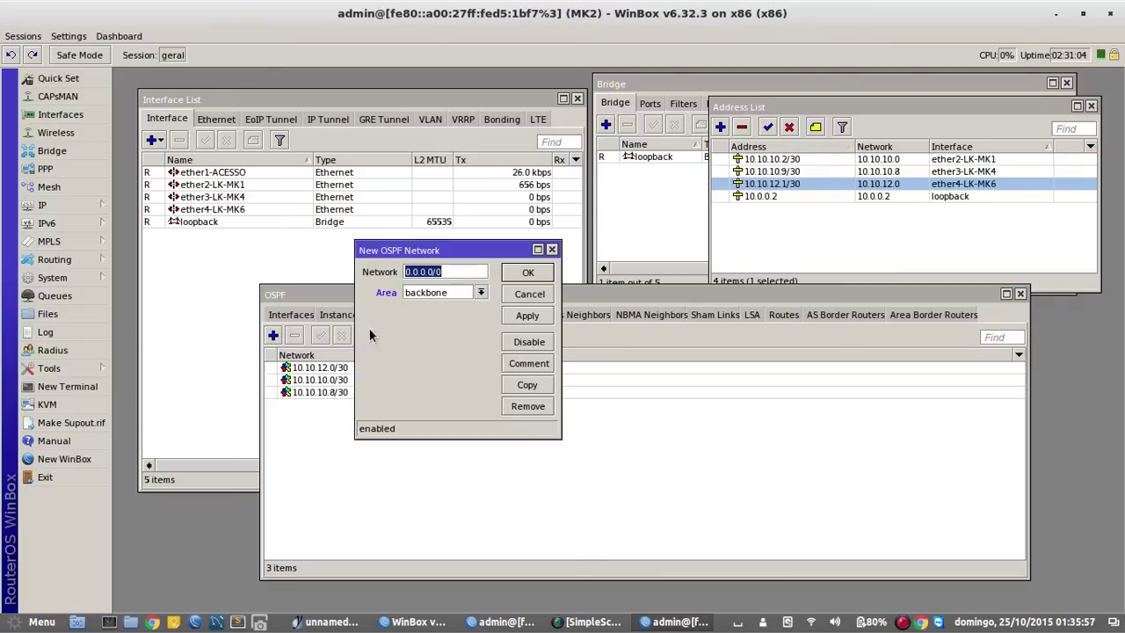
{"action": "type", "text": "10.0.0"}
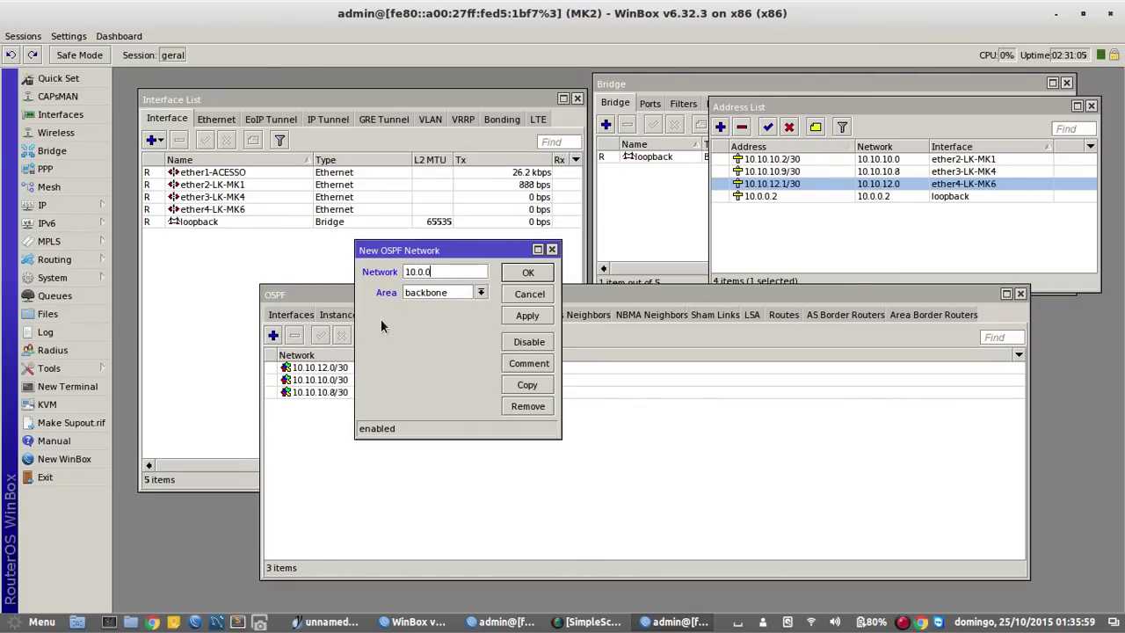
{"action": "type", "text": ".2"}
{"action": "left_click", "coordinate": [518, 277]}
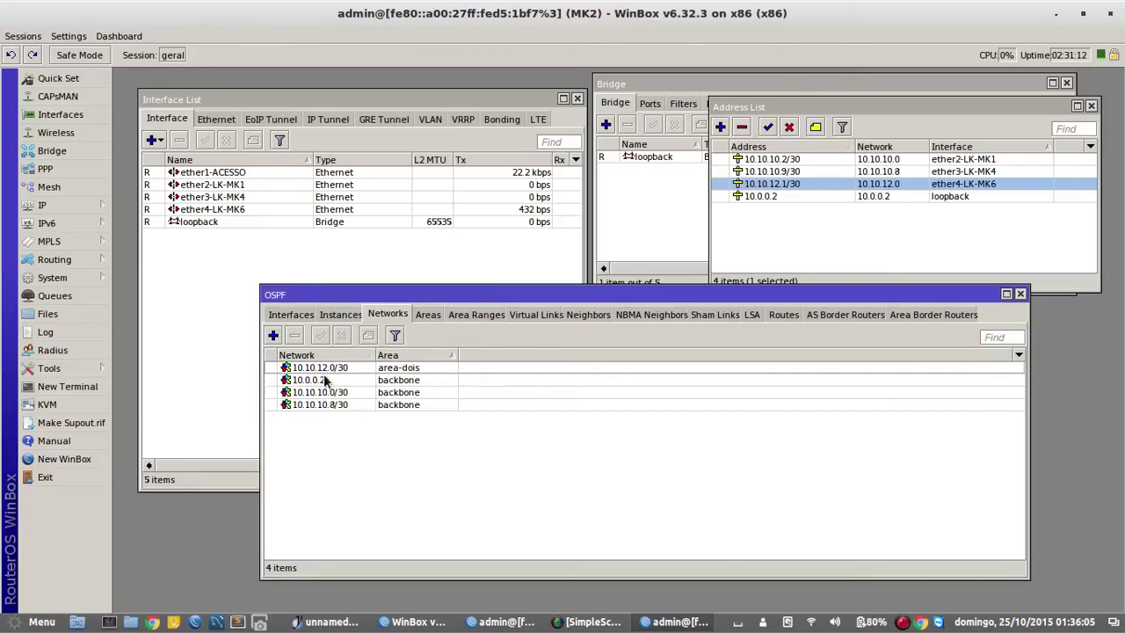
Examine MK2's OSPF routes, neighbors and interface states to check the adjacency with MK1 and the learned routes.
{"action": "left_click", "coordinate": [75, 241]}
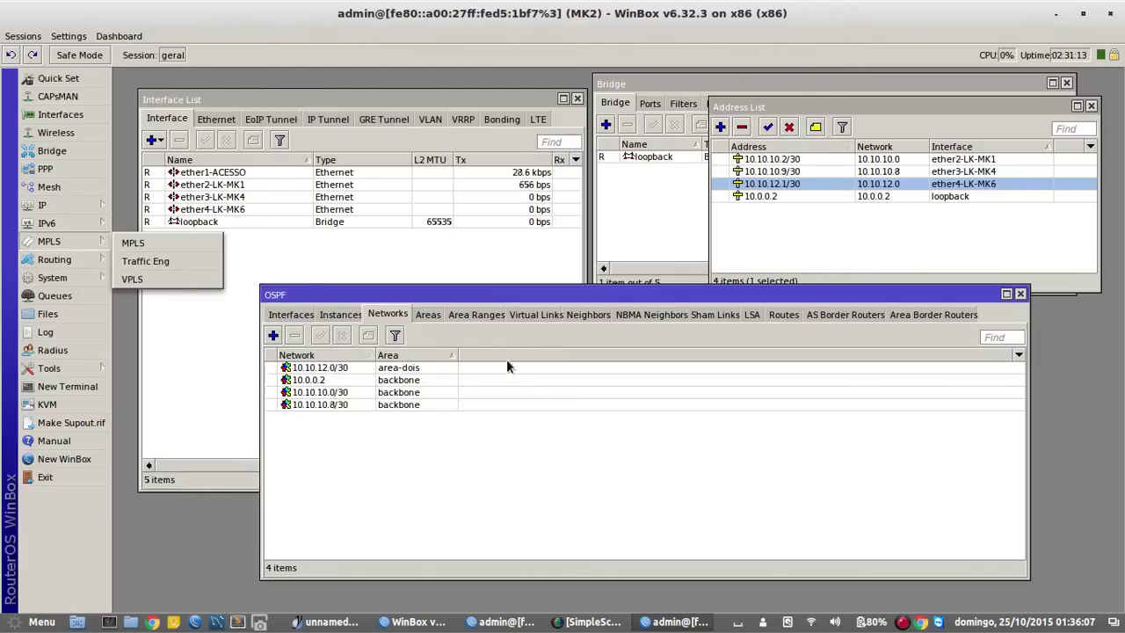
{"action": "left_click", "coordinate": [509, 368]}
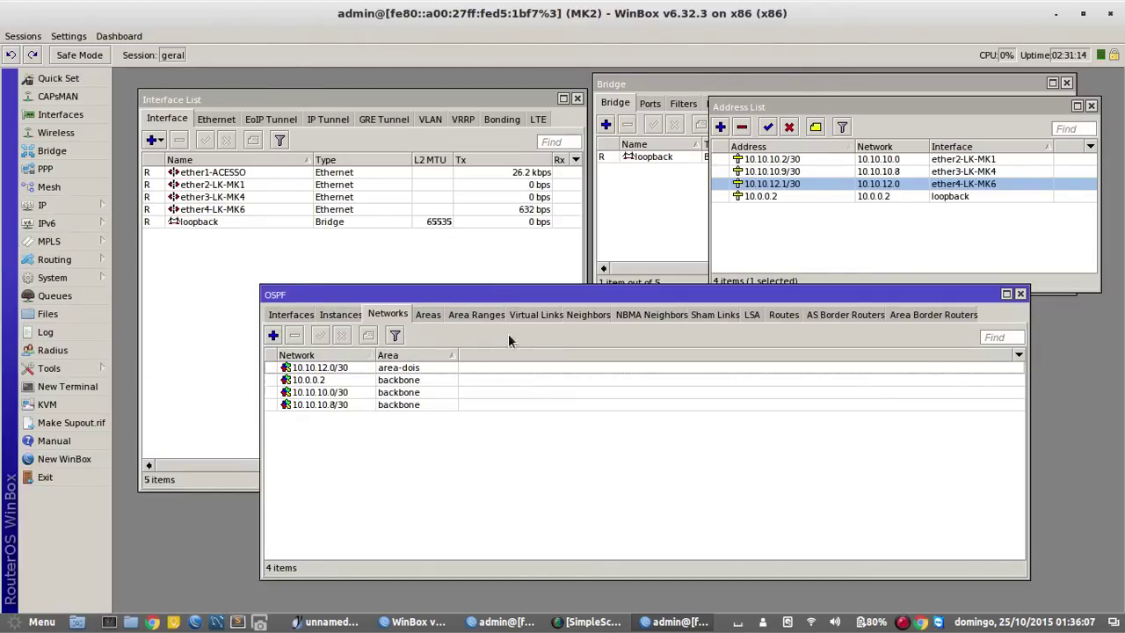
{"action": "left_click", "coordinate": [785, 315]}
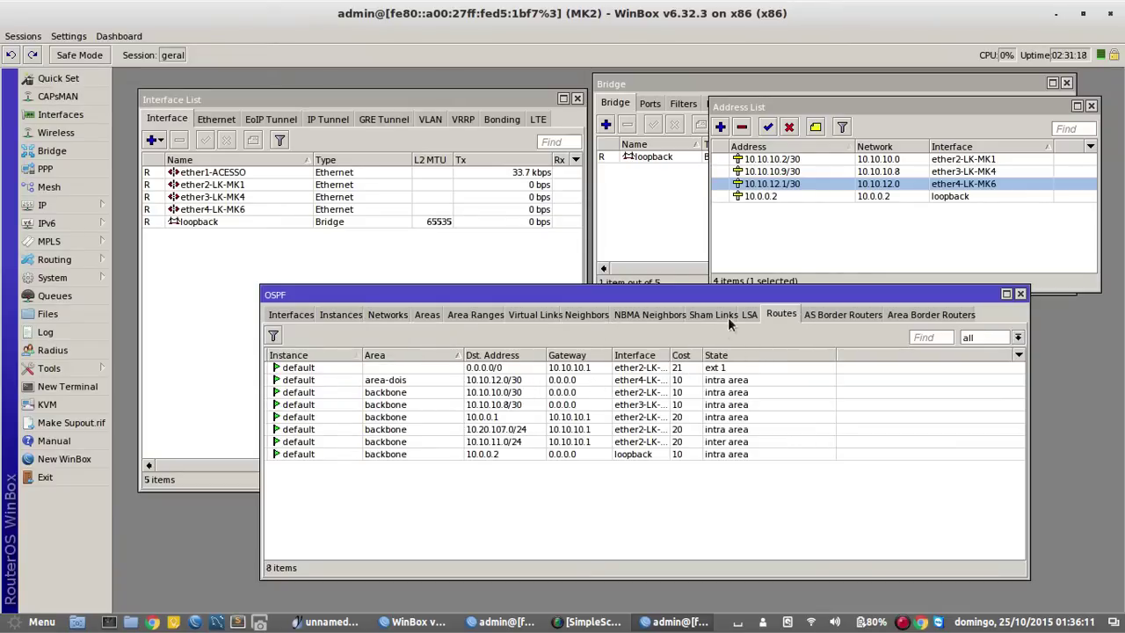
{"action": "left_click", "coordinate": [584, 315]}
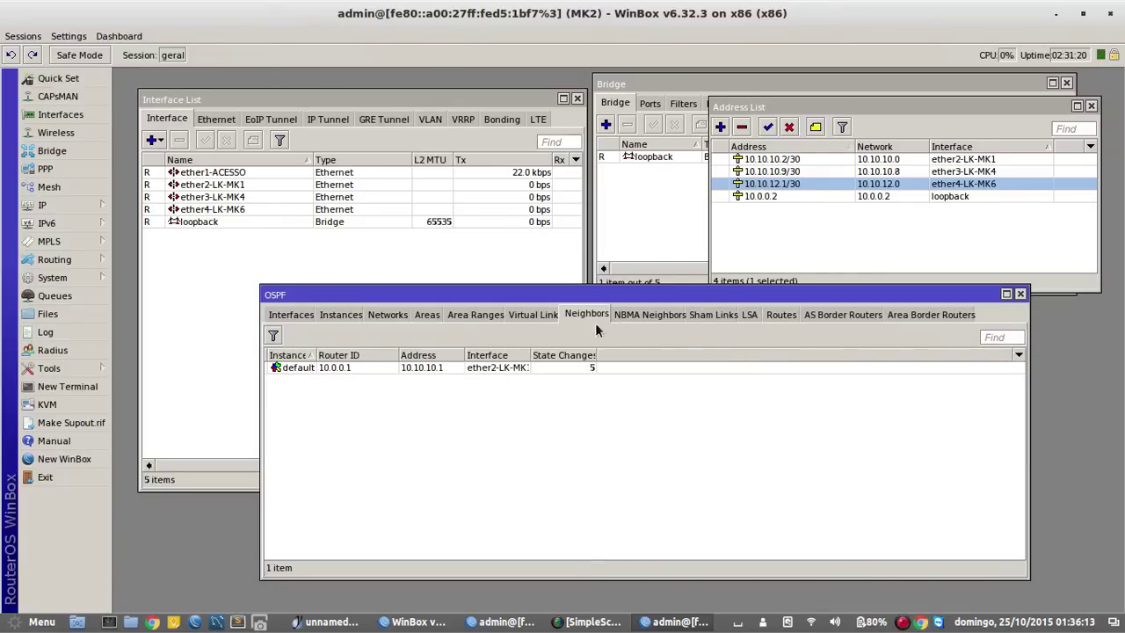
{"action": "left_click", "coordinate": [415, 367]}
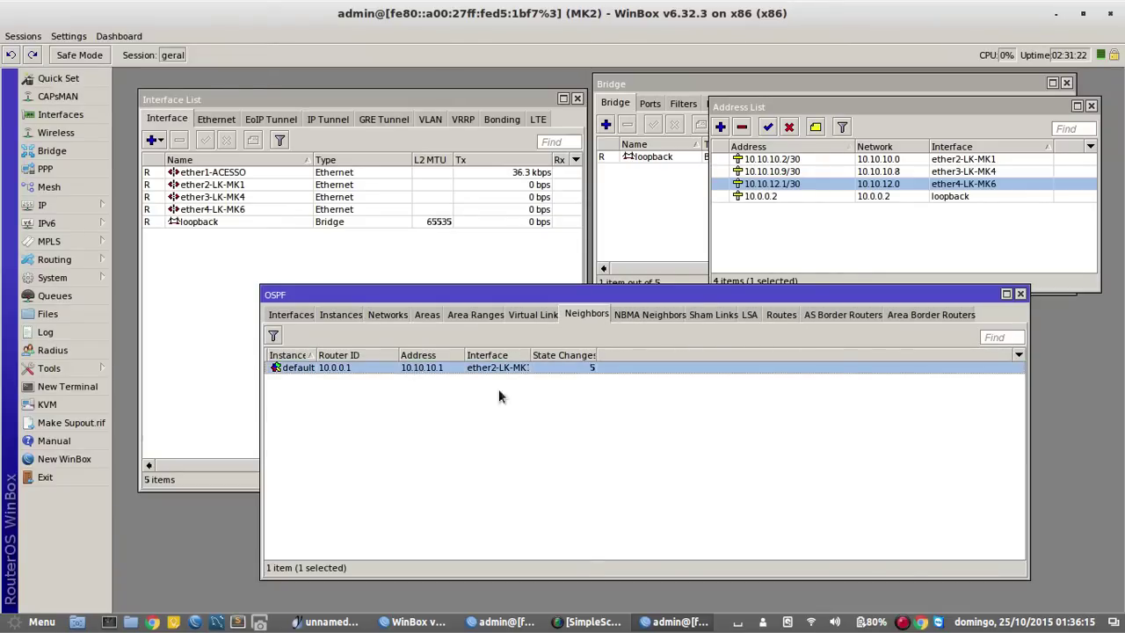
{"action": "left_click_drag", "start_coordinate": [537, 350], "coordinate": [550, 350]}
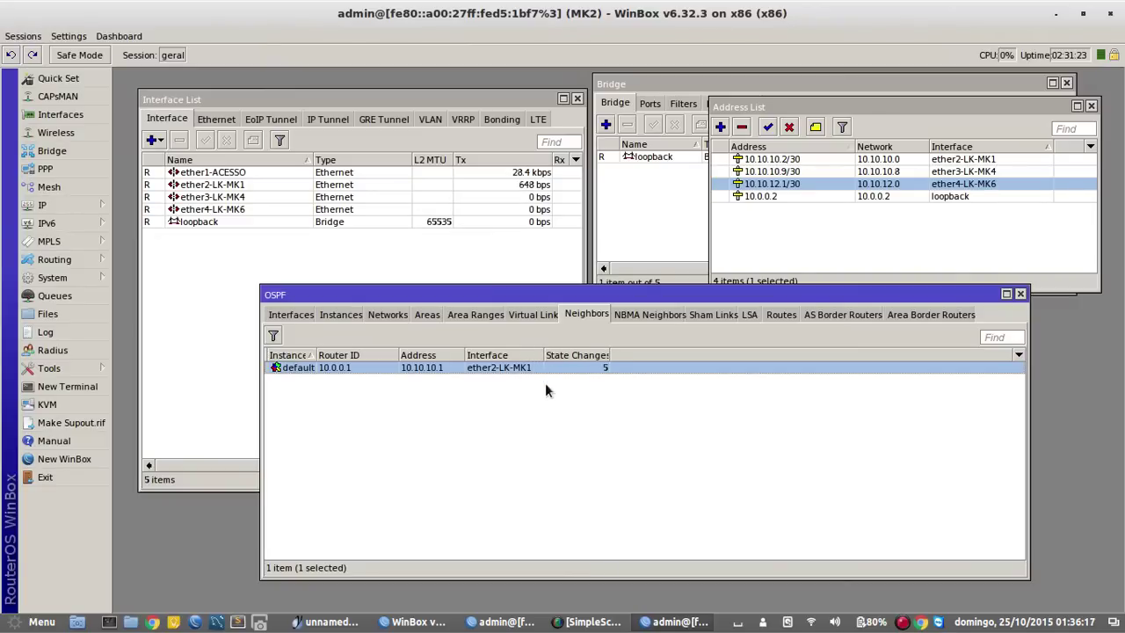
{"action": "left_click", "coordinate": [303, 317]}
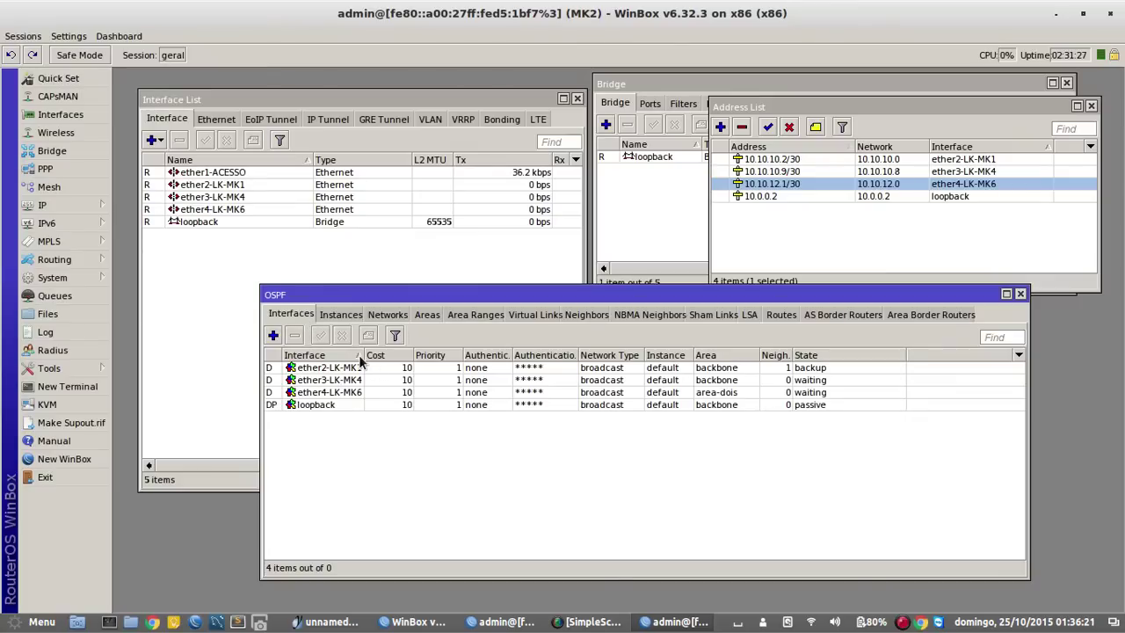
{"action": "left_click", "coordinate": [494, 392]}
{"action": "left_click", "coordinate": [631, 380]}
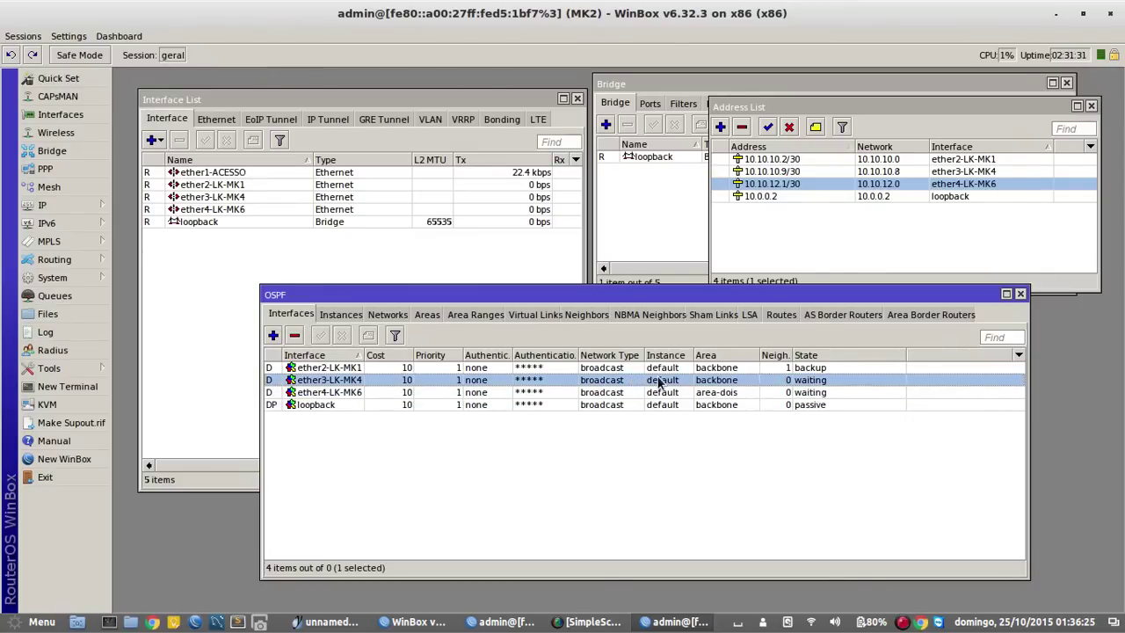
Check the OSPF states of MK2's ether3-LK-MK4 and ether4-LK-MK6 interfaces.
{"action": "left_click", "coordinate": [828, 392]}
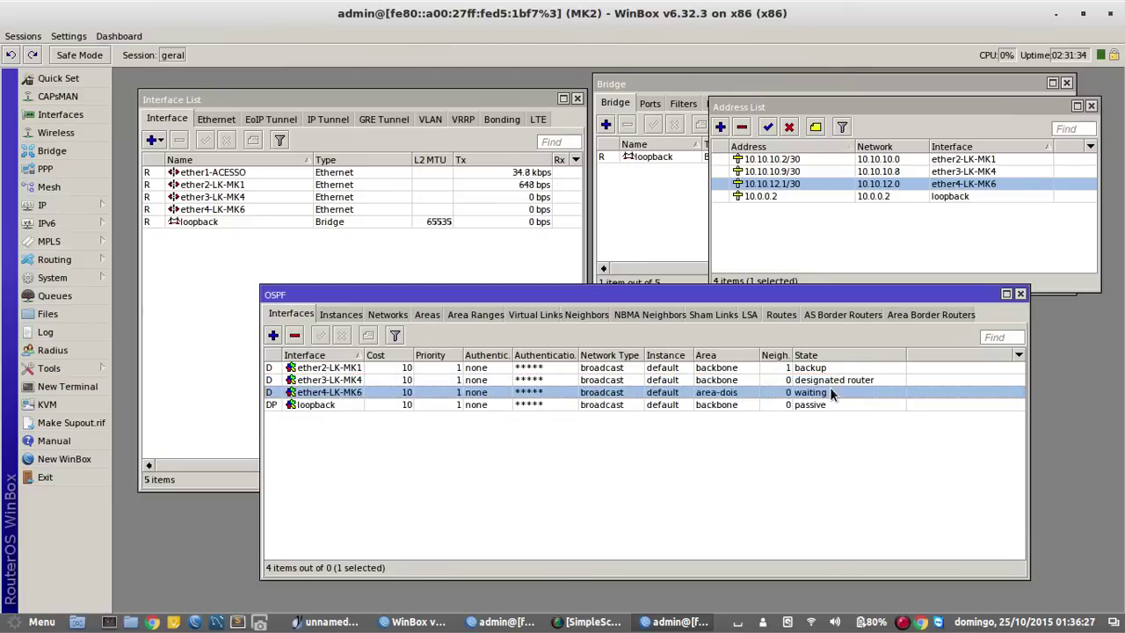
{"action": "left_click", "coordinate": [774, 381]}
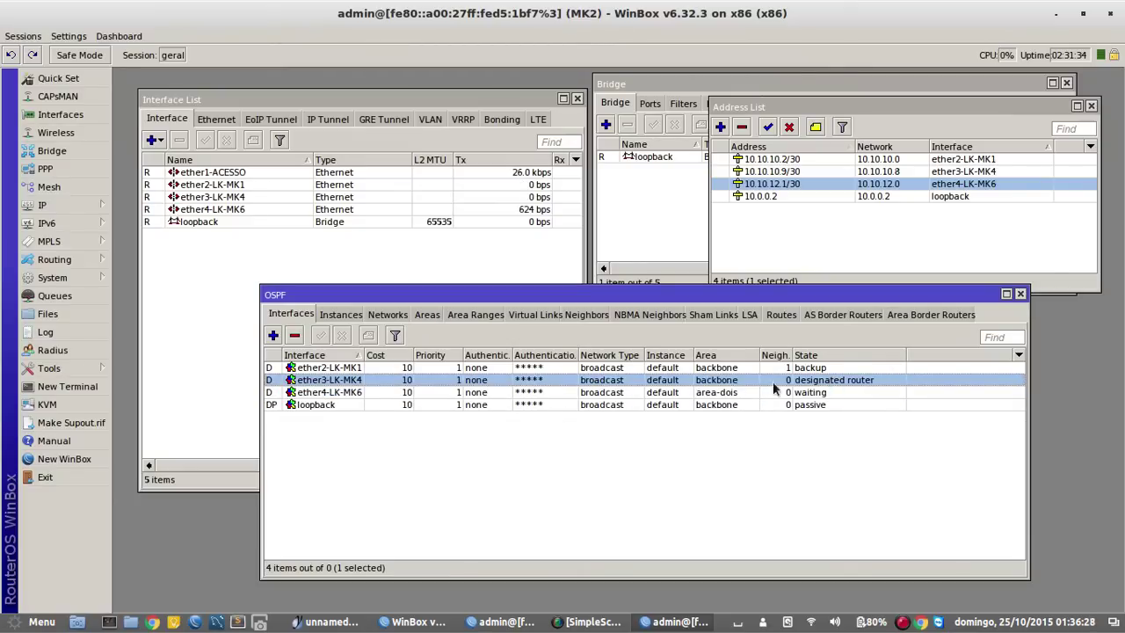
{"action": "left_click", "coordinate": [825, 398]}
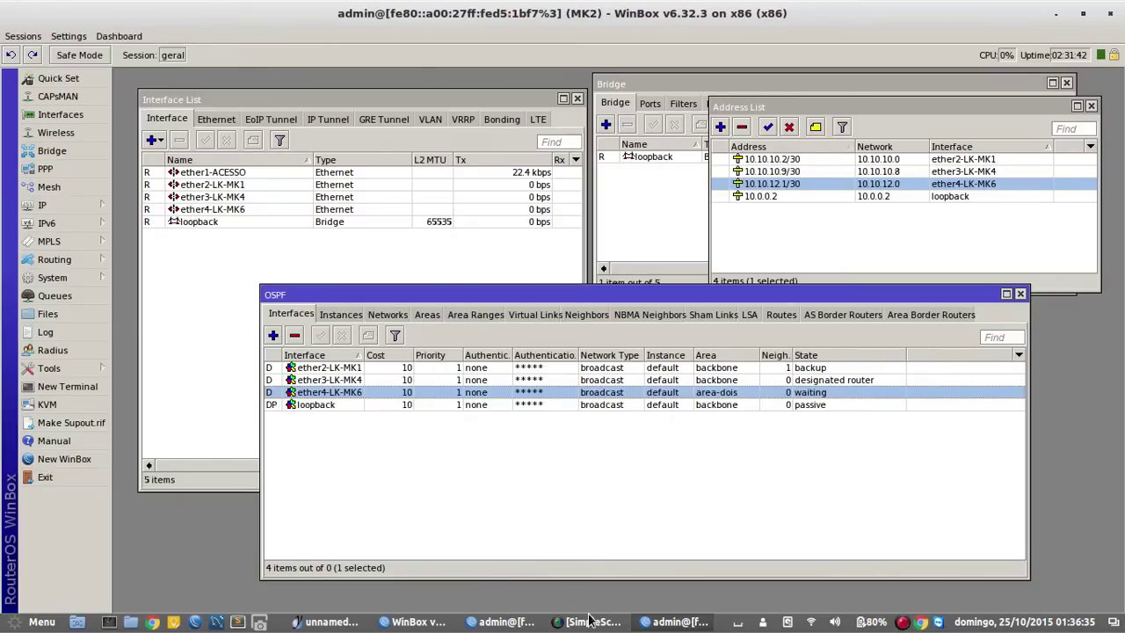
Connect to router MK3 as admin through its IPv6 neighbor entry and dismiss the missing software key notice.
{"action": "left_click", "coordinate": [668, 624]}
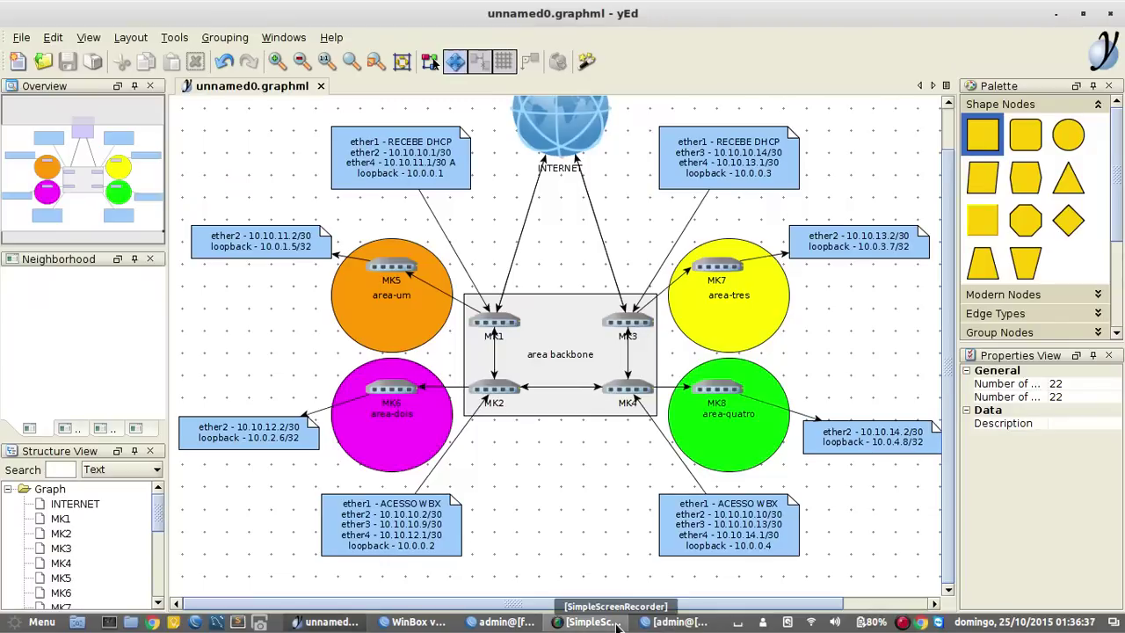
{"action": "left_click_drag", "start_coordinate": [603, 626], "coordinate": [324, 624]}
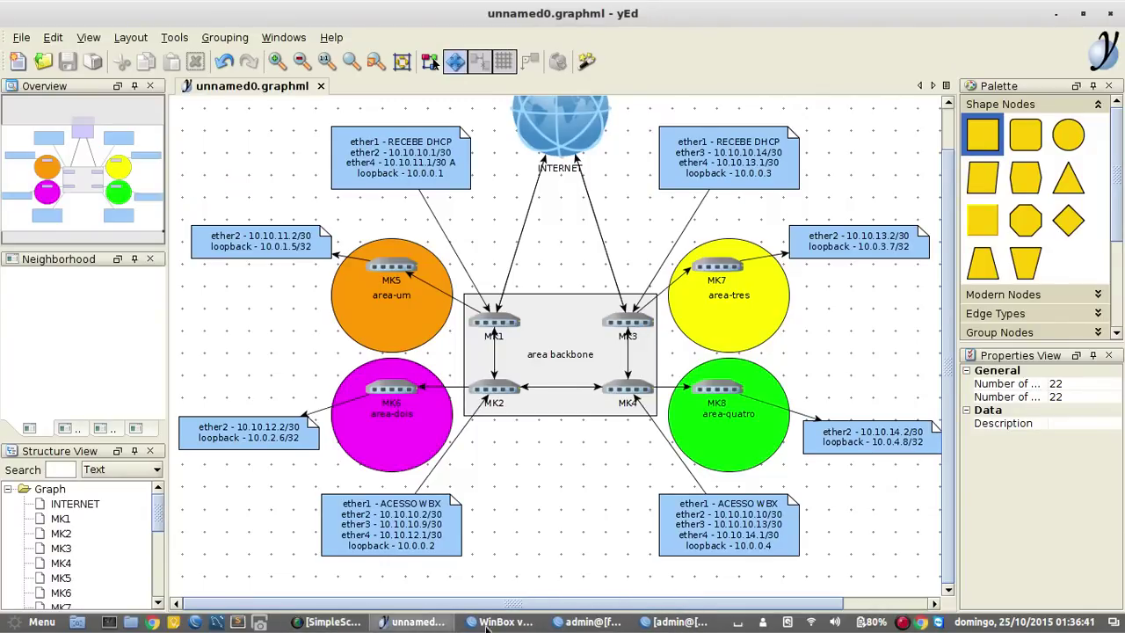
{"action": "left_click", "coordinate": [527, 626]}
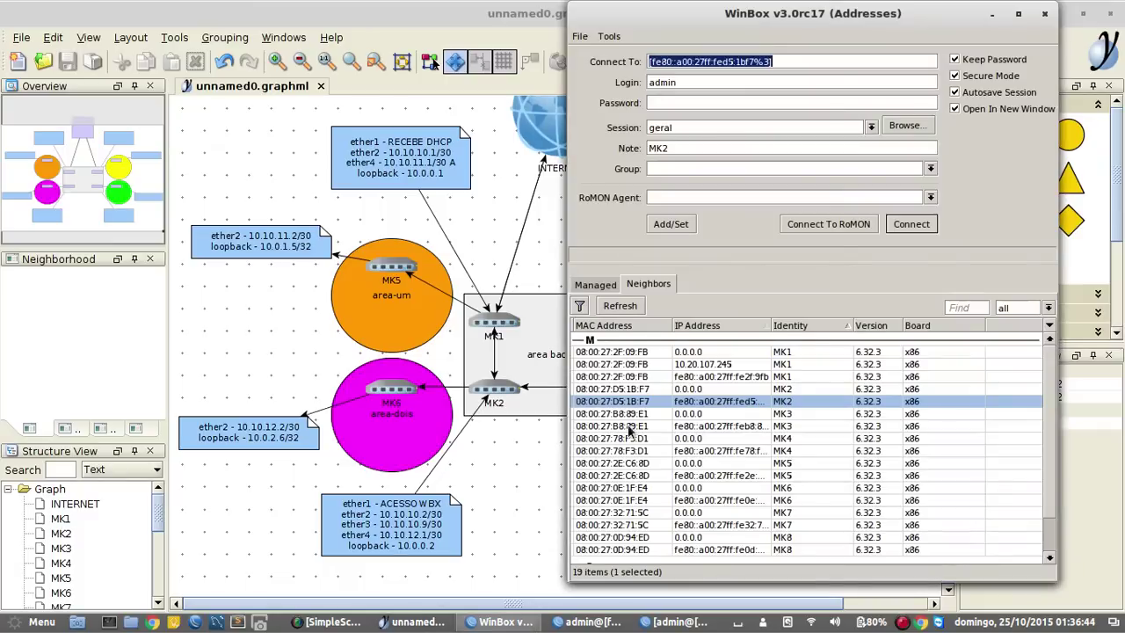
{"action": "left_click", "coordinate": [712, 425]}
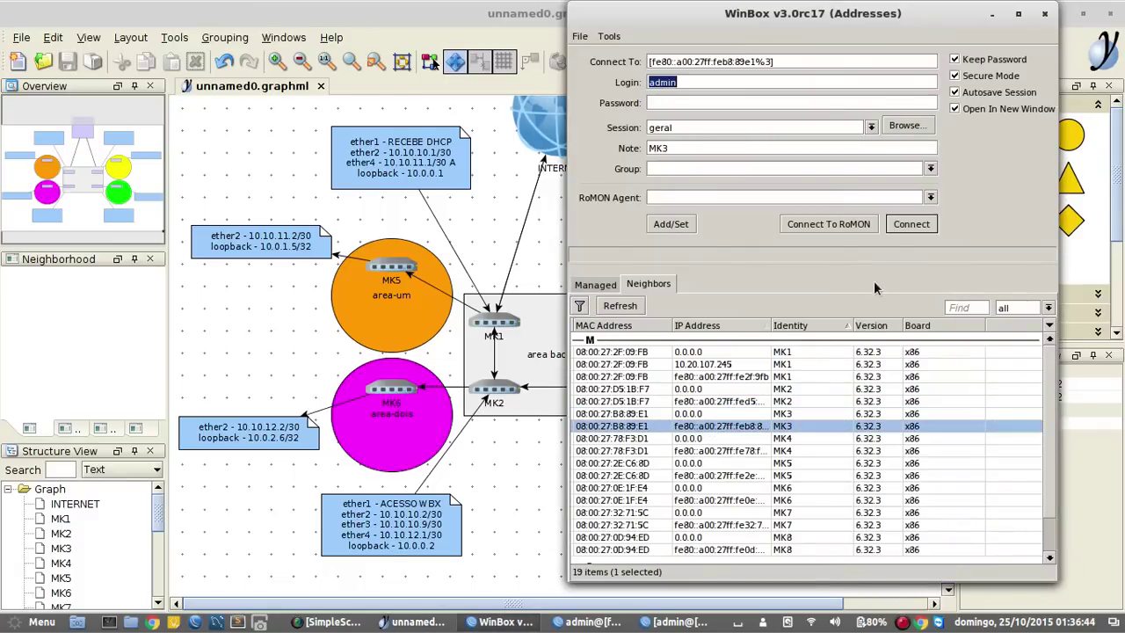
{"action": "left_click", "coordinate": [911, 225]}
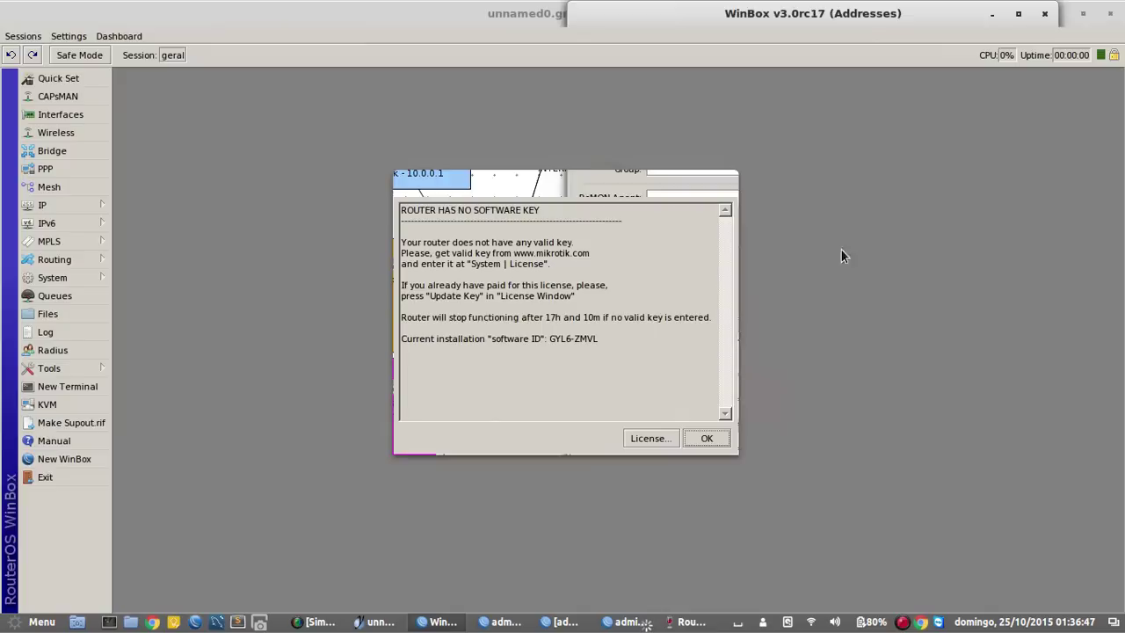
{"action": "key", "text": "Return"}
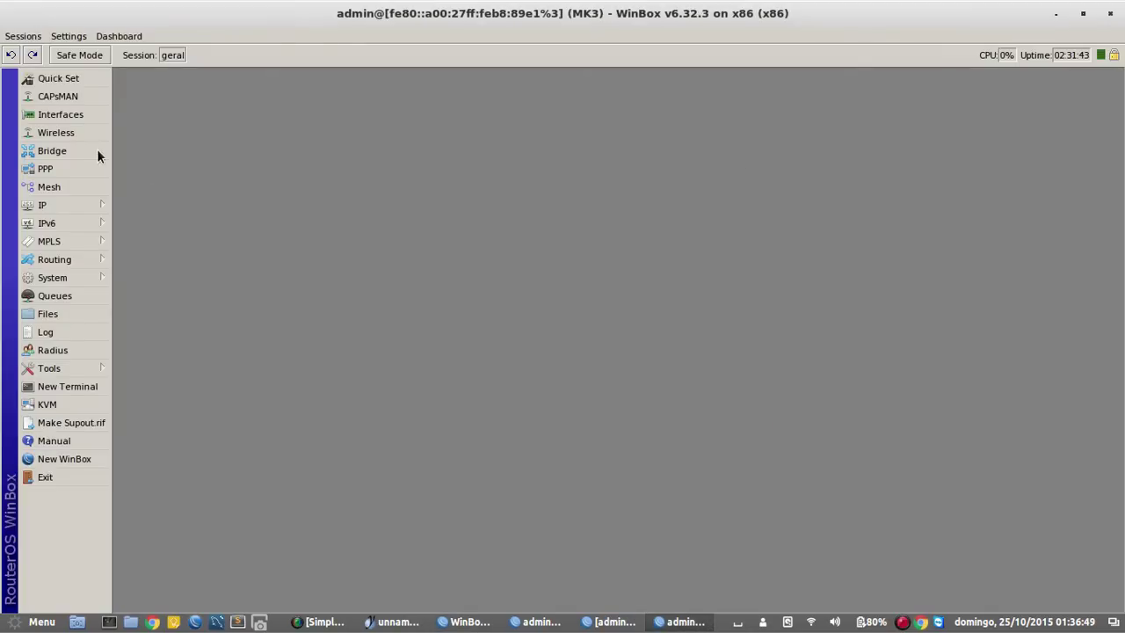
Create a bridge interface named loopback on MK3.
{"action": "left_click", "coordinate": [91, 150]}
{"action": "left_click", "coordinate": [606, 124]}
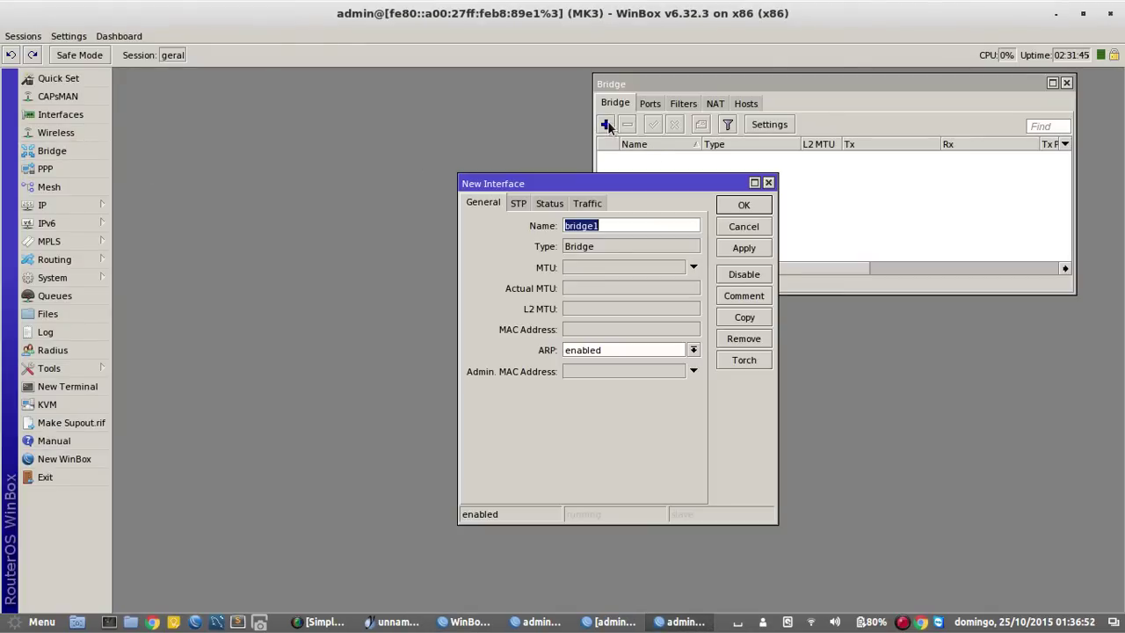
{"action": "type", "text": "loopback"}
{"action": "left_click", "coordinate": [750, 206]}
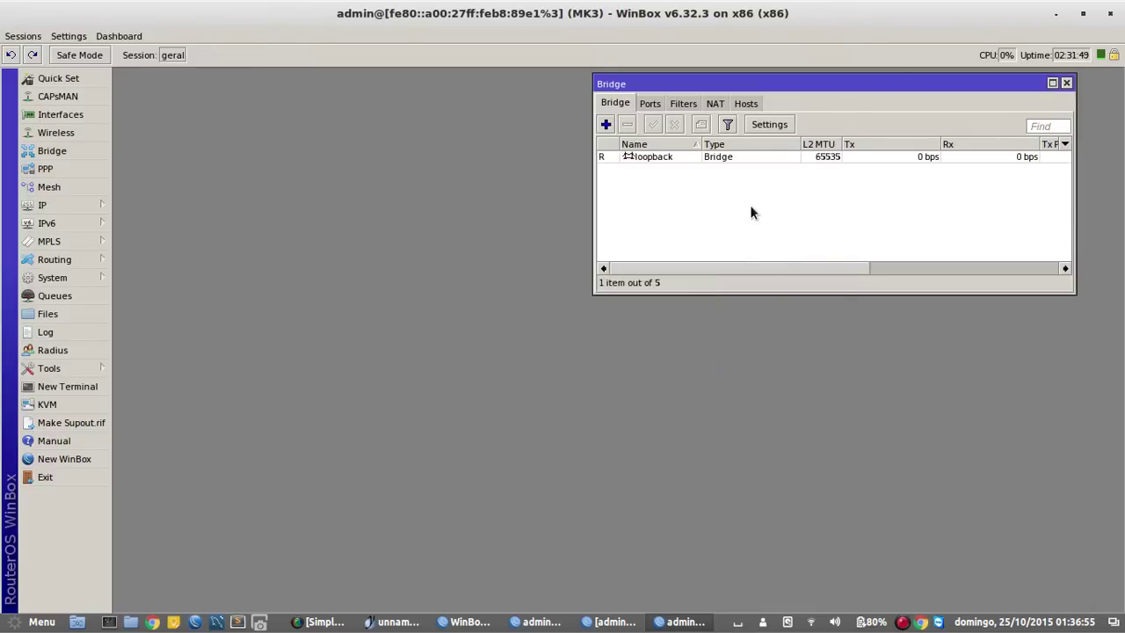
Open MK3's interface list and rename ether1 as ether1-ACESSO.
{"action": "left_click", "coordinate": [44, 206]}
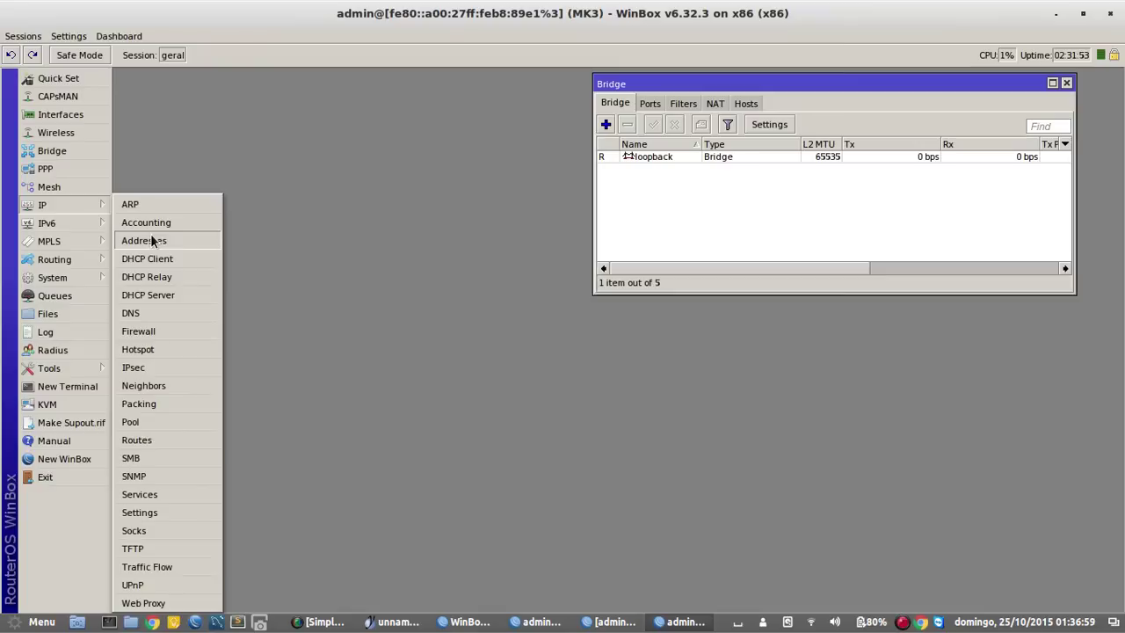
{"action": "left_click", "coordinate": [78, 113]}
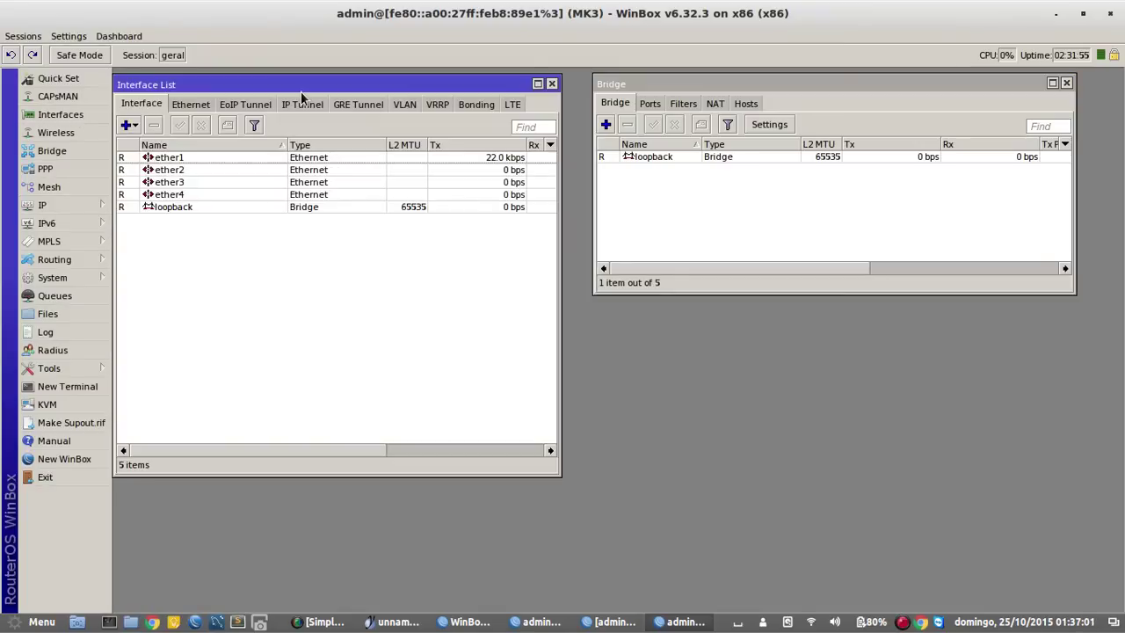
{"action": "left_click_drag", "start_coordinate": [314, 86], "coordinate": [329, 86]}
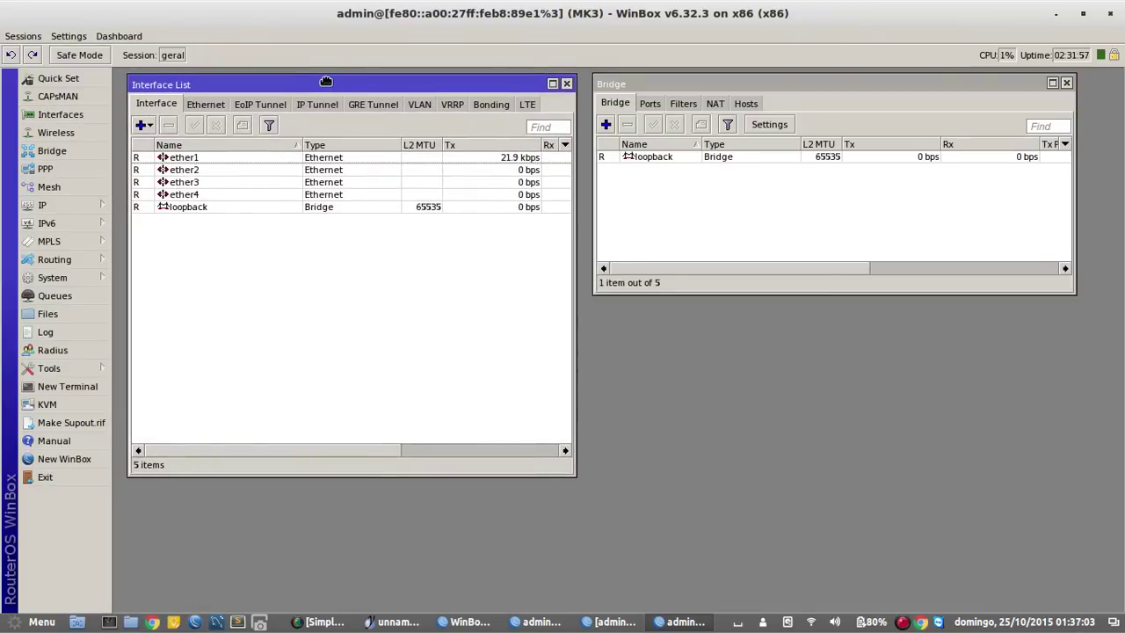
{"action": "double_click", "coordinate": [230, 157]}
{"action": "left_click", "coordinate": [348, 133]}
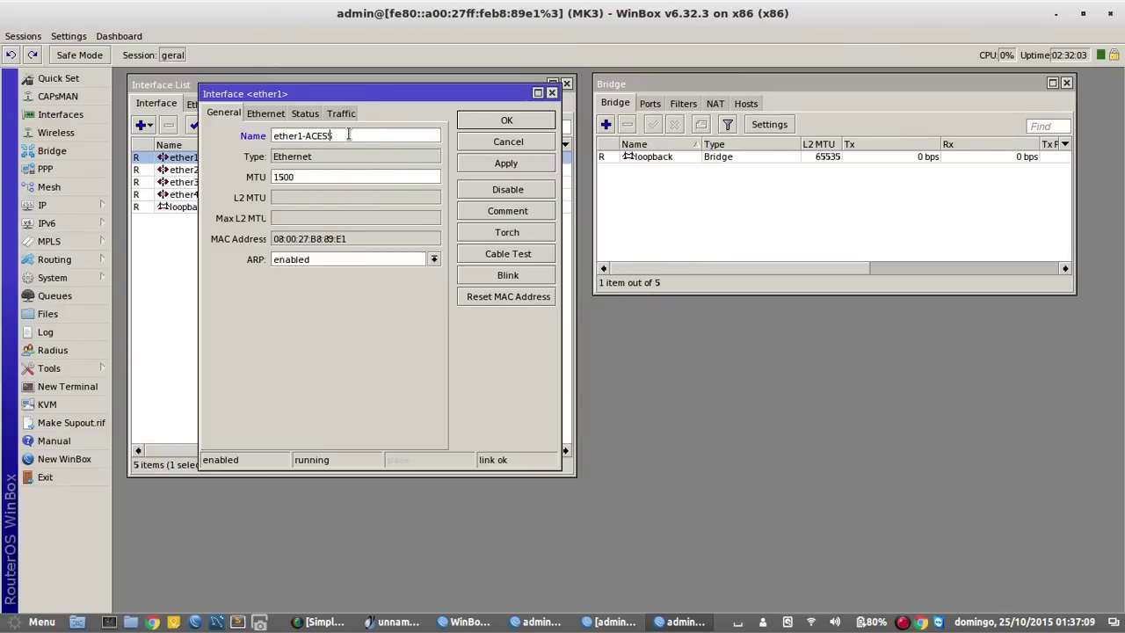
{"action": "left_click", "coordinate": [479, 118]}
Consult the network diagram for MK3's links and rename ether3 as ether3-LK-MK4.
{"action": "left_click", "coordinate": [196, 169]}
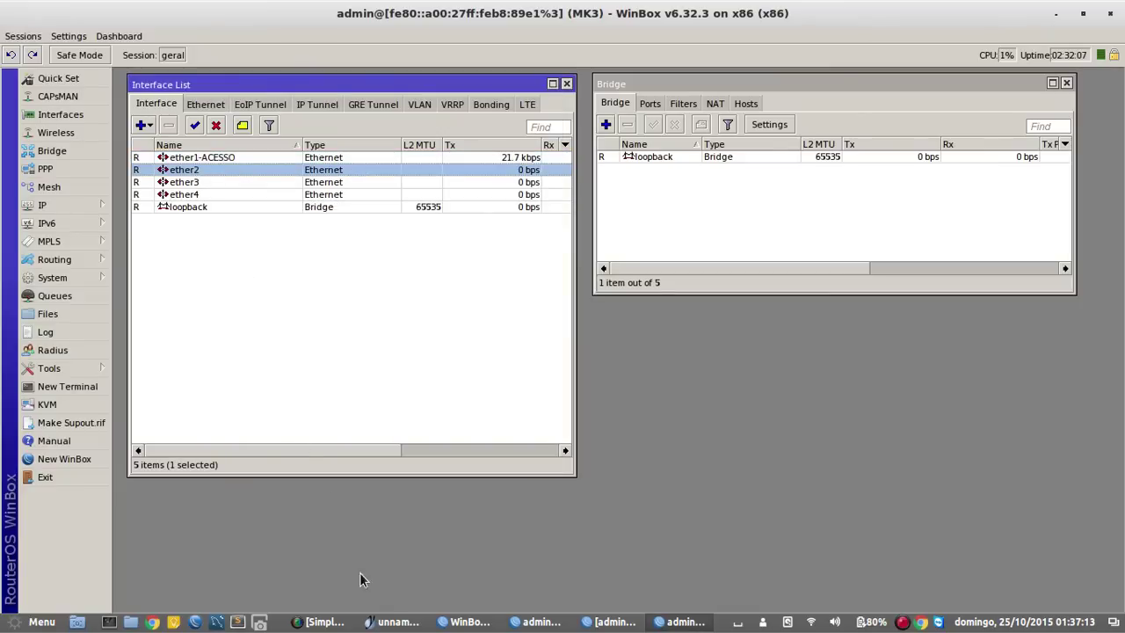
{"action": "left_click", "coordinate": [399, 622]}
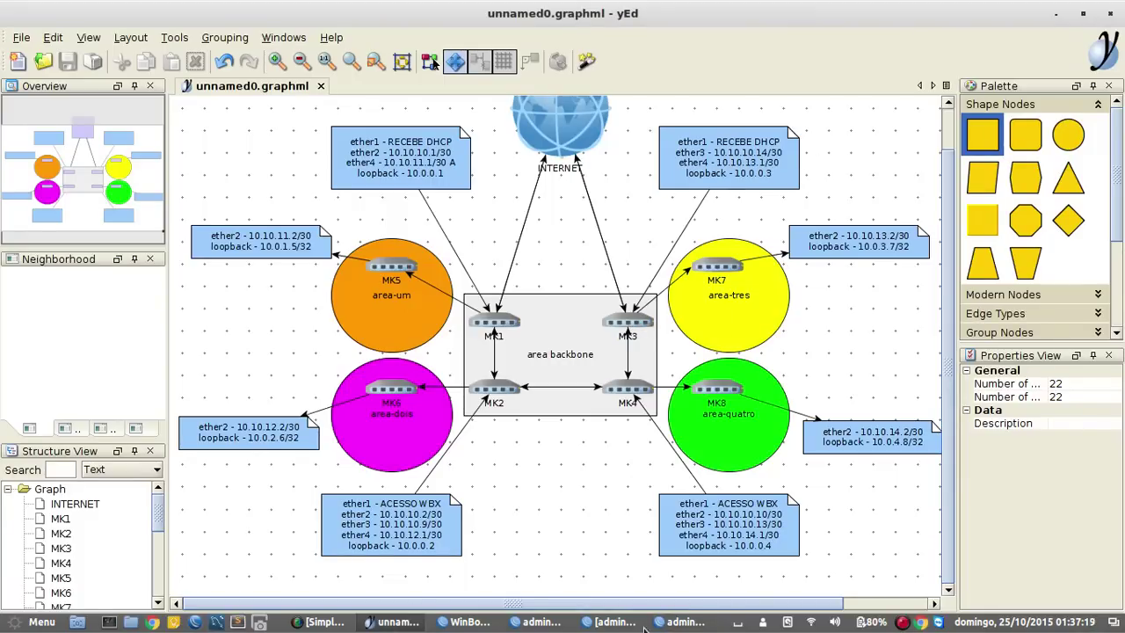
{"action": "left_click", "coordinate": [681, 623]}
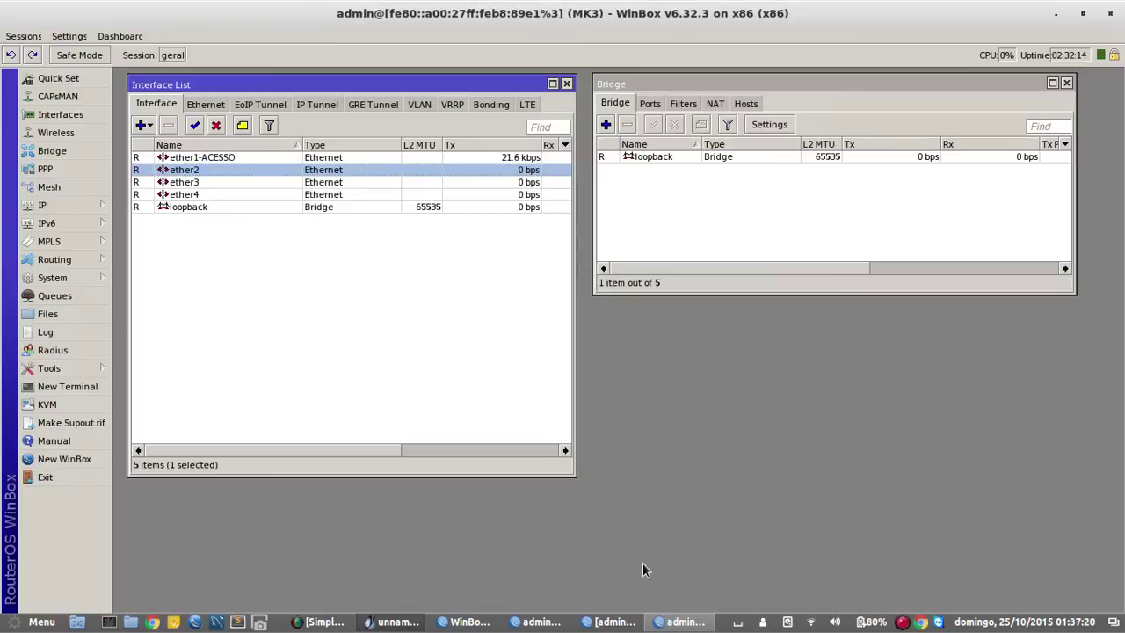
{"action": "double_click", "coordinate": [185, 182]}
{"action": "left_click", "coordinate": [393, 622]}
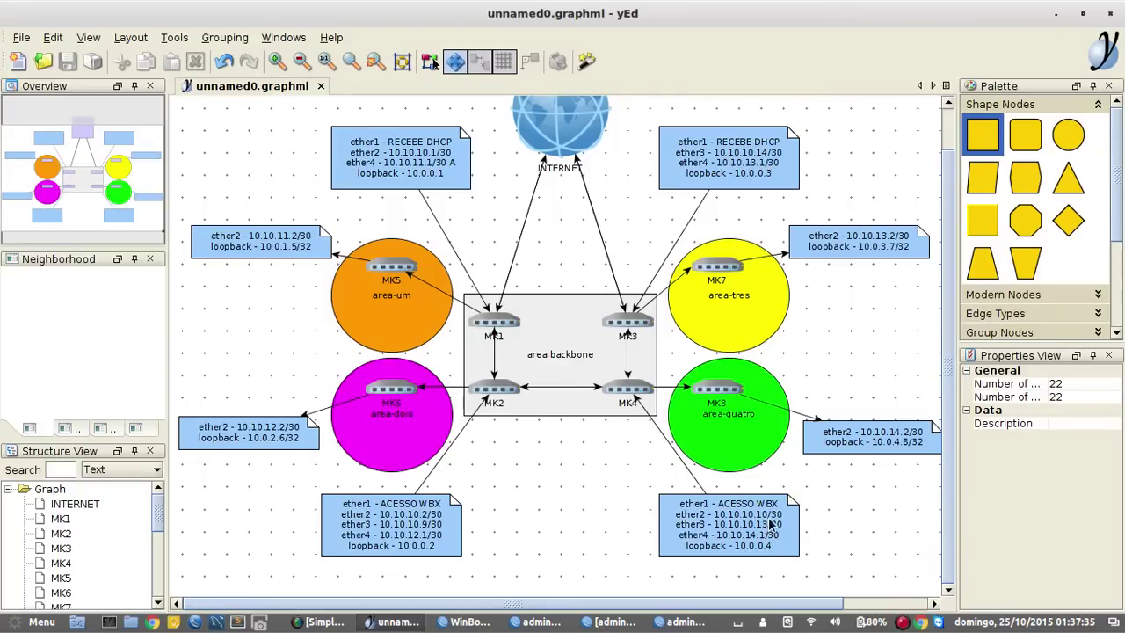
{"action": "left_click", "coordinate": [681, 622]}
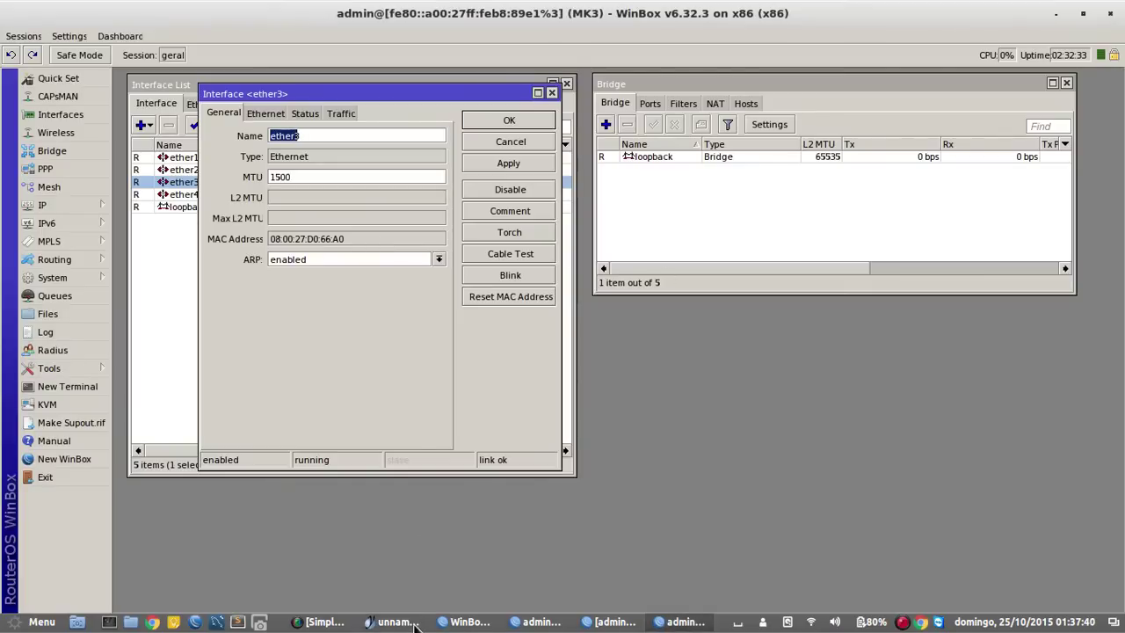
{"action": "left_click", "coordinate": [333, 132]}
{"action": "type", "text": "-LK-MK"}
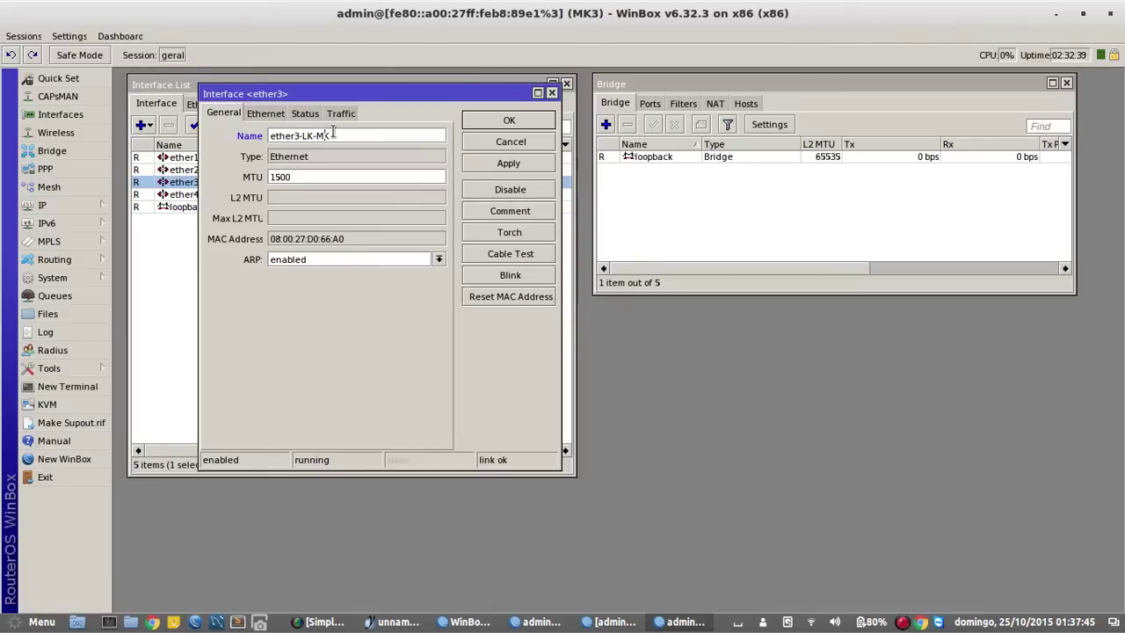
{"action": "type", "text": "4"}
{"action": "left_click", "coordinate": [494, 121]}
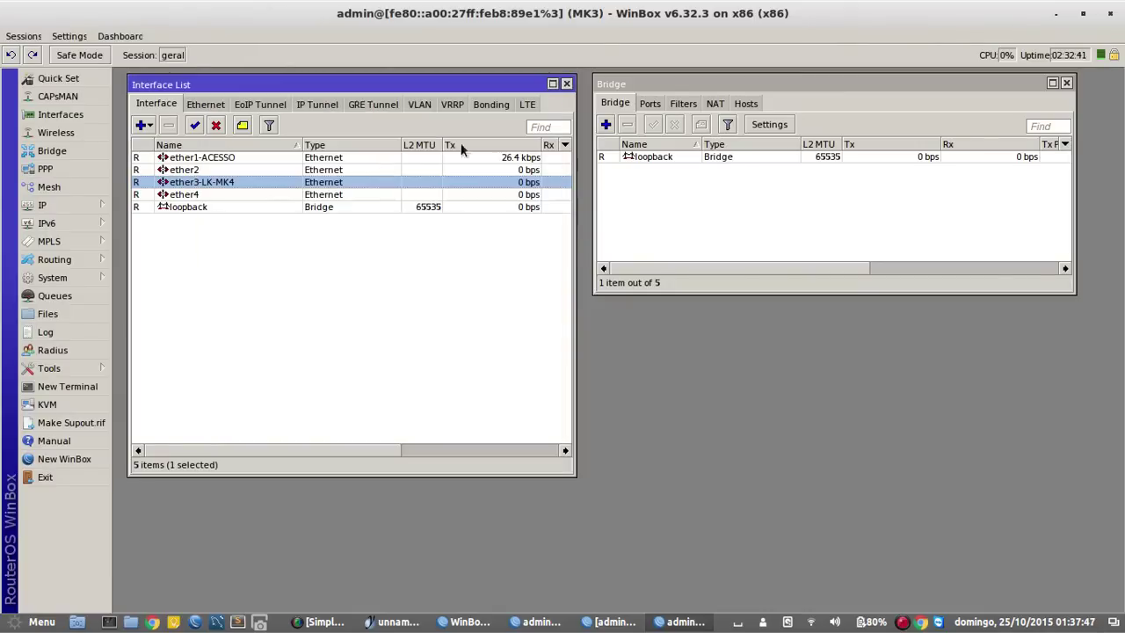
Consult the network diagram for MK3's link to area-tres and rename ether4 as ether4-LK-MK7.
{"action": "left_click", "coordinate": [196, 193]}
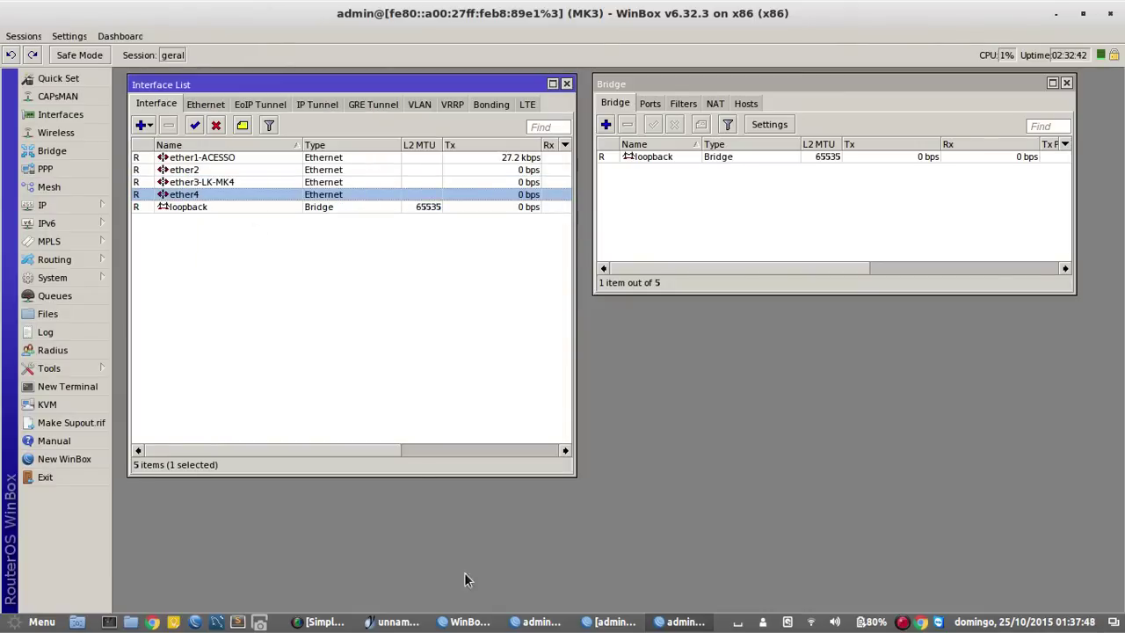
{"action": "left_click", "coordinate": [399, 622]}
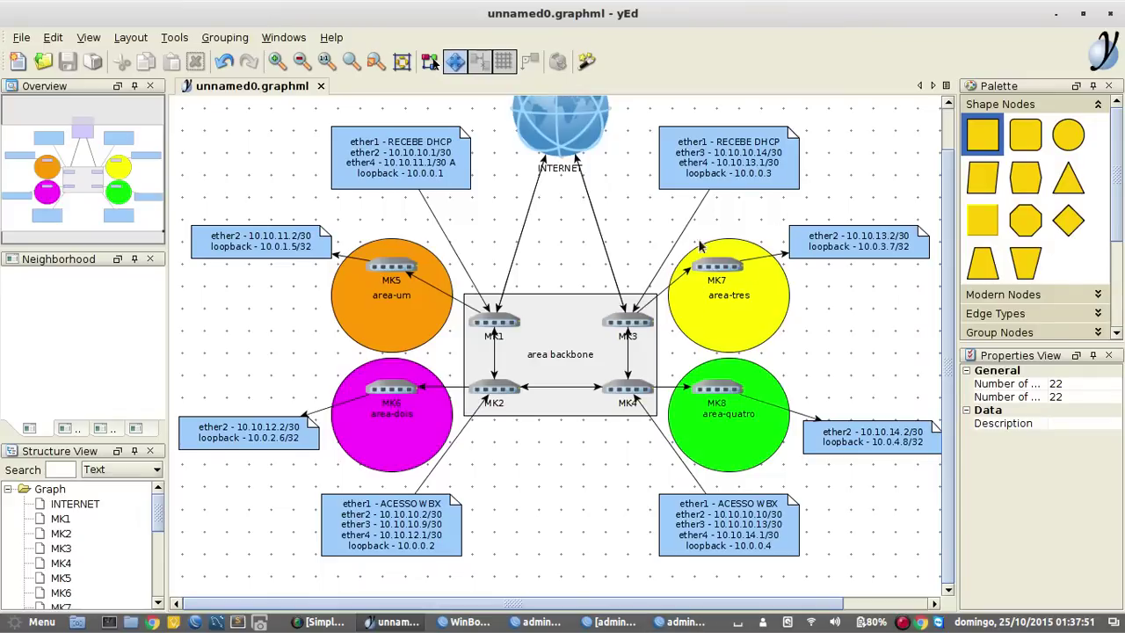
{"action": "left_click", "coordinate": [677, 624]}
{"action": "double_click", "coordinate": [251, 194]}
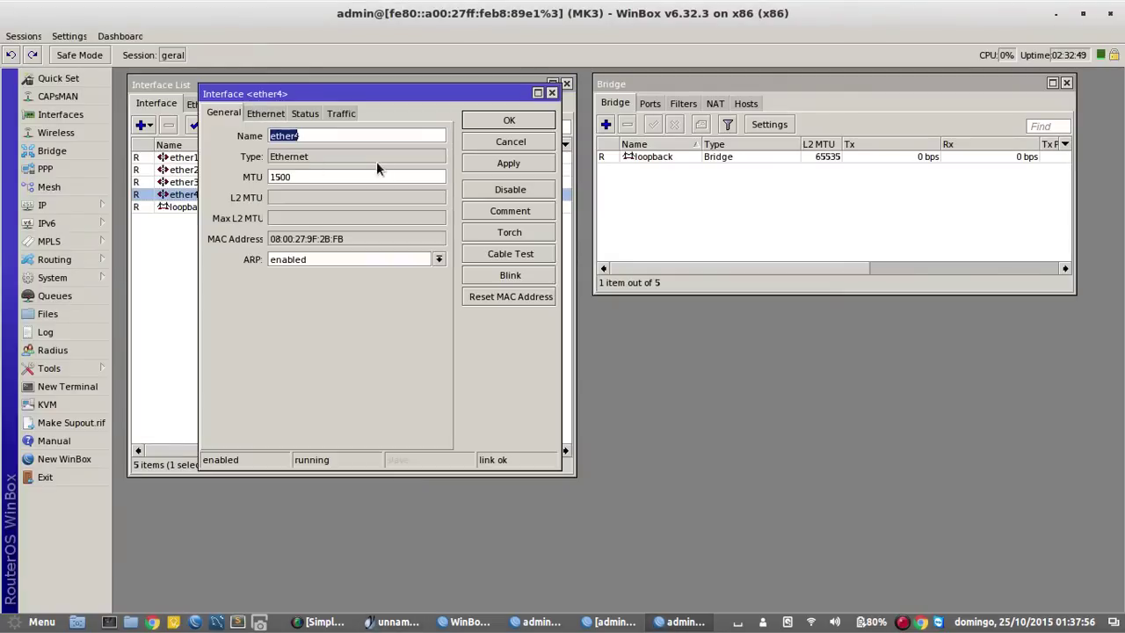
{"action": "left_click", "coordinate": [376, 133]}
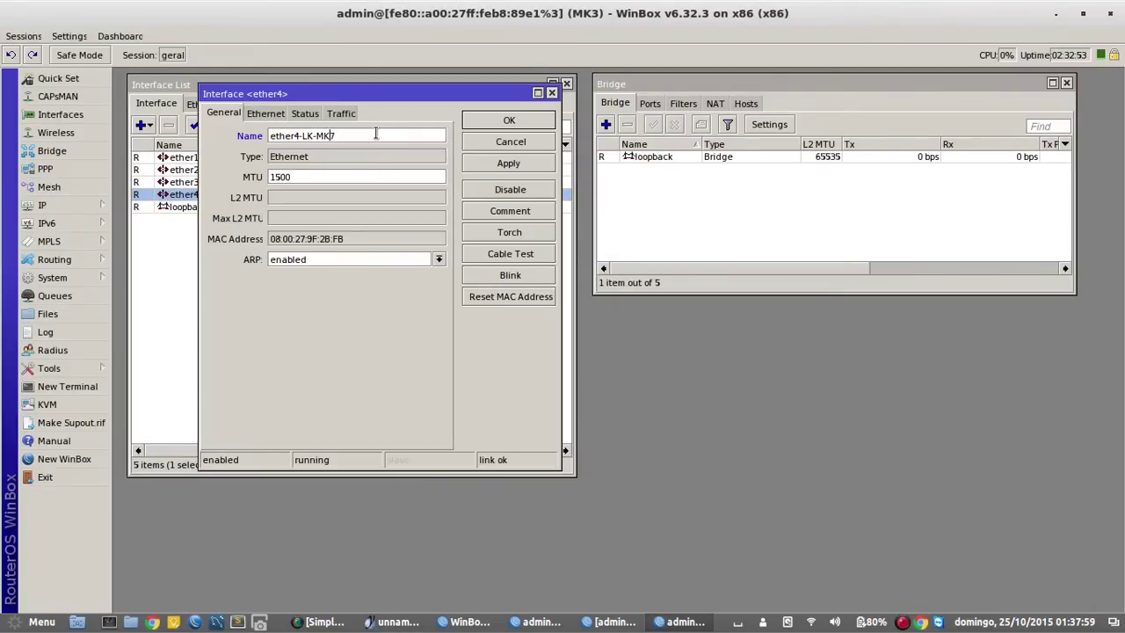
{"action": "left_click", "coordinate": [494, 118]}
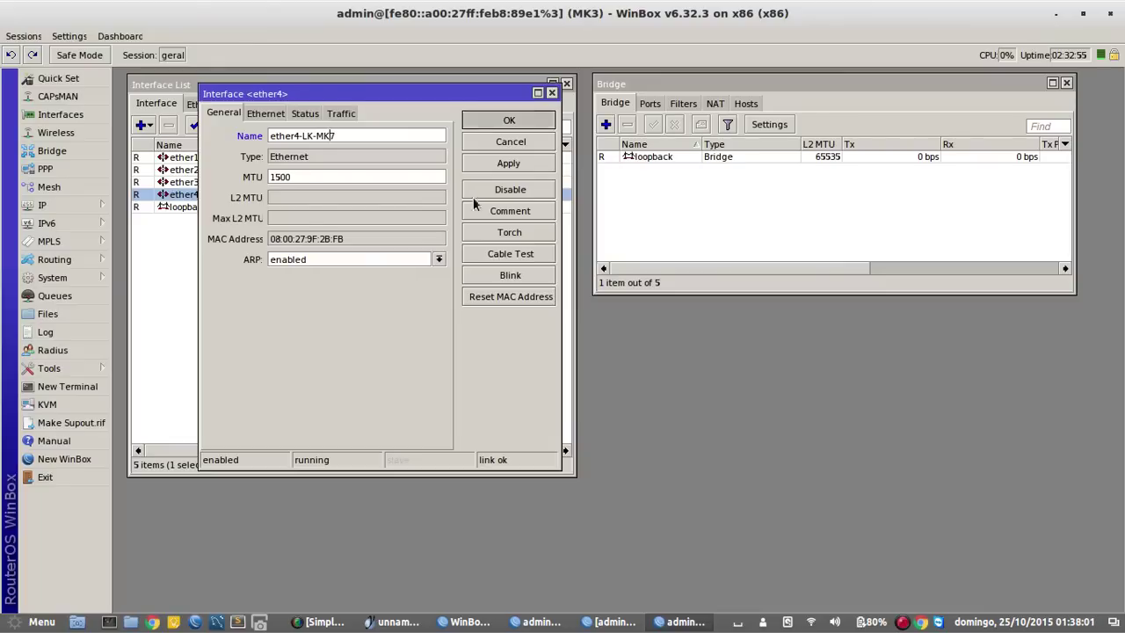
{"action": "left_click", "coordinate": [607, 126]}
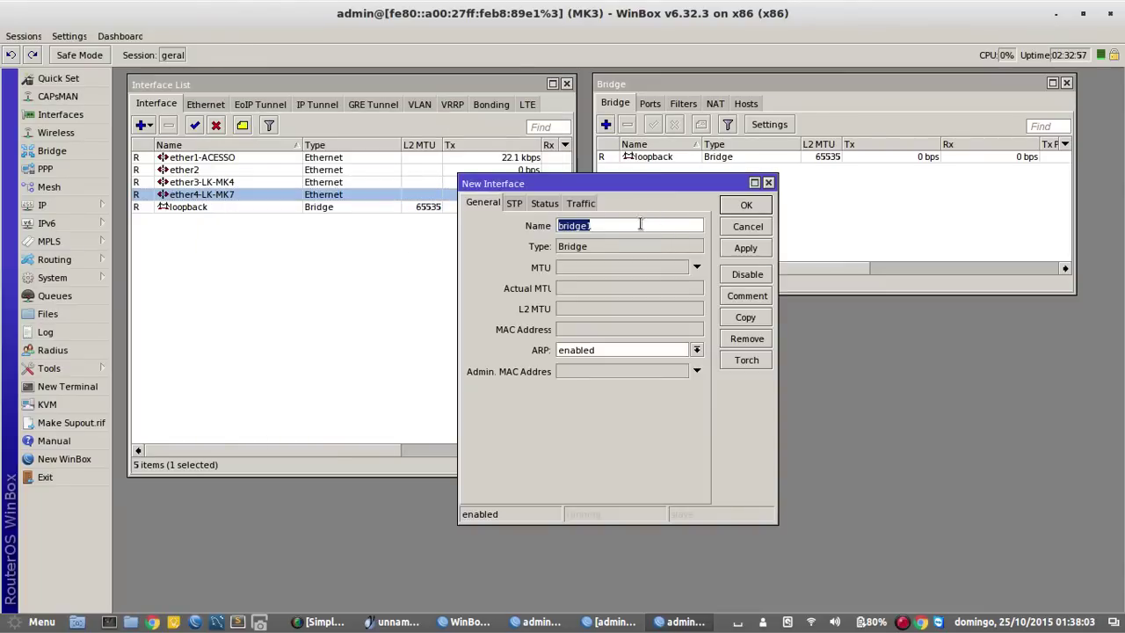
{"action": "left_click", "coordinate": [747, 226]}
Add the IP address 10.0.0.3 to MK3's loopback interface.
{"action": "left_click", "coordinate": [81, 202]}
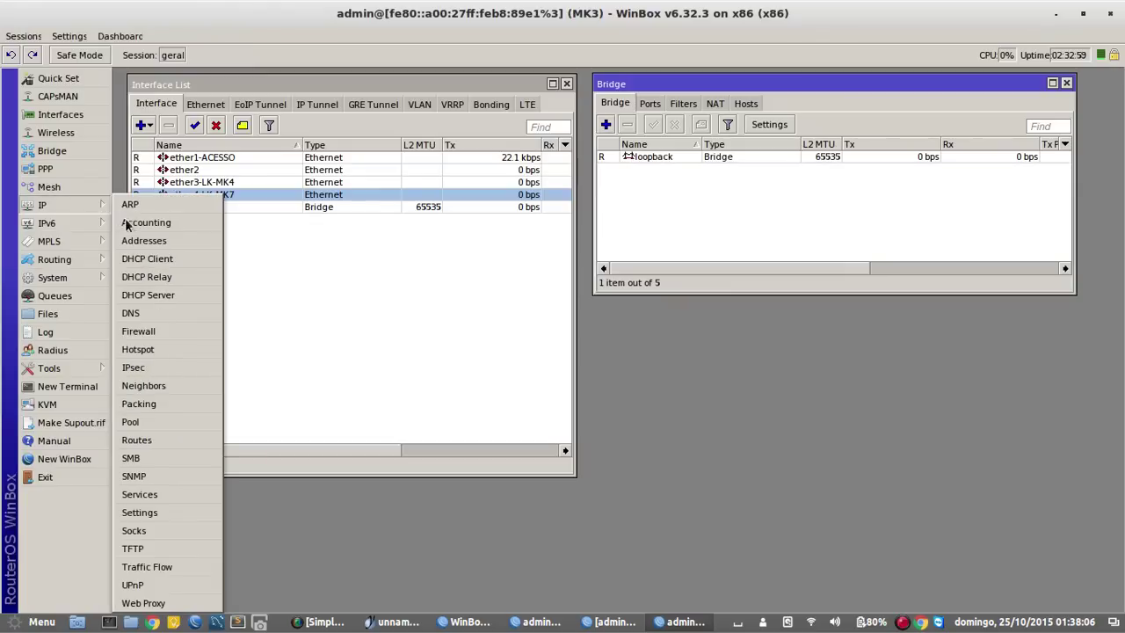
{"action": "left_click", "coordinate": [143, 240]}
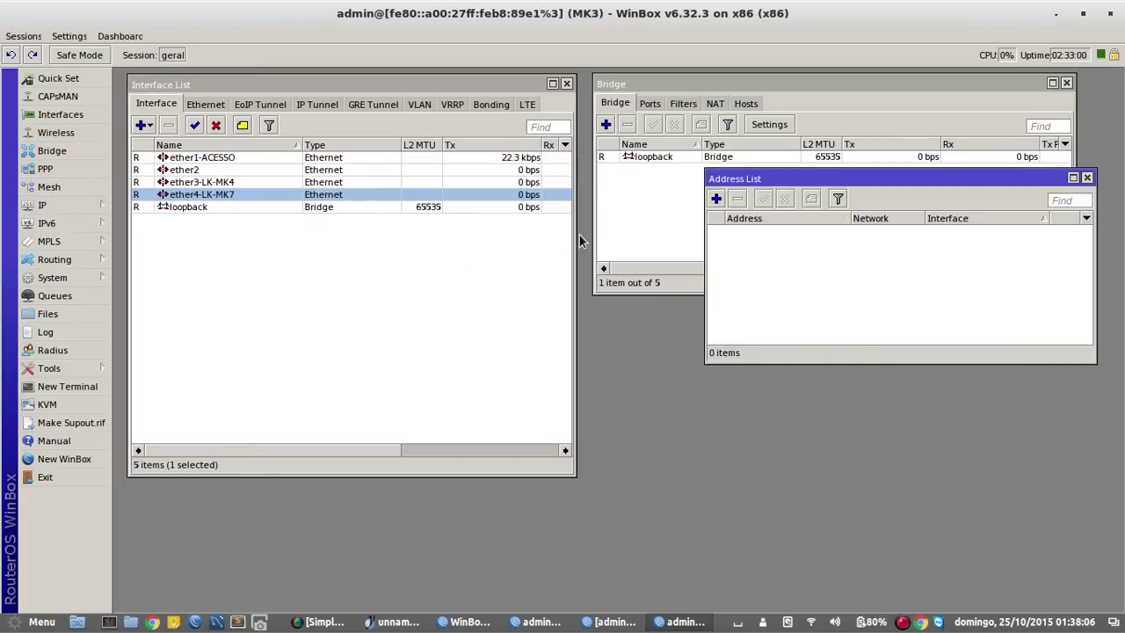
{"action": "left_click", "coordinate": [715, 199]}
{"action": "left_click_drag", "start_coordinate": [506, 337], "coordinate": [775, 286]}
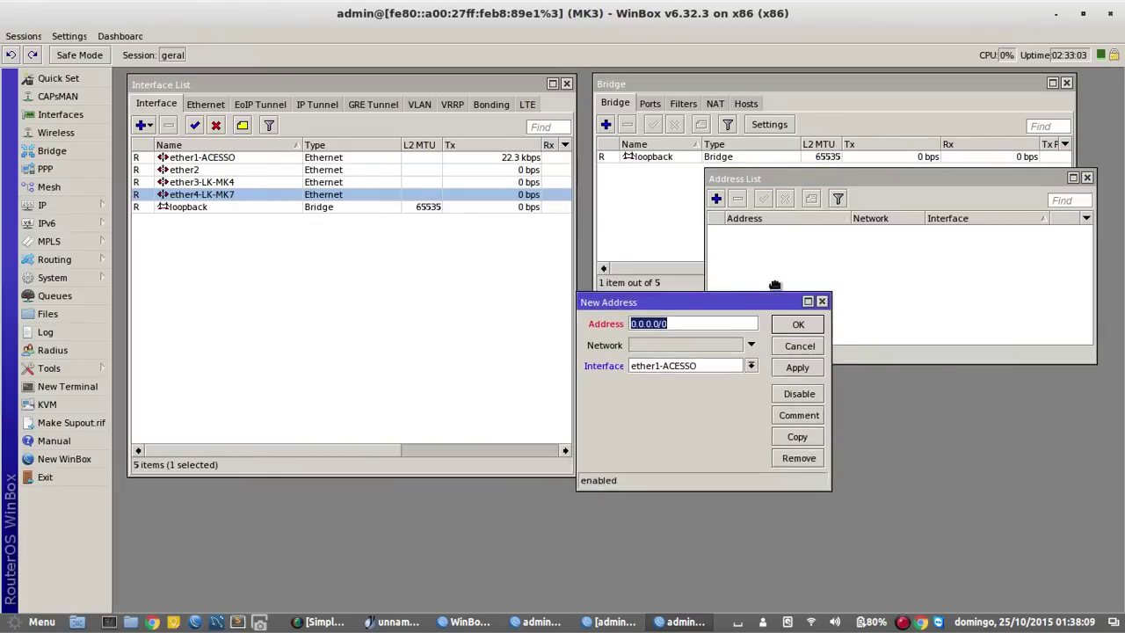
{"action": "type", "text": "1"}
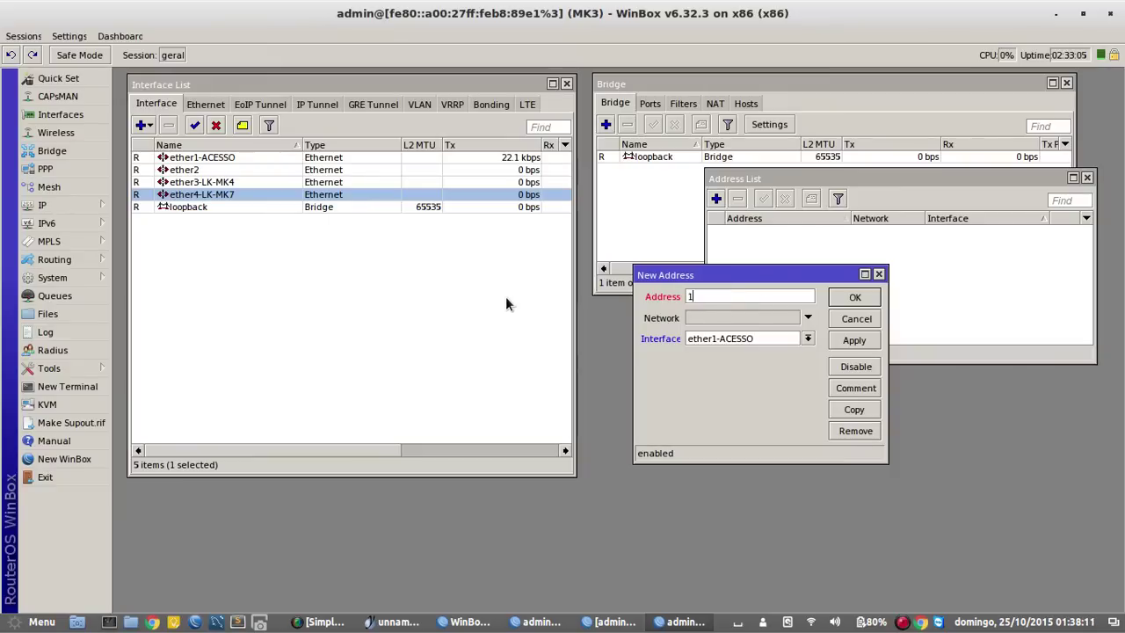
{"action": "type", "text": "0.0.0.3"}
{"action": "left_click", "coordinate": [761, 339]}
{"action": "left_click", "coordinate": [750, 392]}
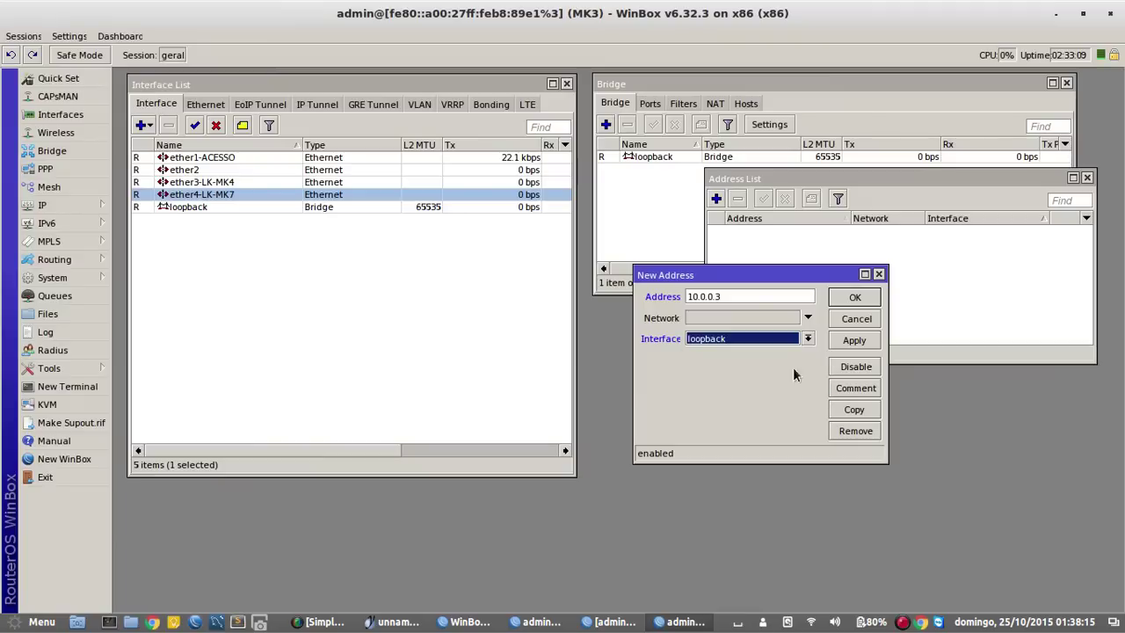
{"action": "left_click", "coordinate": [860, 299]}
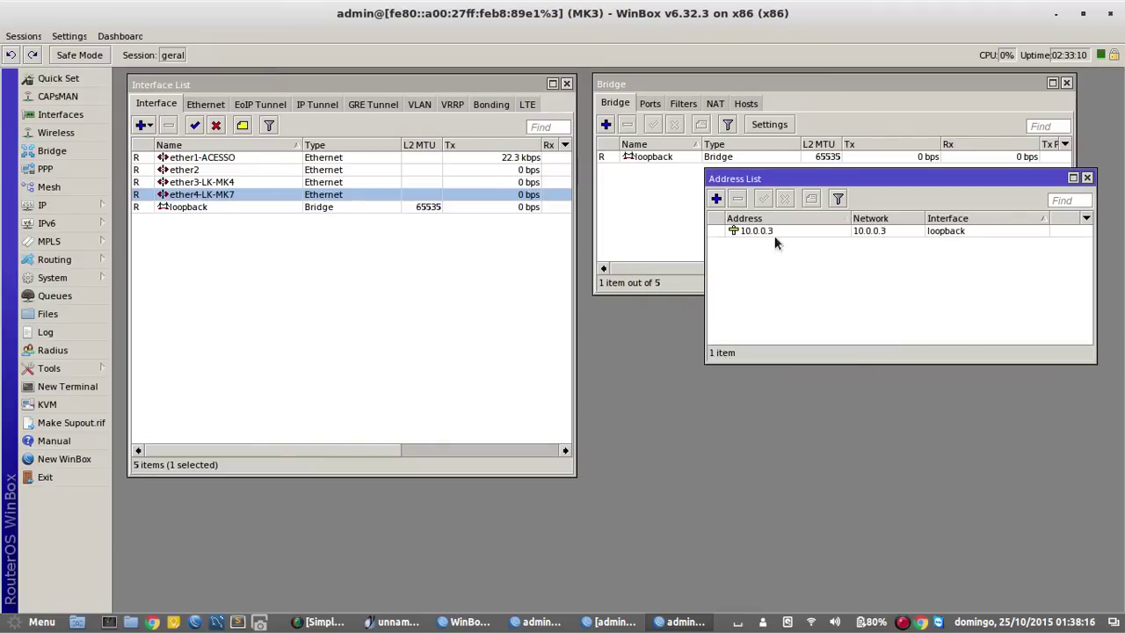
Add the IP address 10.10.10.14/30 to MK3's ether3-LK-MK4 interface, consulting the network diagram for the value.
{"action": "left_click", "coordinate": [716, 198]}
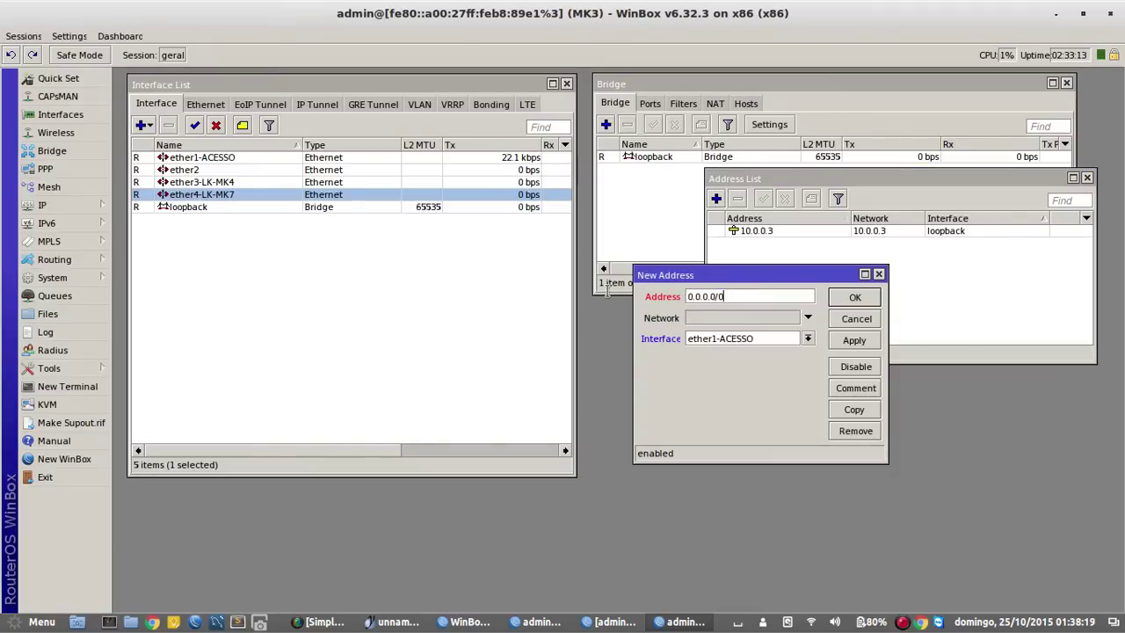
{"action": "left_click", "coordinate": [745, 339]}
{"action": "left_click", "coordinate": [756, 372]}
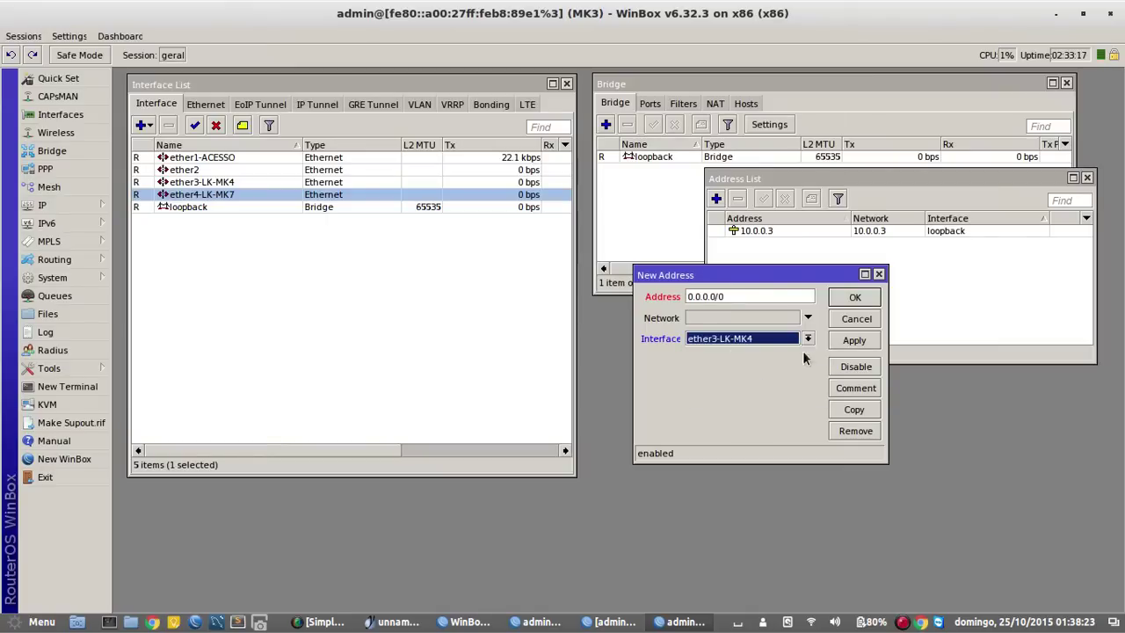
{"action": "left_click", "coordinate": [392, 623]}
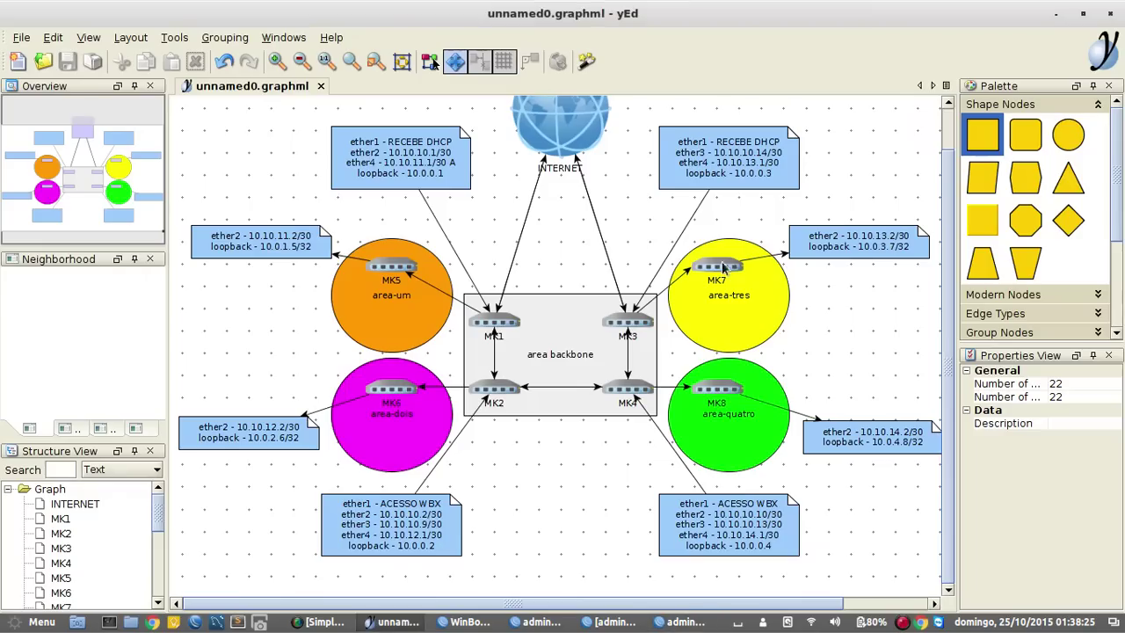
{"action": "left_click", "coordinate": [669, 623]}
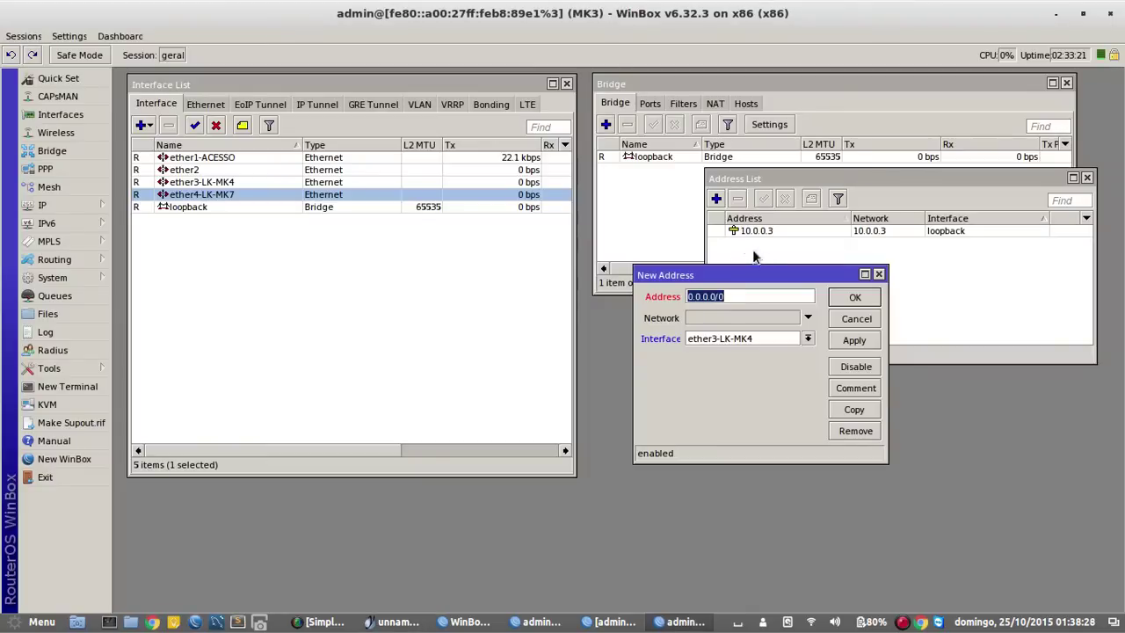
{"action": "type", "text": "10.10.10.14/30"}
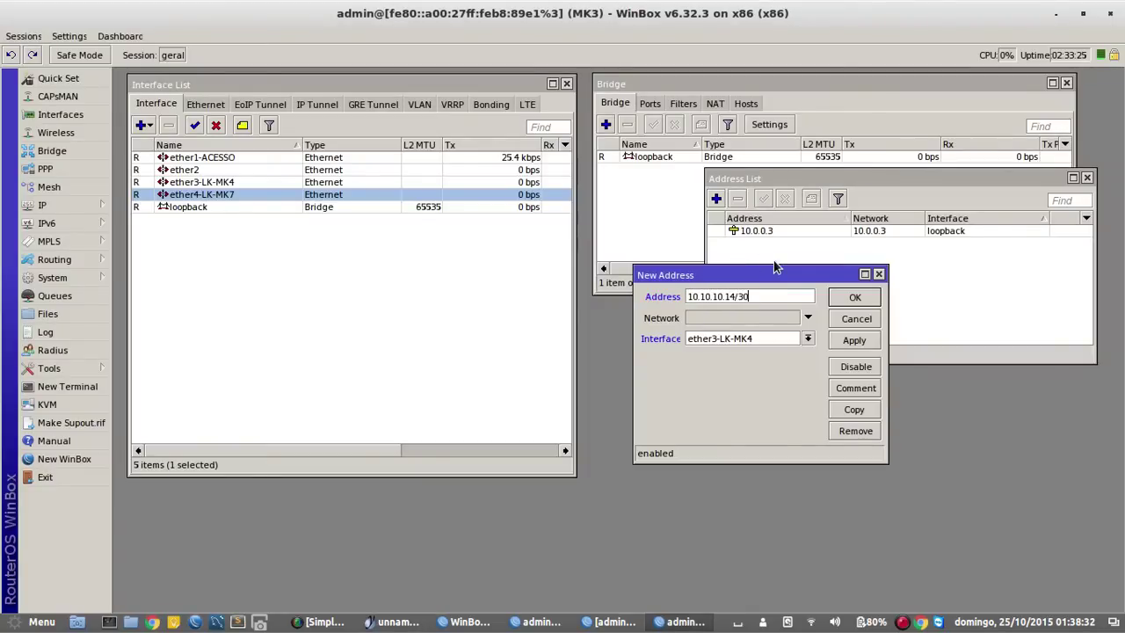
{"action": "left_click", "coordinate": [850, 298]}
Add the IP address 10.10.13.1/30 to MK3's ether4-LK-MK7 interface, consulting the network diagram for the value.
{"action": "left_click", "coordinate": [716, 197]}
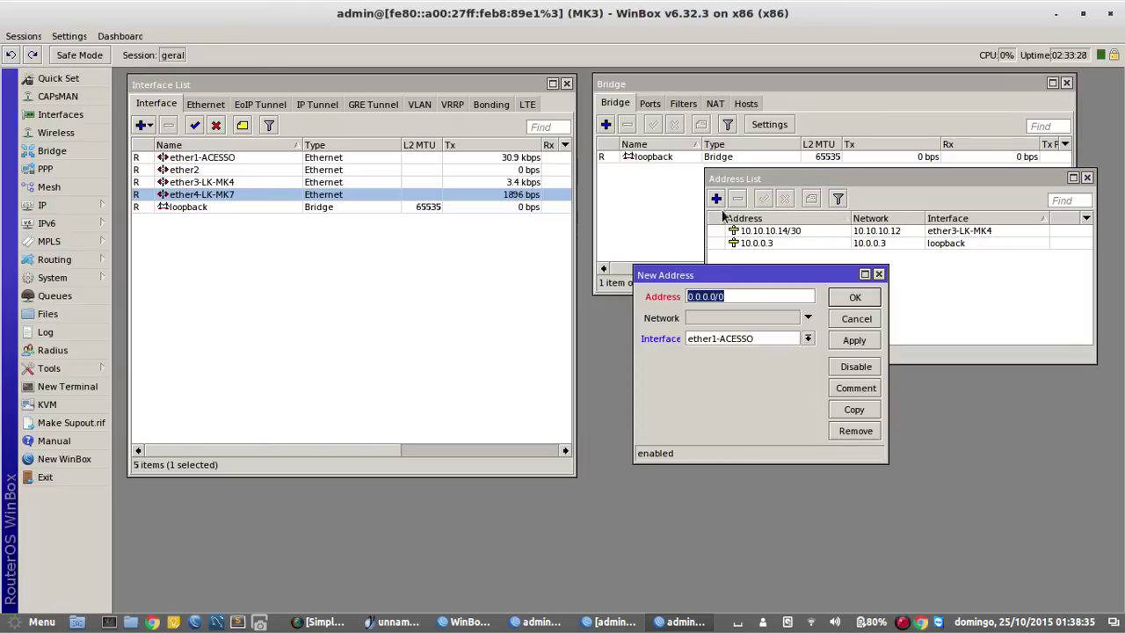
{"action": "left_click", "coordinate": [763, 338]}
{"action": "left_click", "coordinate": [756, 383]}
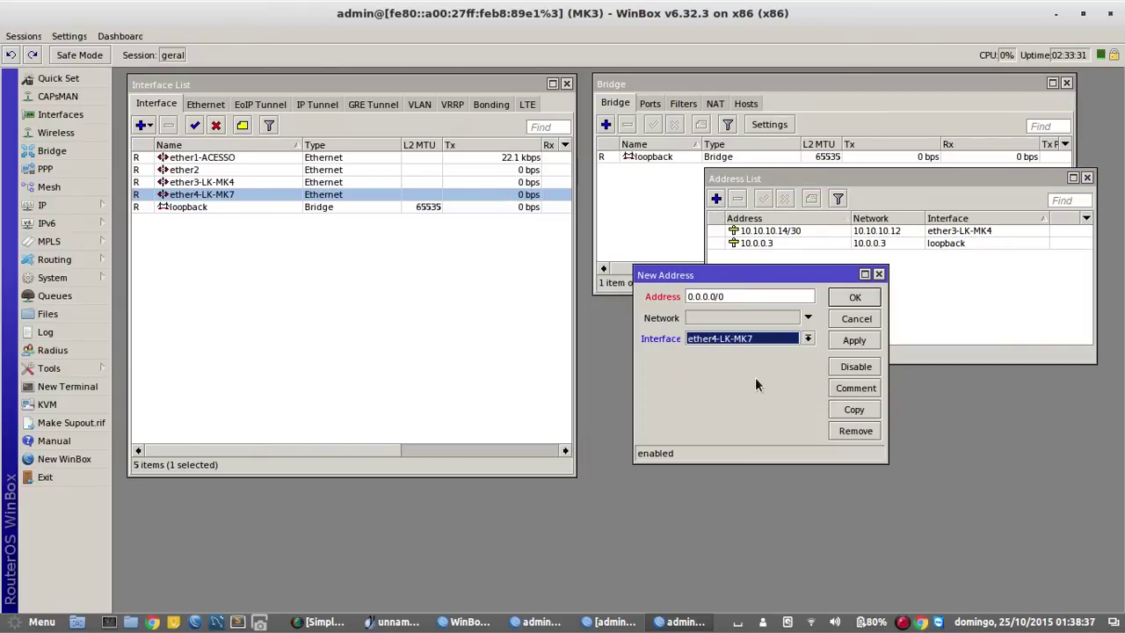
{"action": "left_click", "coordinate": [392, 621]}
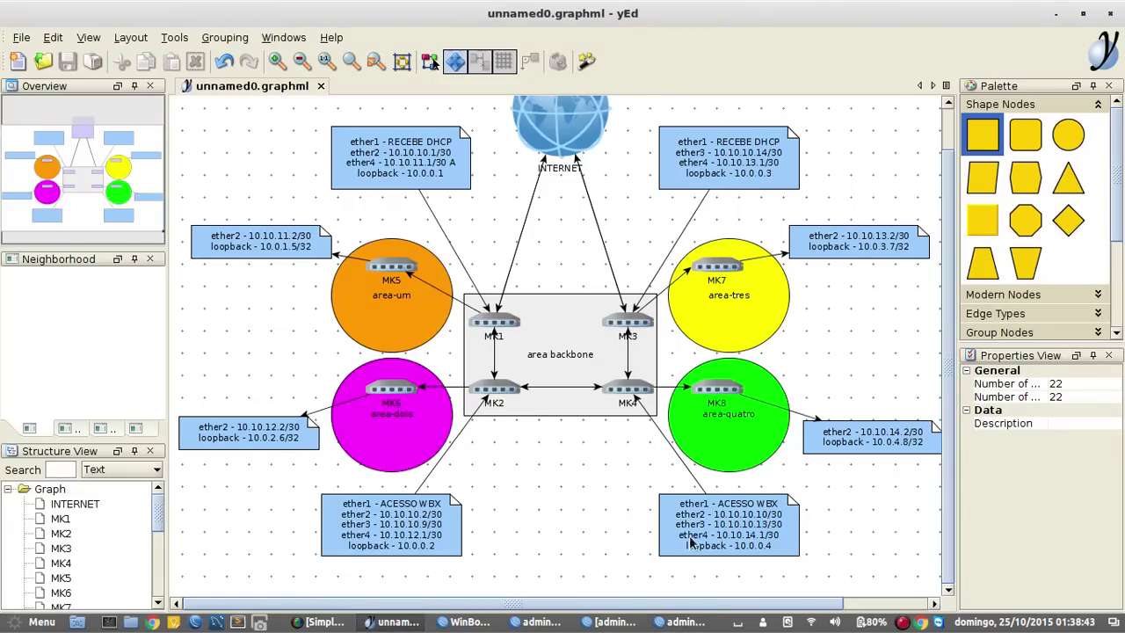
{"action": "left_click", "coordinate": [683, 621]}
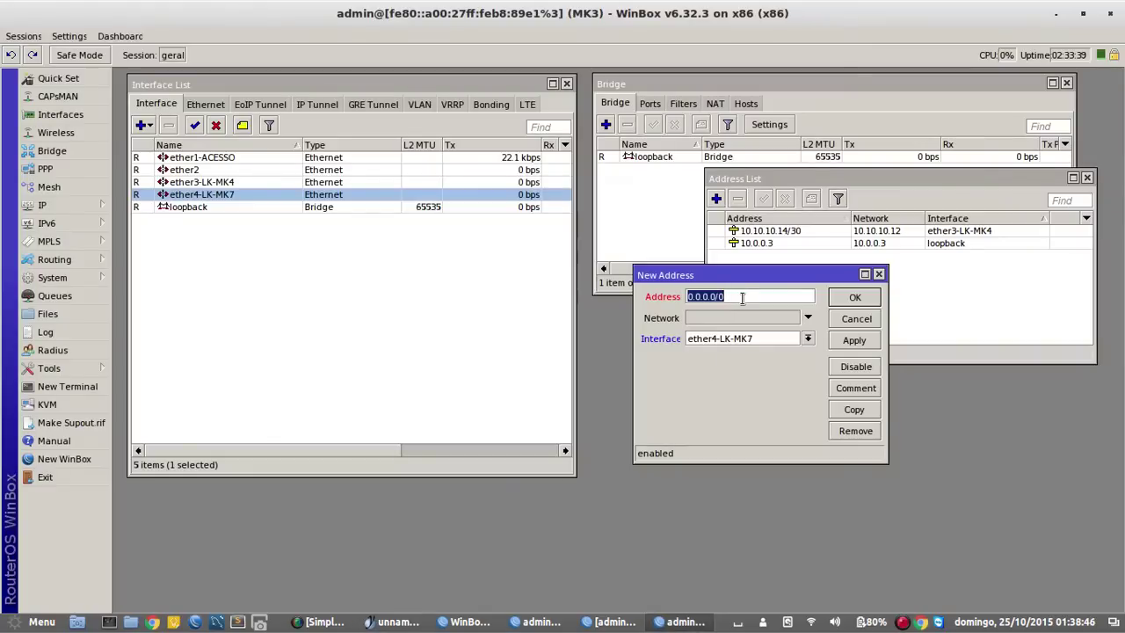
{"action": "type", "text": "10.10.13.1/3"}
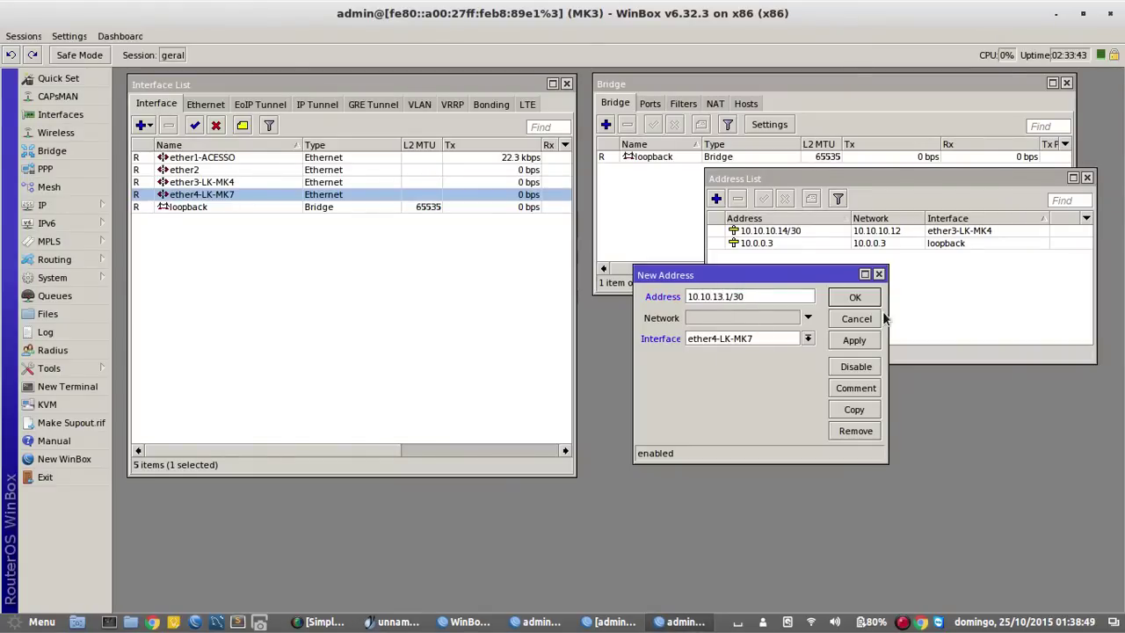
{"action": "left_click", "coordinate": [853, 299]}
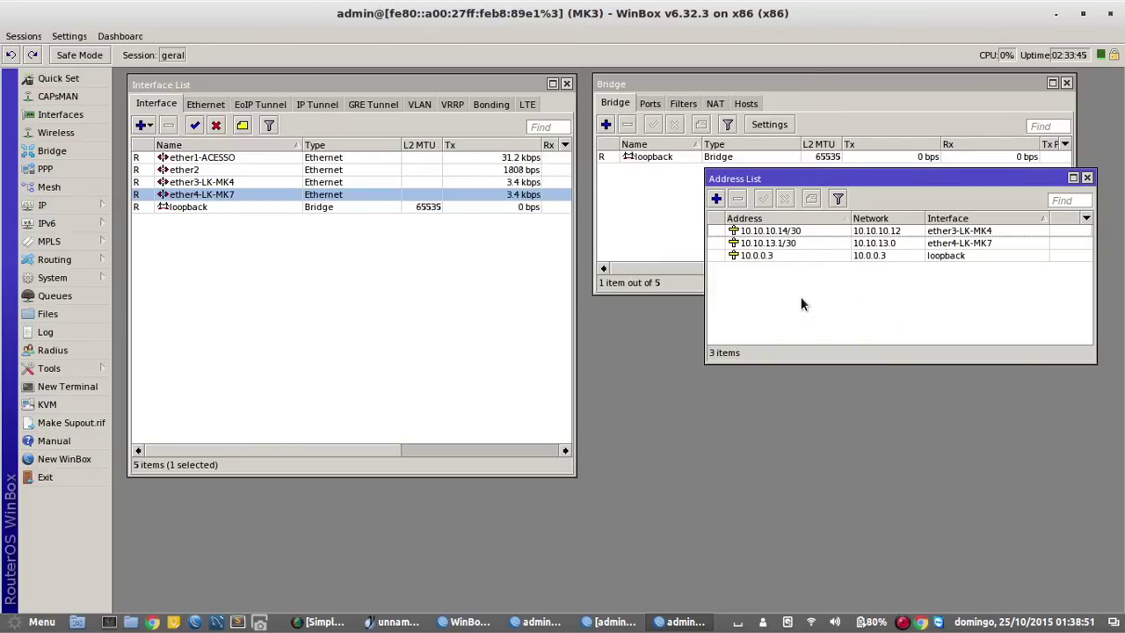
Check MK3's ether1 role in the network diagram and rename ether1-ACESSO as ether1-INTERNET.
{"action": "left_click", "coordinate": [397, 621]}
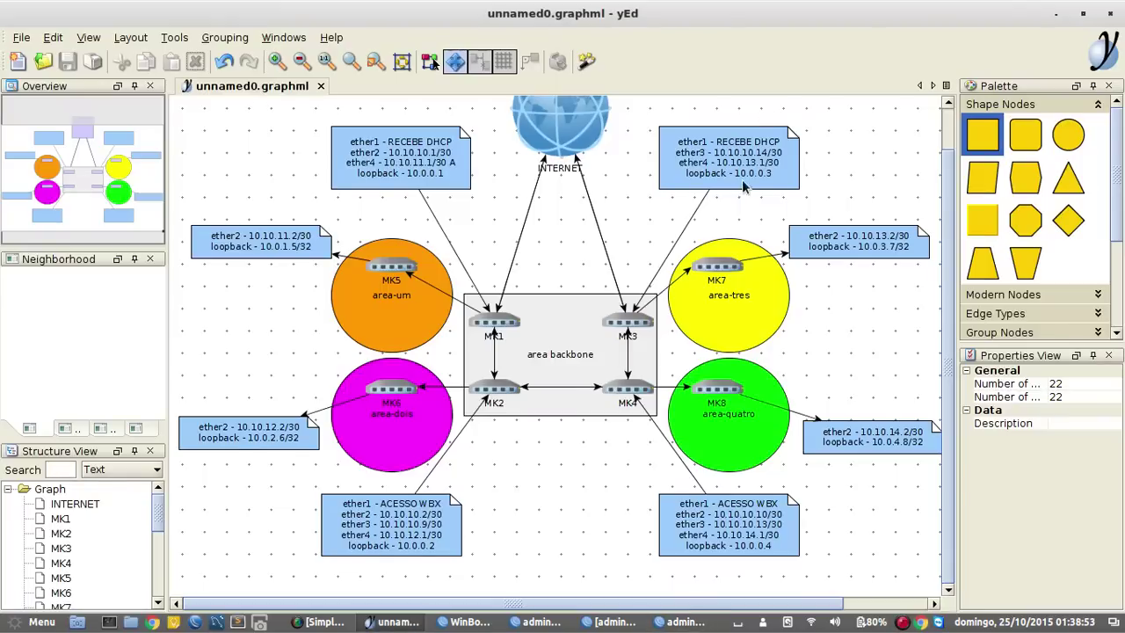
{"action": "left_click", "coordinate": [684, 621]}
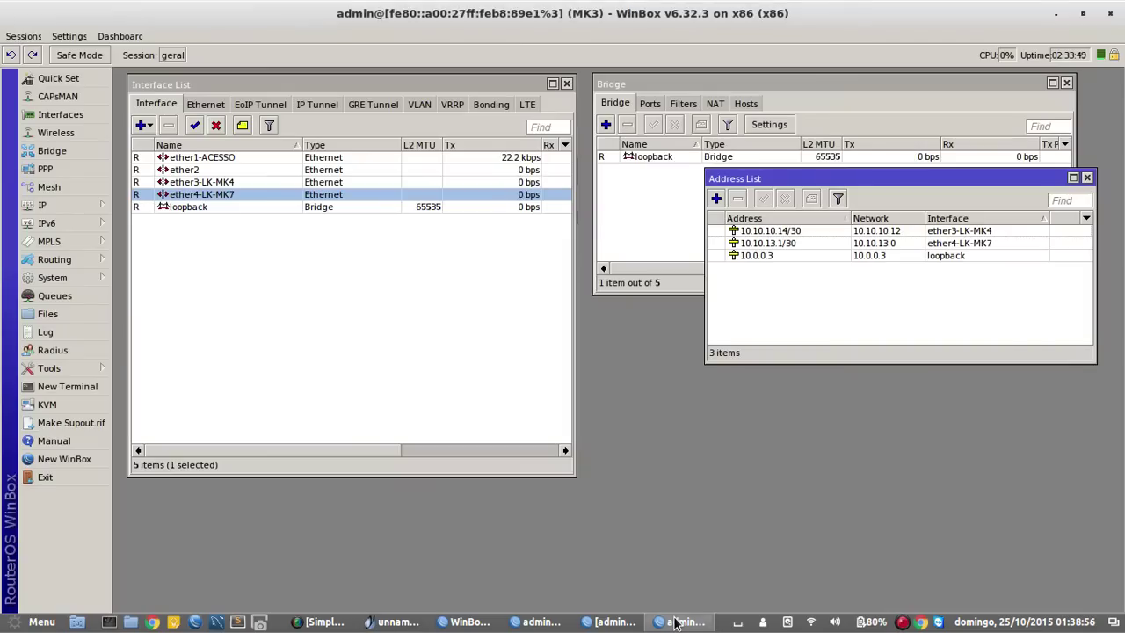
{"action": "double_click", "coordinate": [205, 156]}
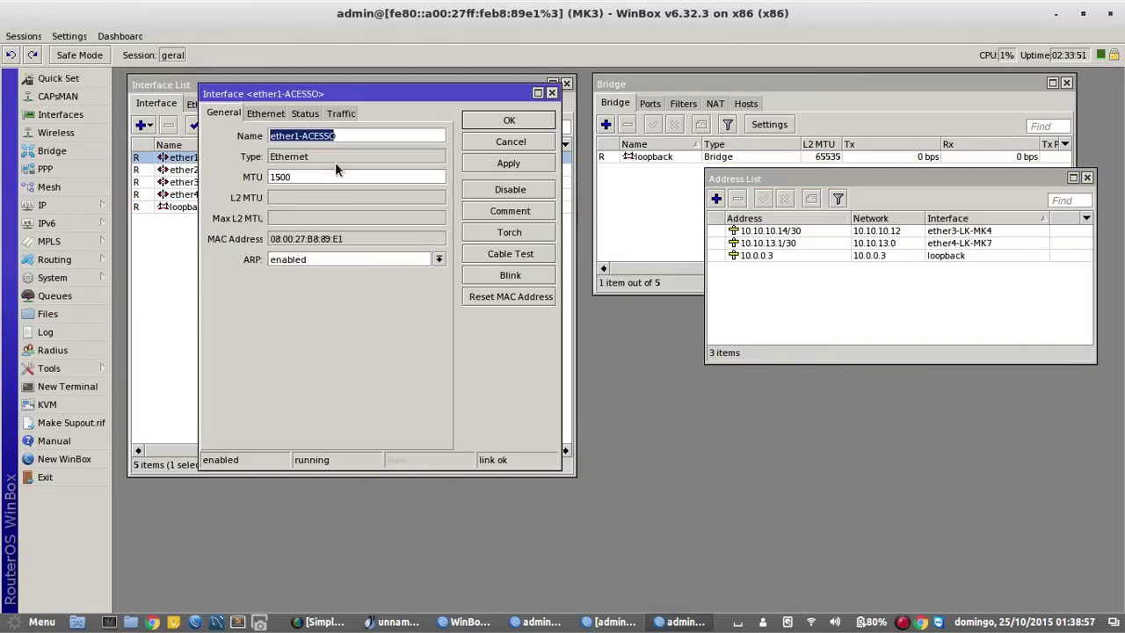
{"action": "left_click", "coordinate": [346, 135]}
{"action": "key", "text": "BackSpace"}
{"action": "key", "text": "BackSpace"}
{"action": "key", "text": "BackSpace"}
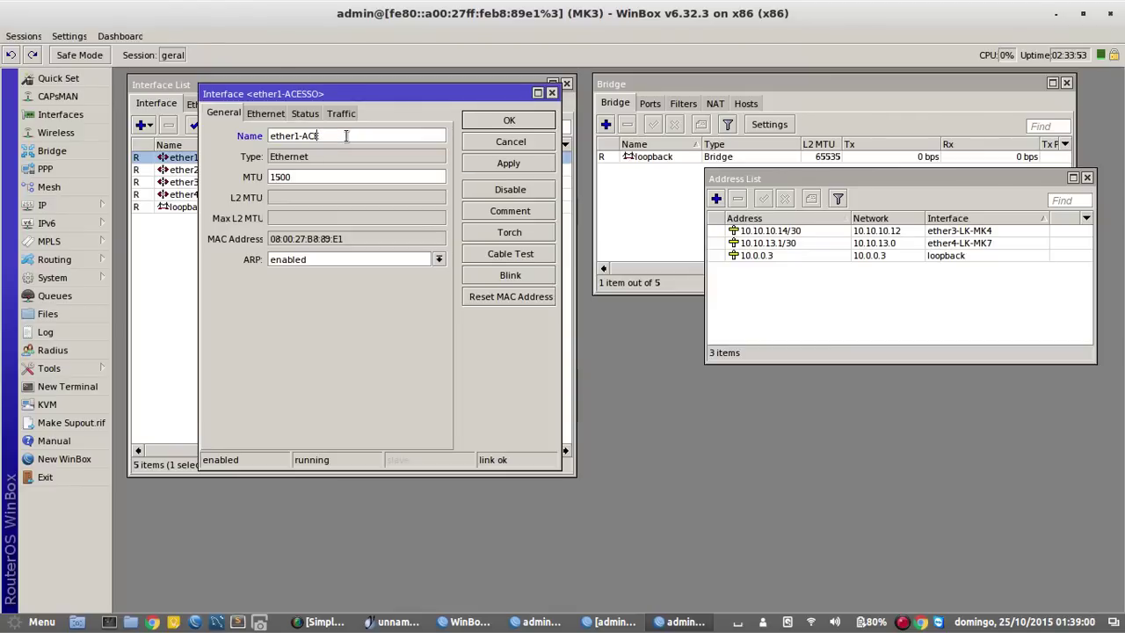
{"action": "type", "text": "INTERNET"}
{"action": "left_click", "coordinate": [490, 120]}
Add a DHCP client on MK3's ether1-INTERNET interface with peer DNS, peer NTP and the default route enabled, then close the client list.
{"action": "left_click", "coordinate": [95, 209]}
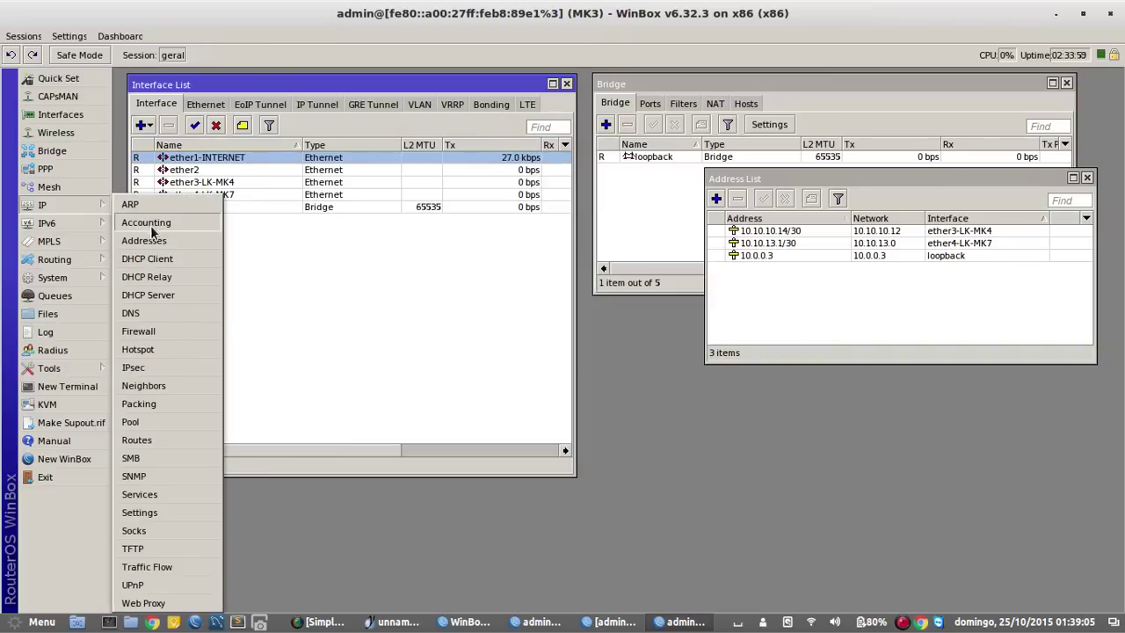
{"action": "left_click", "coordinate": [155, 256]}
{"action": "left_click", "coordinate": [218, 190]}
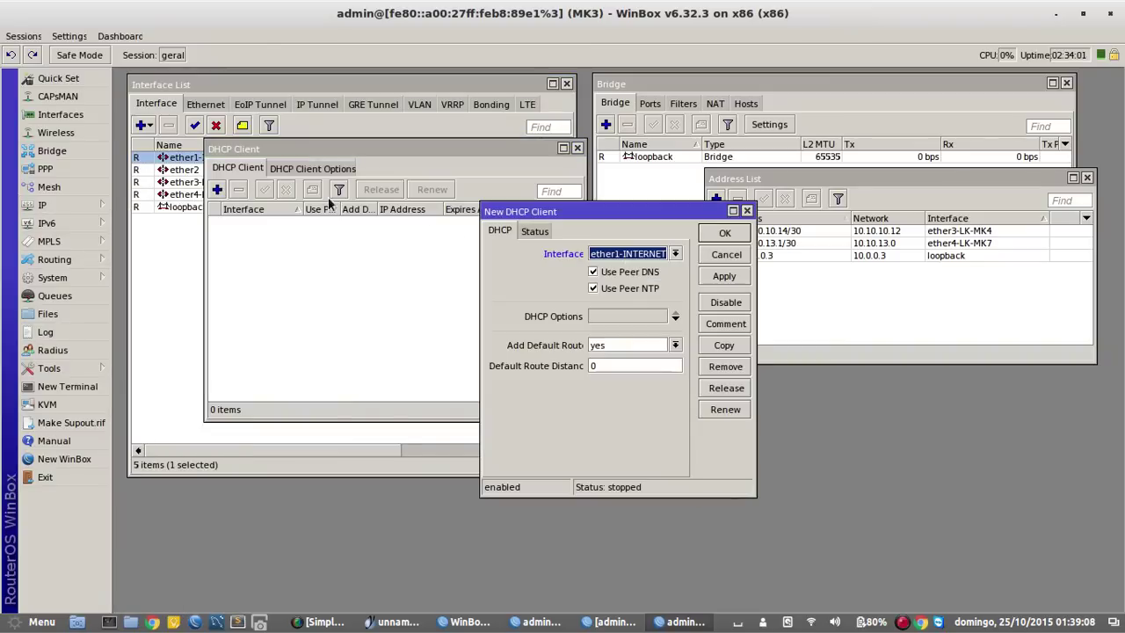
{"action": "left_click", "coordinate": [724, 233]}
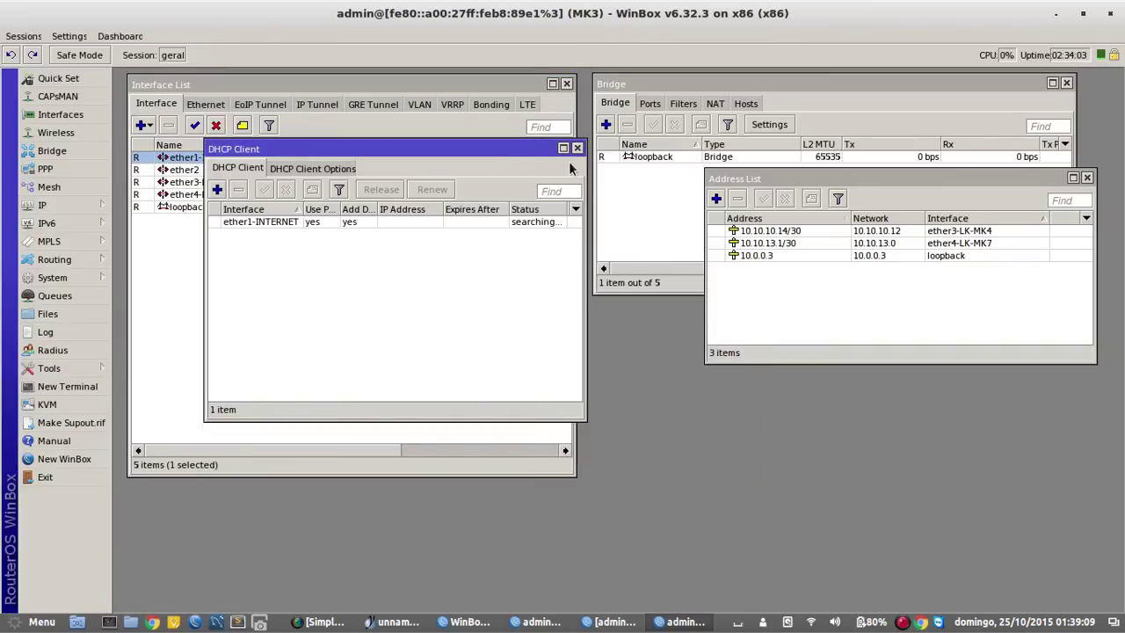
{"action": "left_click_drag", "start_coordinate": [505, 148], "coordinate": [613, 213]}
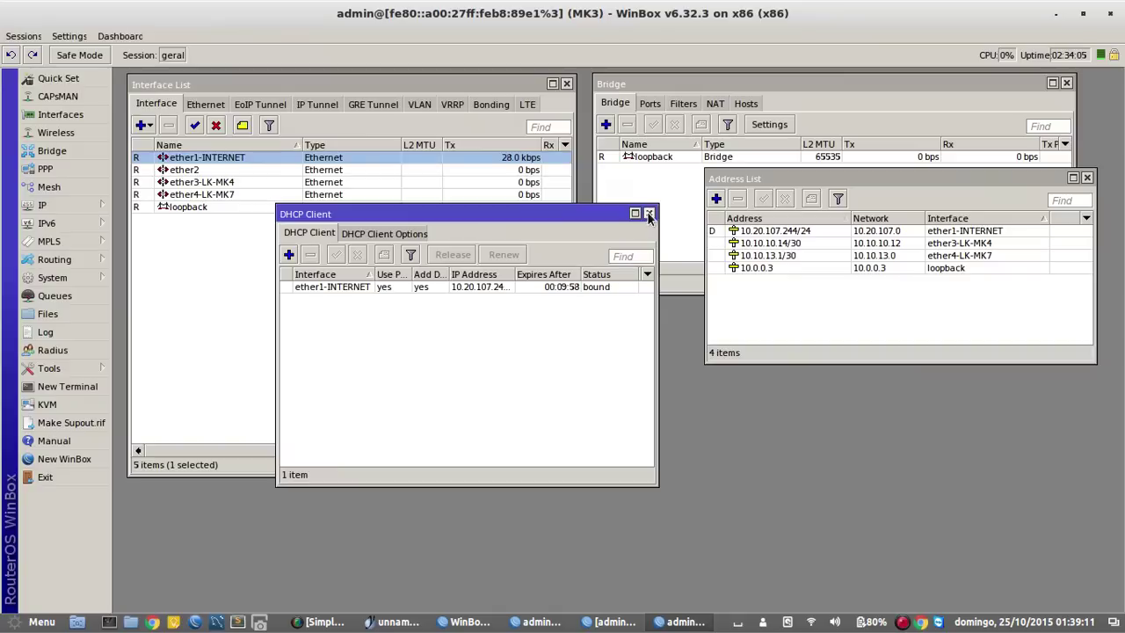
{"action": "left_click", "coordinate": [649, 215]}
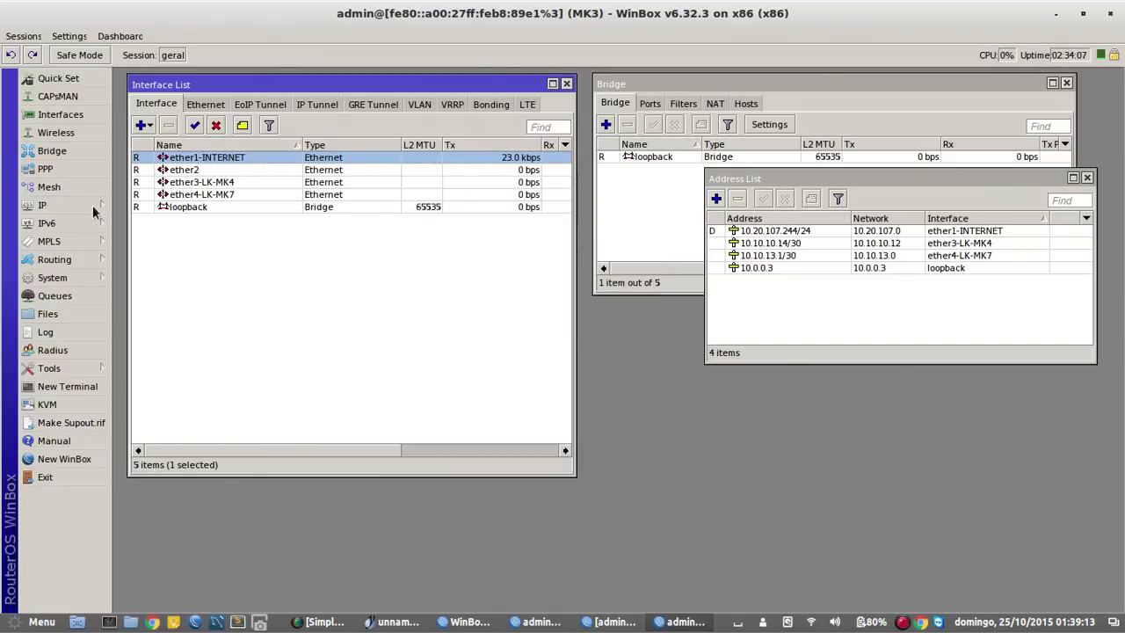
Open the routing protocol options on MK3.
{"action": "left_click", "coordinate": [72, 260]}
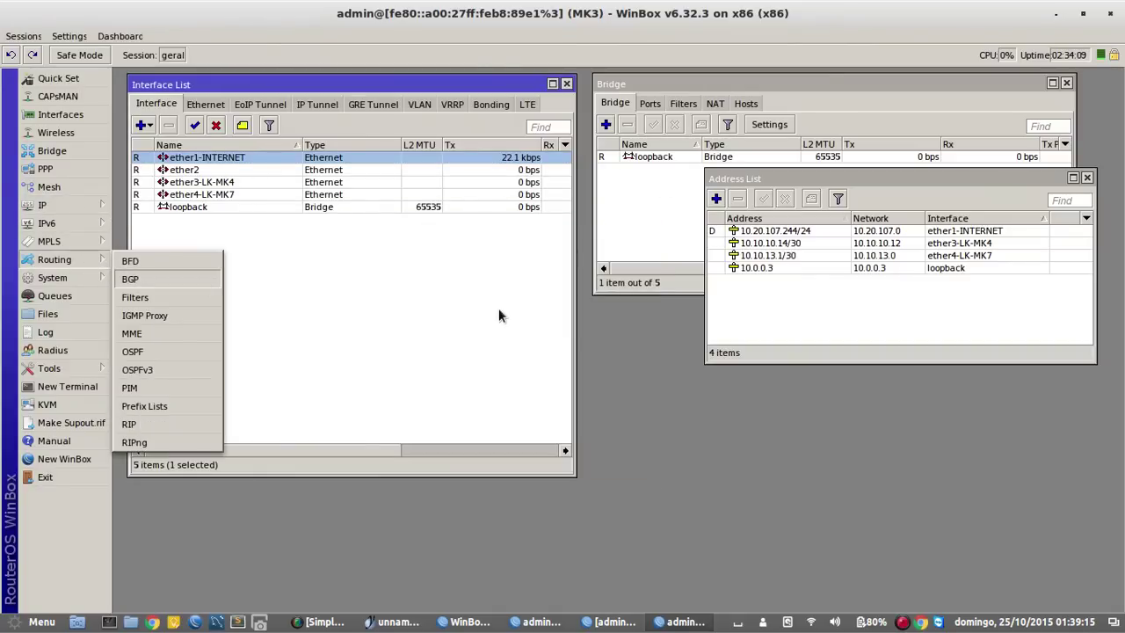
Open the router's OSPF settings, move the window up slightly, and show the list of OSPF instances.
{"action": "left_click", "coordinate": [790, 312]}
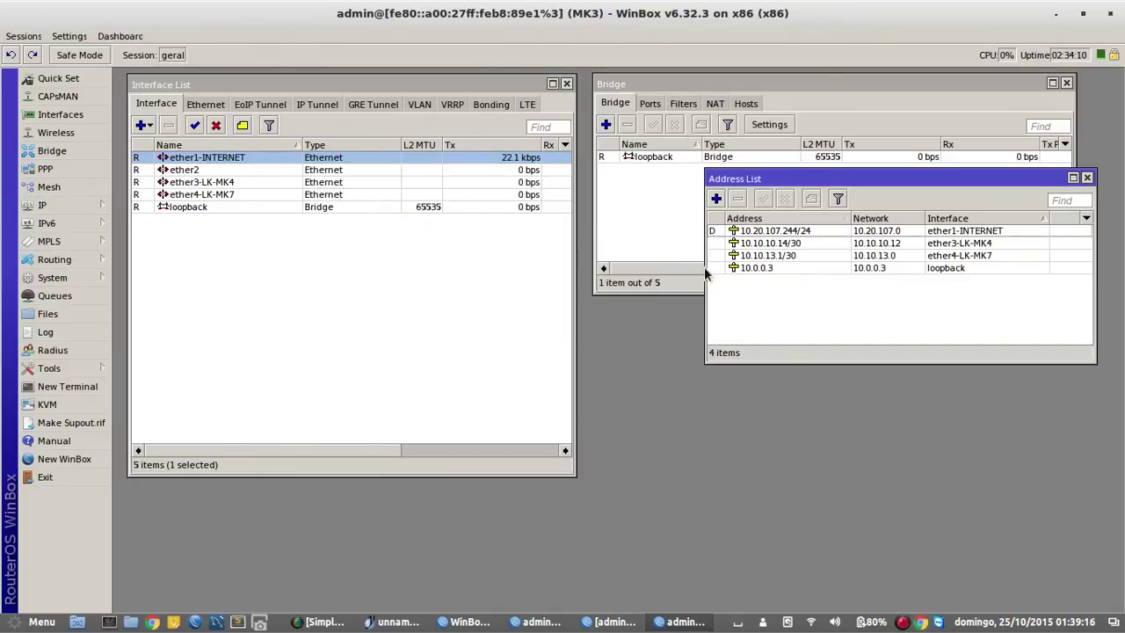
{"action": "left_click", "coordinate": [55, 260]}
{"action": "left_click", "coordinate": [175, 345]}
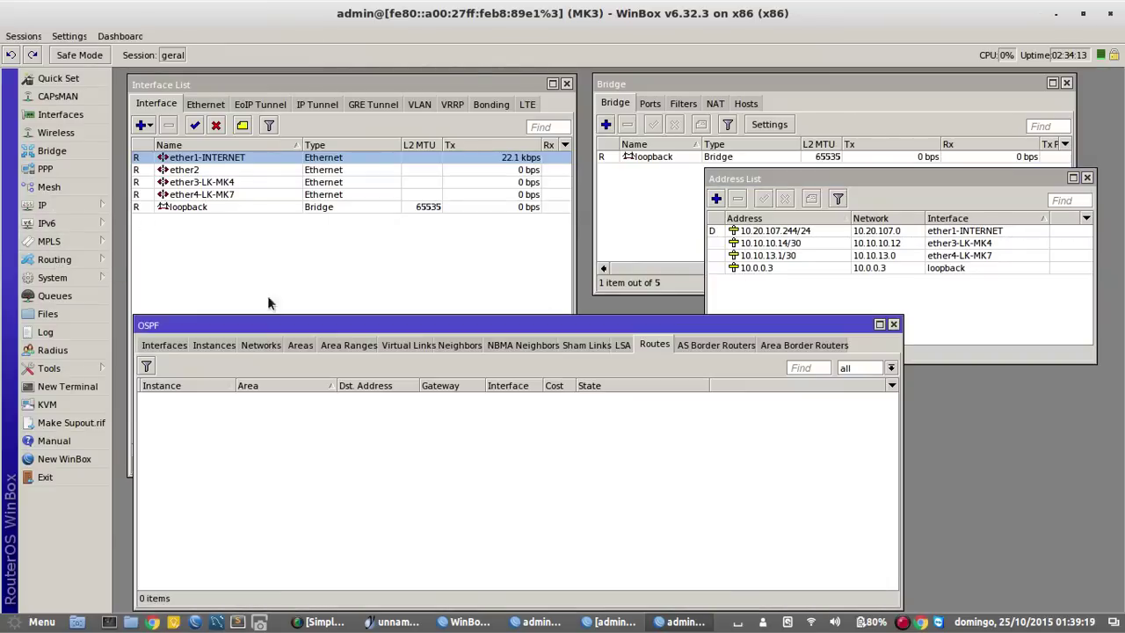
{"action": "left_click_drag", "start_coordinate": [356, 325], "coordinate": [365, 303]}
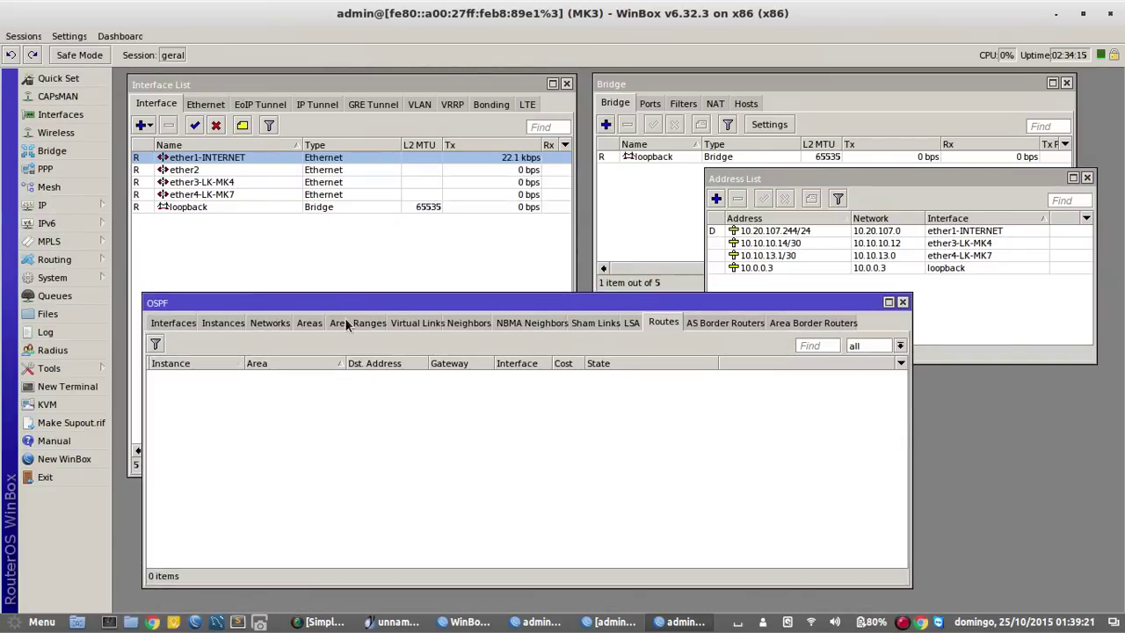
{"action": "left_click", "coordinate": [239, 324]}
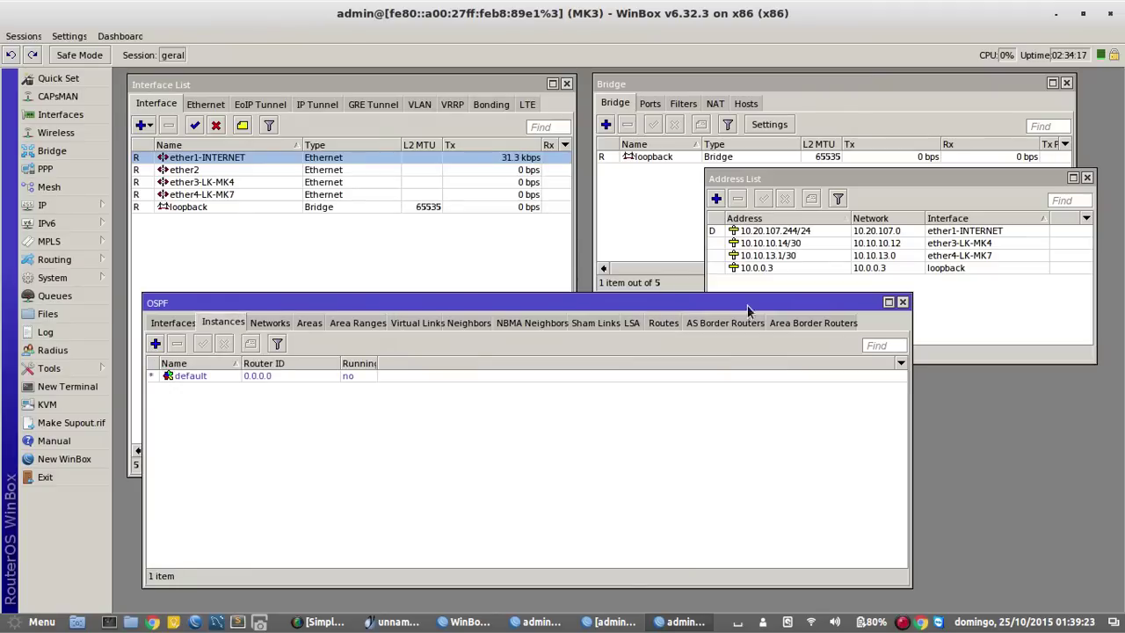
Set the default OSPF instance's Router ID to 10.0.0.3 and redistribute the default route "if installed (as type 1)".
{"action": "double_click", "coordinate": [267, 376]}
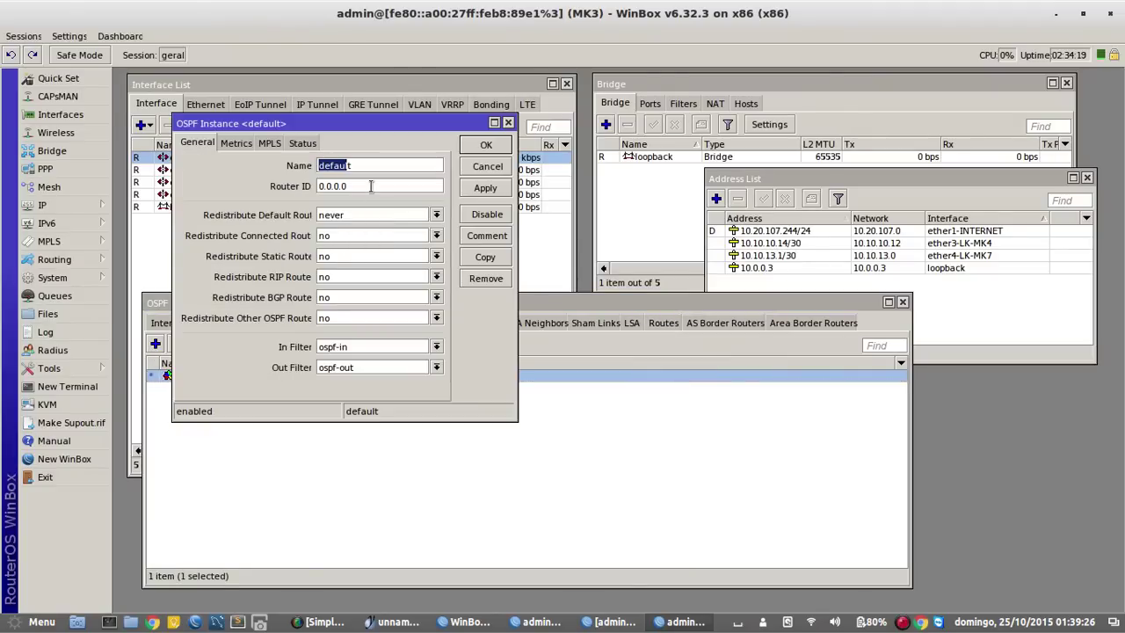
{"action": "double_click", "coordinate": [339, 185]}
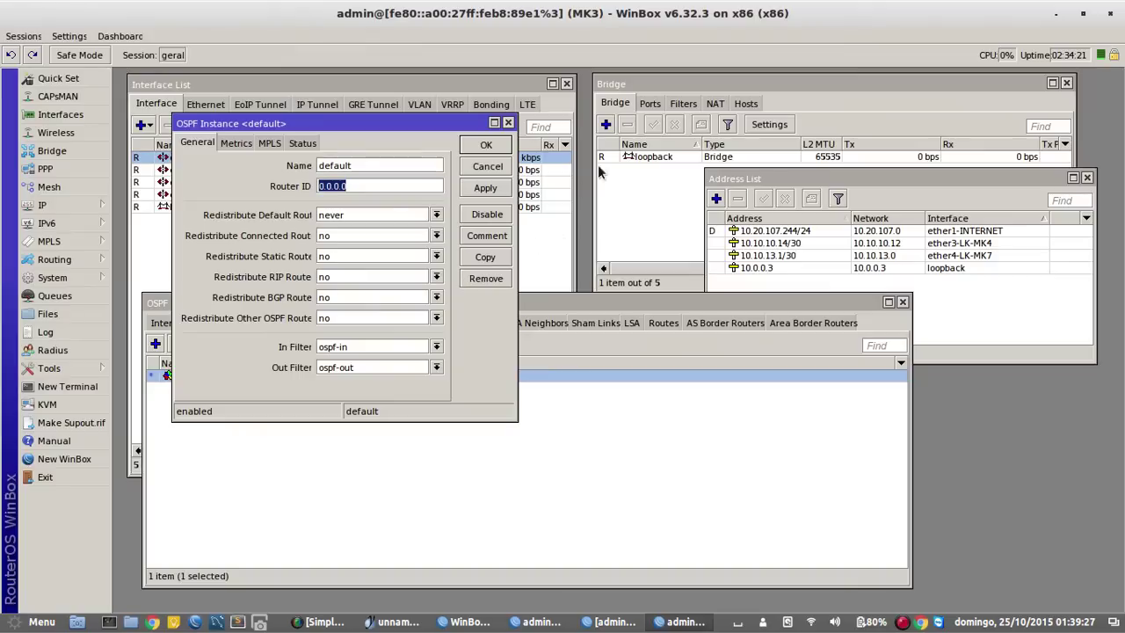
{"action": "type", "text": "10"}
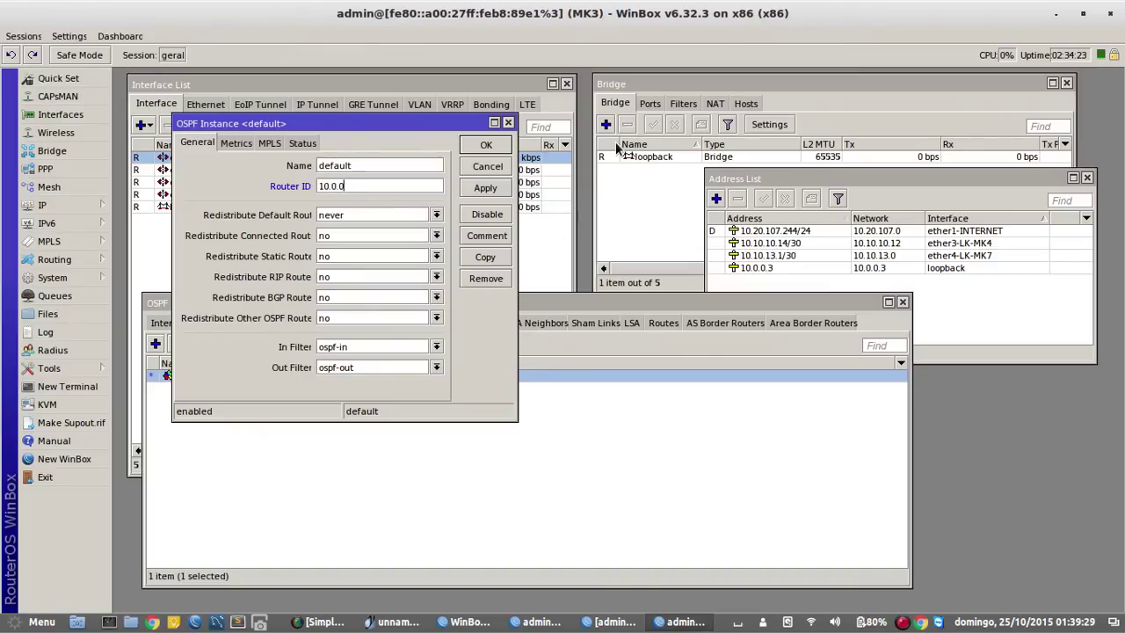
{"action": "left_click", "coordinate": [385, 218]}
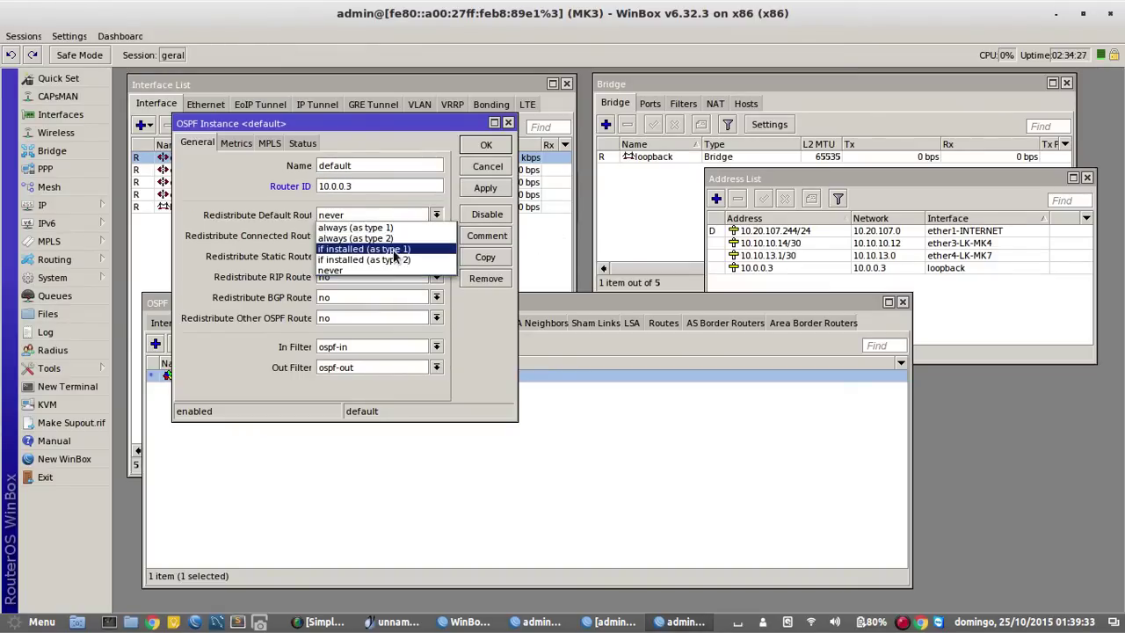
{"action": "left_click", "coordinate": [385, 250]}
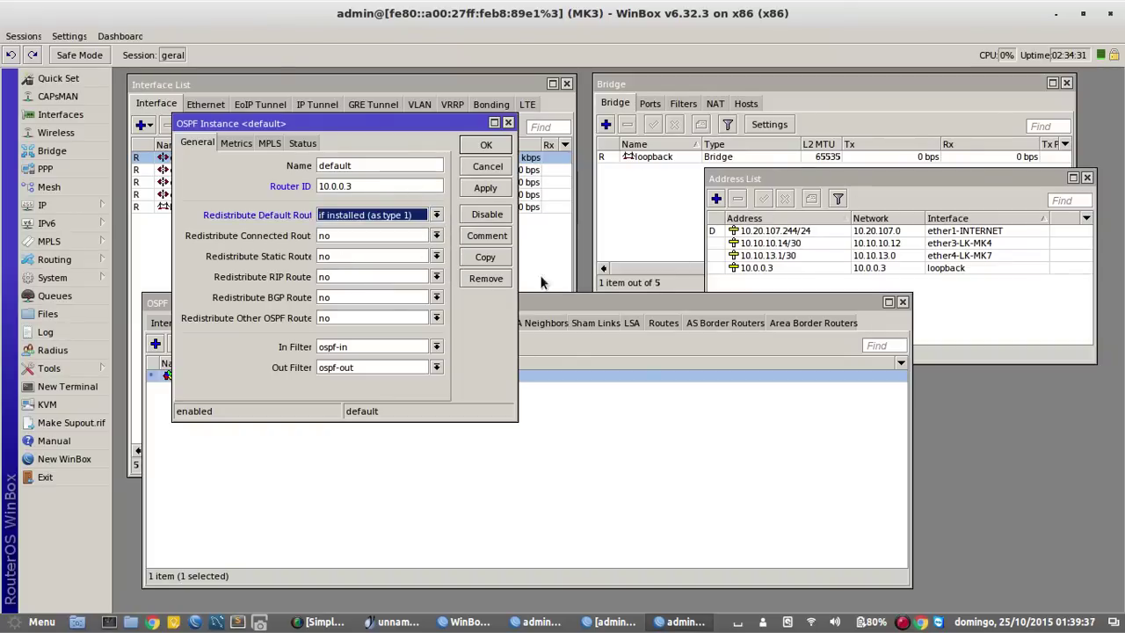
{"action": "left_click", "coordinate": [485, 146]}
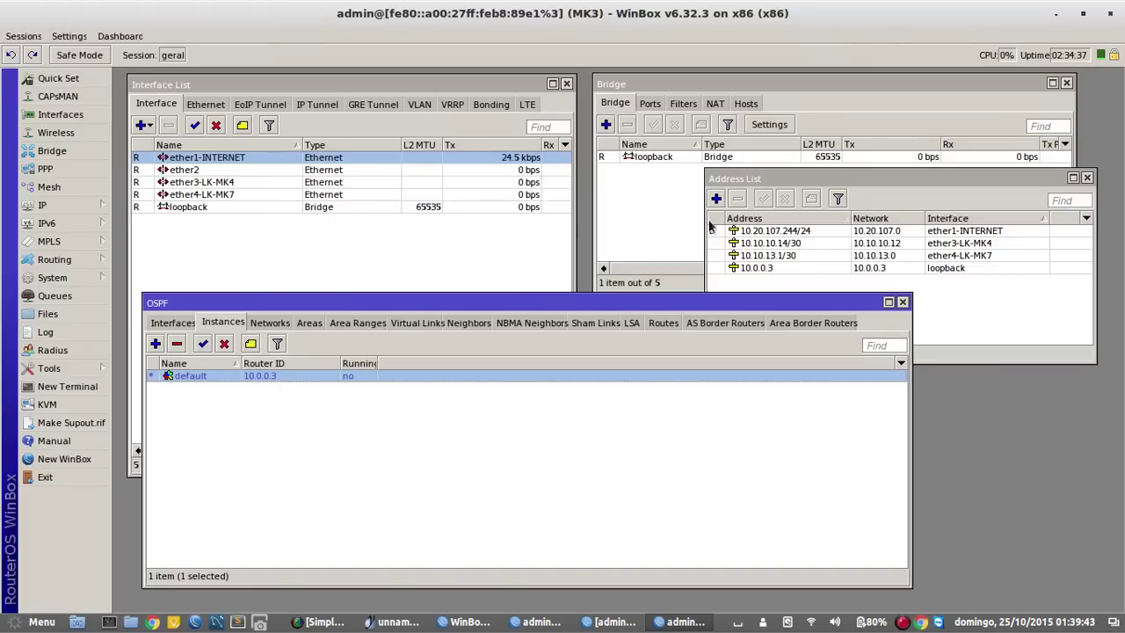
Reopen the default OSPF instance to check its router ID and redistribution settings, and close it.
{"action": "left_click", "coordinate": [372, 402]}
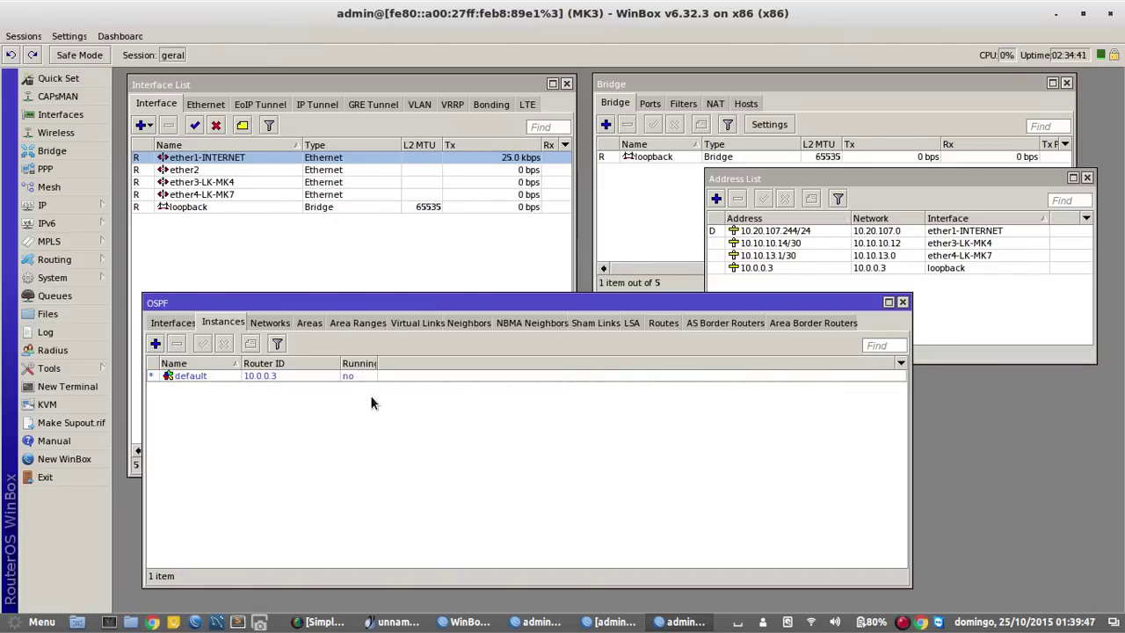
{"action": "double_click", "coordinate": [252, 375]}
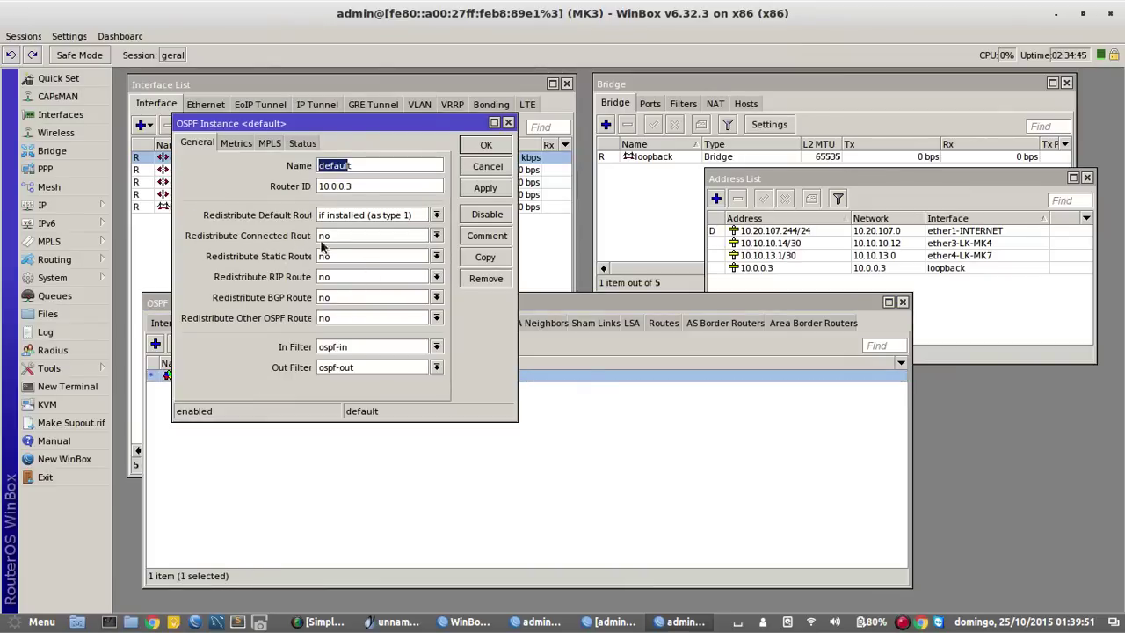
{"action": "left_click", "coordinate": [486, 146]}
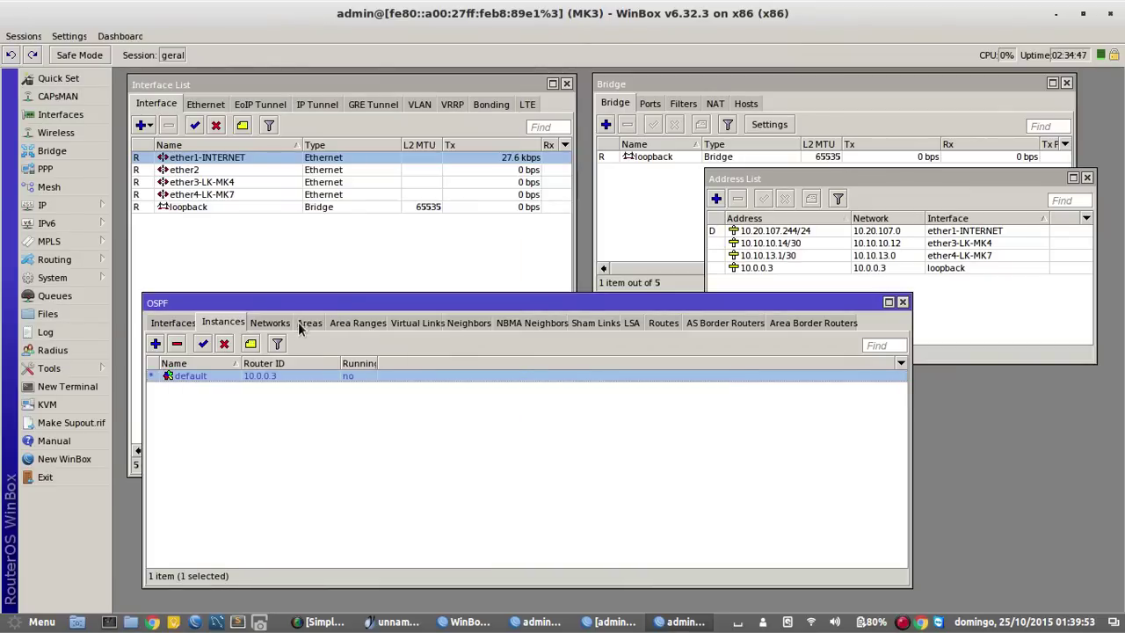
Add an OSPF area named area-tres with area ID 0.0.0.3 and type stub in the default instance.
{"action": "left_click", "coordinate": [307, 323]}
{"action": "left_click", "coordinate": [154, 344]}
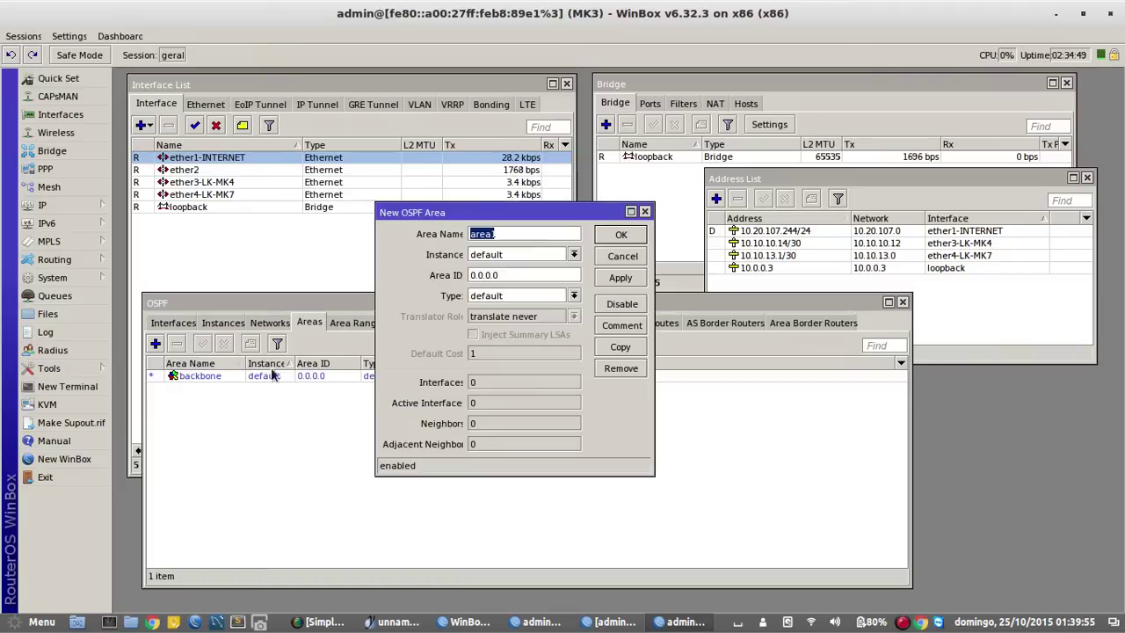
{"action": "left_click", "coordinate": [509, 233]}
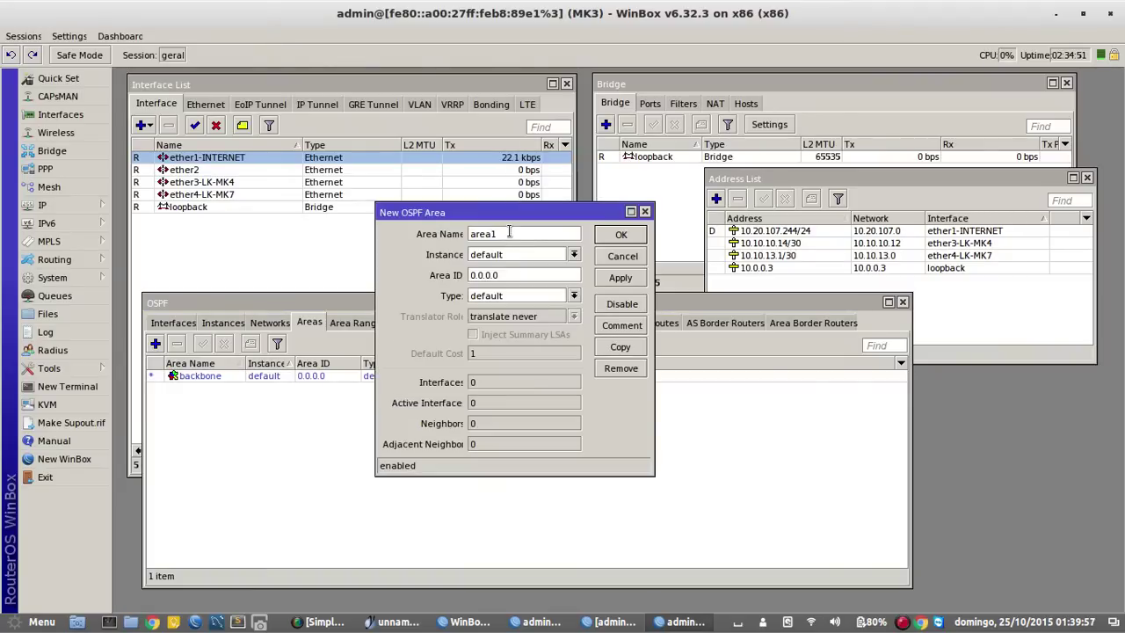
{"action": "type", "text": "-tres"}
{"action": "type", "text": "3"}
{"action": "left_click", "coordinate": [522, 297]}
{"action": "left_click", "coordinate": [515, 331]}
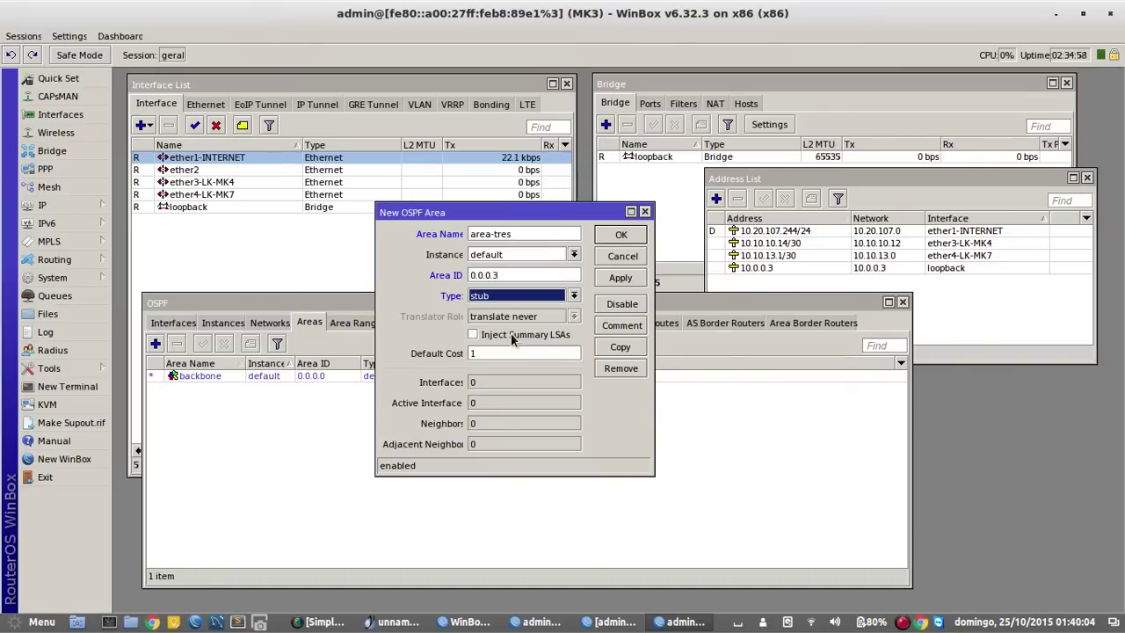
{"action": "left_click", "coordinate": [617, 236]}
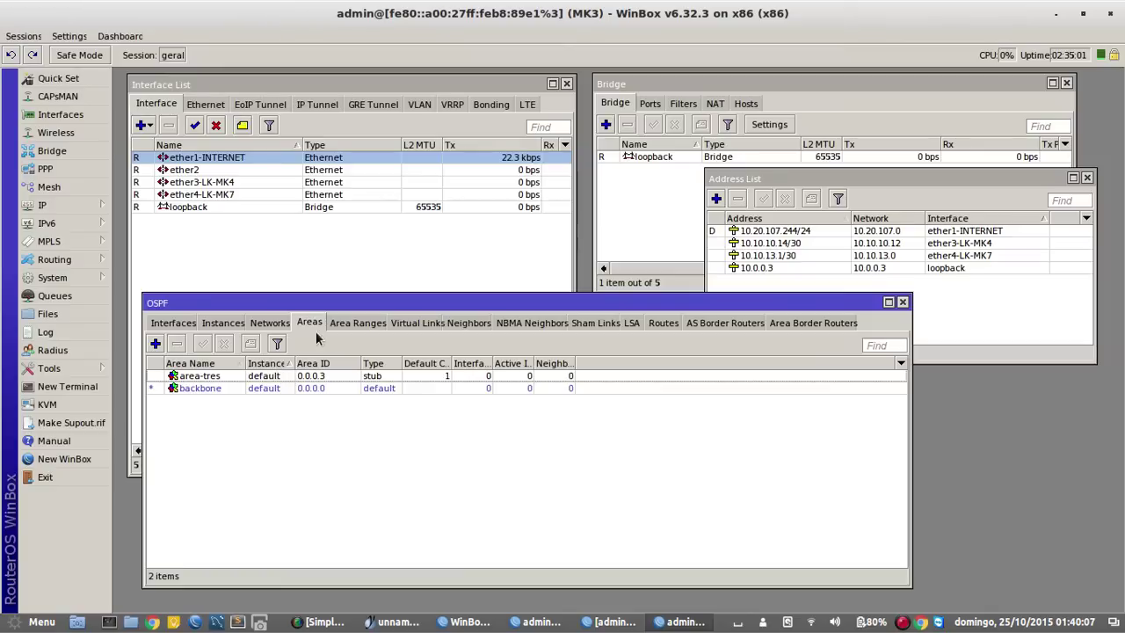
Add an OSPF area range of 10.10.13.0/24 for area-tres, with calculated cost and advertising enabled.
{"action": "left_click", "coordinate": [349, 324]}
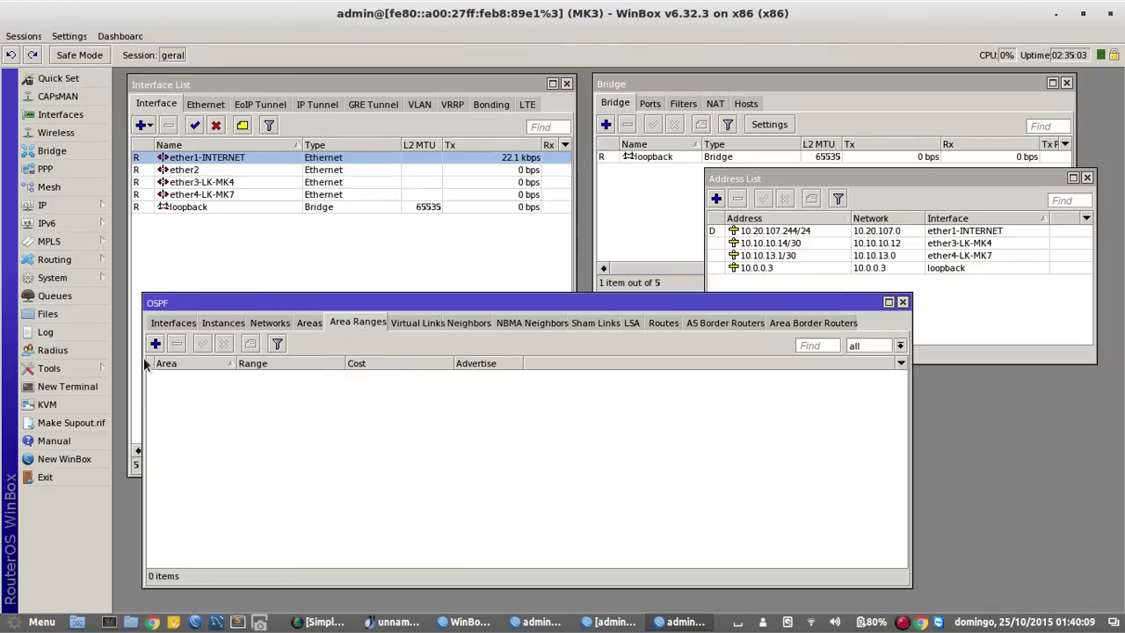
{"action": "left_click", "coordinate": [155, 344]}
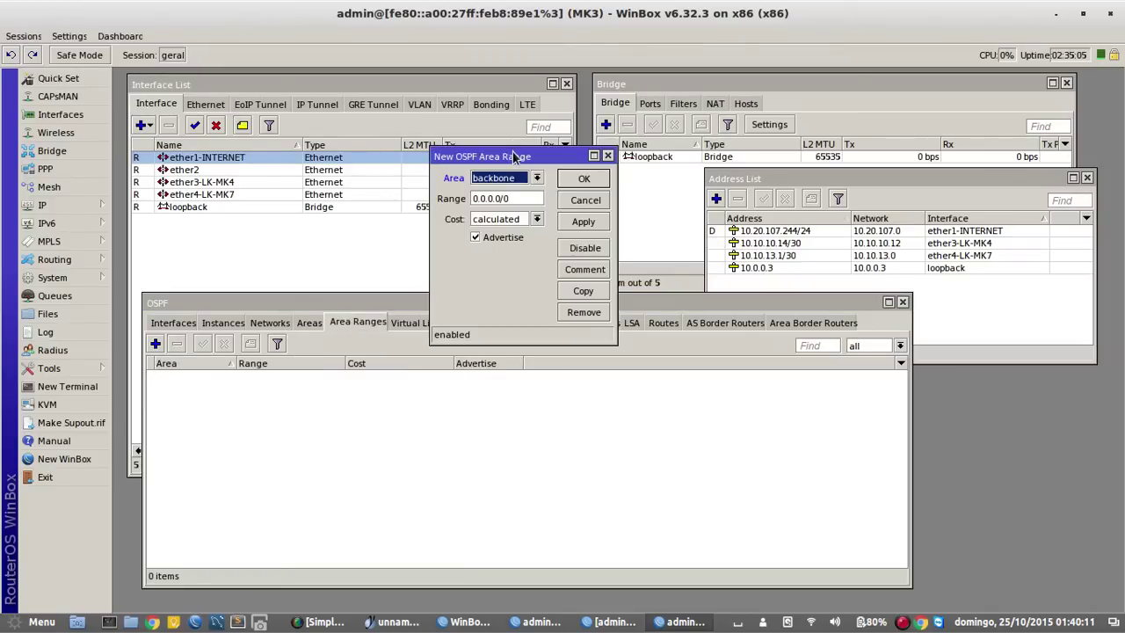
{"action": "left_click_drag", "start_coordinate": [514, 157], "coordinate": [535, 223]}
{"action": "left_click", "coordinate": [535, 244]}
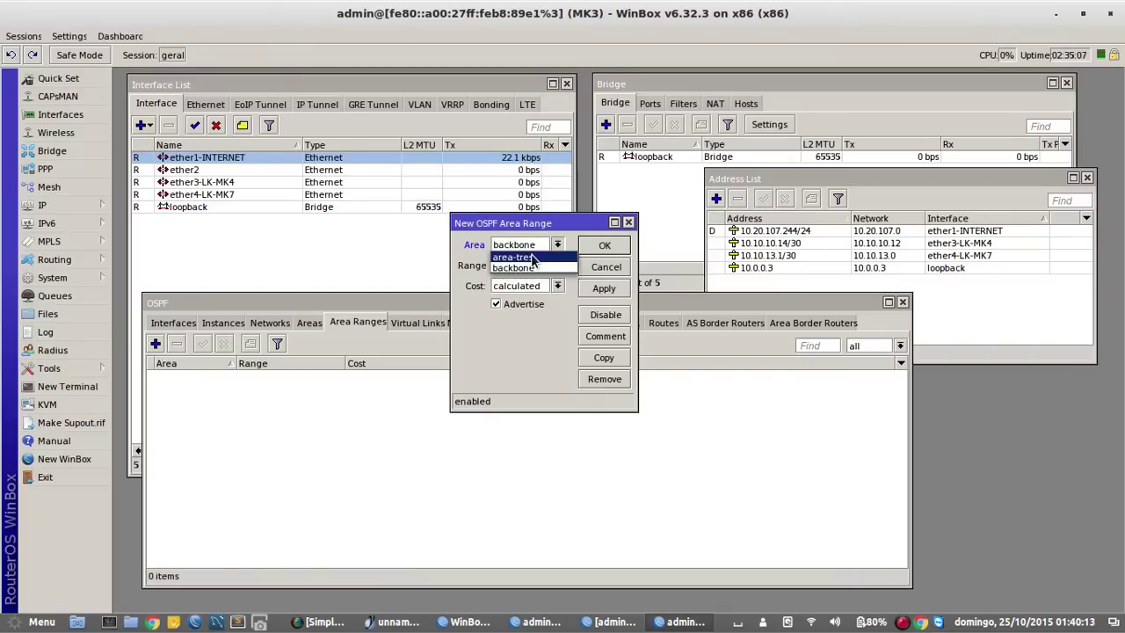
{"action": "left_click", "coordinate": [531, 257]}
{"action": "key", "text": "Tab"}
{"action": "type", "text": "10"}
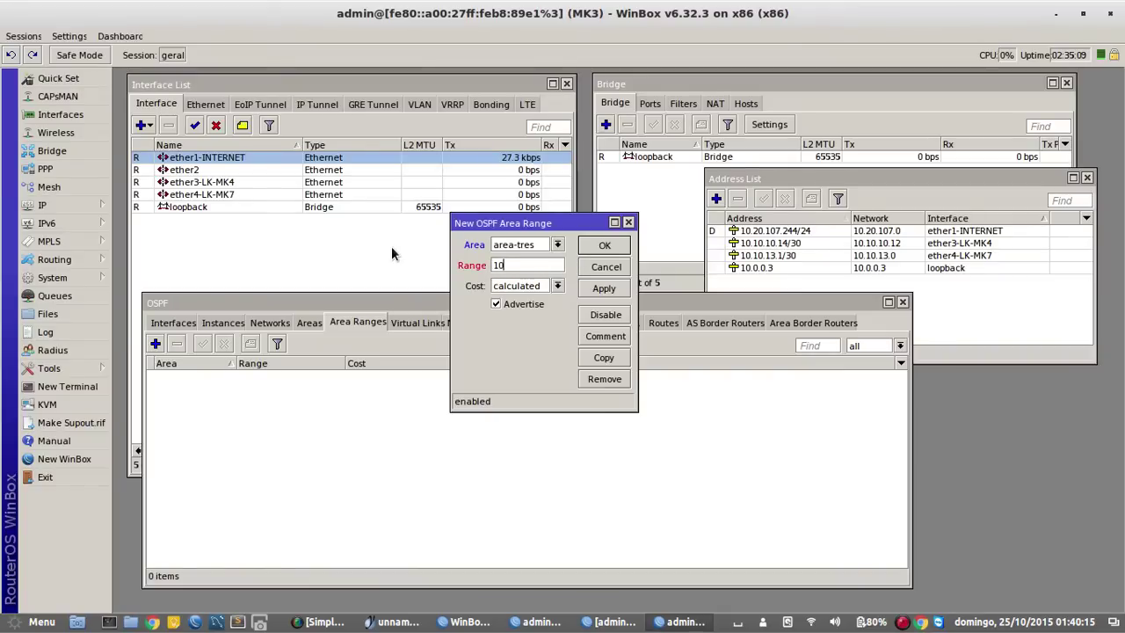
{"action": "type", "text": ".10.13.0/24"}
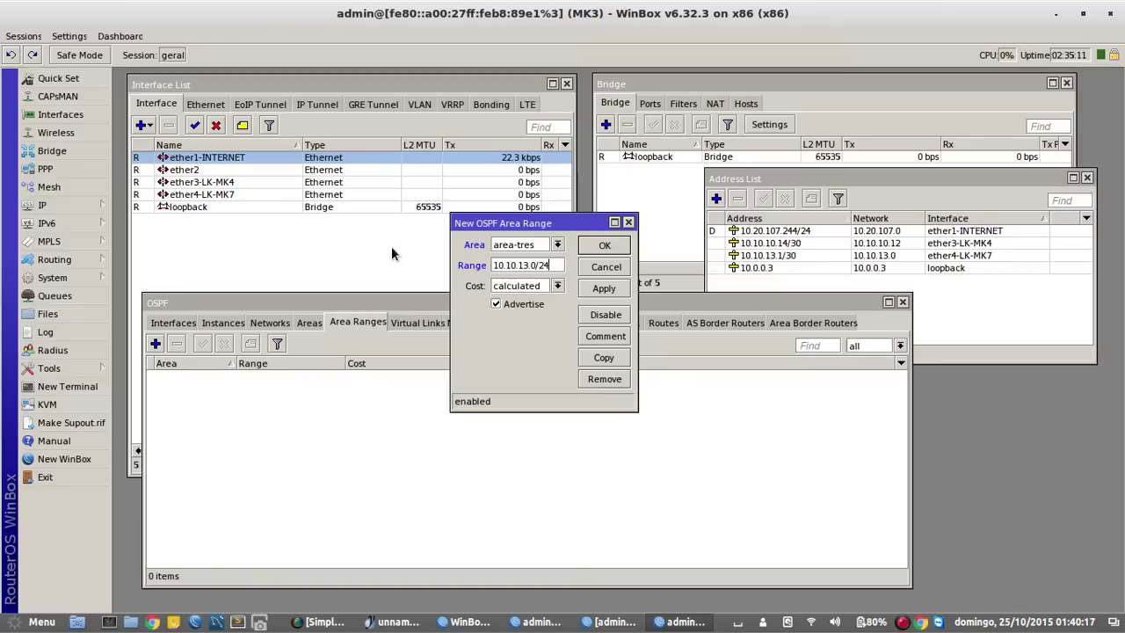
{"action": "left_click", "coordinate": [605, 248]}
Add a second OSPF area range for area-tres covering 10.0.3.0/24.
{"action": "left_click", "coordinate": [155, 345]}
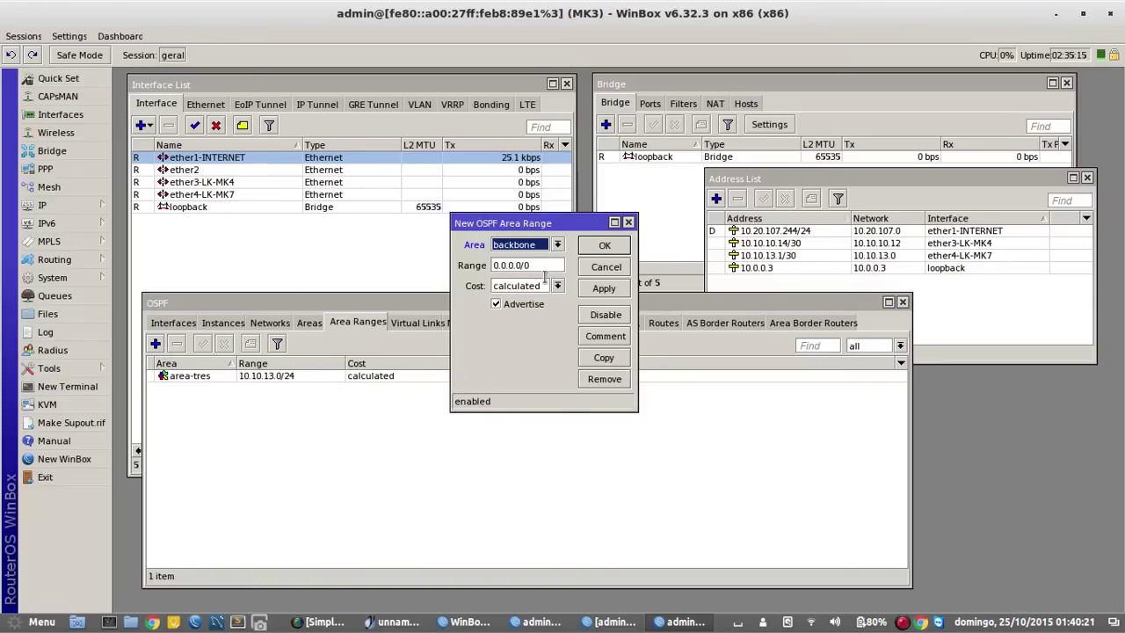
{"action": "left_click", "coordinate": [549, 246]}
{"action": "left_click", "coordinate": [519, 256]}
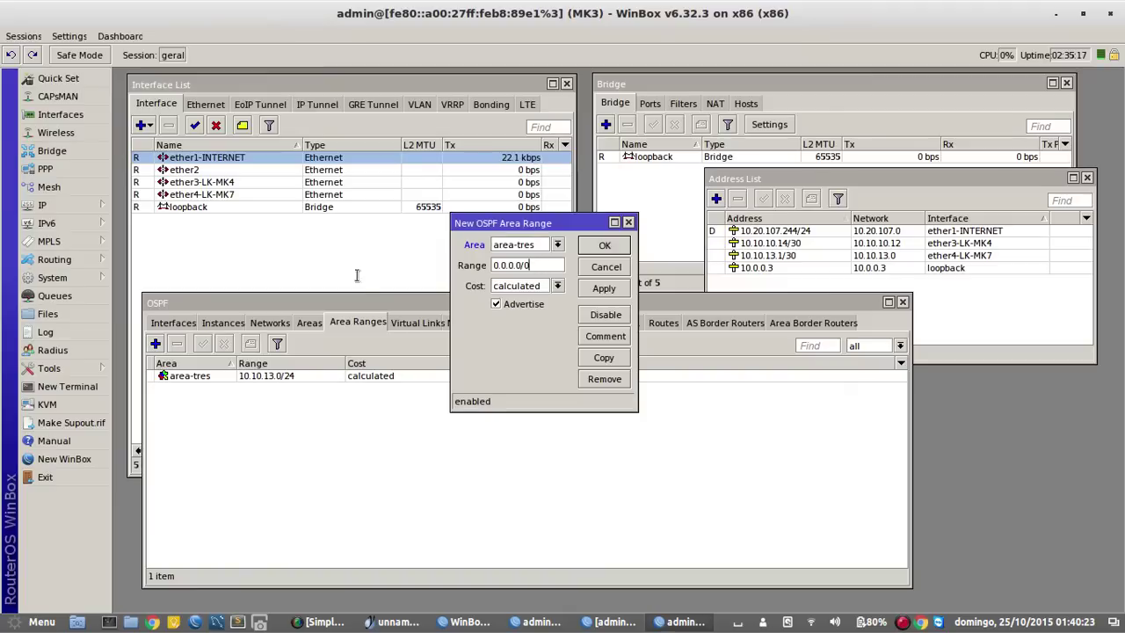
{"action": "key", "text": "Tab"}
{"action": "type", "text": "10.0.3.0/24"}
{"action": "left_click", "coordinate": [604, 245]}
Add the network 10.20.107.0/24 to the OSPF networks in the backbone area.
{"action": "left_click", "coordinate": [318, 324]}
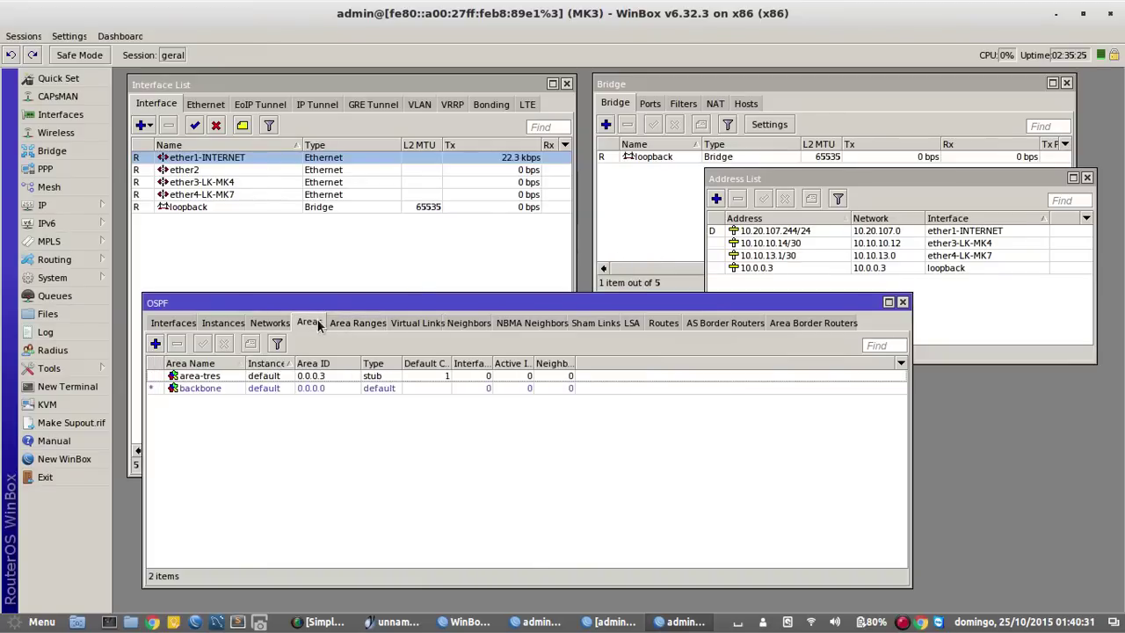
{"action": "left_click", "coordinate": [271, 324]}
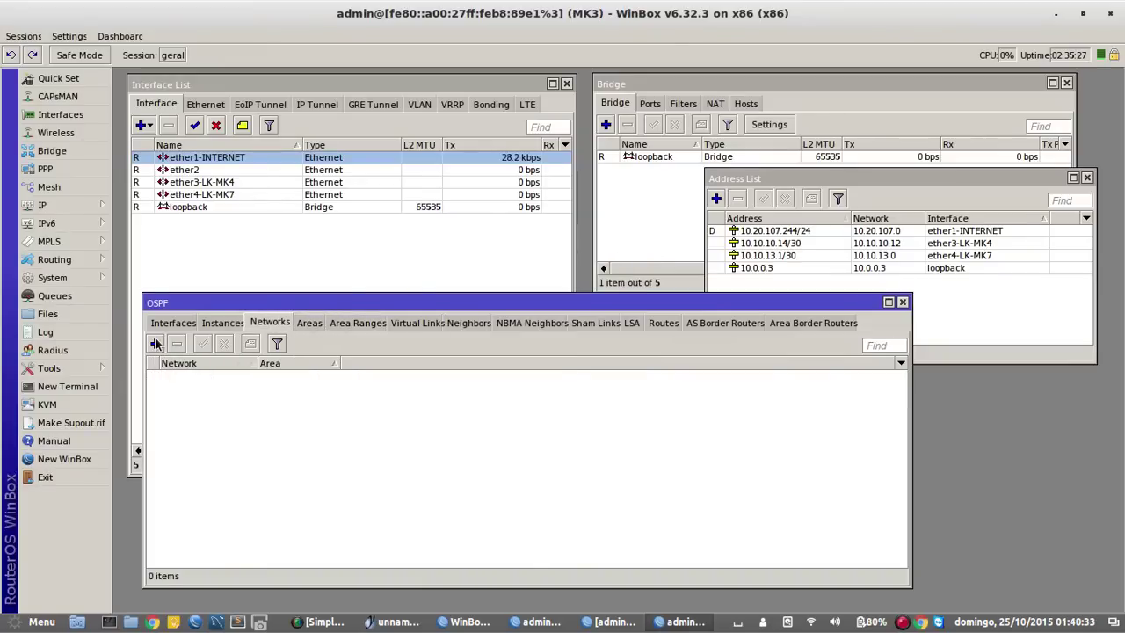
{"action": "left_click", "coordinate": [156, 344]}
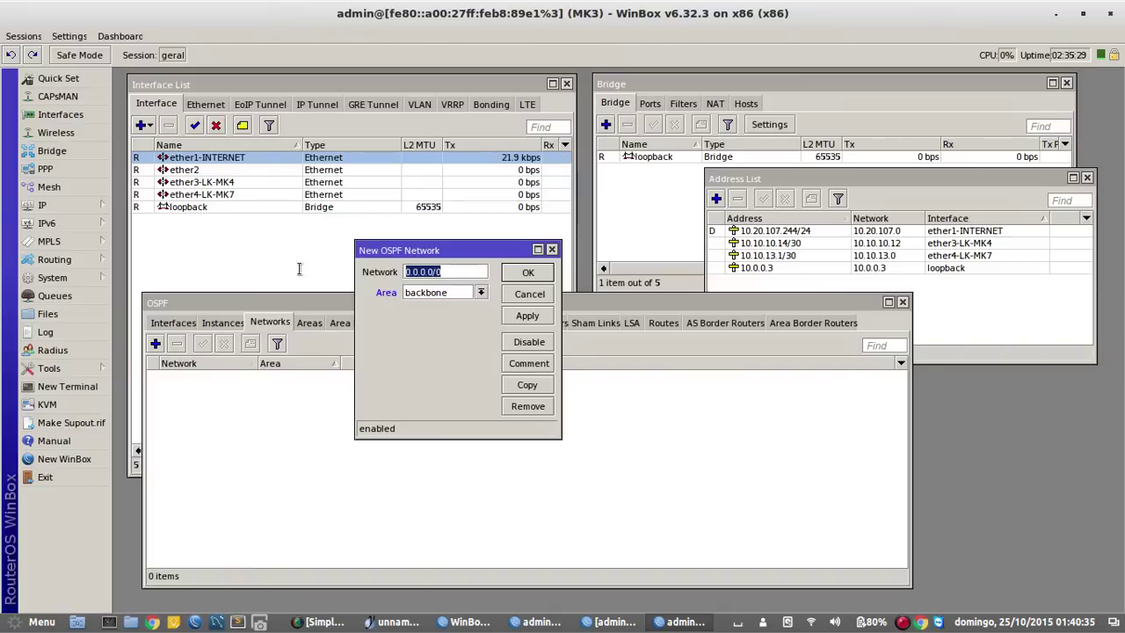
{"action": "type", "text": "10.20.107.0/24"}
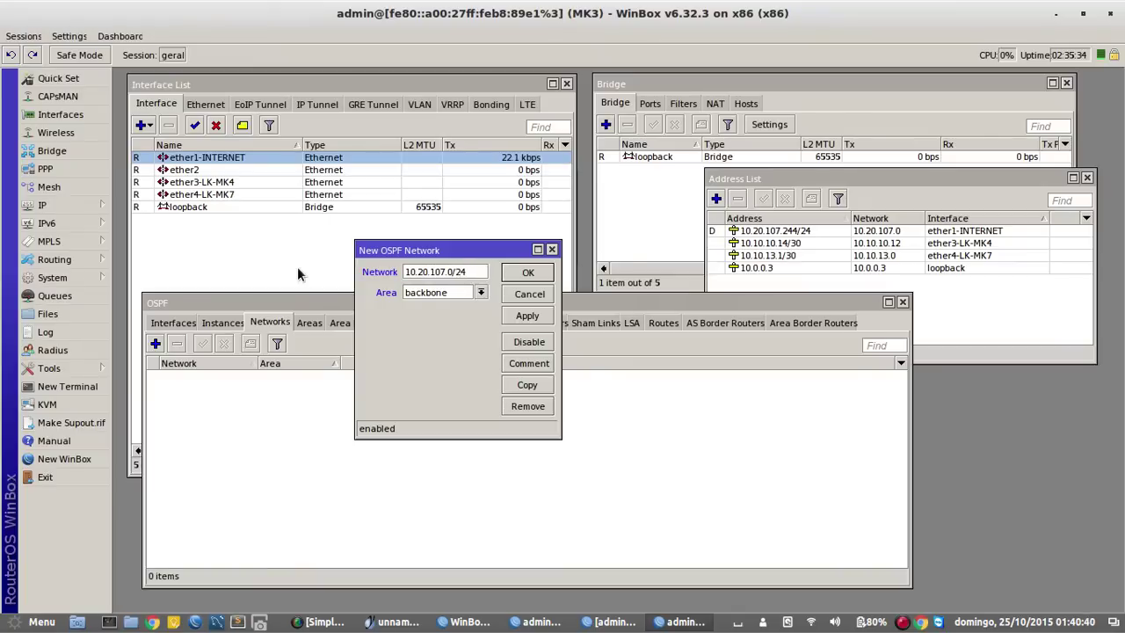
{"action": "left_click", "coordinate": [508, 274]}
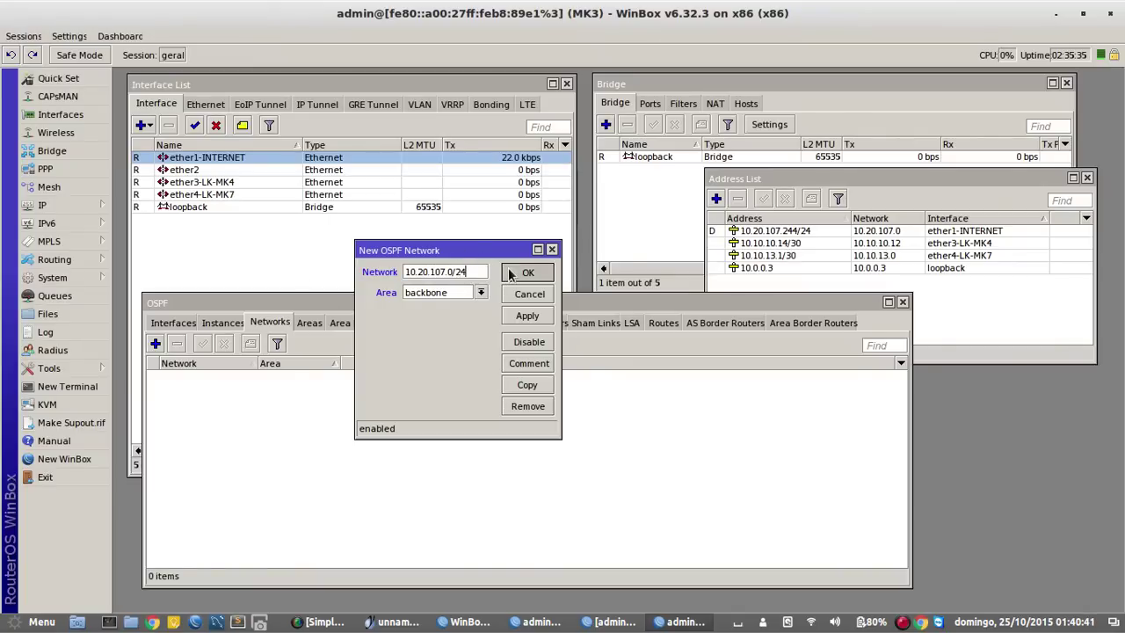
Add the ether3-LK-MK4 link network 10.10.10.12/30 to OSPF in the backbone area.
{"action": "left_click", "coordinate": [155, 345]}
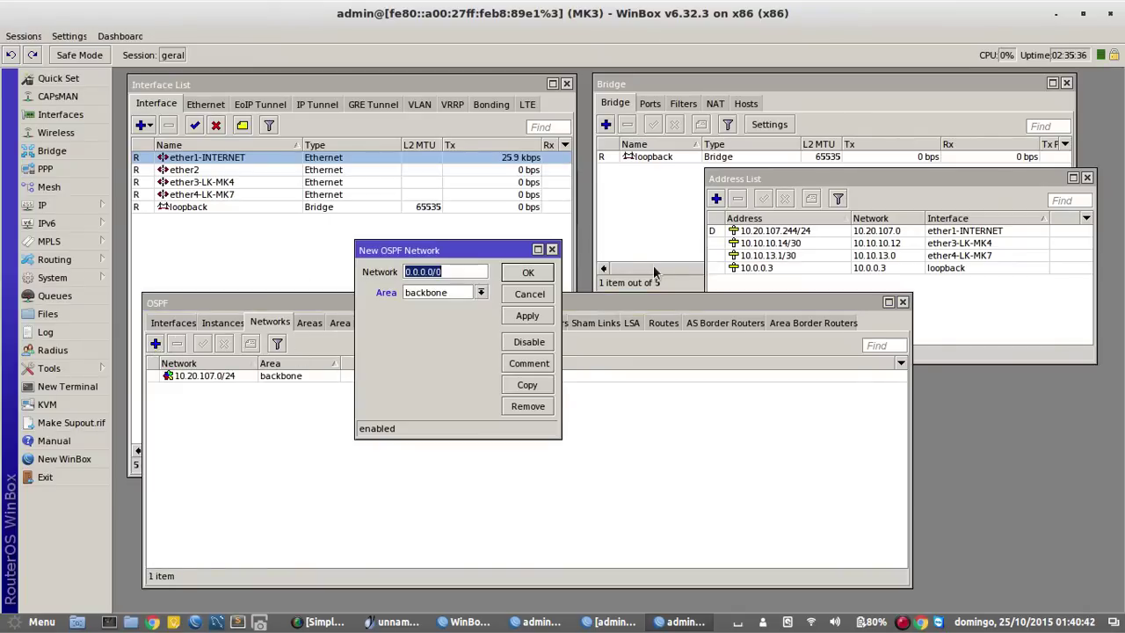
{"action": "left_click", "coordinate": [779, 244]}
{"action": "left_click", "coordinate": [396, 273]}
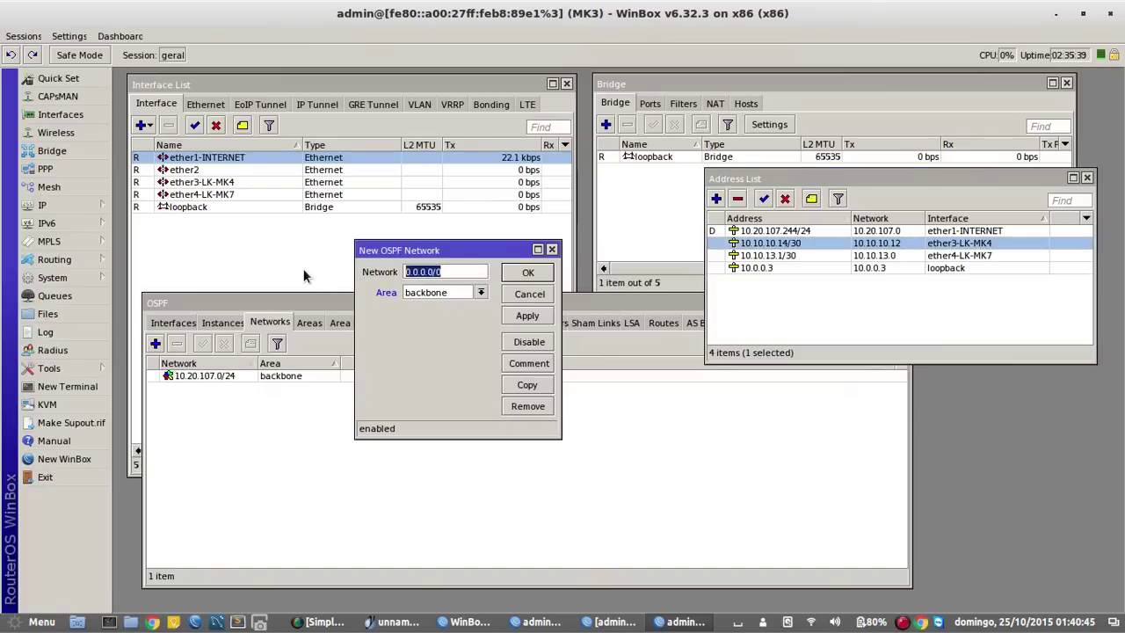
{"action": "type", "text": "10.10."}
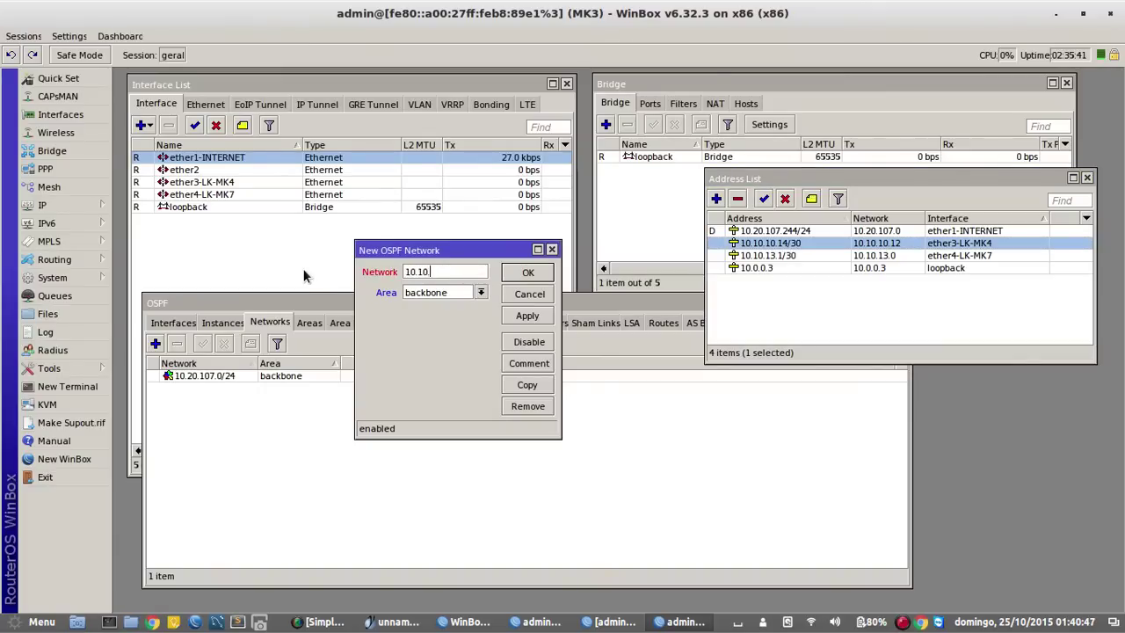
{"action": "type", "text": "10.12/30"}
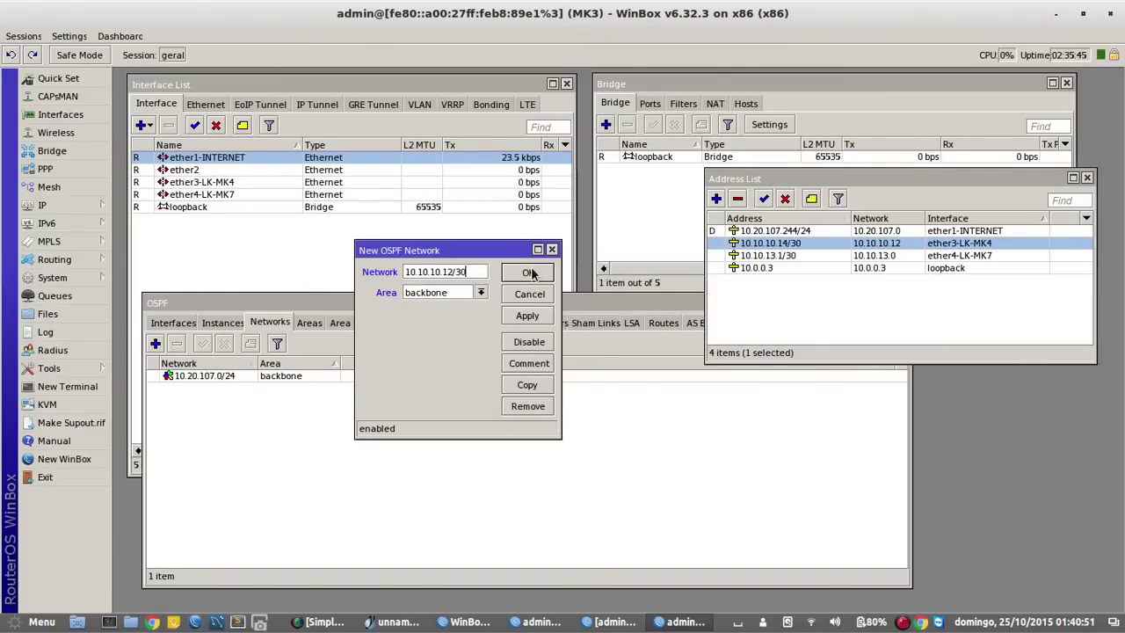
{"action": "left_click", "coordinate": [531, 273]}
Add the ether4-LK-MK7 link network 10.10.13.0/30 to the OSPF networks in area-tres.
{"action": "left_click", "coordinate": [154, 343]}
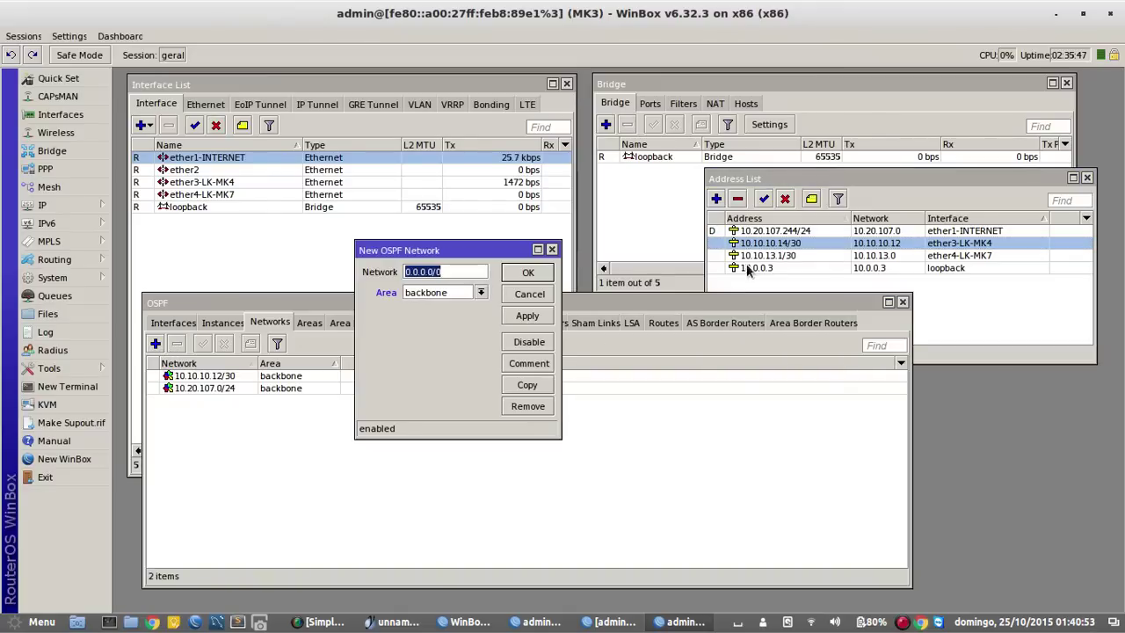
{"action": "left_click", "coordinate": [772, 256]}
{"action": "left_click", "coordinate": [466, 294]}
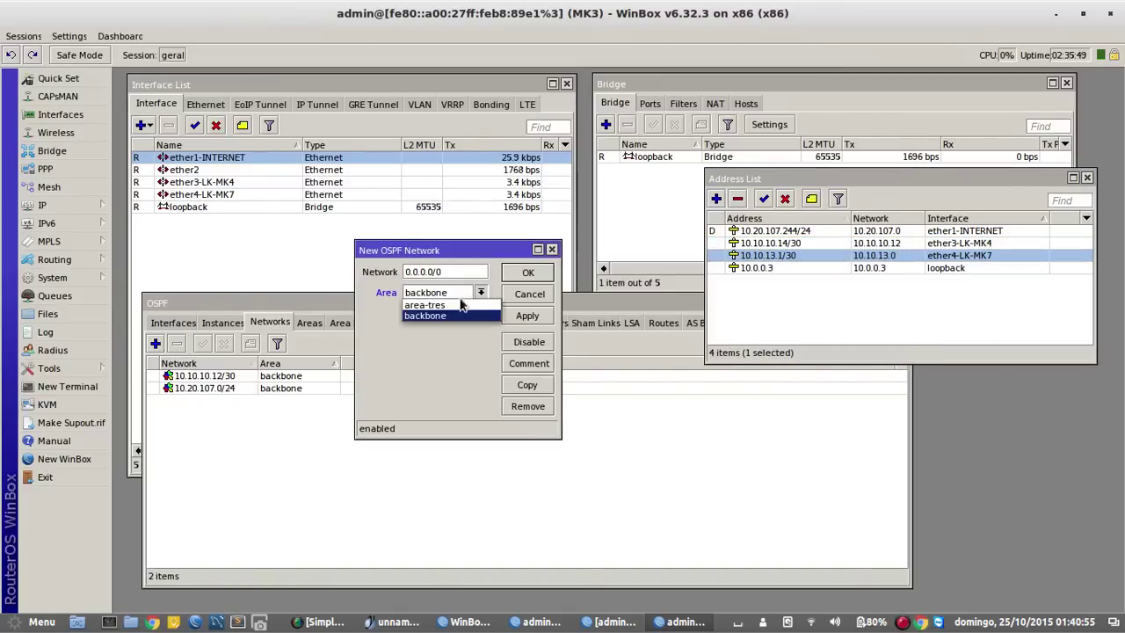
{"action": "left_click", "coordinate": [456, 304]}
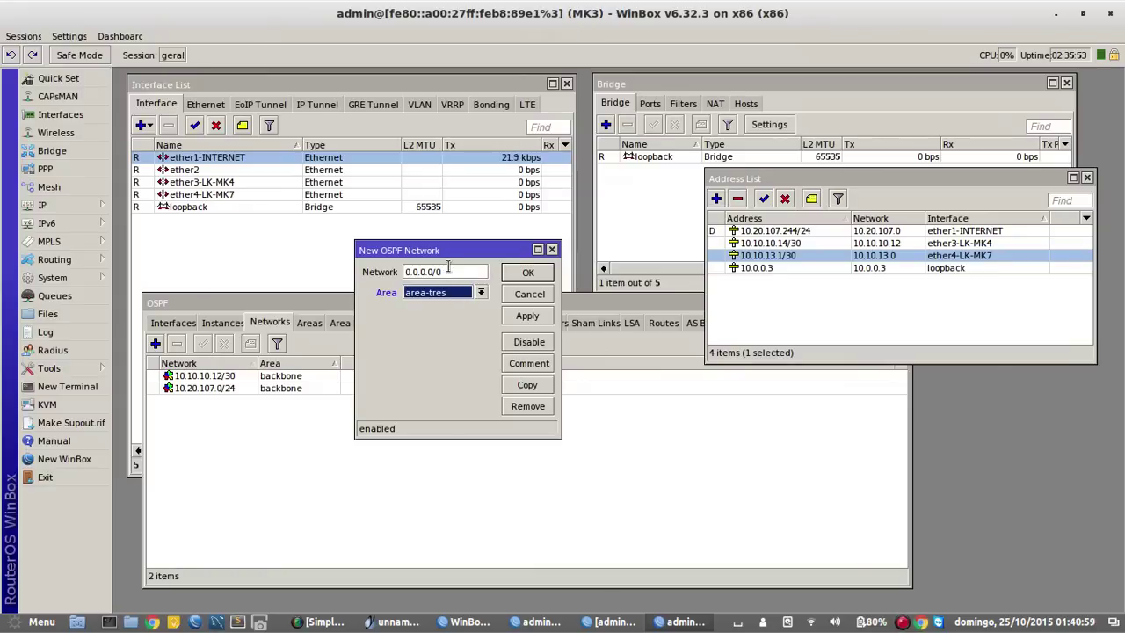
{"action": "key", "text": "shift+Tab"}
{"action": "type", "text": "1"}
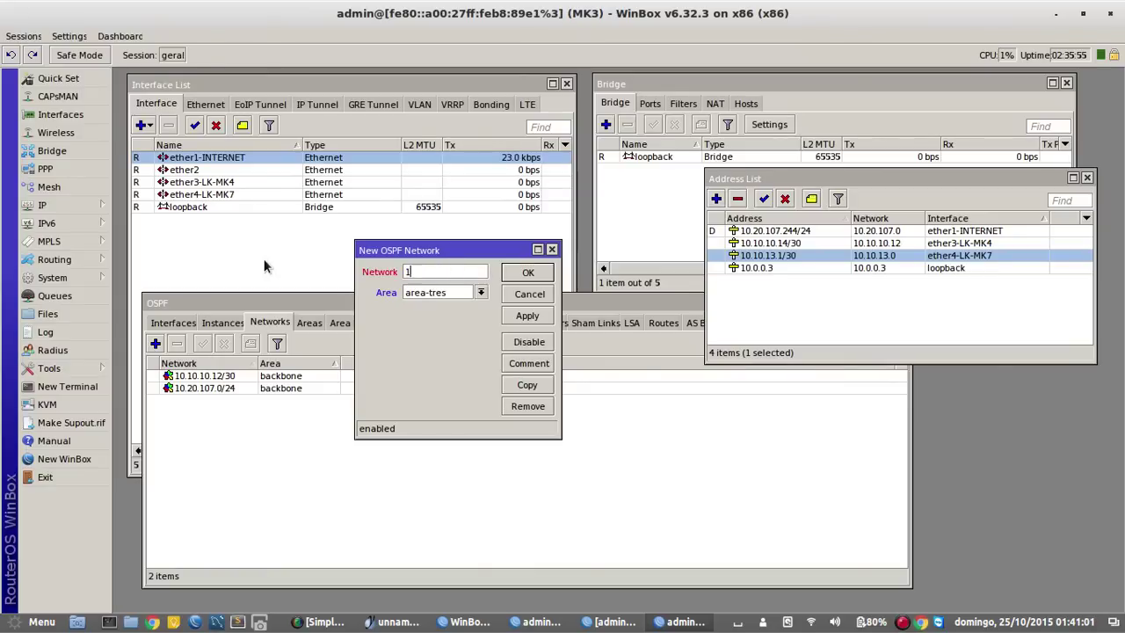
{"action": "type", "text": "0.10.13.0/30"}
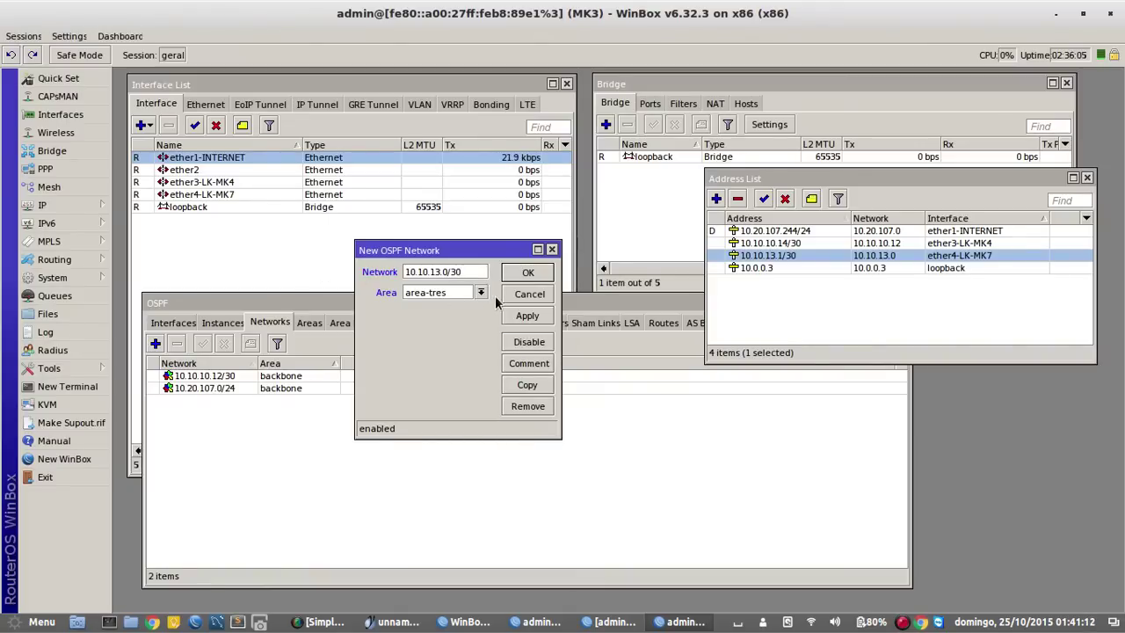
{"action": "left_click", "coordinate": [524, 273]}
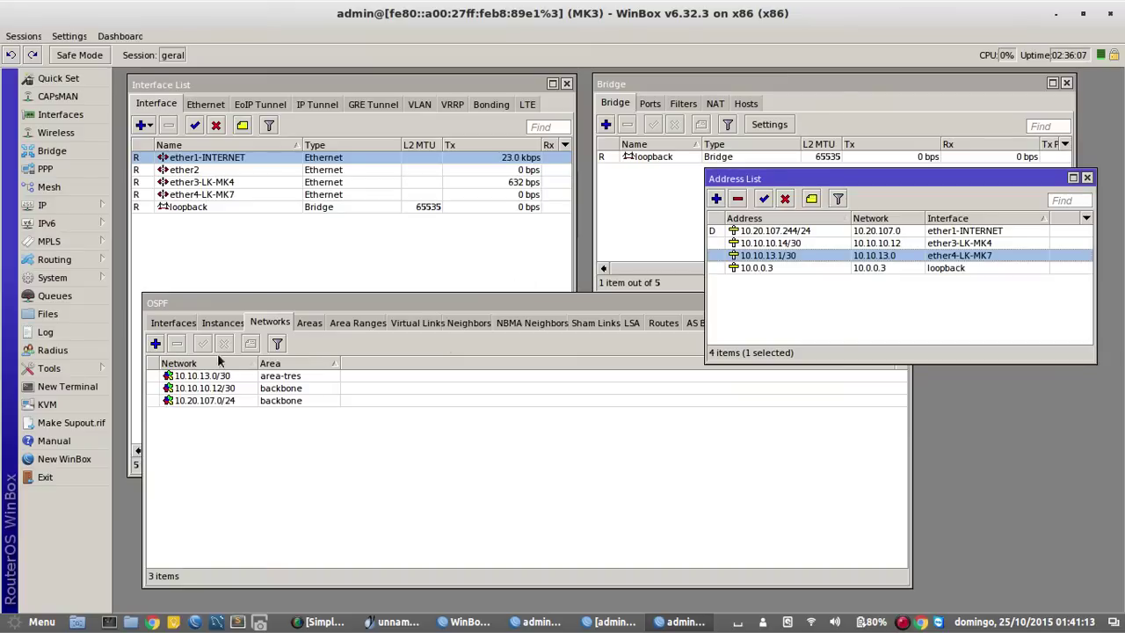
Add the loopback address 10.0.0.3 to the OSPF networks in the backbone area.
{"action": "left_click", "coordinate": [155, 343]}
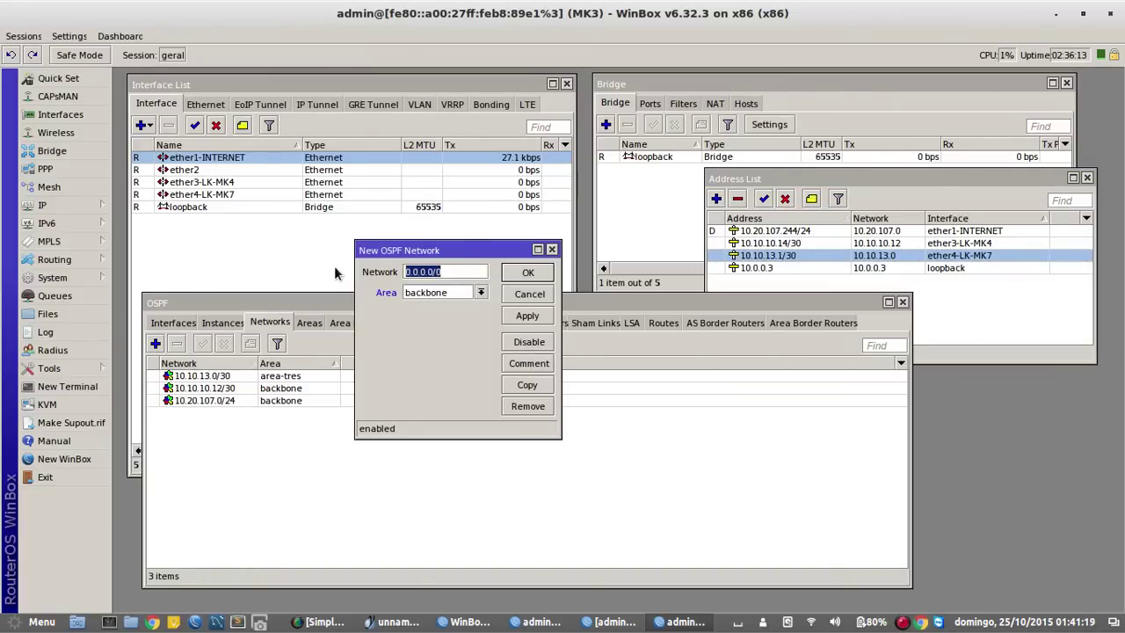
{"action": "type", "text": "10.0"}
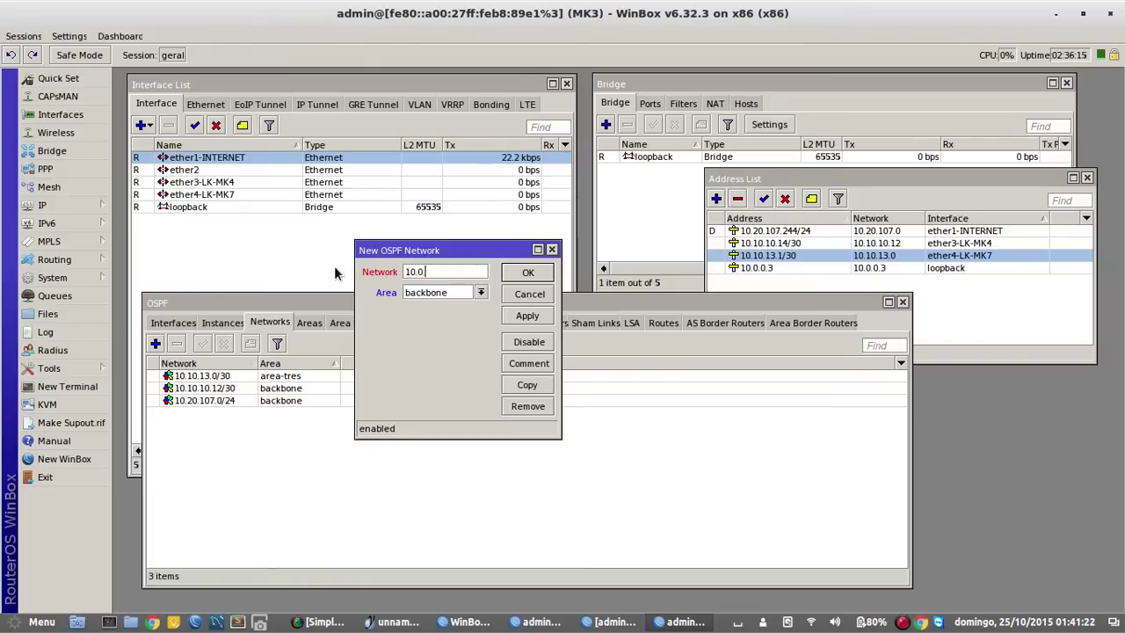
{"action": "type", "text": ".0.3"}
{"action": "left_click", "coordinate": [529, 273]}
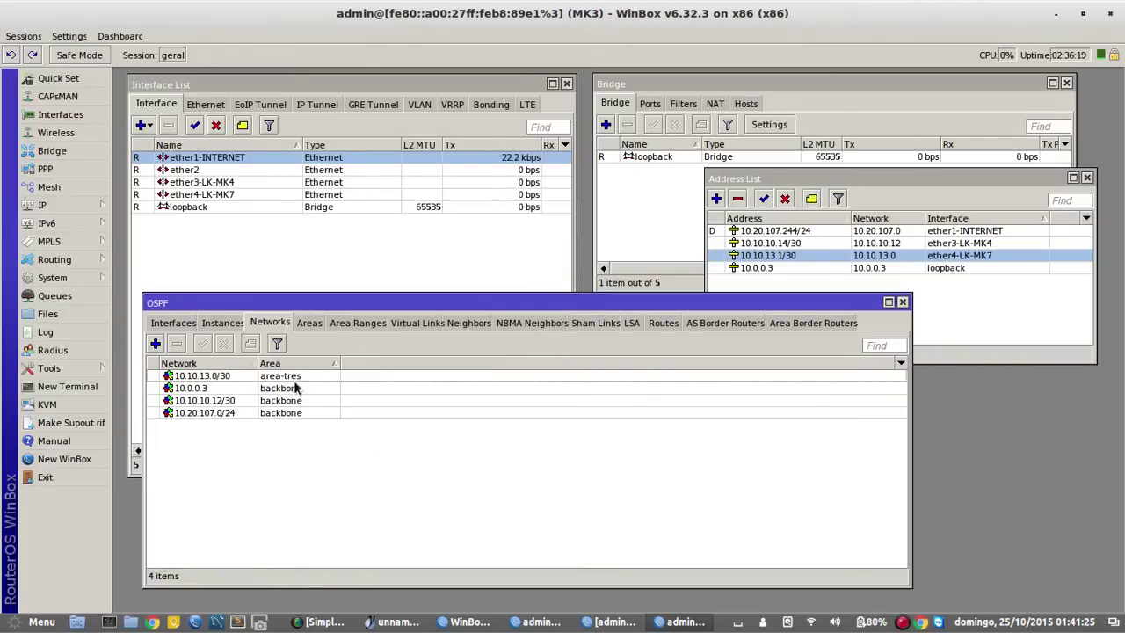
Edit the loopback entry in the OSPF networks, setting its network to 10.0.0.3/32.
{"action": "left_click", "coordinate": [202, 388]}
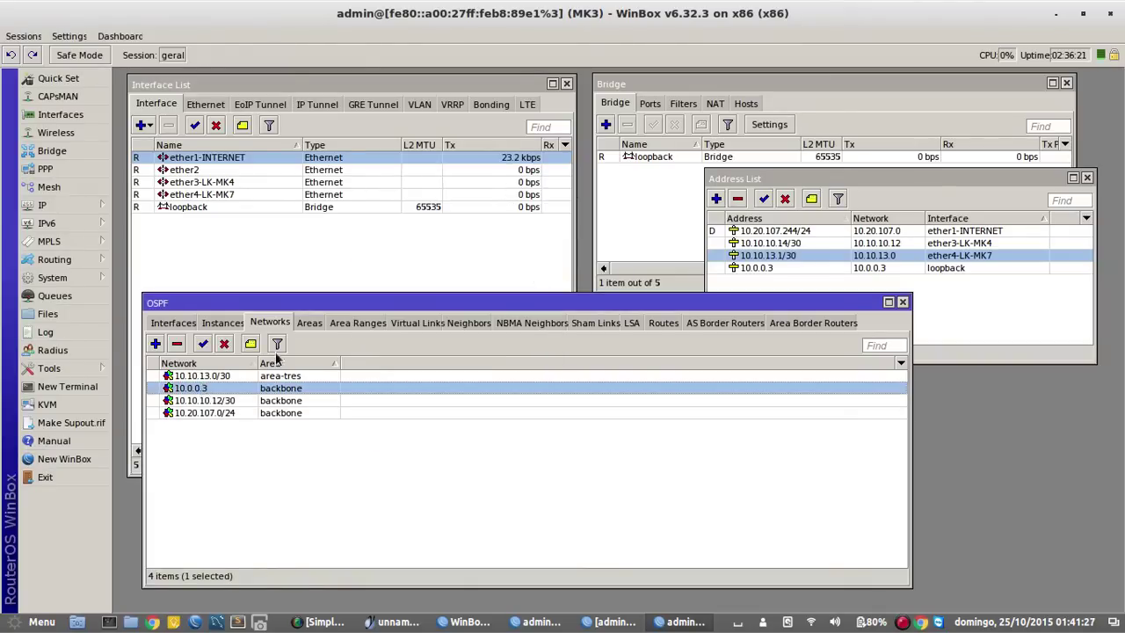
{"action": "double_click", "coordinate": [214, 389]}
{"action": "left_click", "coordinate": [457, 271]}
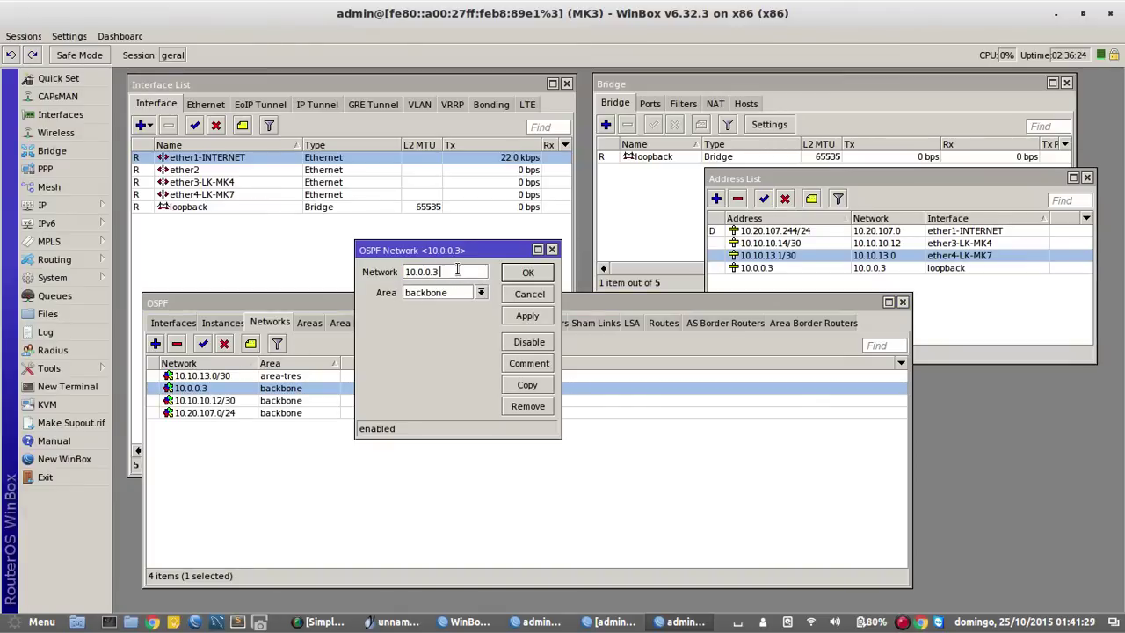
{"action": "type", "text": "/32"}
{"action": "key", "text": "Return"}
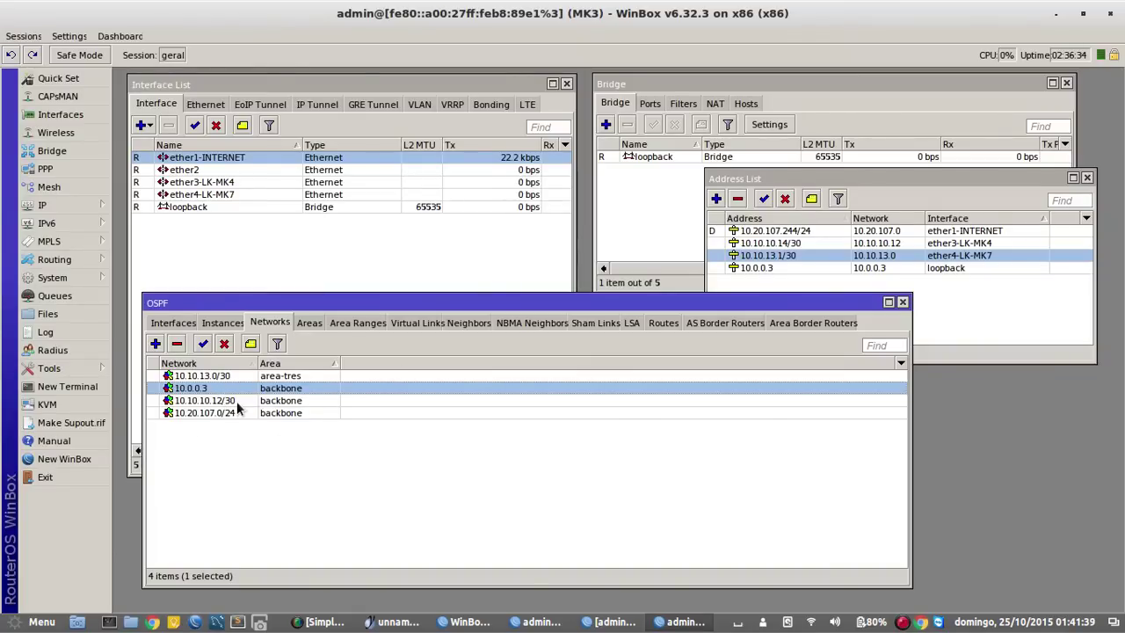
{"action": "left_click", "coordinate": [346, 466]}
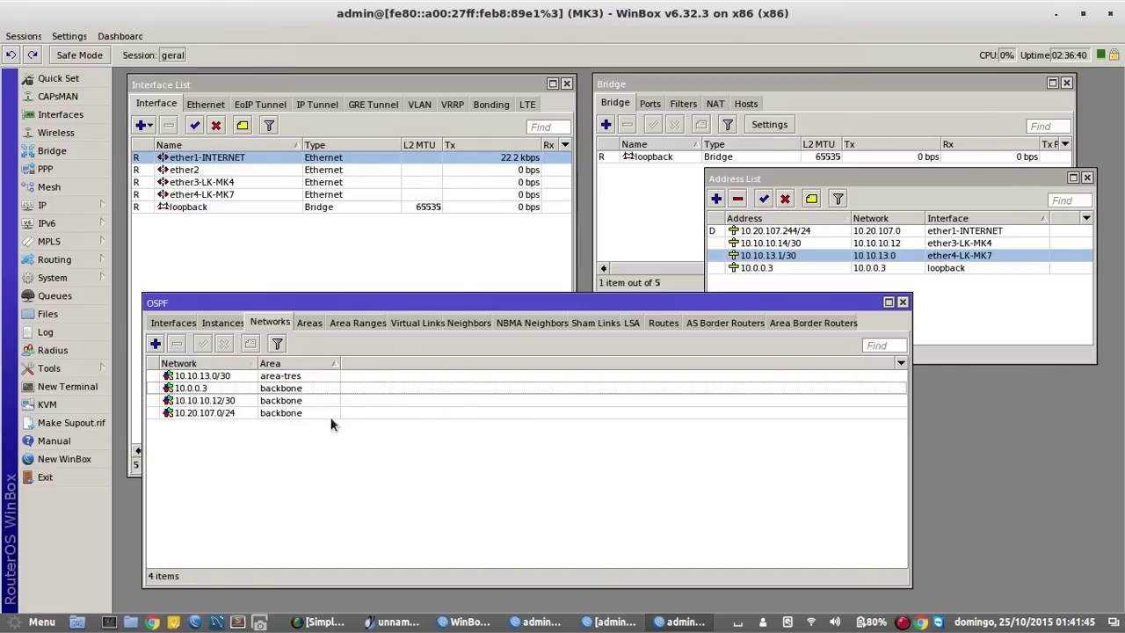
Examine the OSPF neighbors with the Interface and Instance columns widened, and review the networks assigned to the backbone area.
{"action": "left_click", "coordinate": [456, 324]}
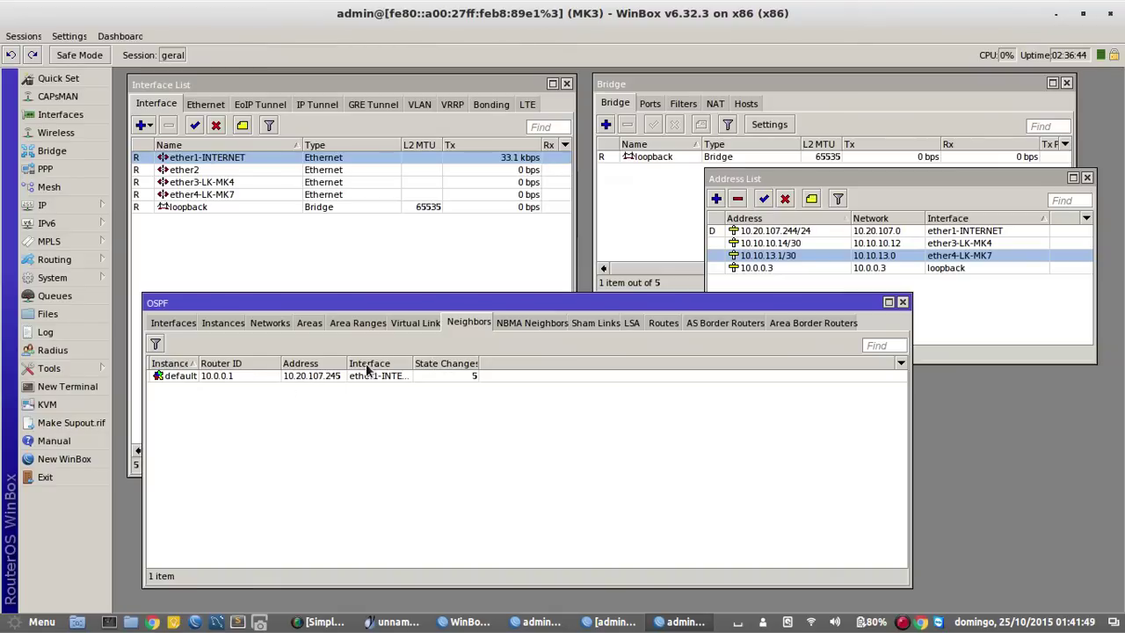
{"action": "left_click_drag", "start_coordinate": [466, 363], "coordinate": [459, 363]}
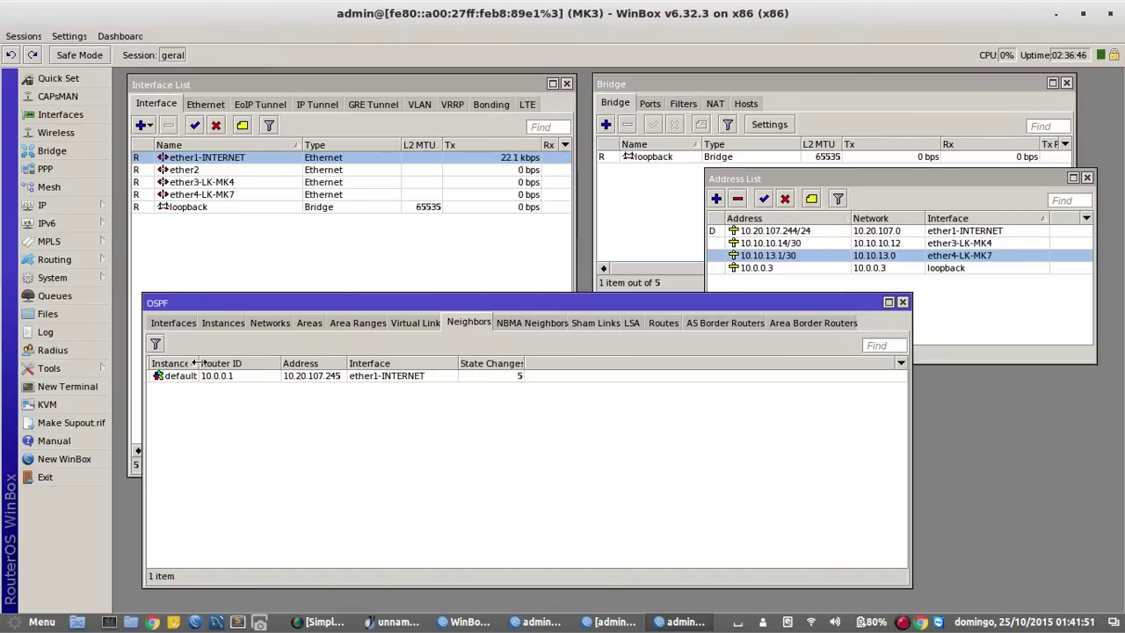
{"action": "left_click_drag", "start_coordinate": [200, 363], "coordinate": [246, 363]}
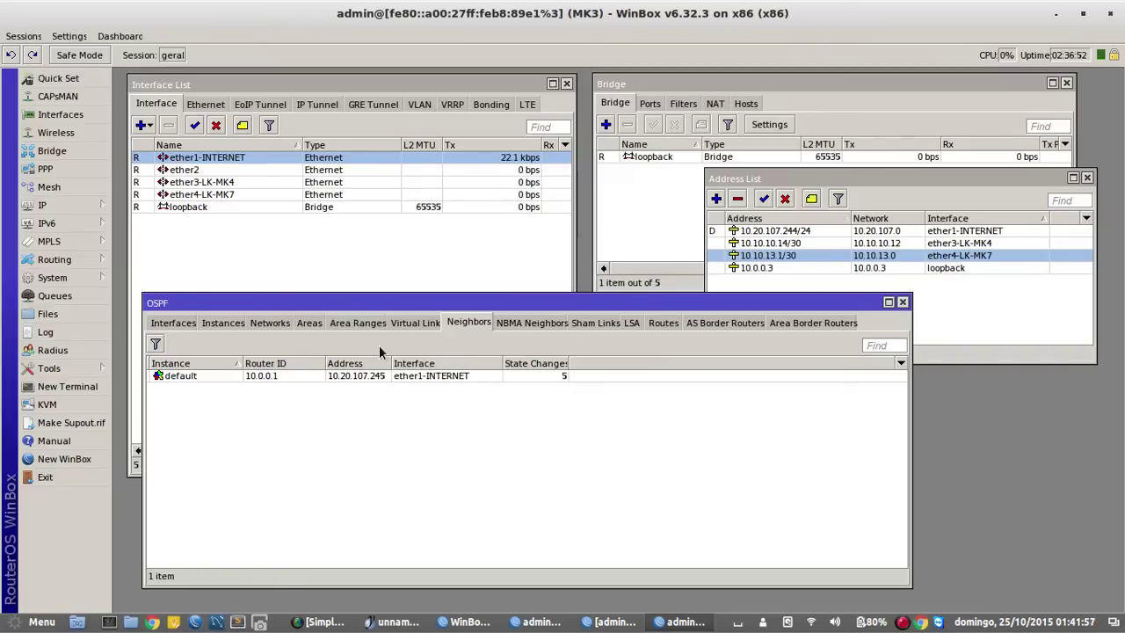
{"action": "left_click", "coordinate": [283, 376]}
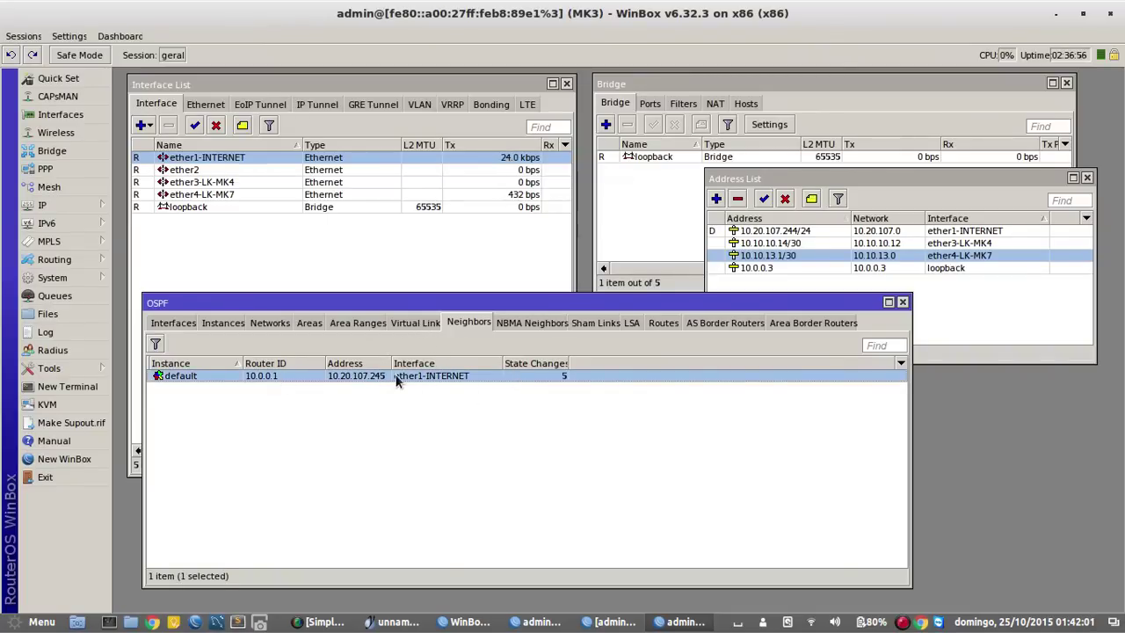
{"action": "left_click", "coordinate": [270, 324]}
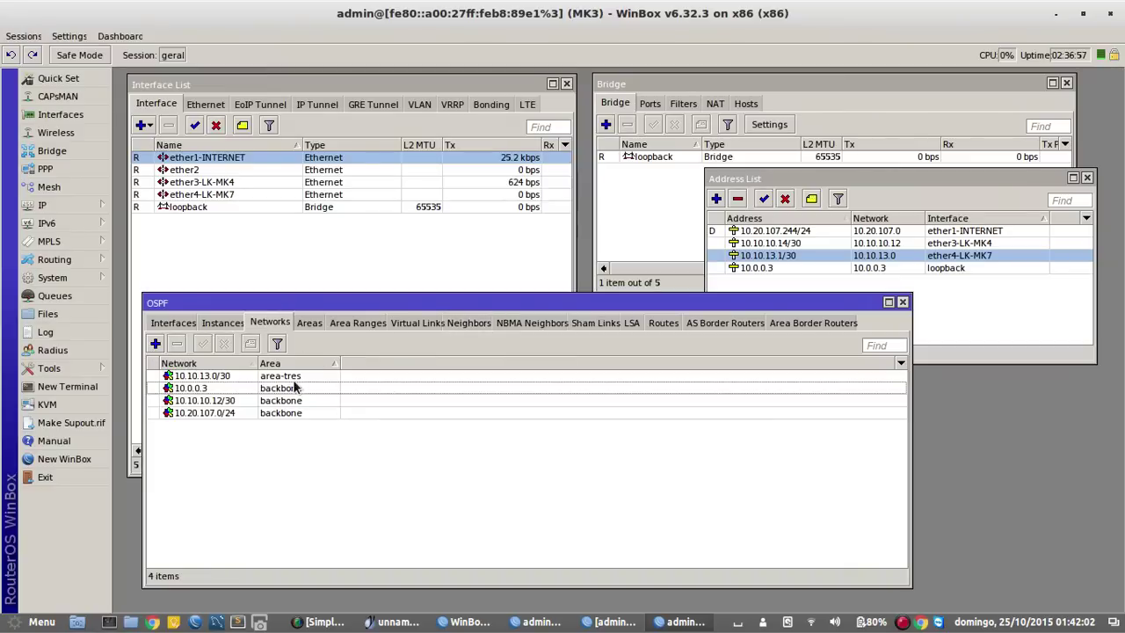
{"action": "left_click", "coordinate": [251, 400]}
{"action": "left_click", "coordinate": [260, 413]}
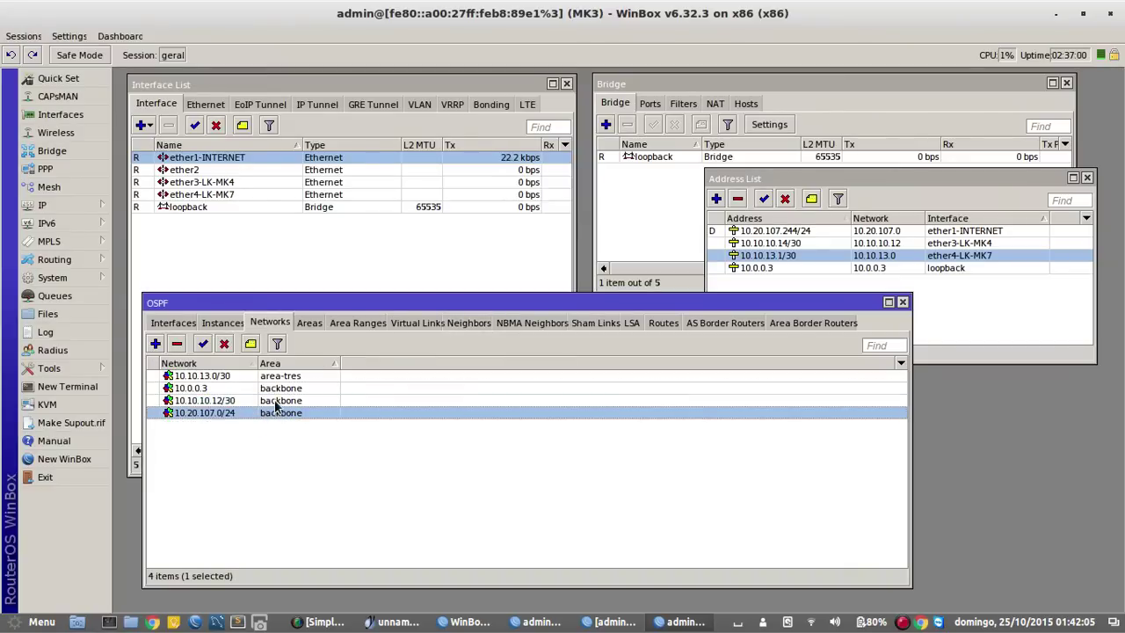
{"action": "left_click", "coordinate": [275, 401]}
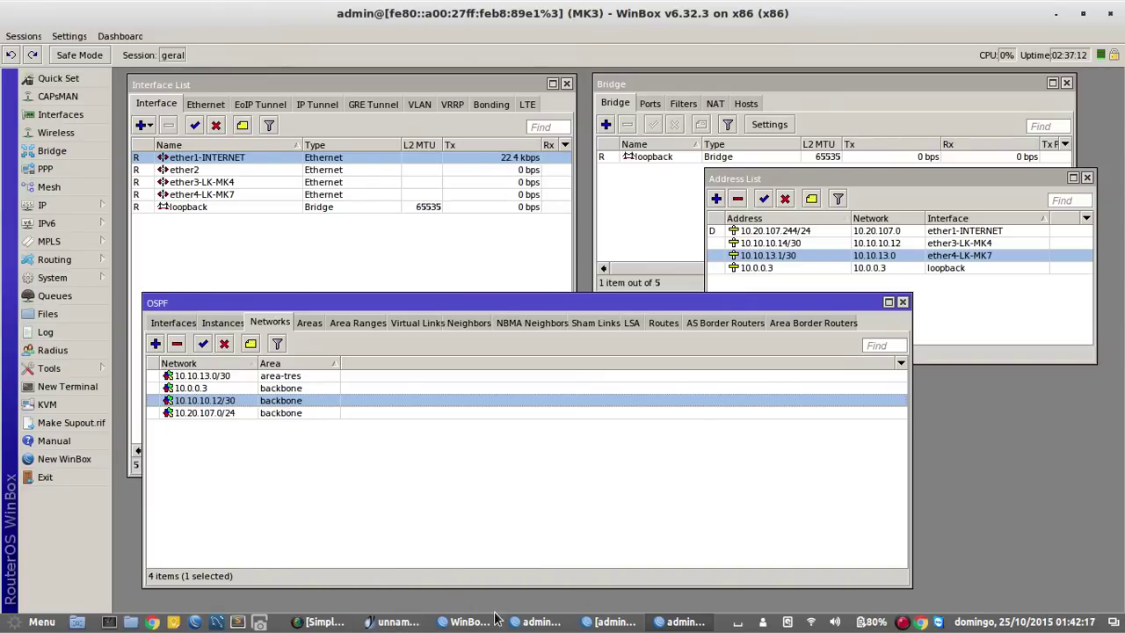
Consult the network diagram in yEd and open a WinBox session to the MK4 router, dismissing the licence notice.
{"action": "left_click", "coordinate": [387, 623]}
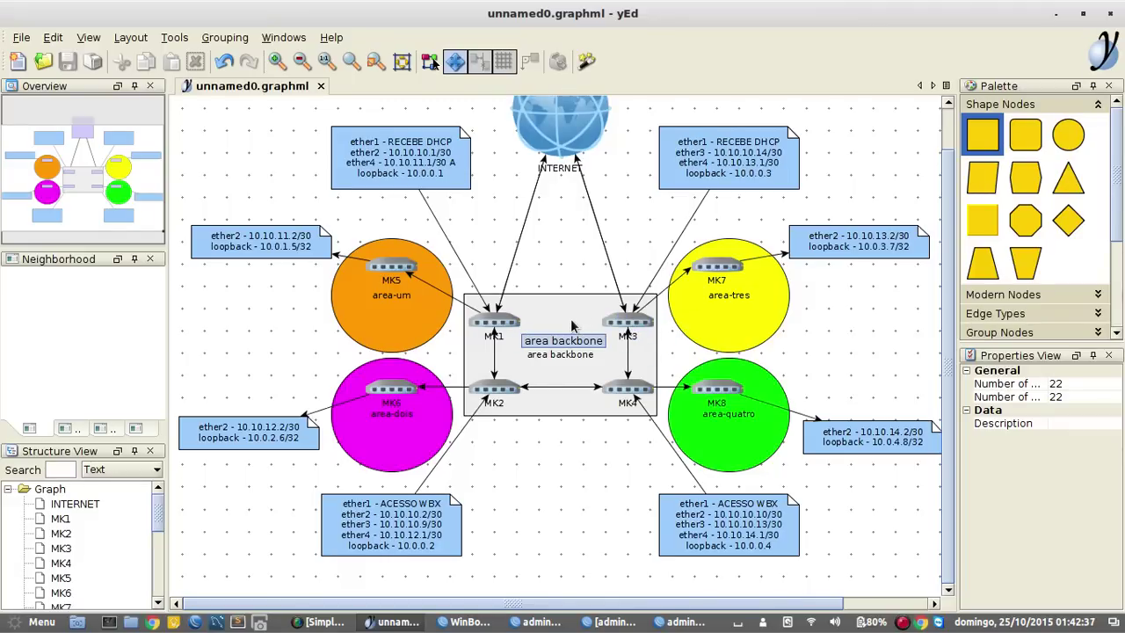
{"action": "left_click", "coordinate": [466, 621]}
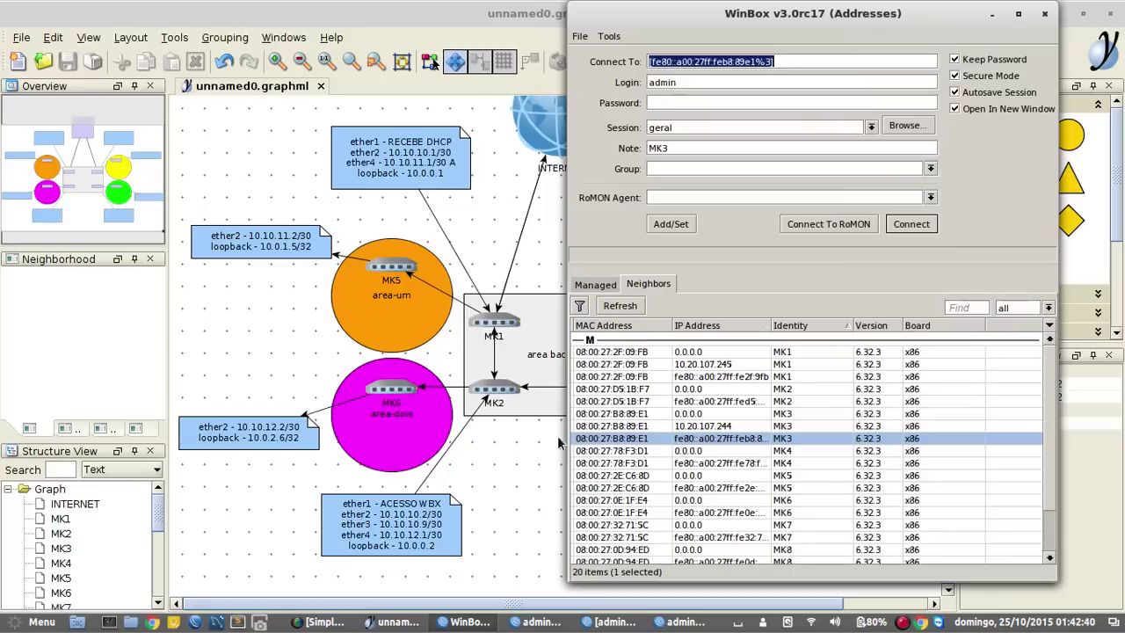
{"action": "left_click", "coordinate": [720, 464]}
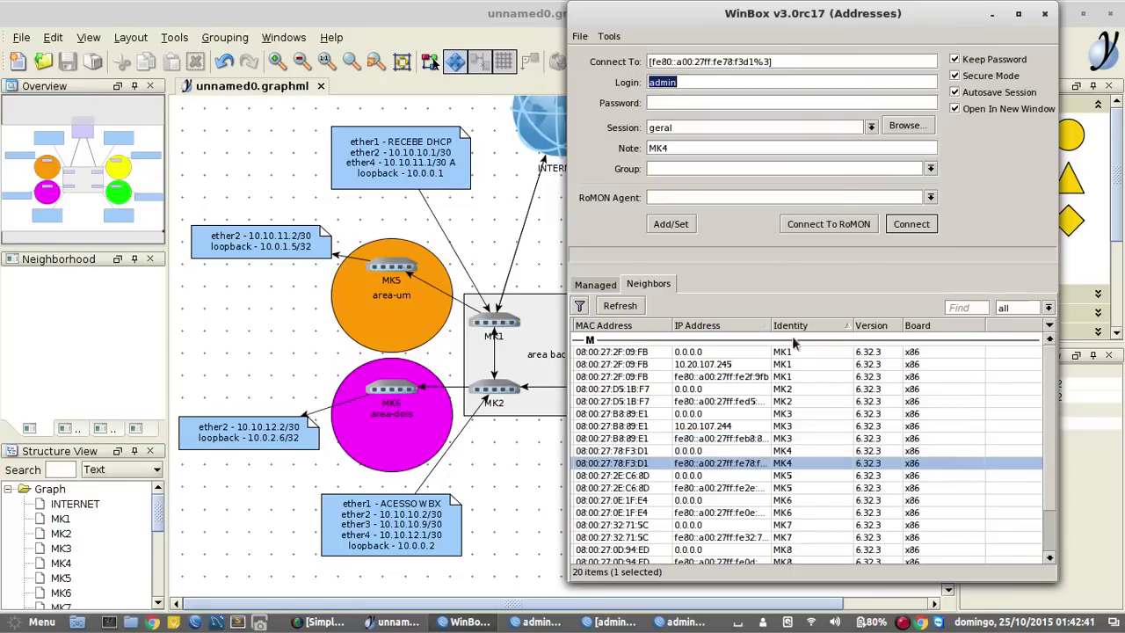
{"action": "left_click", "coordinate": [914, 226]}
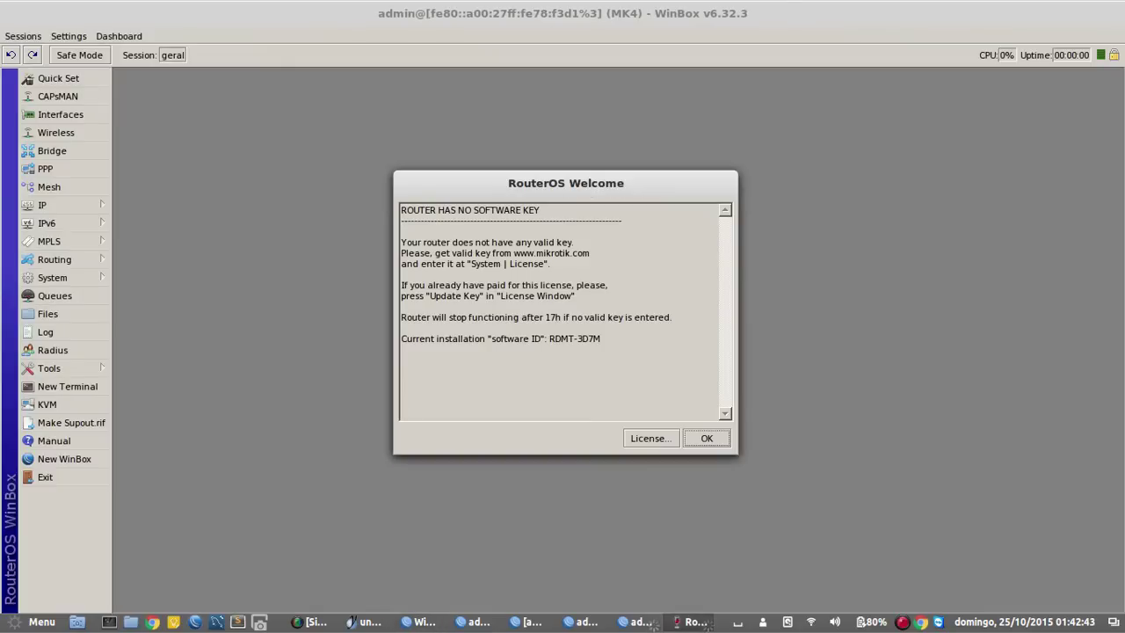
{"action": "left_click", "coordinate": [707, 439]}
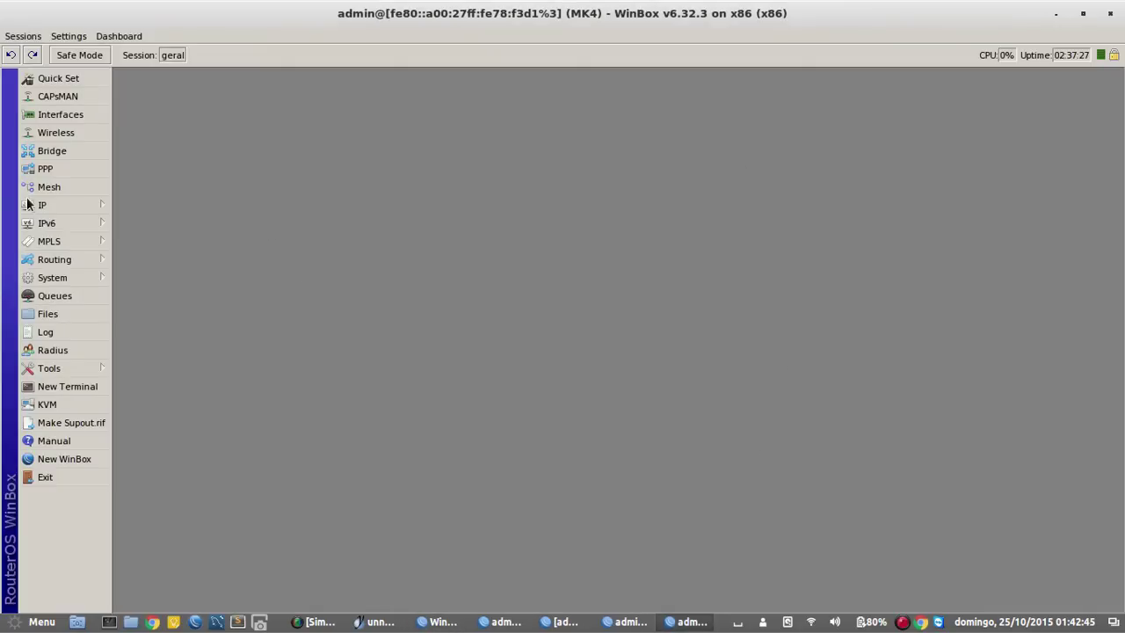
Create a bridge interface named loopback on the MK4 router.
{"action": "left_click", "coordinate": [71, 151]}
{"action": "left_click", "coordinate": [605, 124]}
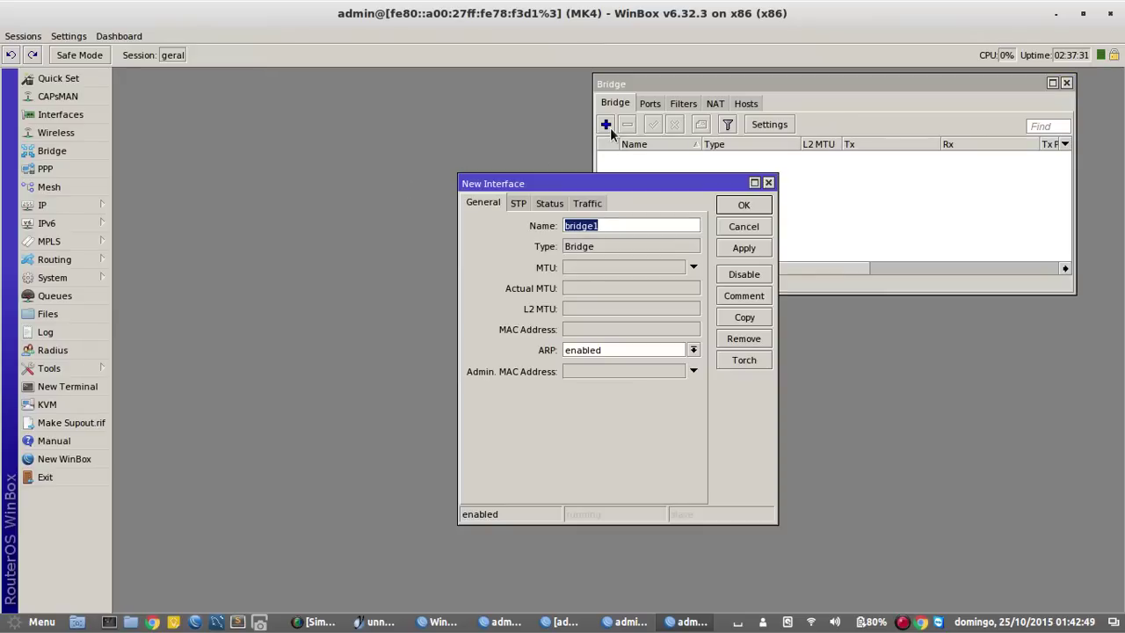
{"action": "key", "text": "BackSpace"}
{"action": "left_click", "coordinate": [729, 211]}
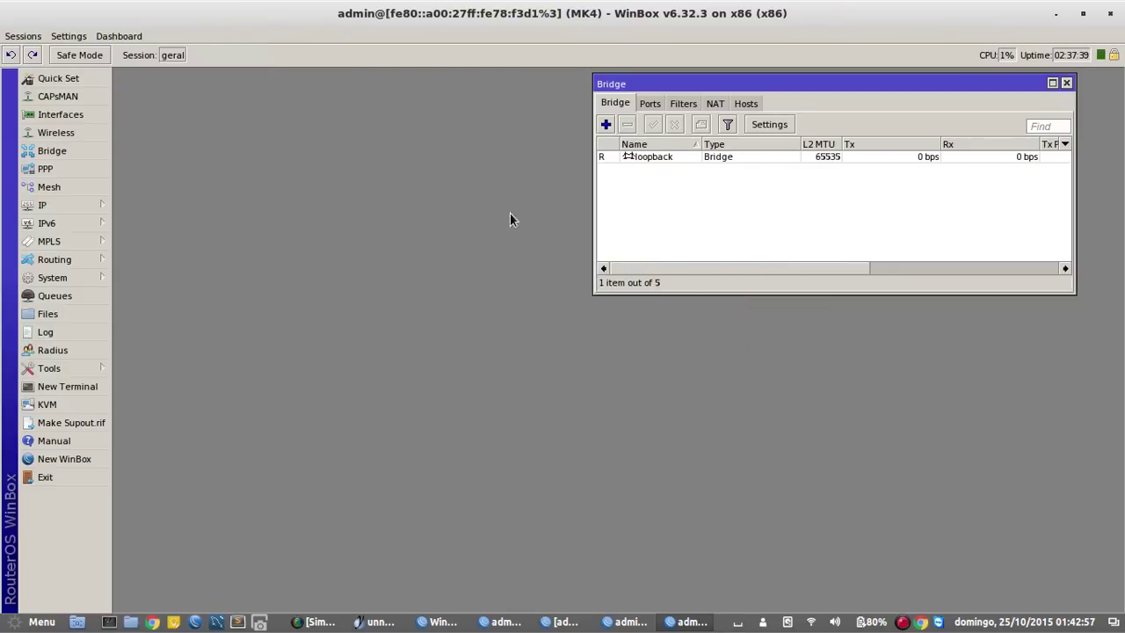
Rename MK4's ether1 interface to ether1-ACESSO and consult the yEd network diagram for the ether2 link.
{"action": "left_click", "coordinate": [79, 115]}
{"action": "left_click_drag", "start_coordinate": [304, 85], "coordinate": [316, 84]}
{"action": "double_click", "coordinate": [215, 154]}
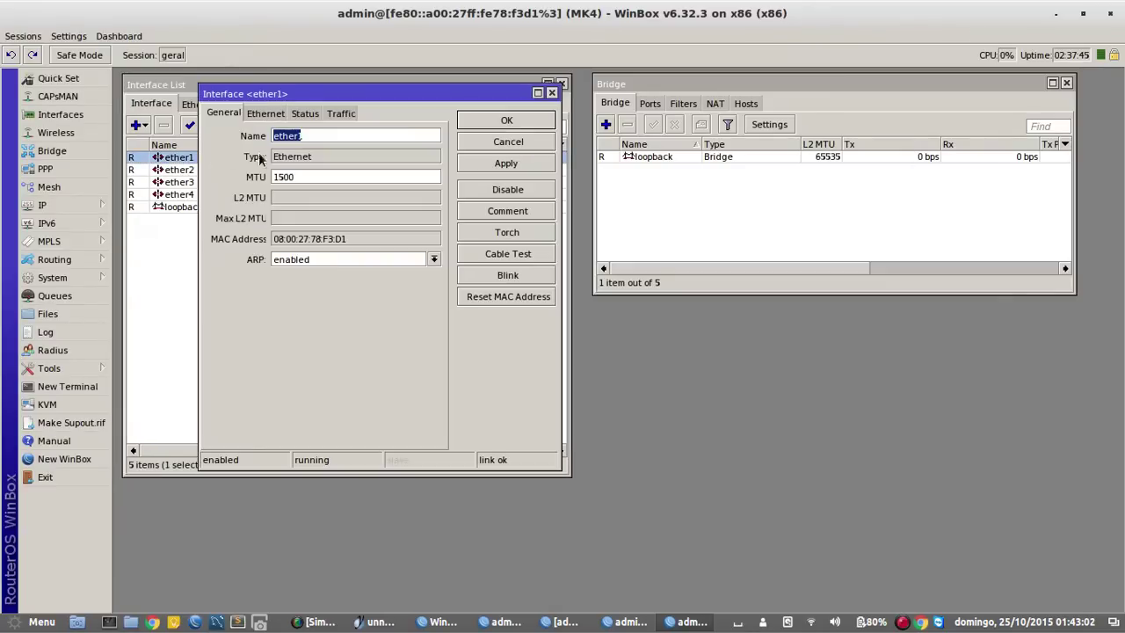
{"action": "left_click", "coordinate": [310, 134]}
{"action": "type", "text": "-ACES"}
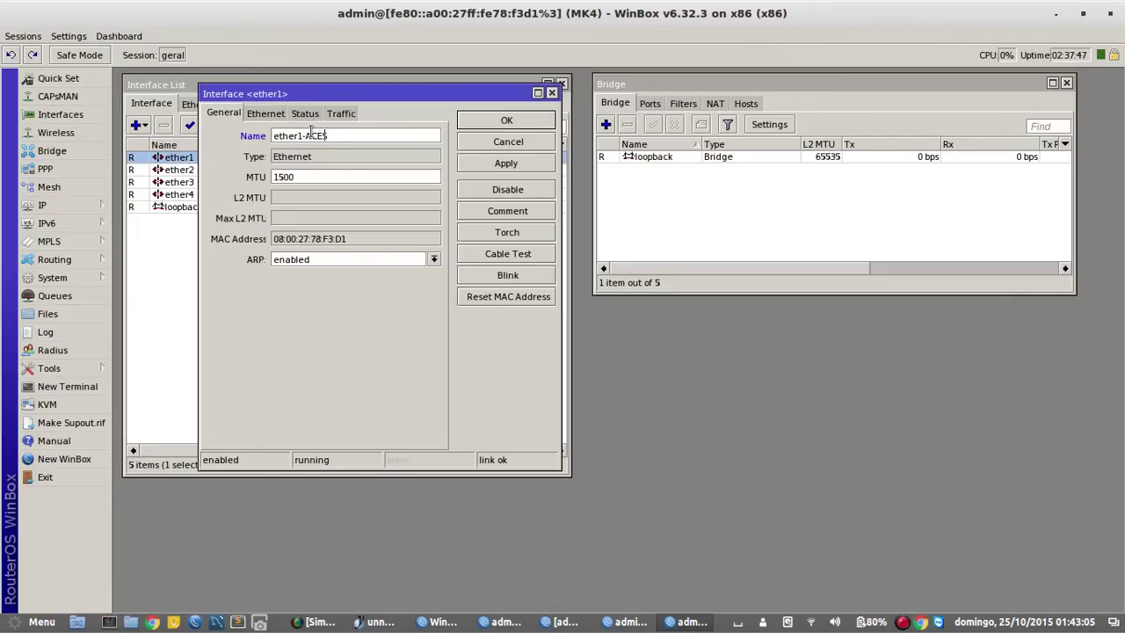
{"action": "type", "text": "SO"}
{"action": "left_click", "coordinate": [497, 123]}
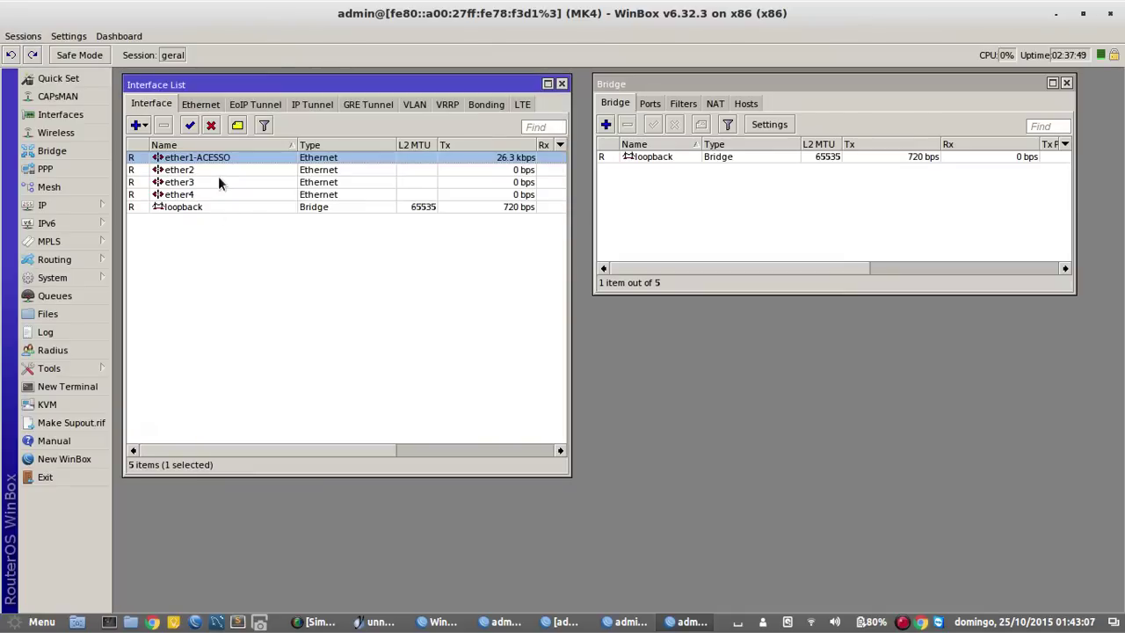
{"action": "left_click", "coordinate": [211, 169]}
{"action": "left_click", "coordinate": [373, 621]}
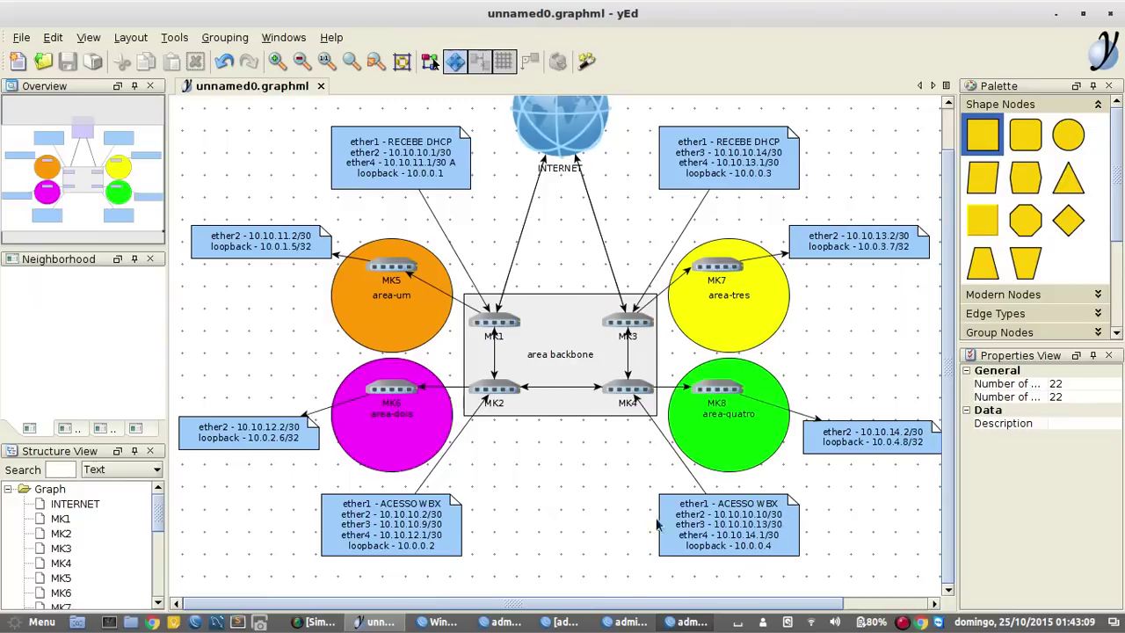
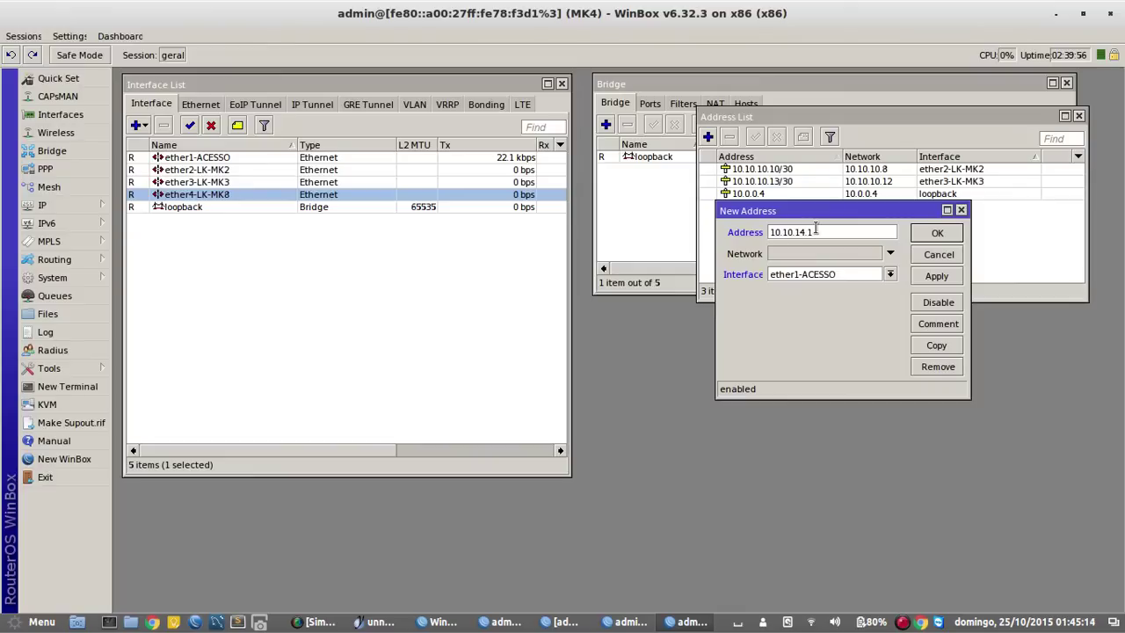
Assign the address 10.10.14.1/30 to the ether4-LK-MK8 interface.
{"action": "type", "text": "/30"}
{"action": "left_click", "coordinate": [841, 281]}
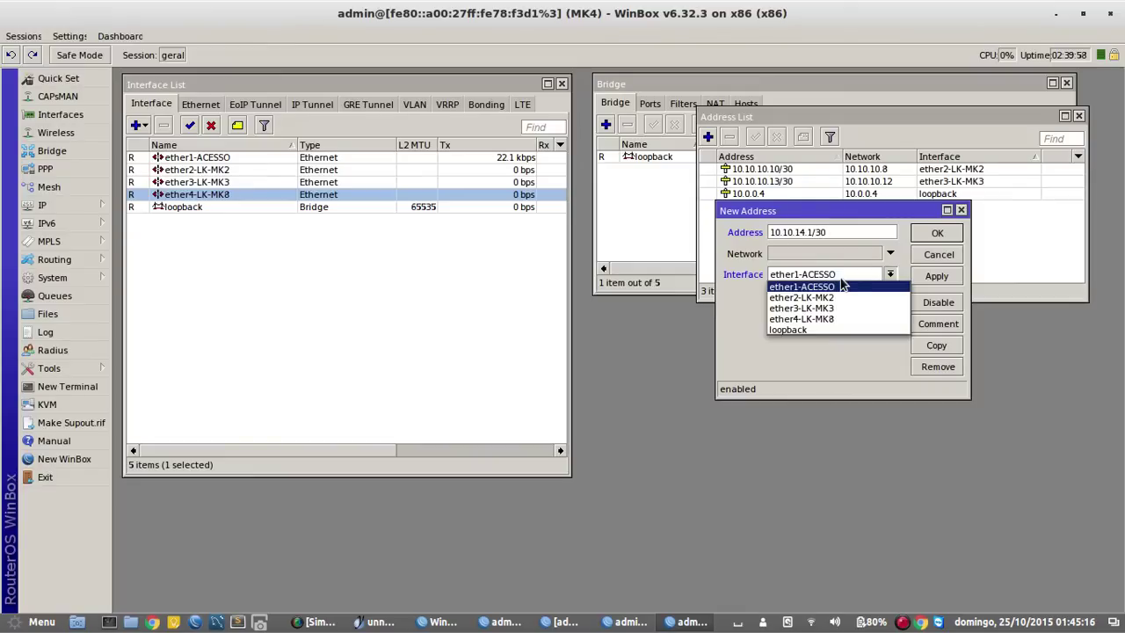
{"action": "left_click", "coordinate": [840, 315]}
{"action": "left_click", "coordinate": [923, 238]}
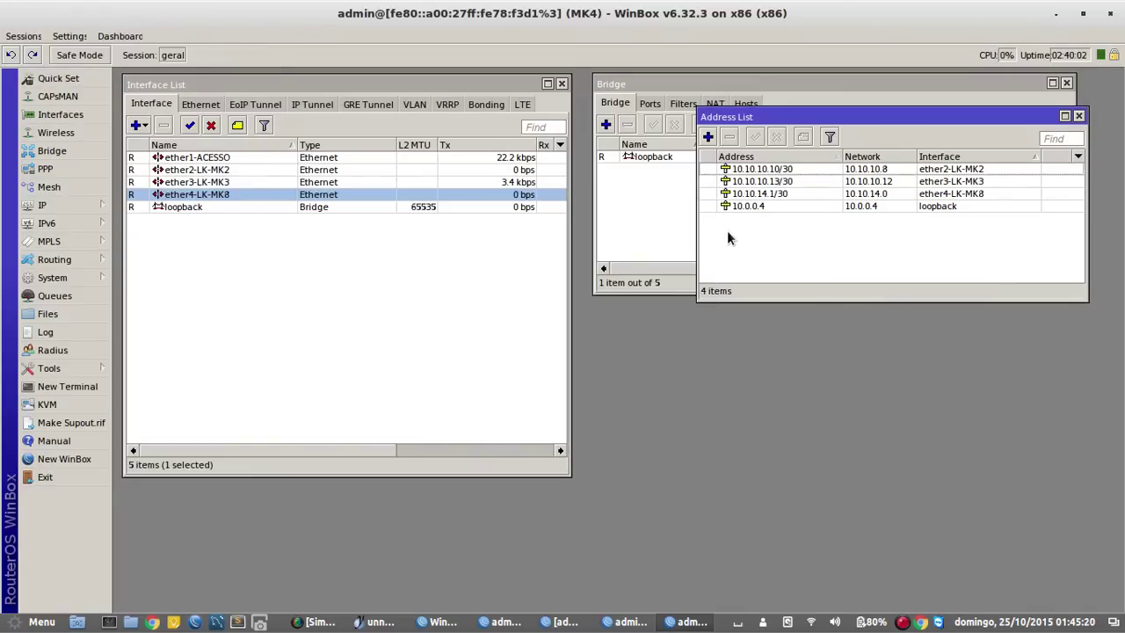
Set the router ID of MK4's default OSPF instance to 10.0.0.4.
{"action": "left_click", "coordinate": [71, 259]}
{"action": "left_click", "coordinate": [134, 351]}
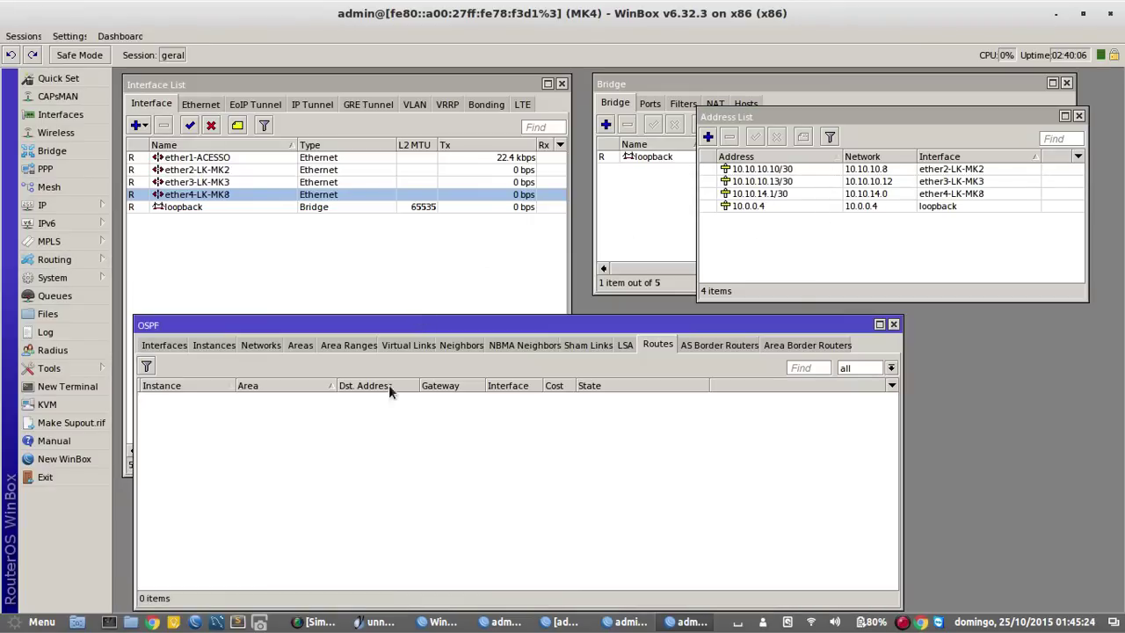
{"action": "left_click", "coordinate": [218, 346]}
{"action": "double_click", "coordinate": [242, 400]}
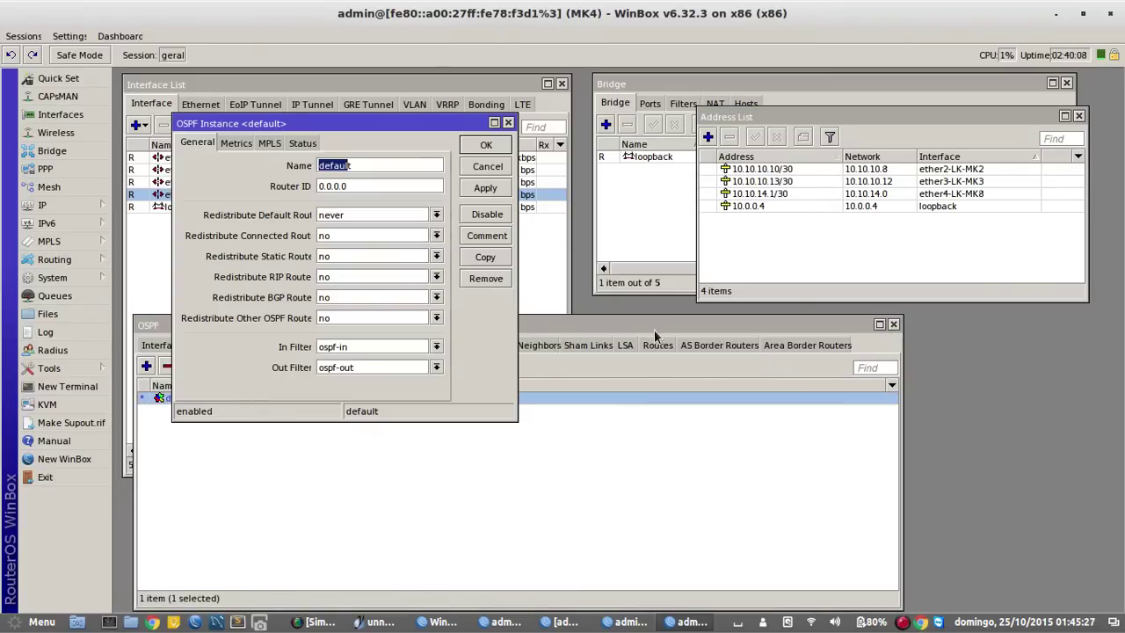
{"action": "key", "text": "Tab"}
{"action": "type", "text": "1"}
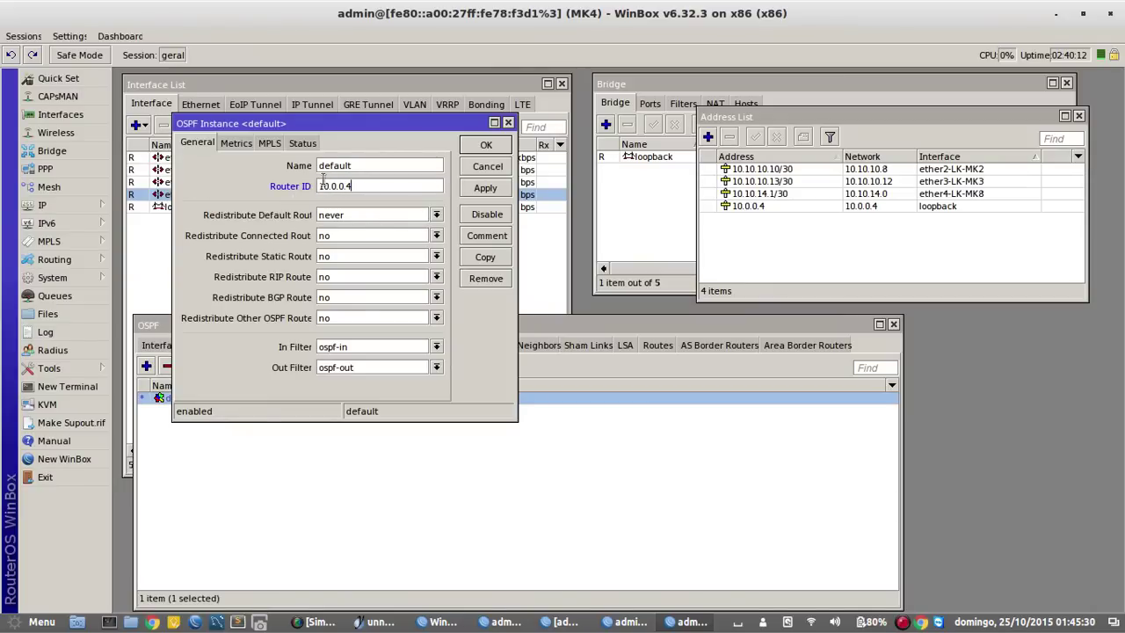
{"action": "left_click", "coordinate": [480, 151]}
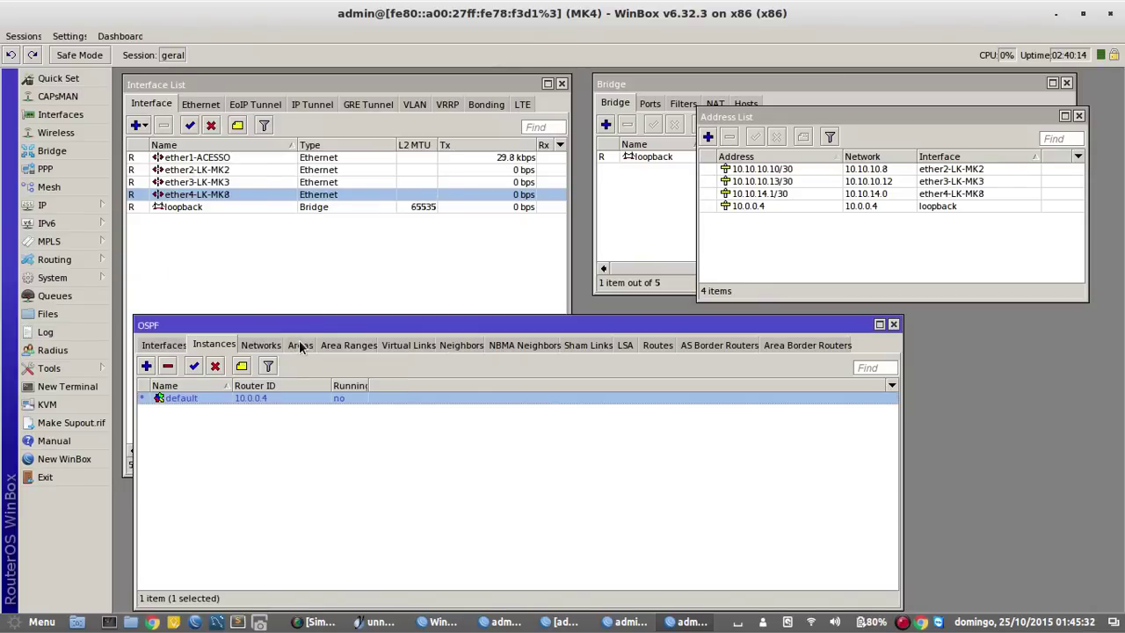
Create a stub OSPF area named area-quatro with area ID 0.0.0.4 in the default instance.
{"action": "left_click", "coordinate": [300, 345]}
{"action": "left_click", "coordinate": [147, 366]}
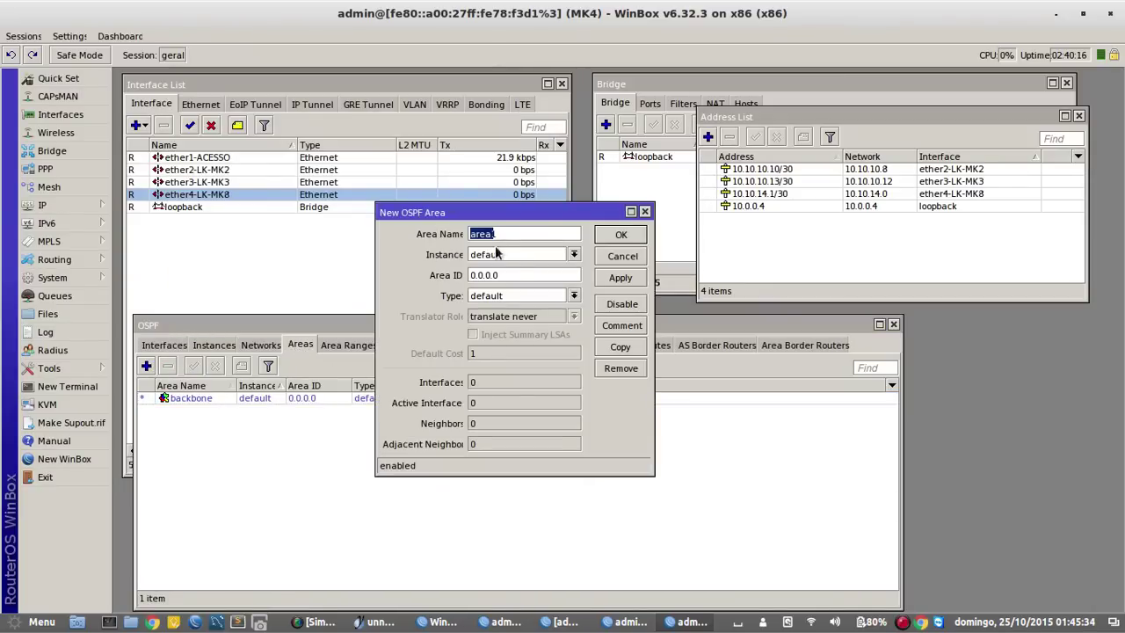
{"action": "left_click", "coordinate": [524, 231]}
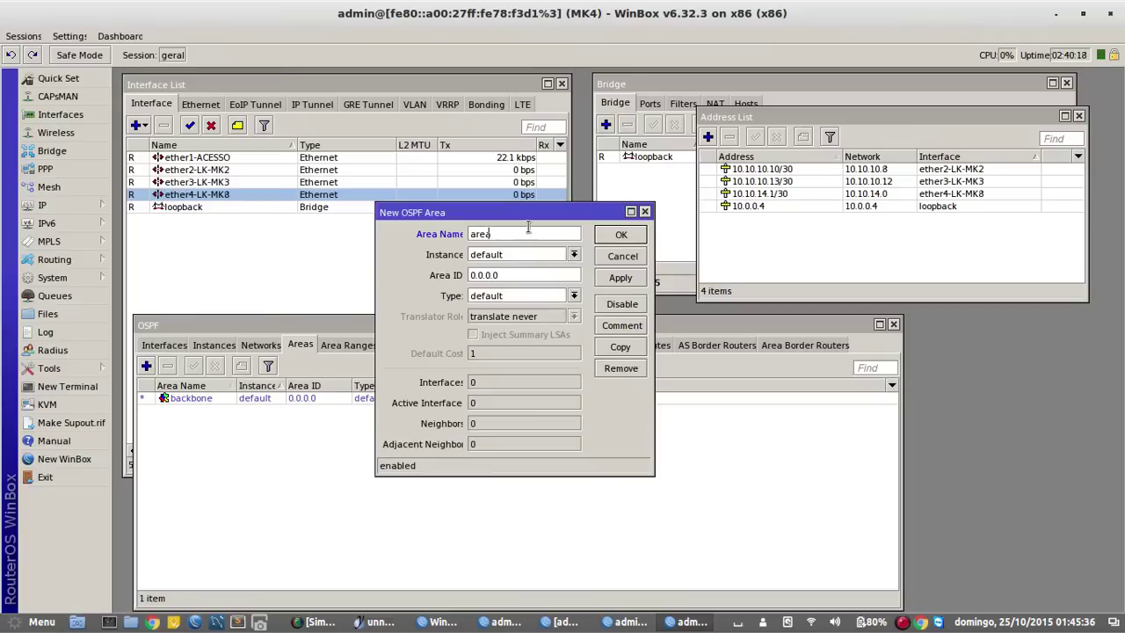
{"action": "type", "text": "-quatro"}
{"action": "left_click", "coordinate": [511, 296]}
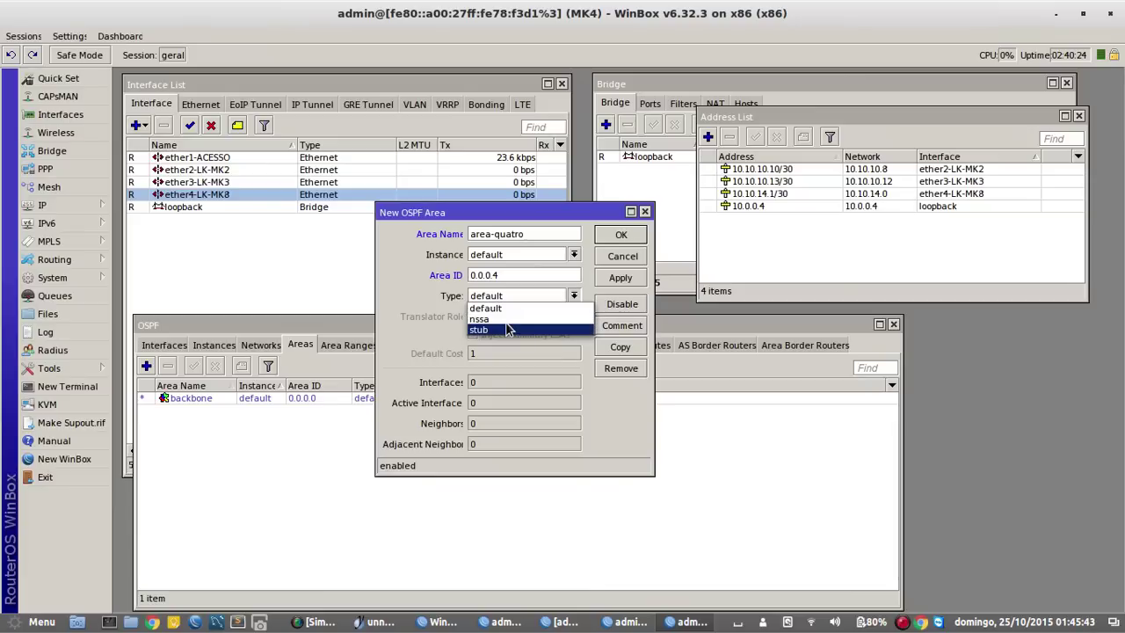
{"action": "left_click", "coordinate": [507, 330]}
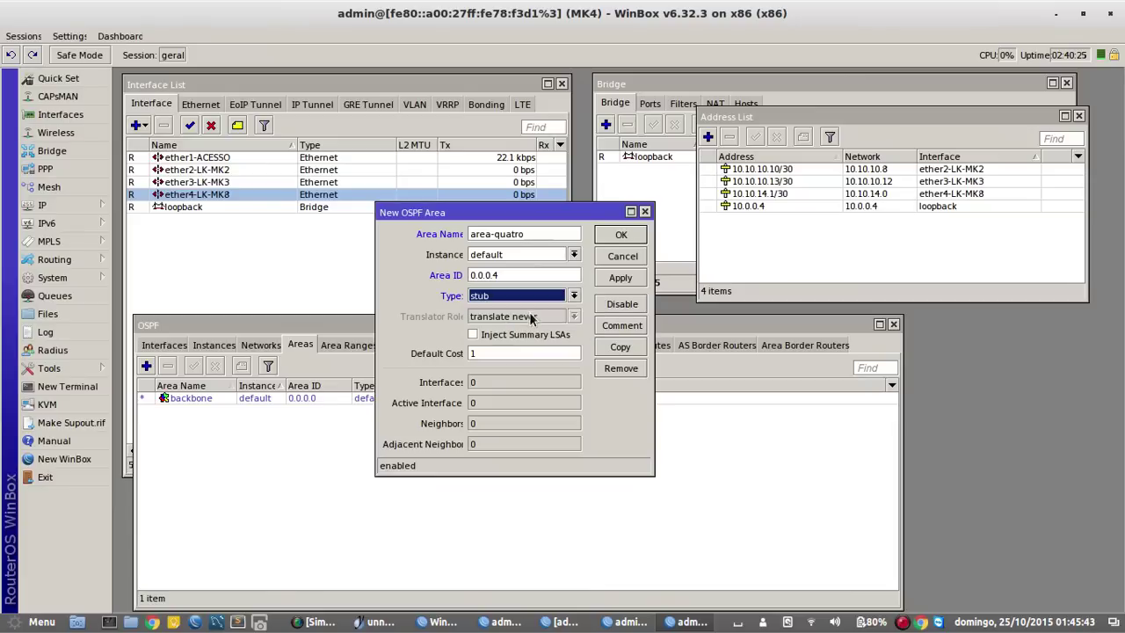
{"action": "left_click", "coordinate": [619, 235]}
Start a new OSPF area range for area-quatro with the range 10.10.14.0/24.
{"action": "left_click", "coordinate": [343, 347]}
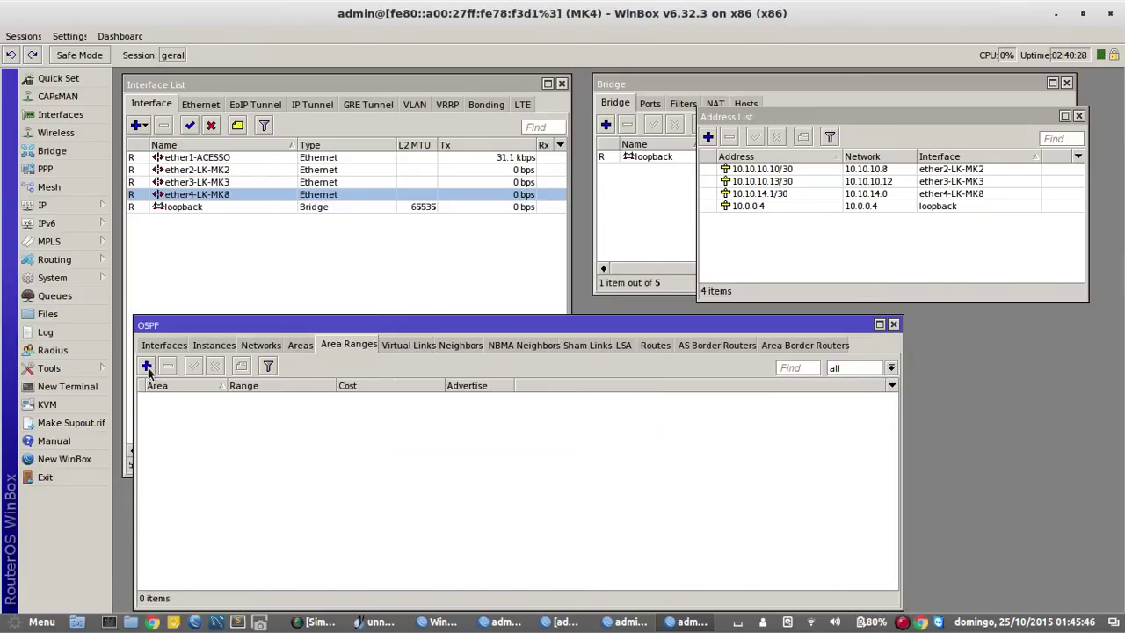
{"action": "left_click", "coordinate": [146, 366]}
{"action": "left_click", "coordinate": [528, 178]}
{"action": "left_click", "coordinate": [521, 194]}
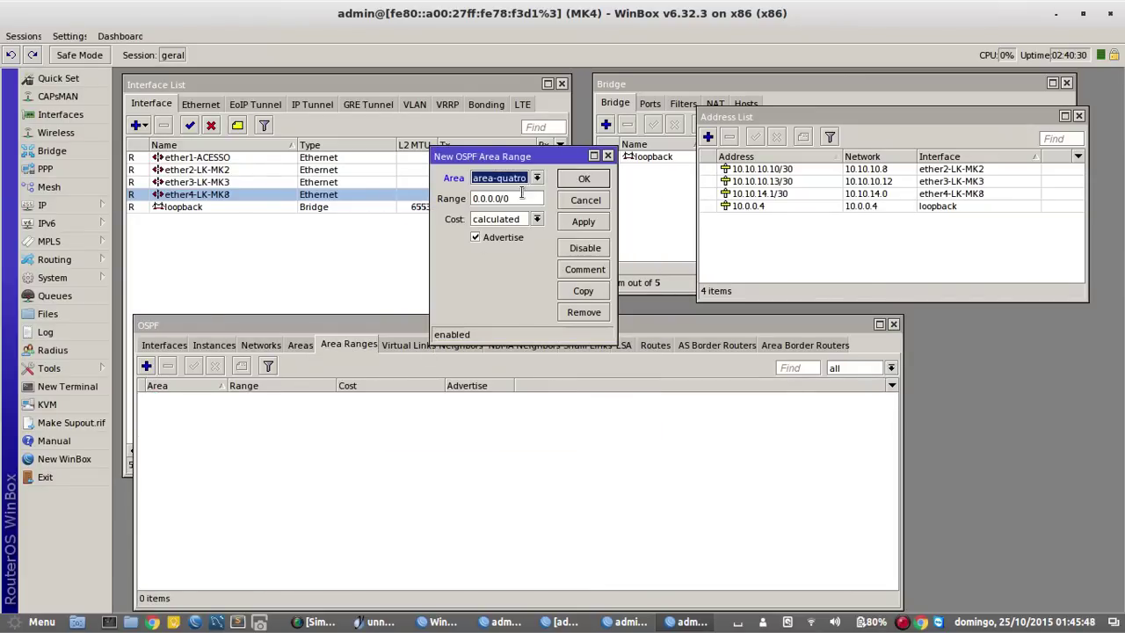
{"action": "key", "text": "Tab"}
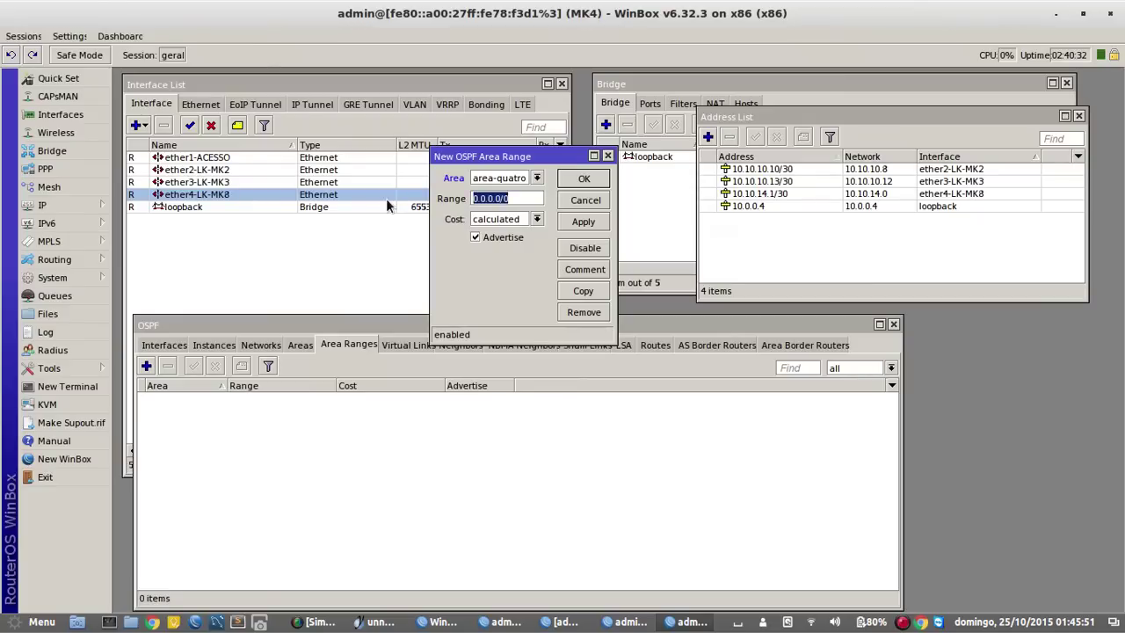
{"action": "type", "text": "10.10.14.0/24"}
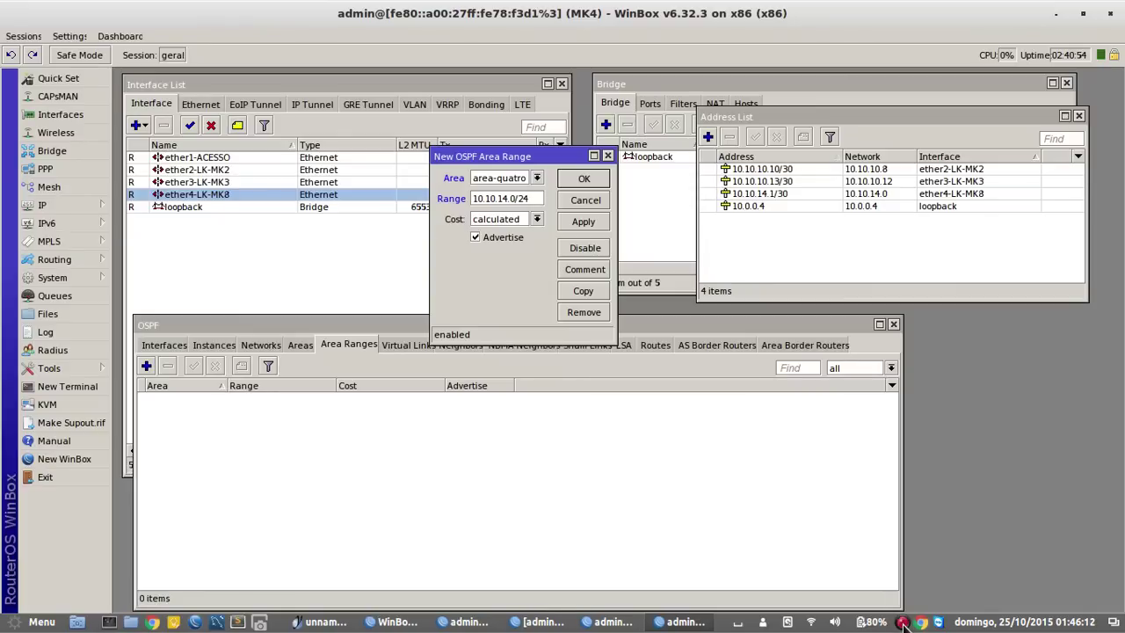
{"action": "left_click", "coordinate": [903, 623]}
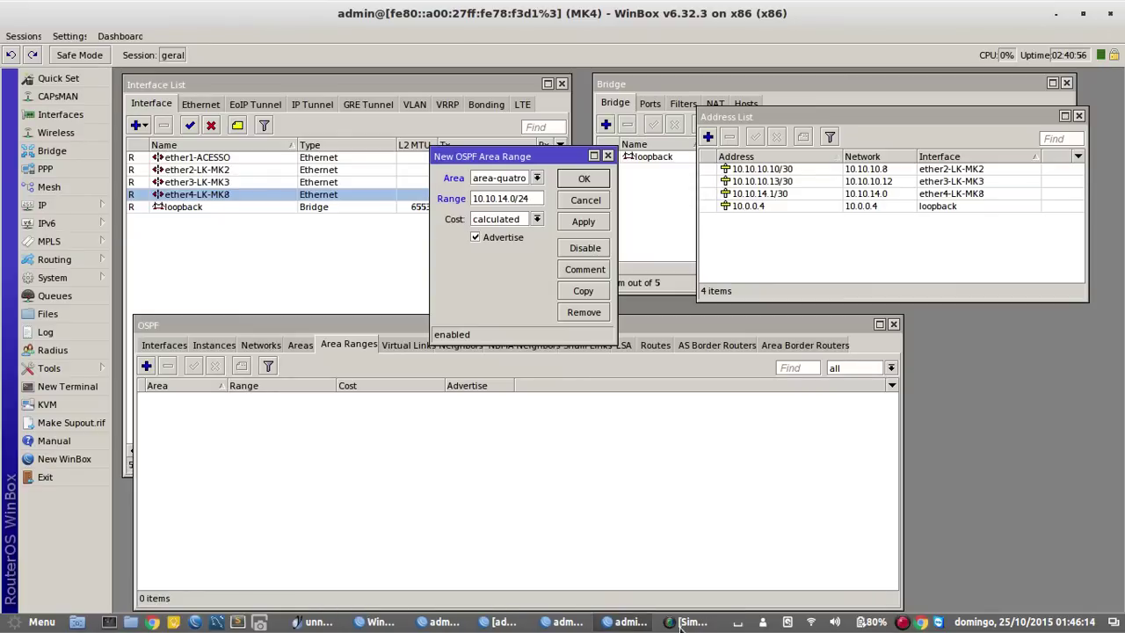
{"action": "left_click", "coordinate": [680, 623]}
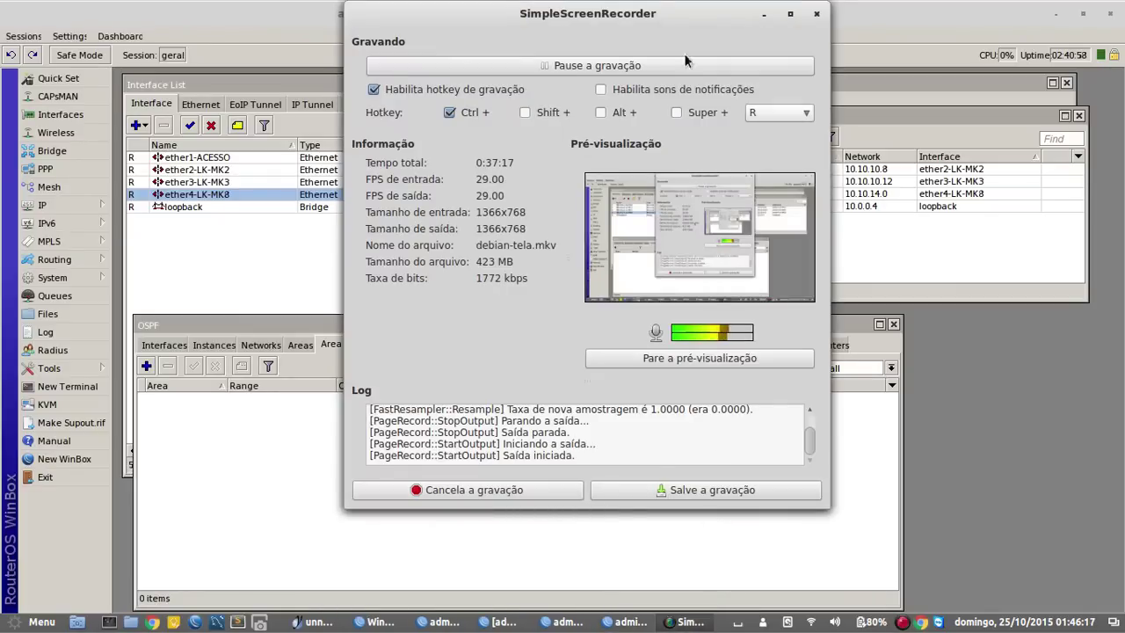
{"action": "left_click", "coordinate": [765, 14]}
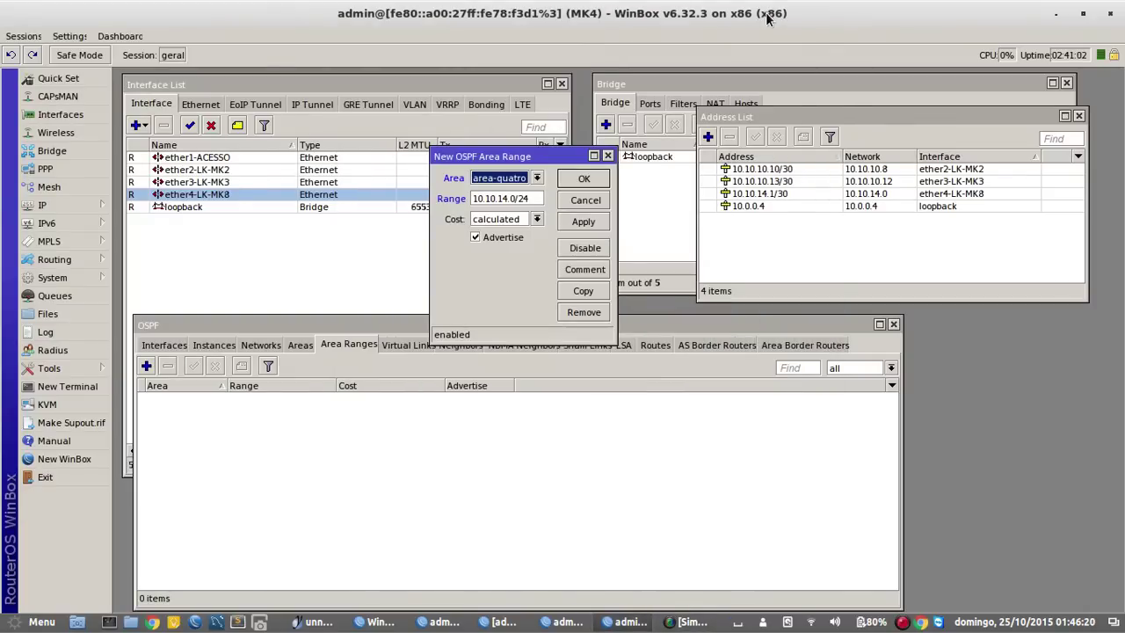
{"action": "left_click", "coordinate": [771, 194]}
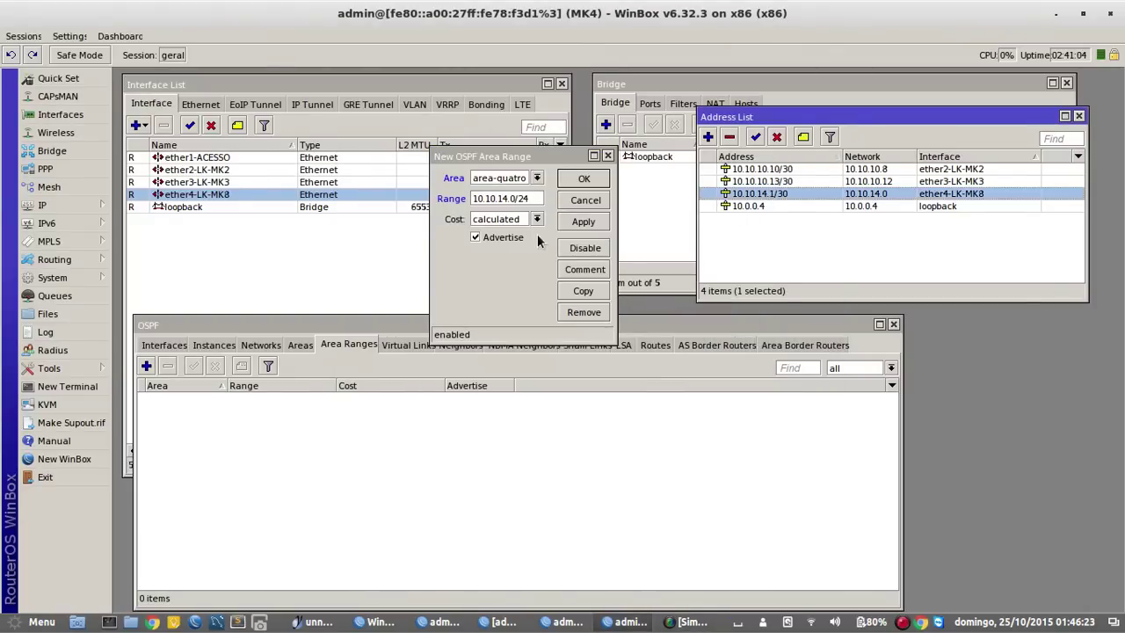
Save the pending area range and add a second advertised range, 10.0.4.0/24, for area-quatro.
{"action": "left_click", "coordinate": [580, 180]}
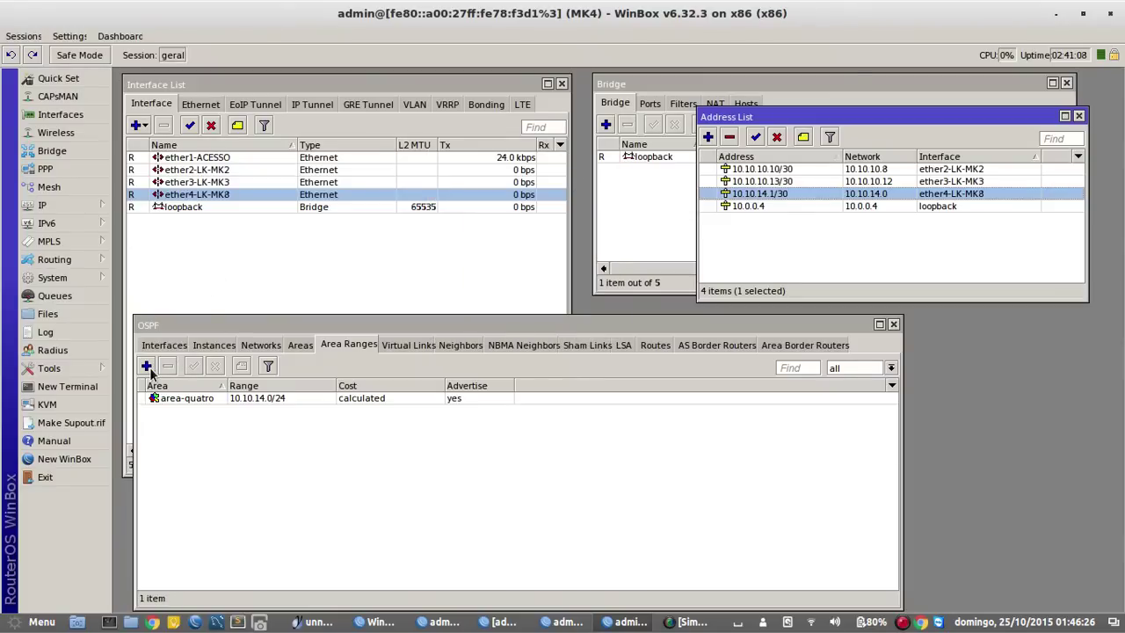
{"action": "left_click", "coordinate": [147, 366]}
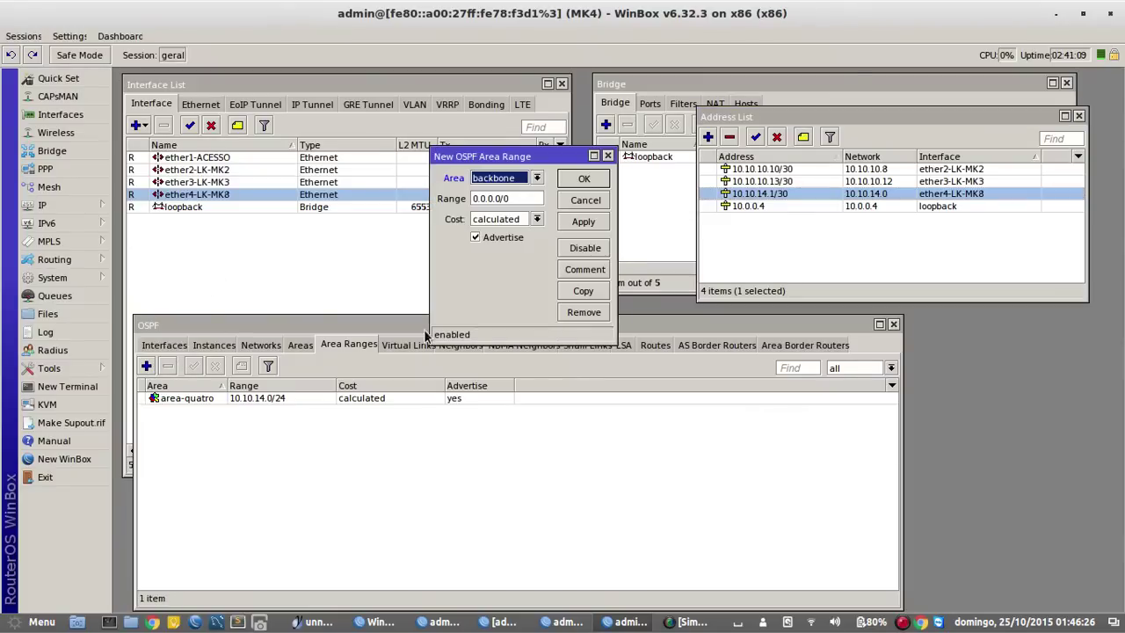
{"action": "left_click", "coordinate": [539, 179]}
{"action": "left_click", "coordinate": [527, 197]}
{"action": "key", "text": "Tab"}
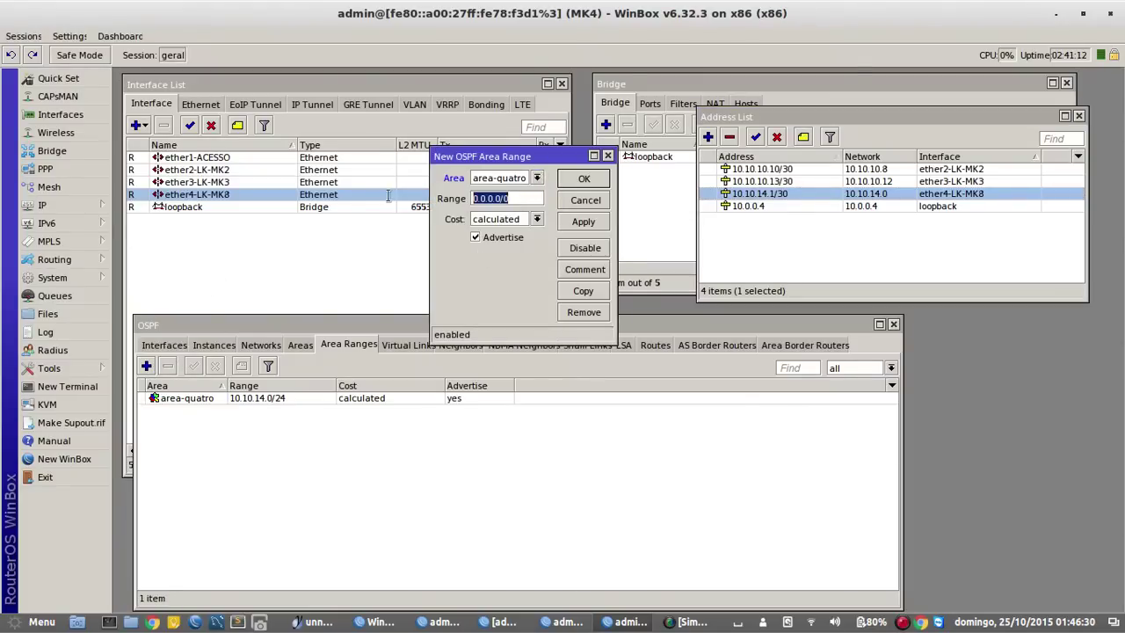
{"action": "type", "text": "10"}
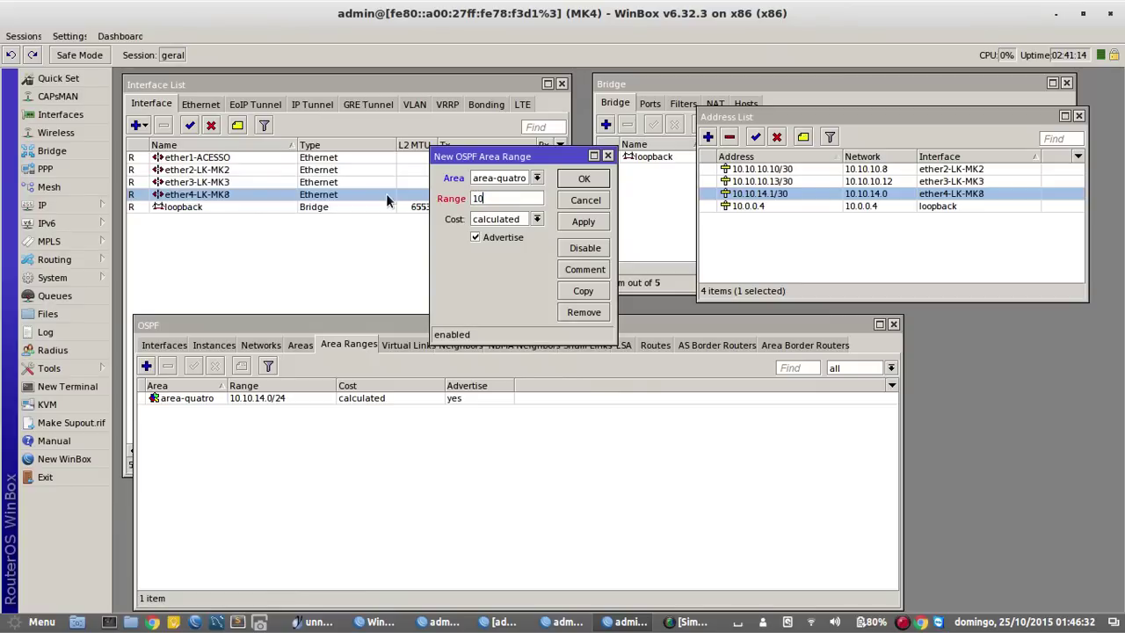
{"action": "type", "text": ".0.4.0/24"}
{"action": "left_click", "coordinate": [584, 179]}
Add the ether2-LK-MK2 network 10.10.10.8/30 to the OSPF backbone area.
{"action": "left_click", "coordinate": [301, 347]}
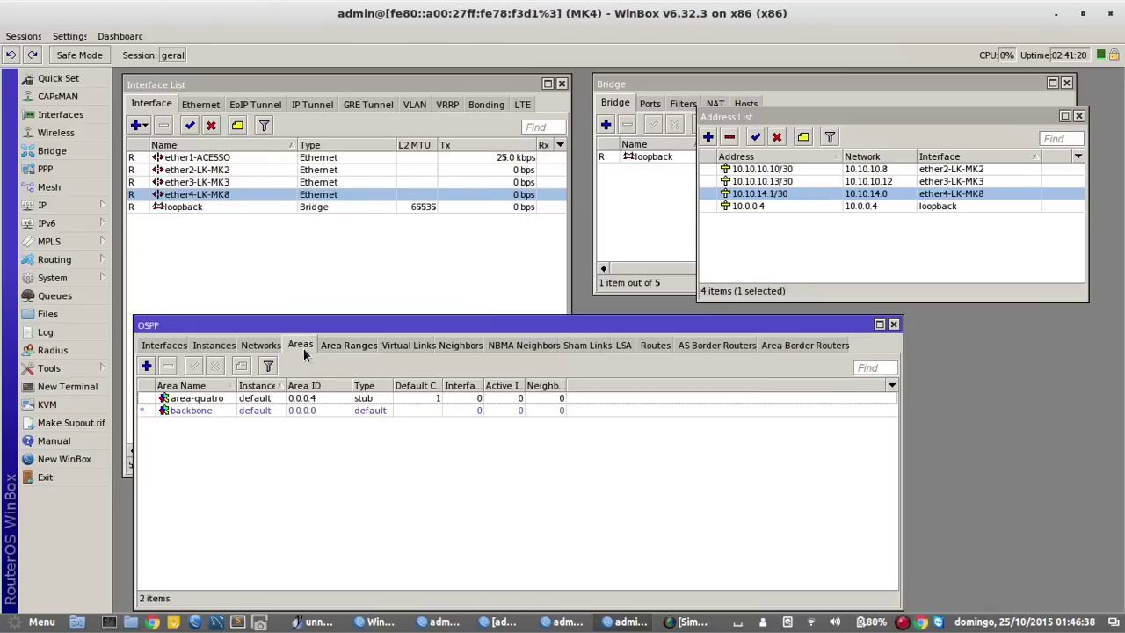
{"action": "left_click", "coordinate": [268, 345]}
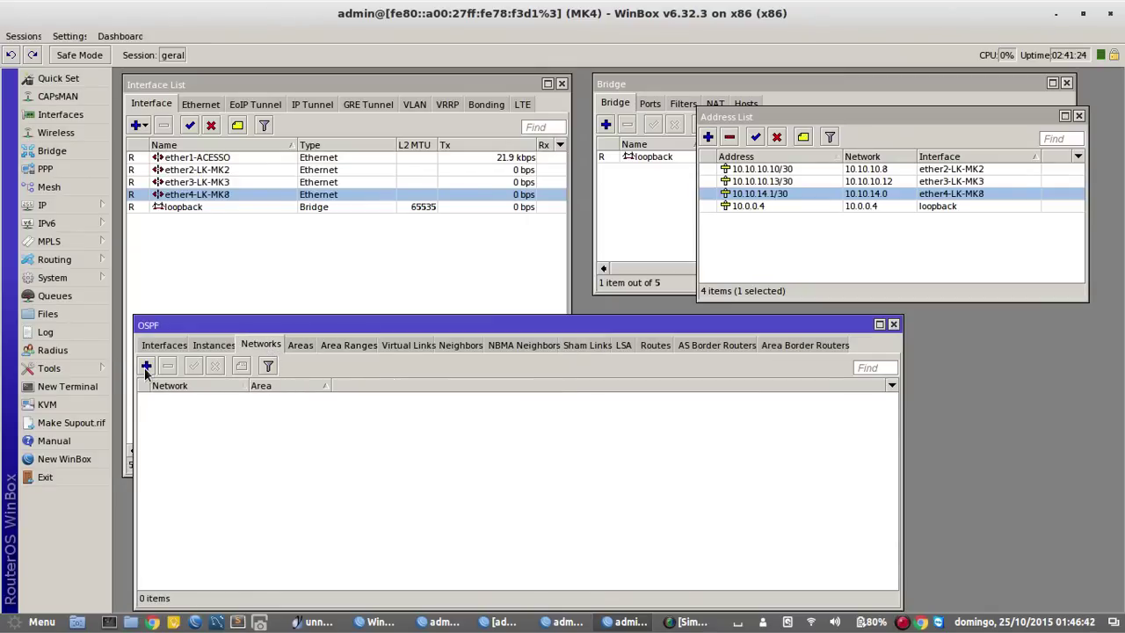
{"action": "left_click", "coordinate": [146, 366]}
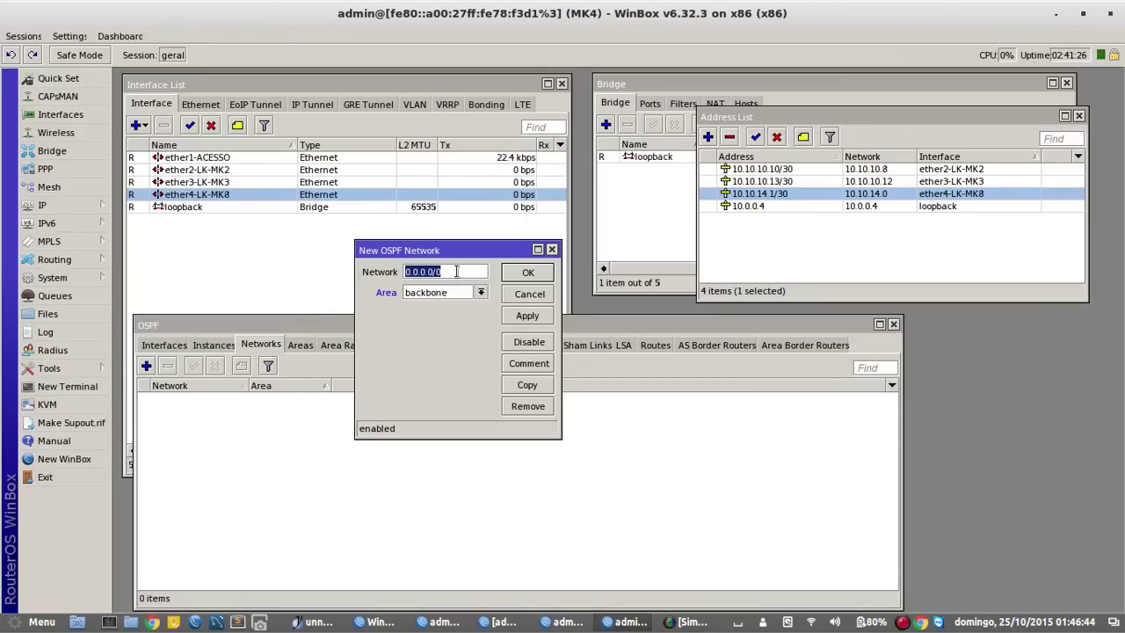
{"action": "type", "text": "10"}
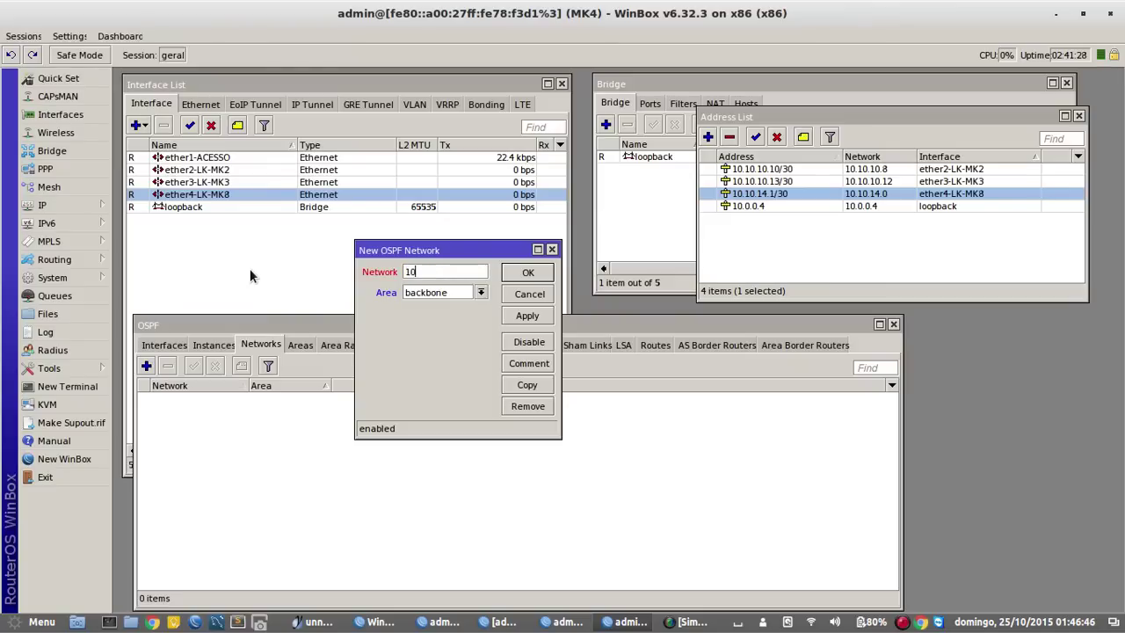
{"action": "type", "text": ".10.10.8/30"}
{"action": "left_click", "coordinate": [538, 274]}
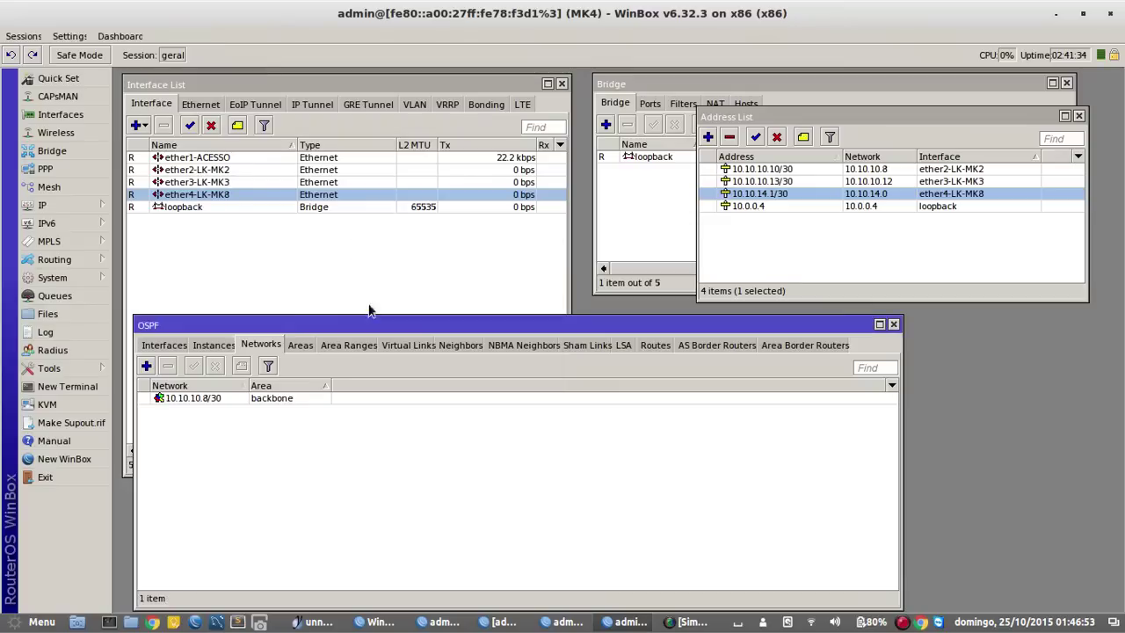
Add the ether3-LK-MK3 network 10.10.10.12/30 to the OSPF backbone area.
{"action": "left_click", "coordinate": [146, 367]}
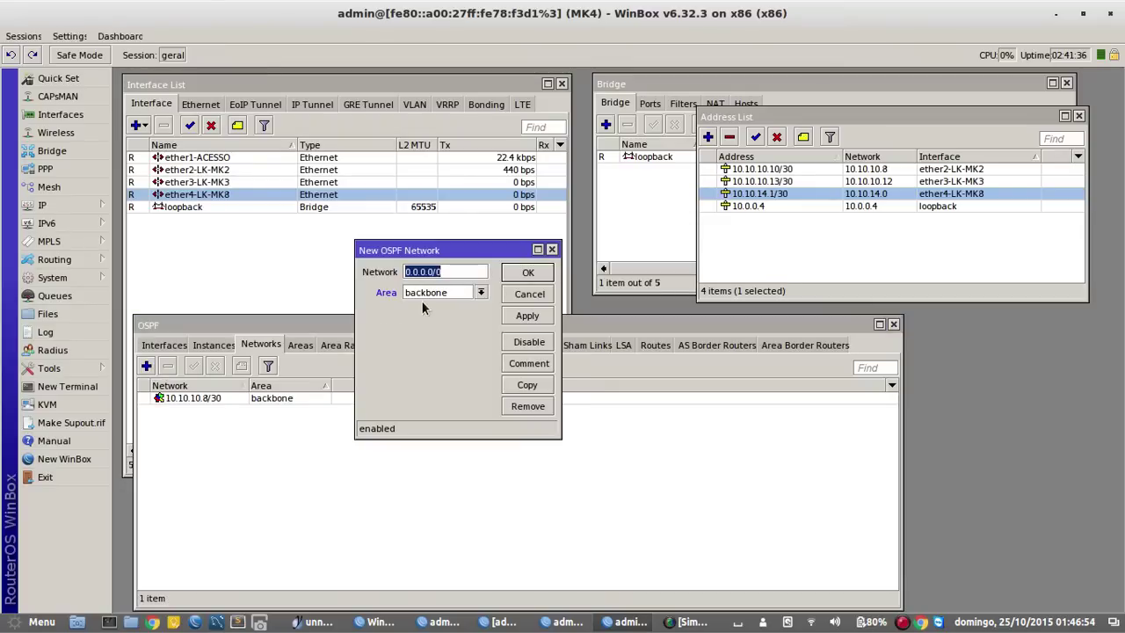
{"action": "type", "text": "10.10.10"}
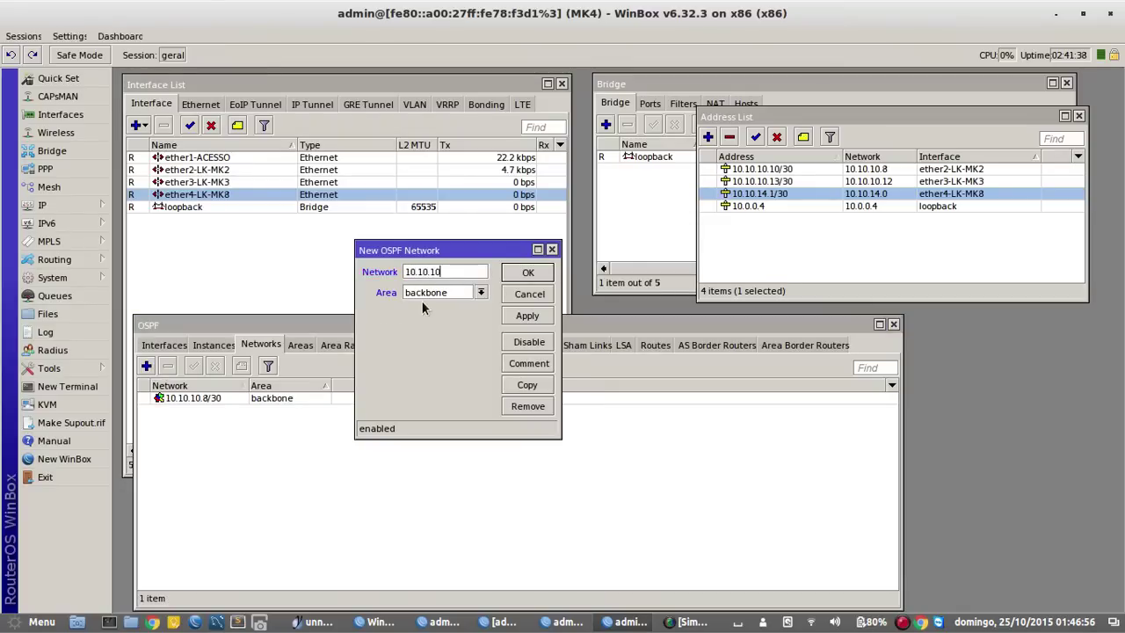
{"action": "type", "text": ".12/30"}
{"action": "left_click", "coordinate": [525, 277]}
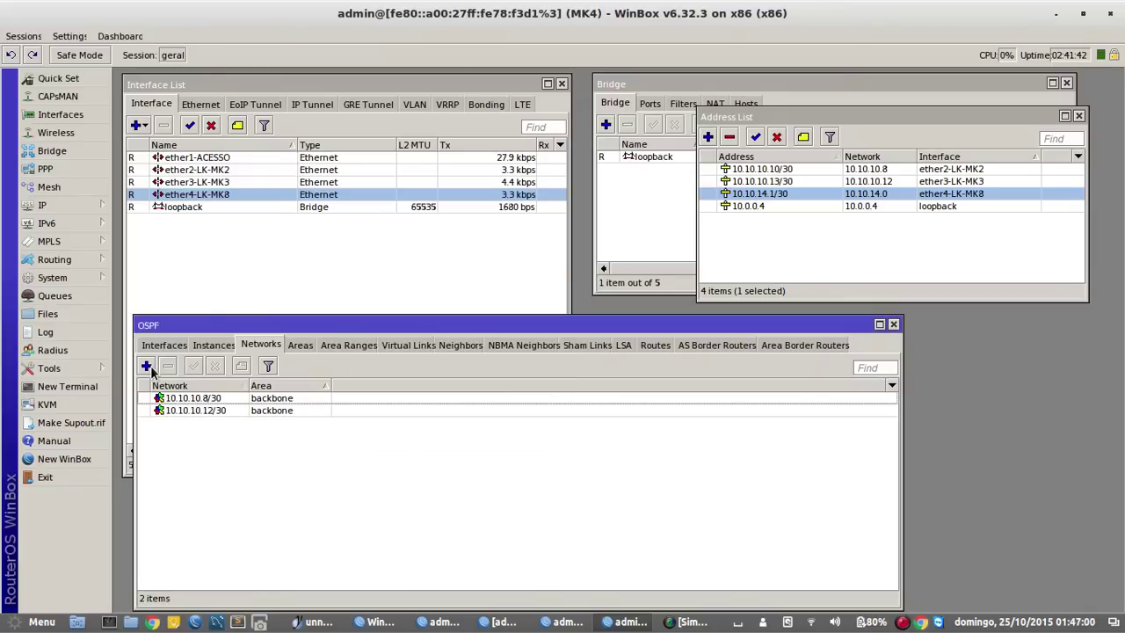
Add the ether4-LK-MK8 network 10.10.14.0/30 to OSPF under area-quatro.
{"action": "left_click", "coordinate": [146, 365]}
{"action": "type", "text": "10.10.14"}
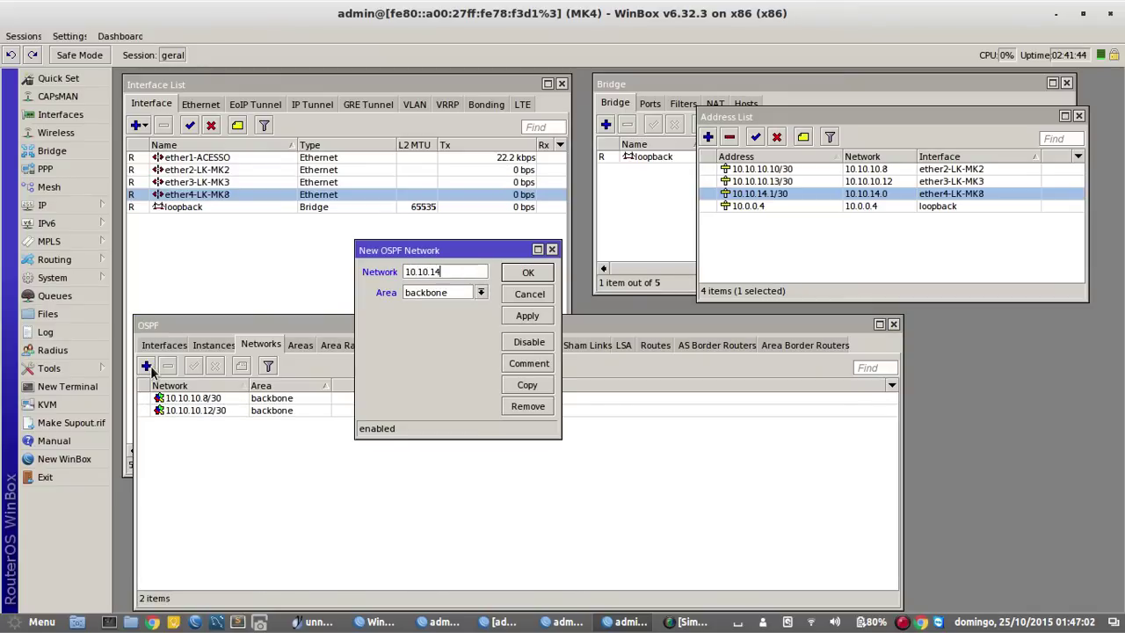
{"action": "type", "text": ".0/30"}
{"action": "left_click", "coordinate": [481, 292]}
{"action": "key", "text": "Down"}
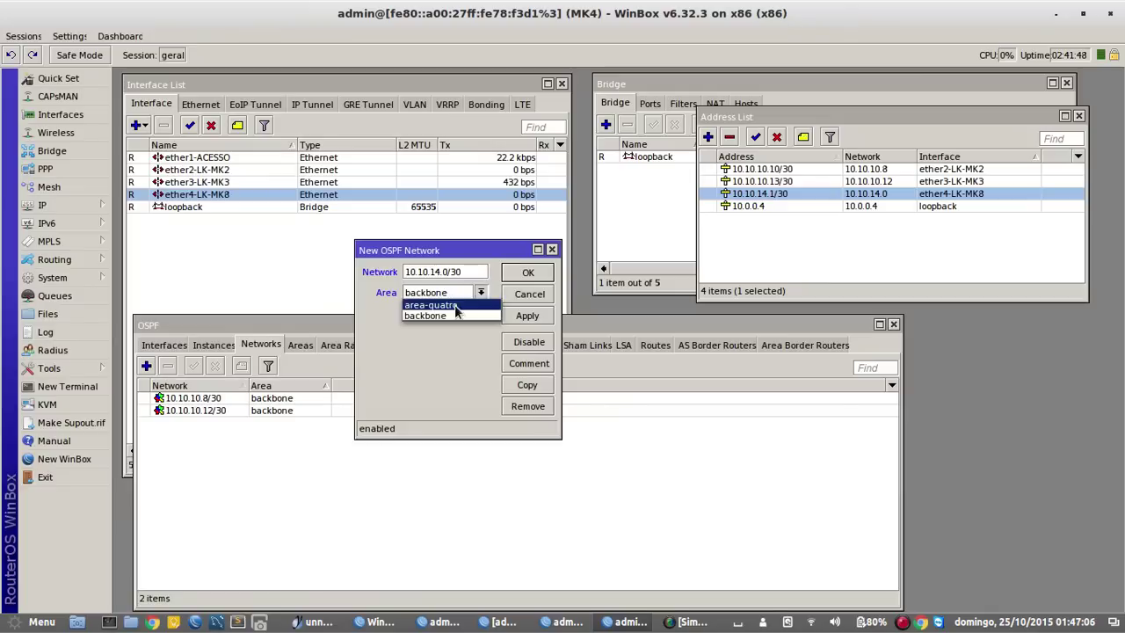
{"action": "key", "text": "Return"}
{"action": "left_click", "coordinate": [526, 272]}
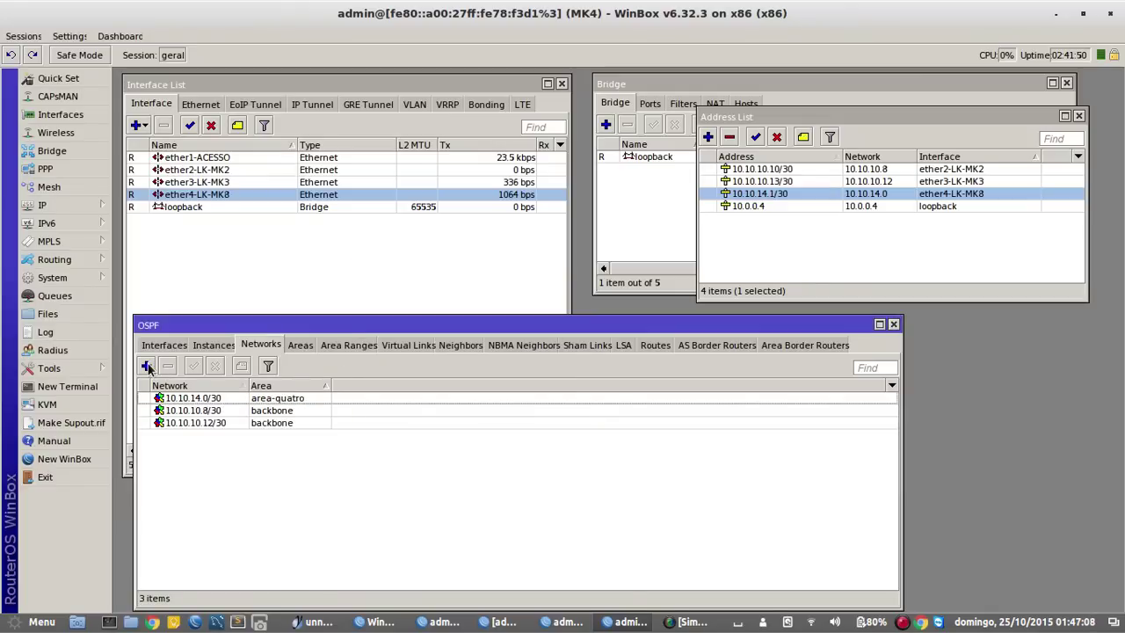
Add the loopback network 10.0.0.4 to the OSPF backbone area and examine MK4's OSPF routes.
{"action": "left_click", "coordinate": [146, 366]}
{"action": "type", "text": "10.0.0.4"}
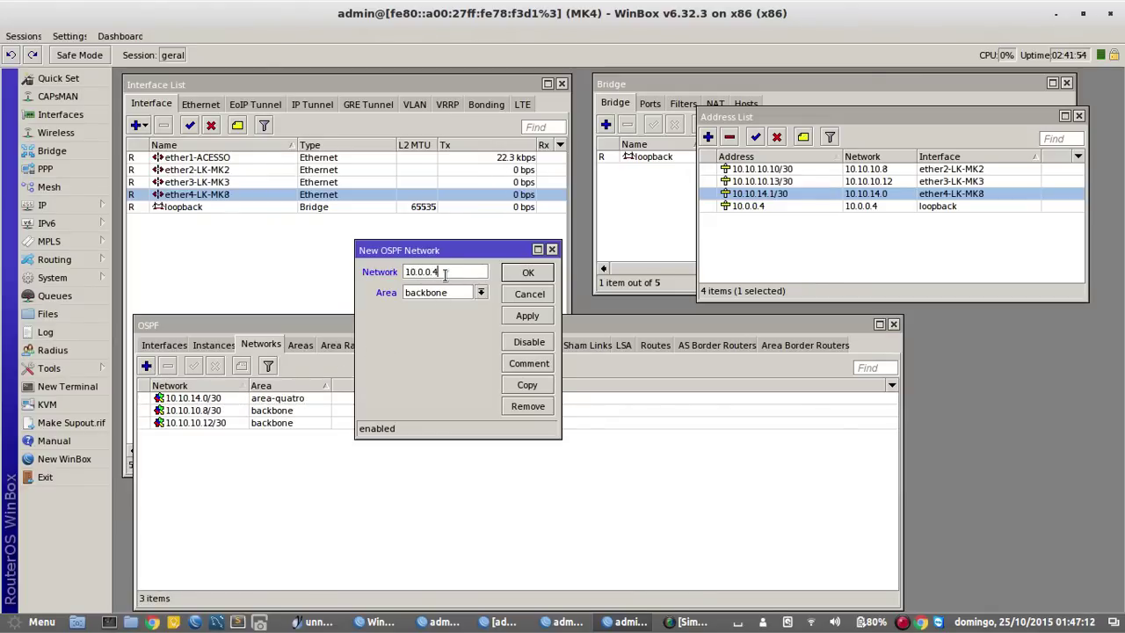
{"action": "left_click", "coordinate": [527, 273]}
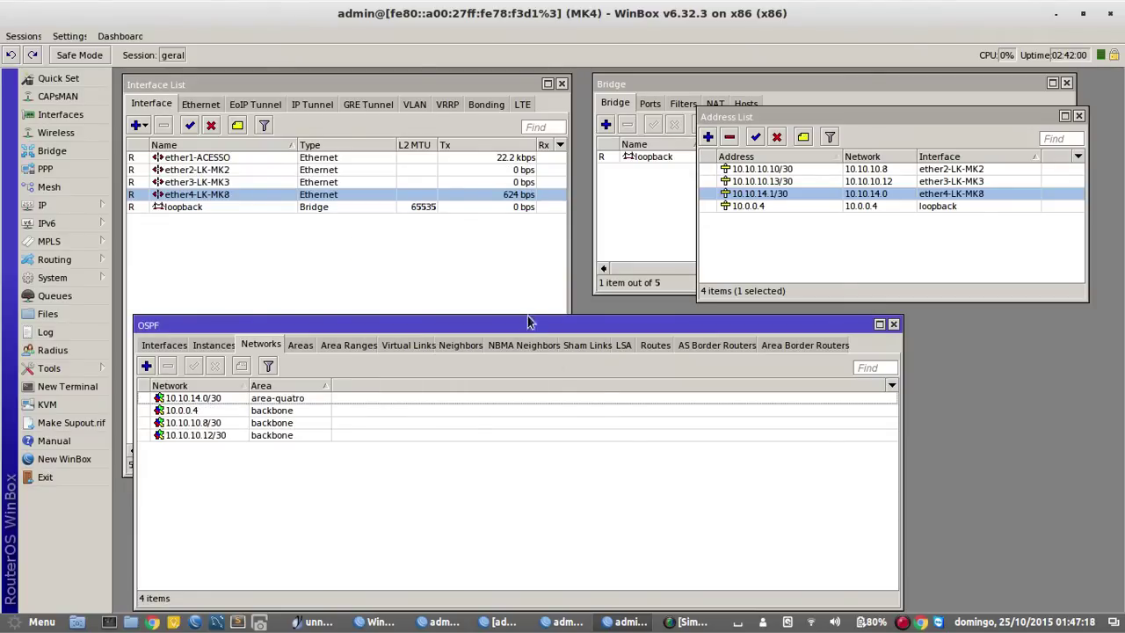
{"action": "left_click", "coordinate": [655, 344]}
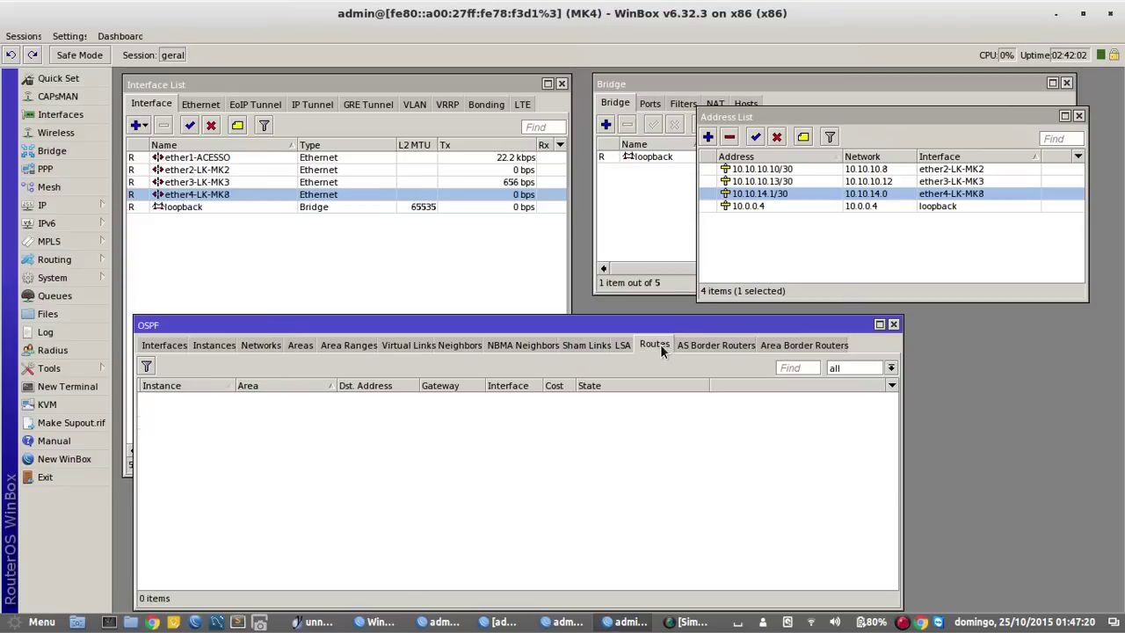
{"action": "left_click_drag", "start_coordinate": [625, 323], "coordinate": [690, 287]}
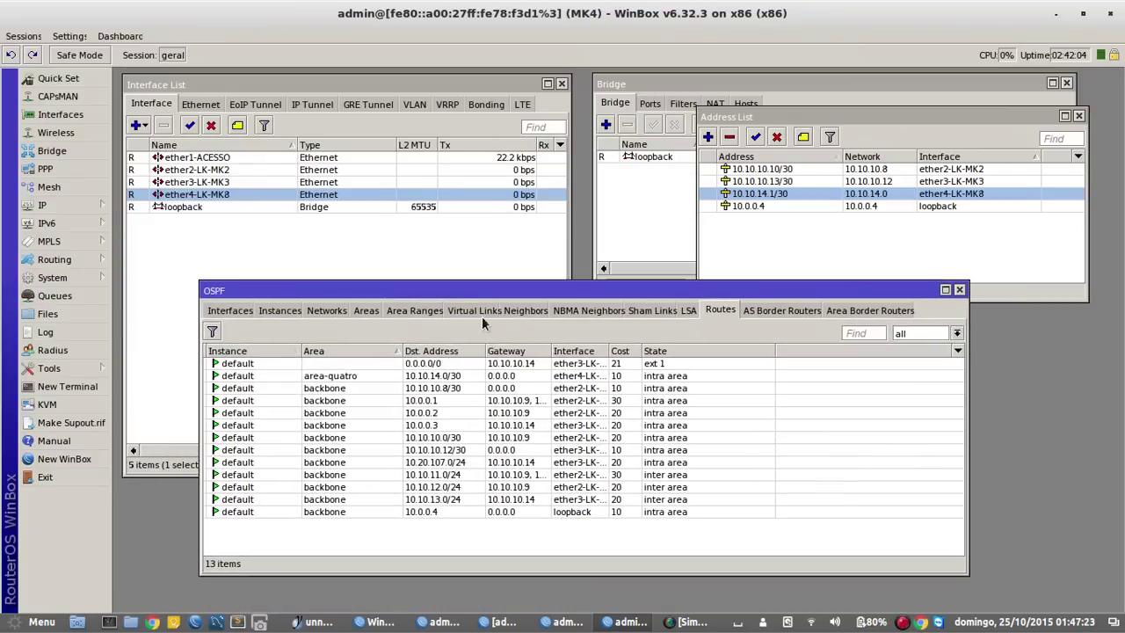
Examine MK4's OSPF neighbors, widening the interface column to read which link each neighbor uses.
{"action": "left_click", "coordinate": [520, 309]}
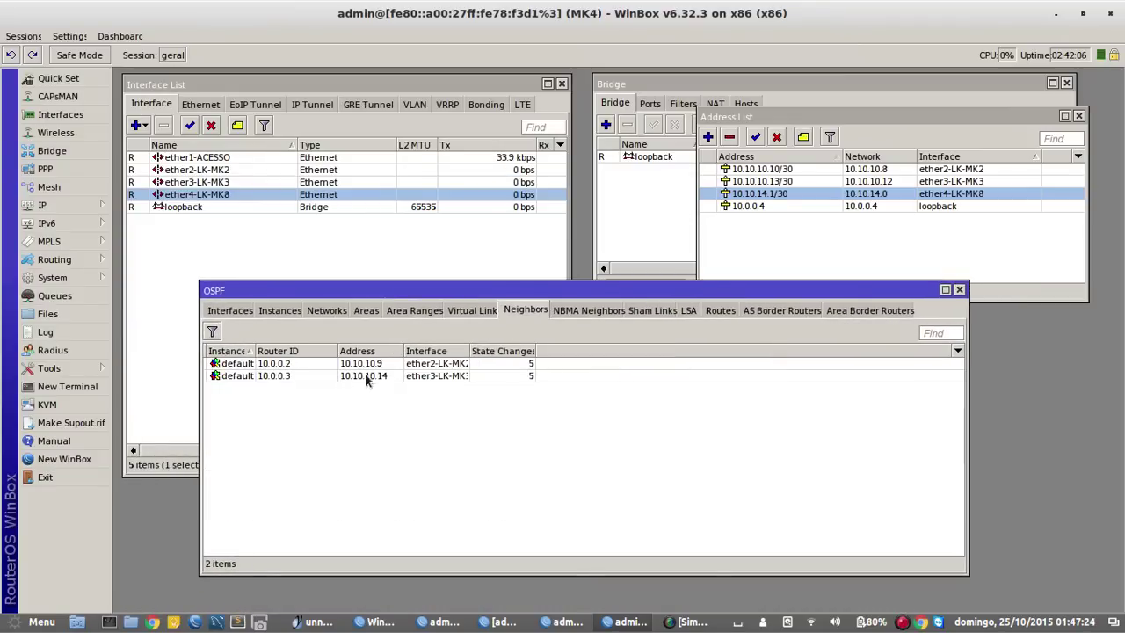
{"action": "left_click_drag", "start_coordinate": [469, 351], "coordinate": [508, 350]}
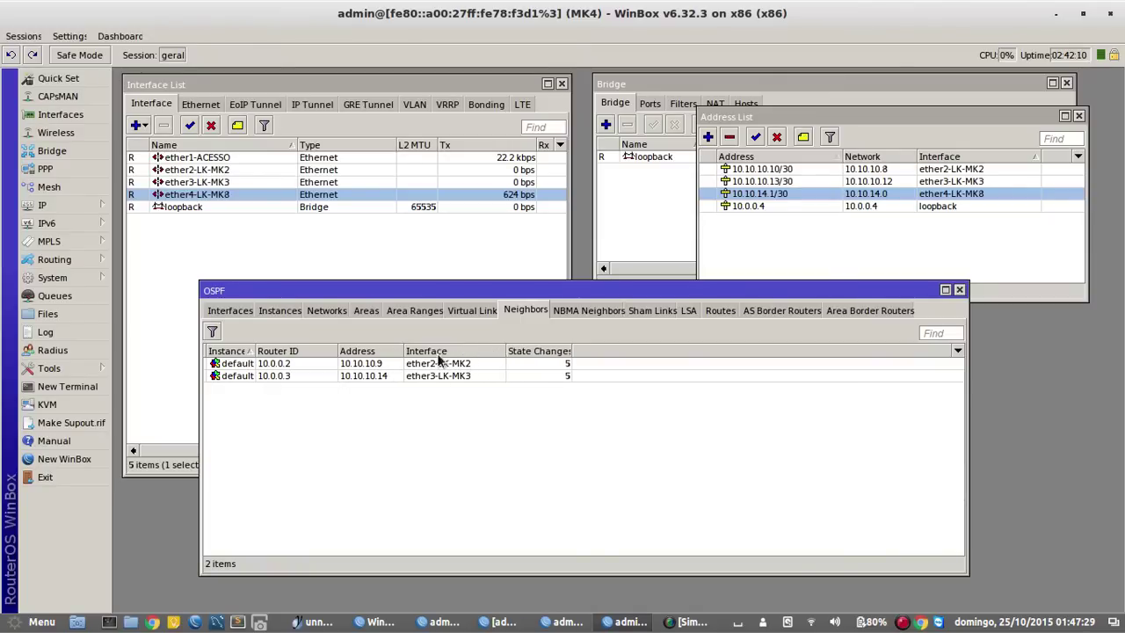
{"action": "left_click", "coordinate": [362, 364]}
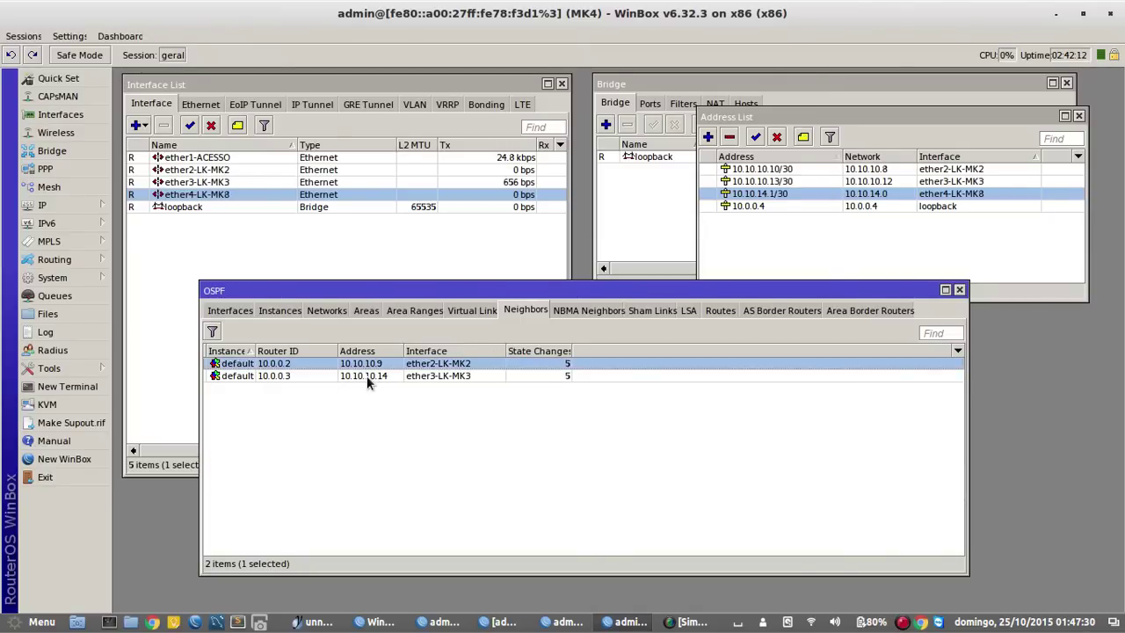
{"action": "left_click", "coordinate": [373, 377]}
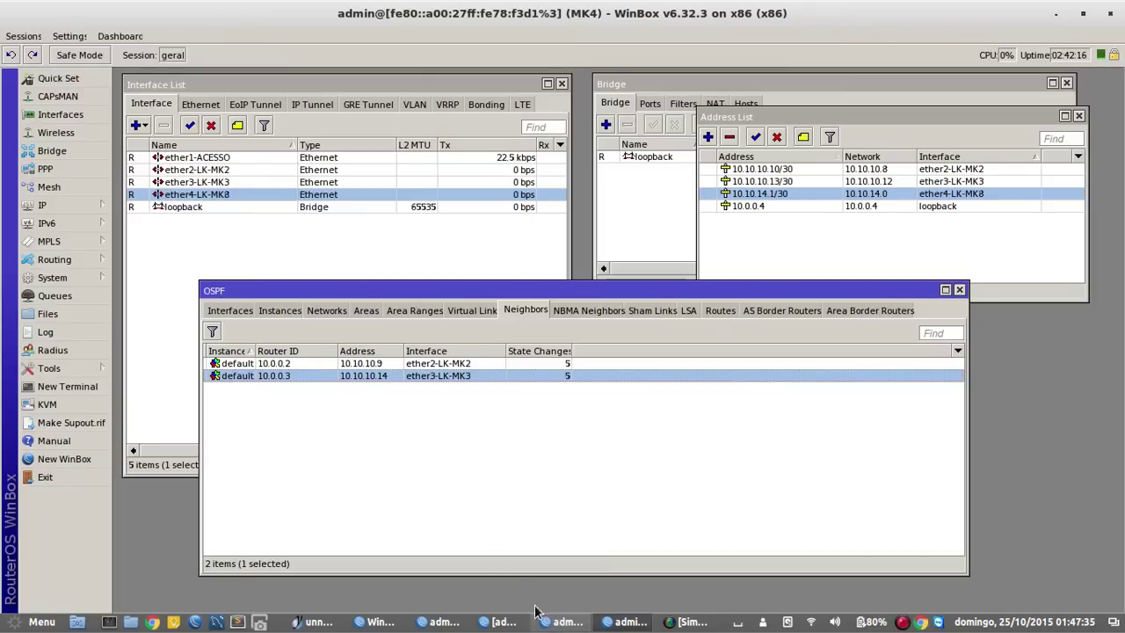
Examine MK4's IP route list, checking the routes via MK3 and the default route 0.0.0.0/0.
{"action": "left_click", "coordinate": [65, 203]}
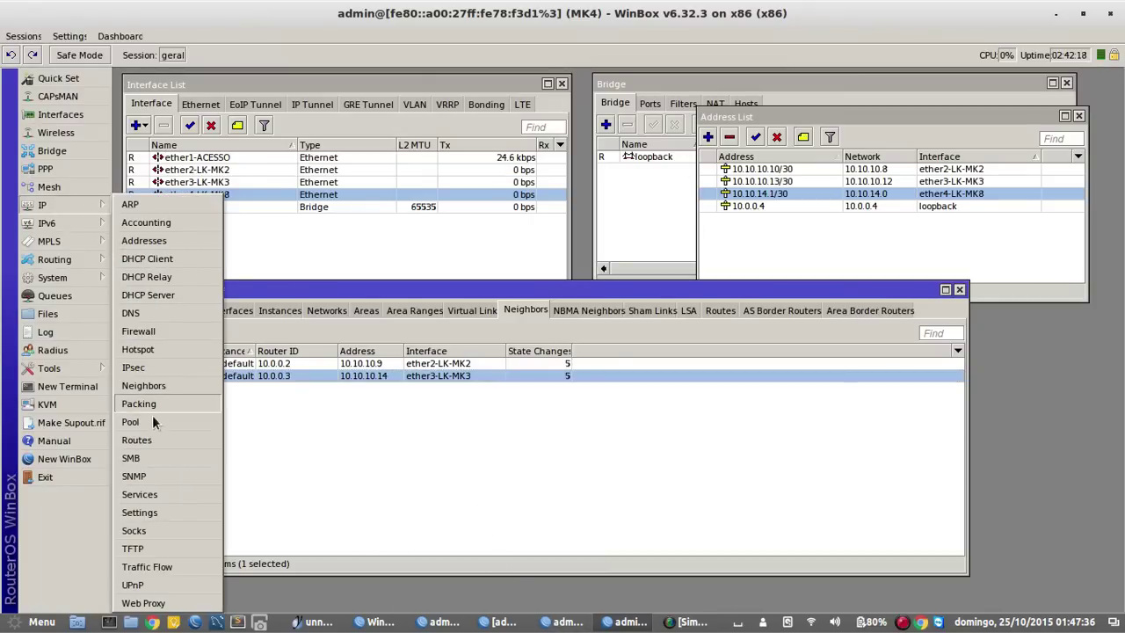
{"action": "left_click", "coordinate": [150, 442]}
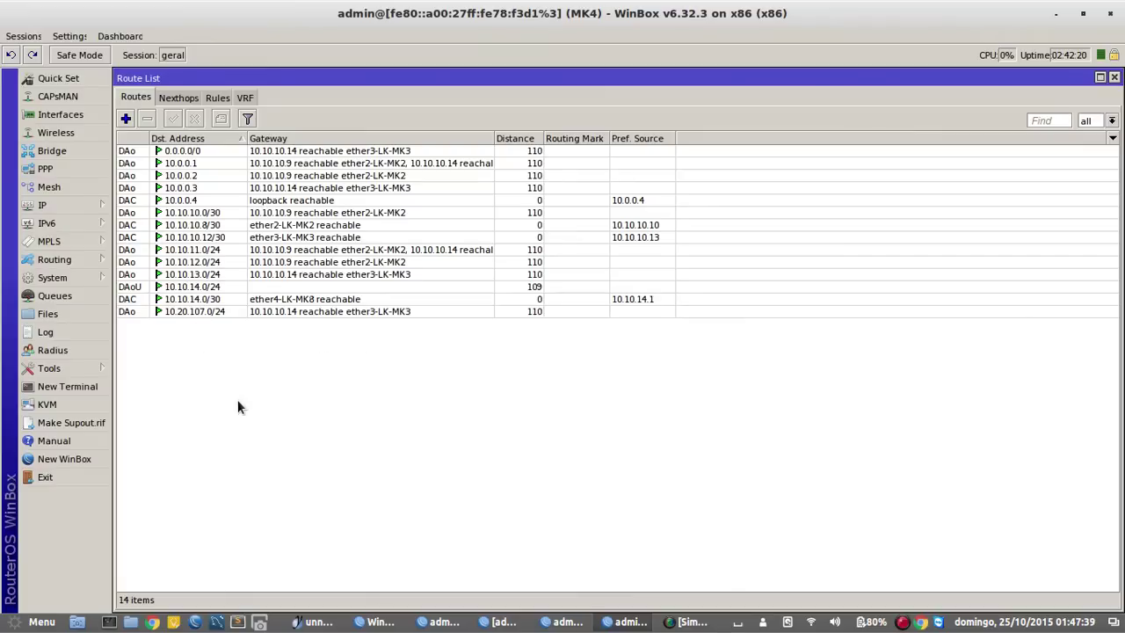
{"action": "left_click", "coordinate": [325, 274]}
{"action": "left_click", "coordinate": [310, 310]}
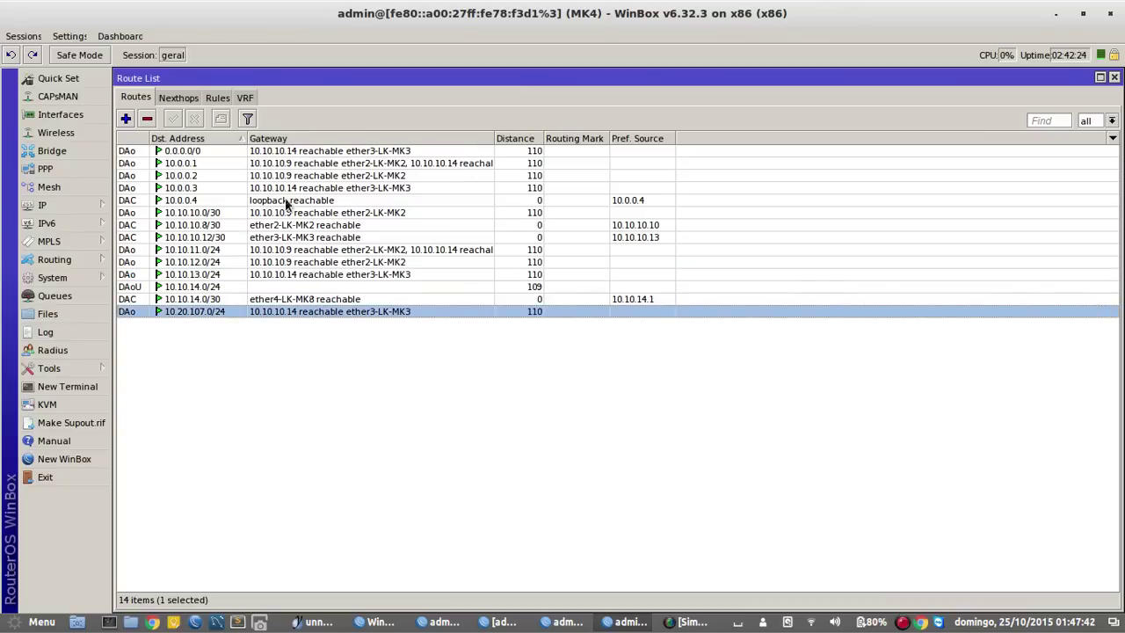
{"action": "left_click", "coordinate": [276, 155]}
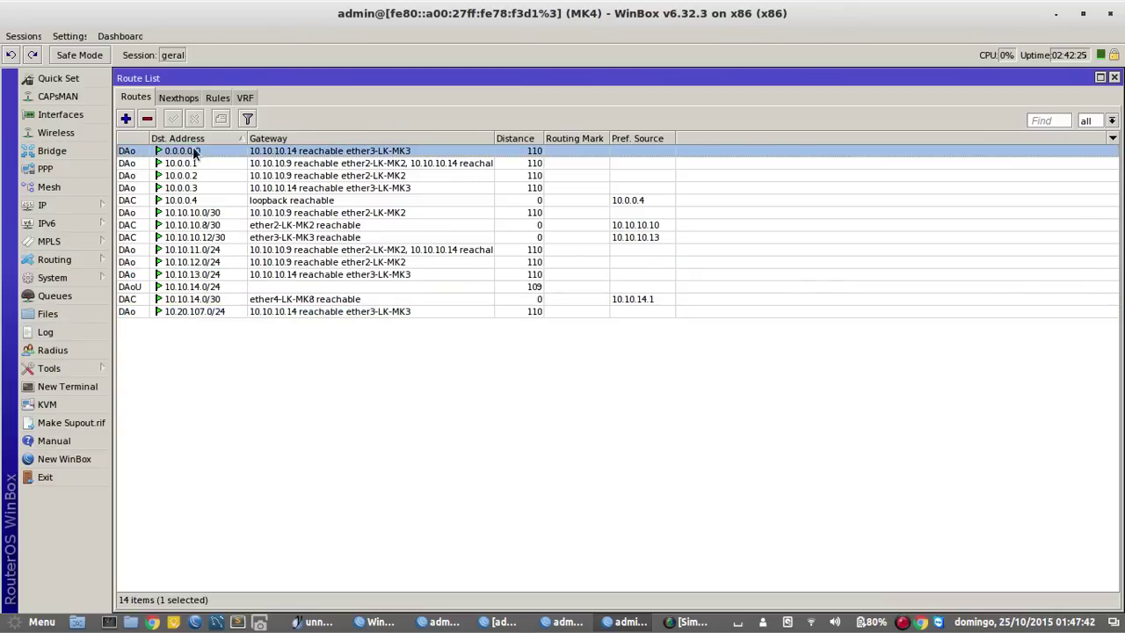
Test MK4's internet connectivity with a terminal ping to 8.8.8.8, then close the terminal and route list.
{"action": "left_click", "coordinate": [71, 389]}
{"action": "key", "text": "Return"}
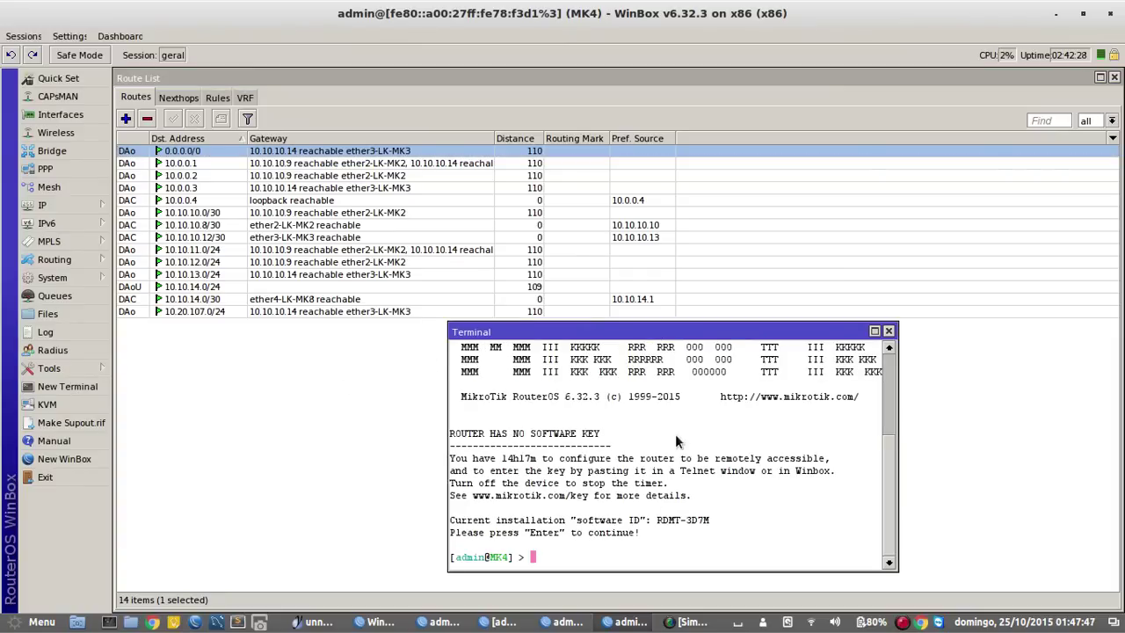
{"action": "type", "text": "ping 8.8.8.8"}
{"action": "key", "text": "Return"}
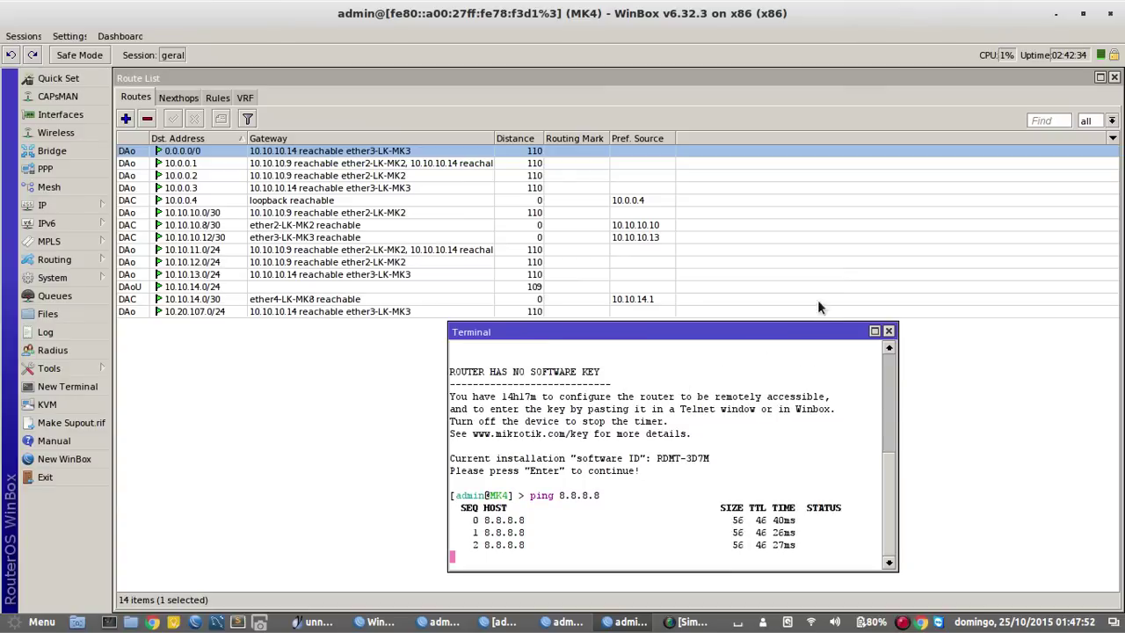
{"action": "key", "text": "ctrl+c"}
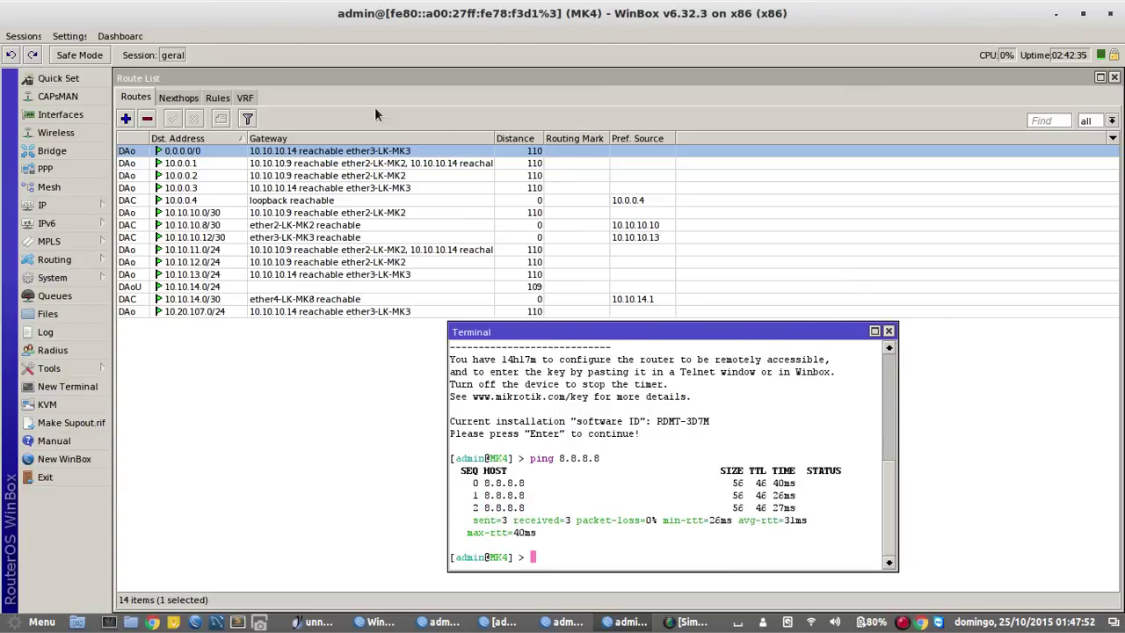
{"action": "left_click", "coordinate": [889, 330]}
{"action": "left_click", "coordinate": [1115, 79]}
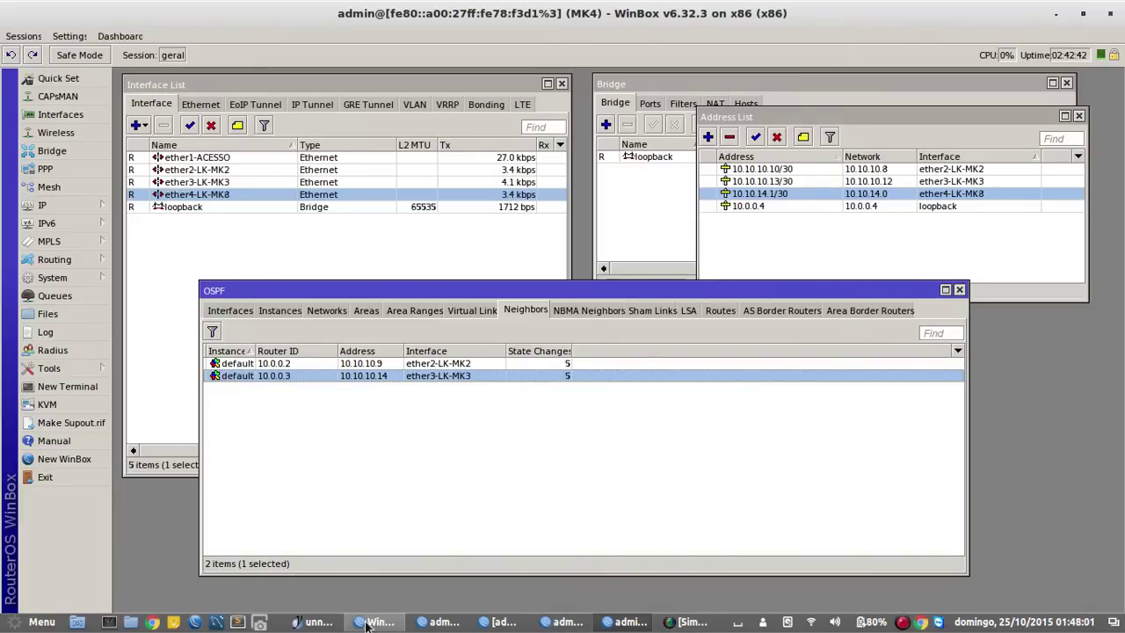
Check the network diagram in yEd, then connect WinBox to neighbor MK5 and dismiss the RouterOS welcome notice.
{"action": "left_click", "coordinate": [318, 622]}
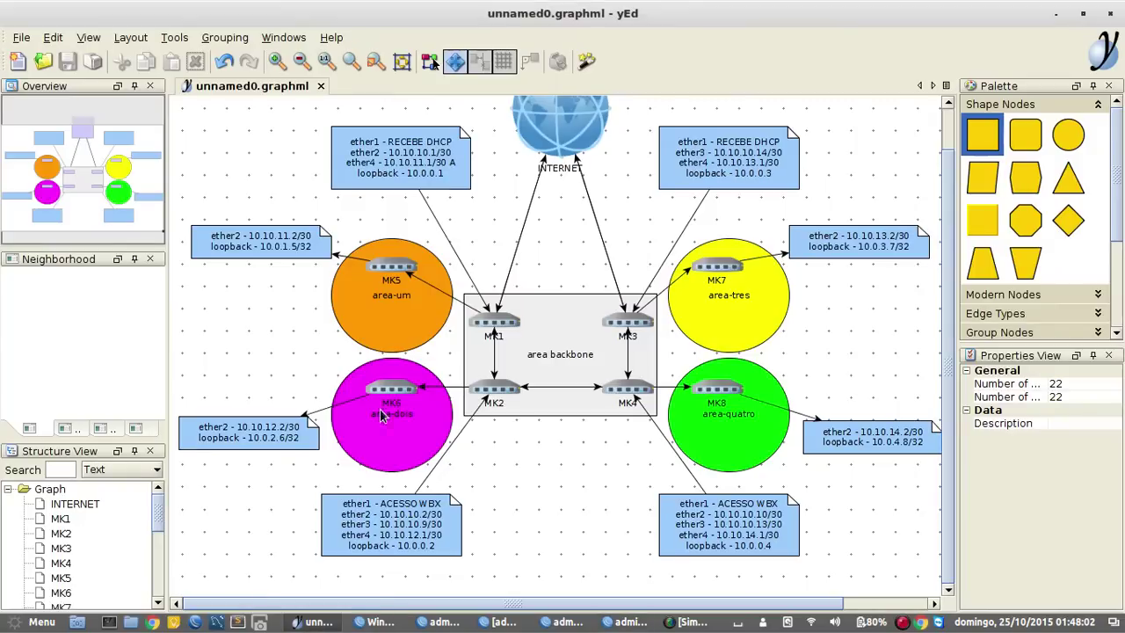
{"action": "left_click", "coordinate": [386, 622]}
{"action": "left_click", "coordinate": [741, 490]}
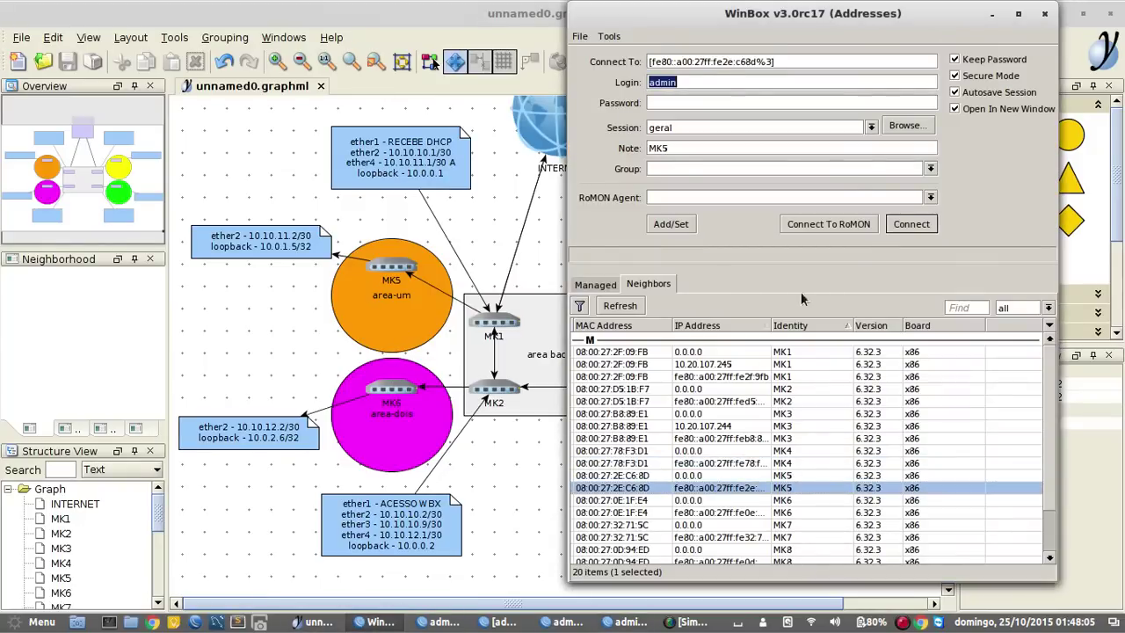
{"action": "left_click", "coordinate": [911, 224]}
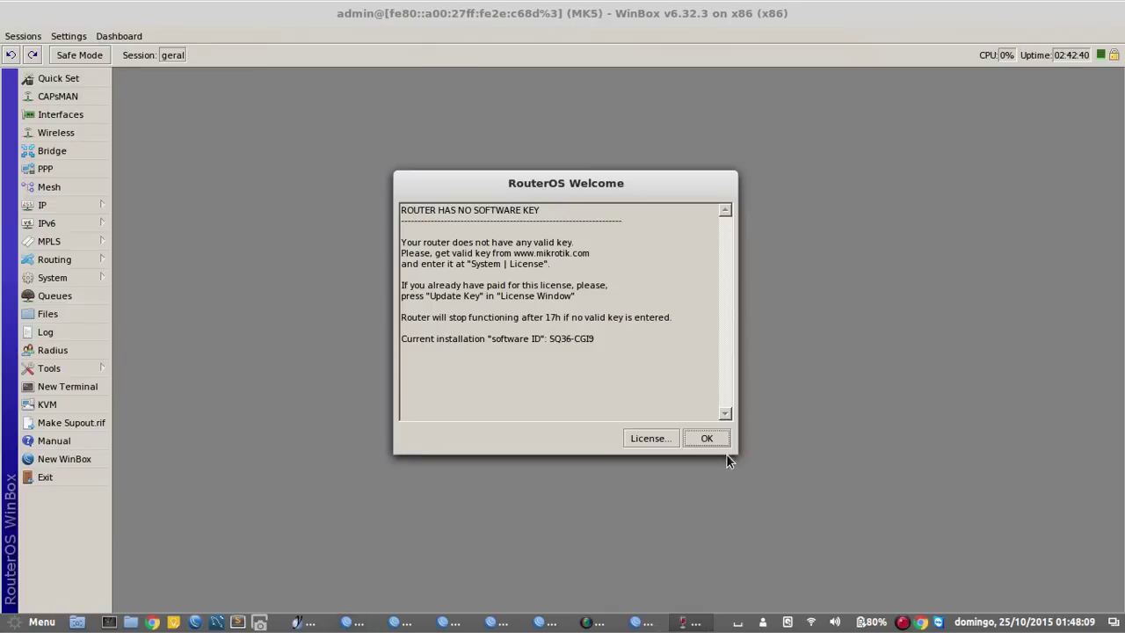
{"action": "left_click", "coordinate": [708, 438]}
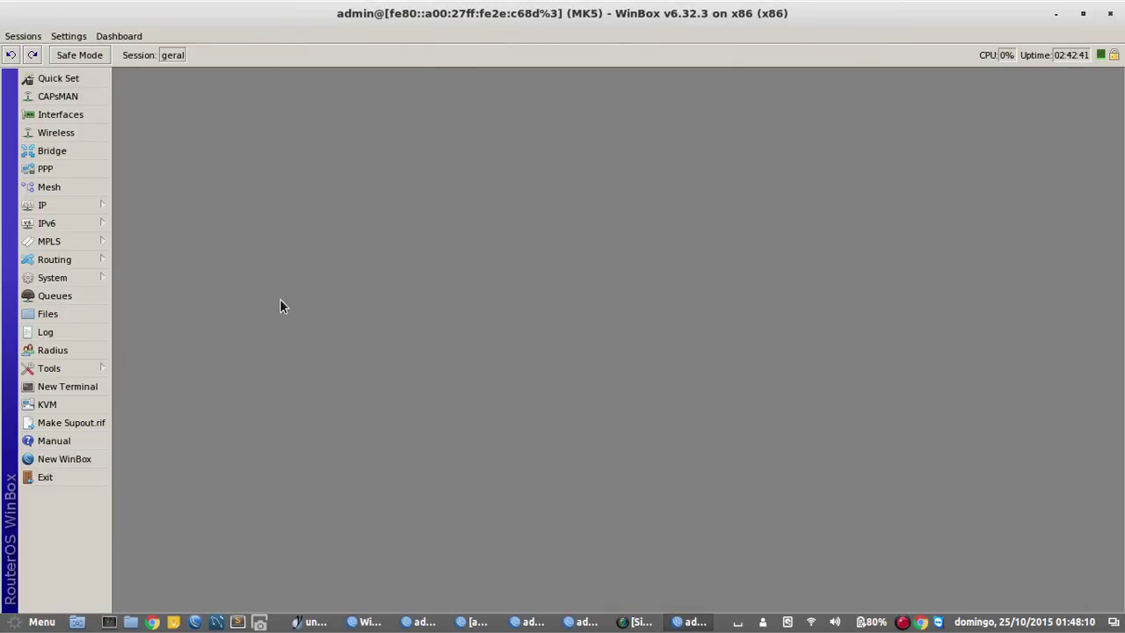
Create a bridge interface named loopback on MK5.
{"action": "left_click", "coordinate": [66, 153]}
{"action": "left_click", "coordinate": [606, 124]}
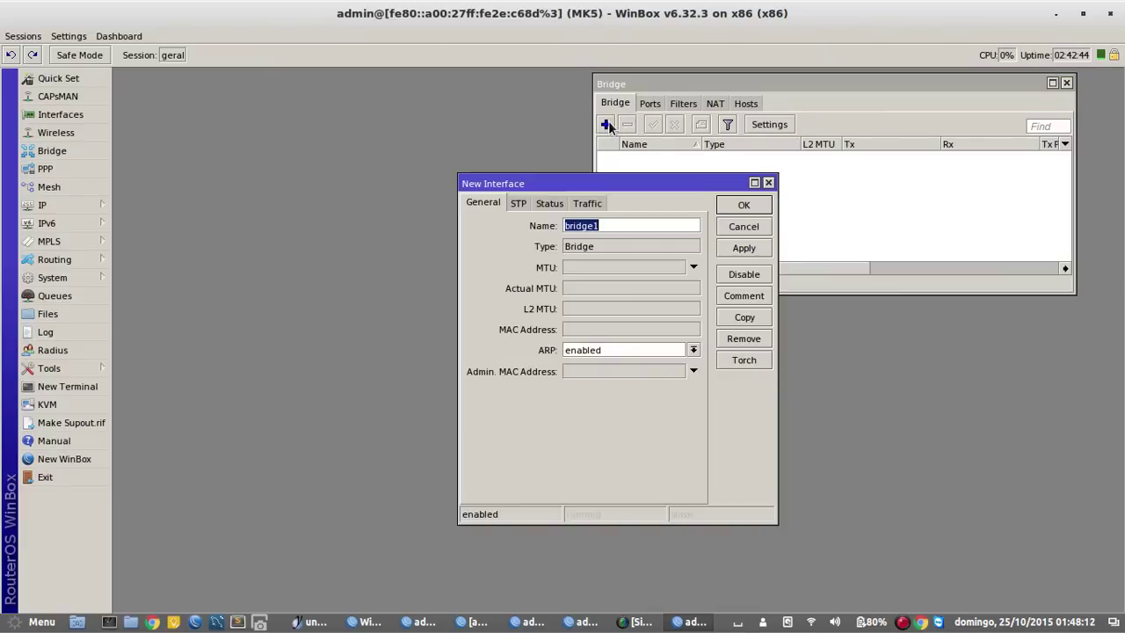
{"action": "type", "text": "loopback"}
{"action": "left_click", "coordinate": [745, 208]}
Add the IP address 10.0.1.5 to MK5's loopback interface.
{"action": "left_click", "coordinate": [56, 204]}
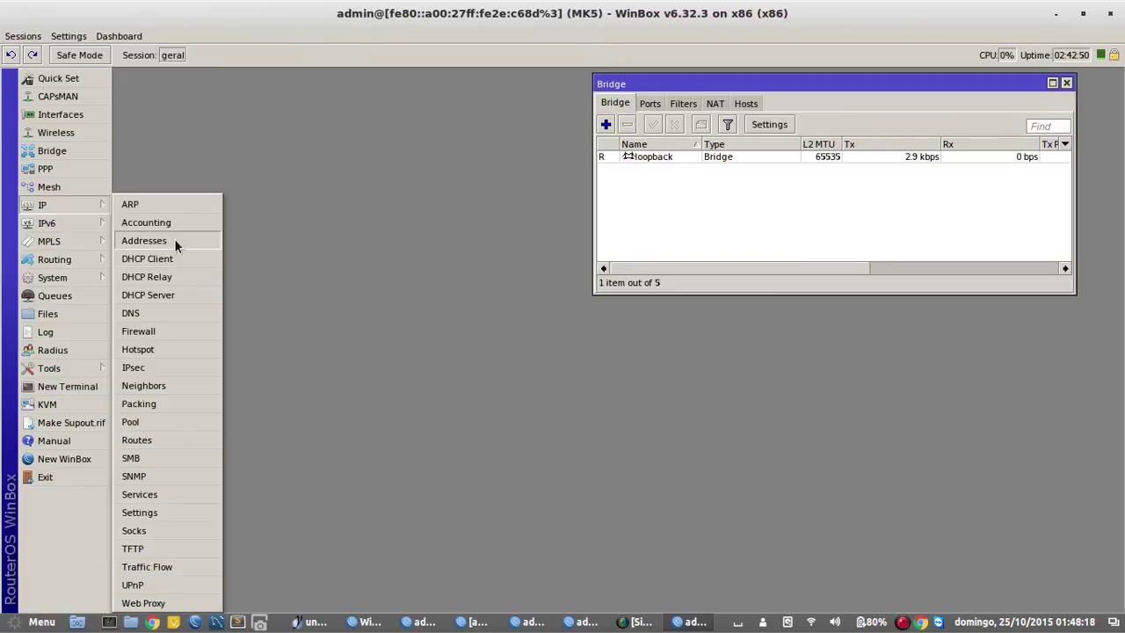
{"action": "left_click", "coordinate": [174, 240]}
{"action": "left_click", "coordinate": [716, 199]}
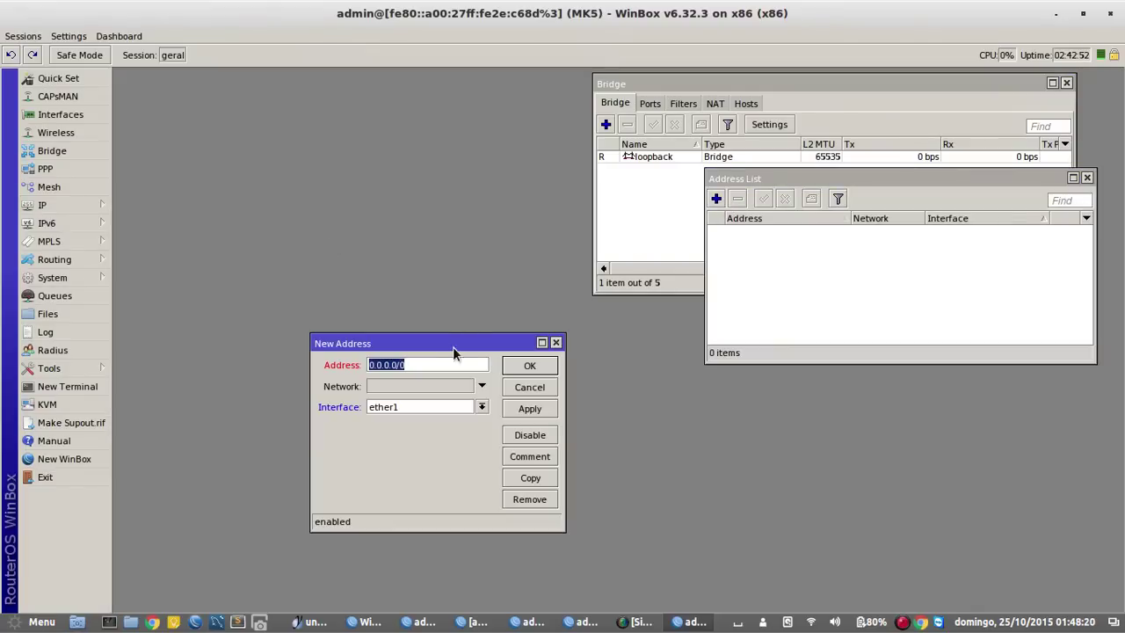
{"action": "type", "text": "10.0."}
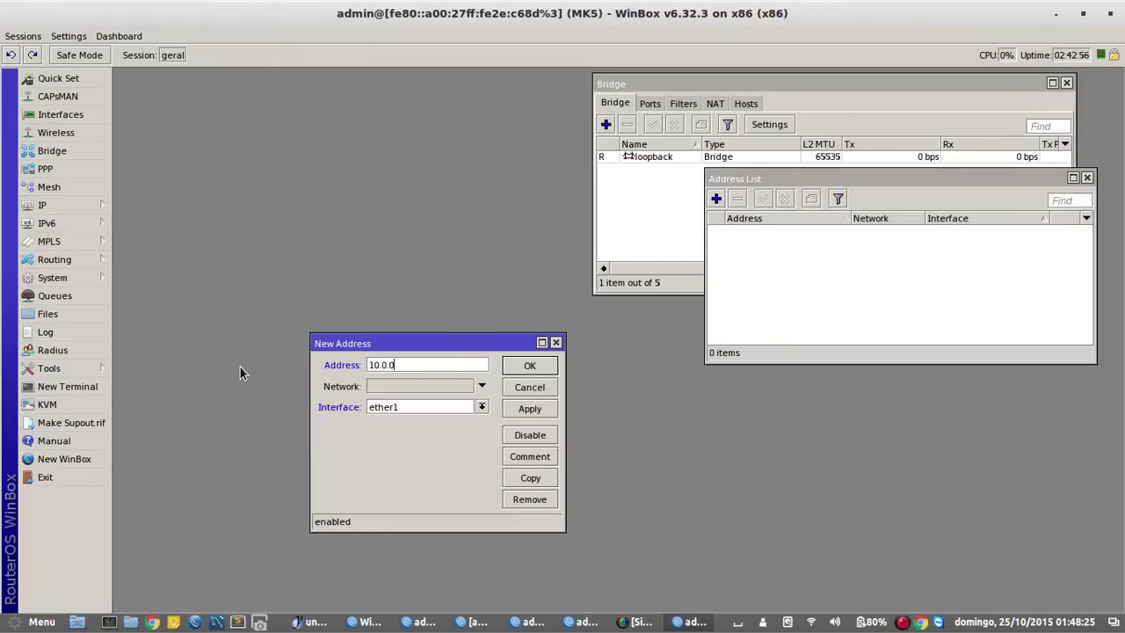
{"action": "type", "text": "1.5"}
{"action": "left_click", "coordinate": [435, 409]}
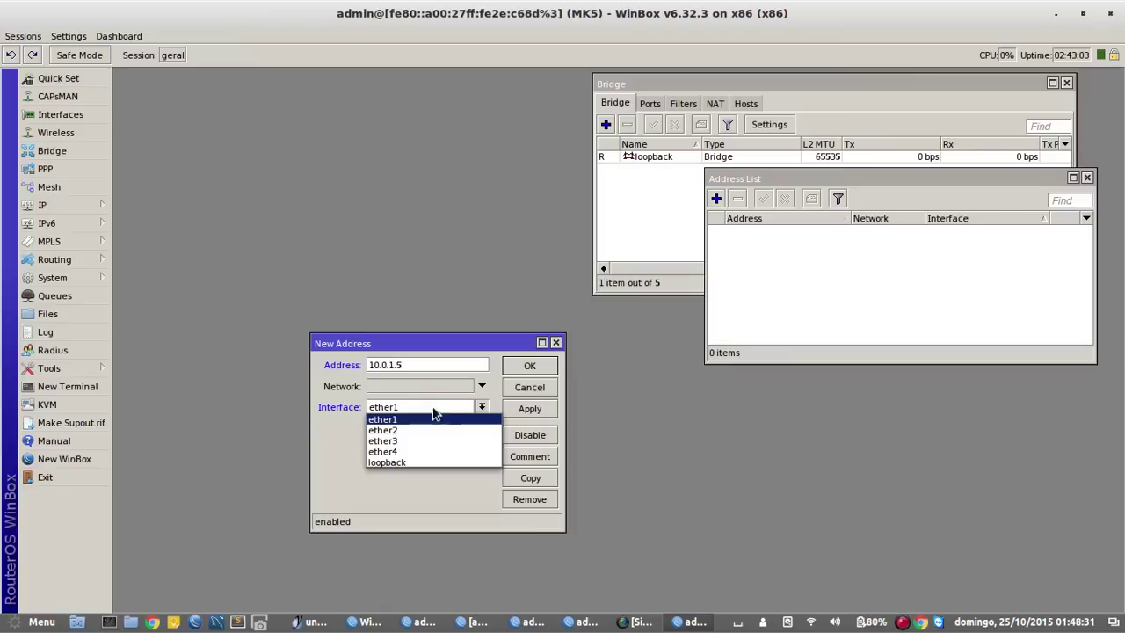
{"action": "left_click", "coordinate": [419, 462]}
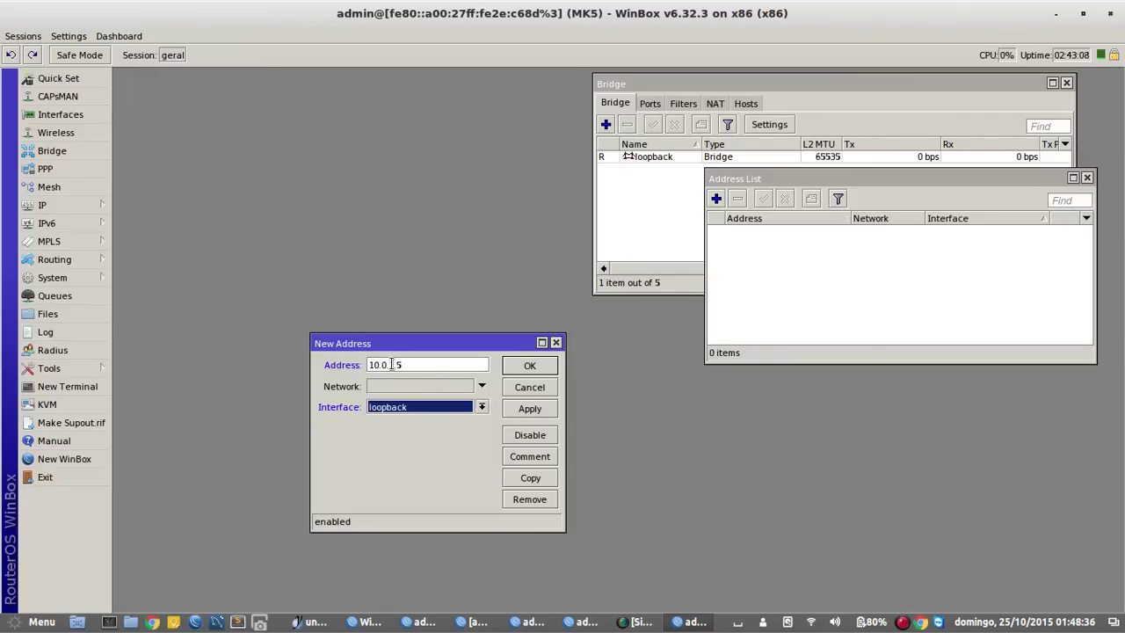
{"action": "left_click", "coordinate": [404, 365]}
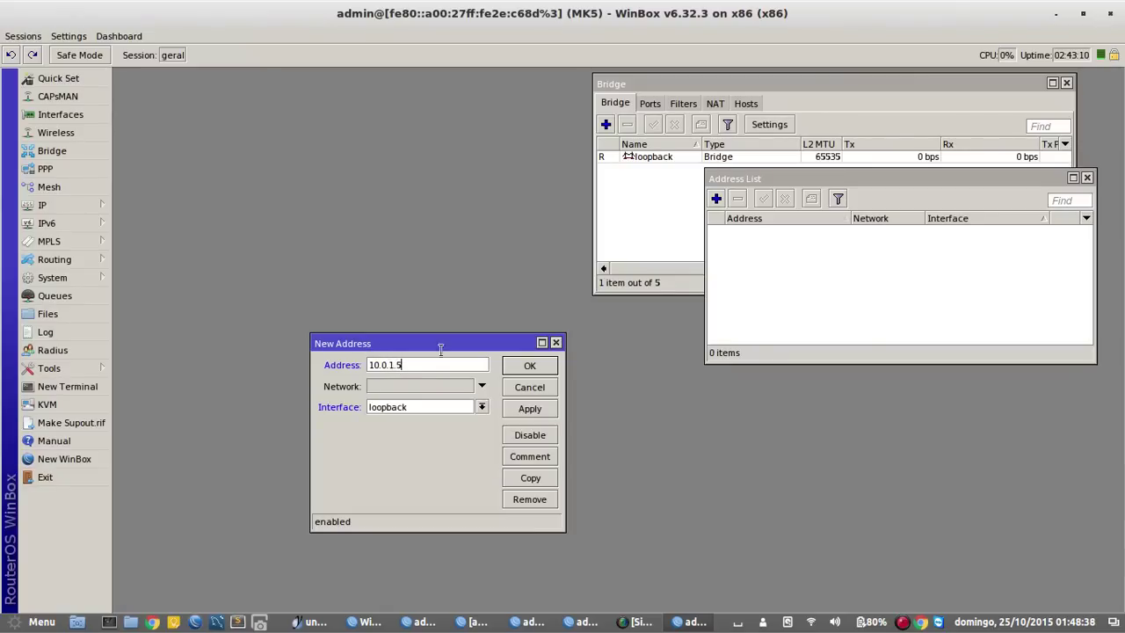
{"action": "left_click", "coordinate": [531, 365]}
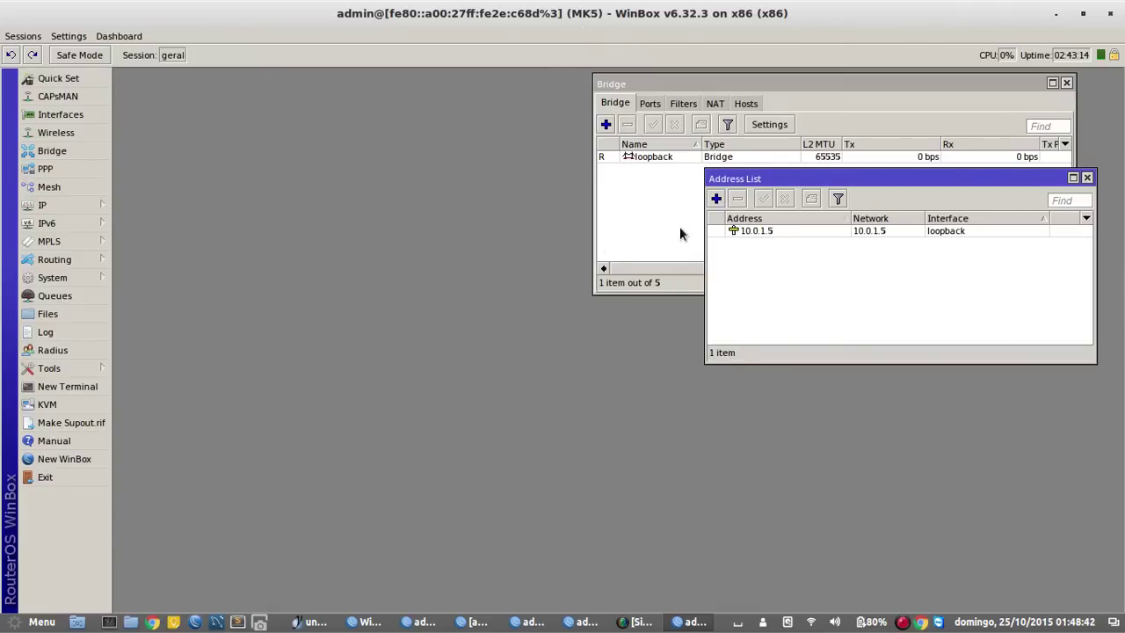
Add the IP address 10.10.11.2/30 to MK5's ether2 interface, checking it against the yEd network diagram.
{"action": "left_click", "coordinate": [717, 199]}
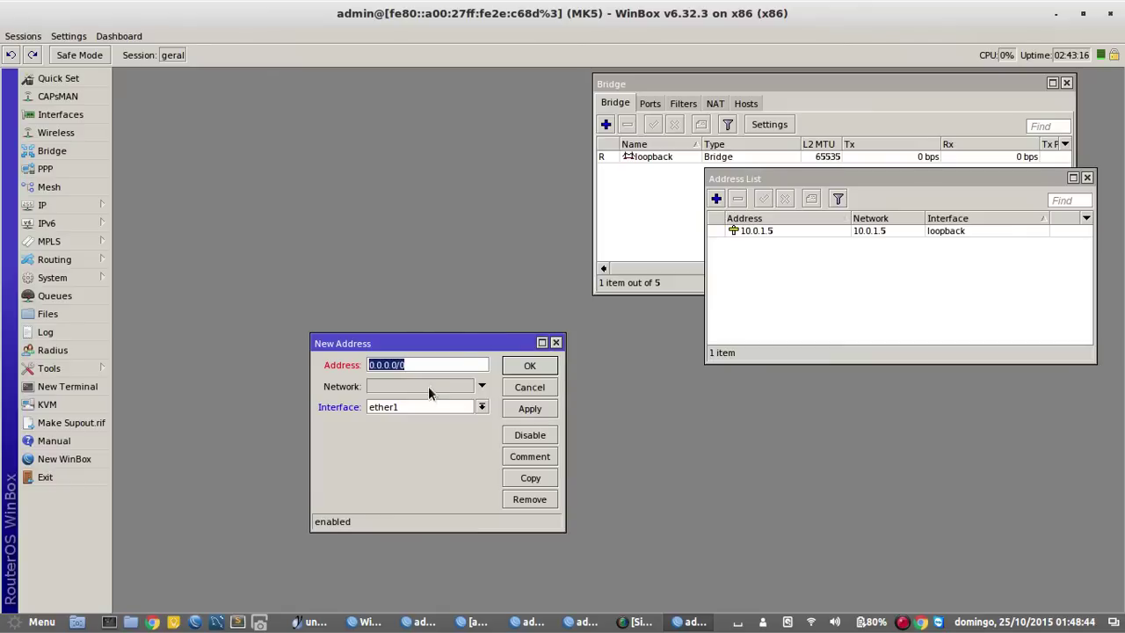
{"action": "left_click", "coordinate": [436, 407]}
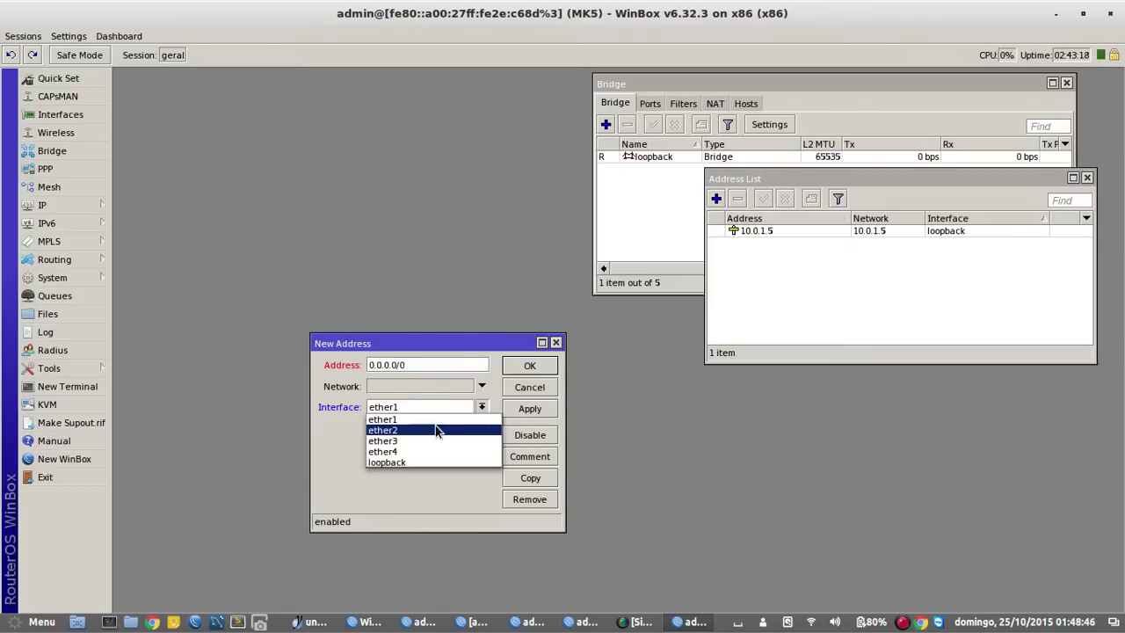
{"action": "left_click", "coordinate": [439, 430]}
{"action": "left_click_drag", "start_coordinate": [427, 364], "coordinate": [356, 368]}
{"action": "type", "text": "10"}
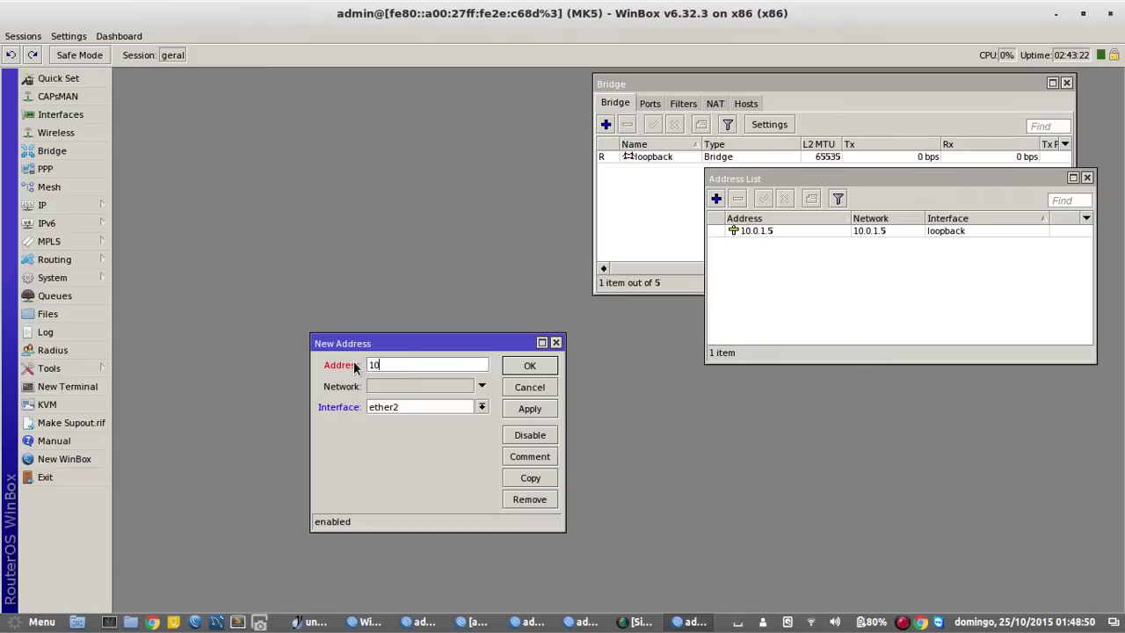
{"action": "type", "text": ".10.11.2/30"}
{"action": "left_click", "coordinate": [298, 624]}
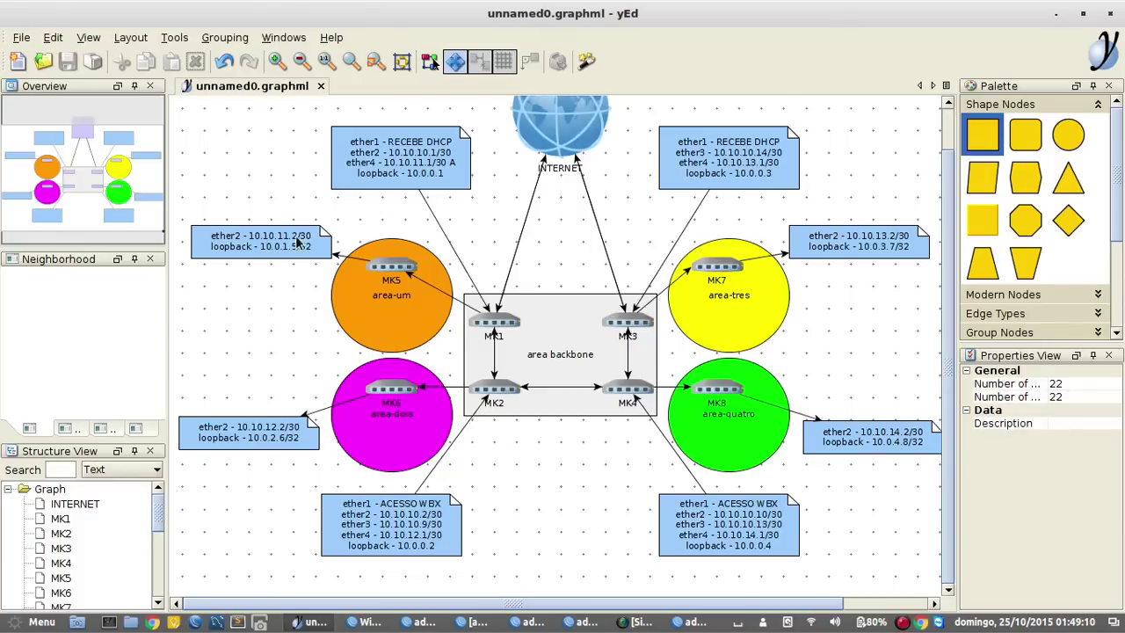
{"action": "left_click", "coordinate": [690, 622]}
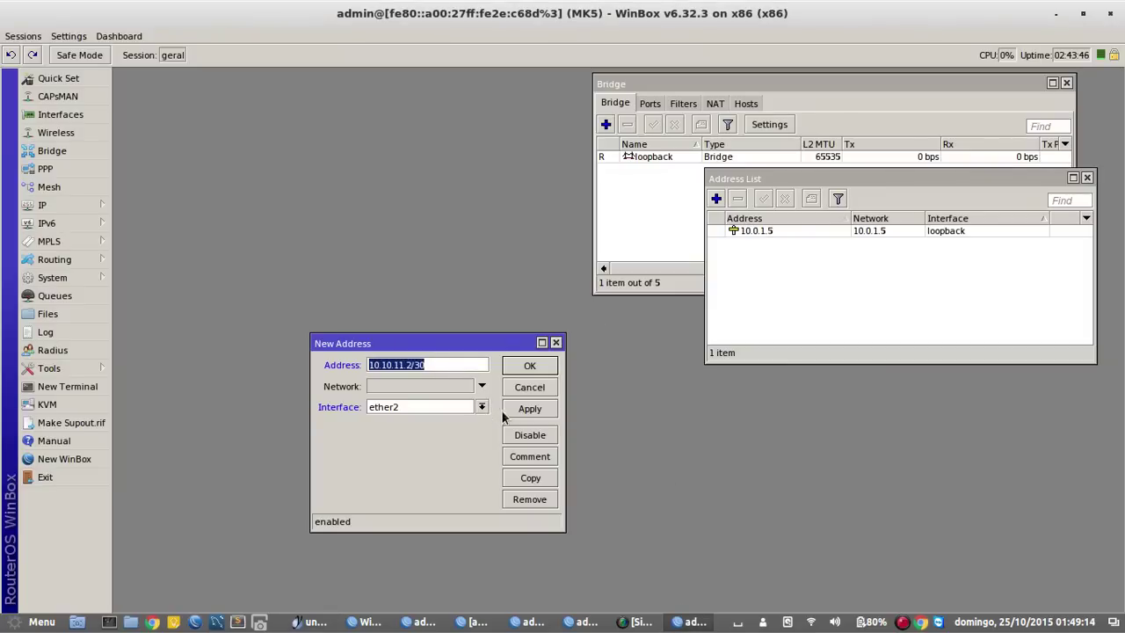
{"action": "left_click", "coordinate": [530, 367]}
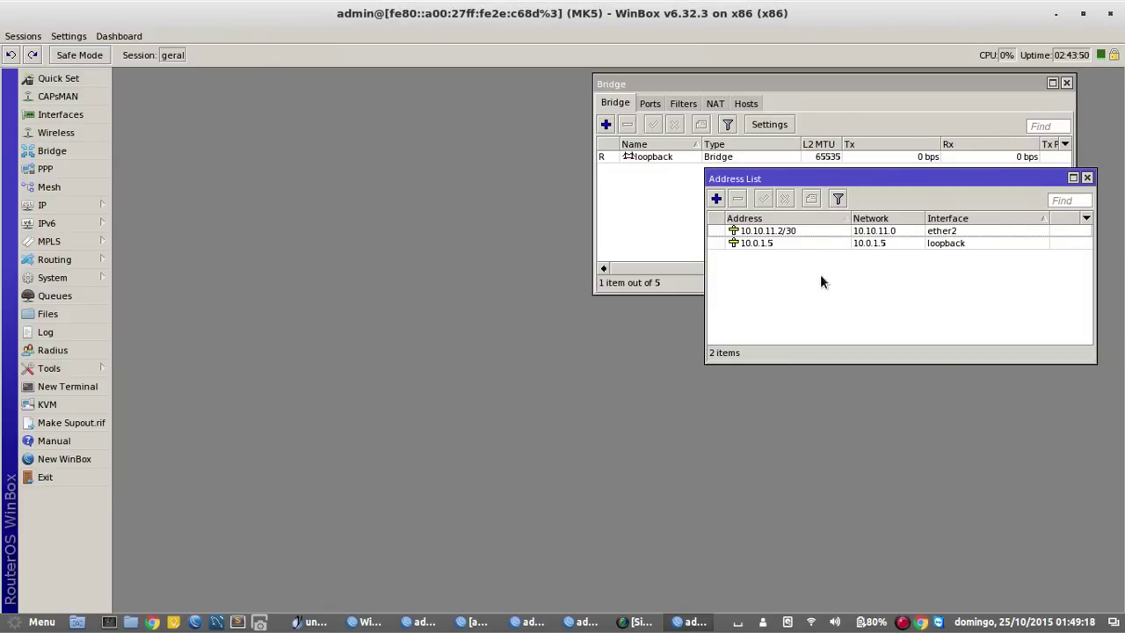
Set the router ID of MK5's default OSPF instance to 10.0.1.5.
{"action": "left_click", "coordinate": [79, 262]}
{"action": "left_click", "coordinate": [162, 350]}
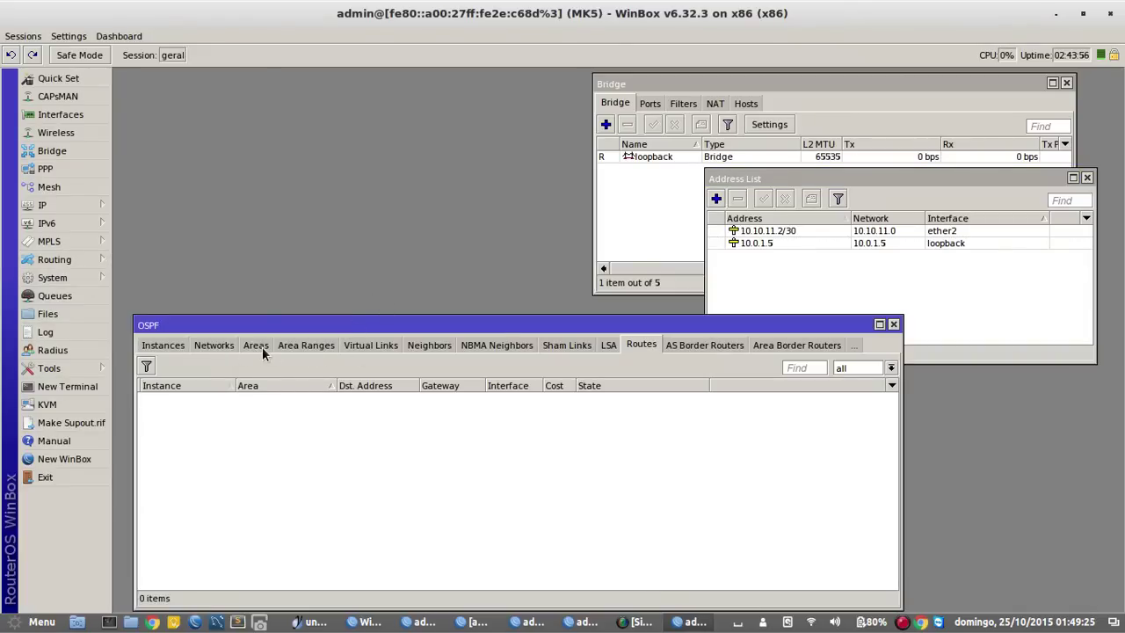
{"action": "left_click", "coordinate": [174, 346]}
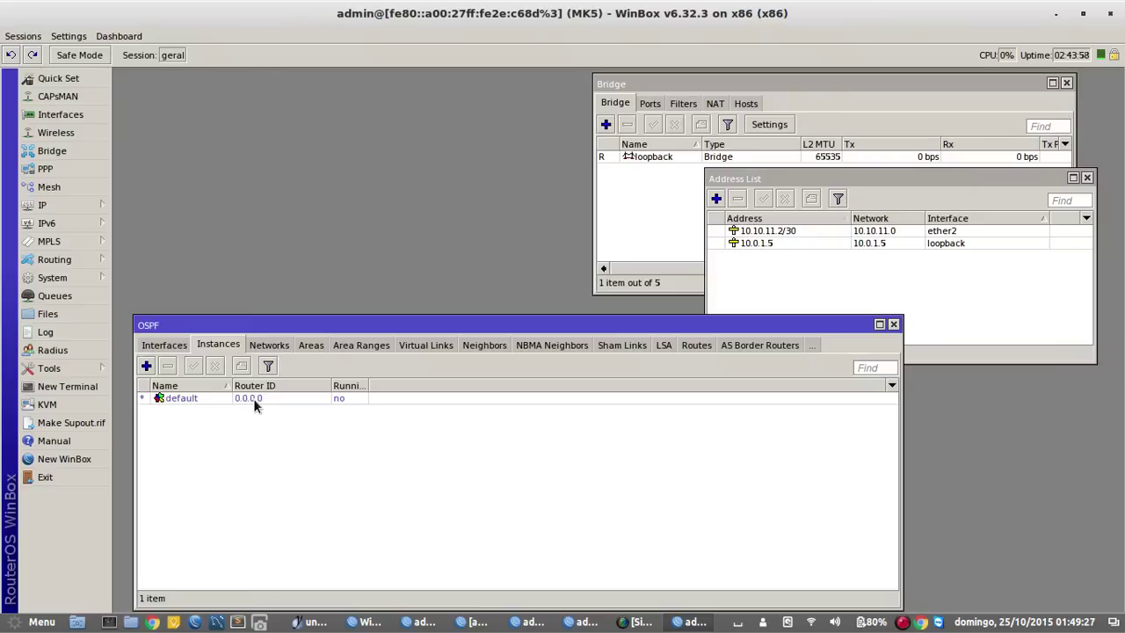
{"action": "double_click", "coordinate": [253, 398]}
{"action": "left_click_drag", "start_coordinate": [372, 186], "coordinate": [277, 181]}
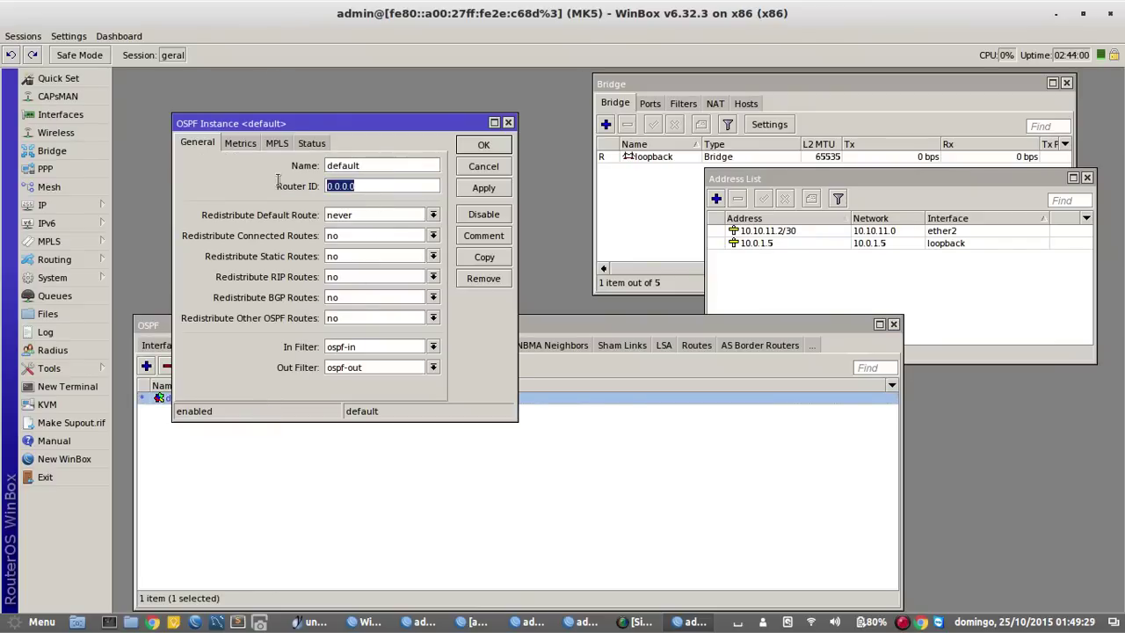
{"action": "type", "text": "1"}
{"action": "left_click", "coordinate": [483, 146]}
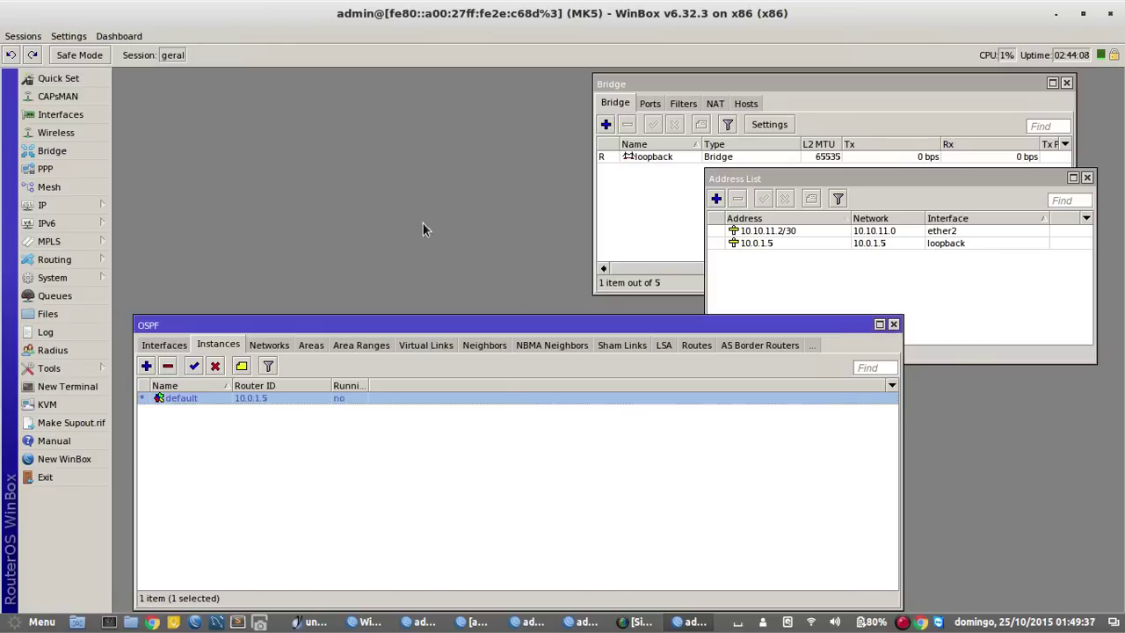
Create an OSPF area on MK5 named area-um with area ID 0.0.0.1 and type stub.
{"action": "left_click", "coordinate": [255, 347]}
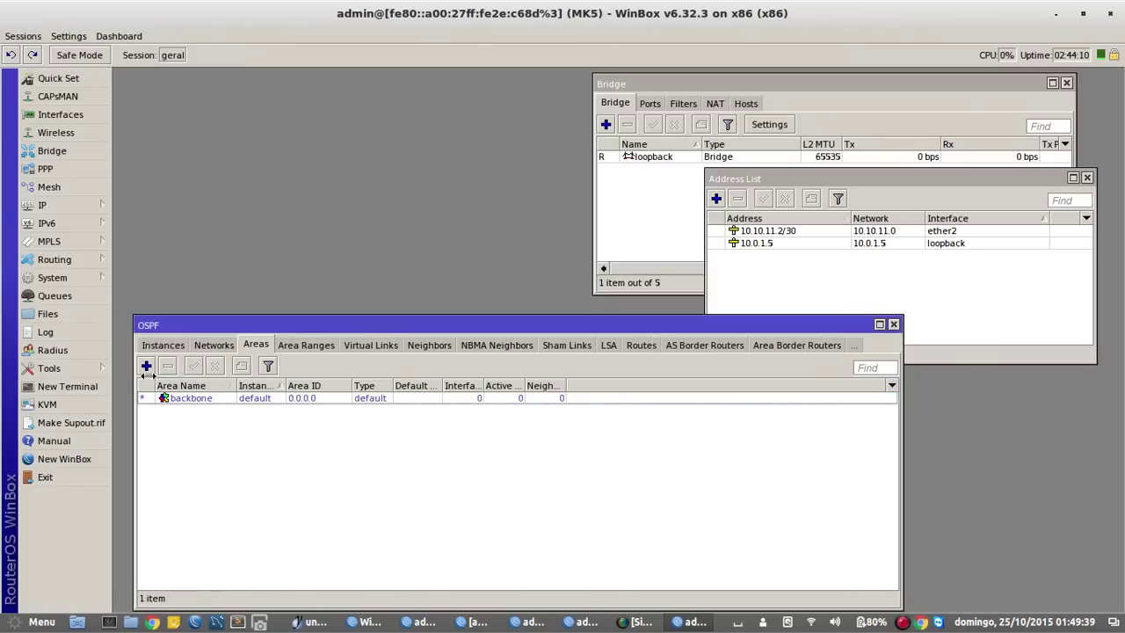
{"action": "left_click", "coordinate": [146, 366]}
{"action": "left_click", "coordinate": [541, 233]}
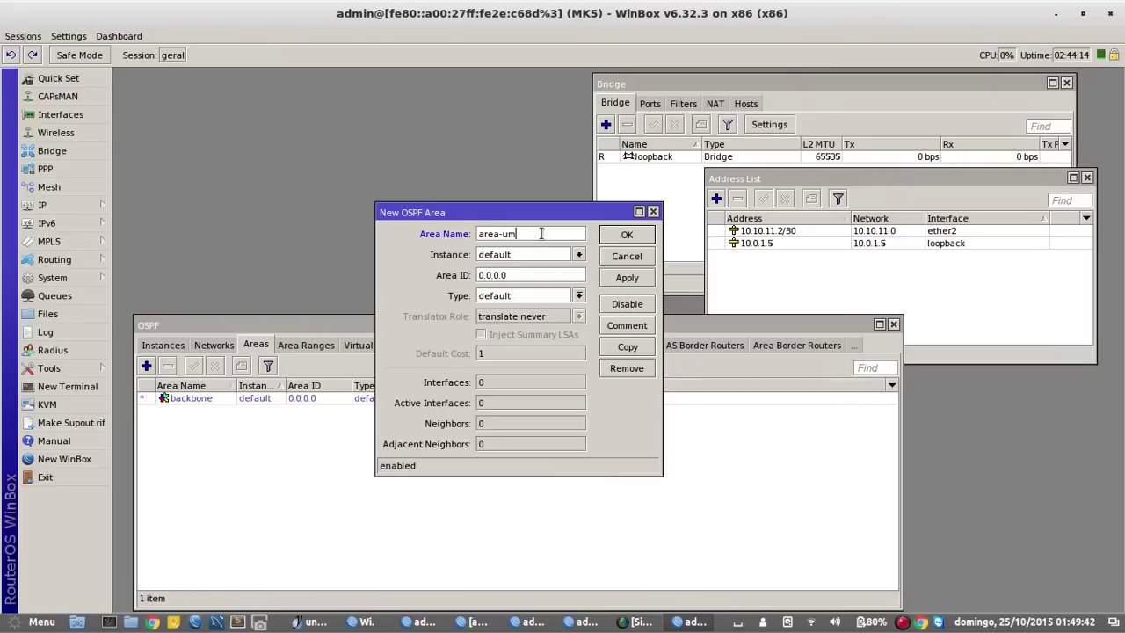
{"action": "left_click", "coordinate": [530, 270]}
{"action": "left_click", "coordinate": [531, 295]}
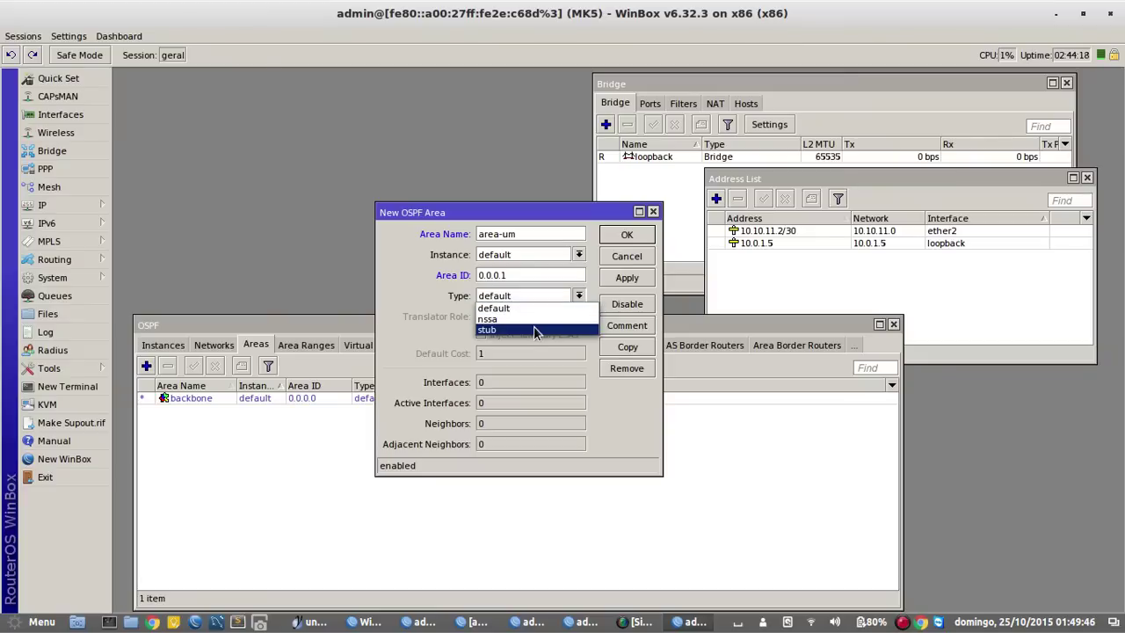
{"action": "left_click", "coordinate": [534, 327]}
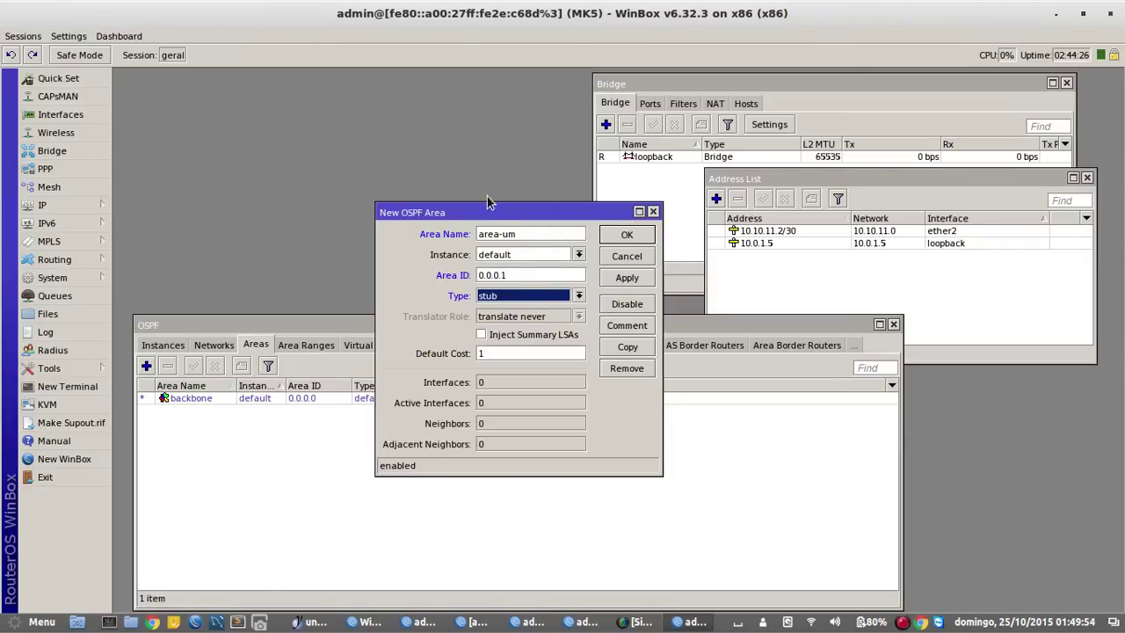
{"action": "left_click", "coordinate": [618, 235]}
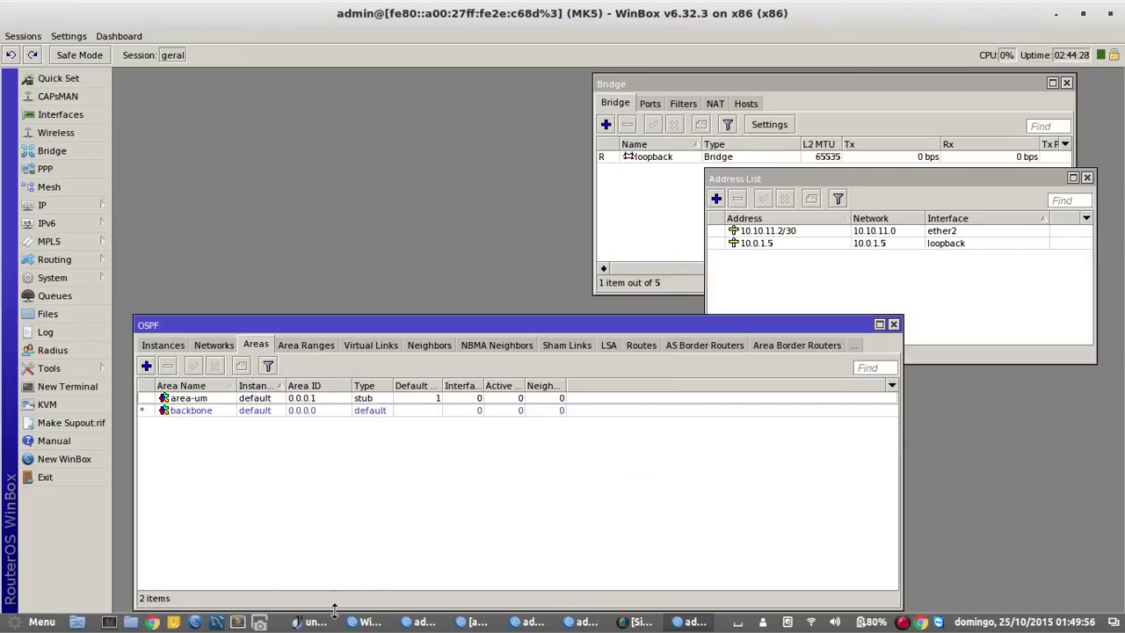
Add the OSPF network 10.10.11.0/30 in area-um on MK5, after checking the yEd network diagram.
{"action": "left_click", "coordinate": [325, 621]}
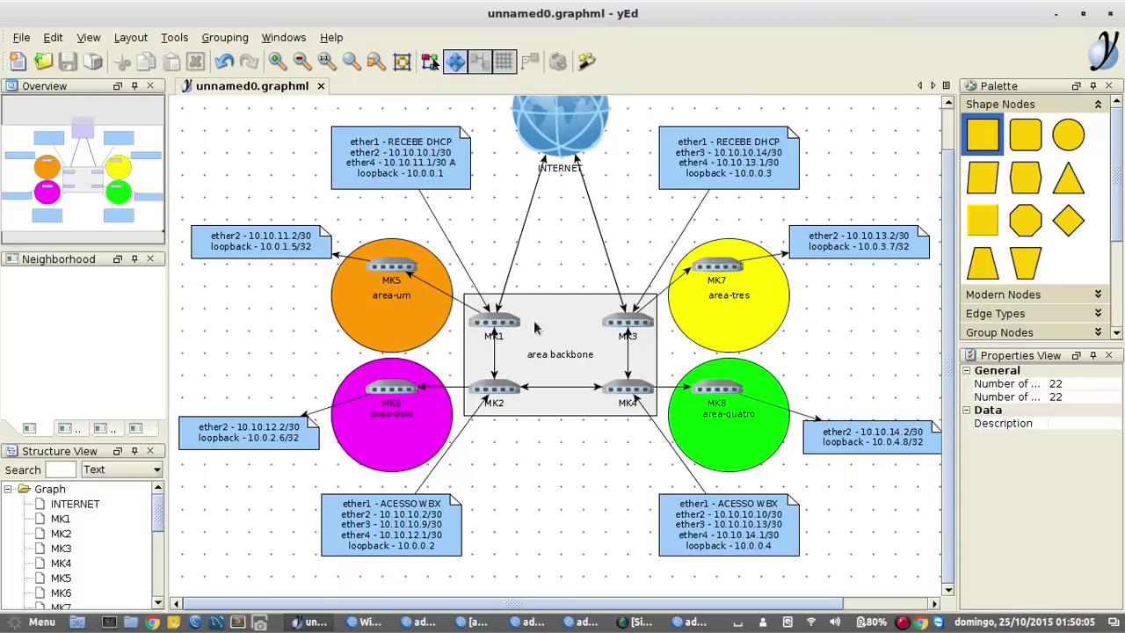
{"action": "left_click", "coordinate": [690, 621]}
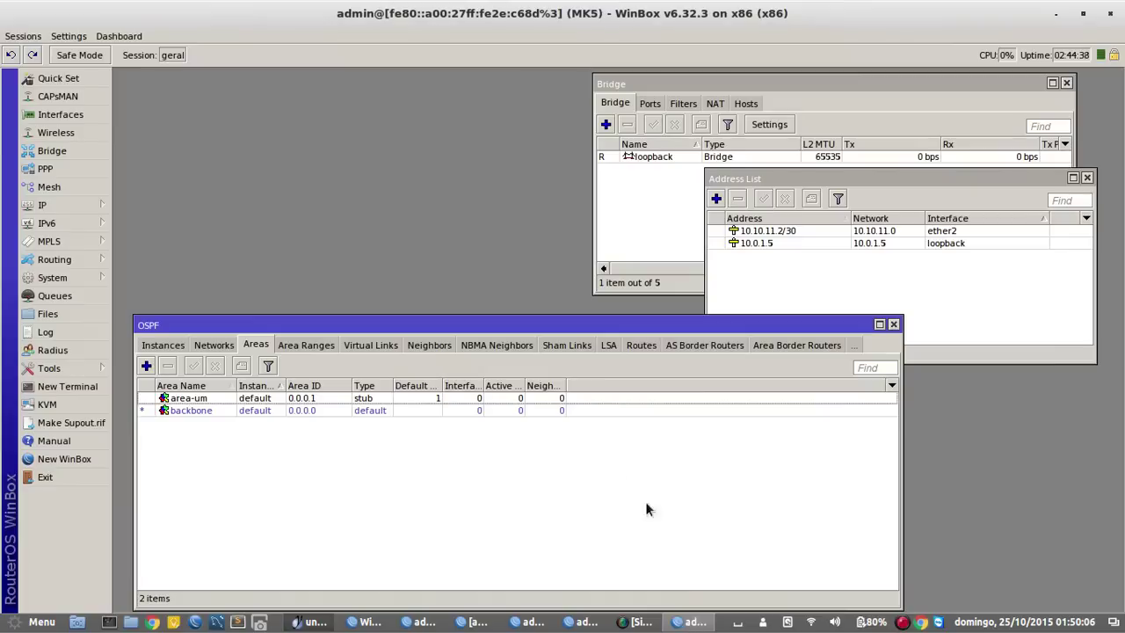
{"action": "left_click", "coordinate": [254, 400]}
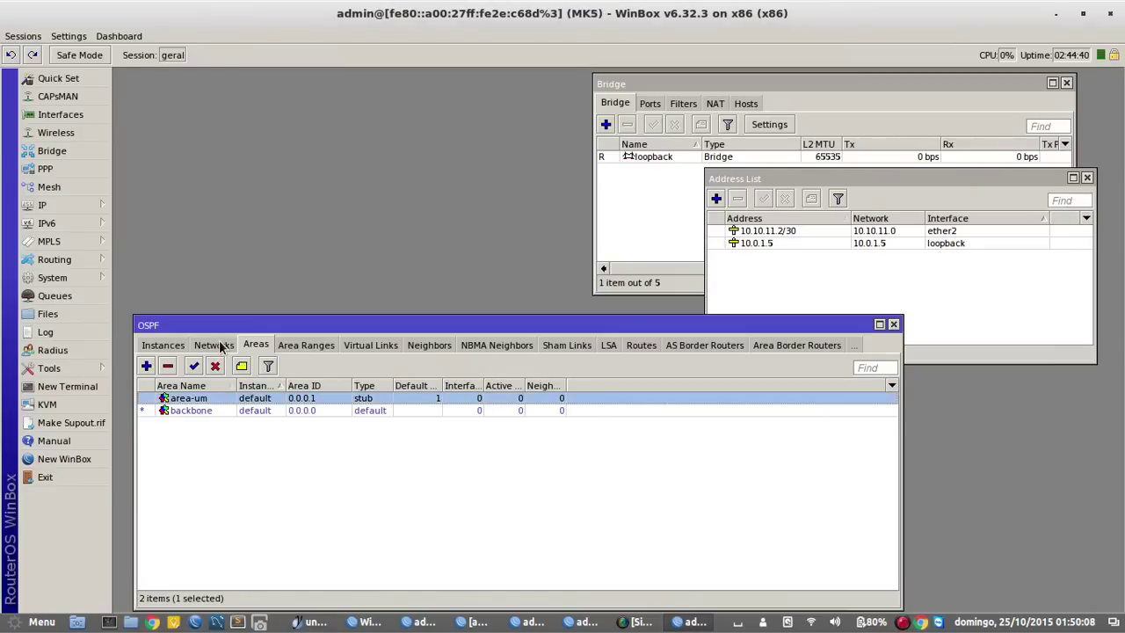
{"action": "left_click", "coordinate": [221, 344]}
{"action": "left_click", "coordinate": [146, 366]}
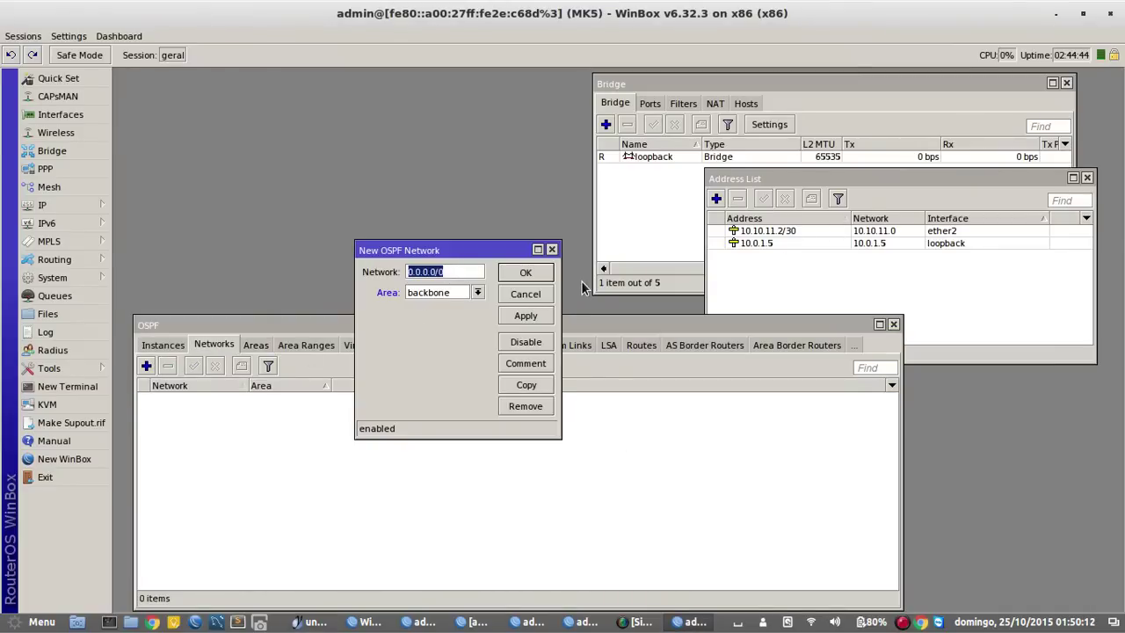
{"action": "type", "text": "10"}
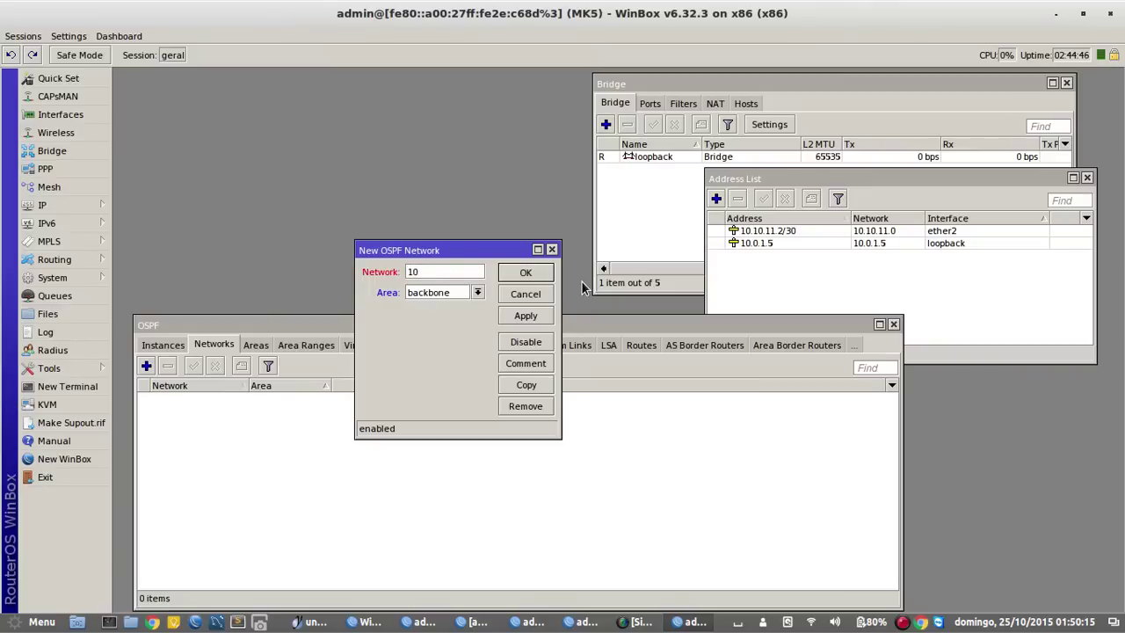
{"action": "type", "text": ".10.11.0/30"}
{"action": "left_click", "coordinate": [442, 297]}
{"action": "left_click", "coordinate": [431, 319]}
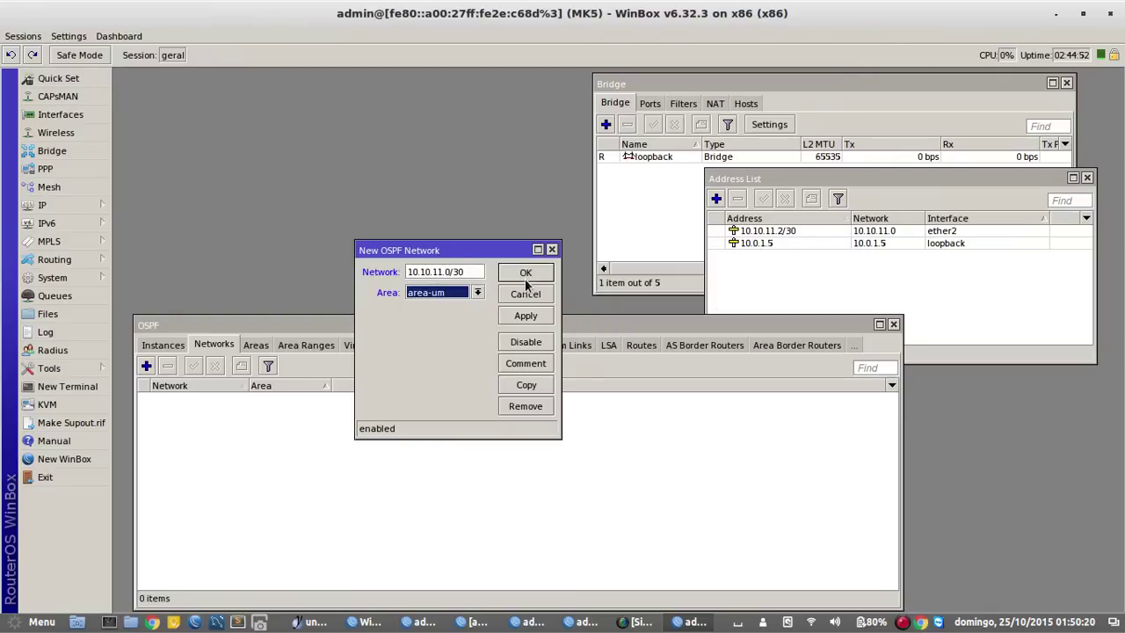
{"action": "key", "text": "Return"}
Add MK5's loopback address 10.0.1.5 as an OSPF network in area-um.
{"action": "left_click", "coordinate": [146, 366]}
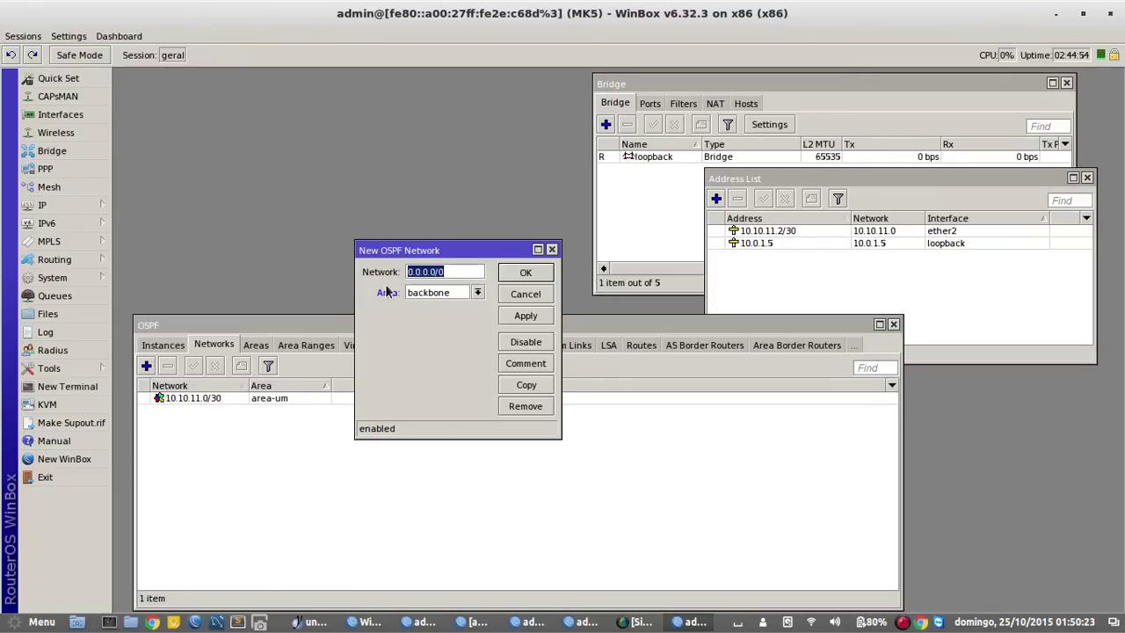
{"action": "type", "text": "10"}
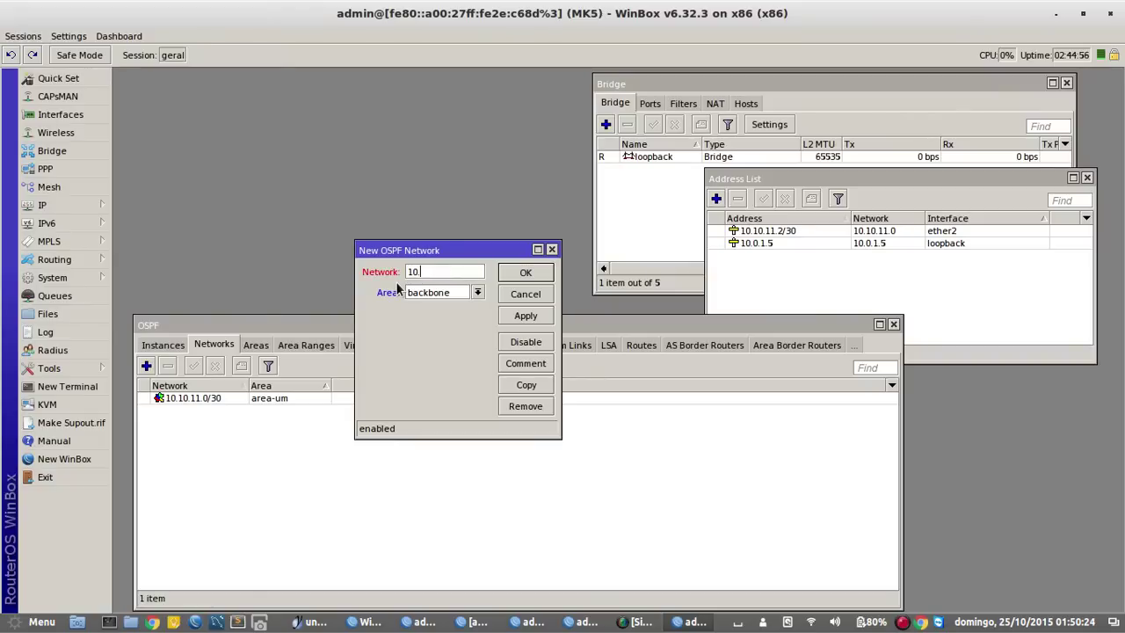
{"action": "type", "text": ".0.1.5"}
{"action": "left_click", "coordinate": [459, 294]}
{"action": "left_click", "coordinate": [453, 305]}
{"action": "left_click", "coordinate": [528, 272]}
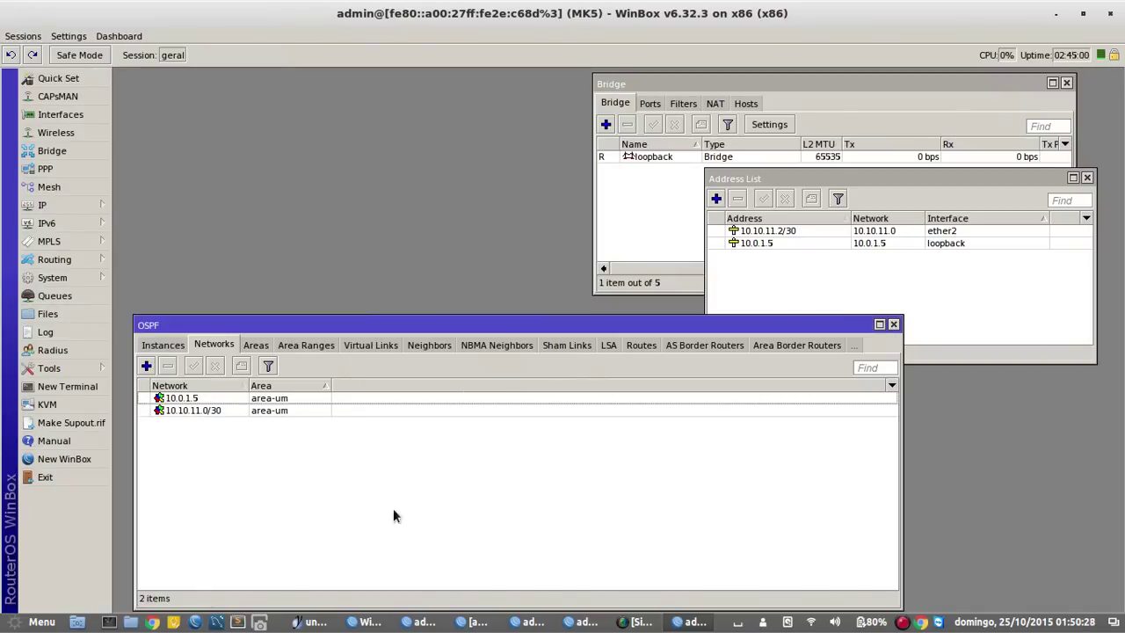
Open MK5's IP route list and shrink its window so the OSPF networks stay in view.
{"action": "left_click", "coordinate": [73, 204]}
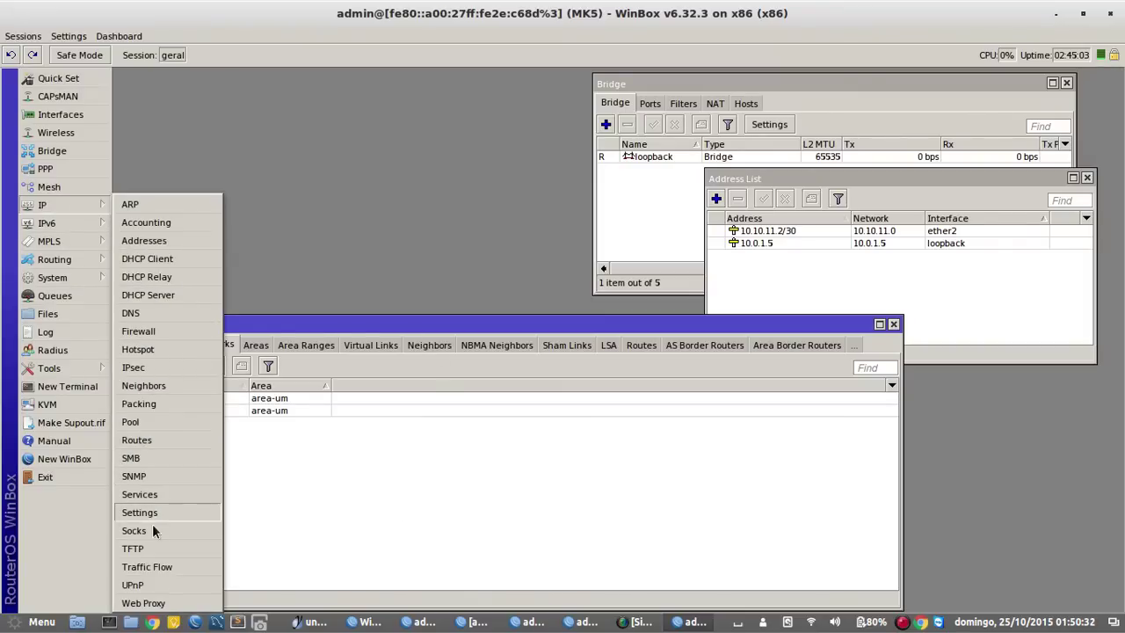
{"action": "left_click", "coordinate": [149, 440]}
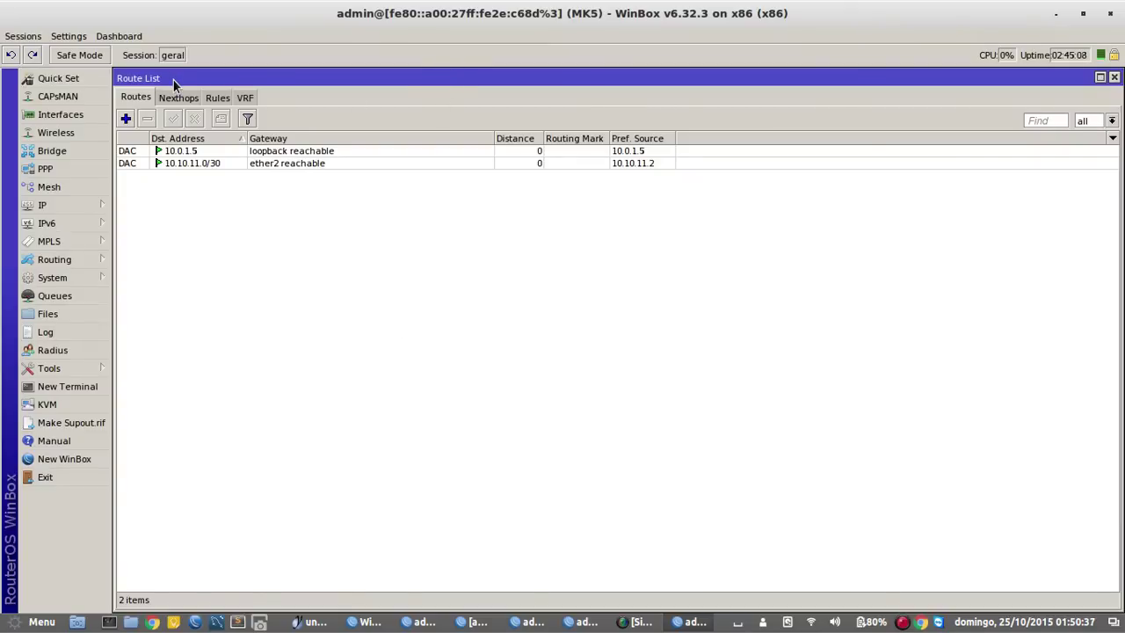
{"action": "double_click", "coordinate": [123, 77]}
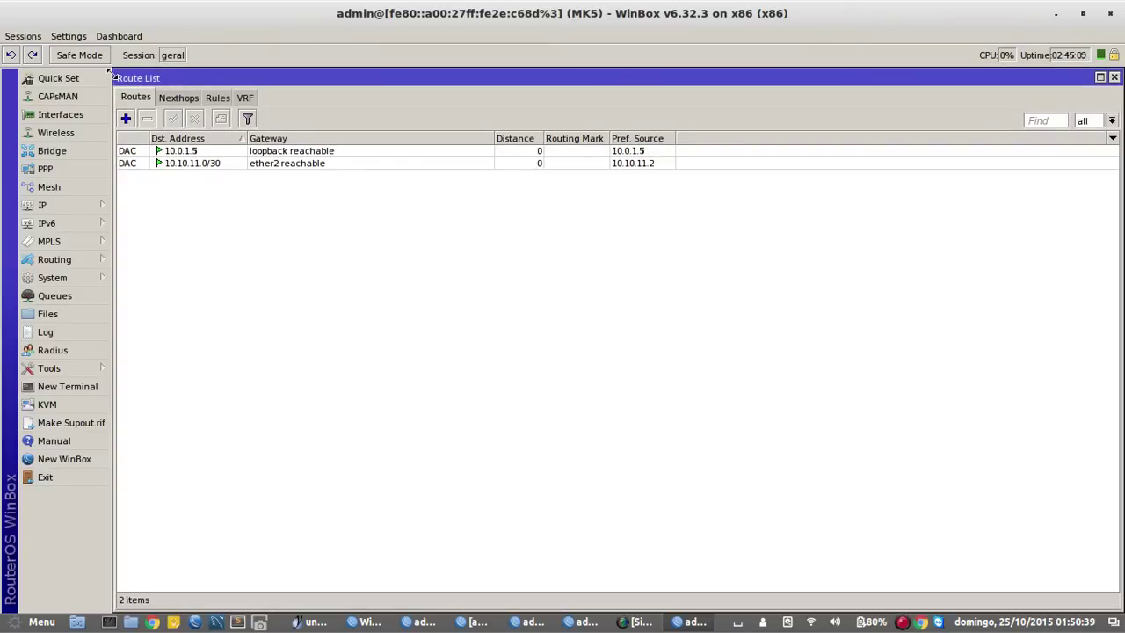
{"action": "double_click", "coordinate": [121, 76]}
{"action": "left_click_drag", "start_coordinate": [205, 192], "coordinate": [468, 382]}
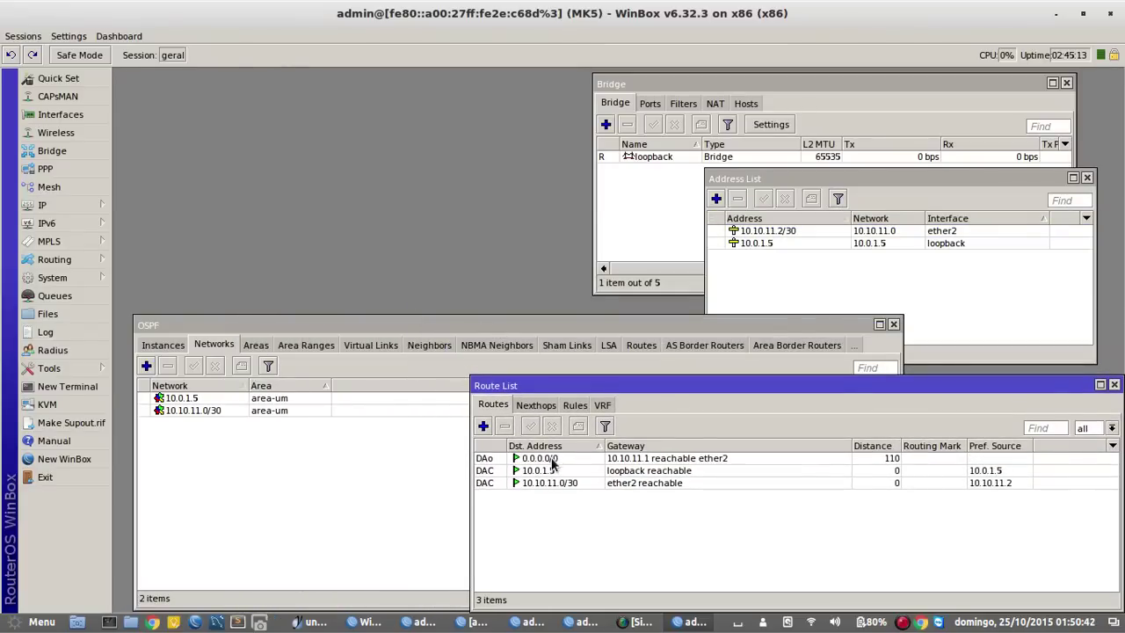
Examine the default route 0.0.0.0/0 in MK5's route list, including its flags and gateway.
{"action": "left_click", "coordinate": [549, 459]}
{"action": "left_click", "coordinate": [522, 524]}
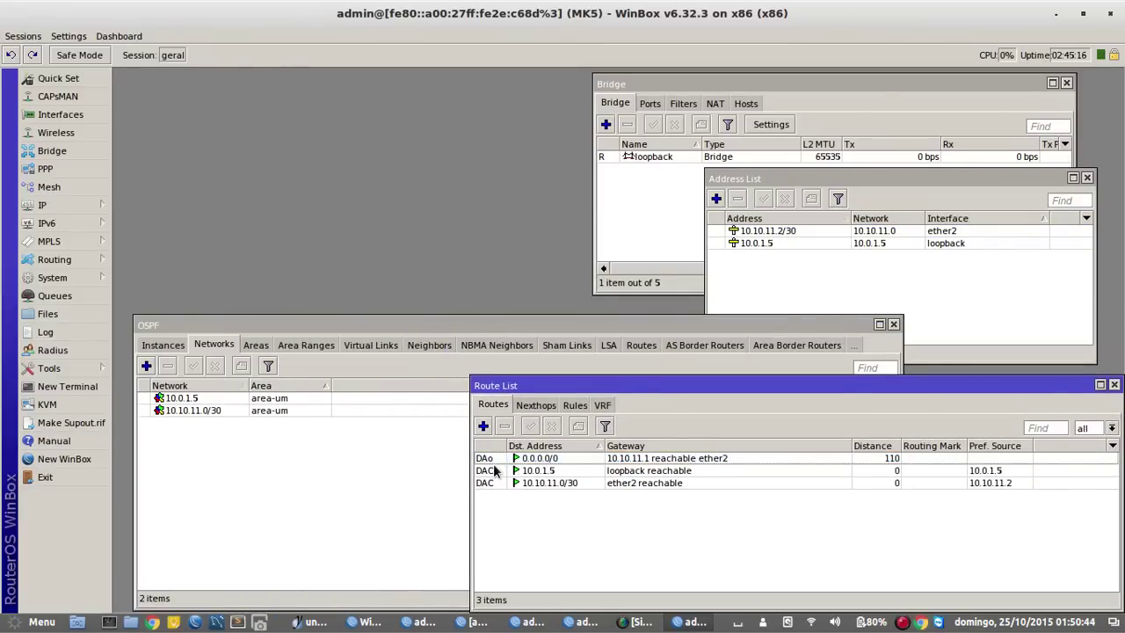
{"action": "mouse_move", "coordinate": [494, 466]}
{"action": "left_click", "coordinate": [586, 458]}
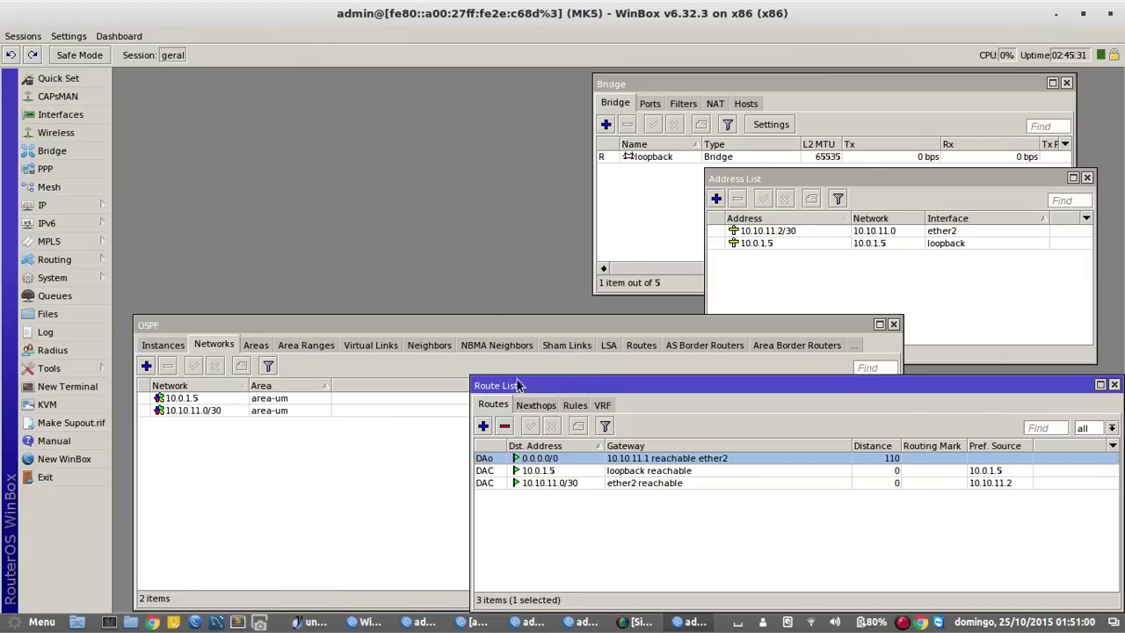
{"action": "left_click", "coordinate": [649, 546]}
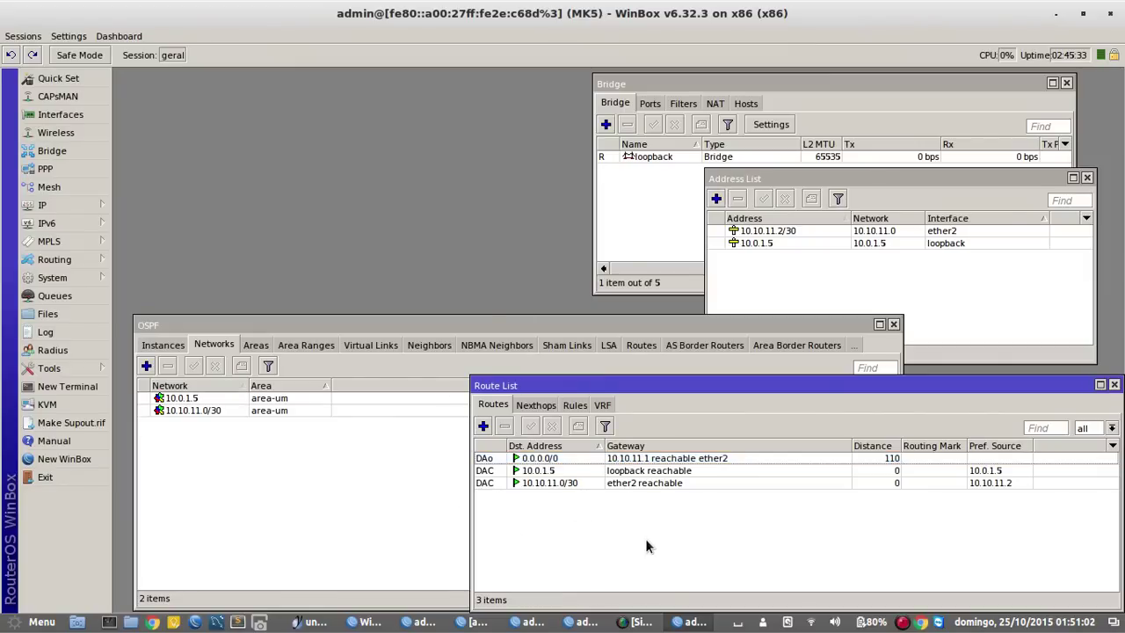
{"action": "left_click", "coordinate": [546, 458]}
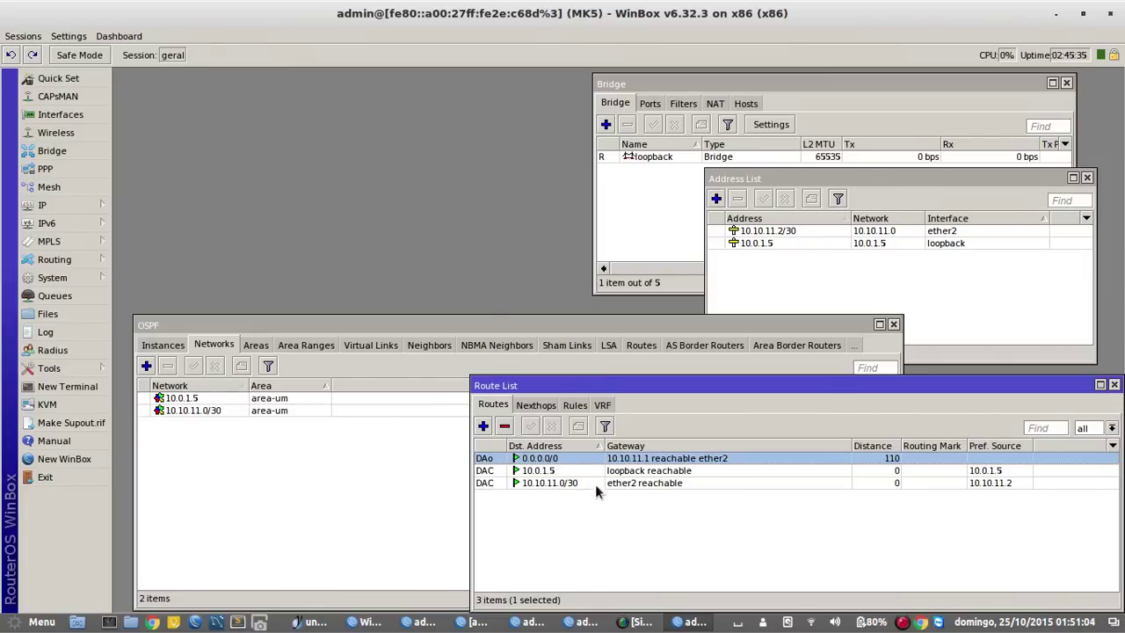
{"action": "left_click", "coordinate": [621, 554]}
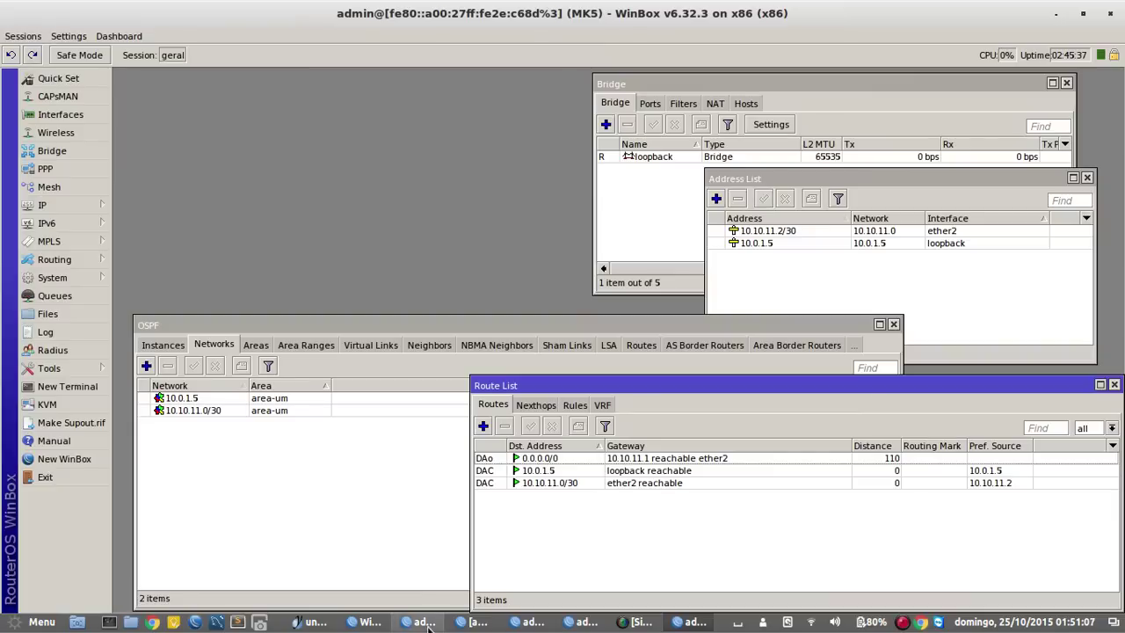
Connect to router MK6 from the WinBox neighbors list and dismiss its software key notice.
{"action": "left_click", "coordinate": [360, 622]}
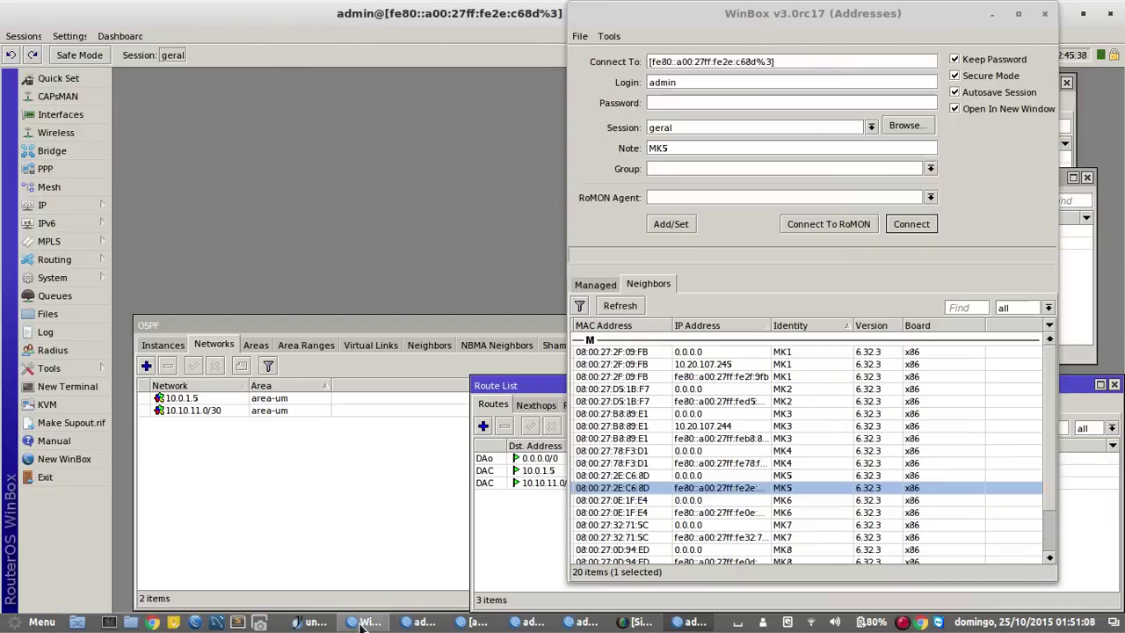
{"action": "left_click", "coordinate": [707, 513]}
{"action": "left_click", "coordinate": [917, 226]}
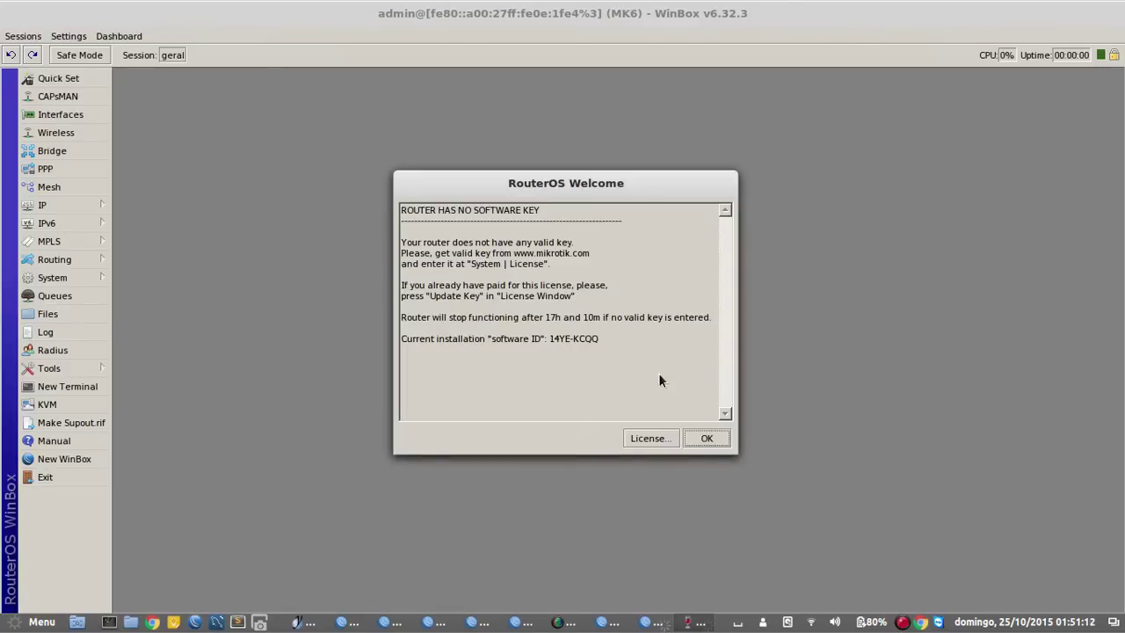
{"action": "left_click", "coordinate": [708, 437]}
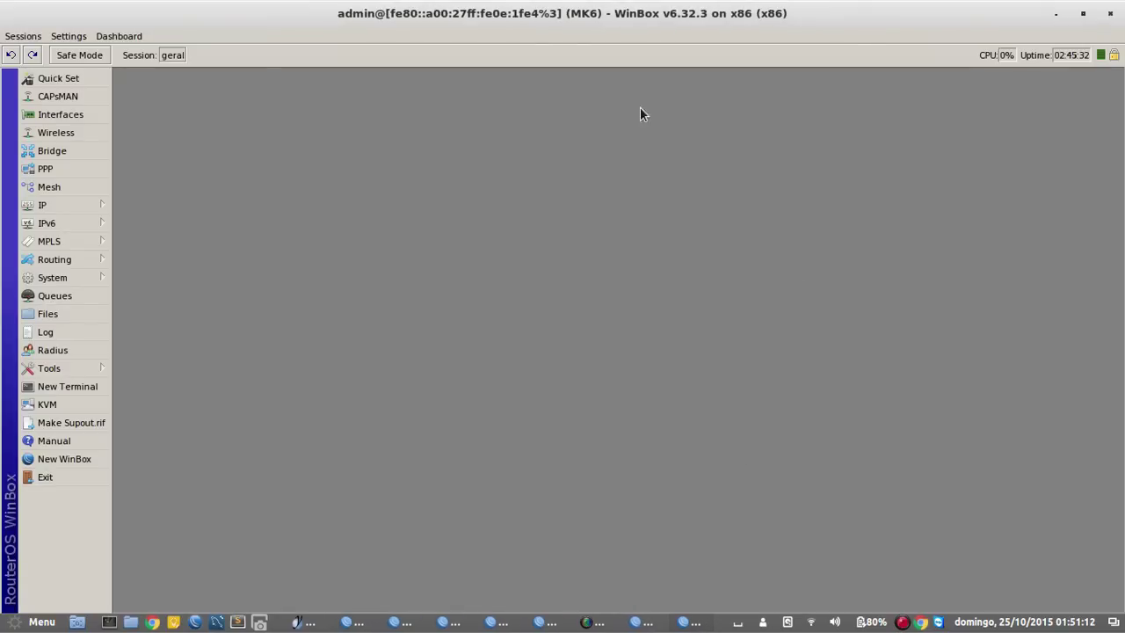
Create a bridge interface named loopback on MK6.
{"action": "left_click", "coordinate": [72, 154]}
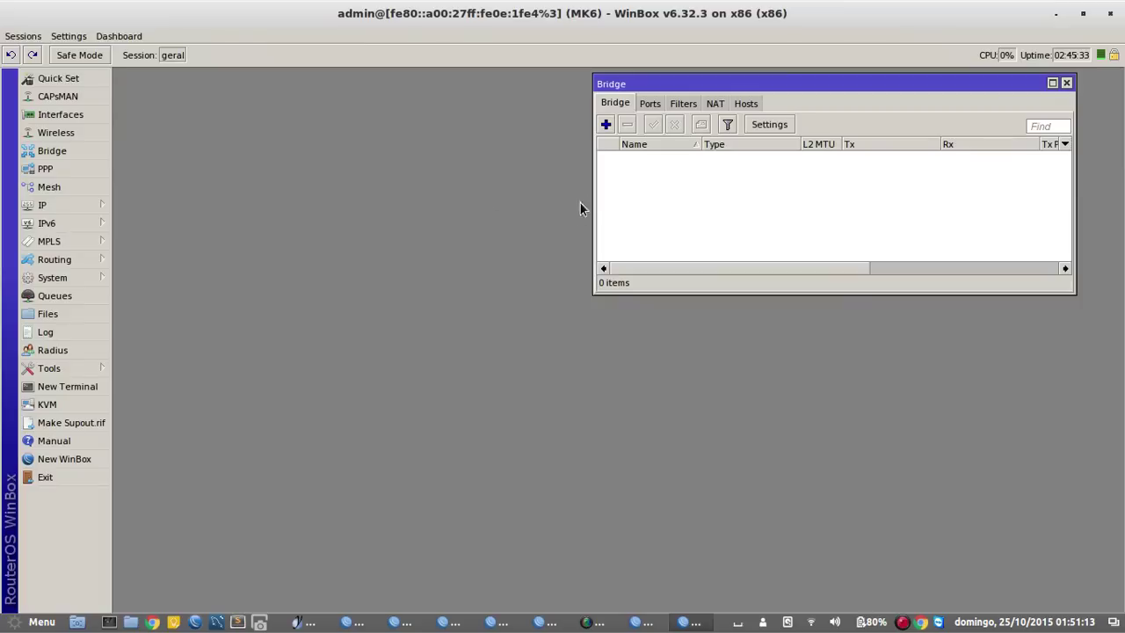
{"action": "left_click", "coordinate": [606, 124]}
{"action": "key", "text": "BackSpace"}
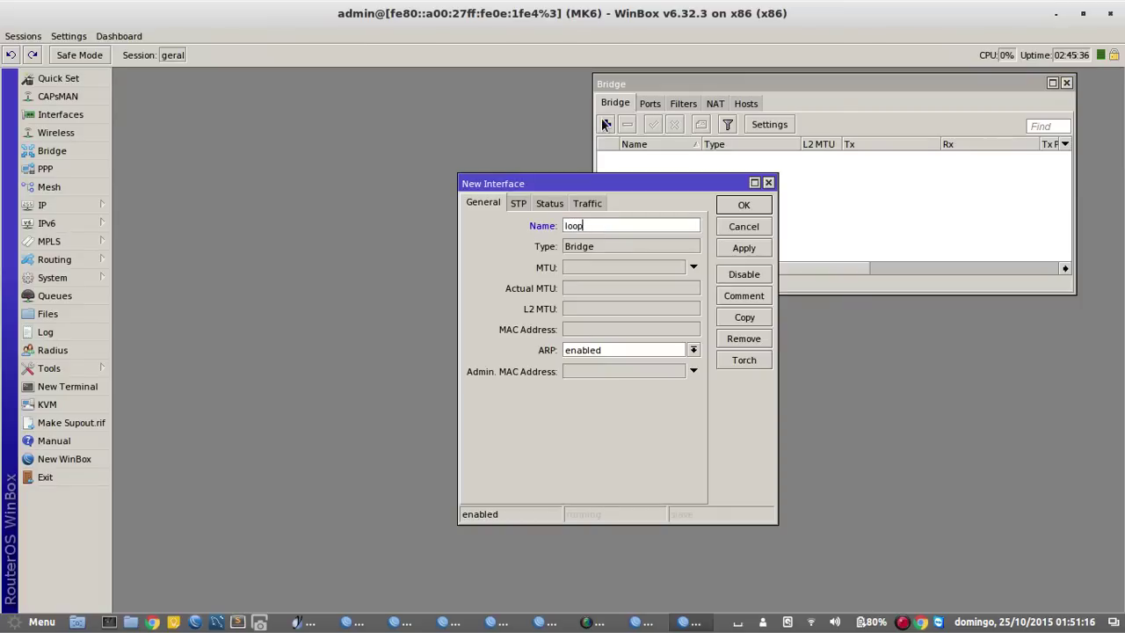
{"action": "type", "text": "loopback"}
{"action": "left_click", "coordinate": [743, 206]}
Add the IP address 10.0.2.6 to MK6's loopback interface.
{"action": "left_click", "coordinate": [86, 204]}
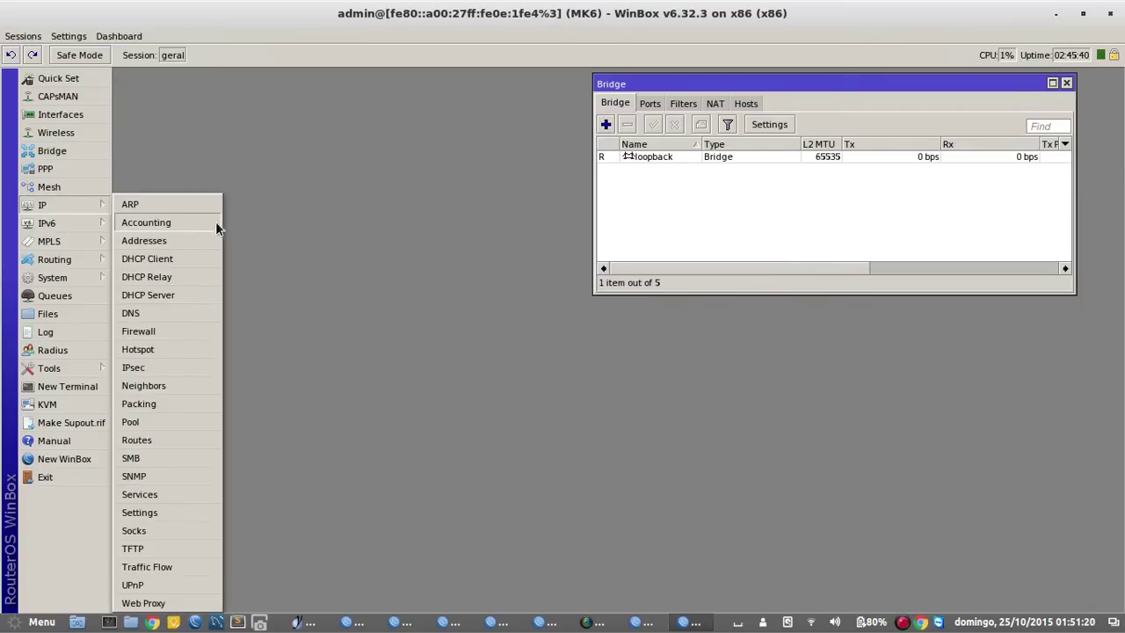
{"action": "left_click", "coordinate": [193, 241]}
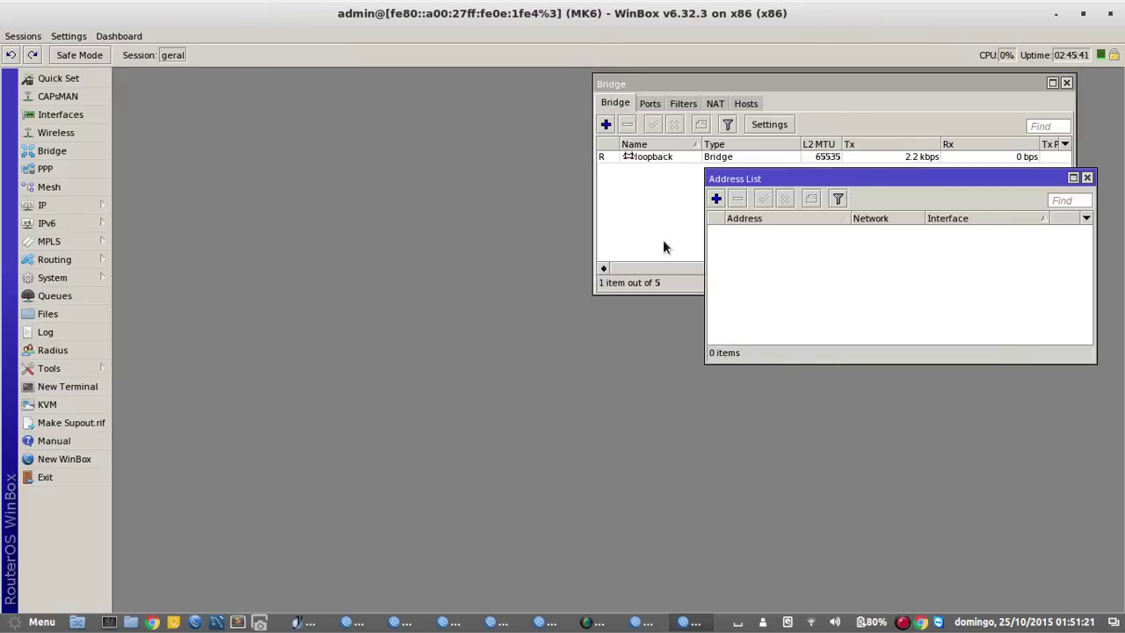
{"action": "left_click", "coordinate": [716, 200]}
{"action": "type", "text": "10"}
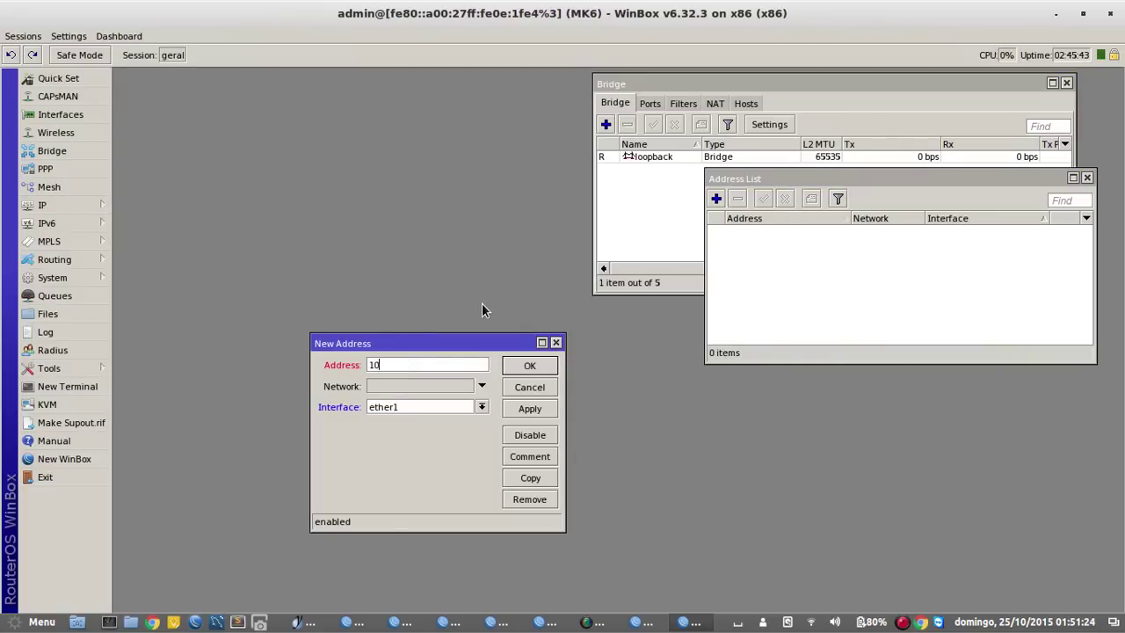
{"action": "type", "text": ".0.2.6"}
{"action": "left_click", "coordinate": [462, 406]}
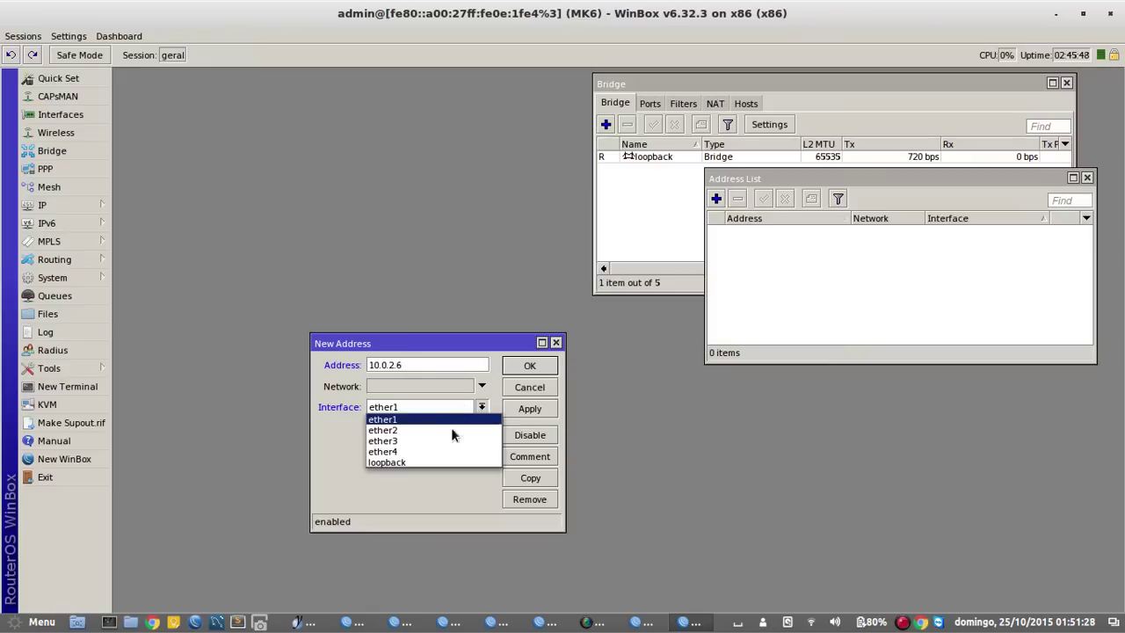
{"action": "left_click", "coordinate": [434, 461]}
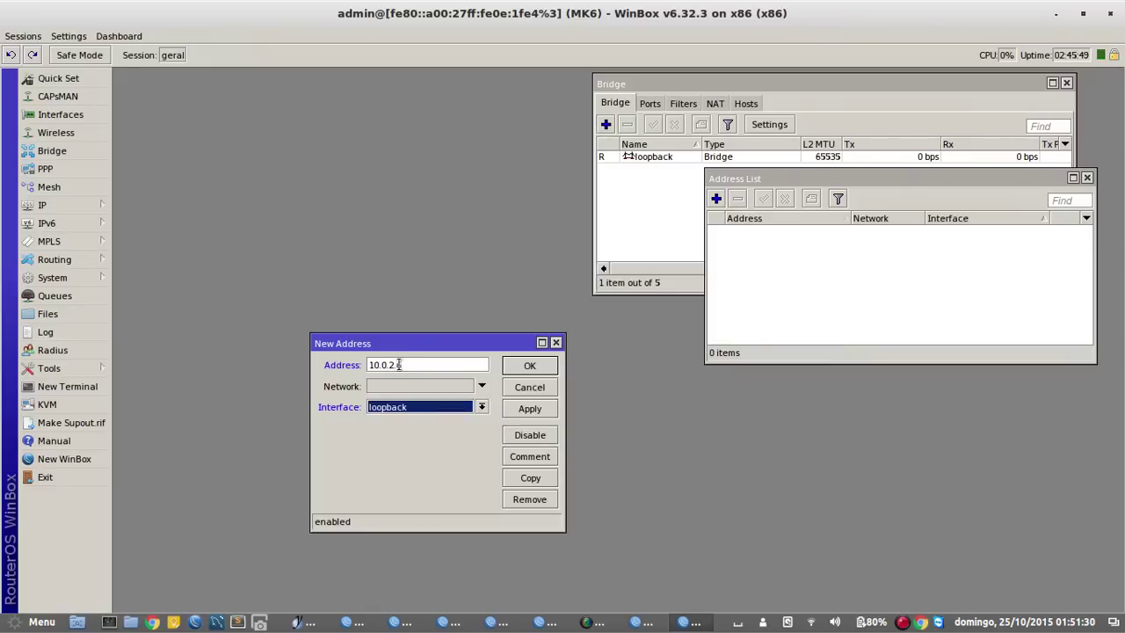
{"action": "left_click", "coordinate": [530, 368]}
Add the IP address 10.10.12.2/30 to MK6's ether2 interface.
{"action": "left_click", "coordinate": [717, 199]}
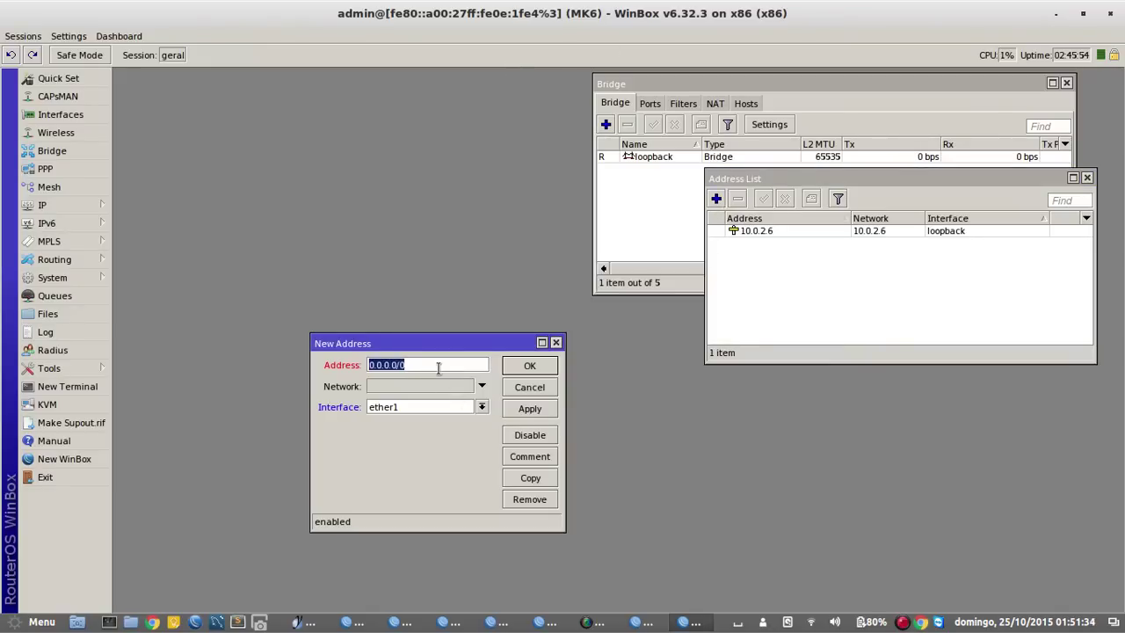
{"action": "left_click_drag", "start_coordinate": [438, 368], "coordinate": [261, 348]}
{"action": "type", "text": "10.10.12"}
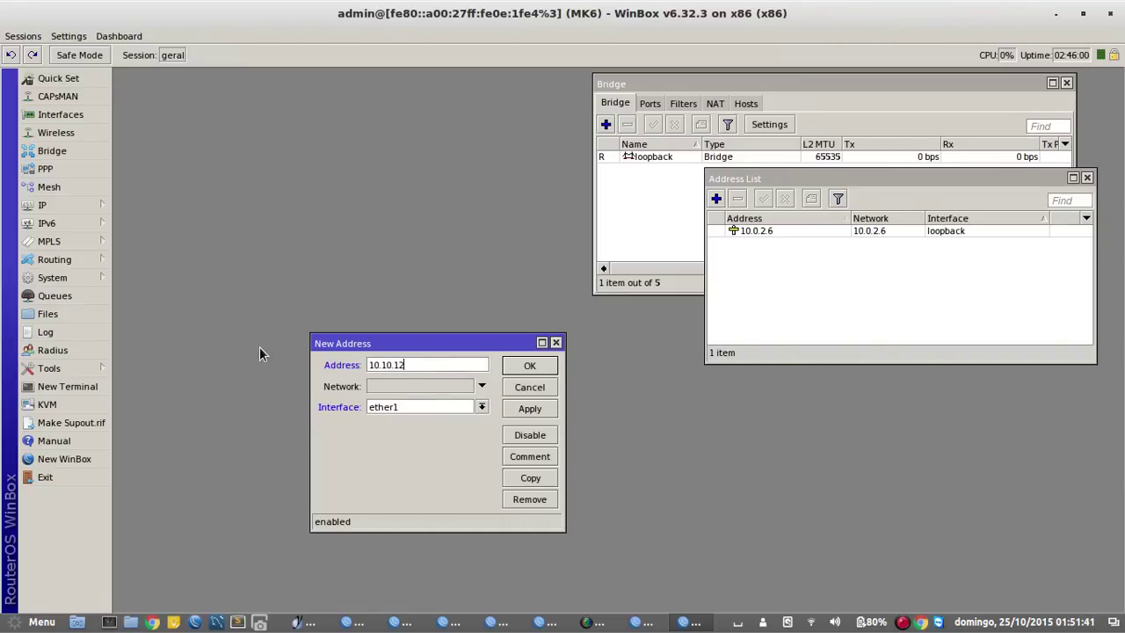
{"action": "type", "text": ".2/30"}
{"action": "left_click", "coordinate": [400, 409]}
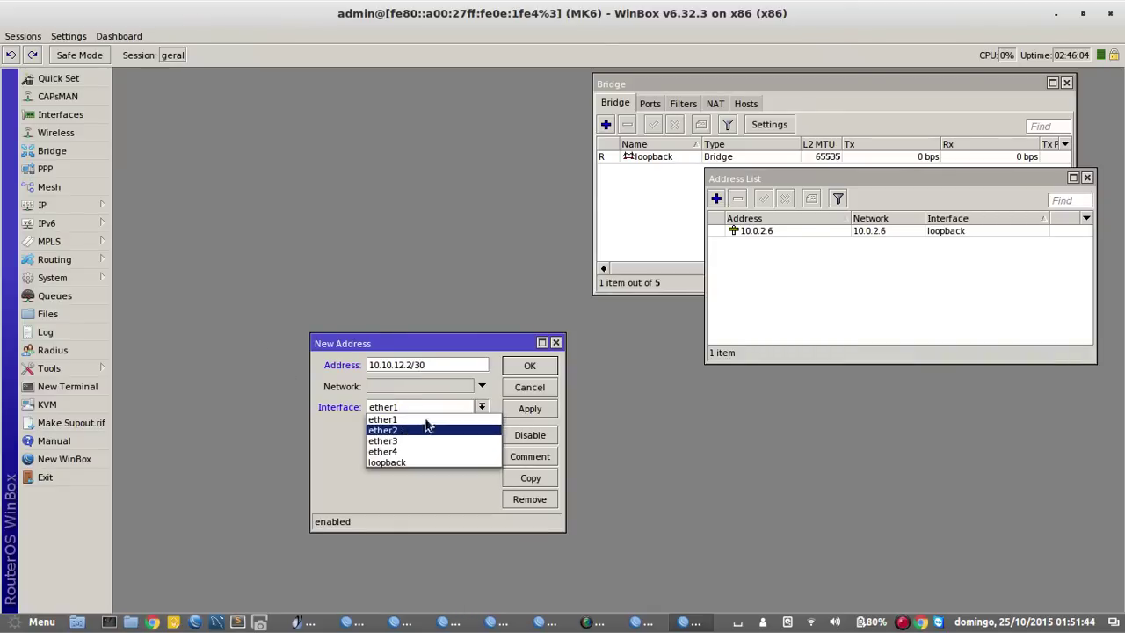
{"action": "left_click", "coordinate": [422, 429]}
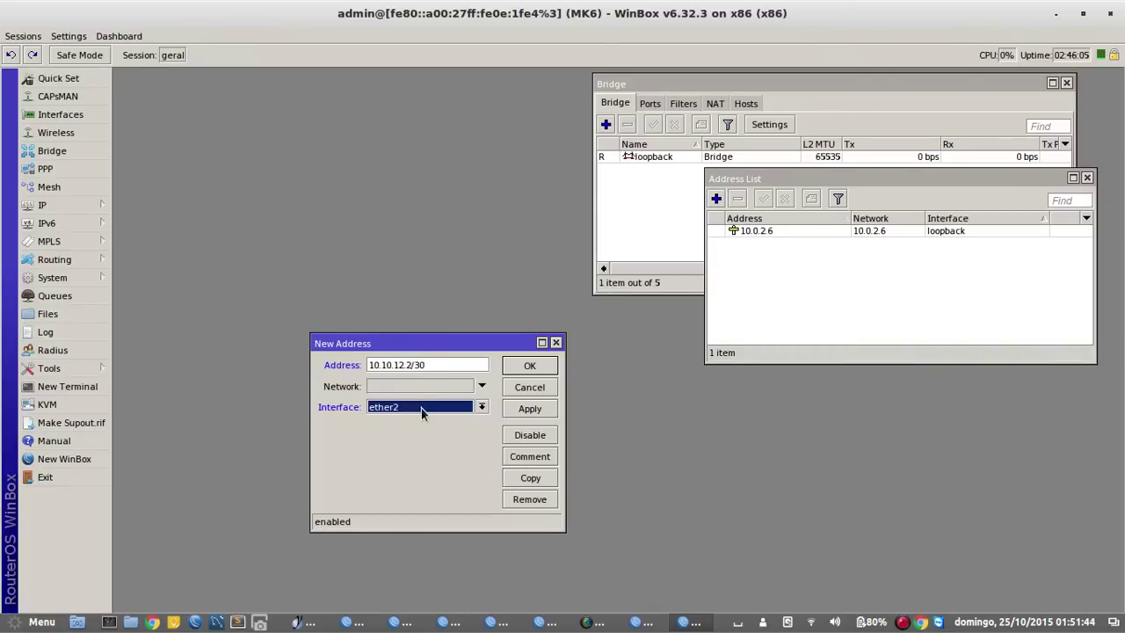
{"action": "left_click", "coordinate": [533, 367]}
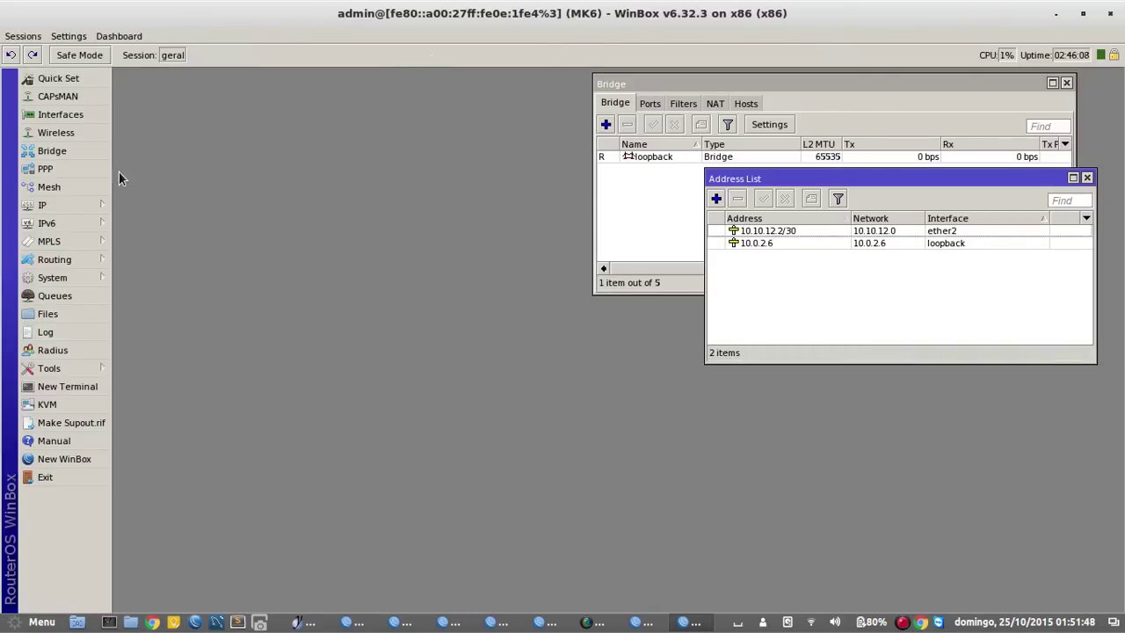
Set the router ID of MK6's default OSPF instance to 10.0.2.6.
{"action": "left_click", "coordinate": [84, 256]}
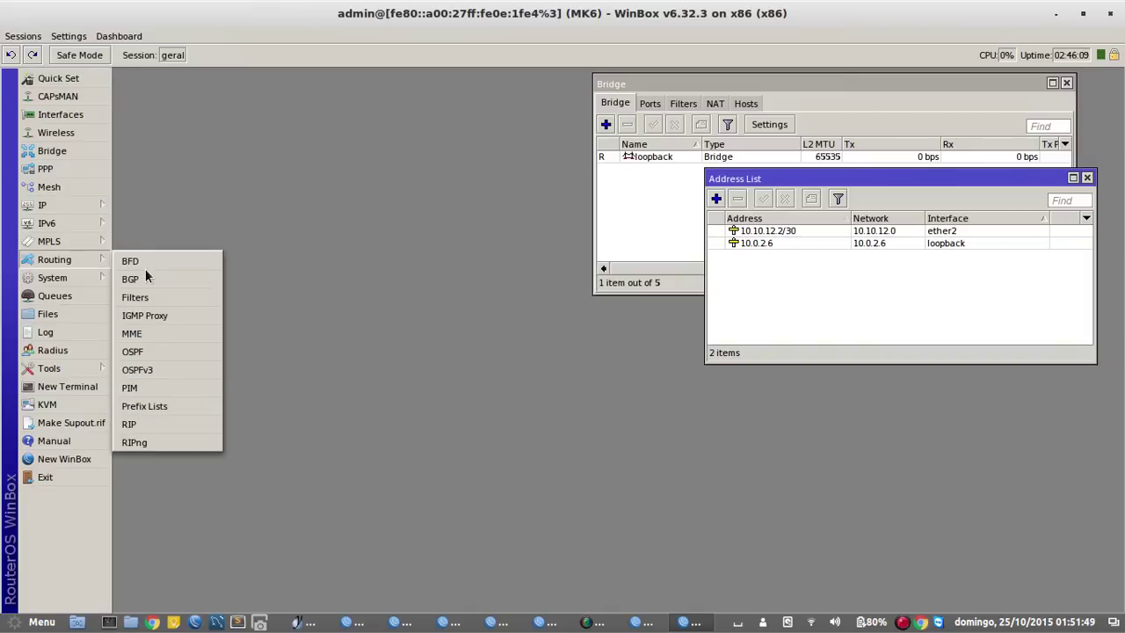
{"action": "left_click", "coordinate": [134, 351]}
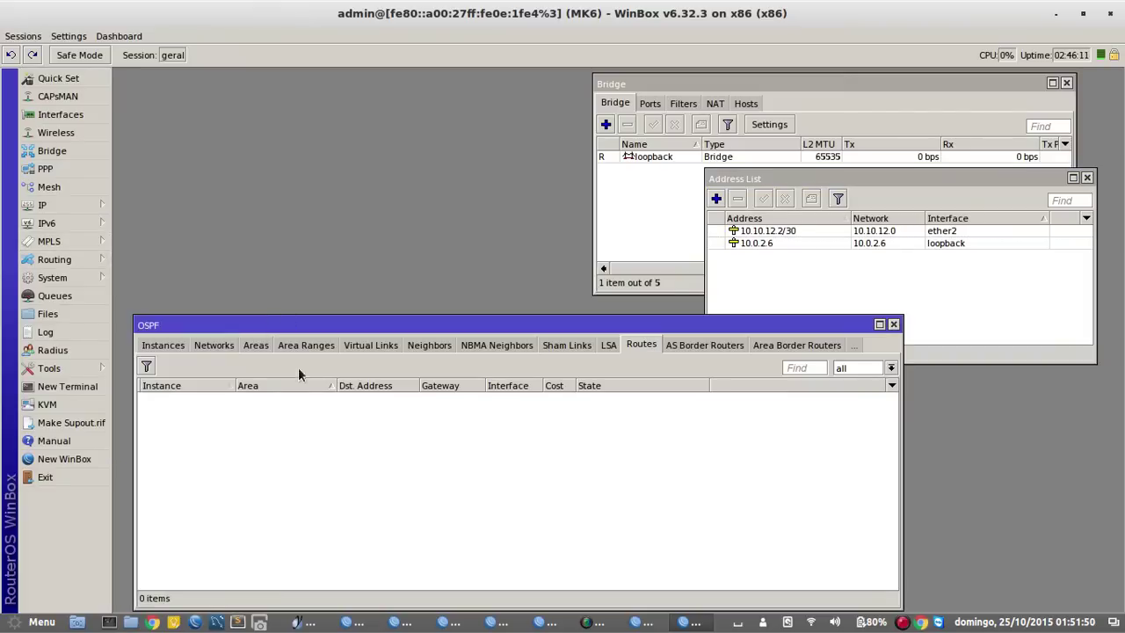
{"action": "left_click", "coordinate": [166, 345]}
{"action": "double_click", "coordinate": [213, 397]}
{"action": "key", "text": "Tab"}
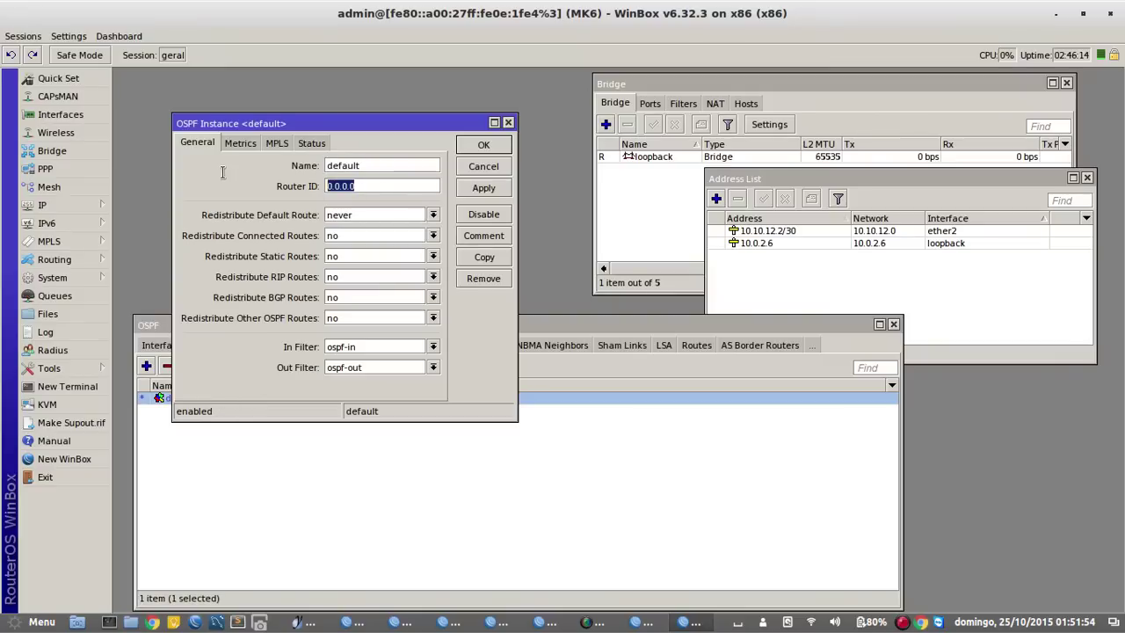
{"action": "type", "text": "10"}
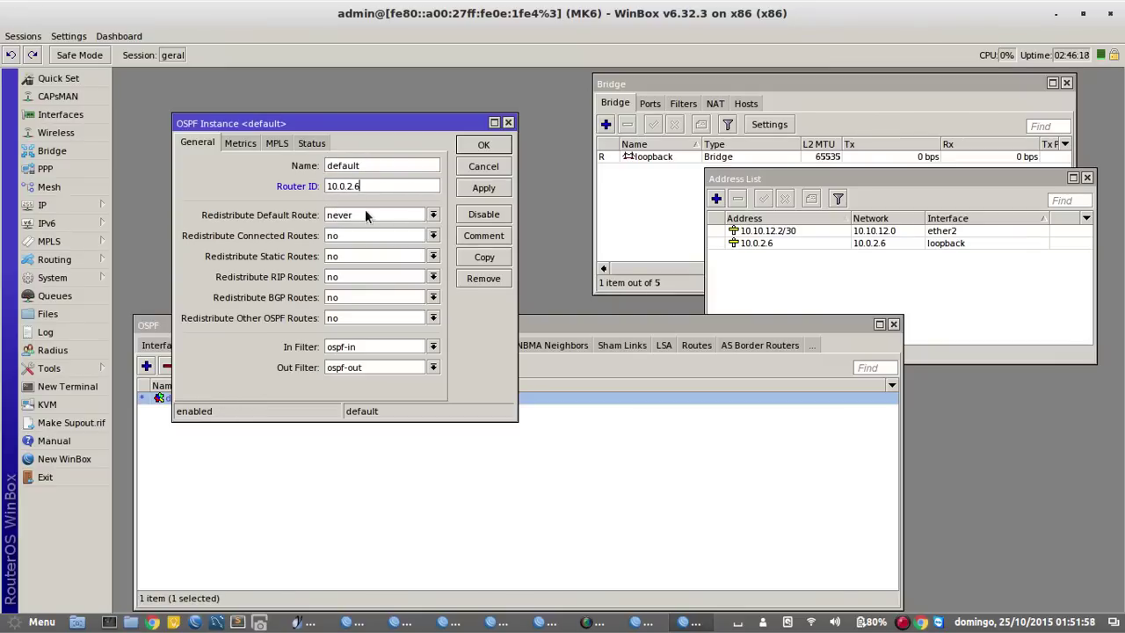
{"action": "left_click", "coordinate": [485, 145]}
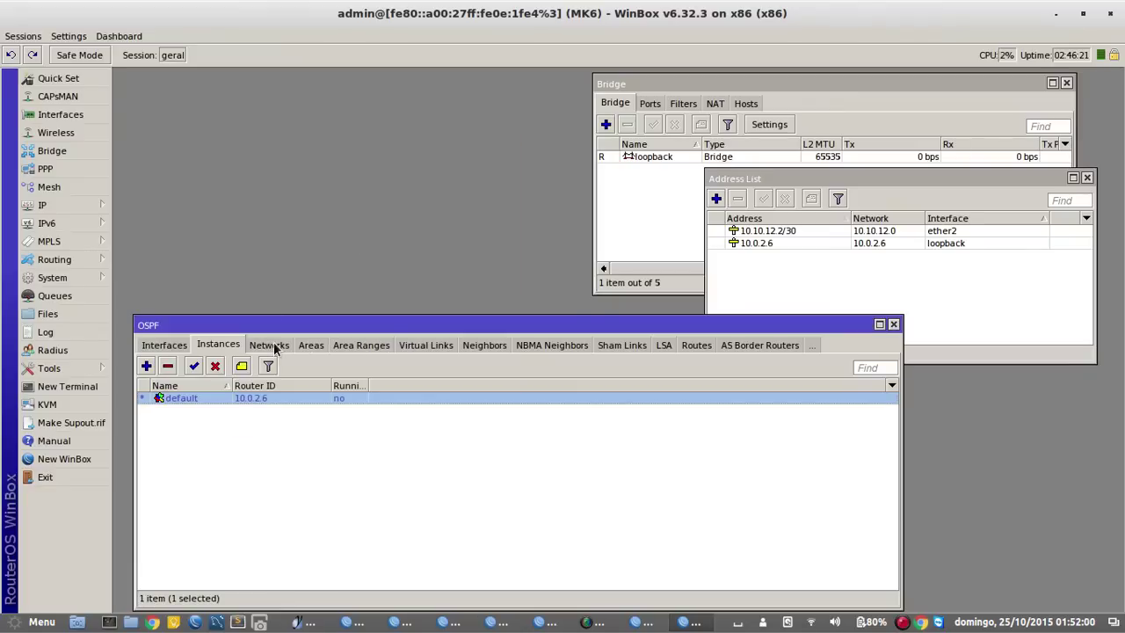
Create the OSPF area area-dois with area ID 0.0.0.2 and type stub, checking the area name in the yEd diagram.
{"action": "left_click", "coordinate": [313, 346]}
{"action": "left_click", "coordinate": [146, 365]}
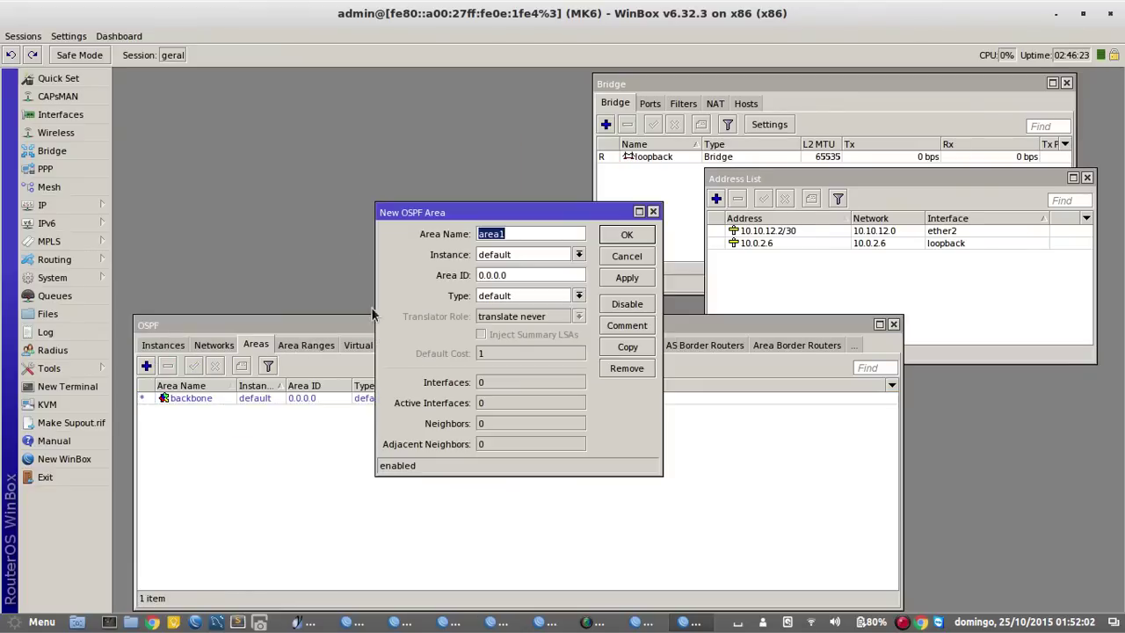
{"action": "left_click", "coordinate": [545, 232]}
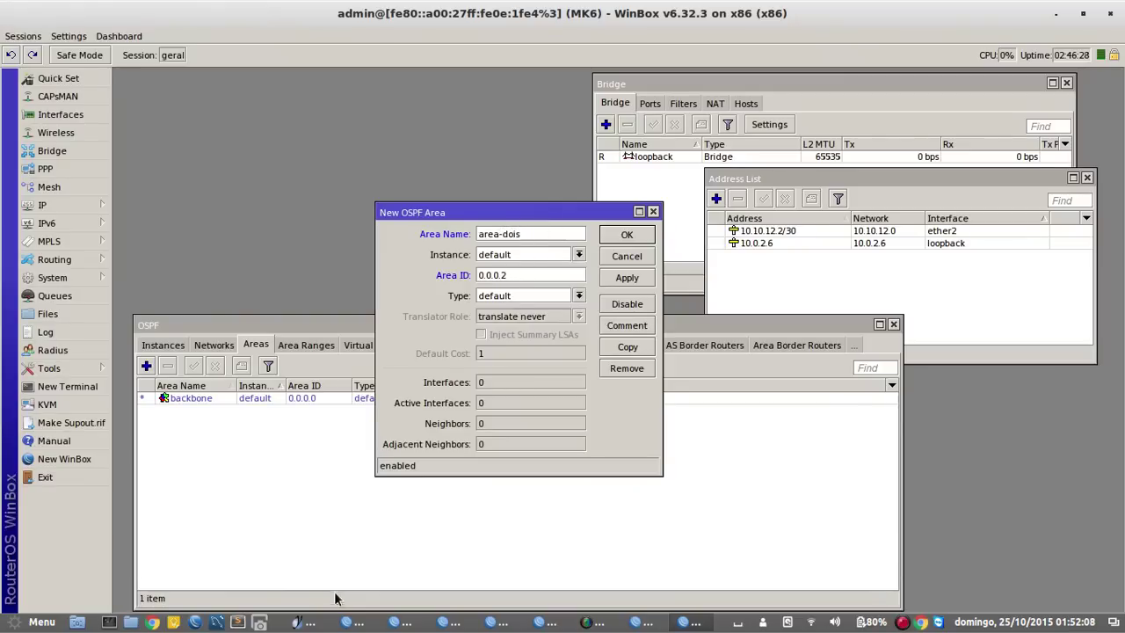
{"action": "left_click", "coordinate": [304, 622]}
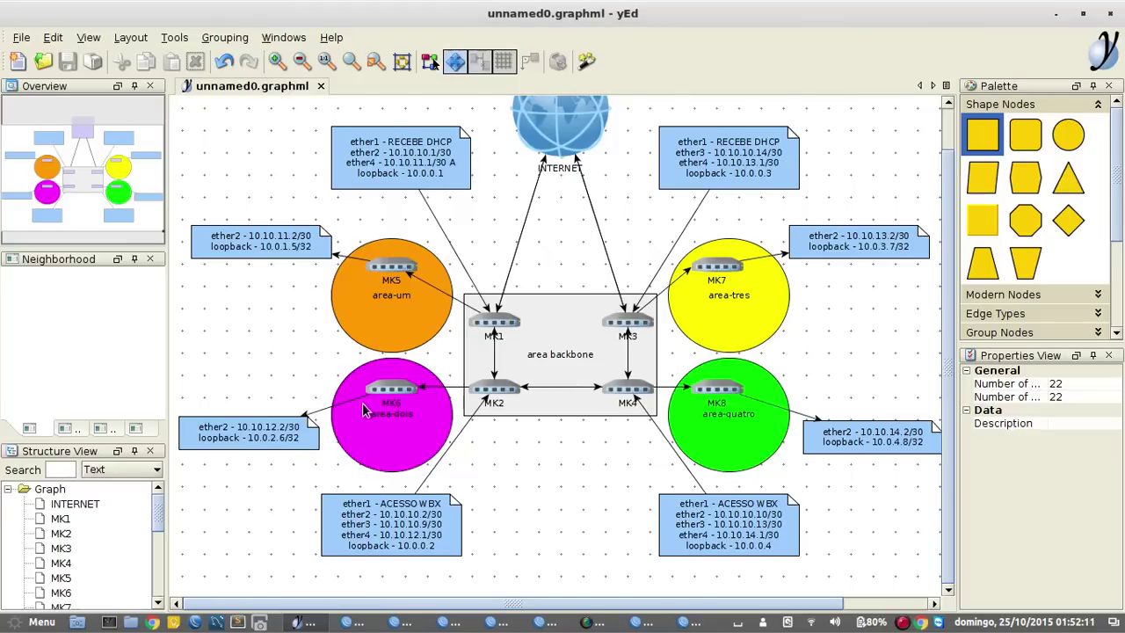
{"action": "left_click", "coordinate": [686, 622]}
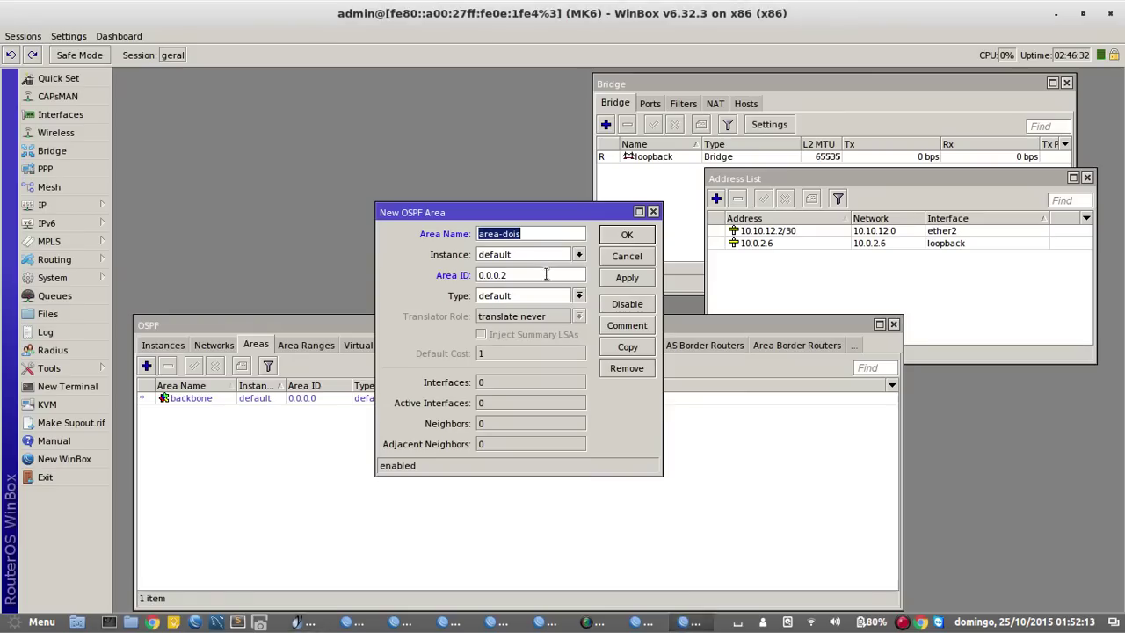
{"action": "left_click", "coordinate": [543, 296]}
{"action": "left_click", "coordinate": [532, 330]}
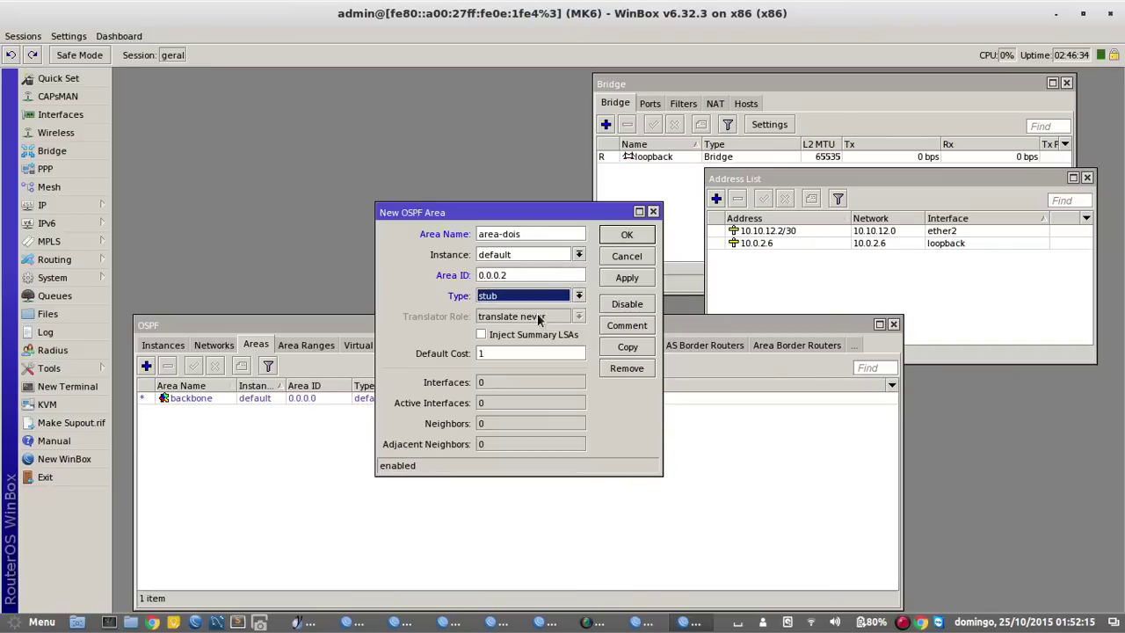
{"action": "left_click", "coordinate": [616, 236]}
{"action": "left_click", "coordinate": [319, 345]}
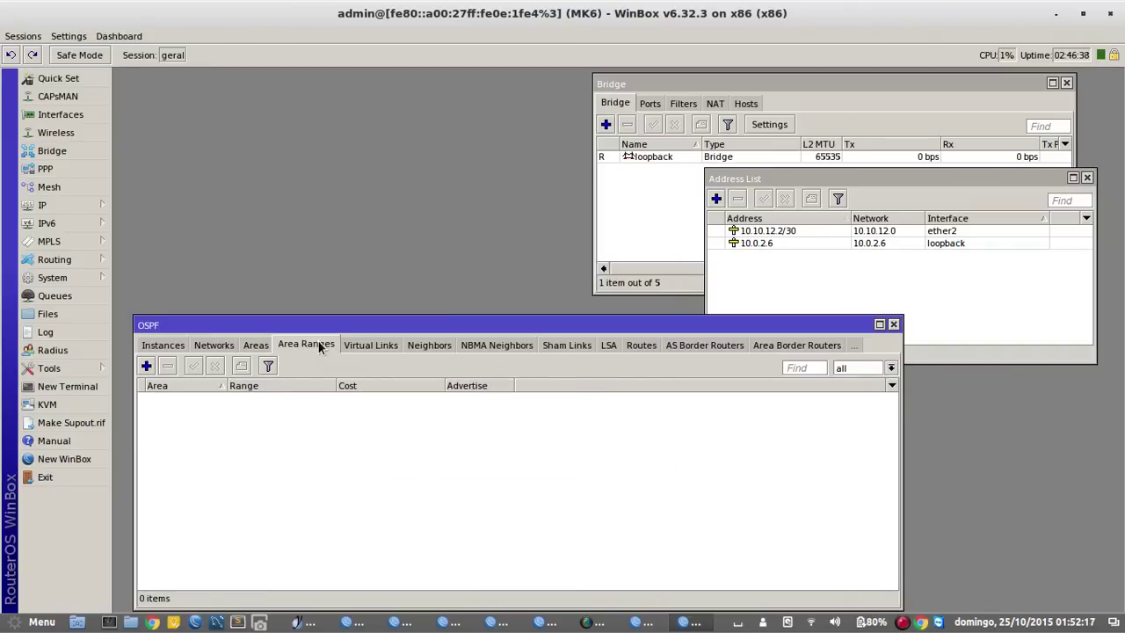
{"action": "left_click", "coordinate": [254, 346]}
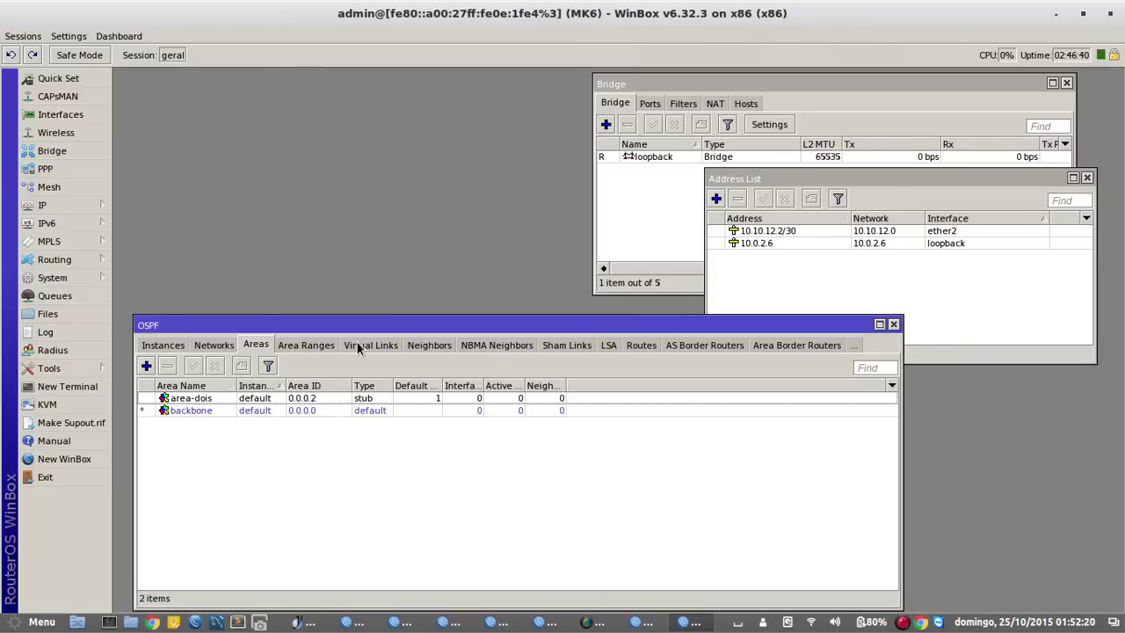
Add the OSPF network 10.10.12.0/30 to area-dois on MK6.
{"action": "left_click", "coordinate": [214, 346]}
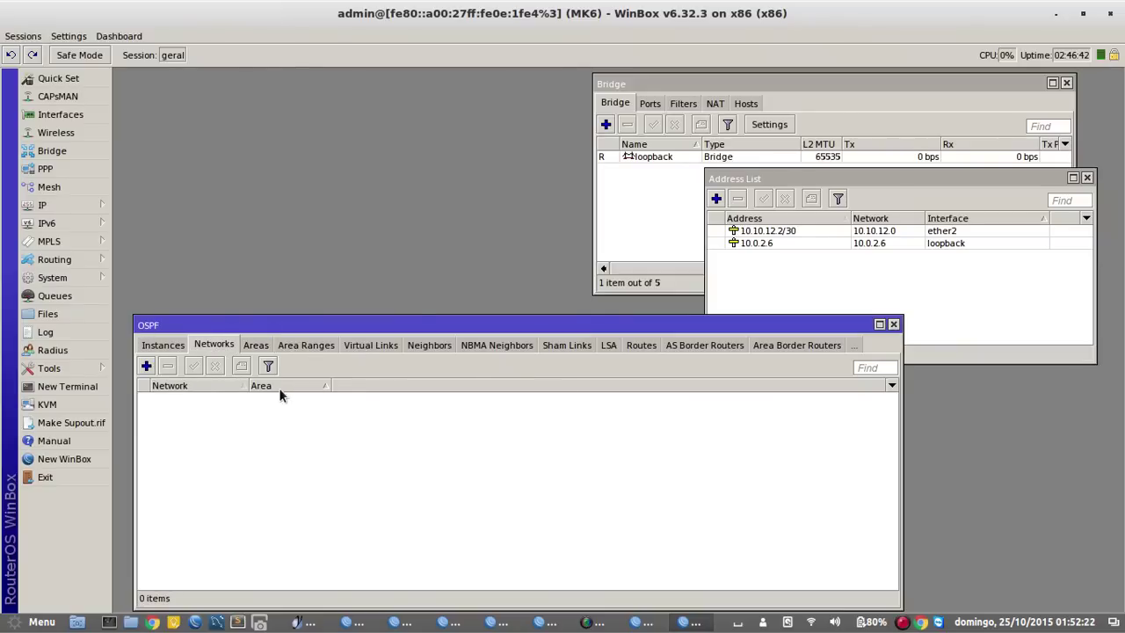
{"action": "left_click", "coordinate": [146, 366]}
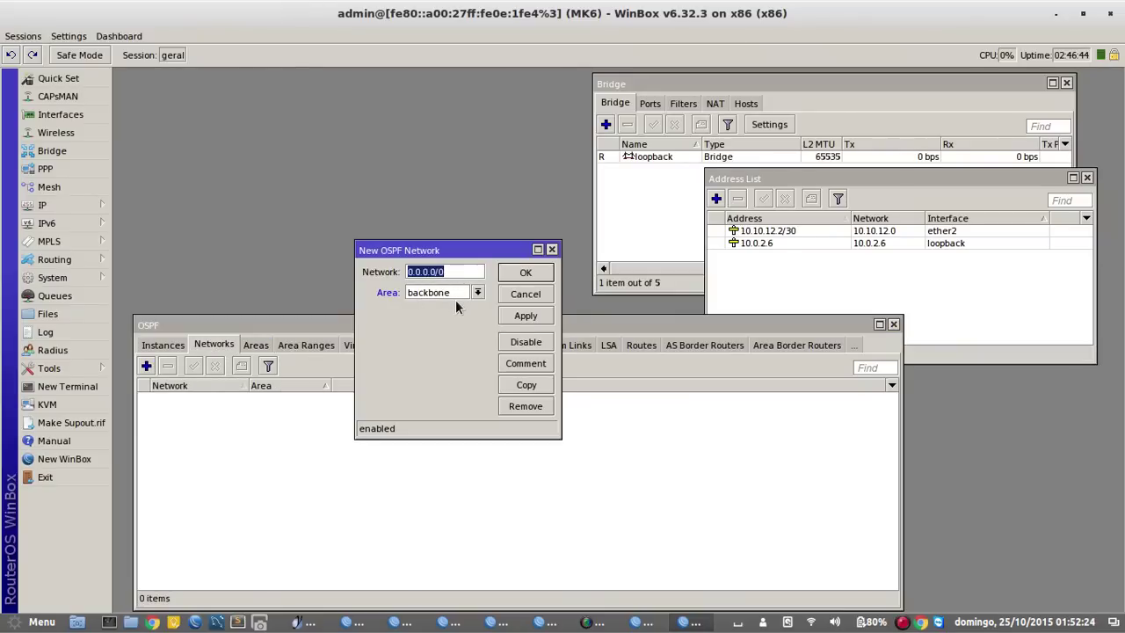
{"action": "left_click", "coordinate": [452, 294]}
{"action": "left_click", "coordinate": [454, 292]}
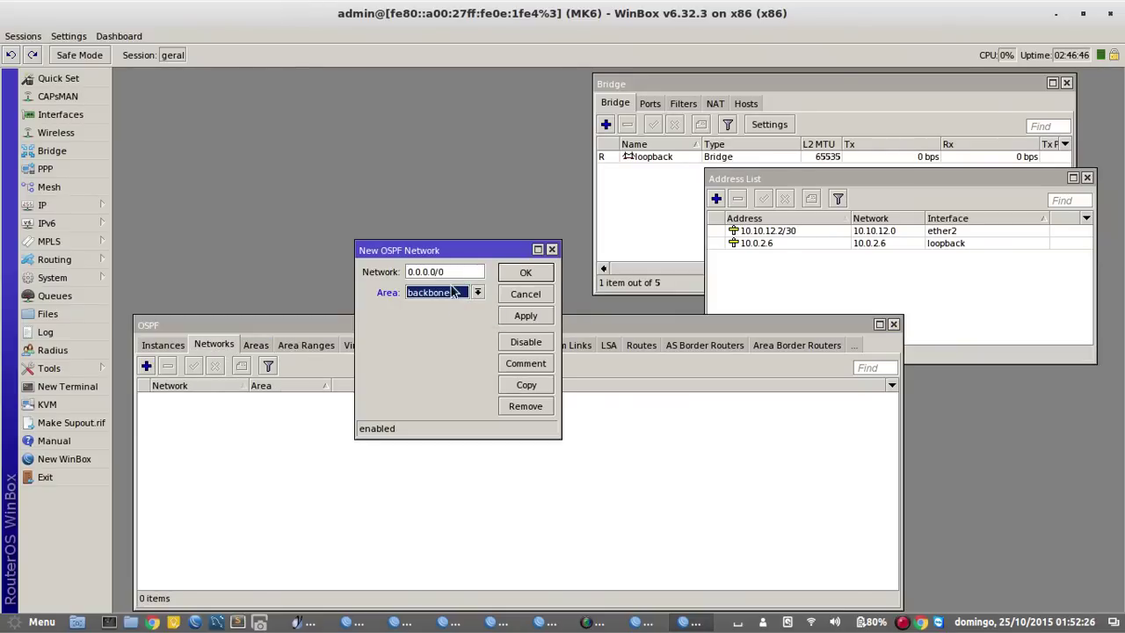
{"action": "left_click_drag", "start_coordinate": [455, 271], "coordinate": [317, 276]}
{"action": "type", "text": "10"}
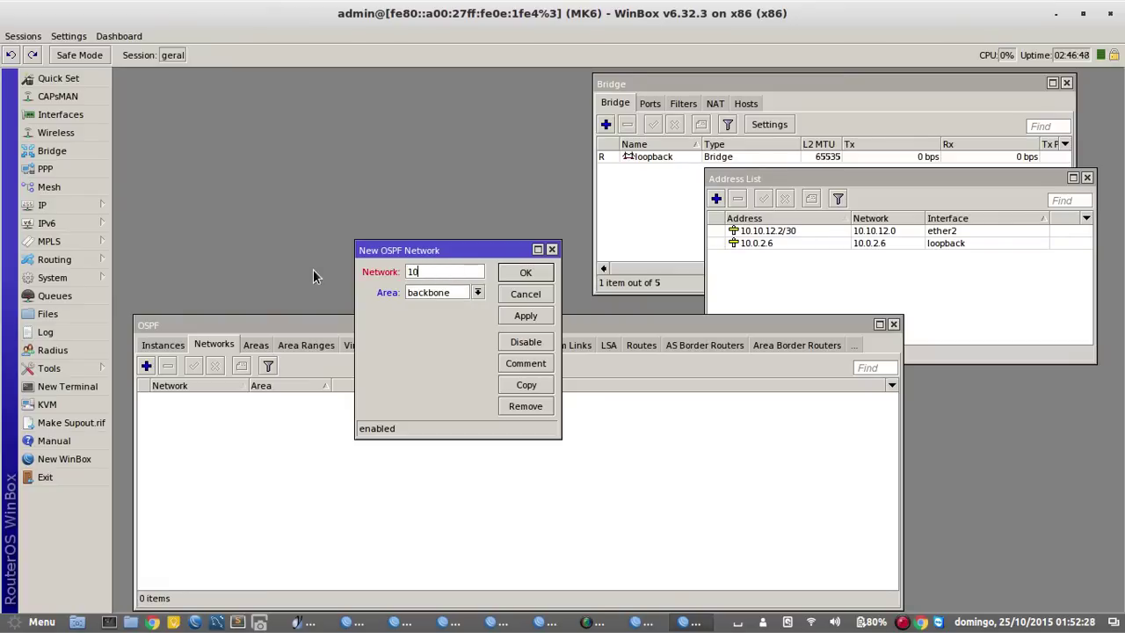
{"action": "type", "text": ".10.12.0/24"}
{"action": "key", "text": "BackSpace"}
{"action": "type", "text": "30"}
{"action": "left_click", "coordinate": [453, 292]}
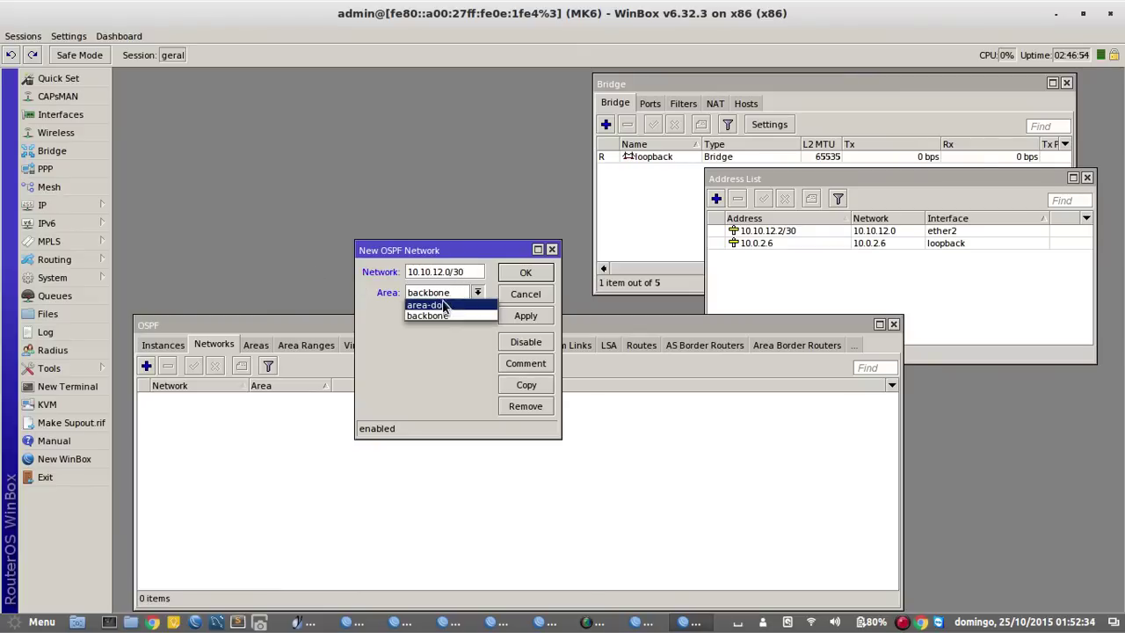
{"action": "left_click", "coordinate": [448, 313]}
{"action": "left_click", "coordinate": [524, 272]}
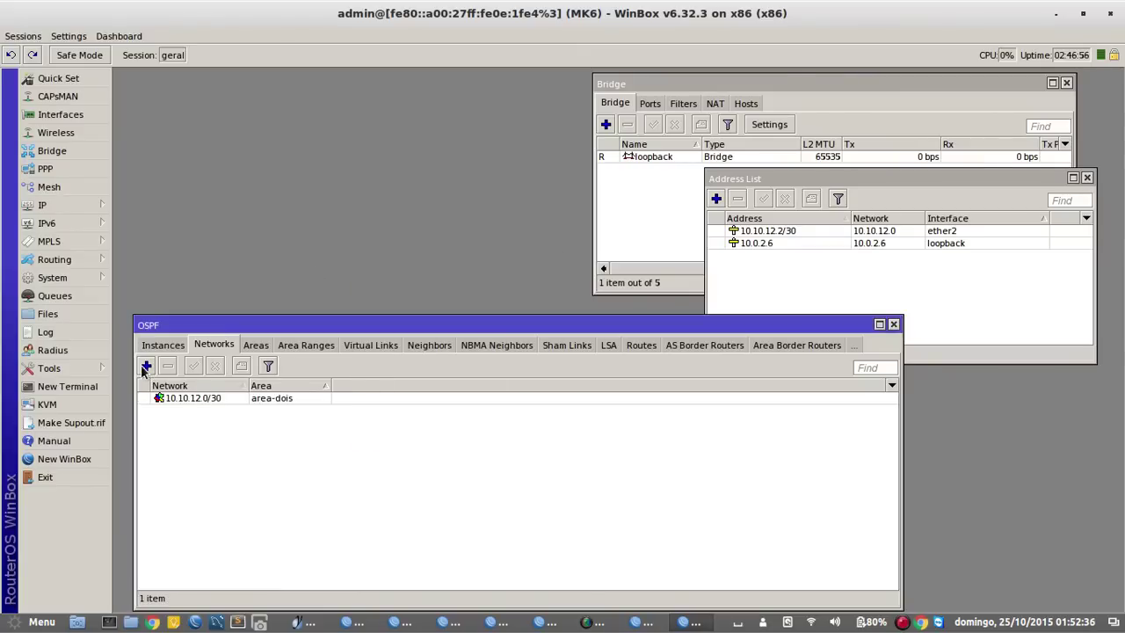
Add MK6's loopback address 10.0.2.6 as an OSPF network in area-dois.
{"action": "left_click", "coordinate": [146, 366]}
{"action": "type", "text": "1"}
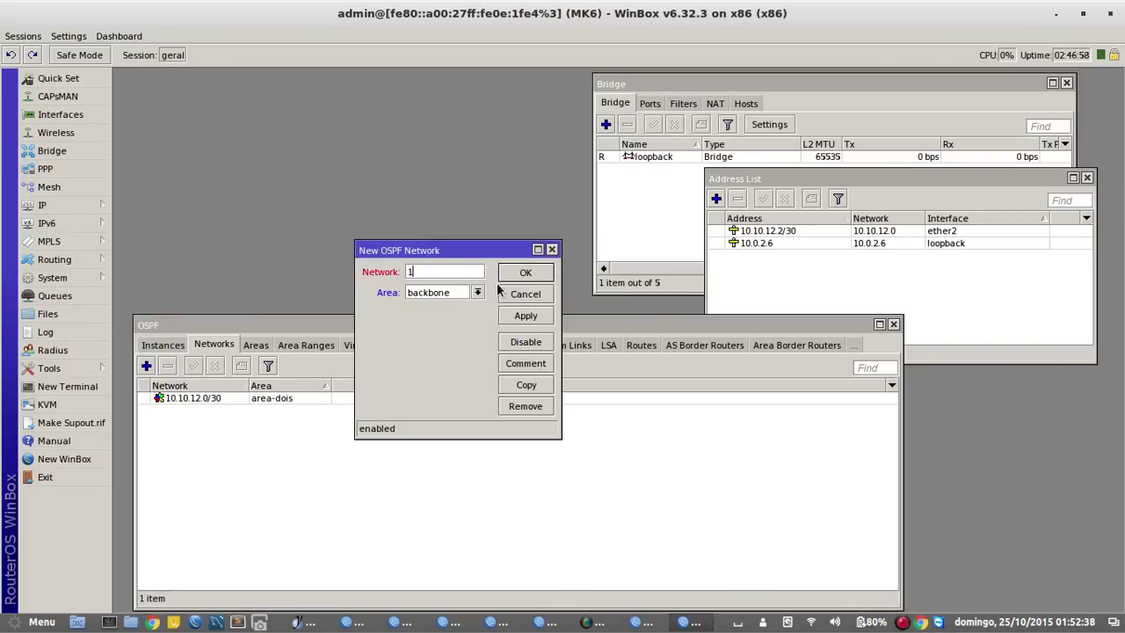
{"action": "type", "text": "0.0.2.6"}
{"action": "left_click", "coordinate": [469, 290]}
{"action": "left_click", "coordinate": [472, 304]}
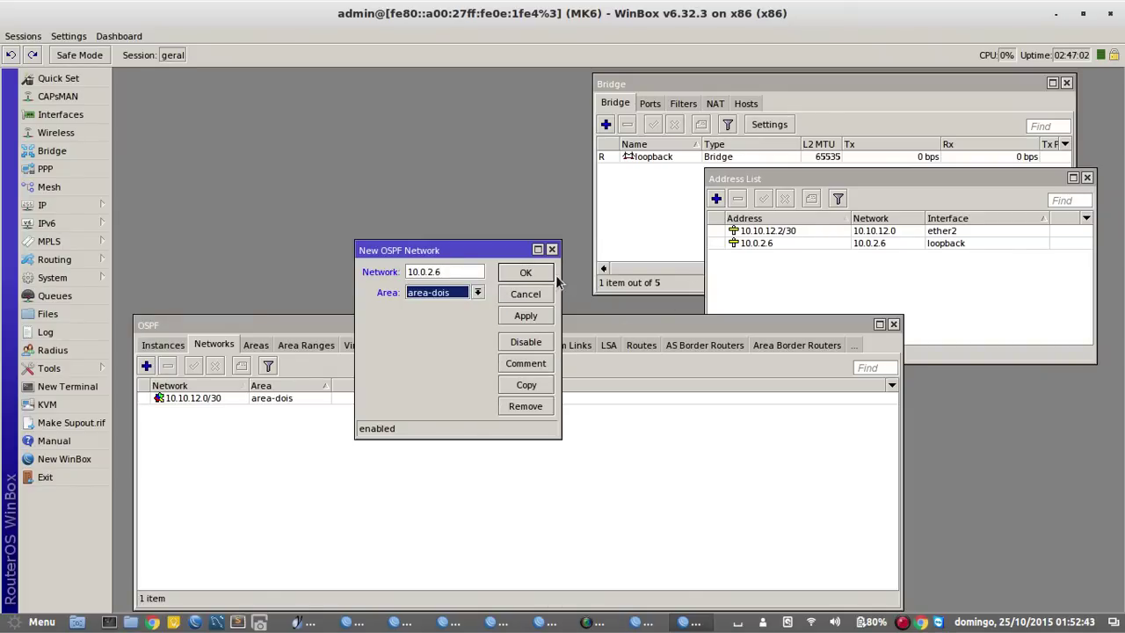
{"action": "left_click", "coordinate": [526, 273]}
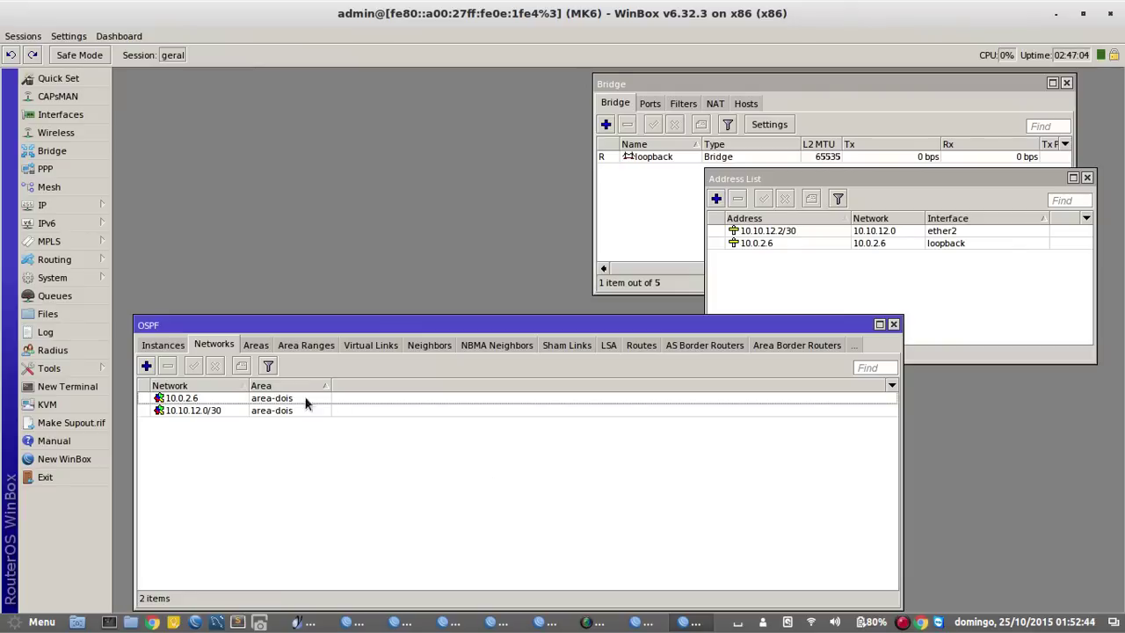
Examine the default route in MK6's route list and shrink the list so it sits above the OSPF networks.
{"action": "left_click", "coordinate": [59, 208]}
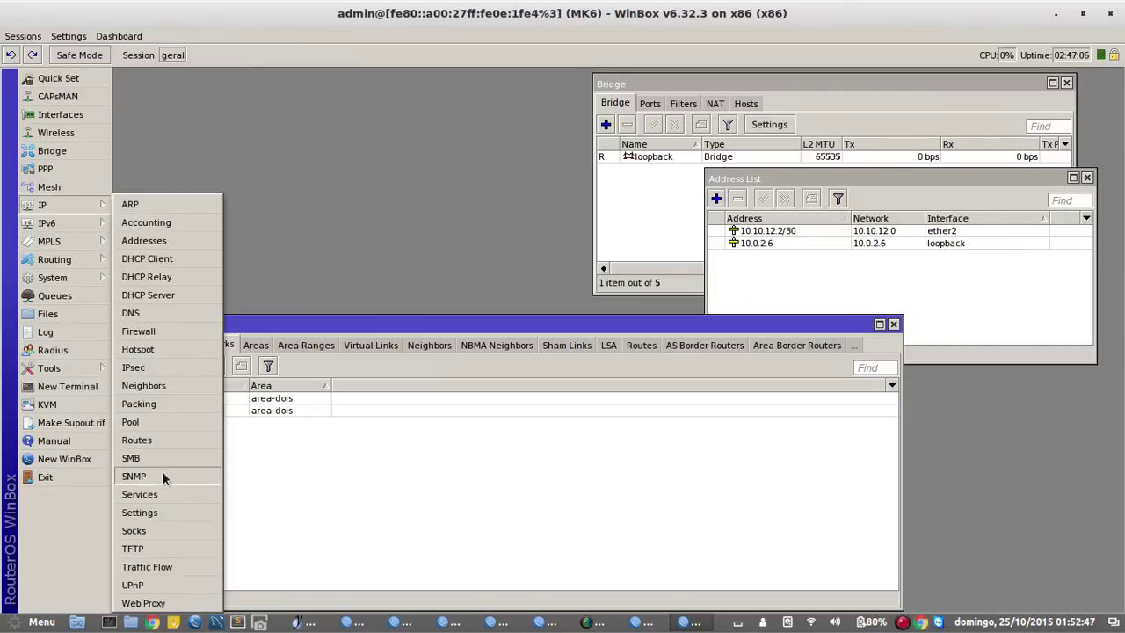
{"action": "left_click", "coordinate": [169, 442]}
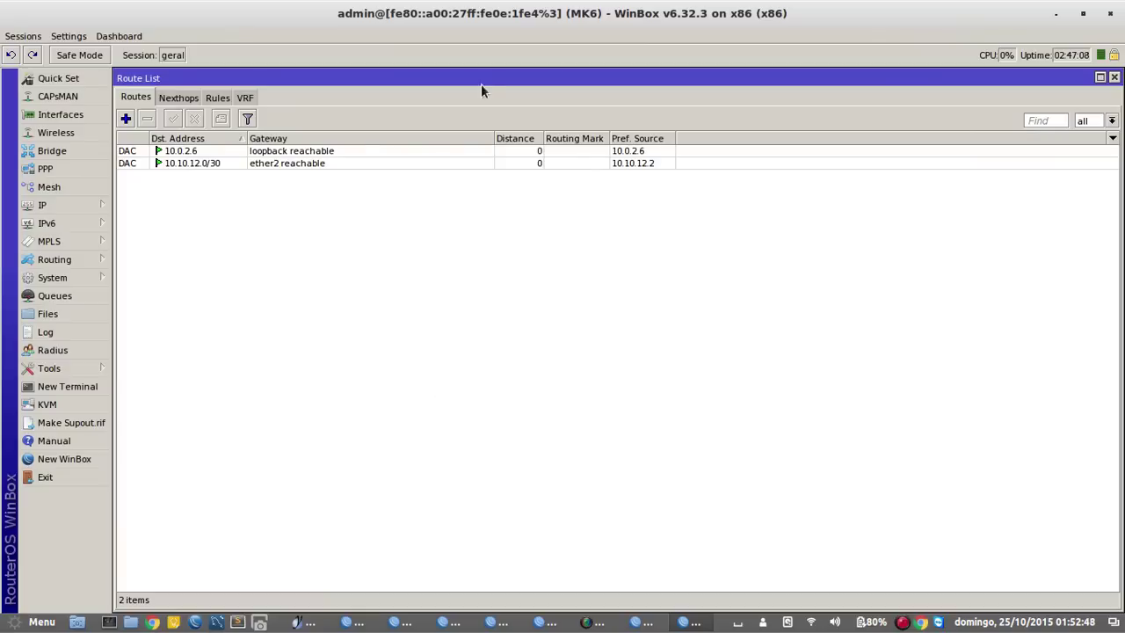
{"action": "left_click", "coordinate": [304, 153]}
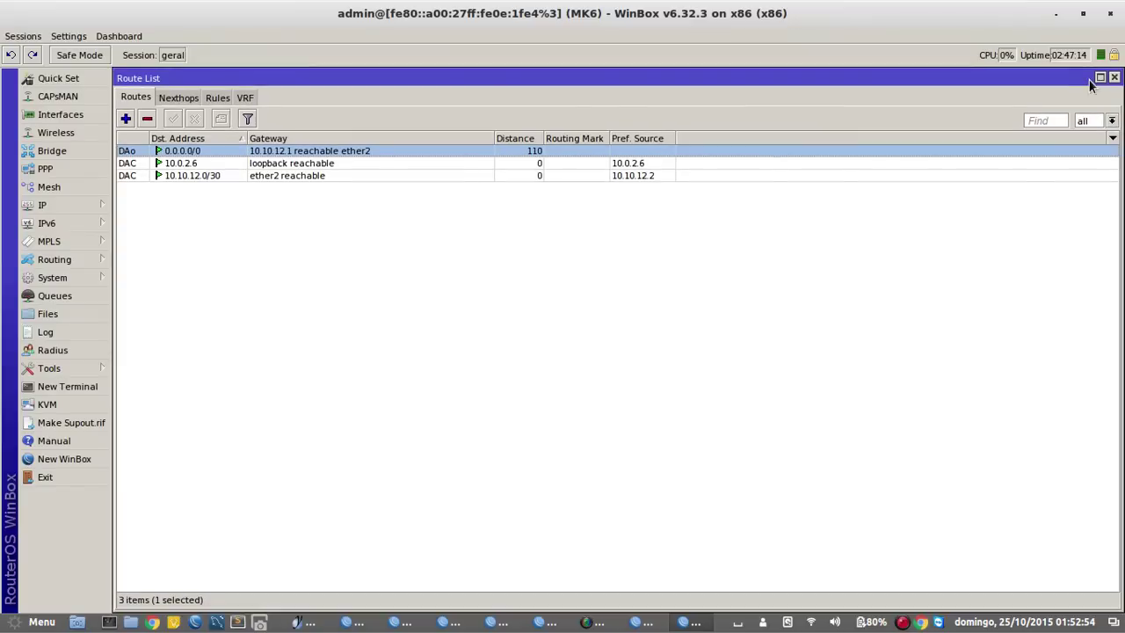
{"action": "left_click_drag", "start_coordinate": [1053, 113], "coordinate": [753, 394]}
{"action": "left_click_drag", "start_coordinate": [651, 375], "coordinate": [645, 413]}
{"action": "left_click_drag", "start_coordinate": [631, 271], "coordinate": [700, 106]}
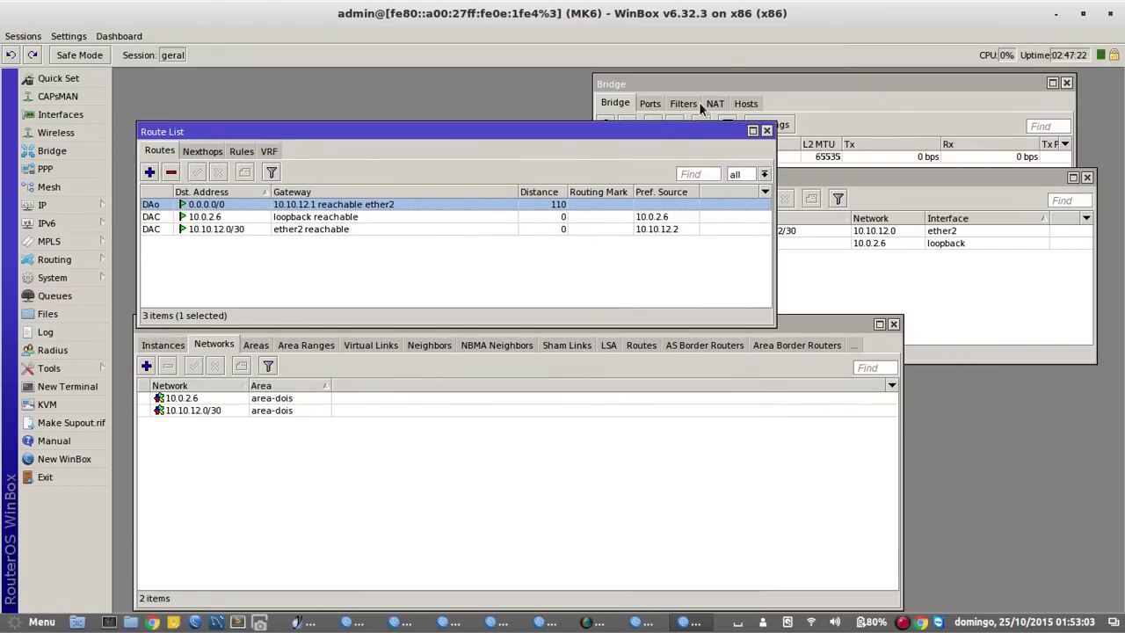
Look up MK5's ether2 address in the yEd diagram, ping 10.10.11.2 from a new MK6 terminal, and close the terminal.
{"action": "left_click", "coordinate": [299, 619]}
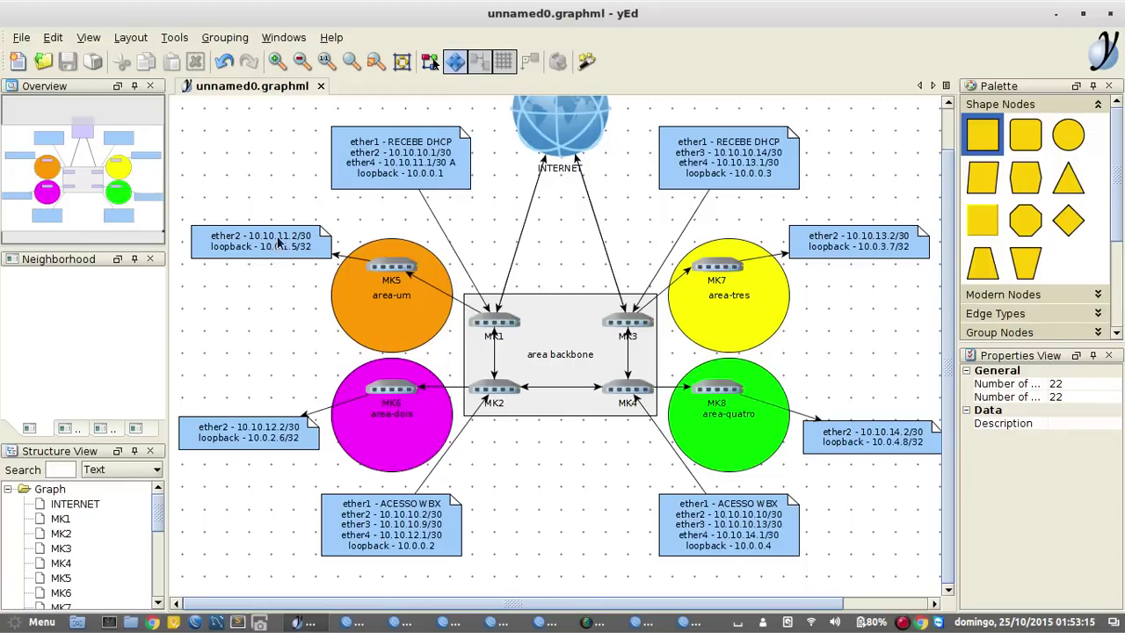
{"action": "left_click", "coordinate": [690, 622]}
{"action": "left_click", "coordinate": [84, 387]}
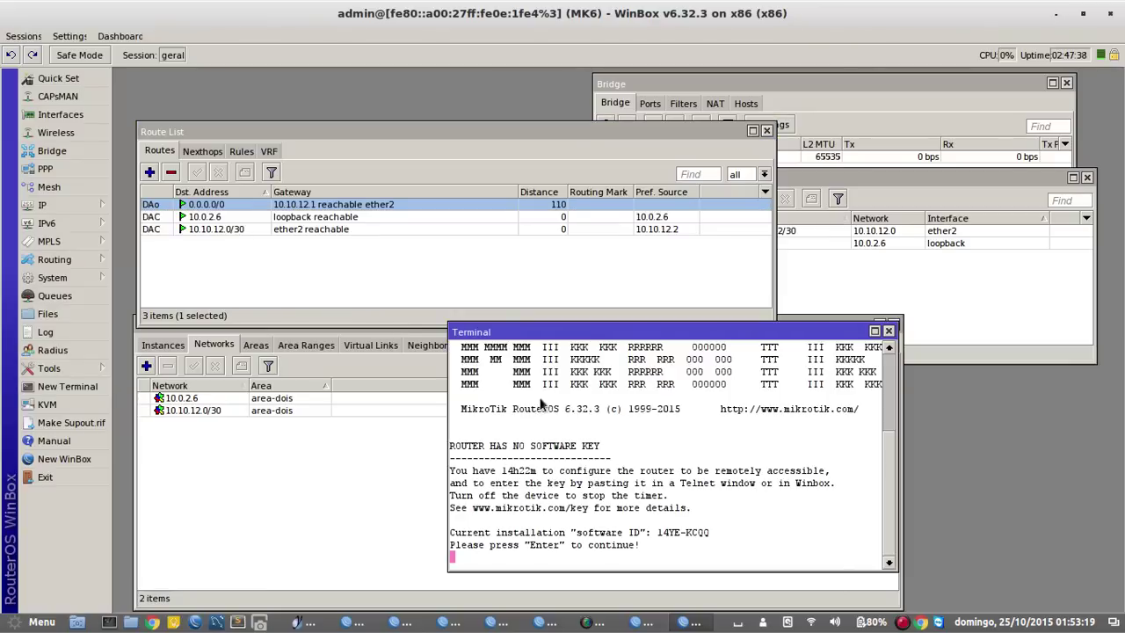
{"action": "type", "text": "ping "}
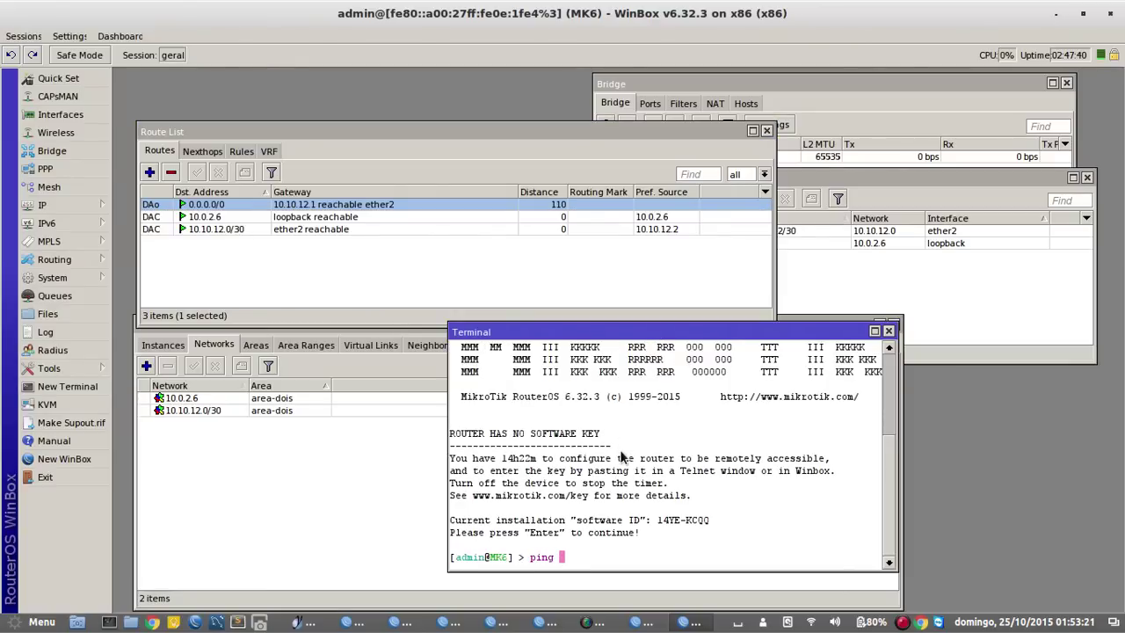
{"action": "type", "text": "10.10.11.2"}
{"action": "key", "text": "Return"}
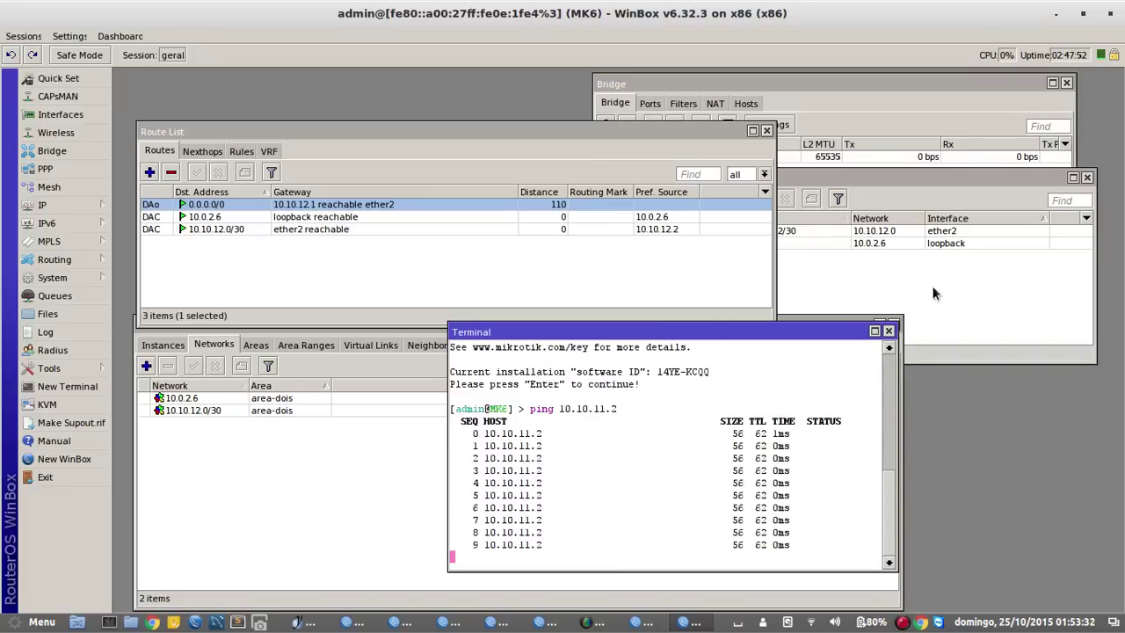
{"action": "left_click", "coordinate": [863, 289]}
{"action": "left_click", "coordinate": [362, 461]}
{"action": "left_click", "coordinate": [372, 187]}
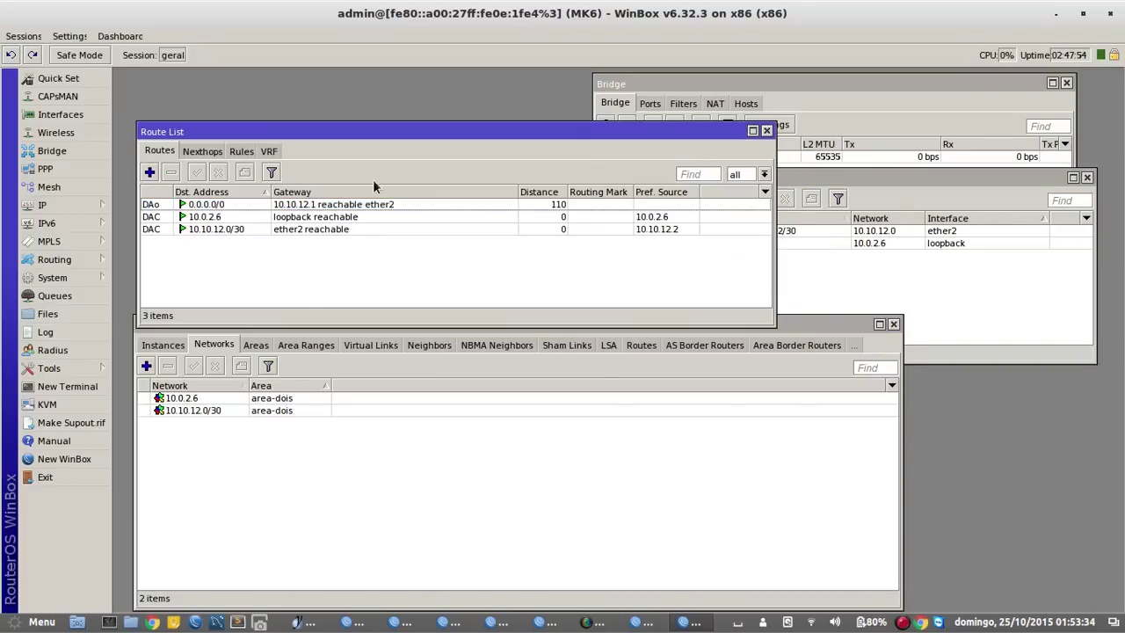
{"action": "left_click", "coordinate": [67, 386]}
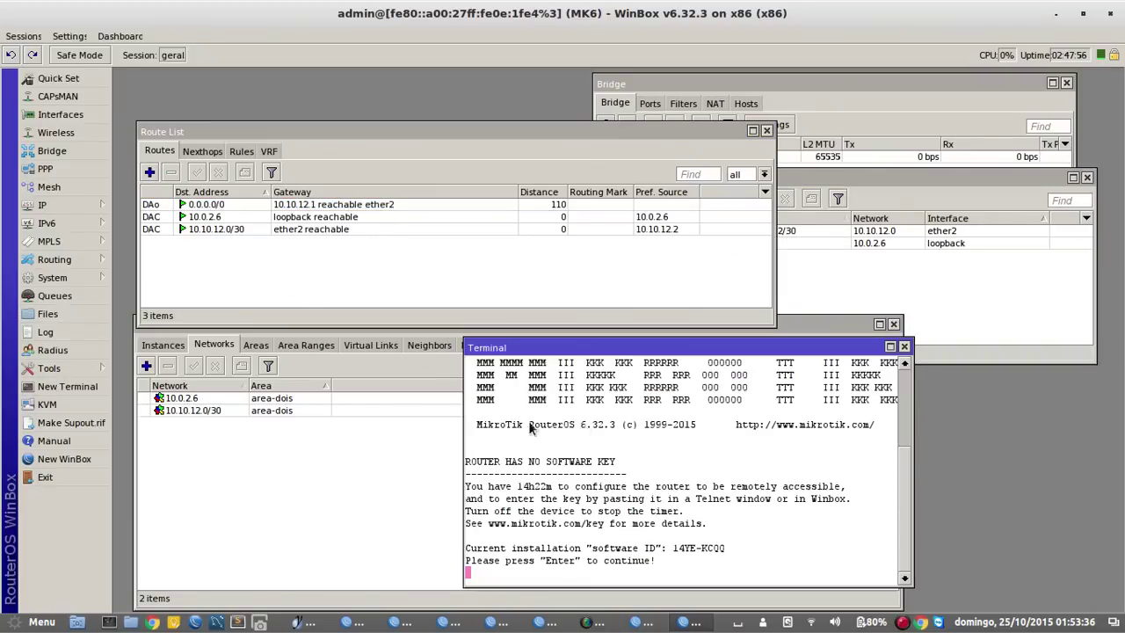
{"action": "key", "text": "ctrl+c"}
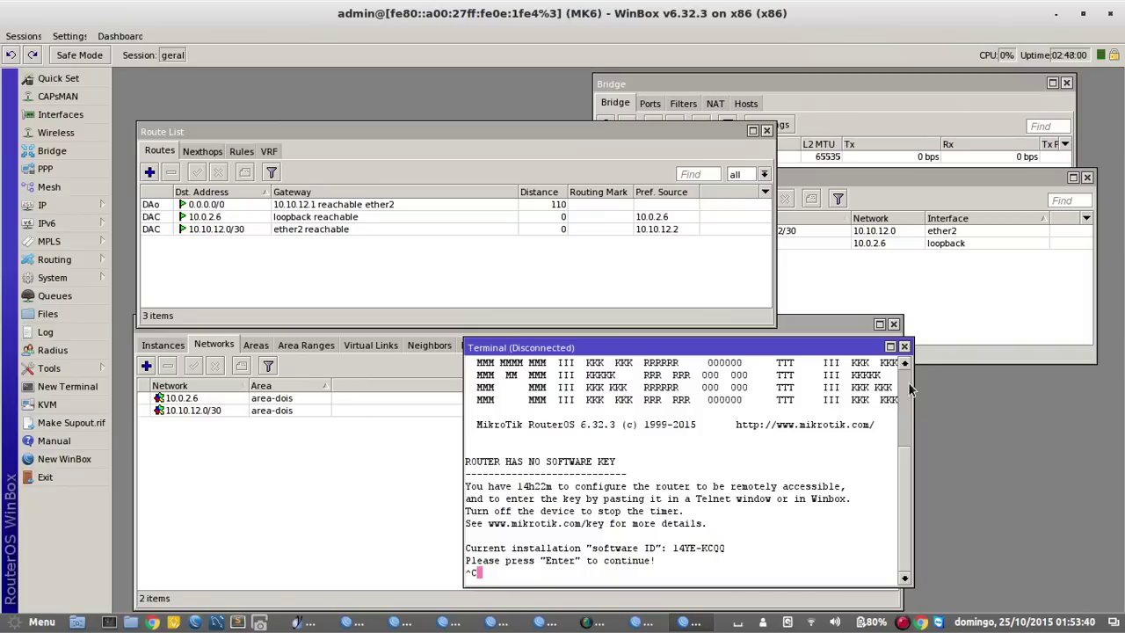
{"action": "left_click", "coordinate": [905, 346]}
Narrow the OSPF window to uncover MK6's running terminal, stop its ping, and ping 8.8.8.8 briefly instead.
{"action": "left_click_drag", "start_coordinate": [904, 360], "coordinate": [655, 408]}
{"action": "left_click", "coordinate": [831, 479]}
{"action": "key", "text": "ctrl+c"}
{"action": "type", "text": "pin"}
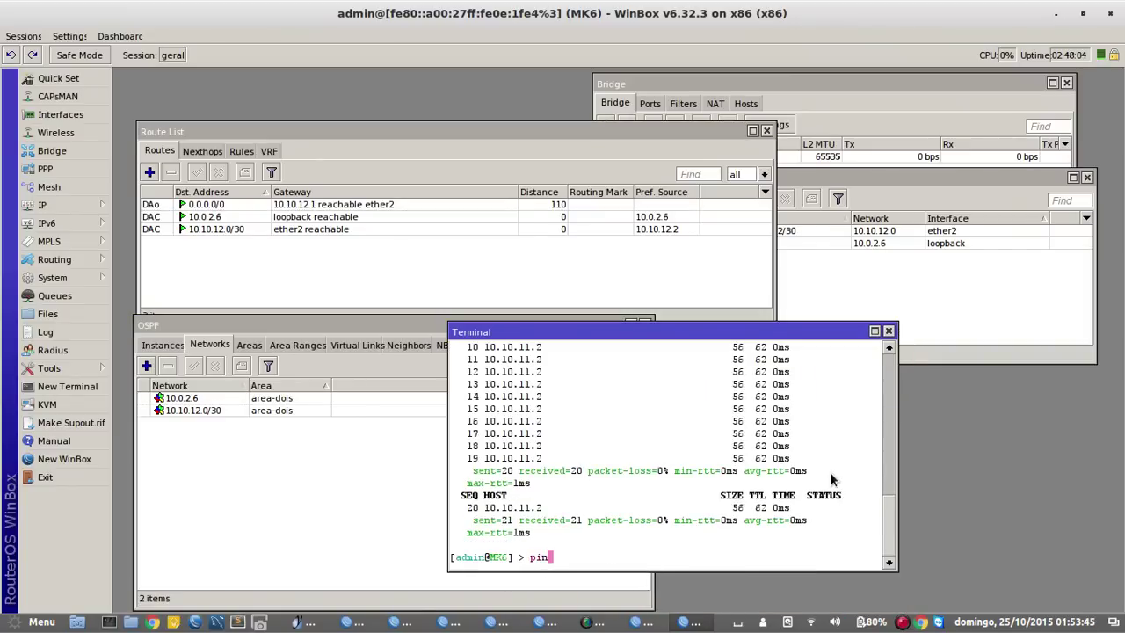
{"action": "type", "text": "g 8.8.8.8"}
{"action": "key", "text": "Return"}
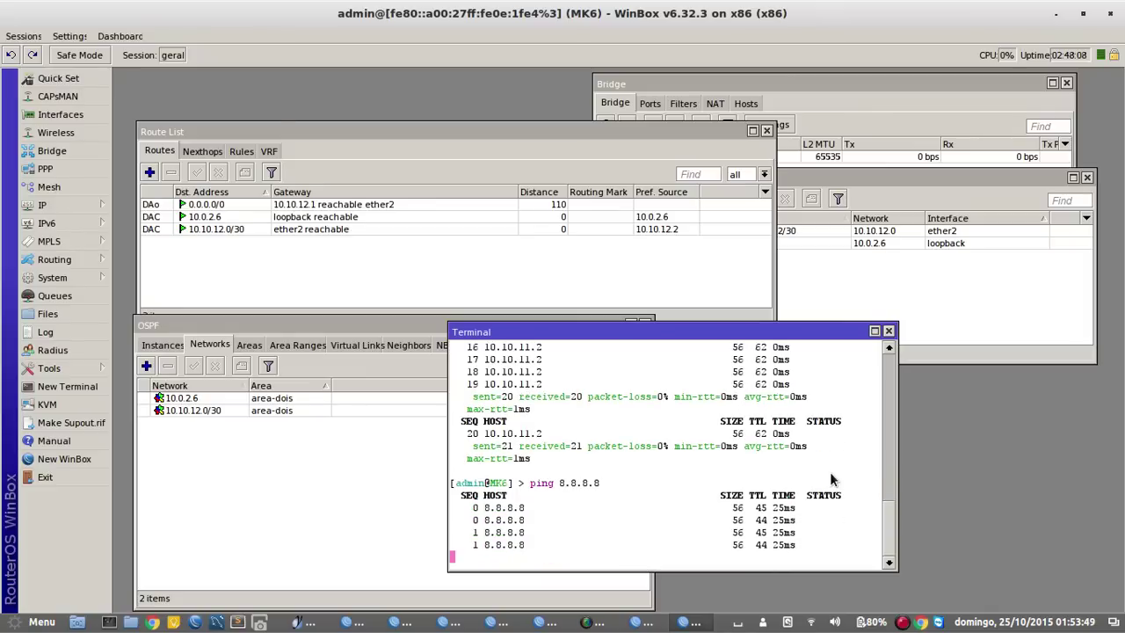
{"action": "key", "text": "ctrl+c"}
{"action": "left_click", "coordinate": [977, 283]}
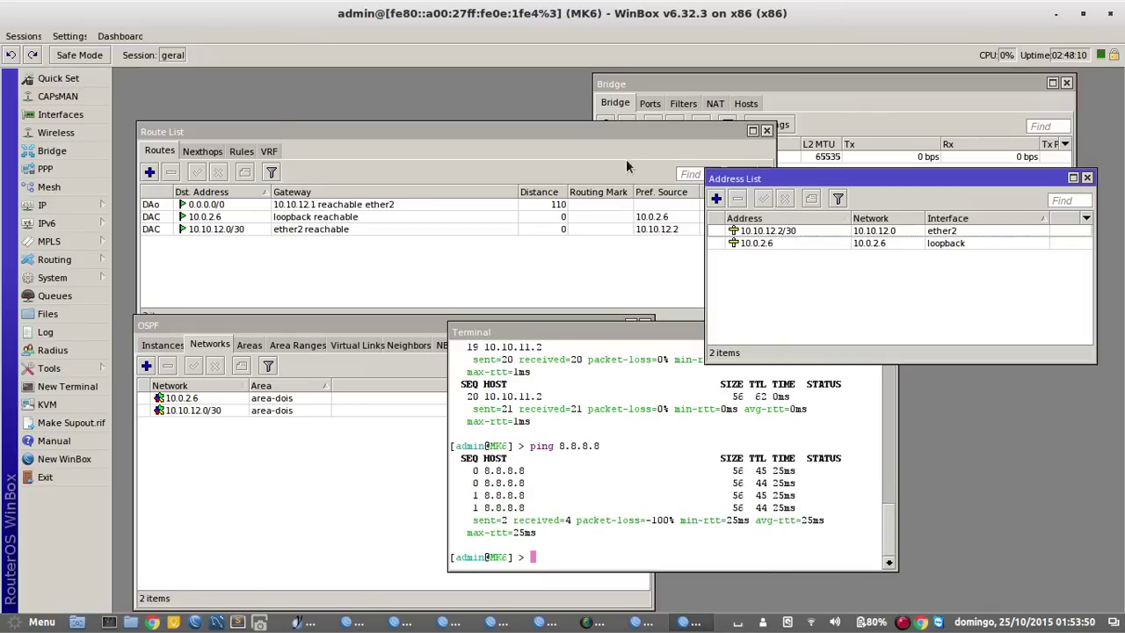
{"action": "left_click", "coordinate": [886, 95]}
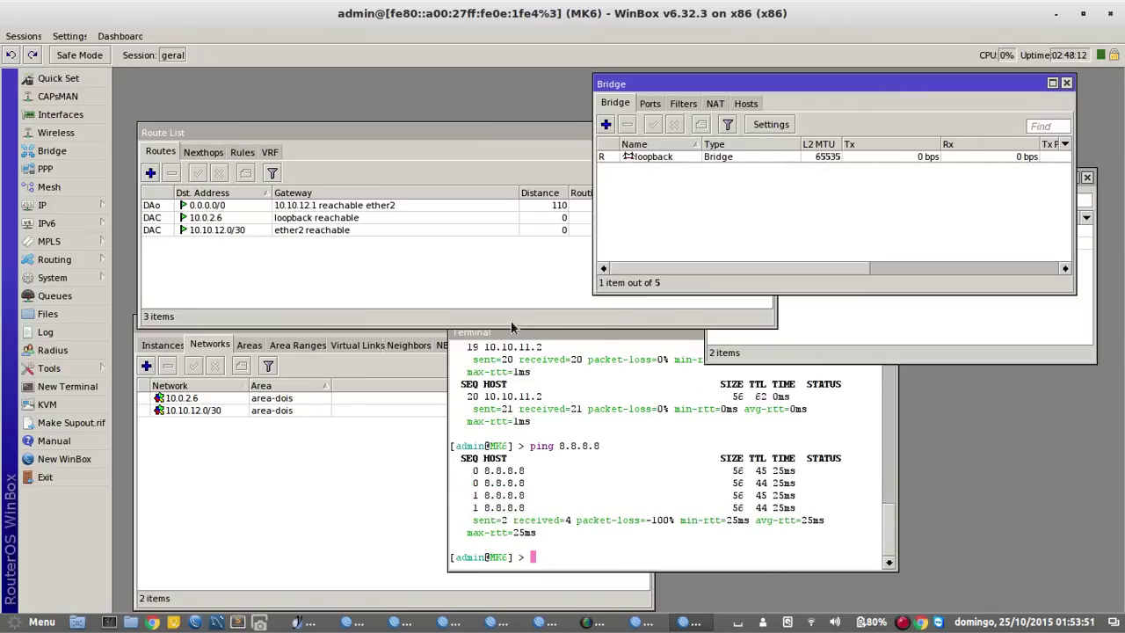
{"action": "left_click", "coordinate": [319, 539]}
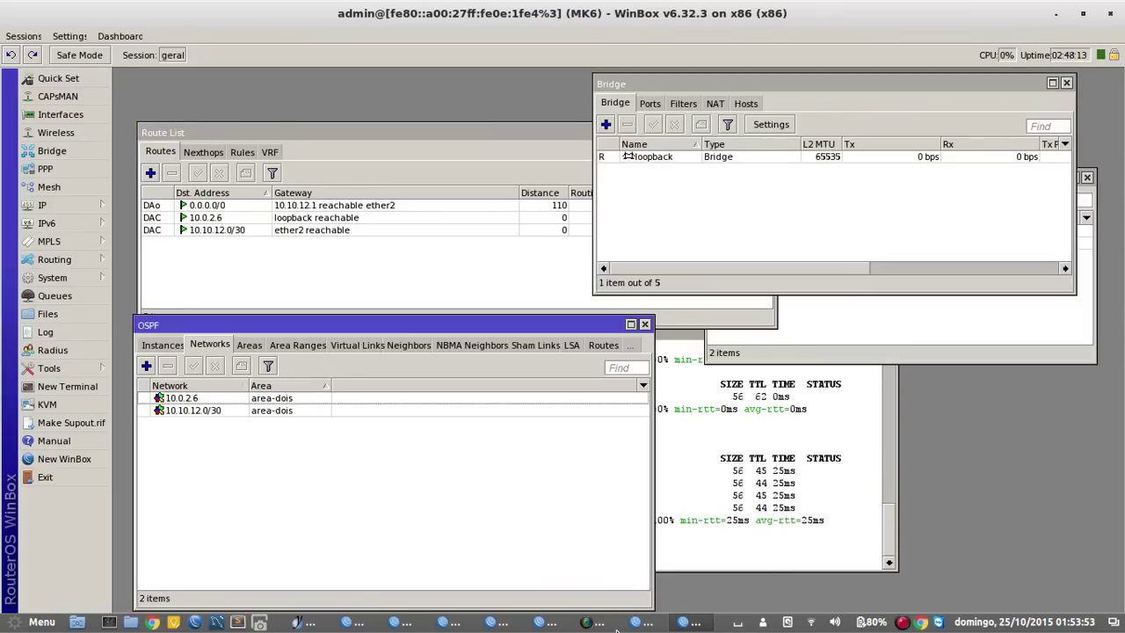
Connect to router MK7 through its IPv6 neighbor entry in a new window and dismiss the RouterOS welcome notice.
{"action": "left_click", "coordinate": [347, 623]}
{"action": "left_click", "coordinate": [702, 537]}
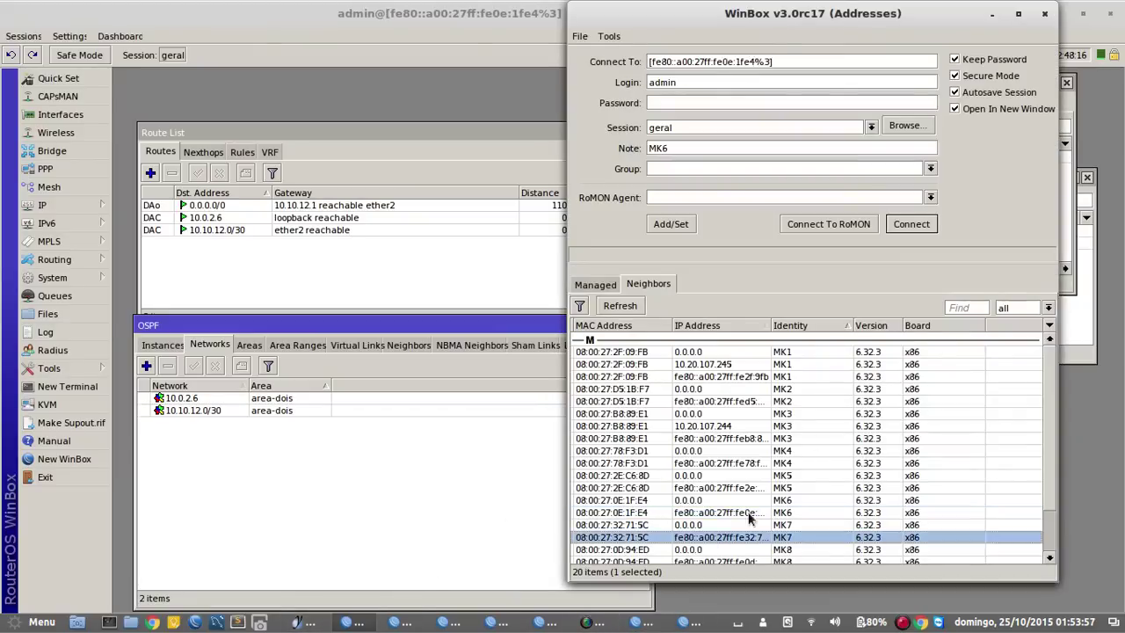
{"action": "left_click", "coordinate": [911, 224]}
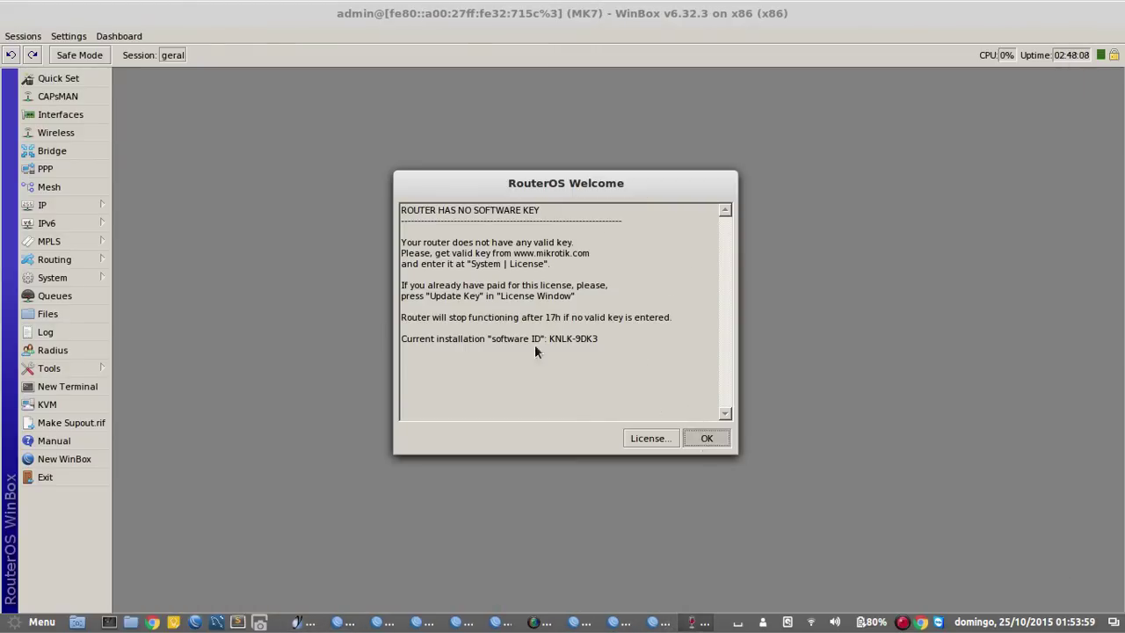
{"action": "left_click", "coordinate": [709, 437]}
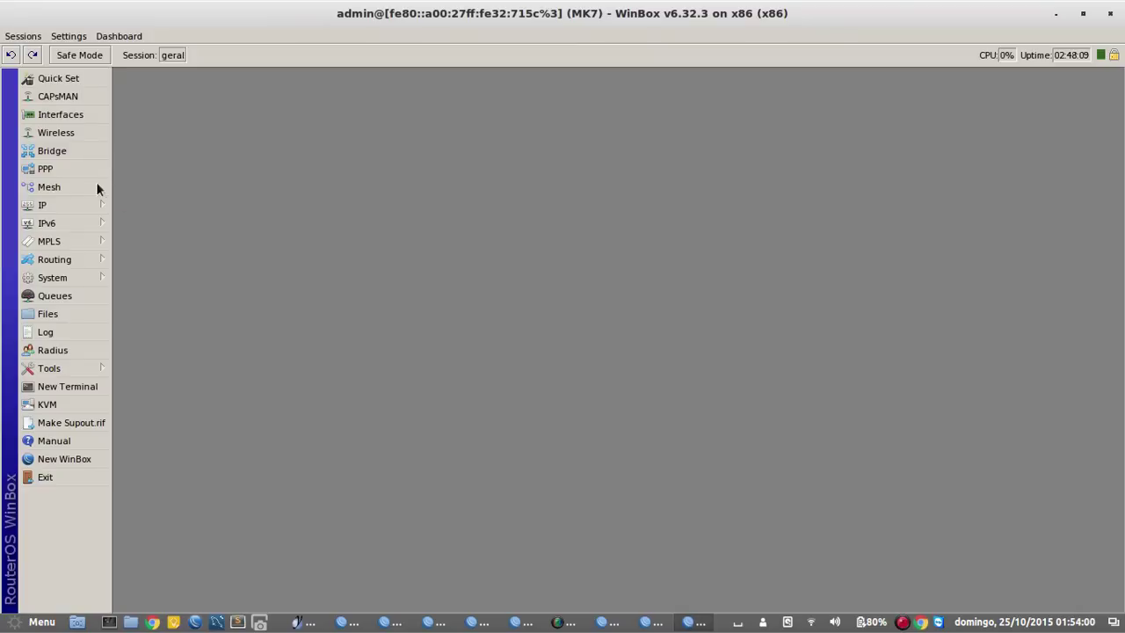
Create a bridge interface named loopback on MK7.
{"action": "left_click", "coordinate": [69, 150]}
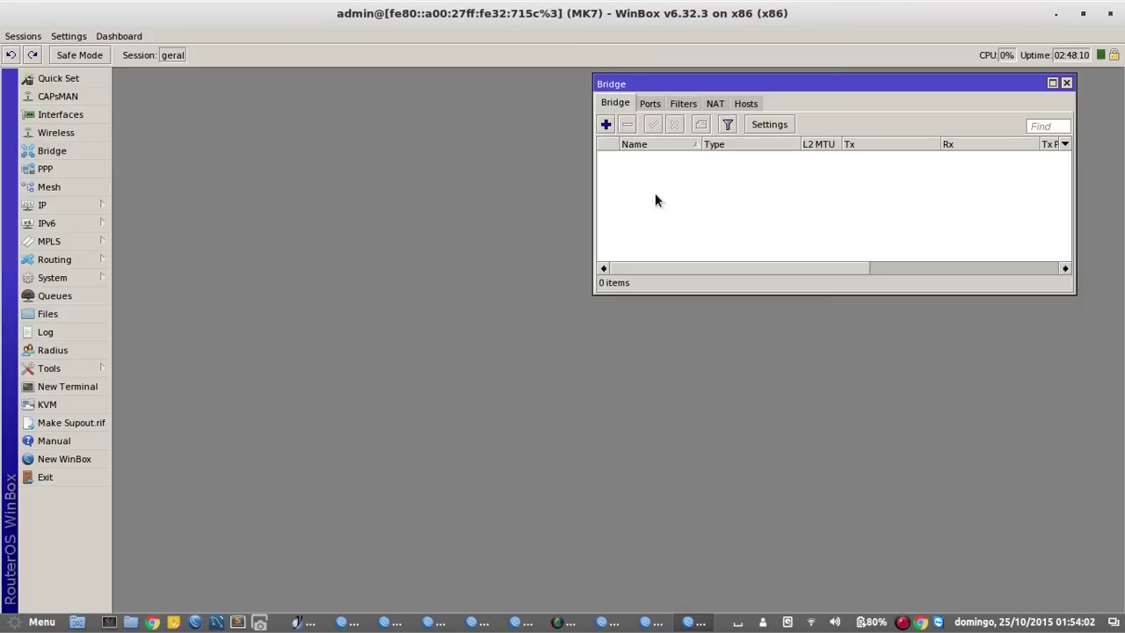
{"action": "left_click", "coordinate": [606, 124]}
{"action": "key", "text": "BackSpace"}
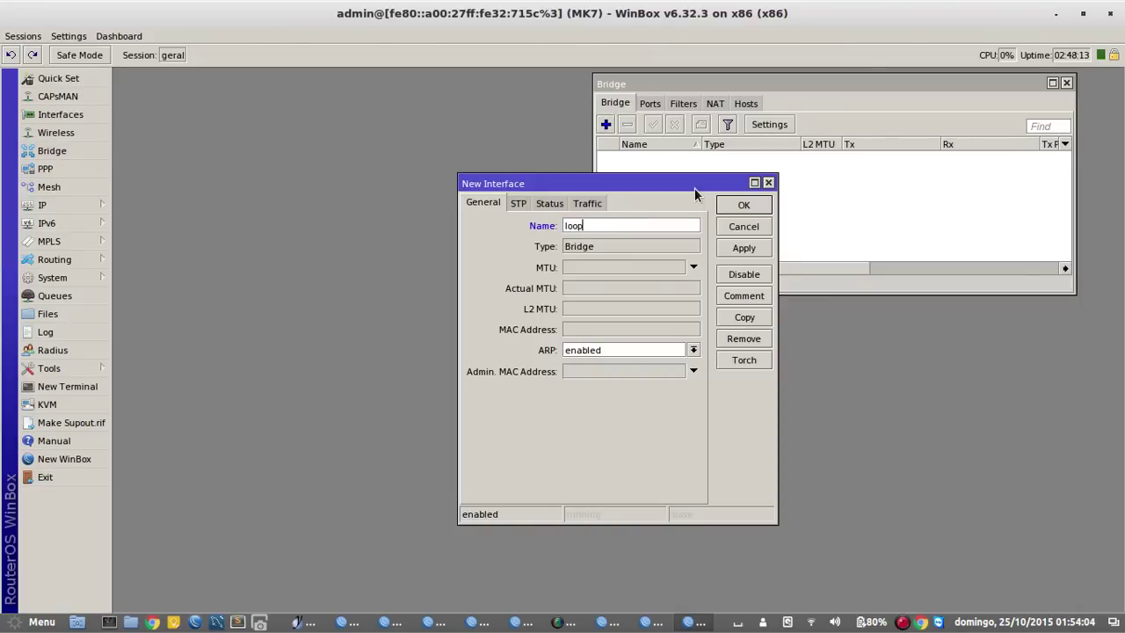
{"action": "left_click", "coordinate": [744, 205]}
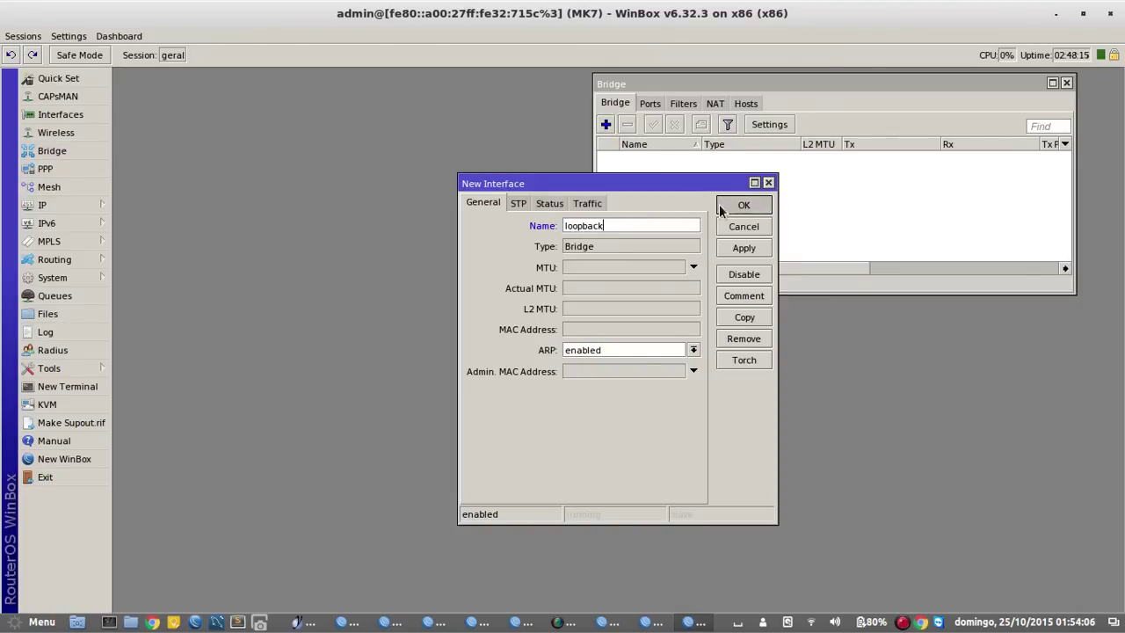
Assign the IP address 10.0.3.7 to the loopback interface on MK7.
{"action": "left_click", "coordinate": [59, 204]}
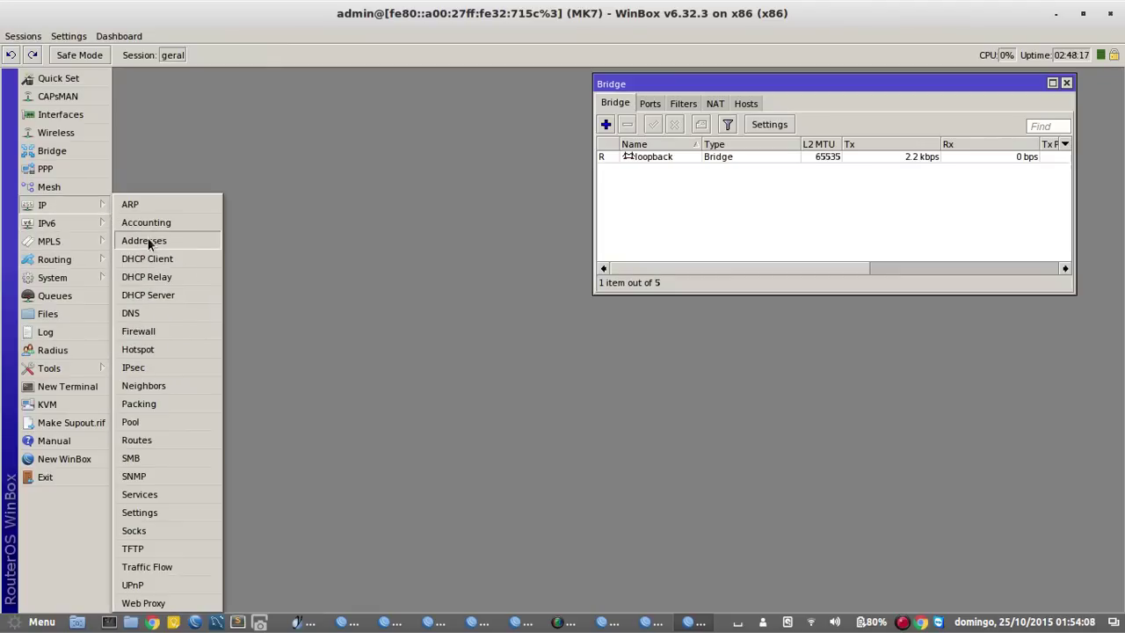
{"action": "left_click", "coordinate": [151, 242]}
{"action": "left_click", "coordinate": [716, 200]}
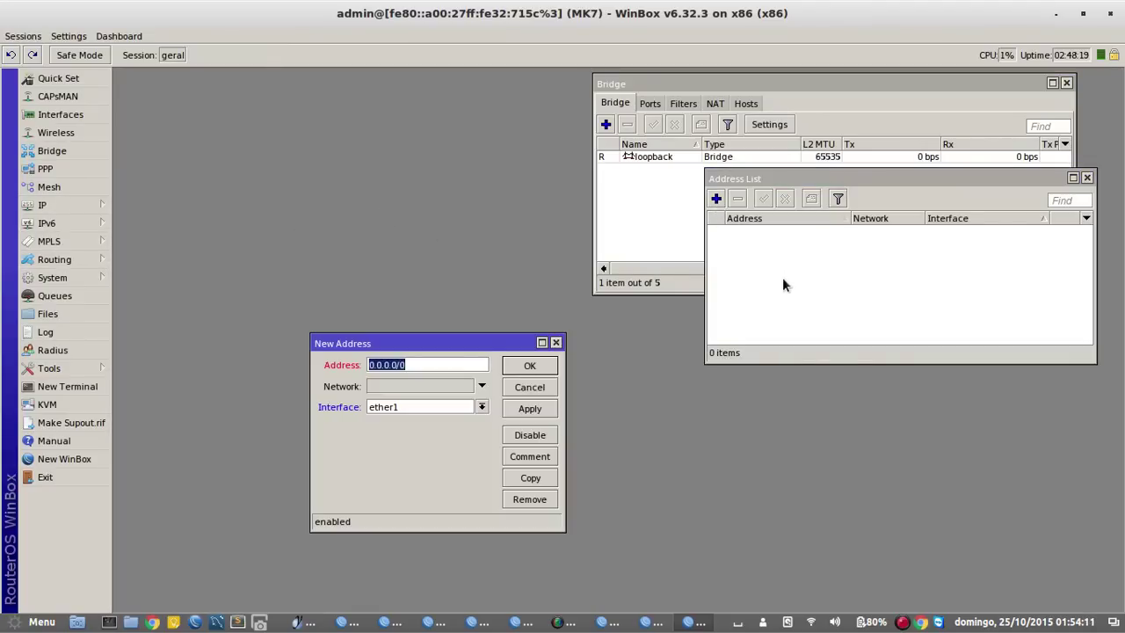
{"action": "left_click", "coordinate": [450, 410]}
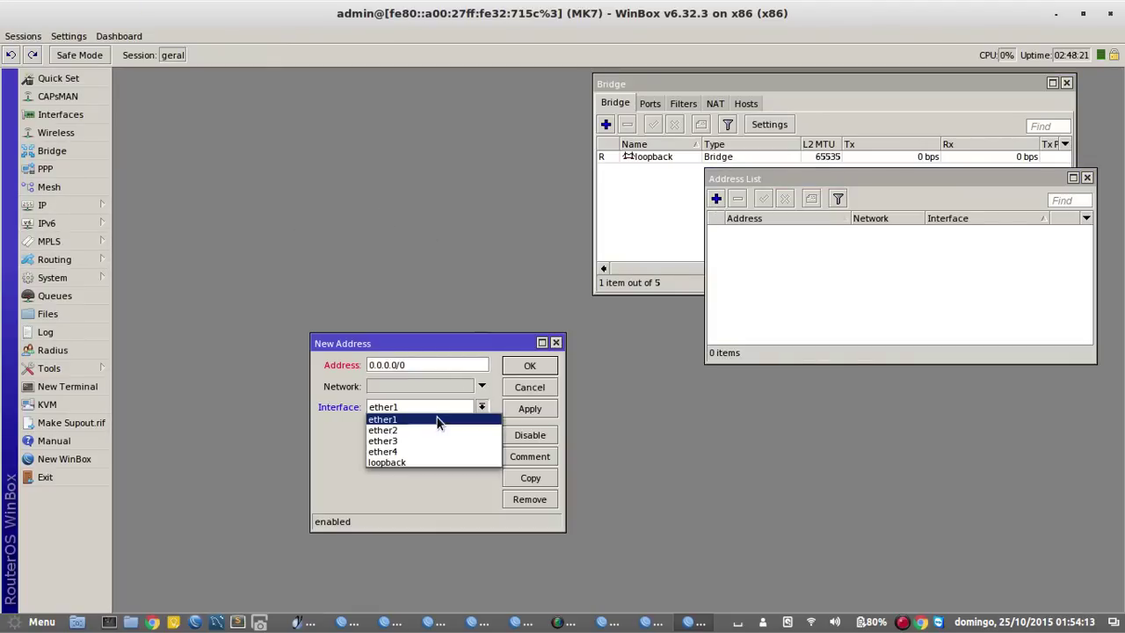
{"action": "left_click", "coordinate": [419, 461]}
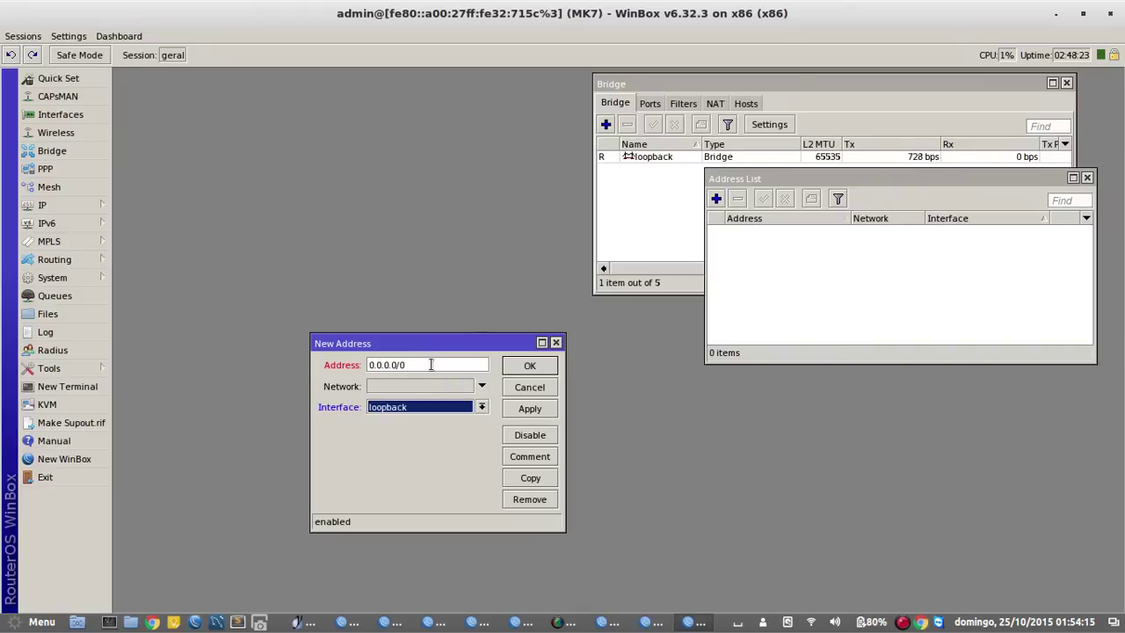
{"action": "left_click", "coordinate": [432, 364]}
{"action": "type", "text": "10."}
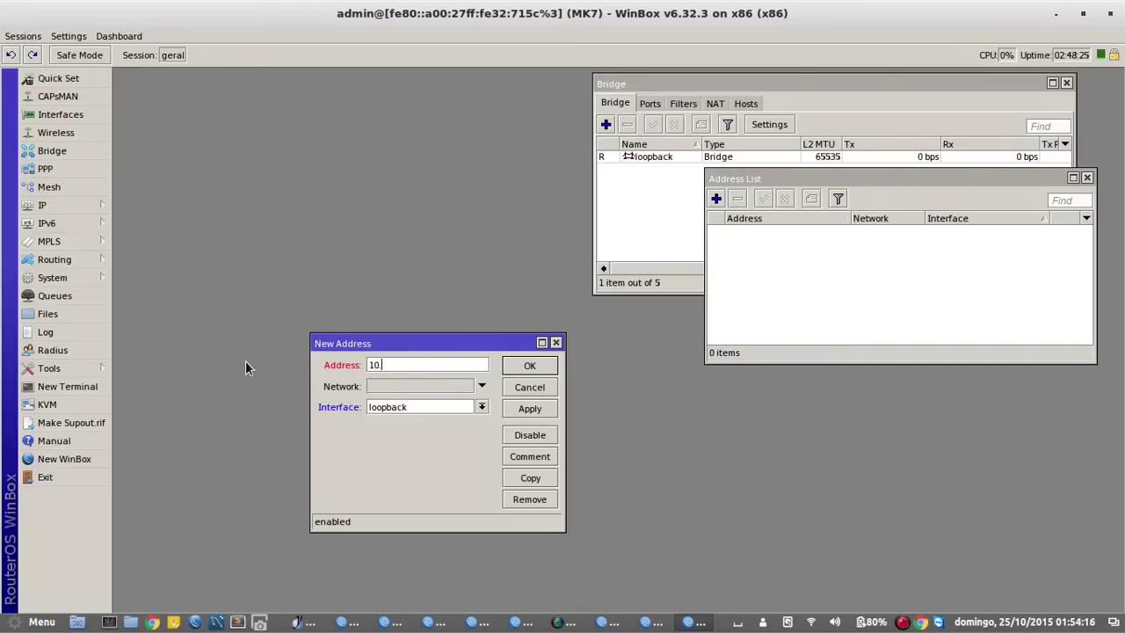
{"action": "type", "text": "0.3.7"}
{"action": "left_click", "coordinate": [526, 365]}
Assign the IP address 10.10.13.2/30 to ether2 on MK7.
{"action": "left_click", "coordinate": [717, 199]}
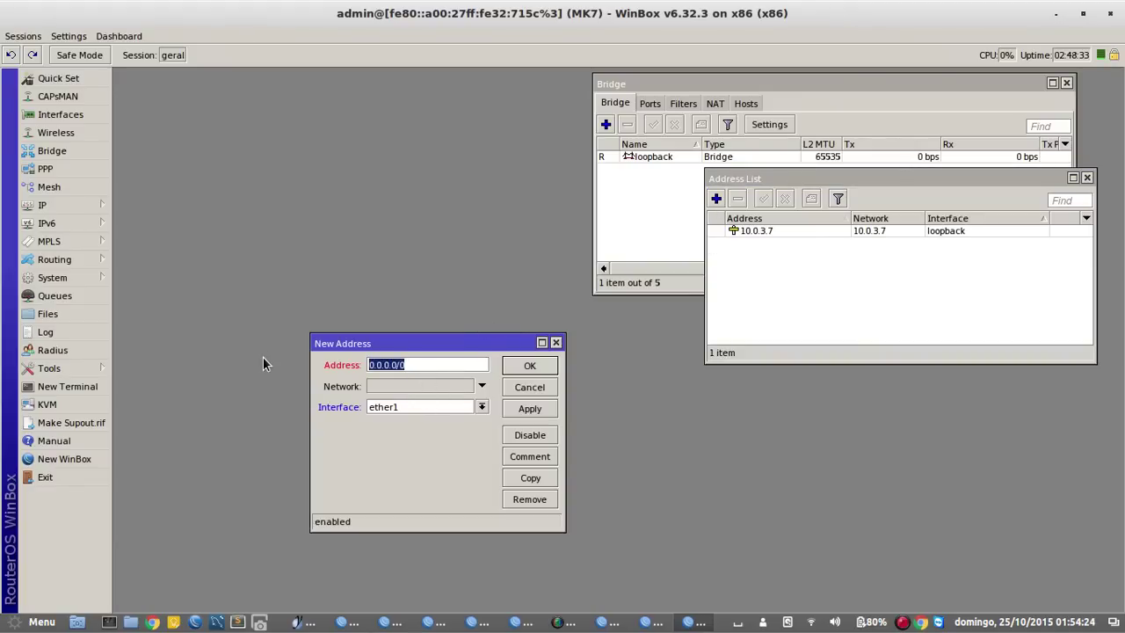
{"action": "type", "text": "10.10.13.2/30"}
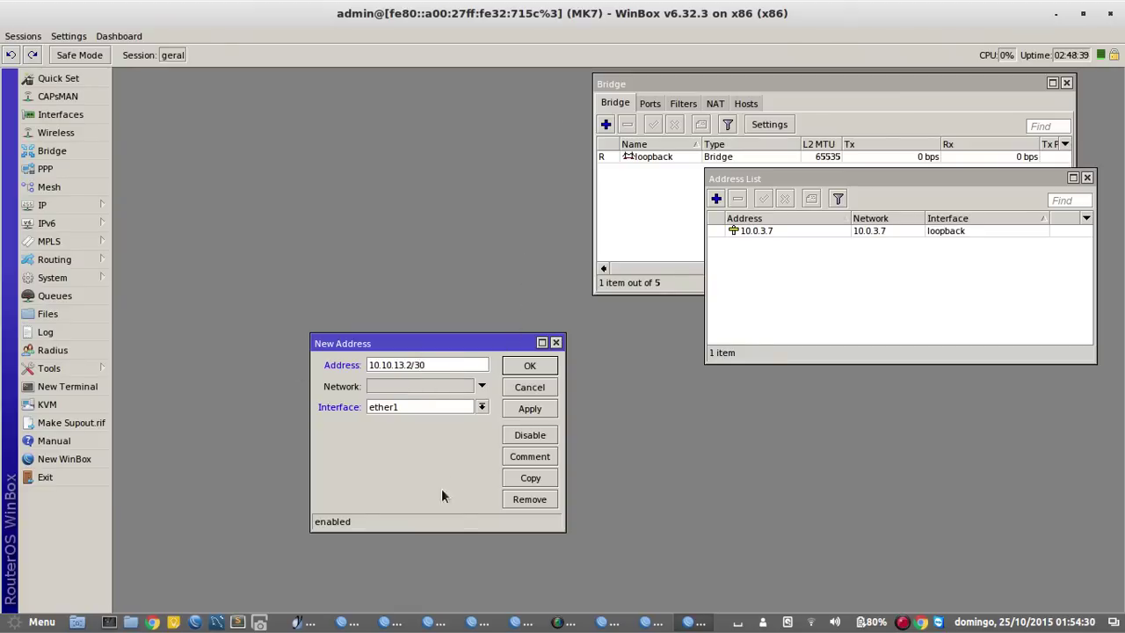
{"action": "left_click", "coordinate": [425, 415]}
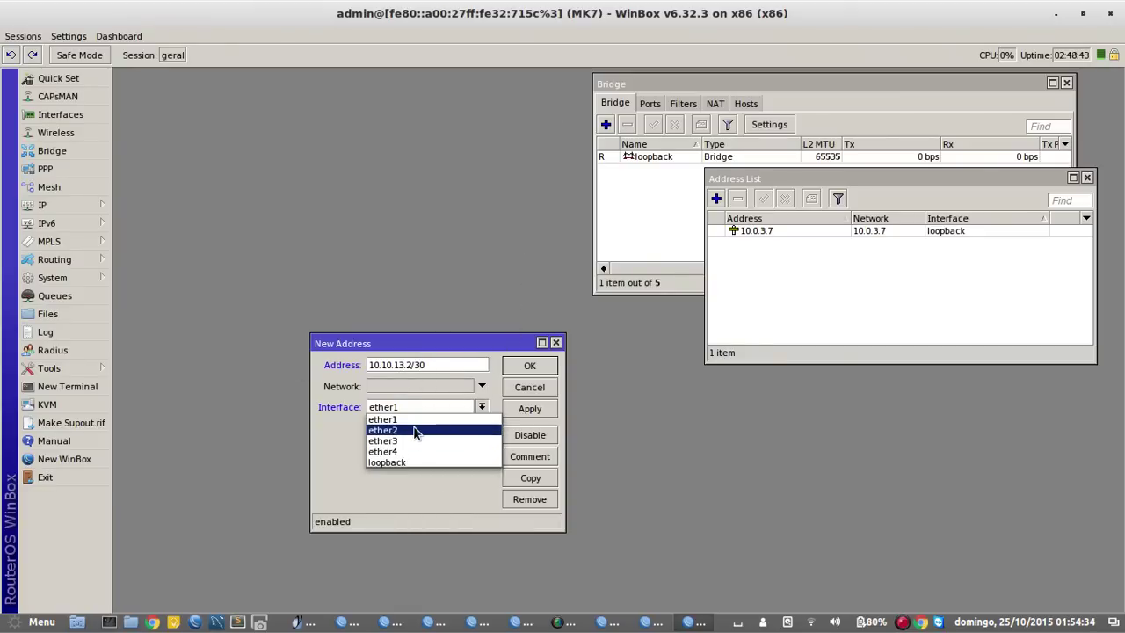
{"action": "left_click", "coordinate": [415, 430]}
{"action": "left_click", "coordinate": [515, 366]}
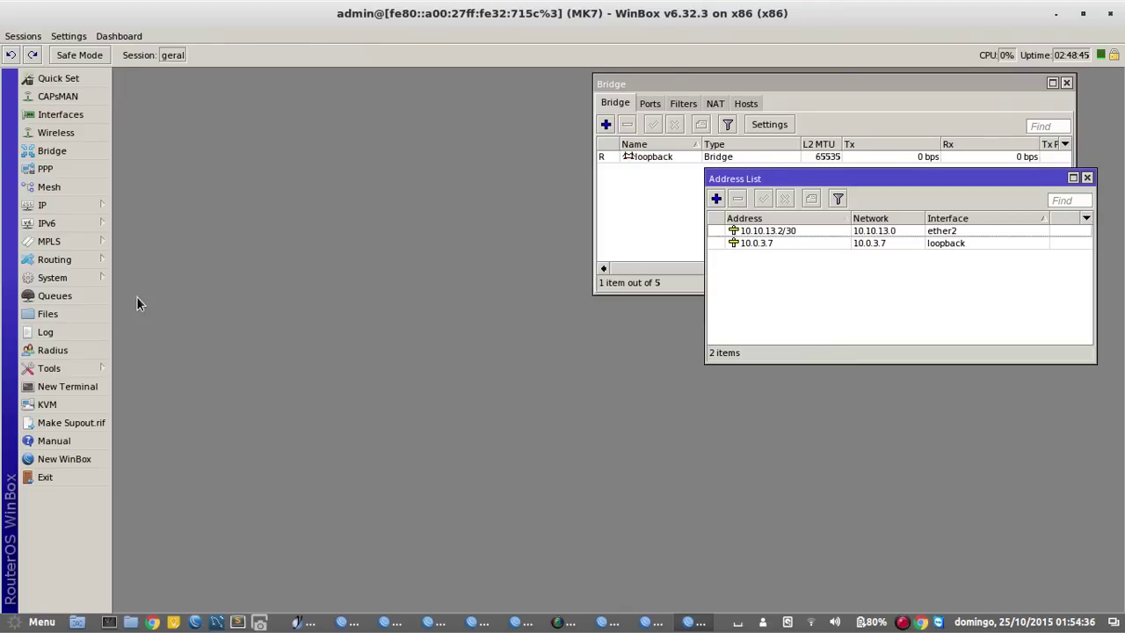
Set the router ID of MK7's default OSPF instance to 10.0.3.7.
{"action": "left_click", "coordinate": [67, 257]}
{"action": "left_click", "coordinate": [157, 348]}
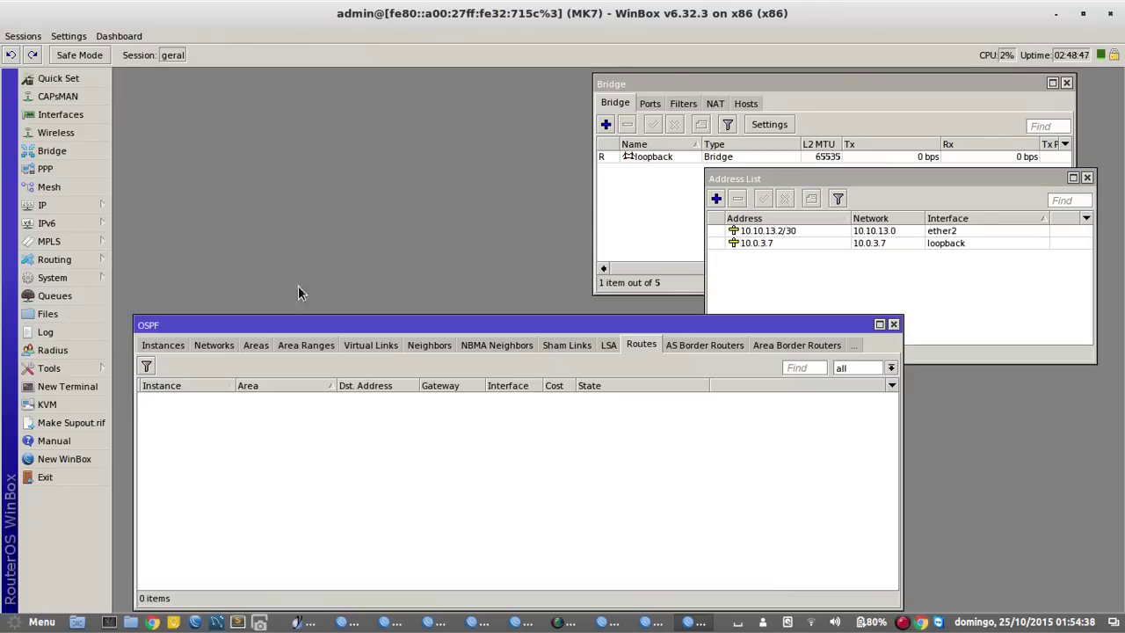
{"action": "left_click", "coordinate": [177, 345]}
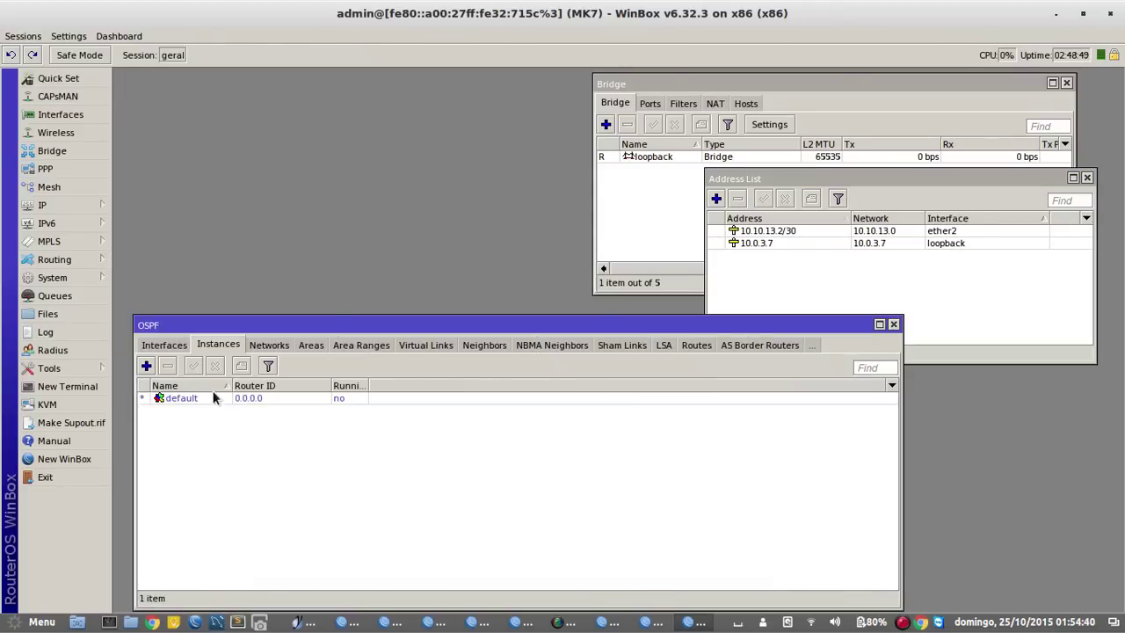
{"action": "double_click", "coordinate": [216, 396]}
{"action": "key", "text": "Tab"}
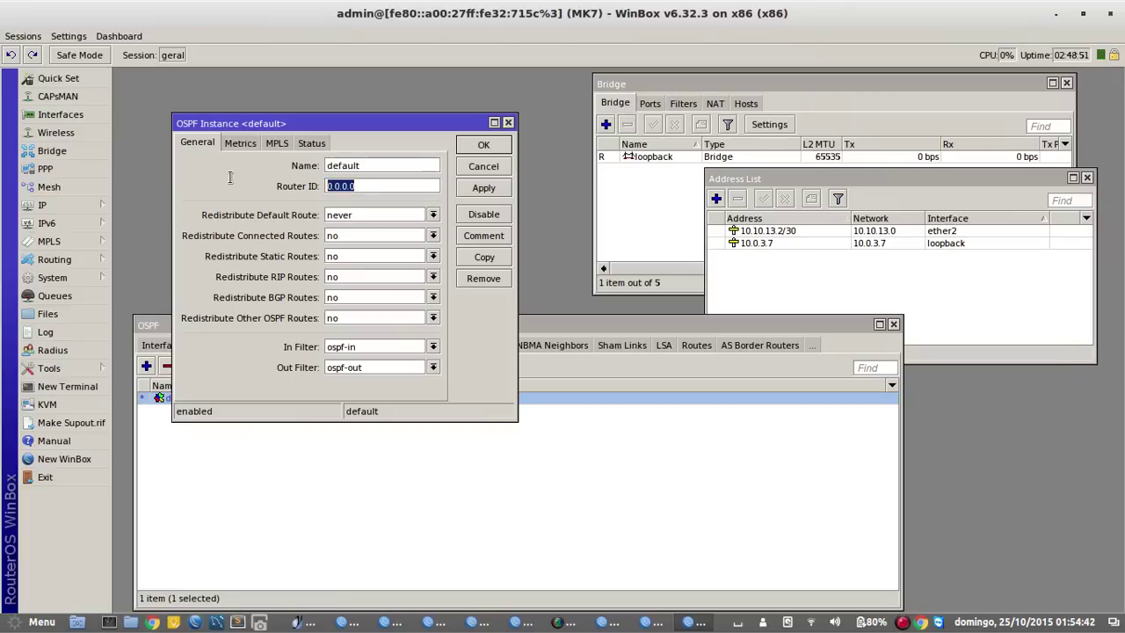
{"action": "type", "text": "10"}
{"action": "left_click", "coordinate": [484, 146]}
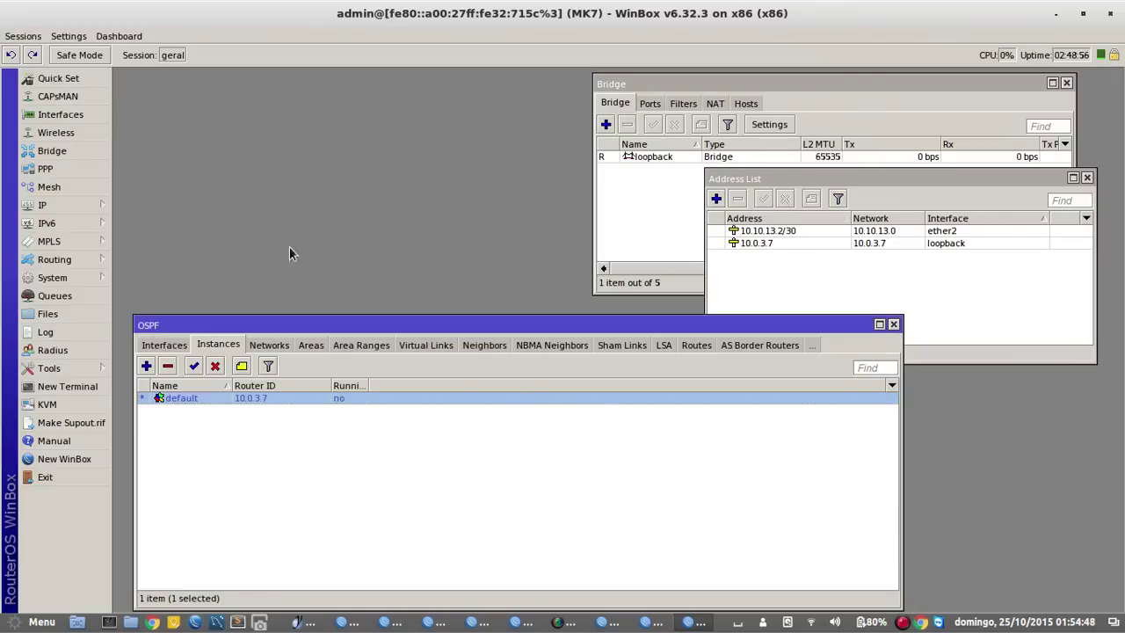
Create an OSPF area named area-tres on MK7 with area ID 0.0.0.3 and type stub.
{"action": "left_click", "coordinate": [273, 347]}
{"action": "left_click", "coordinate": [257, 345]}
{"action": "left_click", "coordinate": [147, 366]}
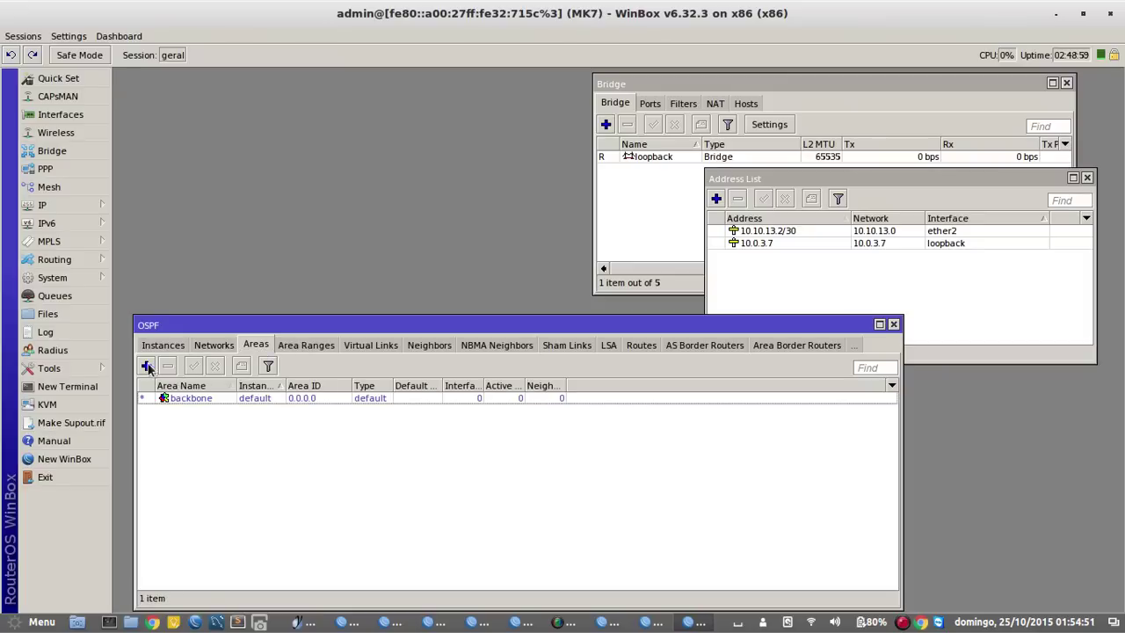
{"action": "left_click", "coordinate": [528, 234]}
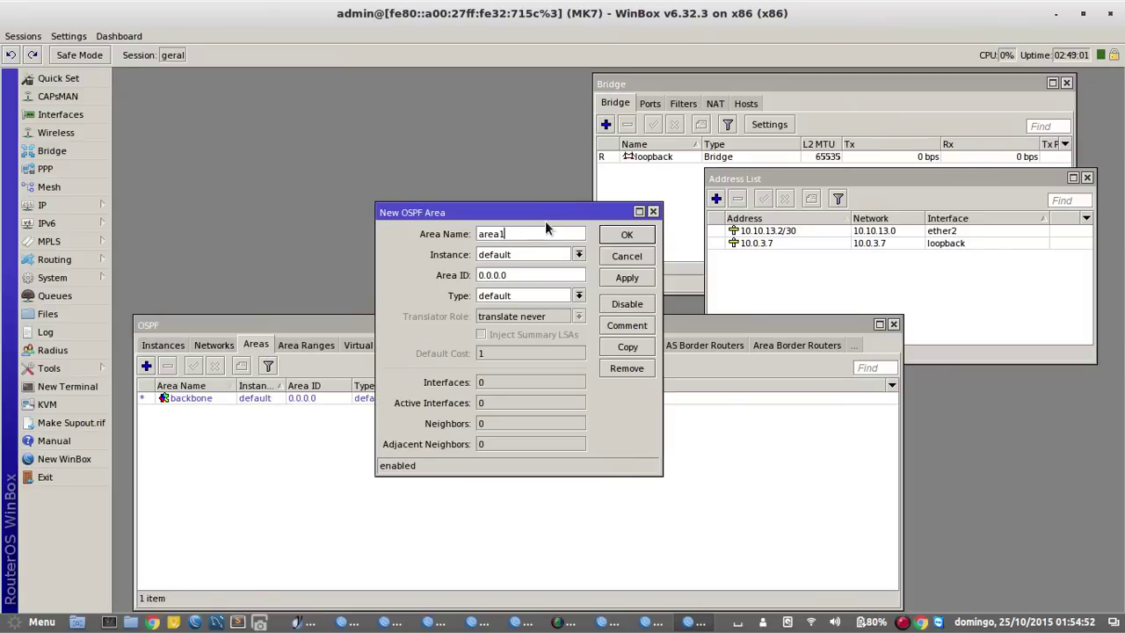
{"action": "key", "text": "BackSpace"}
{"action": "type", "text": "-tres"}
{"action": "left_click", "coordinate": [517, 274]}
{"action": "key", "text": "BackSpace"}
{"action": "type", "text": "3"}
{"action": "left_click", "coordinate": [523, 301]}
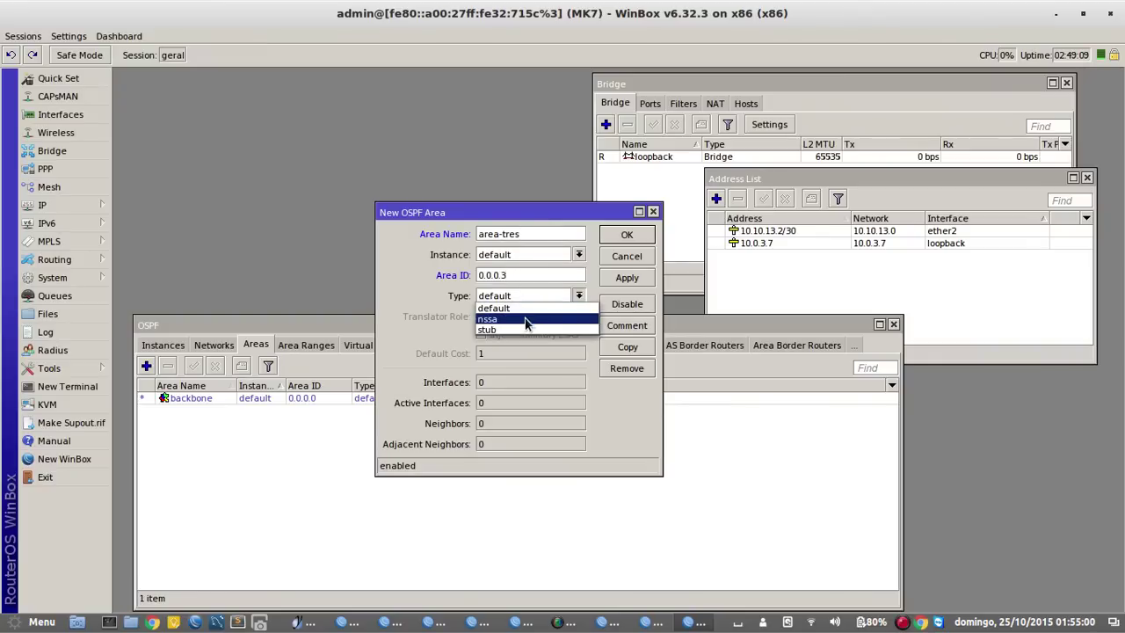
{"action": "left_click", "coordinate": [519, 328]}
{"action": "left_click", "coordinate": [626, 235]}
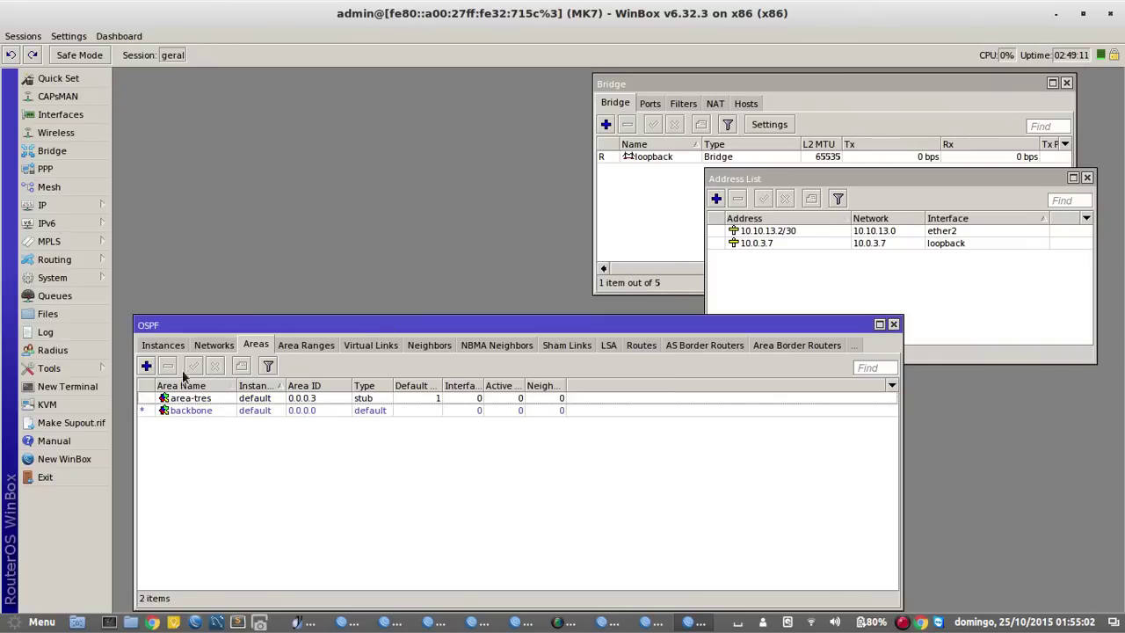
Add the OSPF network 10.10.13.0/30 to area-tres on MK7.
{"action": "left_click", "coordinate": [220, 345]}
{"action": "left_click", "coordinate": [147, 366]}
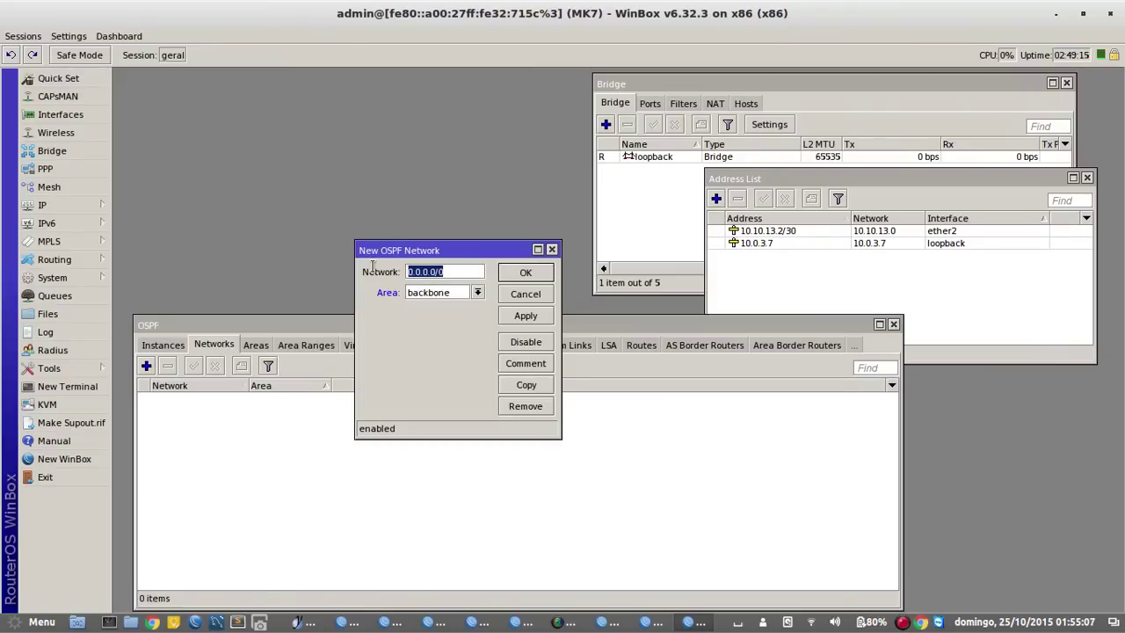
{"action": "type", "text": "10.10.13.0/"}
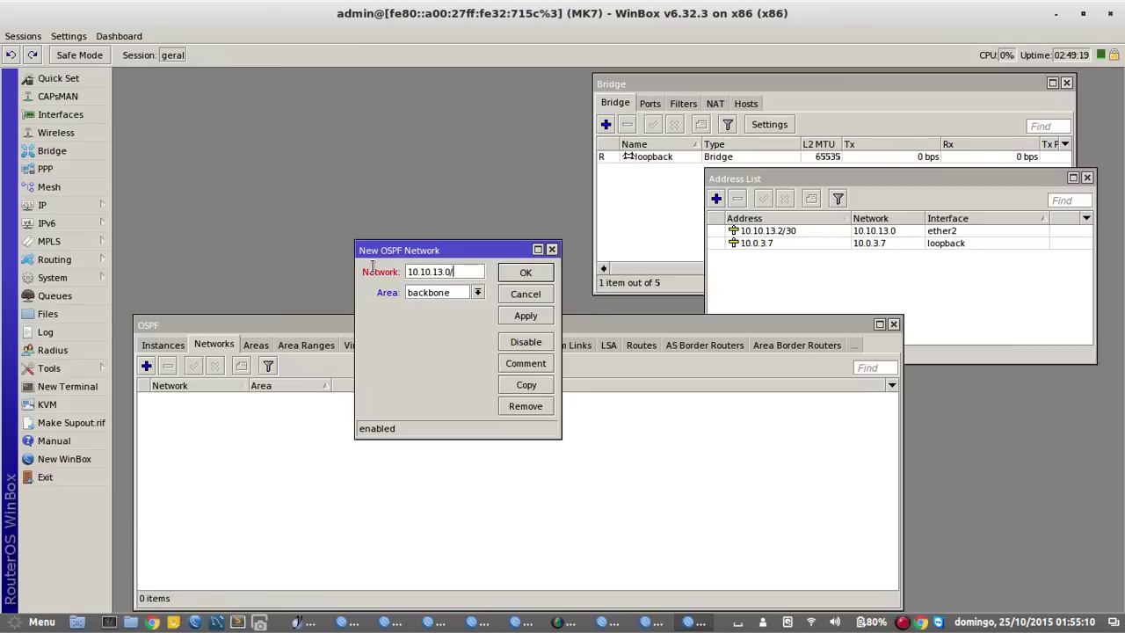
{"action": "type", "text": "30"}
{"action": "left_click", "coordinate": [434, 292]}
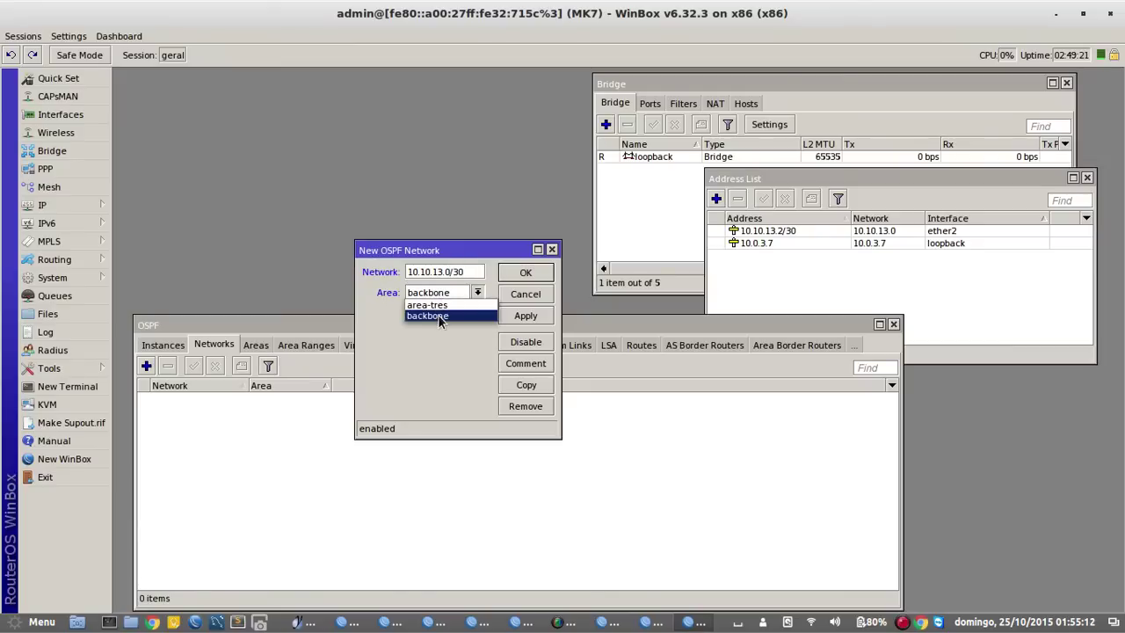
{"action": "left_click", "coordinate": [471, 305]}
{"action": "left_click", "coordinate": [521, 274]}
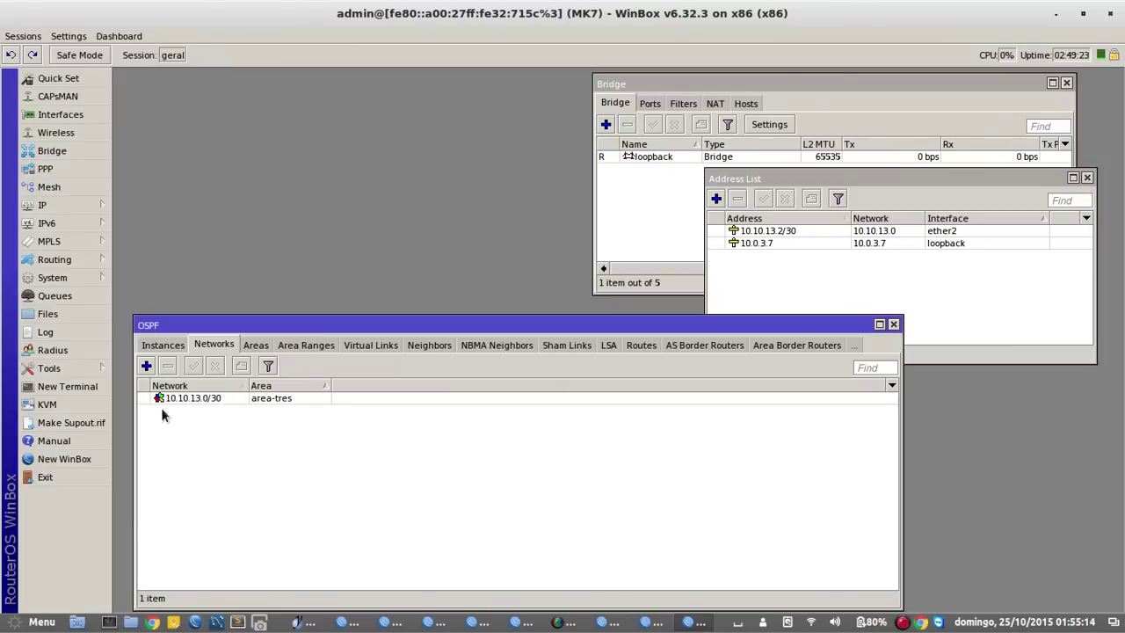
Add the OSPF network 10.0.3.7 to area-tres on MK7.
{"action": "left_click", "coordinate": [150, 367]}
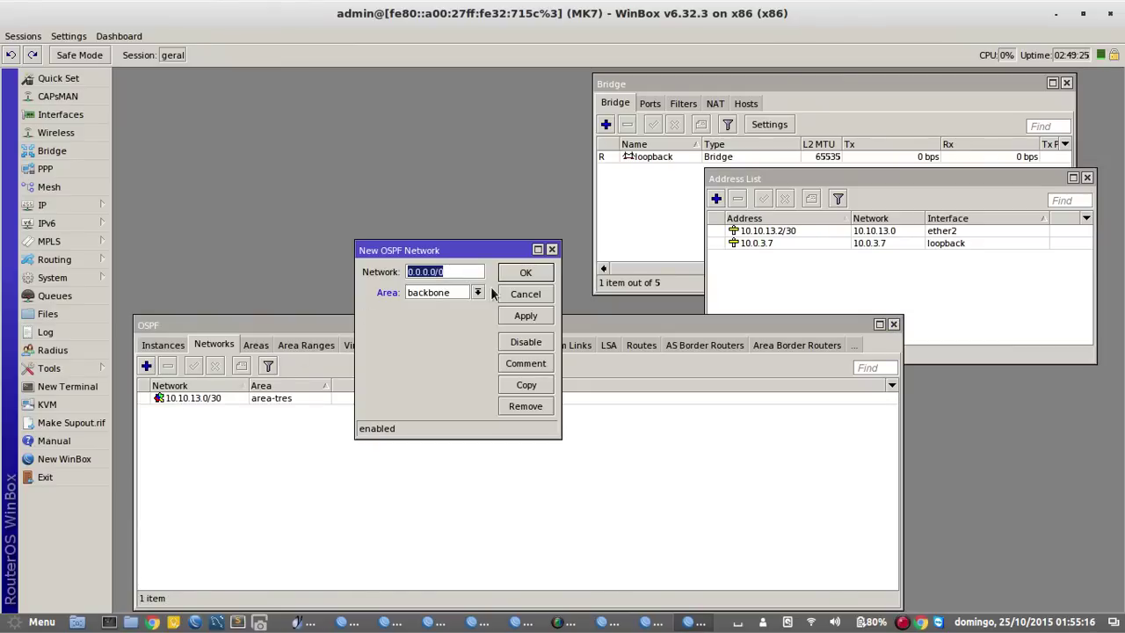
{"action": "type", "text": "10.0.3.7"}
{"action": "left_click", "coordinate": [479, 293]}
{"action": "left_click", "coordinate": [475, 305]}
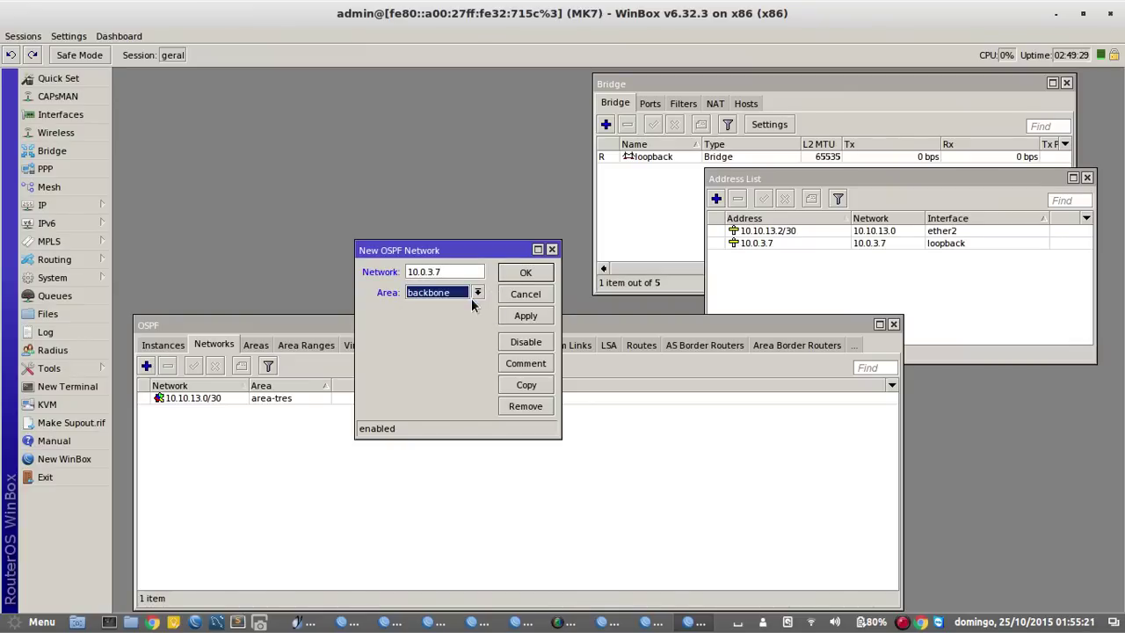
{"action": "left_click", "coordinate": [477, 292]}
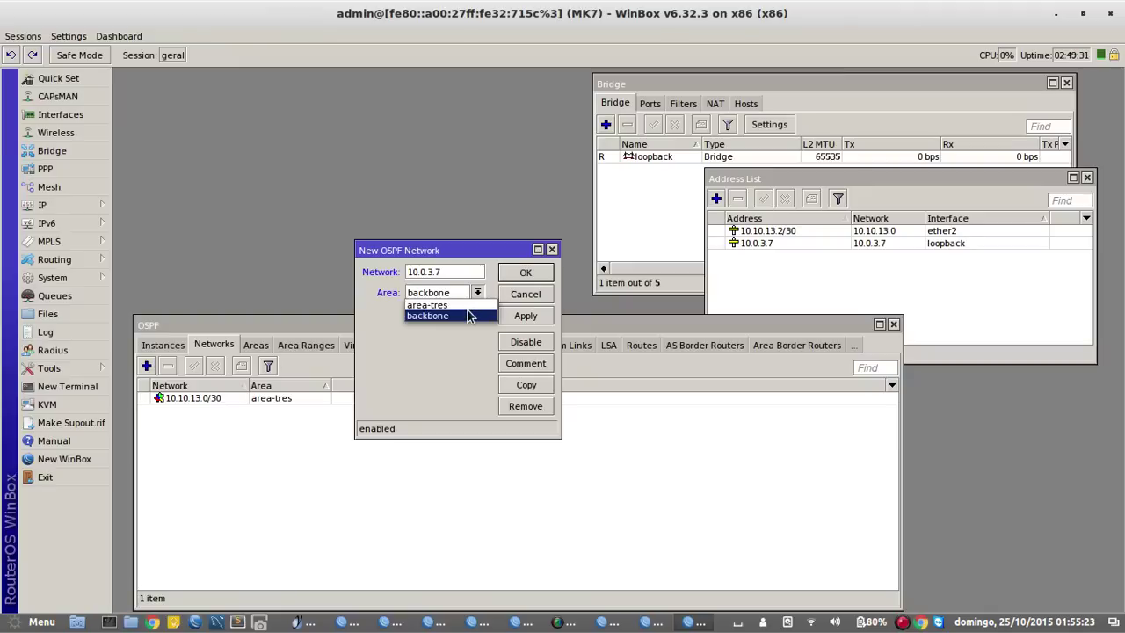
{"action": "left_click", "coordinate": [457, 305]}
{"action": "left_click", "coordinate": [525, 273]}
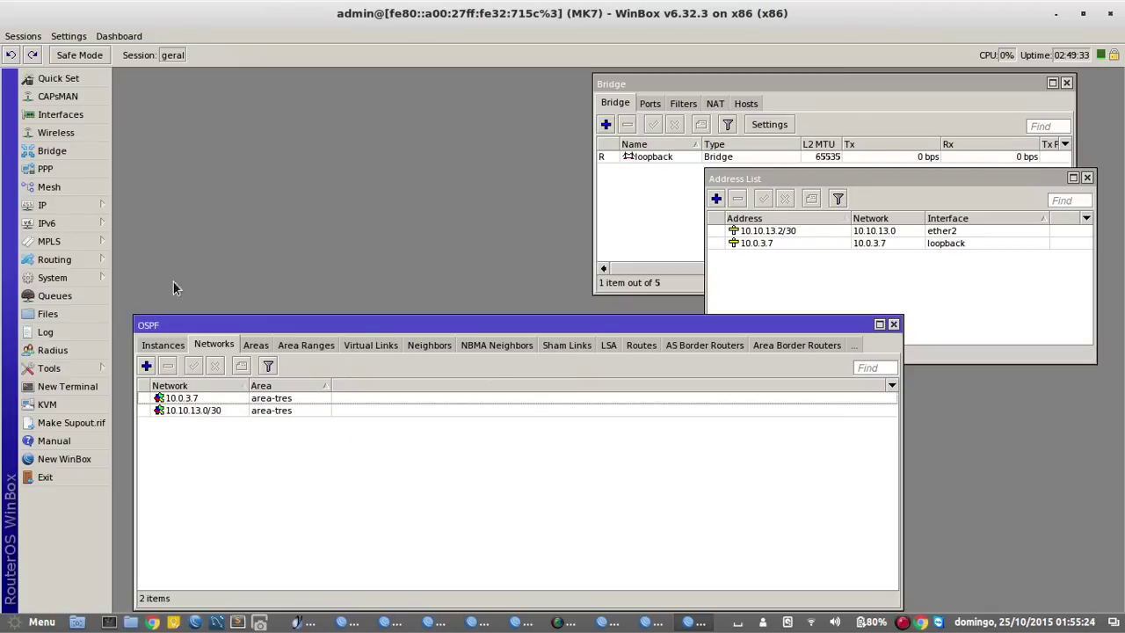
Open MK7's IP route list and check which routes it has learned through OSPF.
{"action": "left_click", "coordinate": [87, 205]}
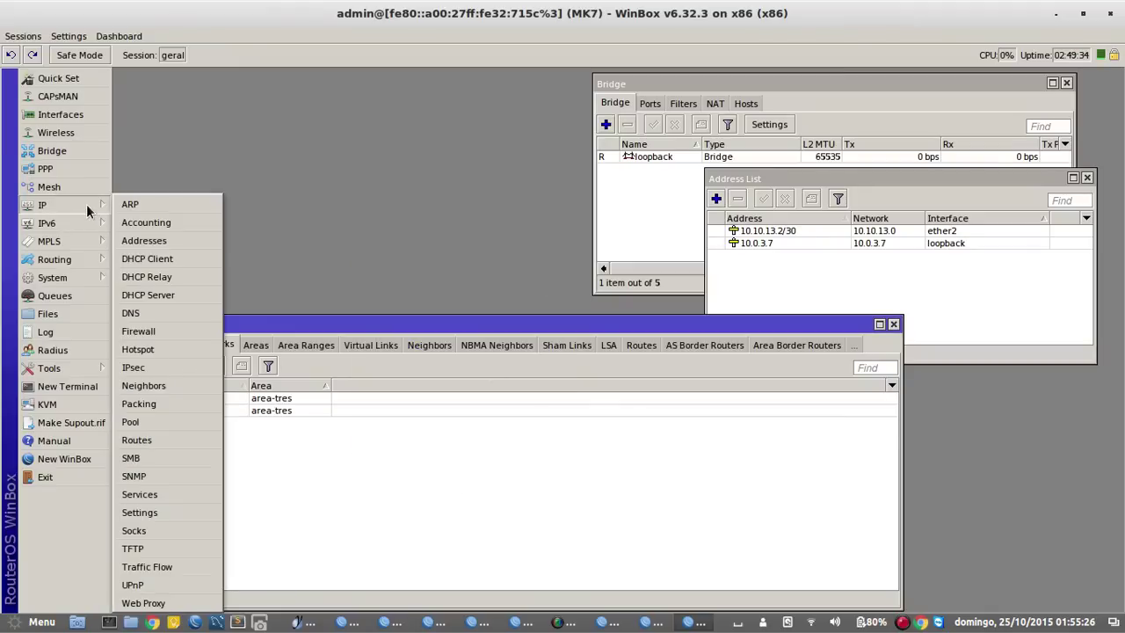
{"action": "left_click", "coordinate": [159, 437]}
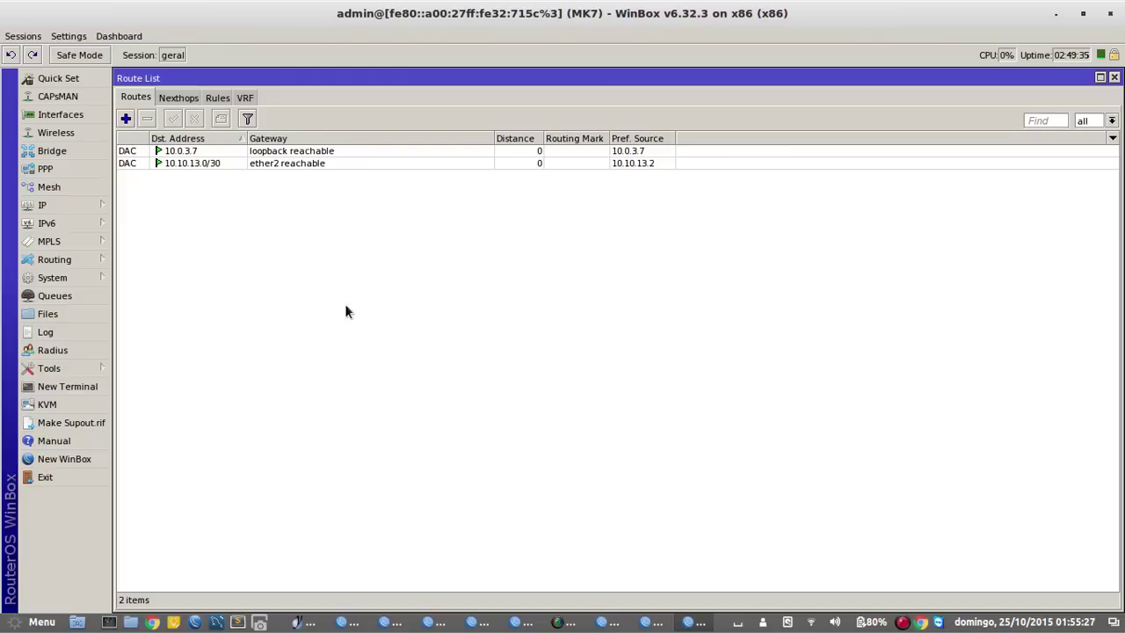
{"action": "left_click", "coordinate": [178, 153]}
{"action": "left_click", "coordinate": [178, 162]}
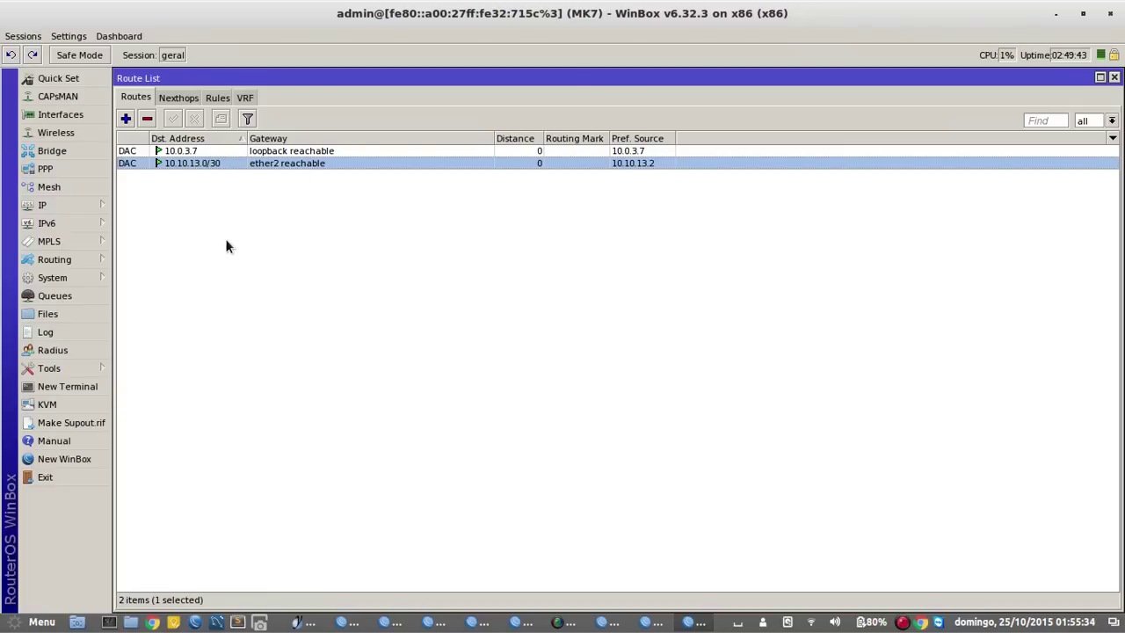
{"action": "left_click", "coordinate": [187, 152]}
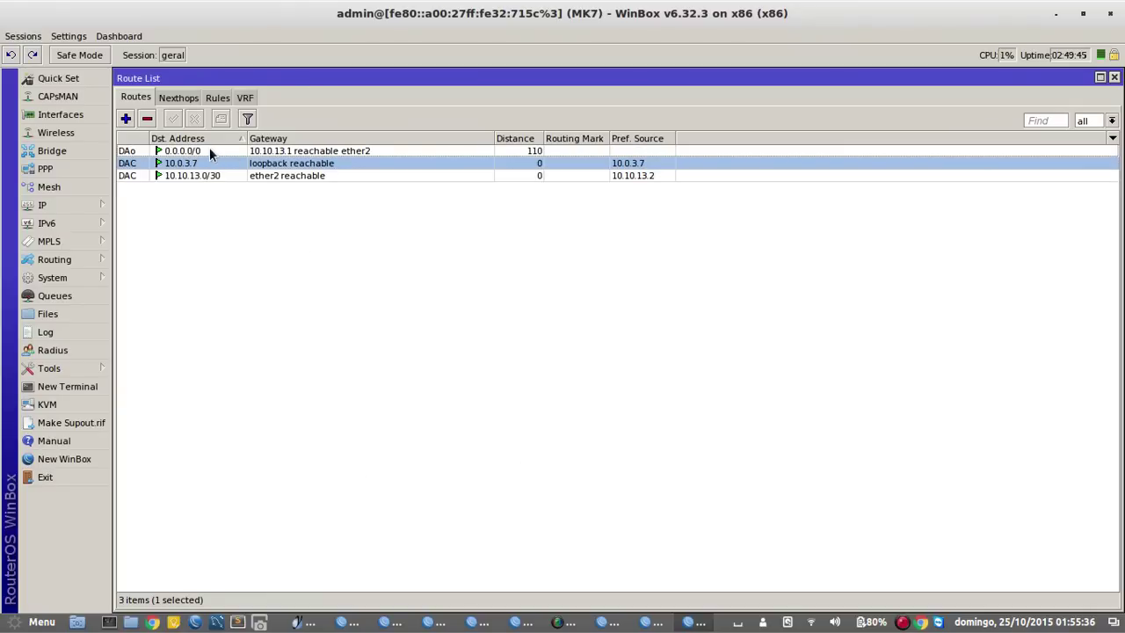
{"action": "left_click", "coordinate": [211, 150]}
{"action": "left_click", "coordinate": [610, 419]}
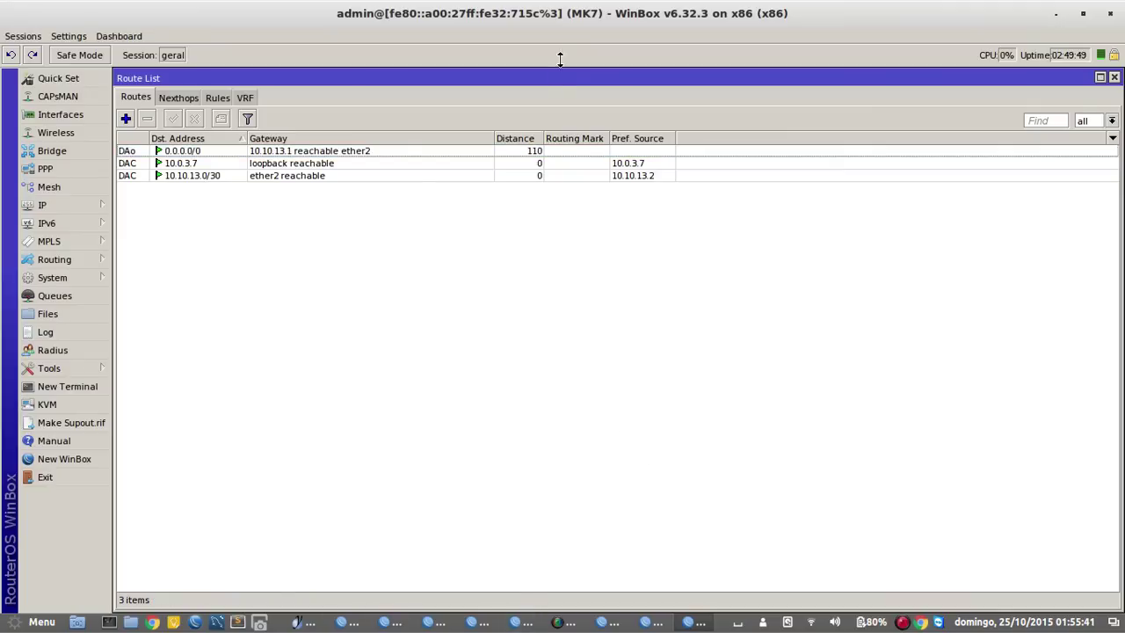
Connect to router MK8 from the WinBox neighbor list and dismiss its license notice.
{"action": "left_click", "coordinate": [349, 623]}
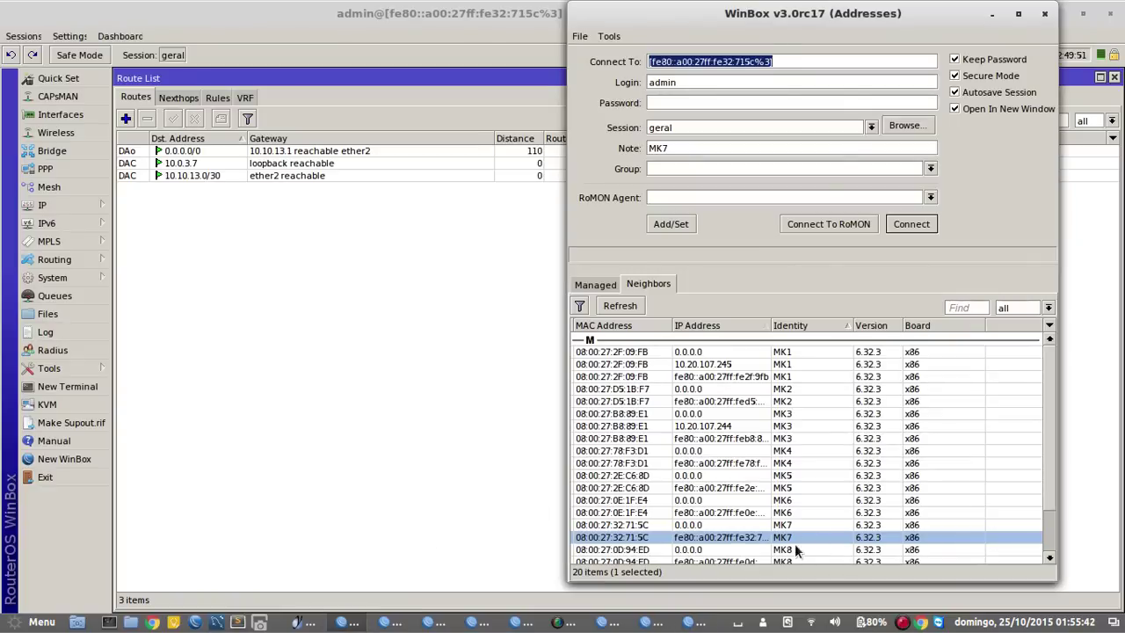
{"action": "left_click", "coordinate": [758, 563]}
{"action": "scroll", "coordinate": [791, 527], "scroll_direction": "down", "scroll_amount": 3}
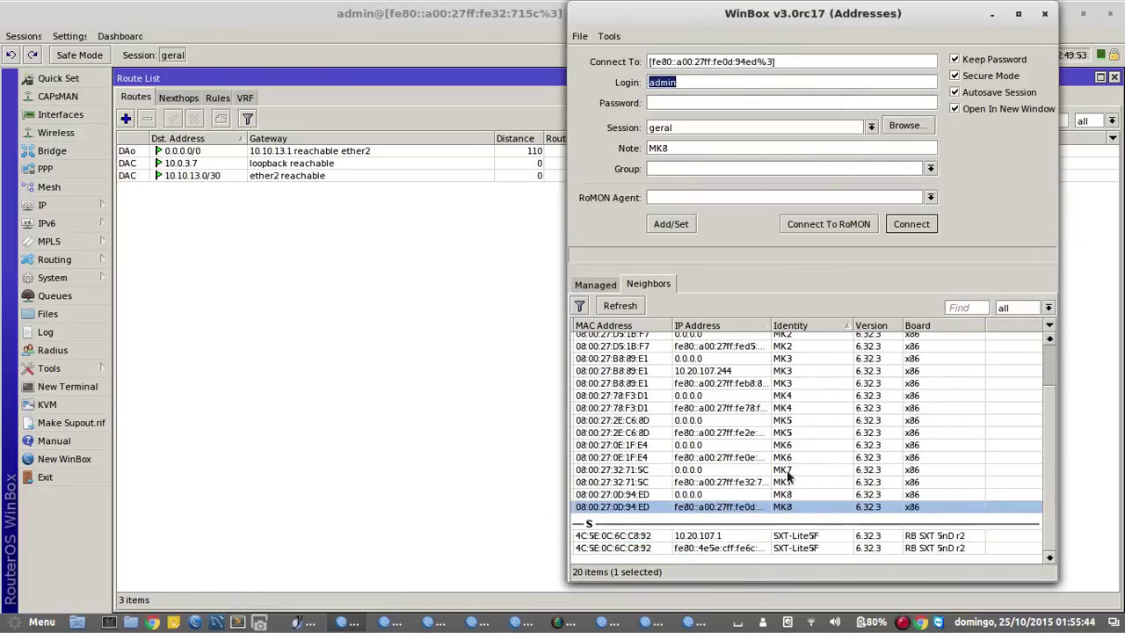
{"action": "left_click", "coordinate": [906, 224]}
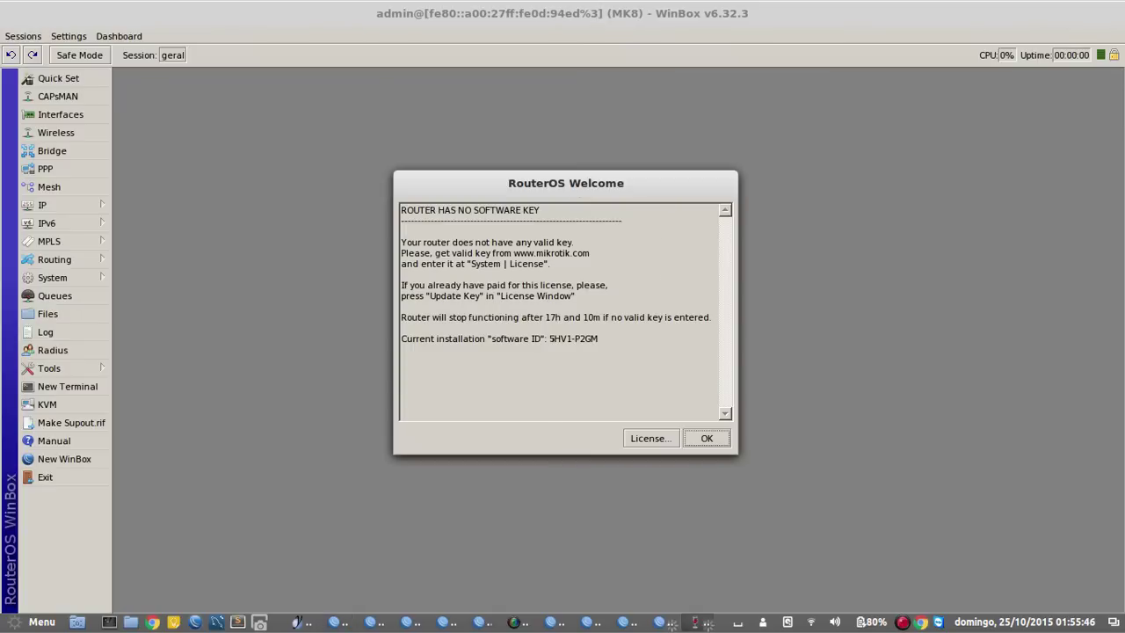
{"action": "left_click", "coordinate": [709, 437]}
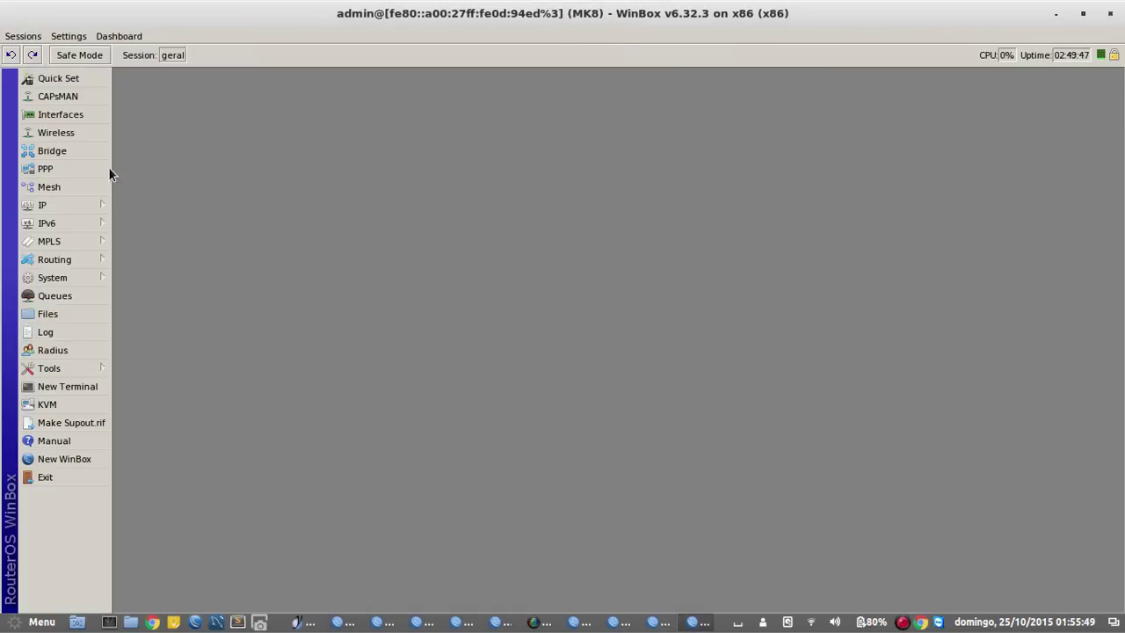
Create a bridge interface named loopback on MK8.
{"action": "left_click", "coordinate": [73, 152]}
{"action": "left_click", "coordinate": [606, 124]}
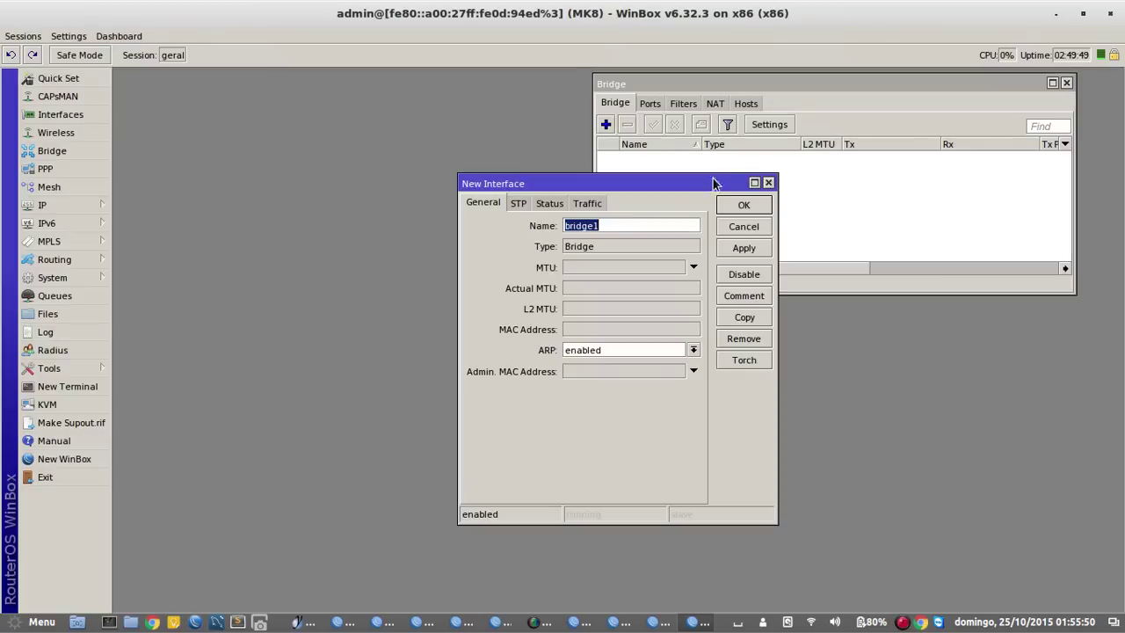
{"action": "key", "text": "BackSpace"}
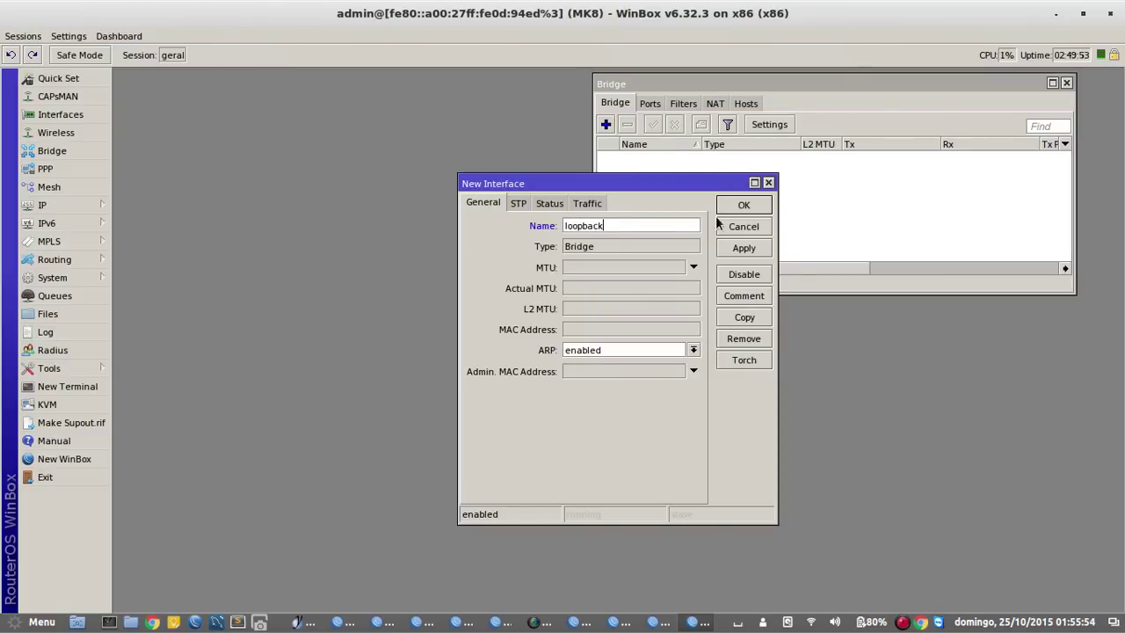
{"action": "left_click", "coordinate": [738, 210]}
Assign the IP address 10.0.4.8 to the loopback interface on MK8.
{"action": "left_click", "coordinate": [79, 202]}
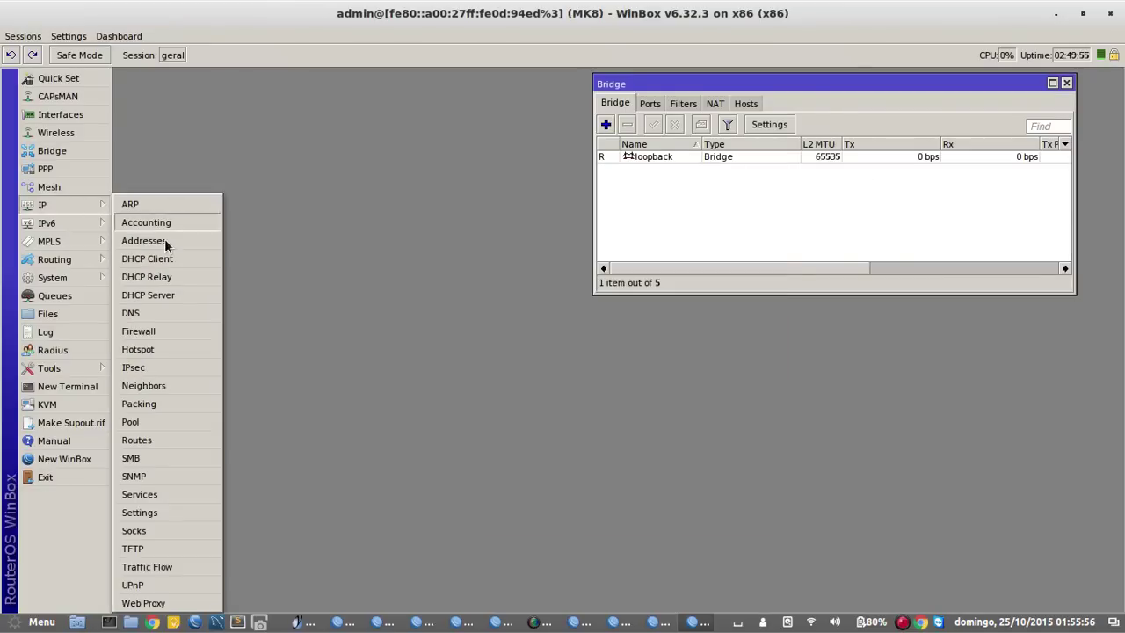
{"action": "left_click", "coordinate": [164, 239]}
{"action": "left_click", "coordinate": [717, 200]}
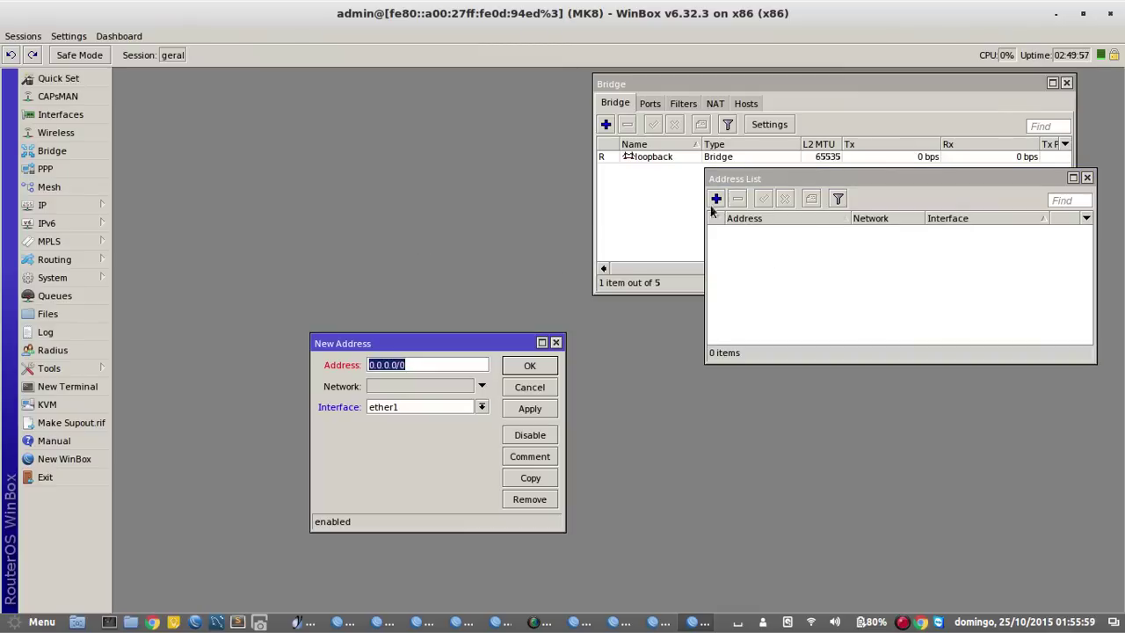
{"action": "type", "text": "10."}
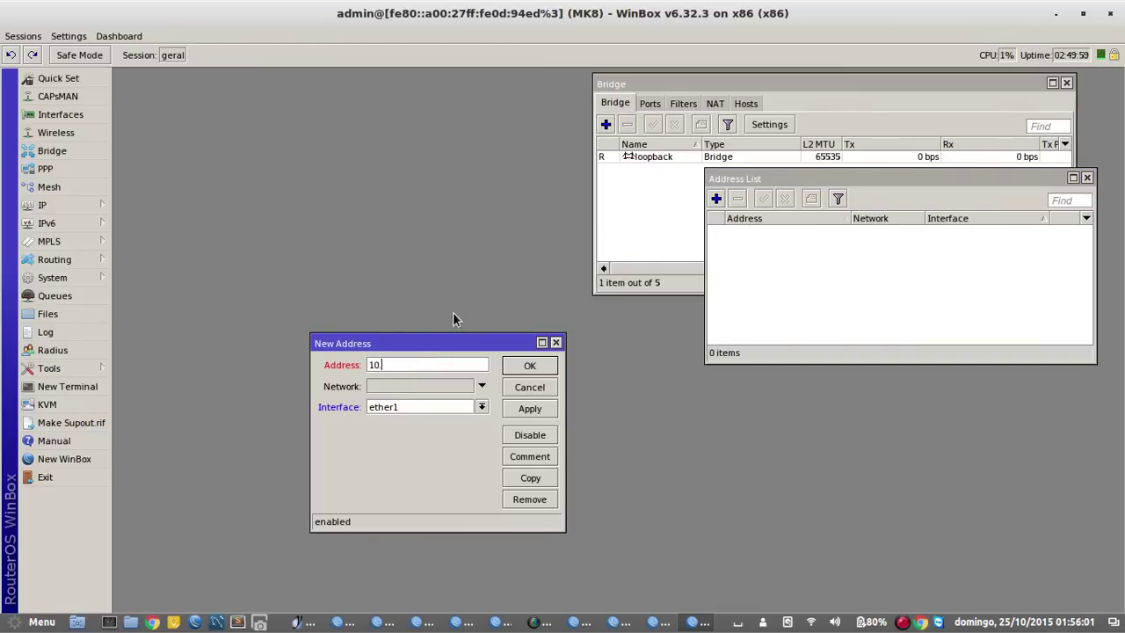
{"action": "type", "text": "0.4.8"}
{"action": "left_click", "coordinate": [449, 407]}
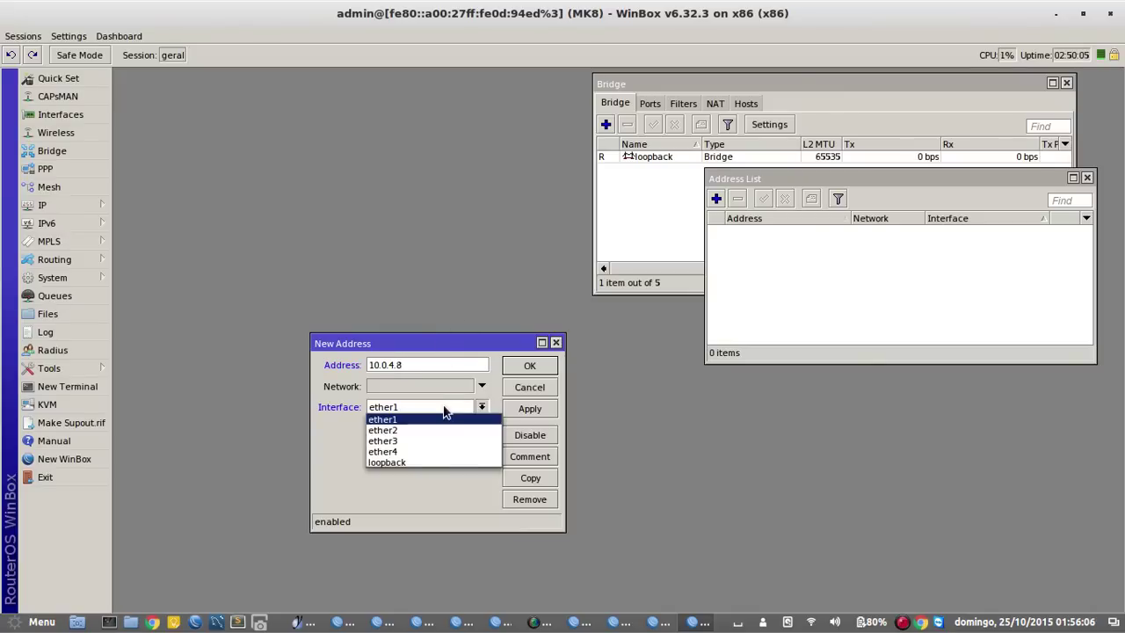
{"action": "left_click", "coordinate": [422, 463]}
{"action": "left_click", "coordinate": [530, 366]}
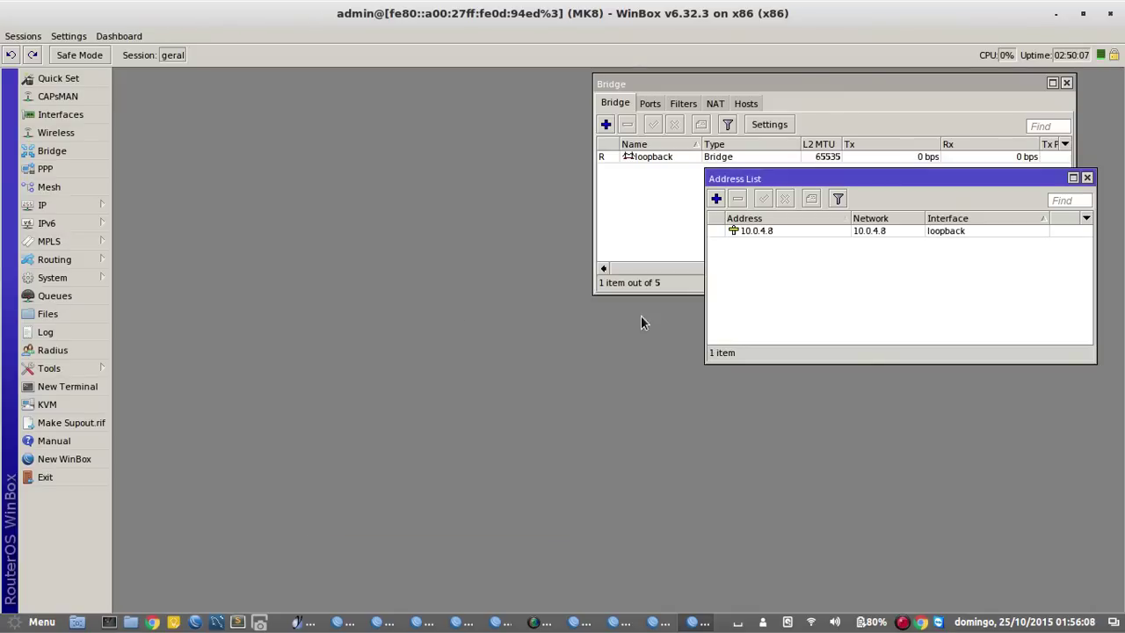
Assign the IP address 10.10.14.2/30 to ether2 on MK8.
{"action": "left_click", "coordinate": [715, 200]}
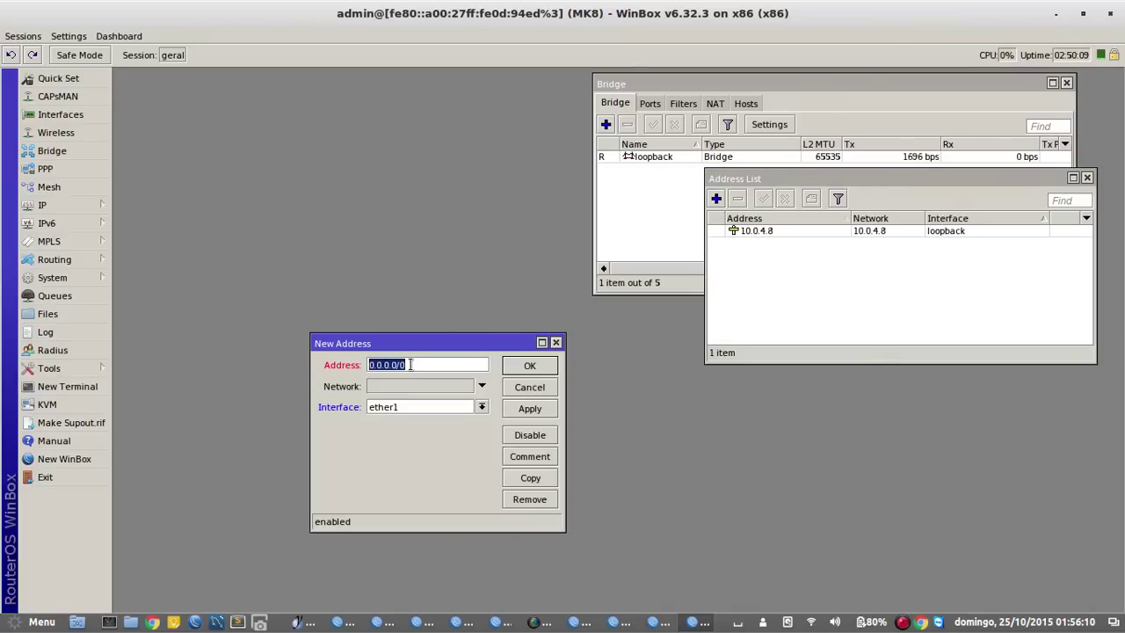
{"action": "type", "text": "10.10"}
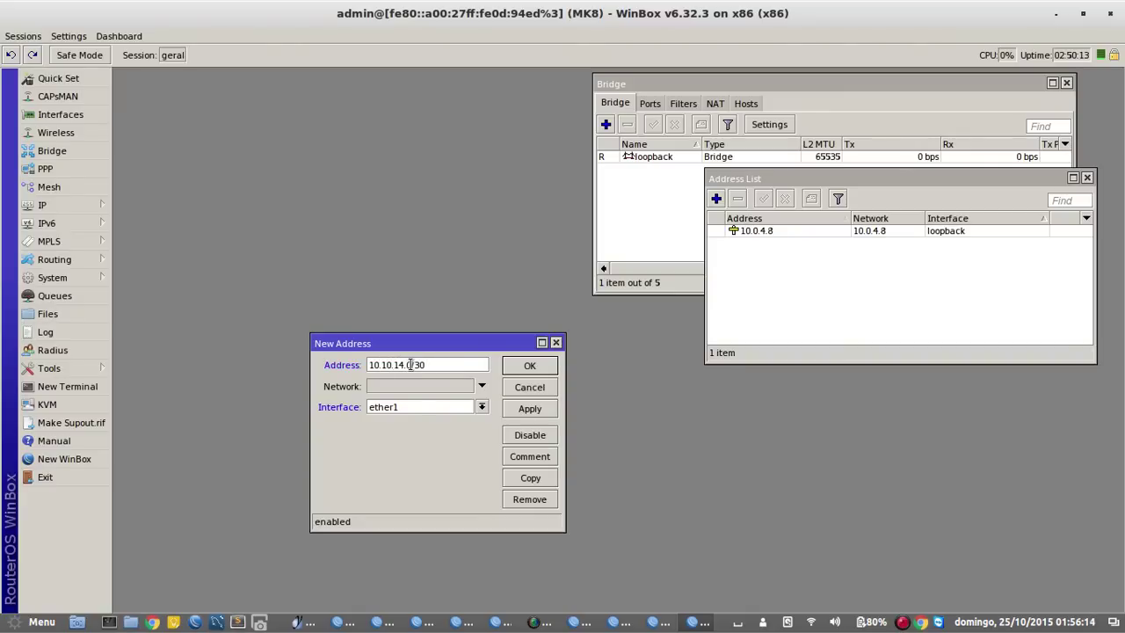
{"action": "key", "text": "BackSpace"}
{"action": "type", "text": "2"}
{"action": "left_click", "coordinate": [426, 408]}
{"action": "left_click", "coordinate": [421, 430]}
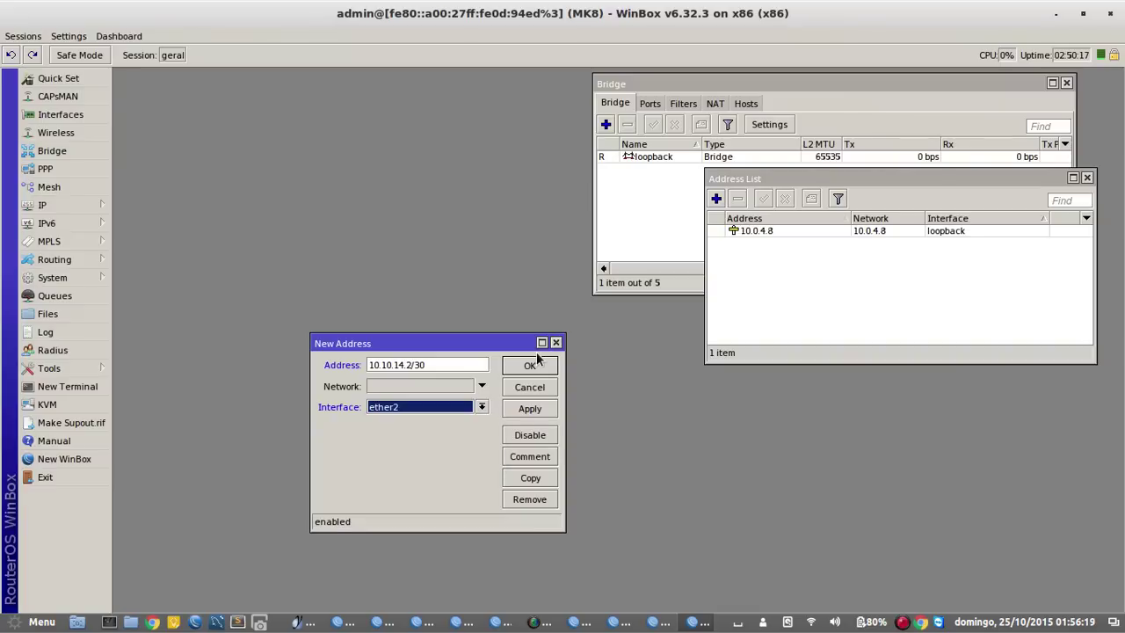
{"action": "left_click", "coordinate": [533, 366]}
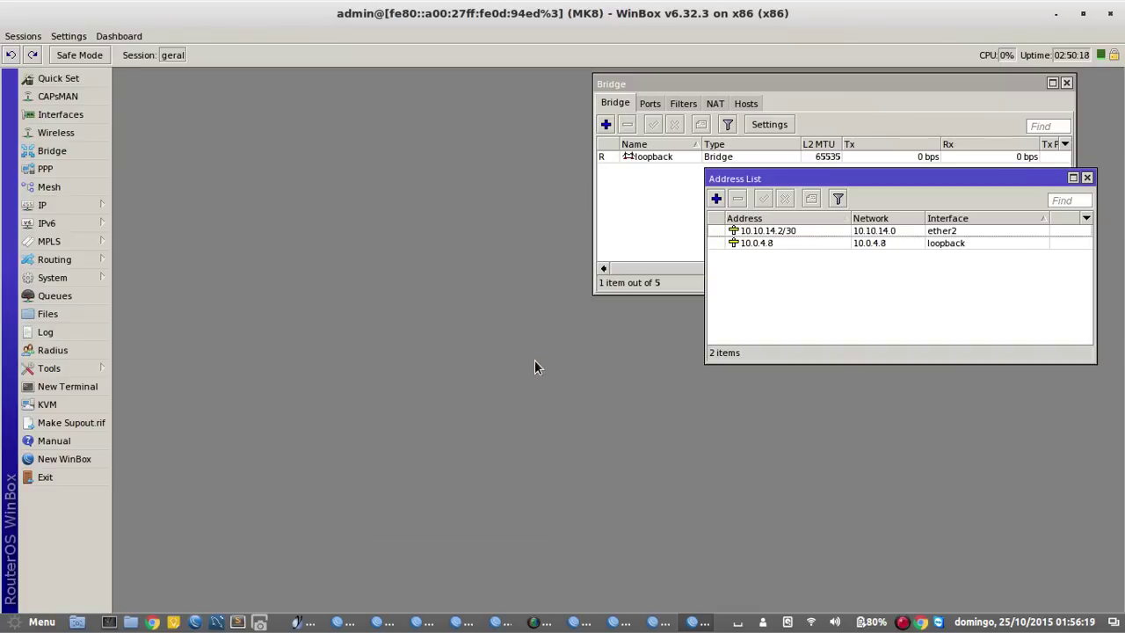
Set the router ID of MK8's default OSPF instance to 10.0.4.8.
{"action": "left_click", "coordinate": [80, 258]}
{"action": "left_click", "coordinate": [133, 351]}
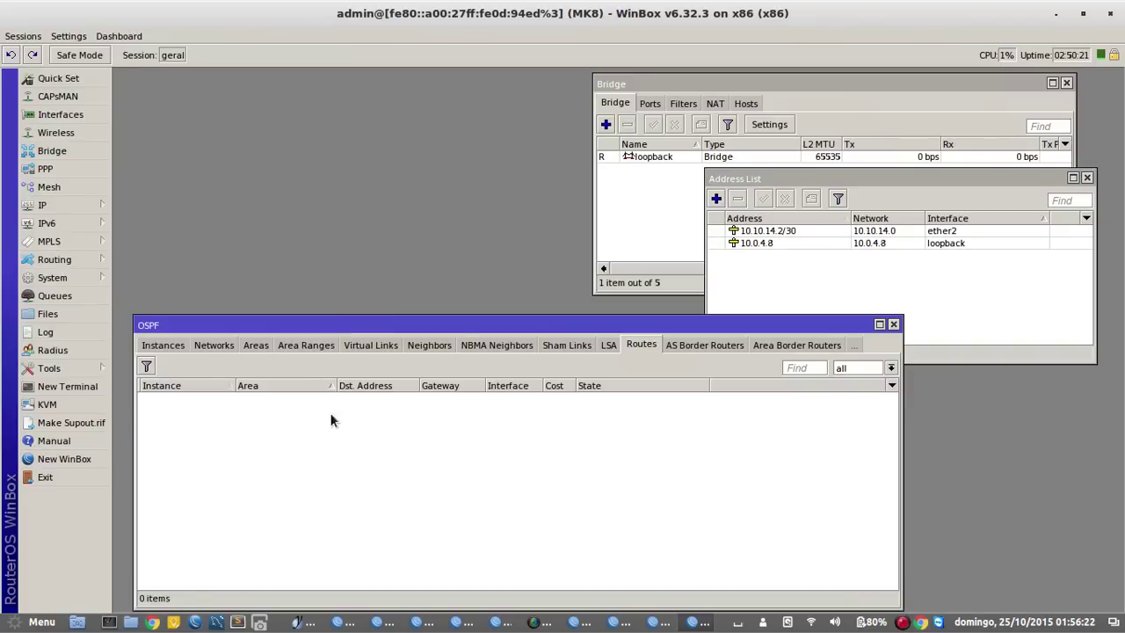
{"action": "left_click", "coordinate": [164, 346]}
{"action": "double_click", "coordinate": [221, 397]}
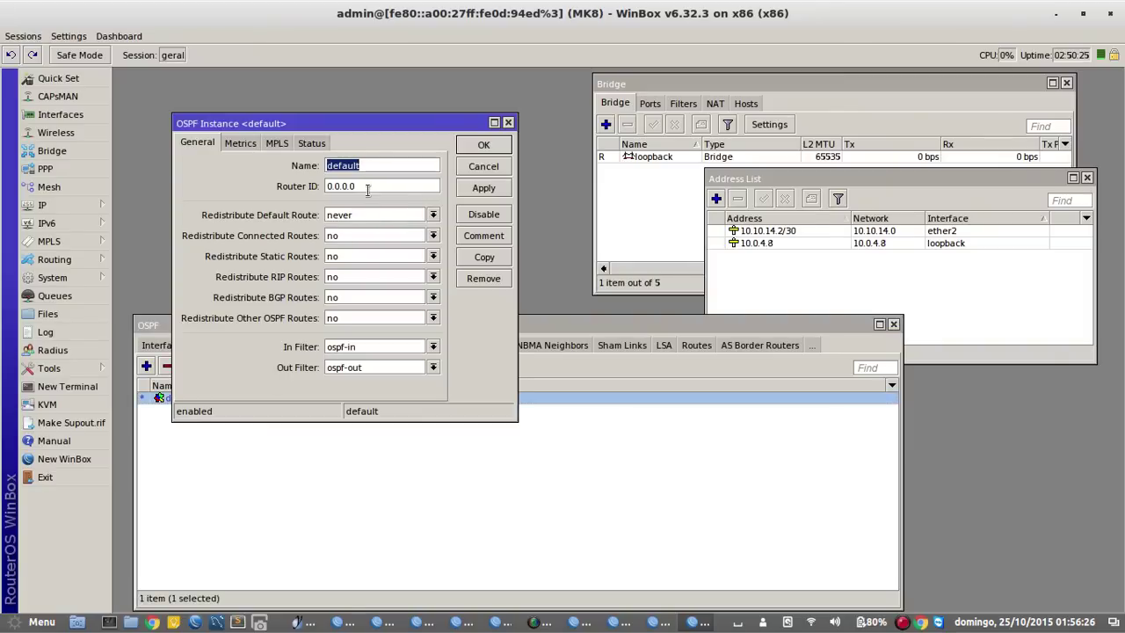
{"action": "key", "text": "Tab"}
{"action": "type", "text": "10"}
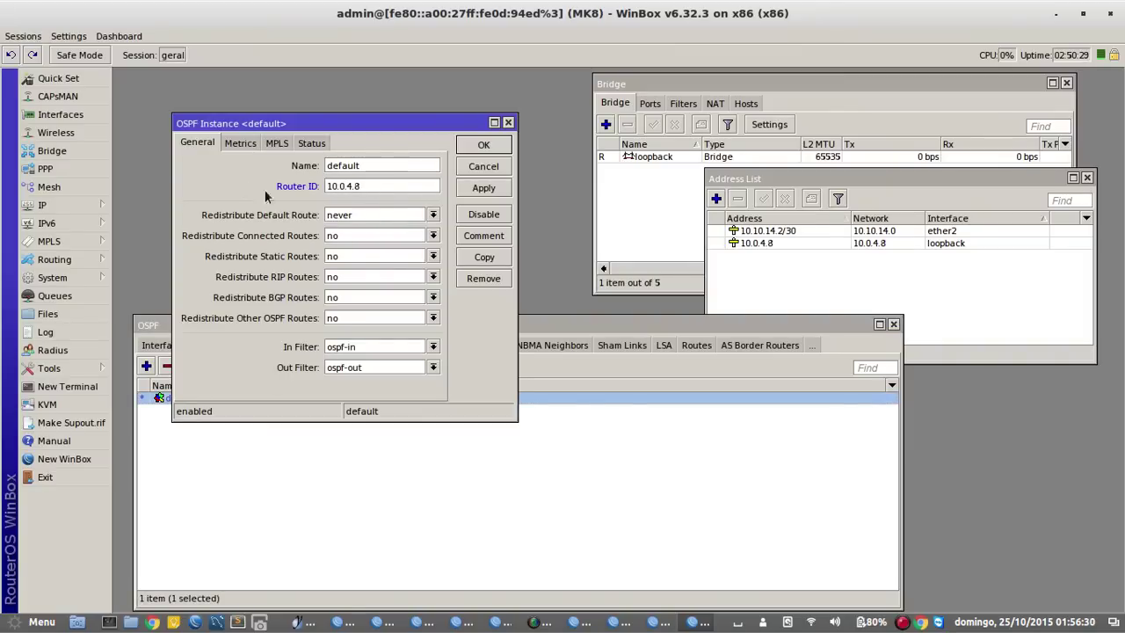
{"action": "left_click", "coordinate": [484, 145]}
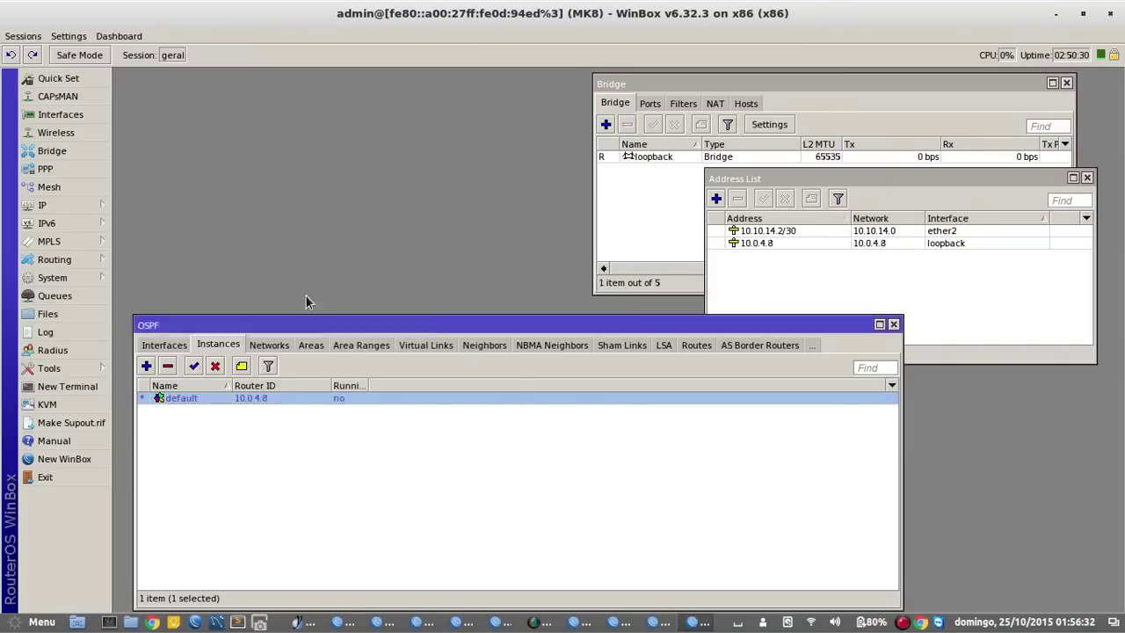
Create an OSPF area named area-quatro on MK8 with area ID 0.0.0.4 and type stub.
{"action": "left_click", "coordinate": [312, 346]}
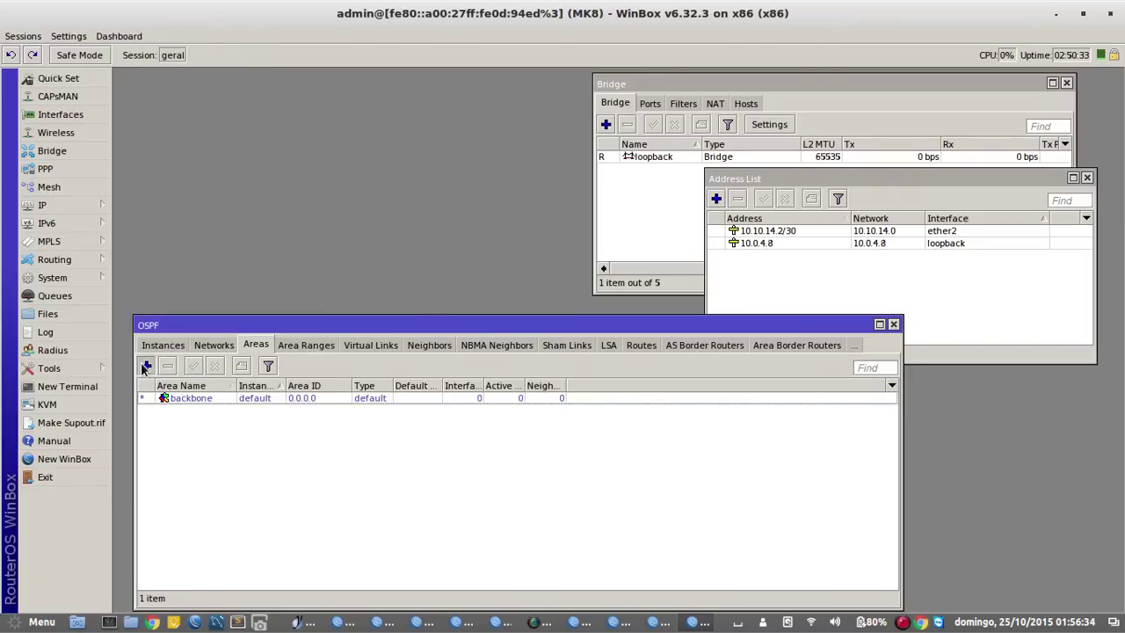
{"action": "left_click", "coordinate": [146, 366]}
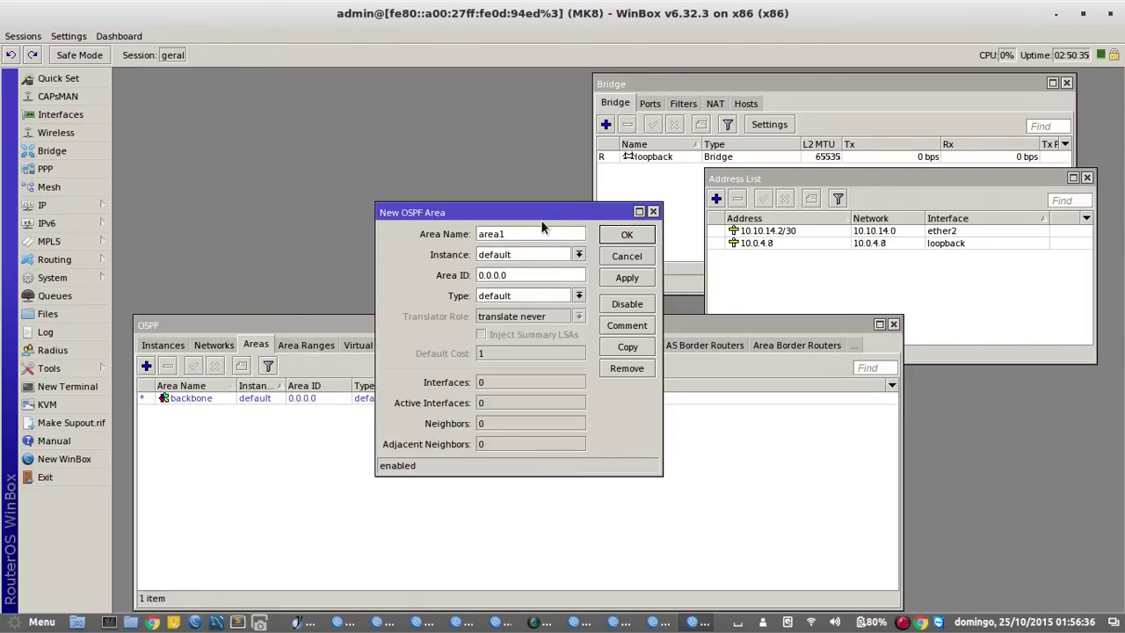
{"action": "key", "text": "BackSpace"}
{"action": "type", "text": "-quatro"}
{"action": "left_click_drag", "start_coordinate": [528, 274], "coordinate": [442, 272]}
{"action": "type", "text": "0"}
{"action": "left_click", "coordinate": [521, 295]}
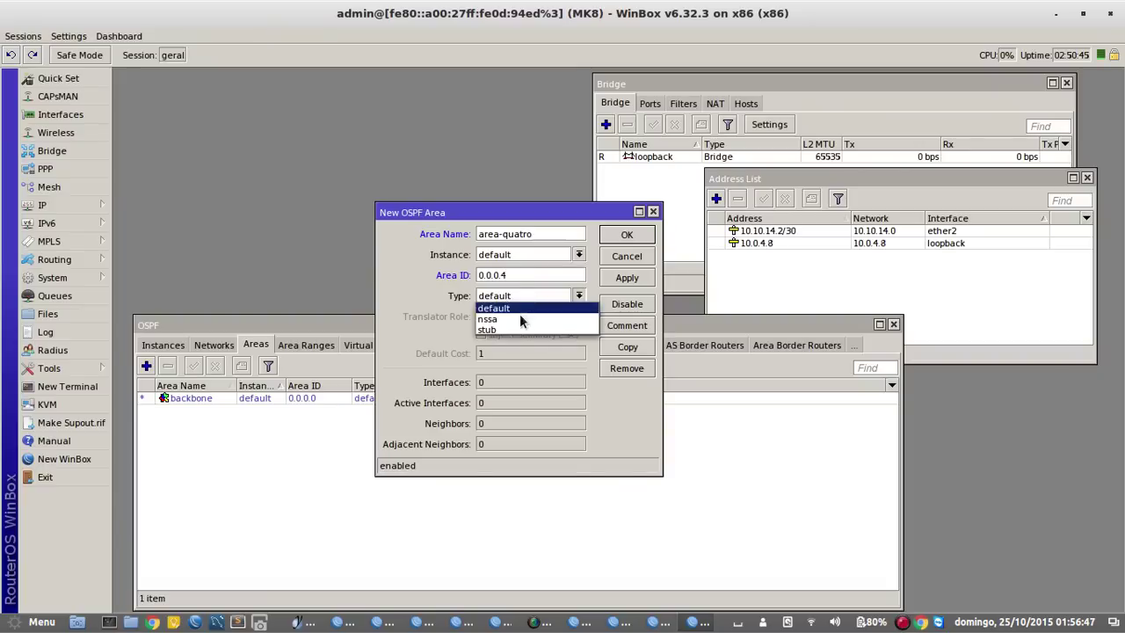
{"action": "left_click", "coordinate": [519, 330]}
{"action": "left_click", "coordinate": [627, 235]}
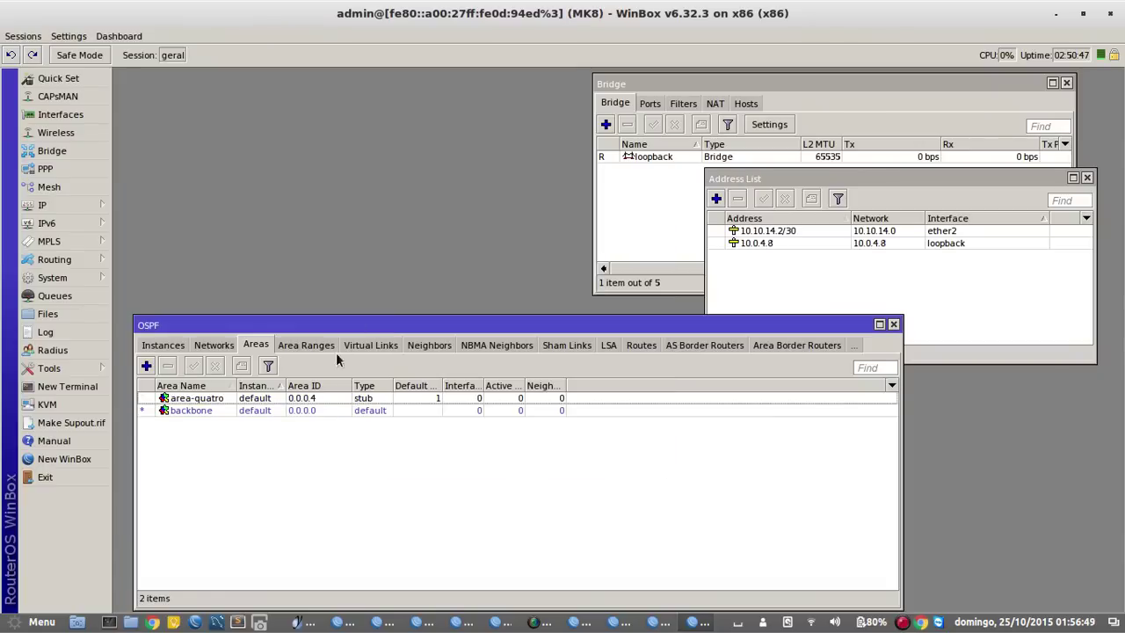
Add the OSPF network 10.10.14.0/30 to area-quatro on MK8.
{"action": "left_click", "coordinate": [214, 345]}
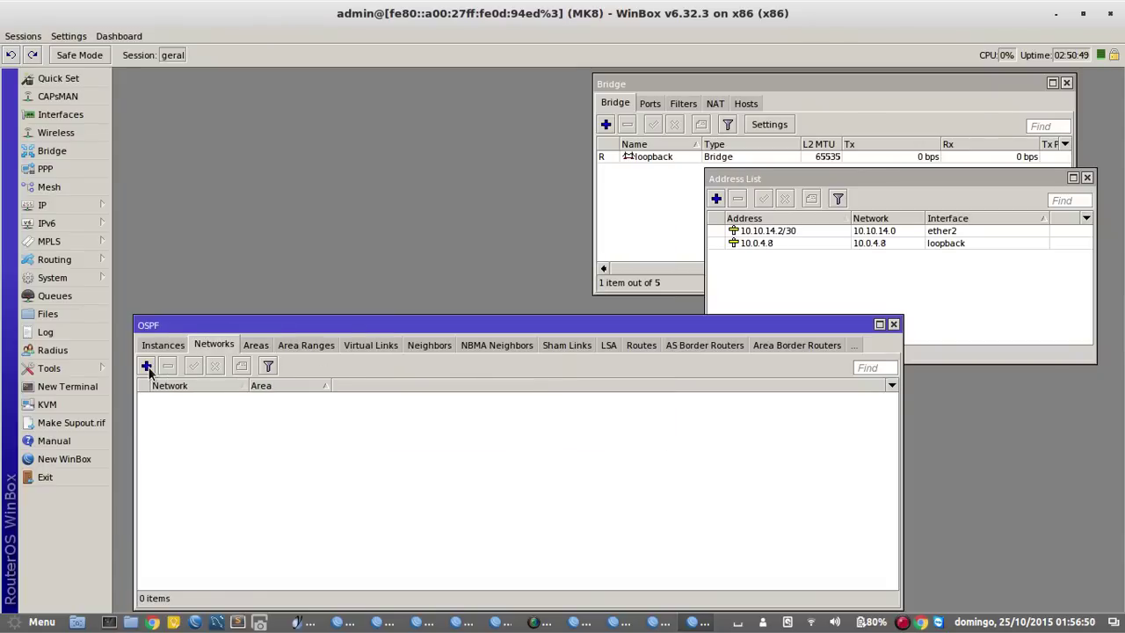
{"action": "left_click", "coordinate": [146, 366]}
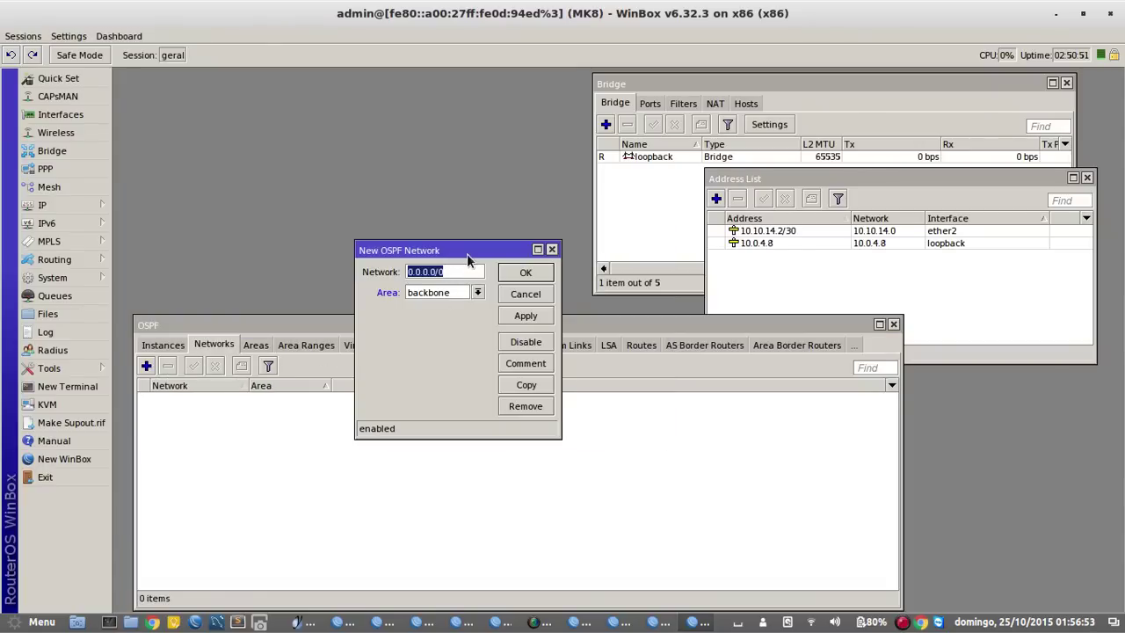
{"action": "type", "text": "10.10.14.0/30"}
{"action": "left_click", "coordinate": [466, 293]}
{"action": "left_click", "coordinate": [444, 301]}
{"action": "left_click", "coordinate": [524, 274]}
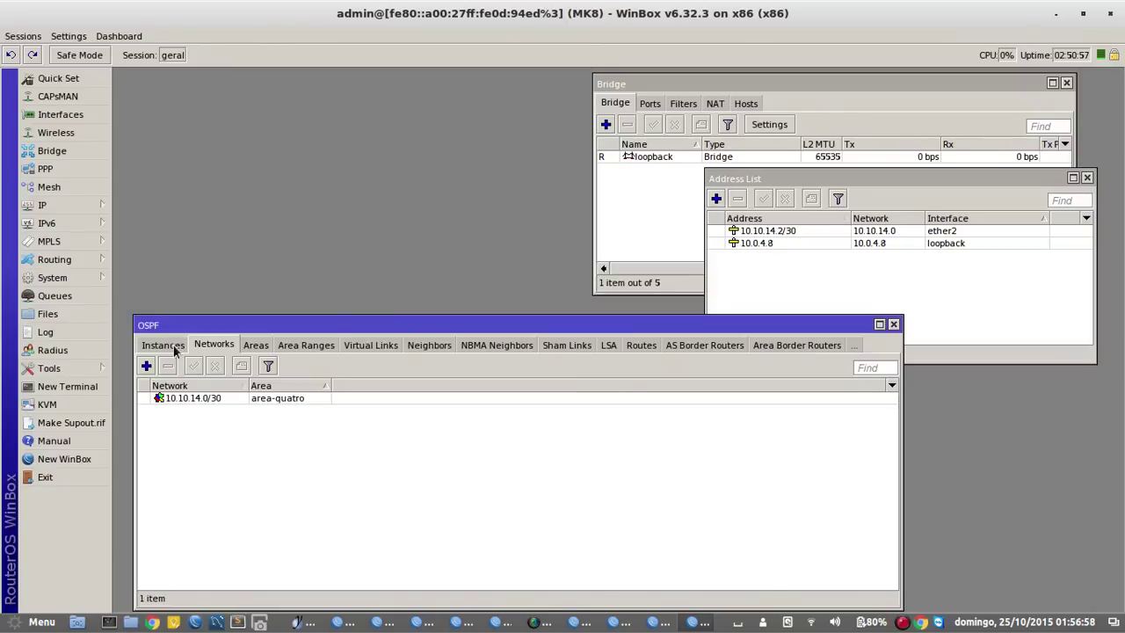
Add the OSPF network 10.0.4.8 to area-quatro on MK8.
{"action": "left_click", "coordinate": [147, 367]}
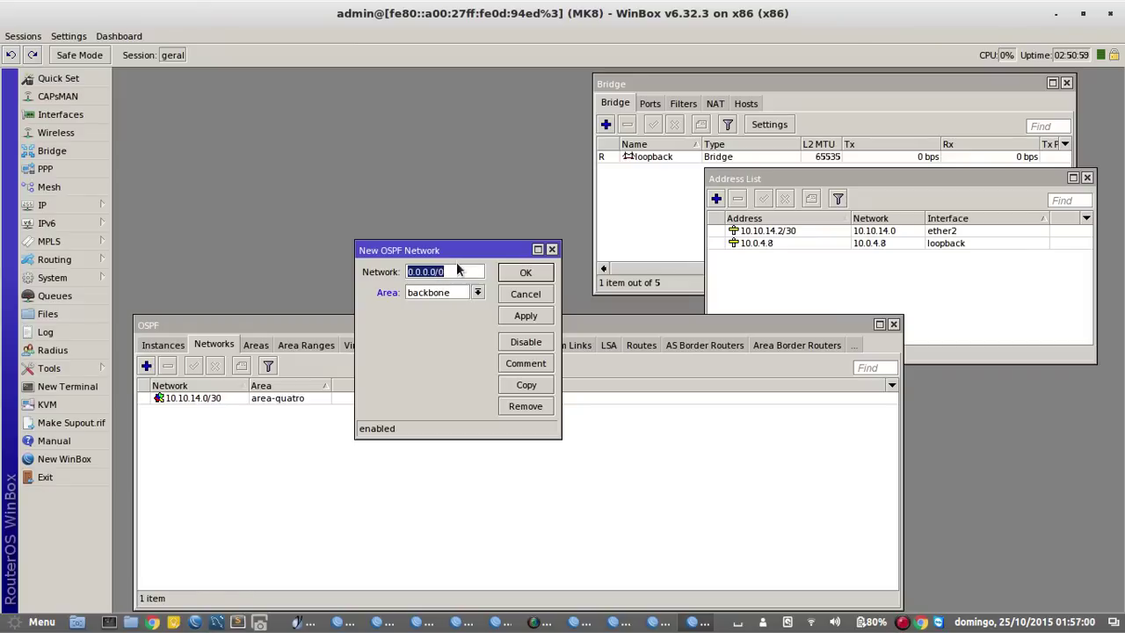
{"action": "type", "text": "10.0.4.8"}
{"action": "left_click", "coordinate": [475, 293]}
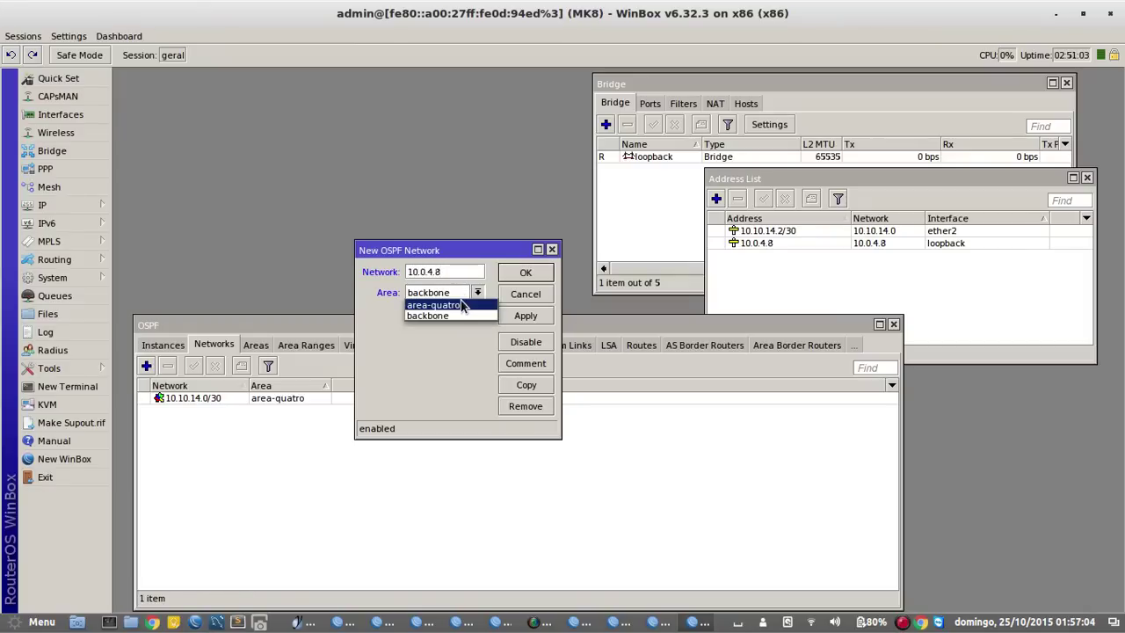
{"action": "left_click", "coordinate": [449, 305]}
{"action": "left_click", "coordinate": [525, 273]}
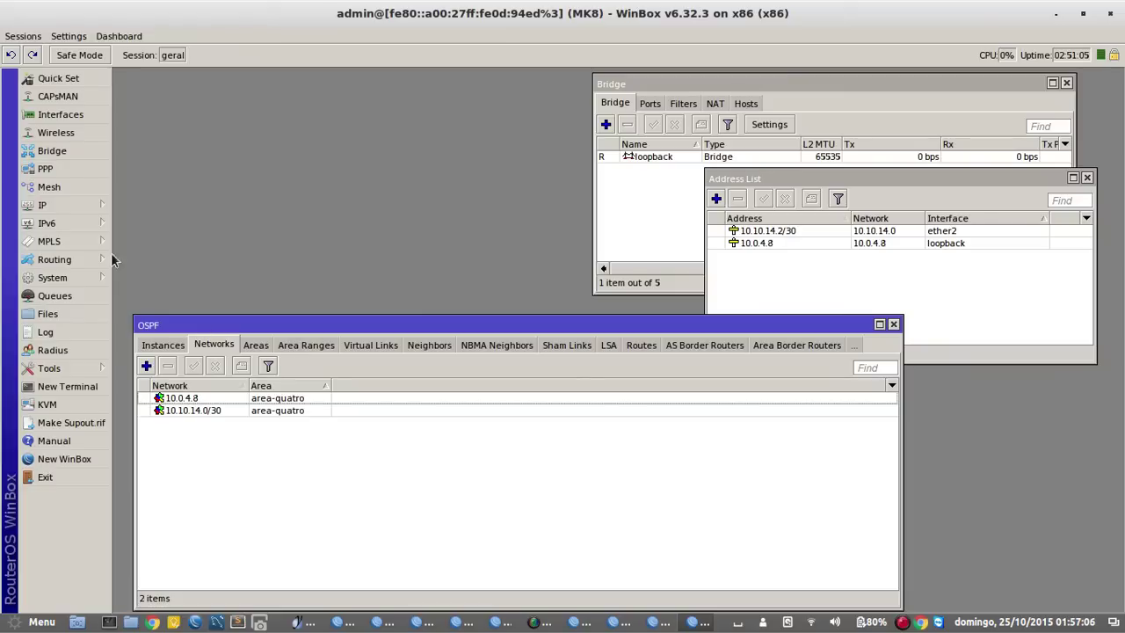
Examine the IP route list on MK8 and start a new terminal session there.
{"action": "left_click", "coordinate": [77, 209]}
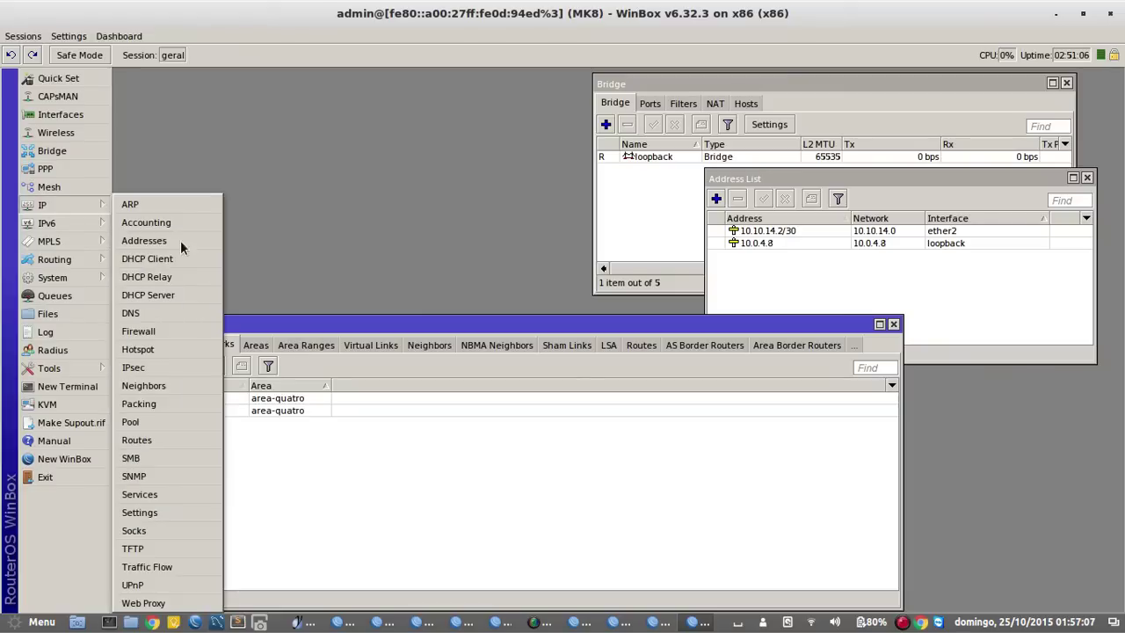
{"action": "left_click", "coordinate": [162, 438]}
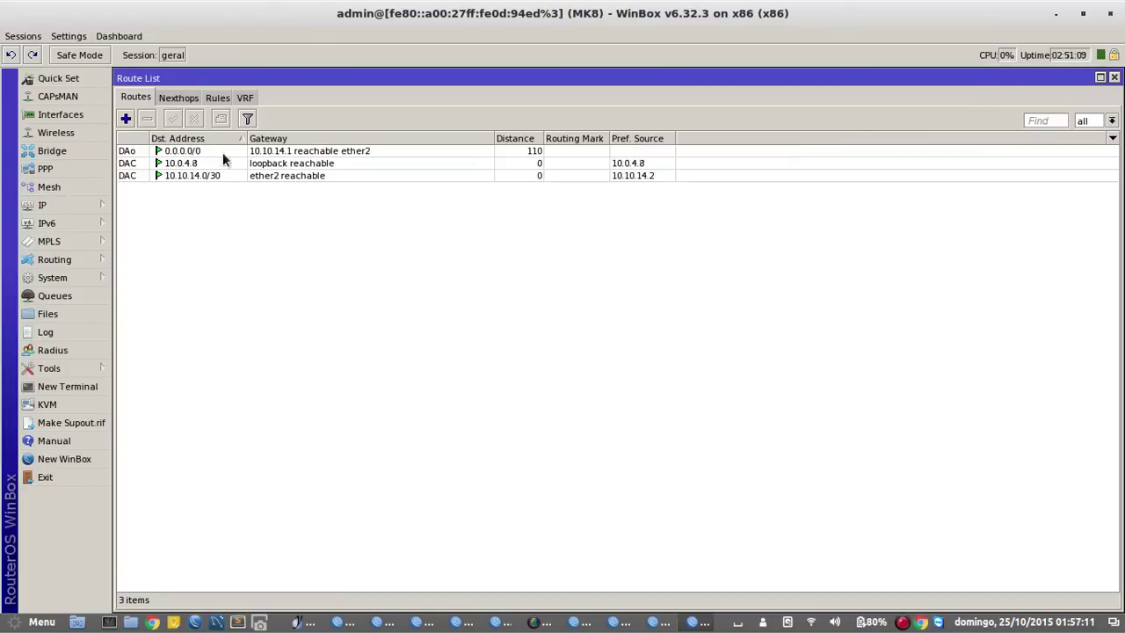
{"action": "left_click", "coordinate": [84, 387]}
{"action": "key", "text": "Return"}
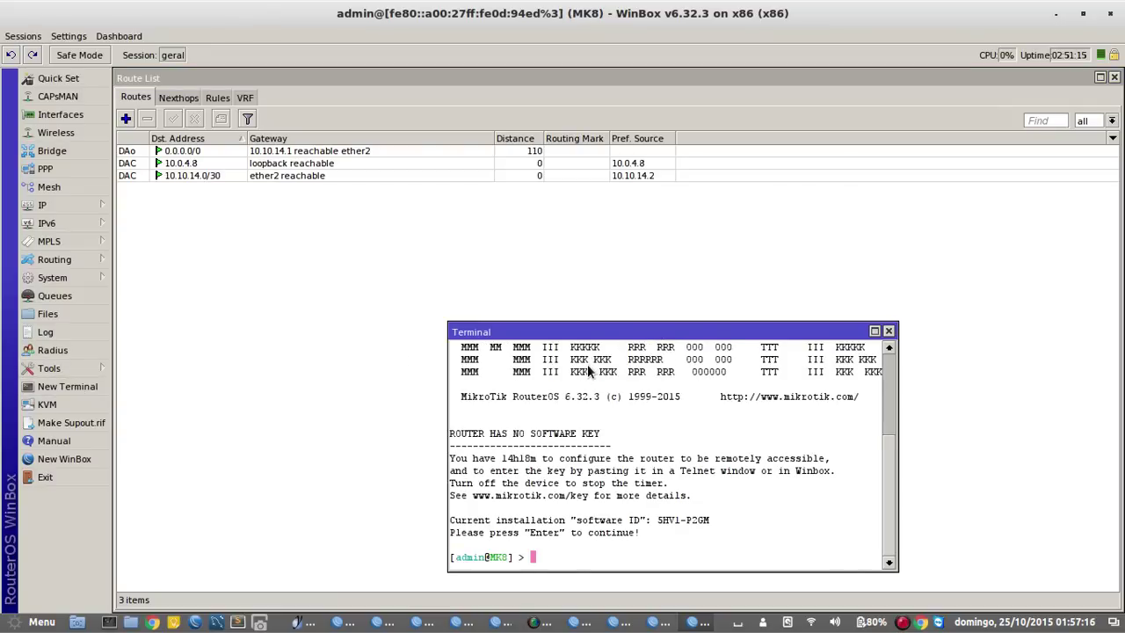
Consult the yEd network diagram, return to MK8 in WinBox and ping MK5's address 10.10.11.2 from the terminal.
{"action": "left_click", "coordinate": [318, 619]}
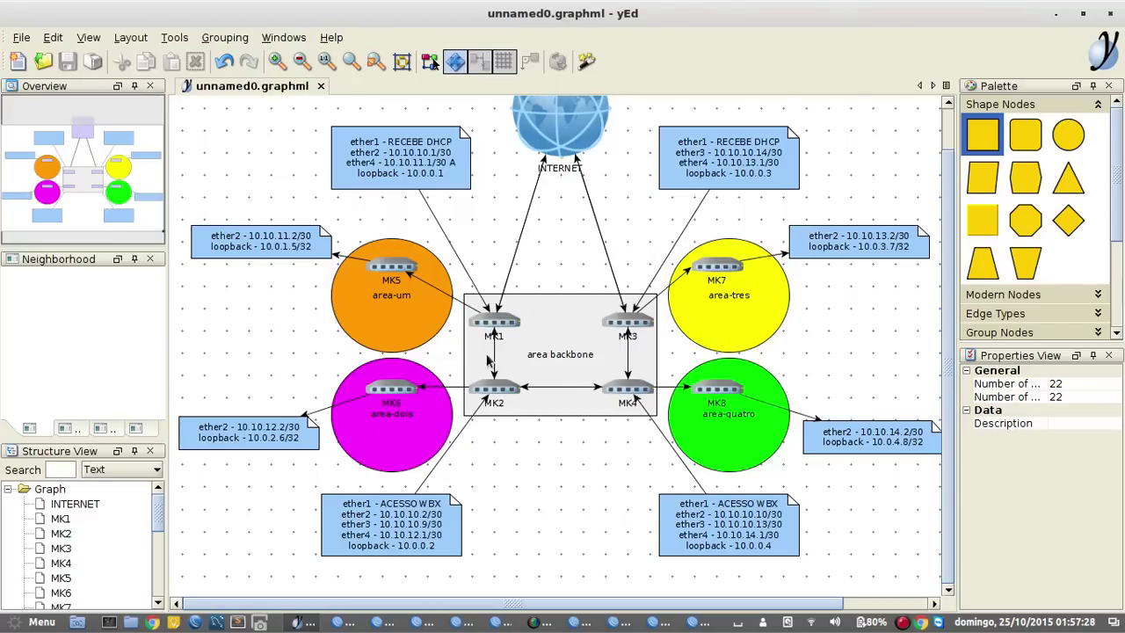
{"action": "left_click", "coordinate": [699, 622]}
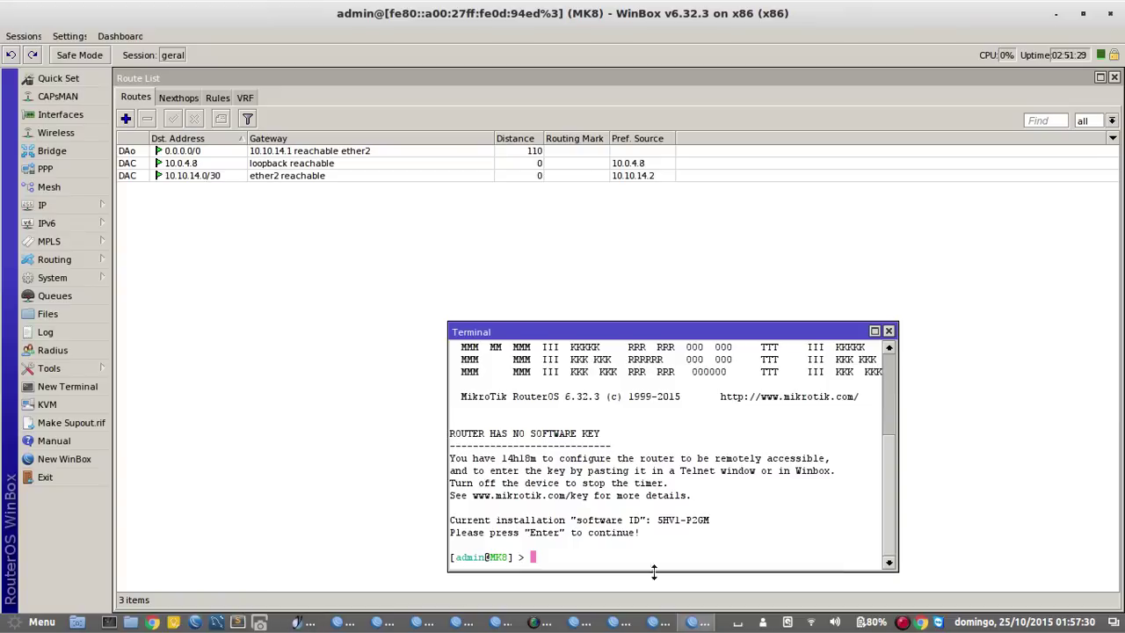
{"action": "type", "text": "ping "}
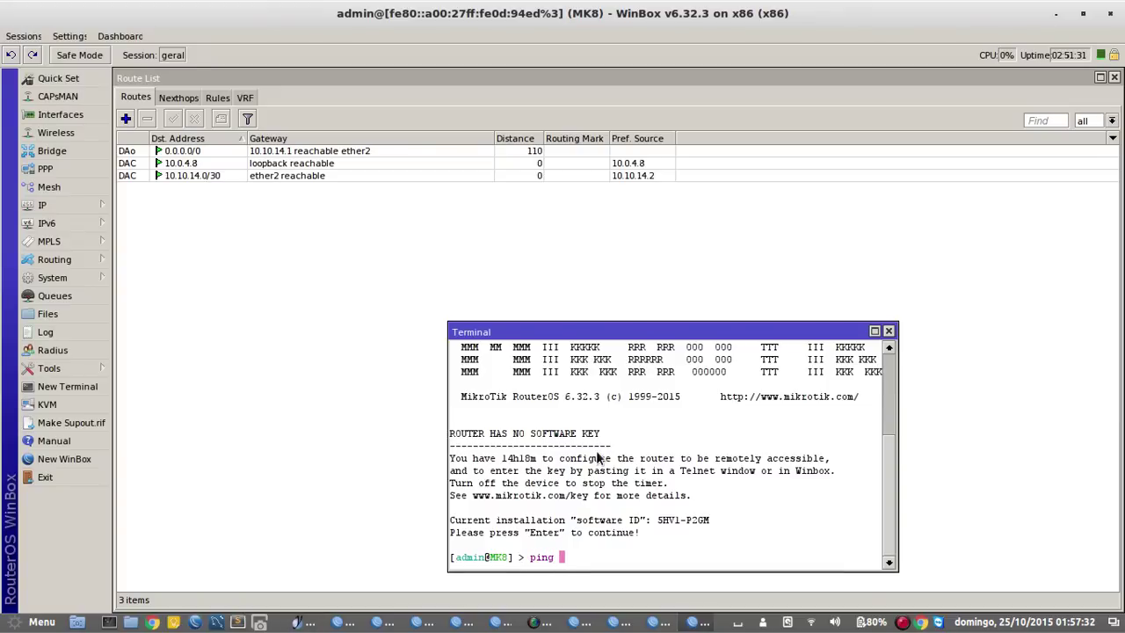
{"action": "type", "text": "10.10.11.2"}
{"action": "key", "text": "Return"}
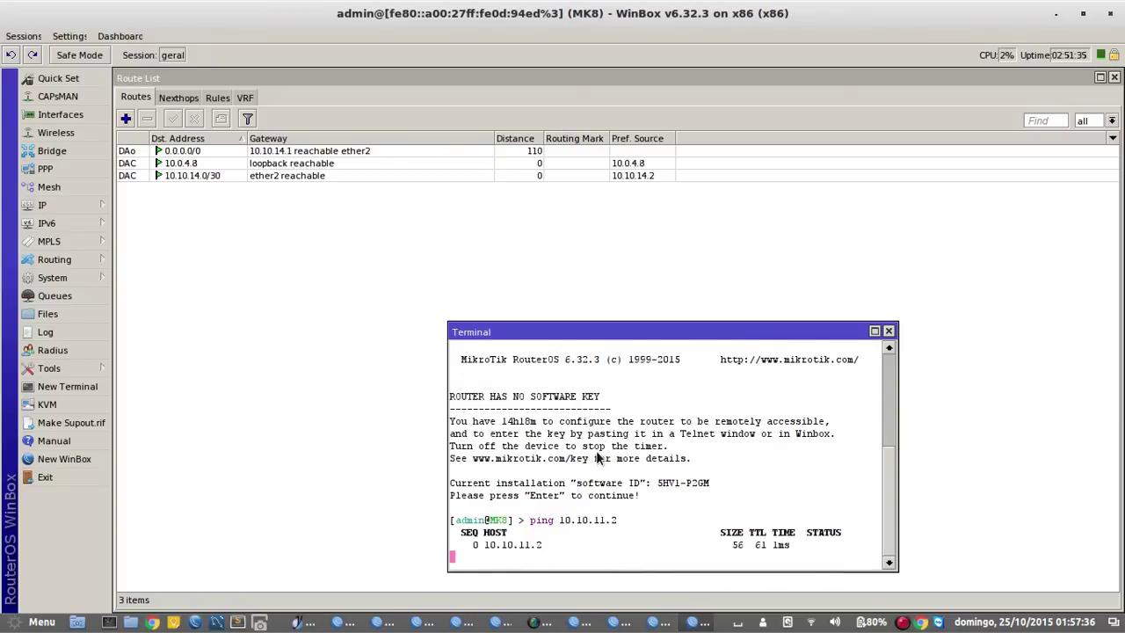
{"action": "key", "text": "ctrl+c"}
Ping MK6's address 10.10.12.2 from the MK8 terminal.
{"action": "key", "text": "Up"}
{"action": "key", "text": "BackSpace"}
{"action": "type", "text": "2.2"}
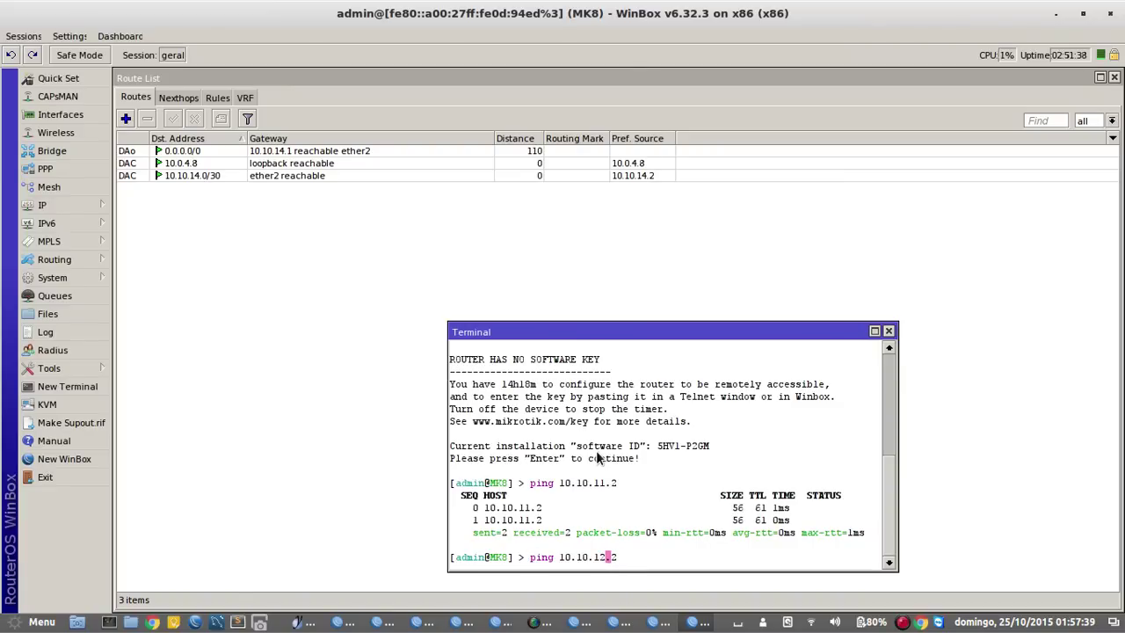
{"action": "key", "text": "BackSpace"}
{"action": "type", "text": "2"}
{"action": "key", "text": "Return"}
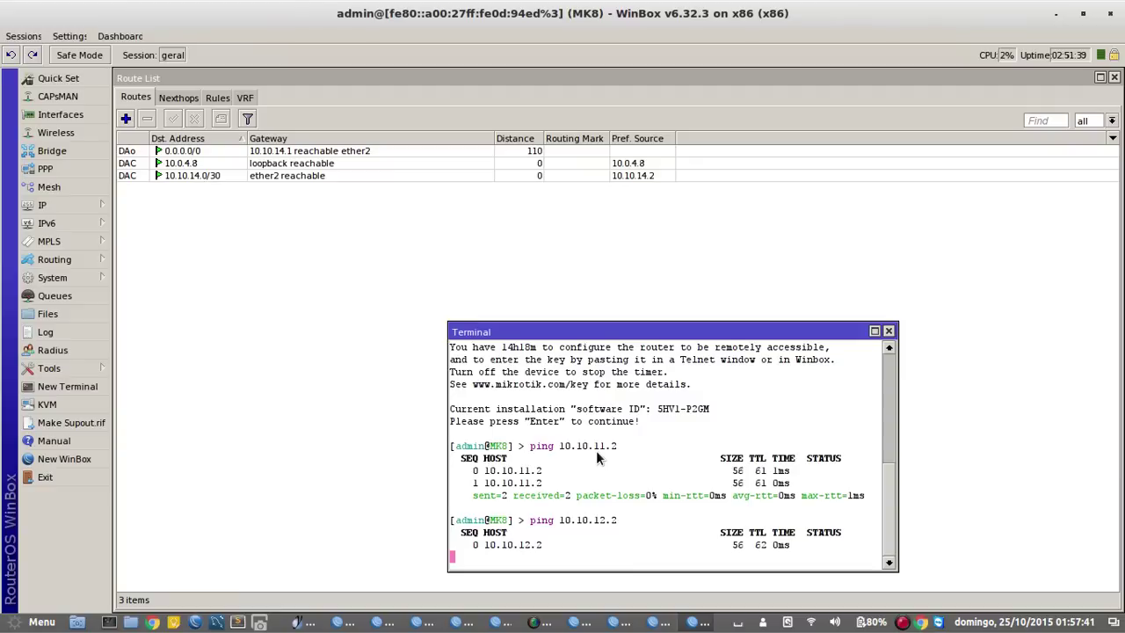
{"action": "key", "text": "ctrl+c"}
Ping MK7's address 10.10.13.2 from the MK8 terminal.
{"action": "key", "text": "Up"}
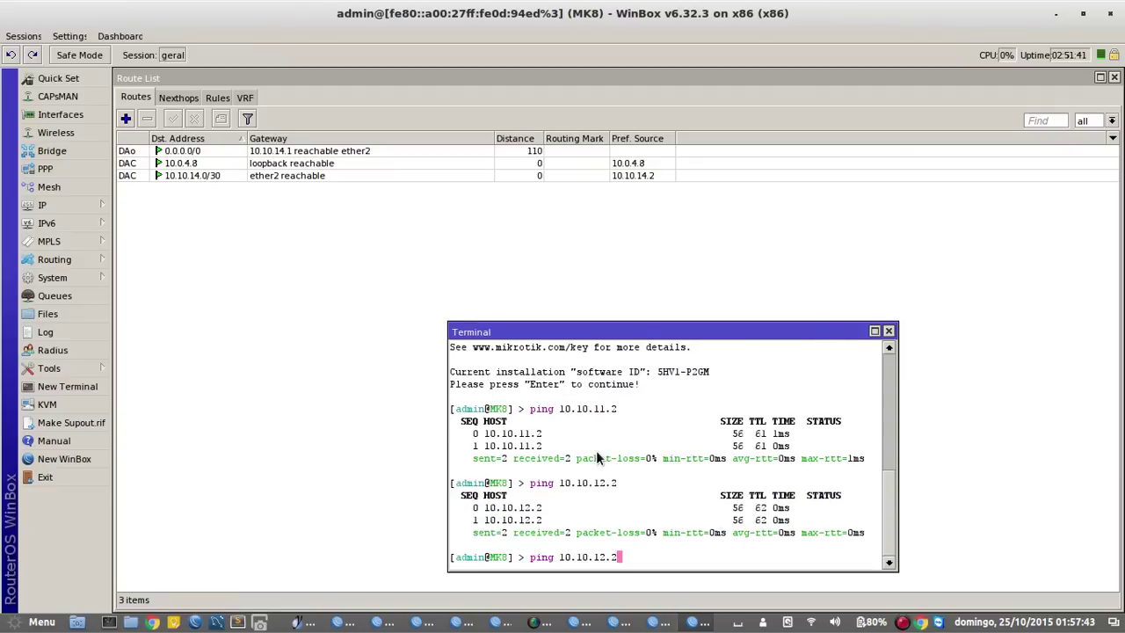
{"action": "key", "text": "Left"}
{"action": "key", "text": "Left"}
{"action": "type", "text": "3"}
{"action": "key", "text": "Return"}
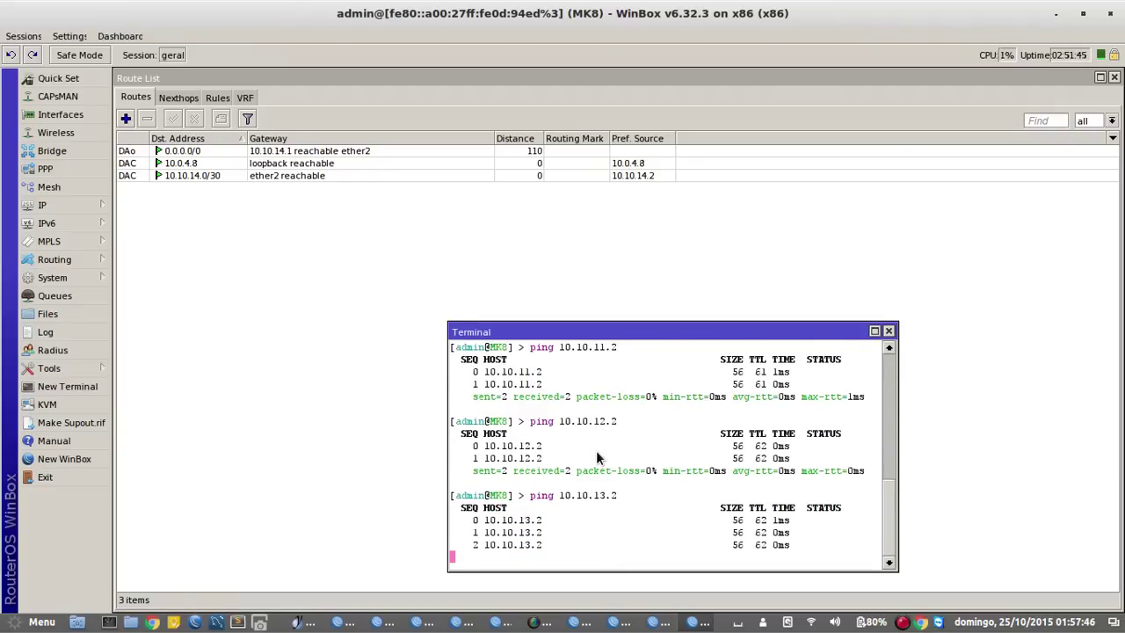
{"action": "key", "text": "ctrl+c"}
Test internet connectivity from the MK8 terminal by pinging 8.8.8.8.
{"action": "key", "text": "Up"}
{"action": "key", "text": "BackSpace"}
{"action": "key", "text": "BackSpace"}
{"action": "key", "text": "BackSpace"}
{"action": "key", "text": "BackSpace"}
{"action": "key", "text": "BackSpace"}
{"action": "key", "text": "BackSpace"}
{"action": "key", "text": "BackSpace"}
{"action": "key", "text": "BackSpace"}
{"action": "key", "text": "BackSpace"}
{"action": "key", "text": "BackSpace"}
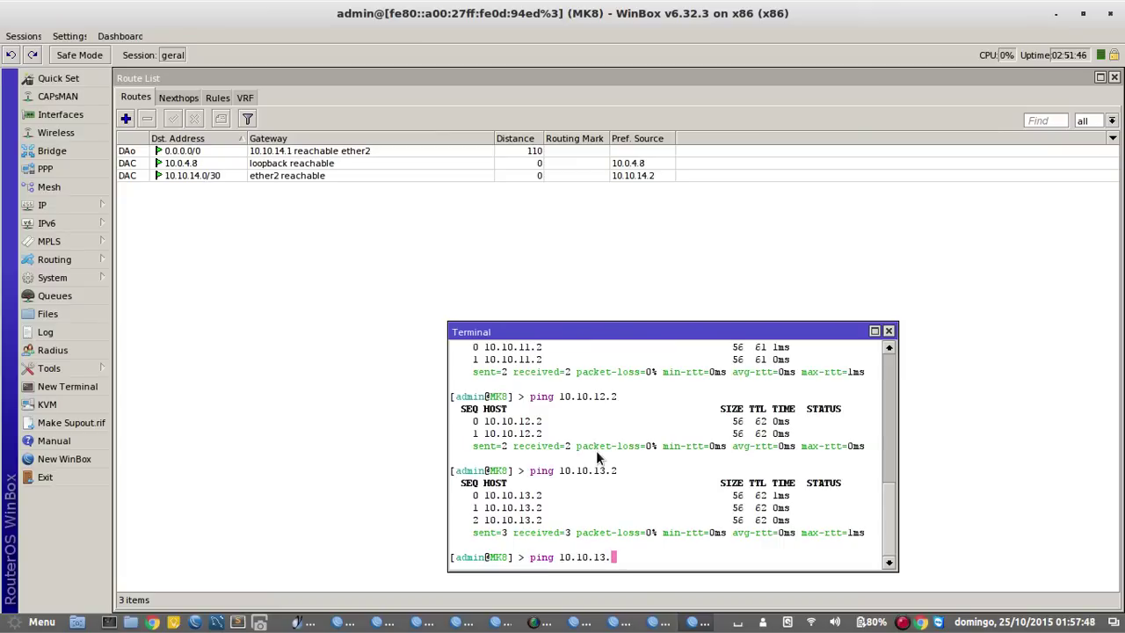
{"action": "type", "text": "8.8.8.8"}
{"action": "key", "text": "Return"}
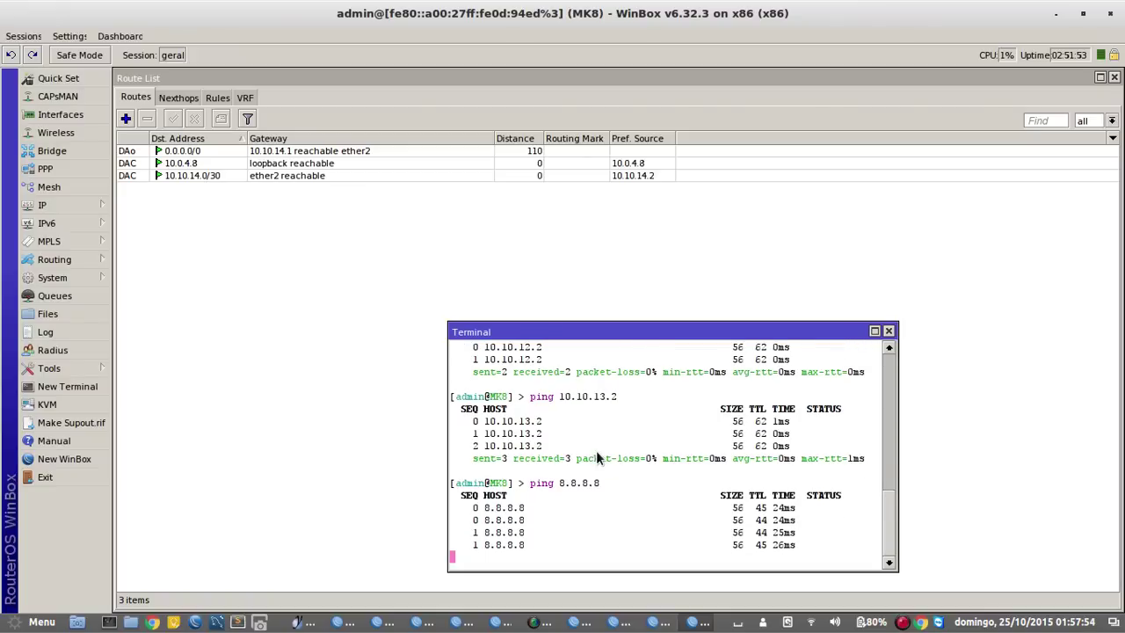
{"action": "key", "text": "ctrl+c"}
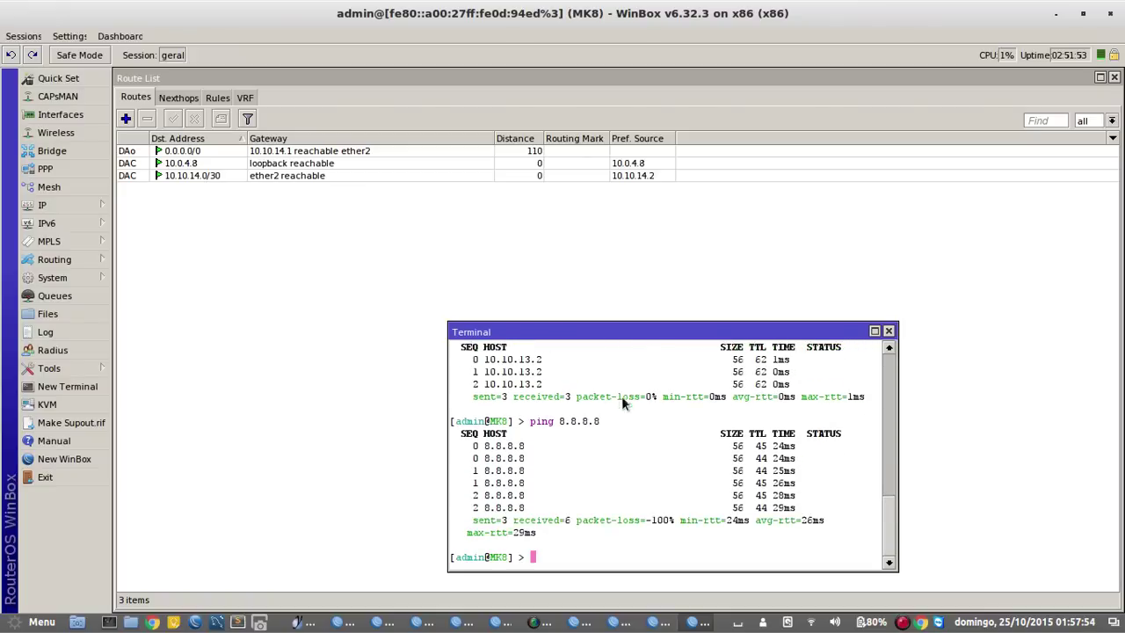
Maximize and clear the MK8 terminal, and run a traceroute to 8.8.8.8.
{"action": "double_click", "coordinate": [645, 334]}
{"action": "key", "text": "ctrl+l"}
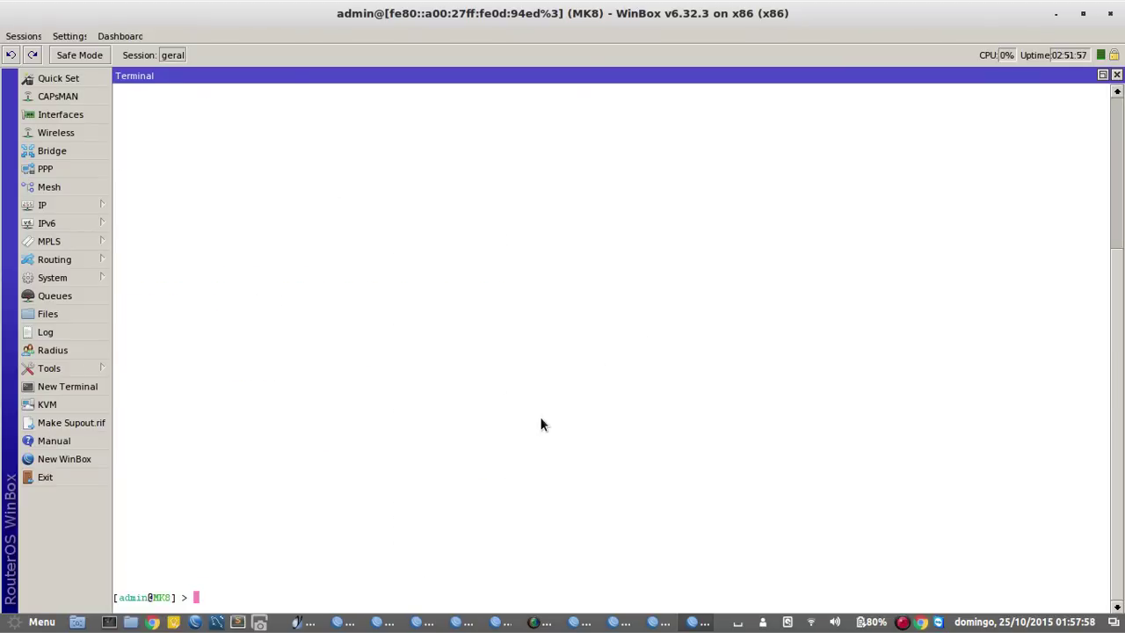
{"action": "type", "text": "tool traceroute "}
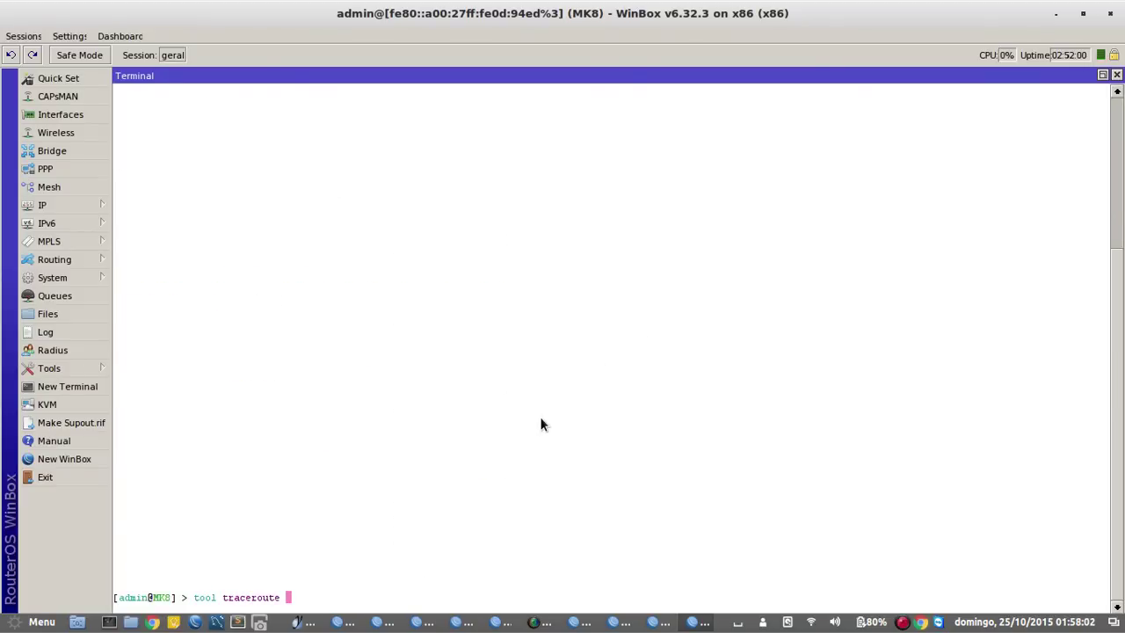
{"action": "type", "text": "8.8.8.8"}
{"action": "key", "text": "Return"}
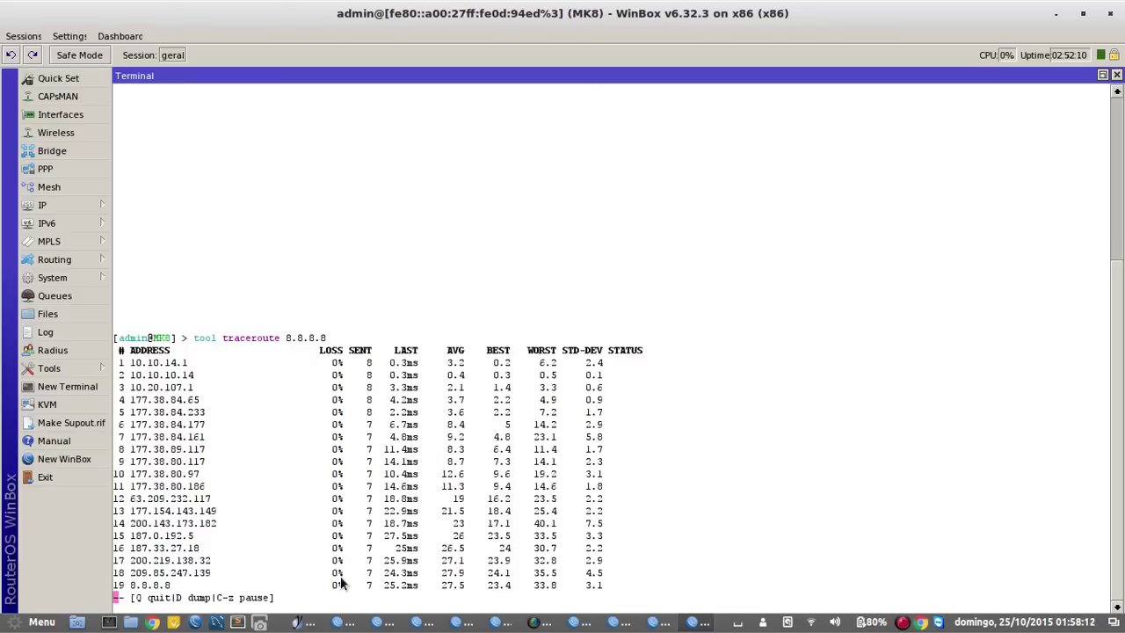
Compare the first traceroute hops on MK8 with the router addresses in the yEd network diagram.
{"action": "left_click", "coordinate": [298, 624]}
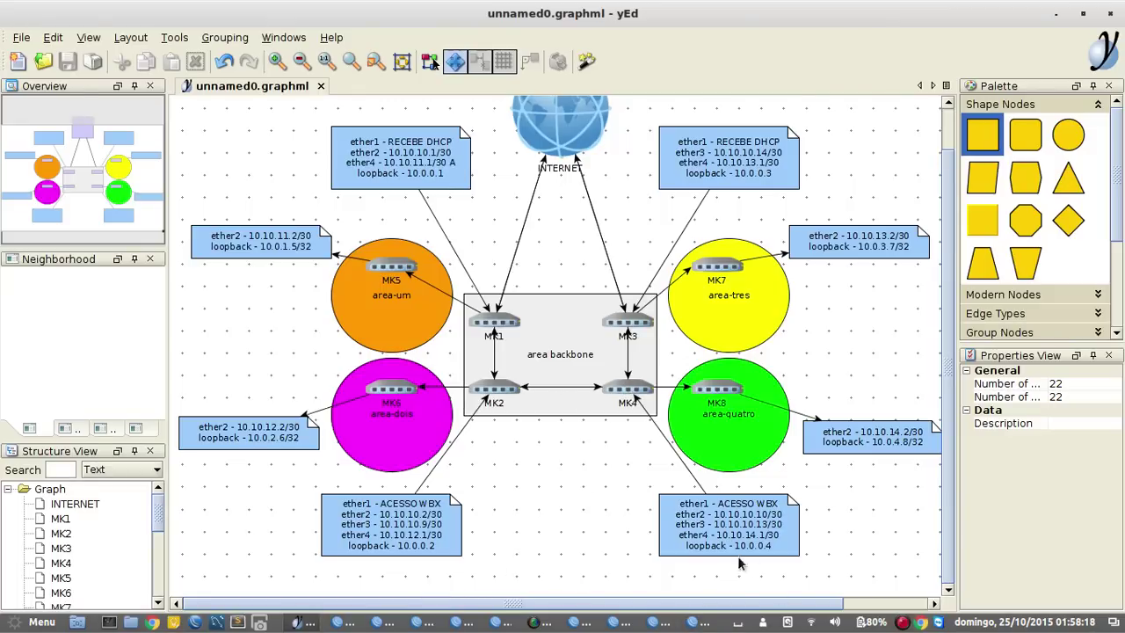
{"action": "left_click", "coordinate": [686, 621]}
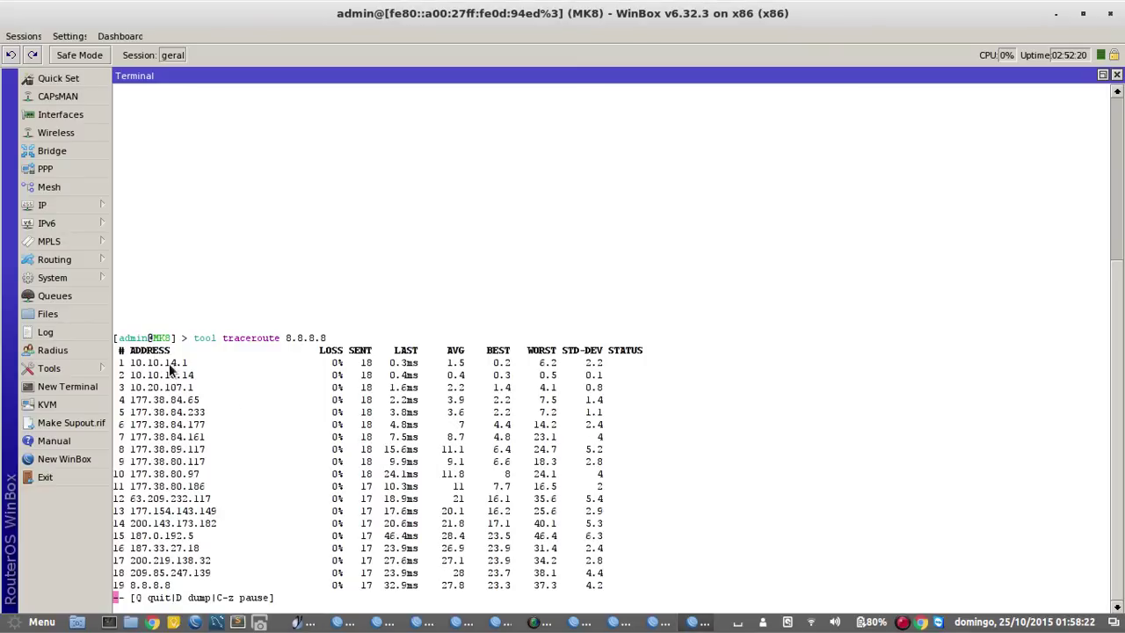
{"action": "left_click", "coordinate": [301, 621]}
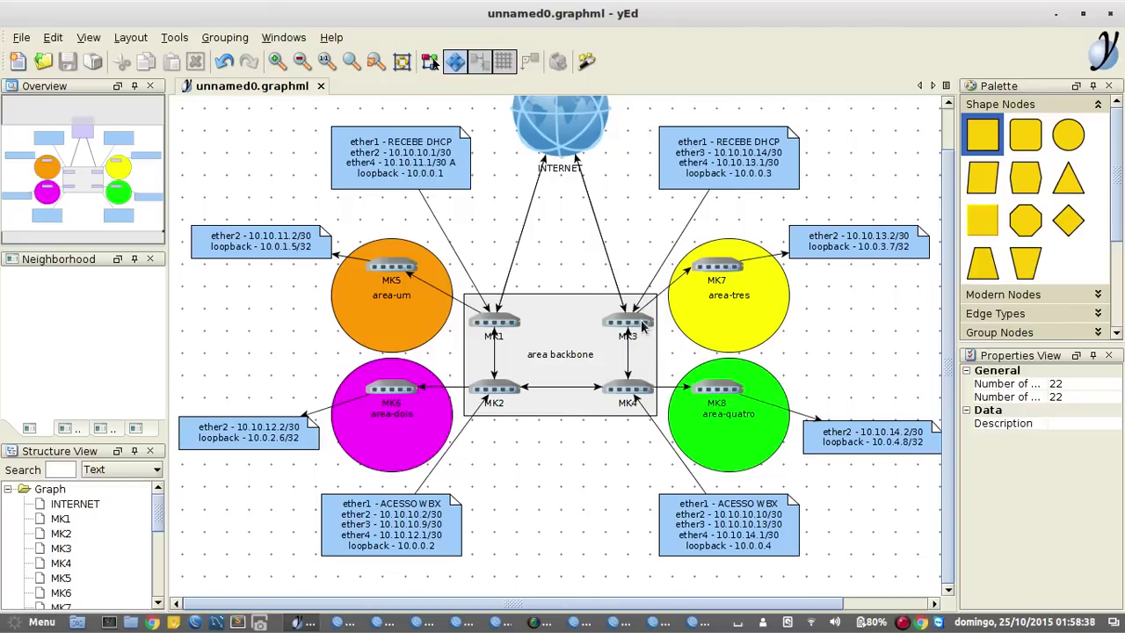
Switch to MK3 in WinBox and disable its ether3-LK-MK4 interface.
{"action": "left_click", "coordinate": [422, 622]}
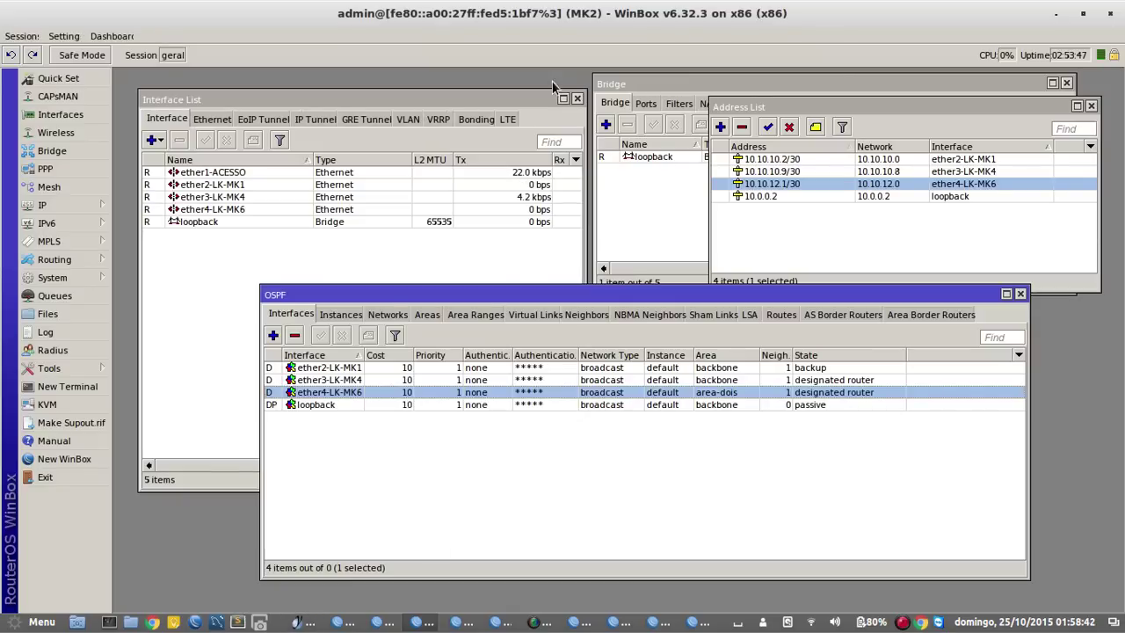
{"action": "left_click", "coordinate": [456, 623]}
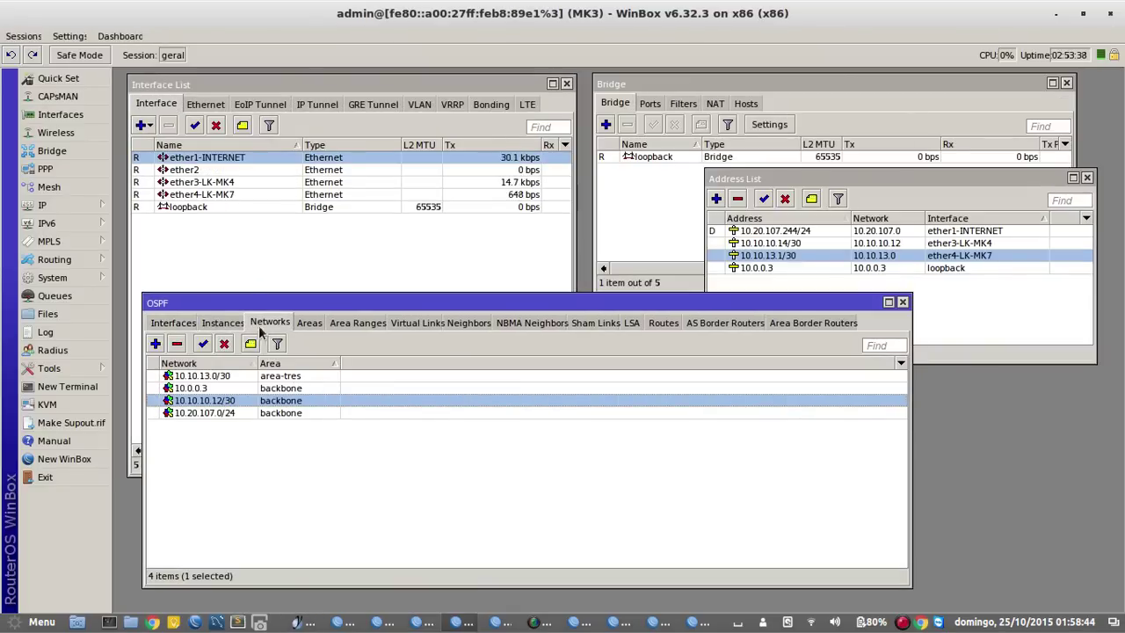
{"action": "left_click", "coordinate": [227, 182]}
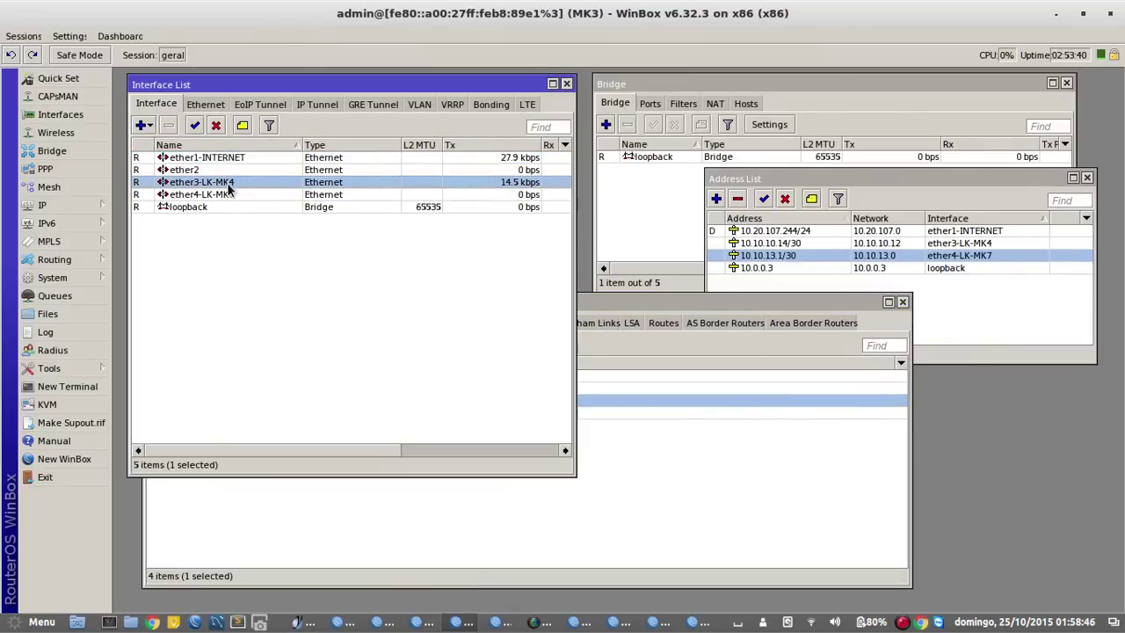
{"action": "left_click", "coordinate": [227, 195]}
{"action": "left_click", "coordinate": [232, 182]}
{"action": "left_click", "coordinate": [216, 126]}
Stop the running traceroute on MK8 and run the traceroute to 8.8.8.8 again.
{"action": "left_click", "coordinate": [696, 622]}
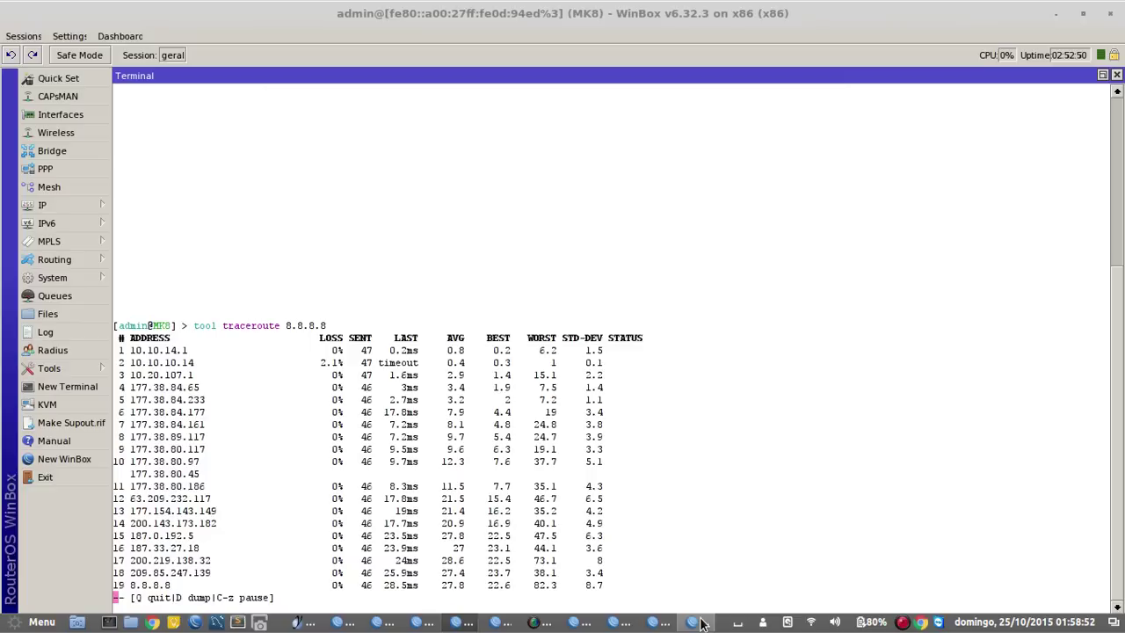
{"action": "key", "text": "q"}
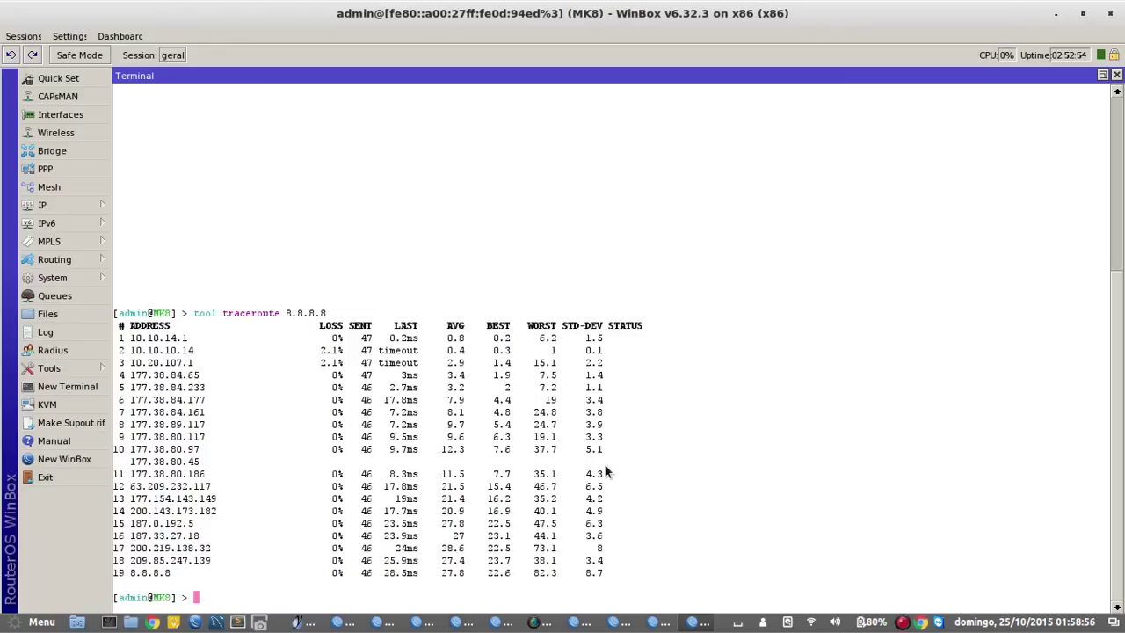
{"action": "key", "text": "Up"}
{"action": "key", "text": "Return"}
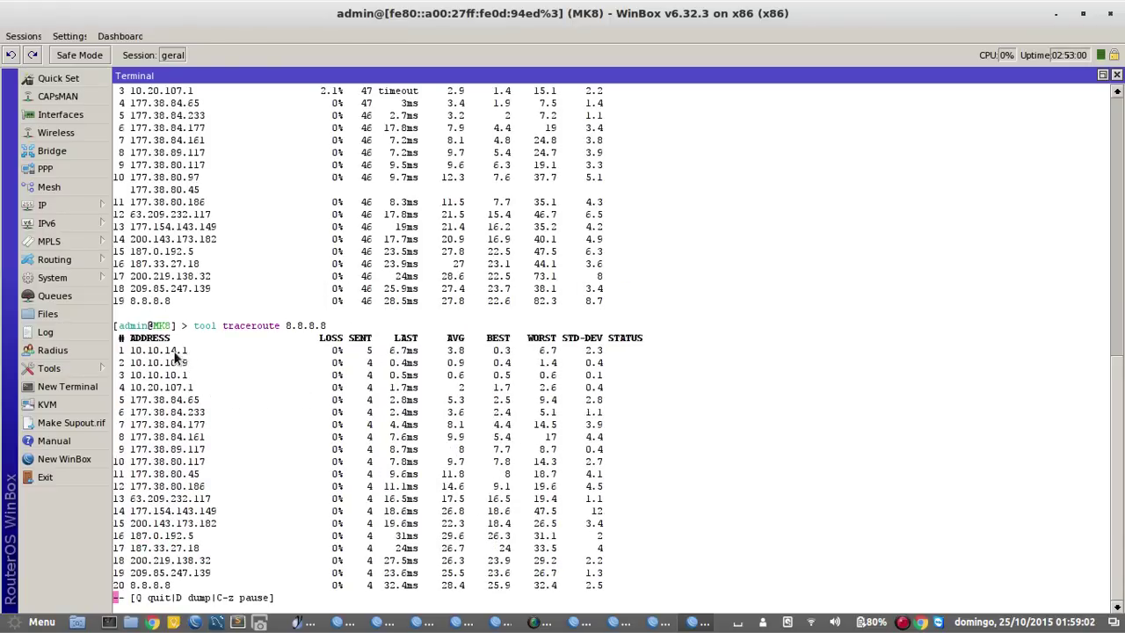
Compare the hops of both MK8 traceroutes with the paths through the backbone in the yEd diagram.
{"action": "left_click", "coordinate": [307, 624]}
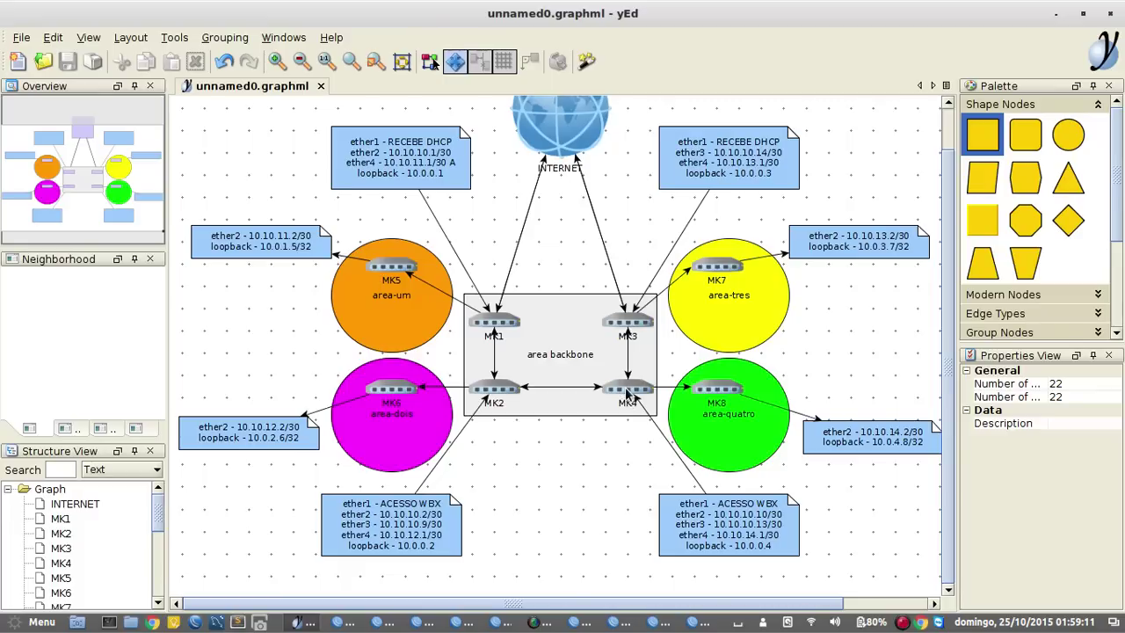
{"action": "left_click", "coordinate": [695, 622]}
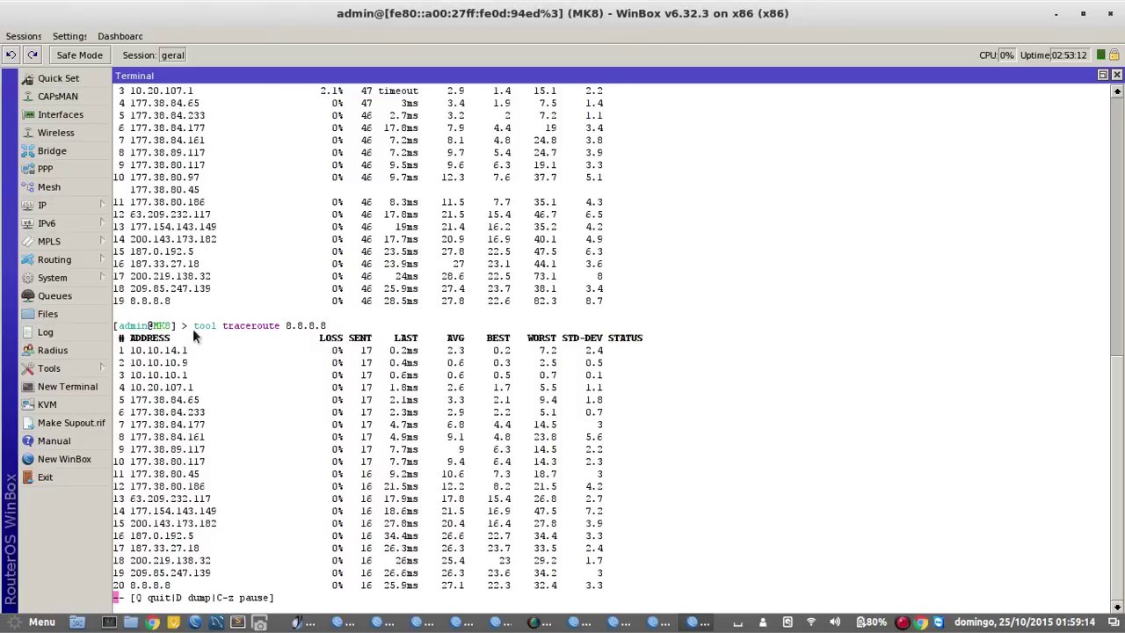
{"action": "scroll", "coordinate": [205, 320], "scroll_direction": "up", "scroll_amount": 2}
{"action": "scroll", "coordinate": [204, 320], "scroll_direction": "up", "scroll_amount": 5}
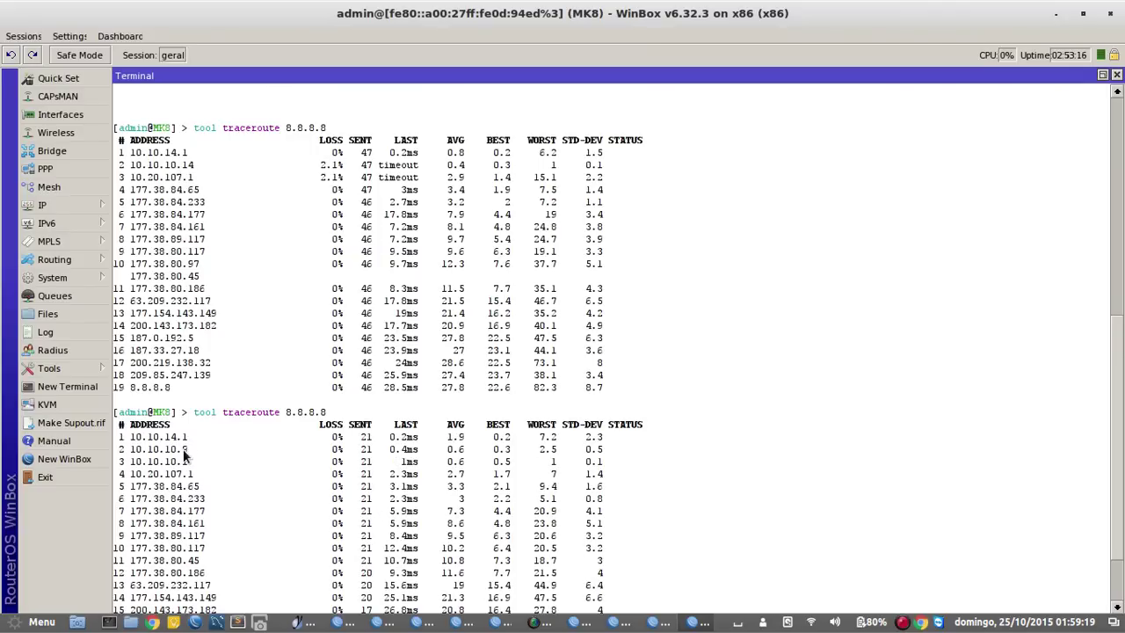
{"action": "left_click", "coordinate": [303, 622]}
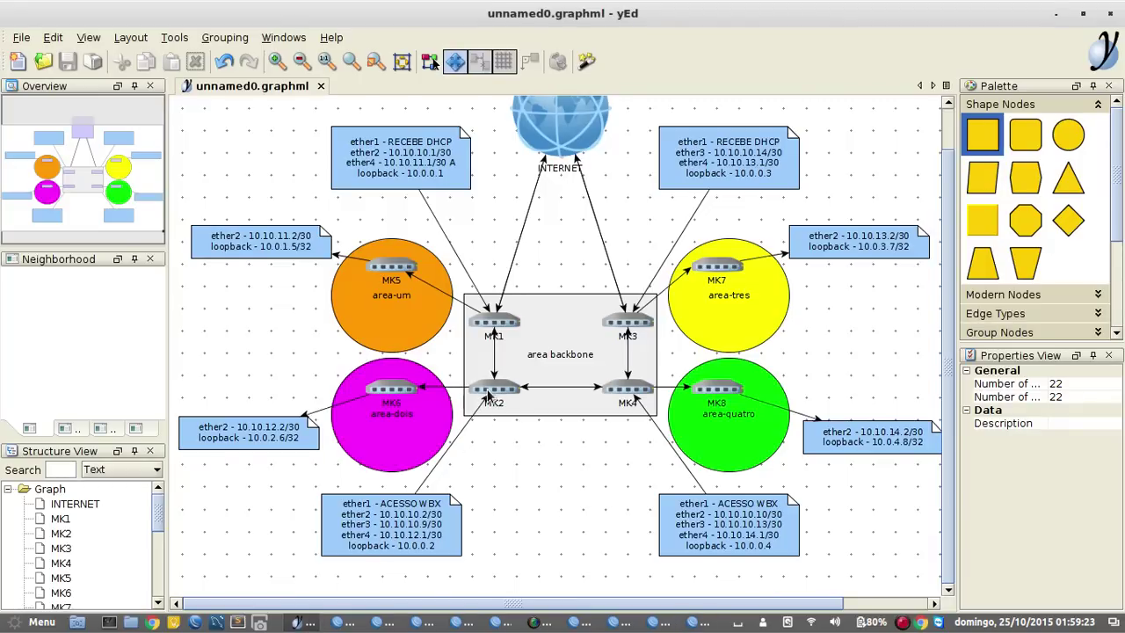
{"action": "left_click", "coordinate": [699, 622]}
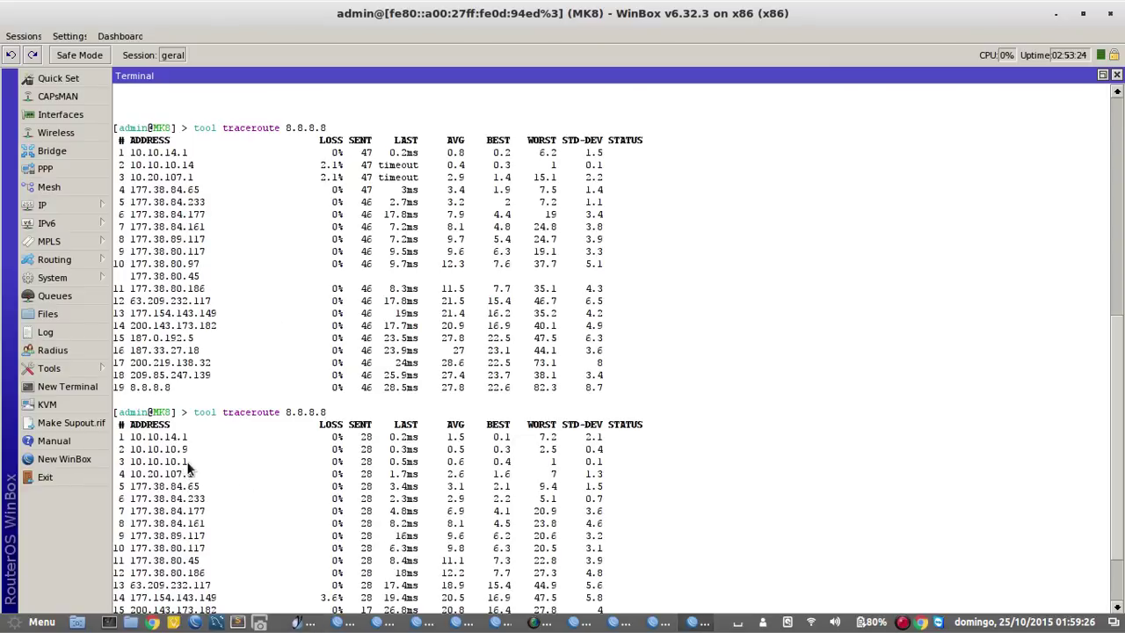
{"action": "left_click", "coordinate": [303, 622]}
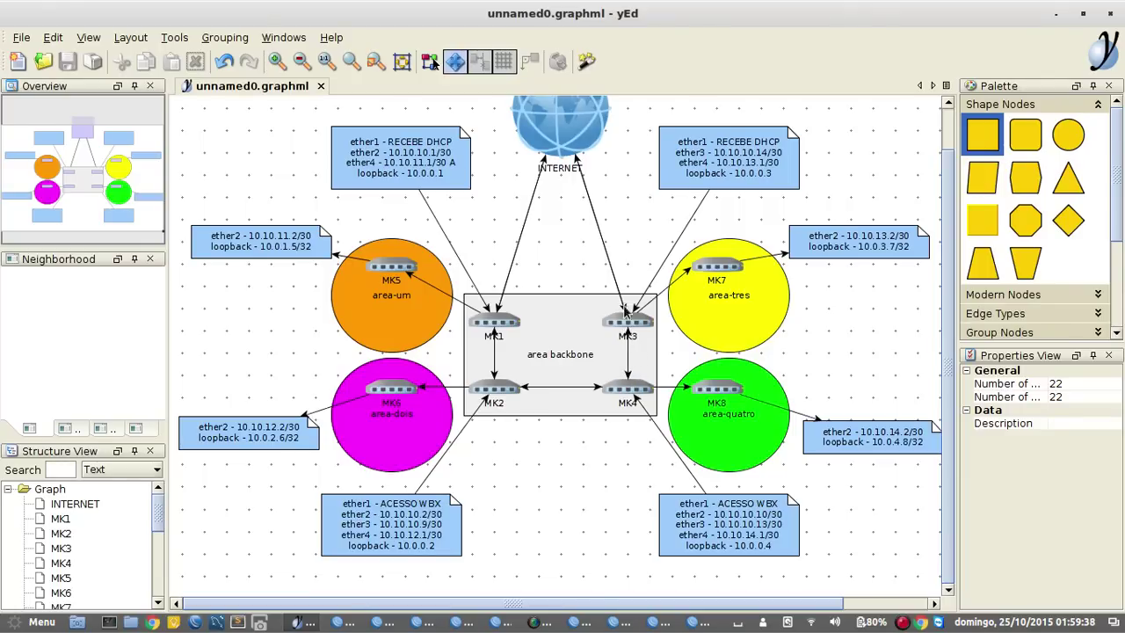
Stop the running traceroute on MK8, and enable the ether3-LK-MK4 interface on MK3 in WinBox.
{"action": "left_click", "coordinate": [696, 621]}
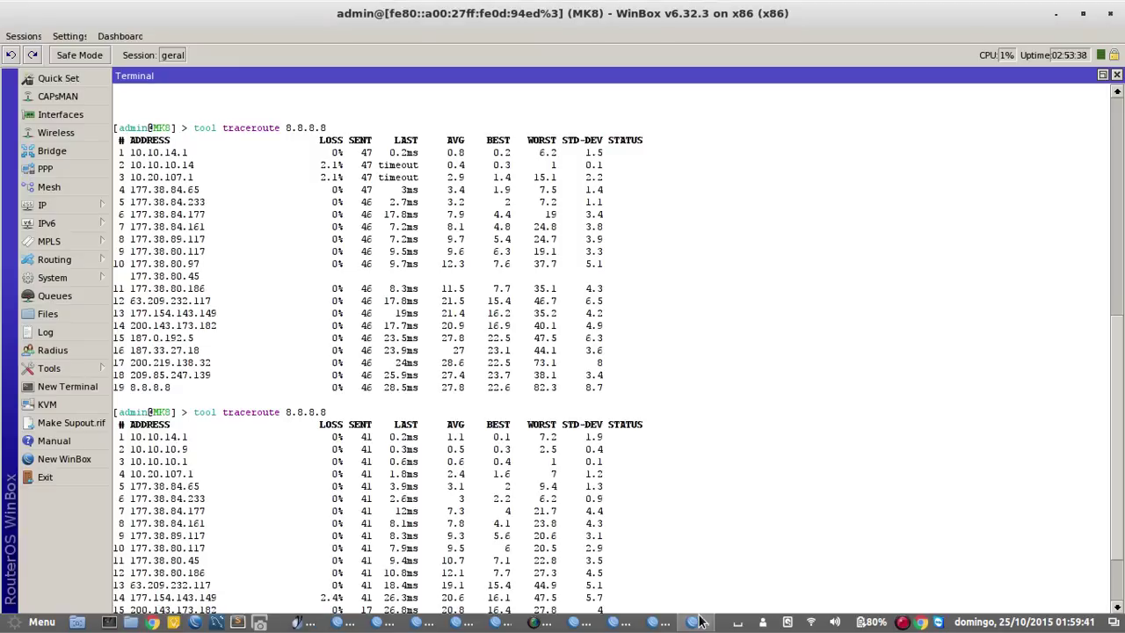
{"action": "key", "text": "ctrl+c"}
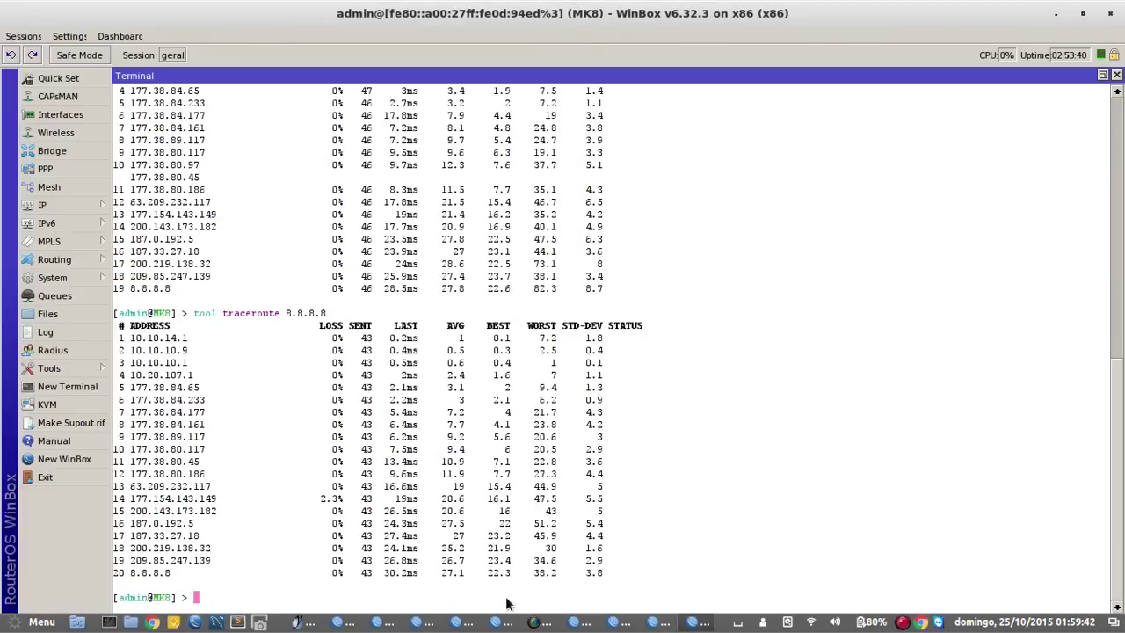
{"action": "left_click", "coordinate": [421, 622]}
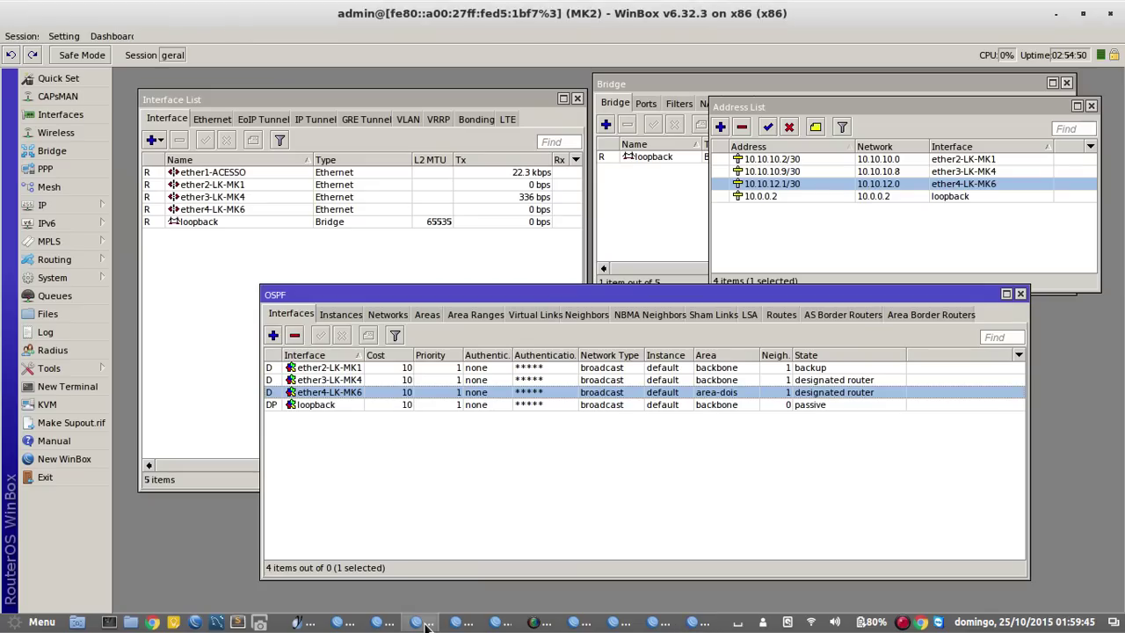
{"action": "left_click", "coordinate": [456, 622]}
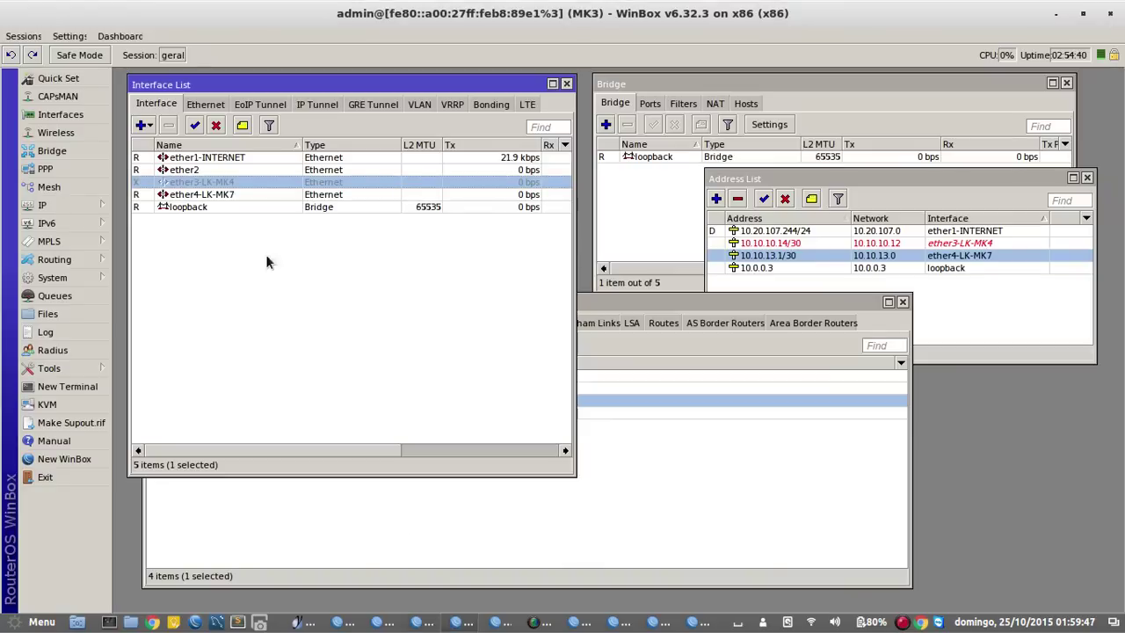
{"action": "left_click", "coordinate": [196, 126]}
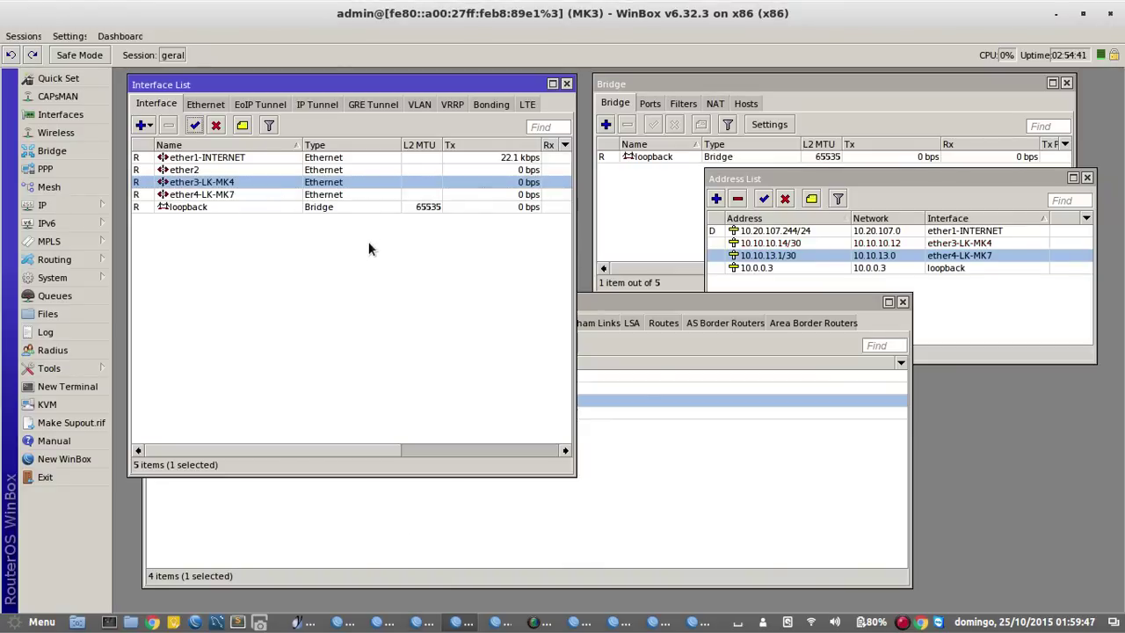
{"action": "left_click", "coordinate": [347, 325]}
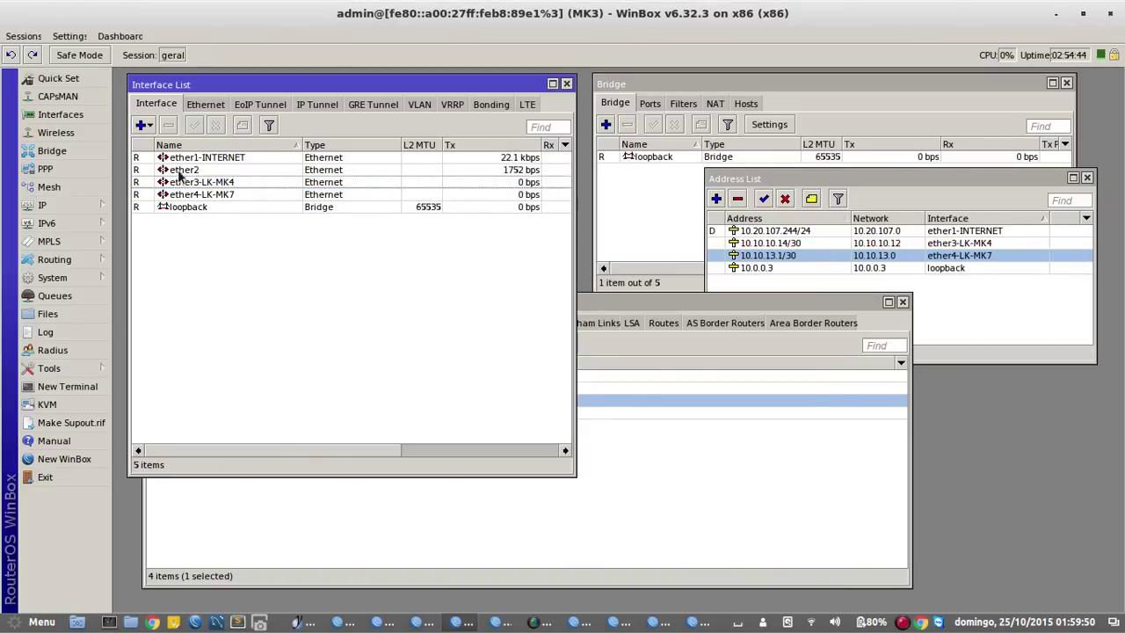
Run the traceroute to 8.8.8.8 again on MK8 and compare its first hops with the router addresses in the yEd diagram.
{"action": "left_click", "coordinate": [694, 623]}
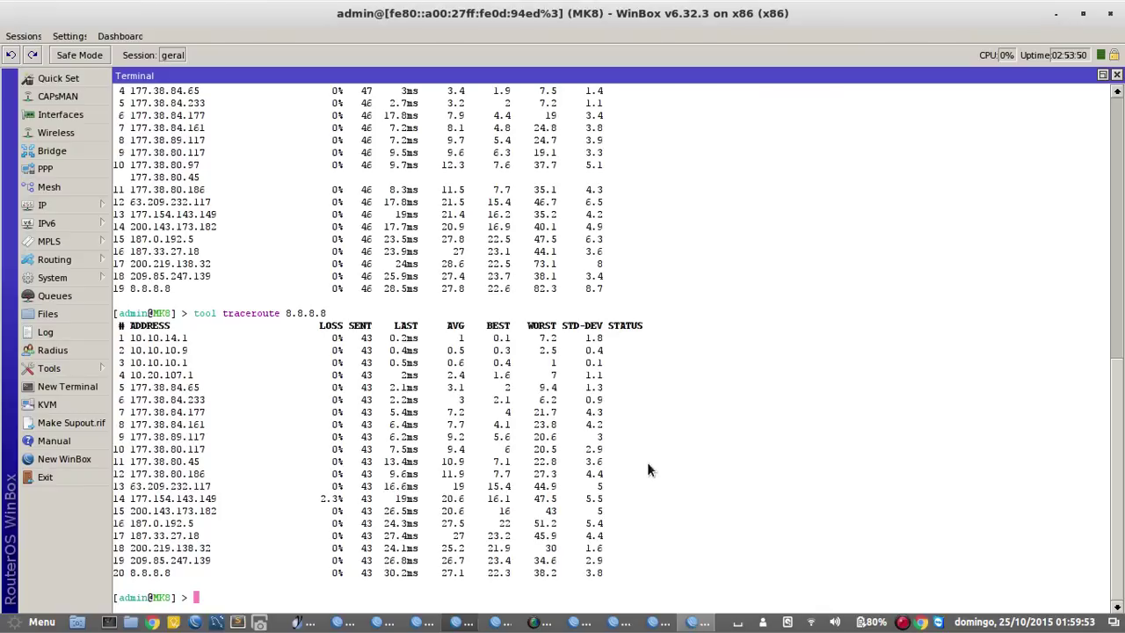
{"action": "key", "text": "Return"}
{"action": "key", "text": "Return"}
{"action": "key", "text": "Return"}
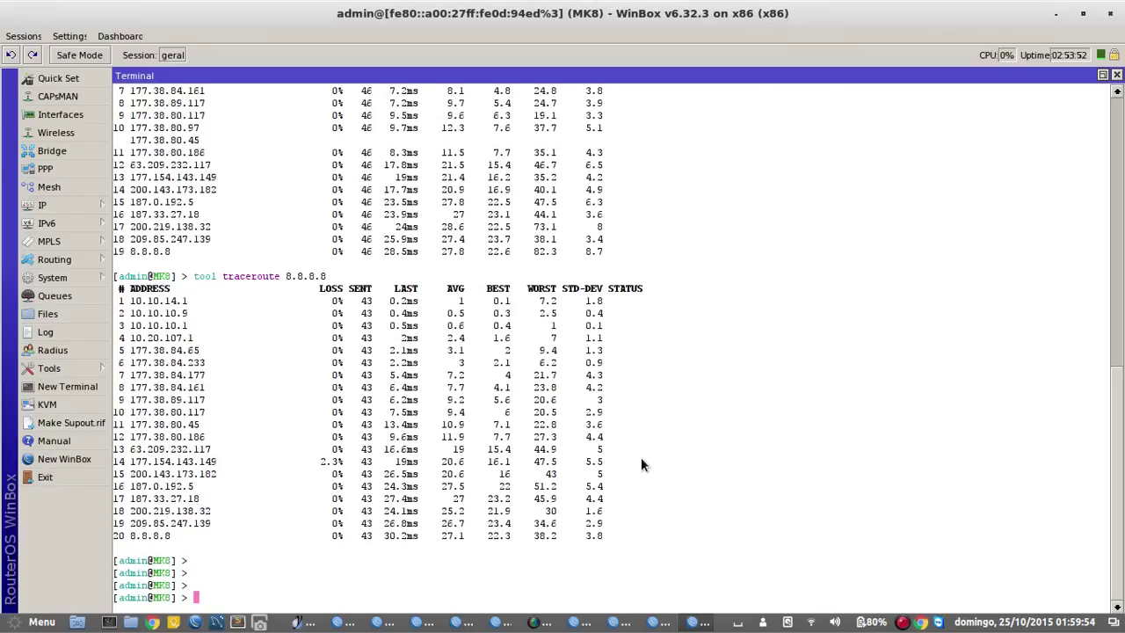
{"action": "key", "text": "Up"}
{"action": "key", "text": "Return"}
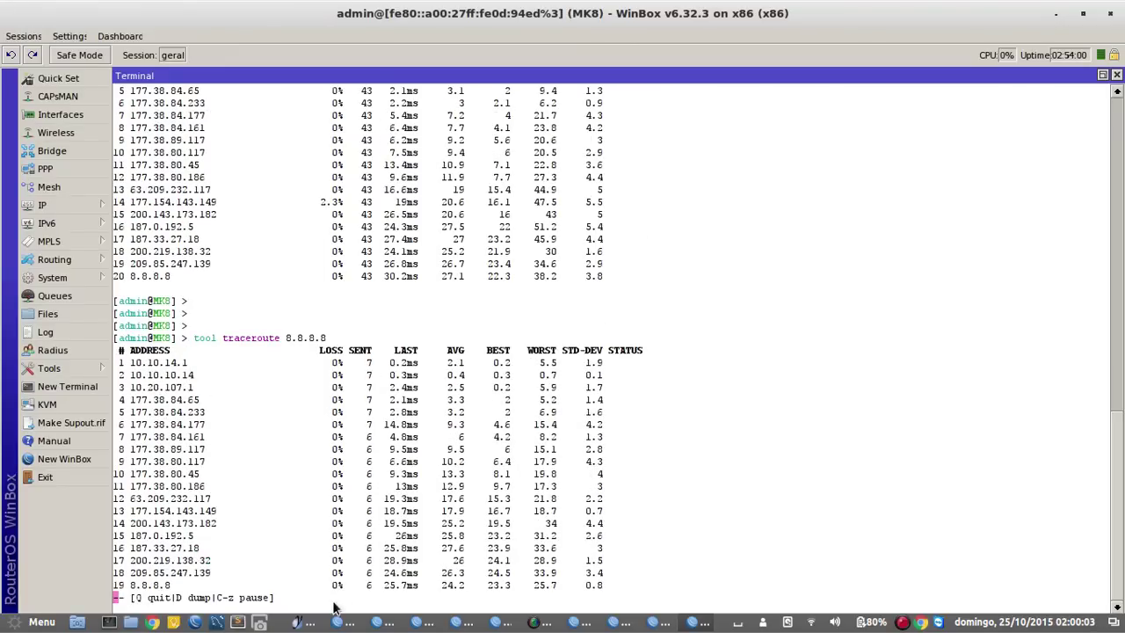
{"action": "left_click", "coordinate": [301, 621]}
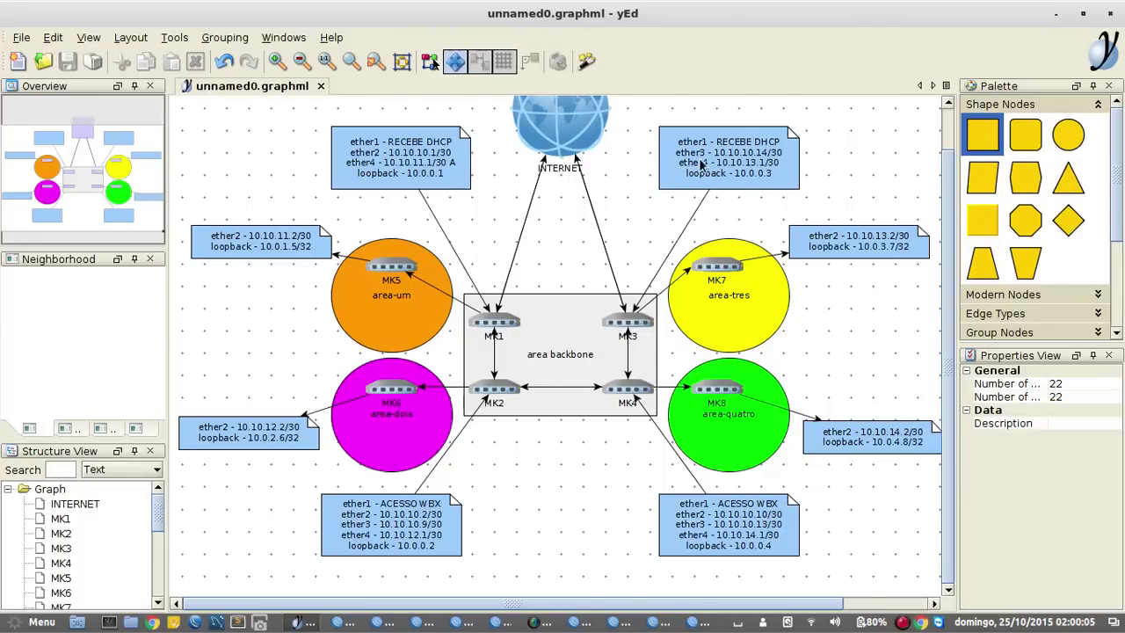